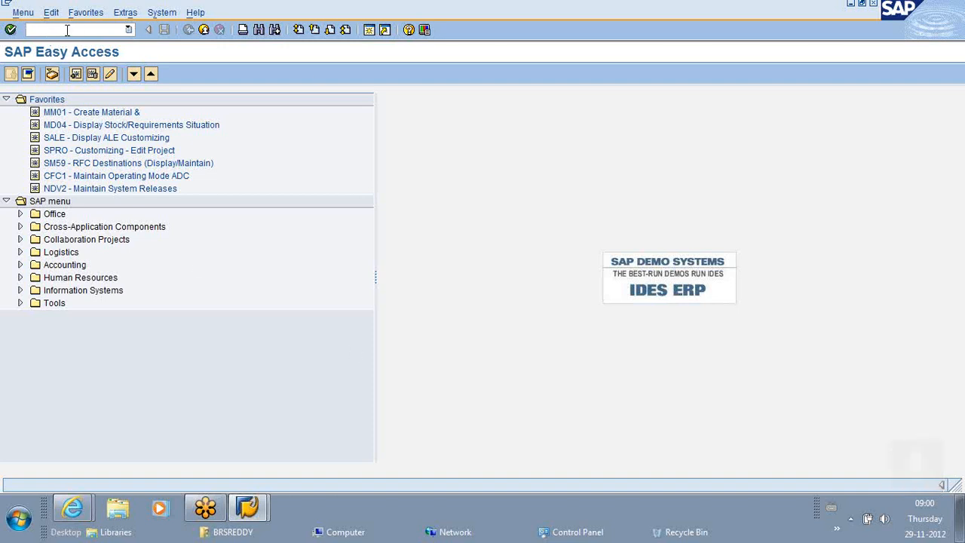
Open the MM01 Create Material transaction.
text(/)
text(n)
text(mm01)
key(Return)
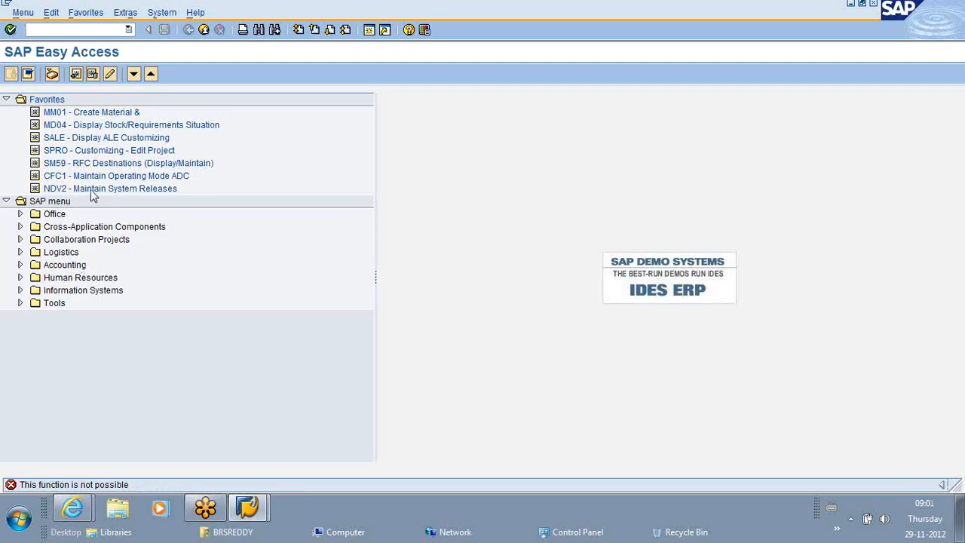
double_click(129, 112)
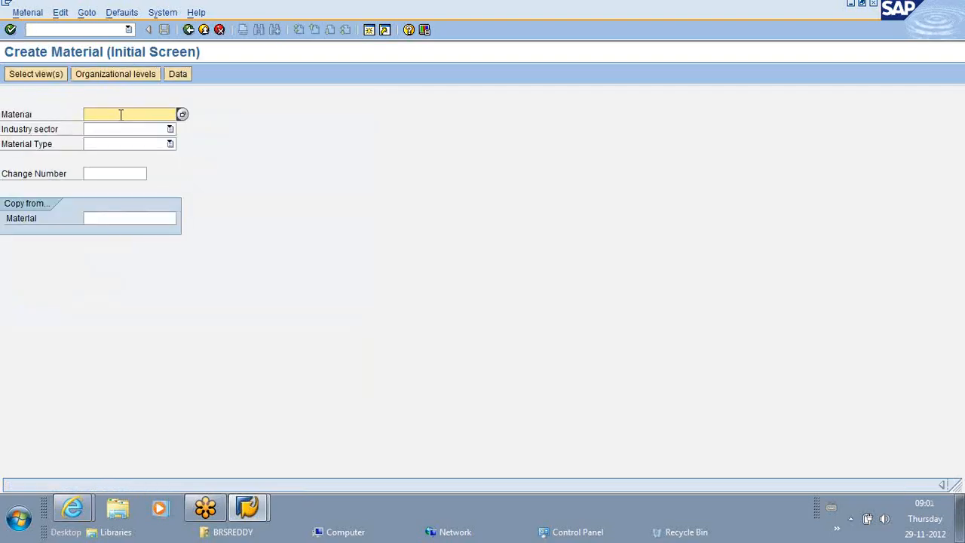
Enter M1 as the material and set the industry sector to Mechanical Engineering.
text(m1)
key(BackSpace)
key(BackSpace)
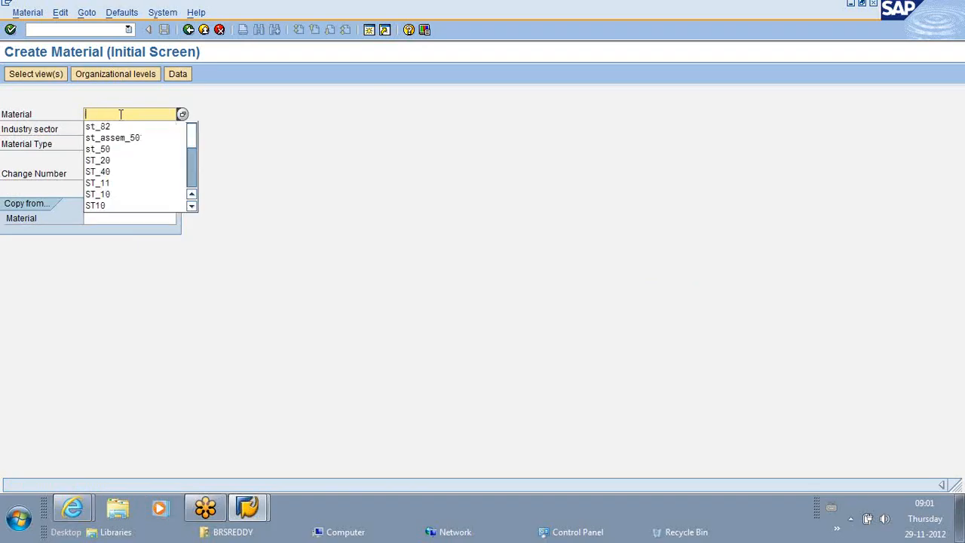
text(M1)
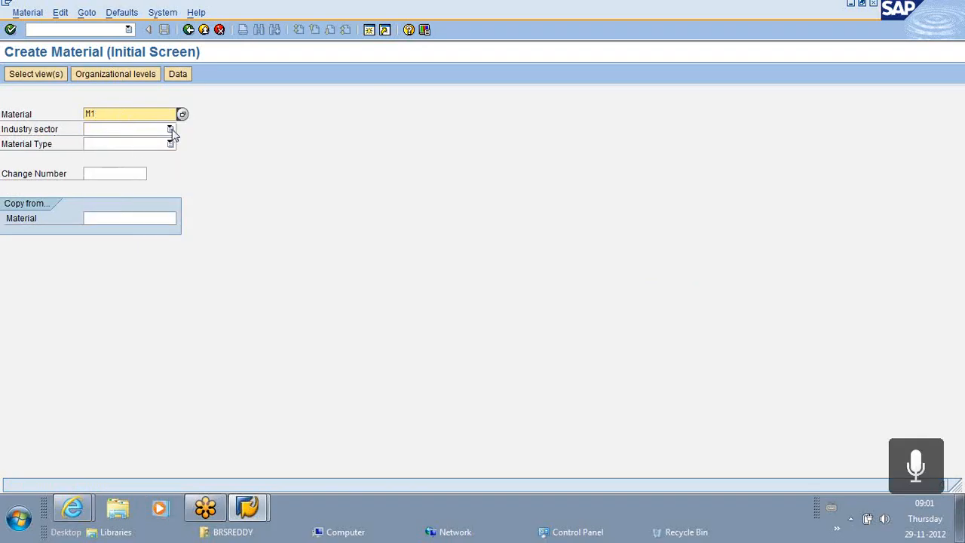
click(171, 129)
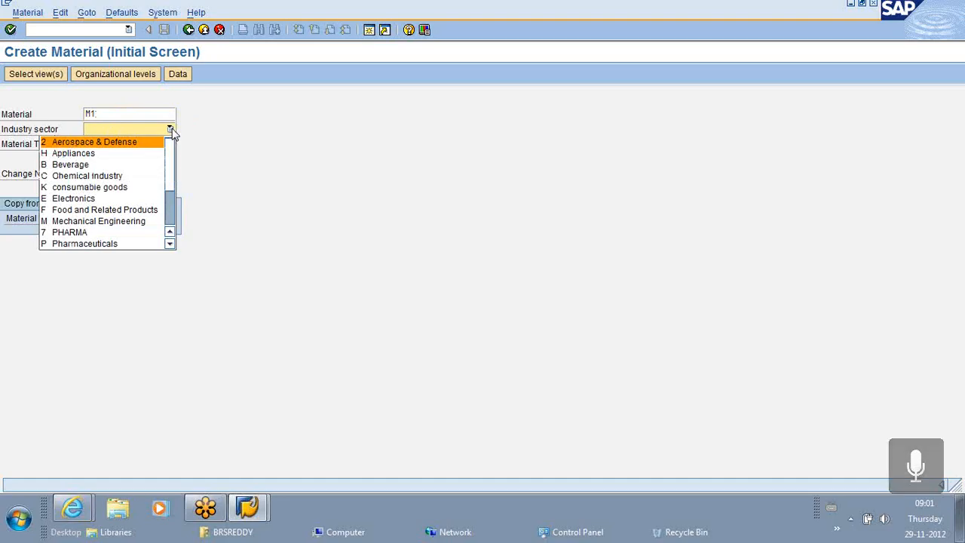
click(119, 225)
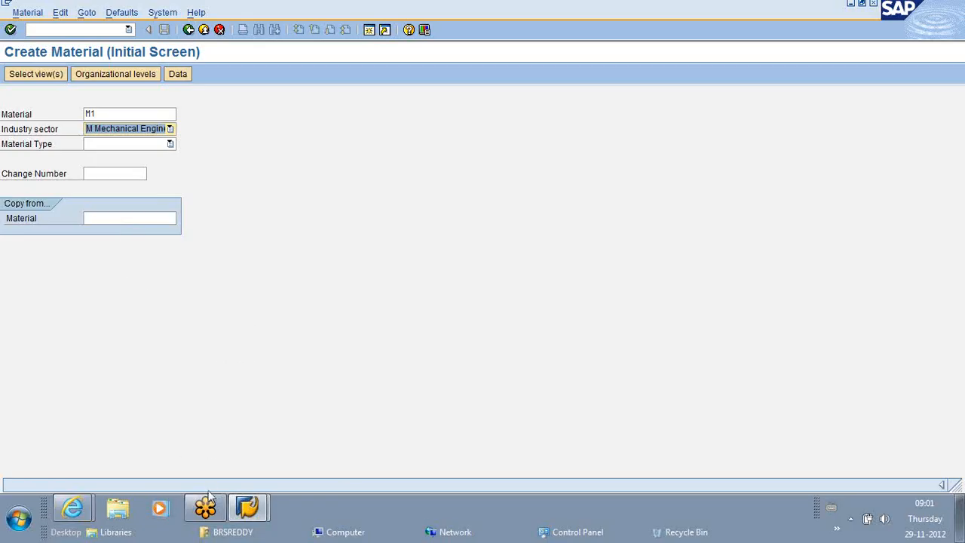
Switch to Windows Explorer and open the MRP_Present presentation from the P P\PLANNING folder on the DVD drive.
click(18, 521)
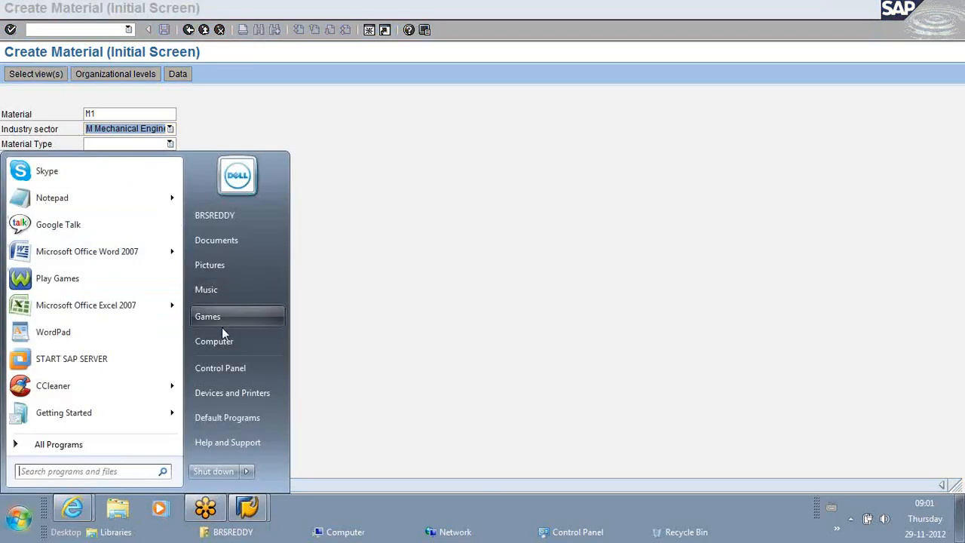
click(219, 340)
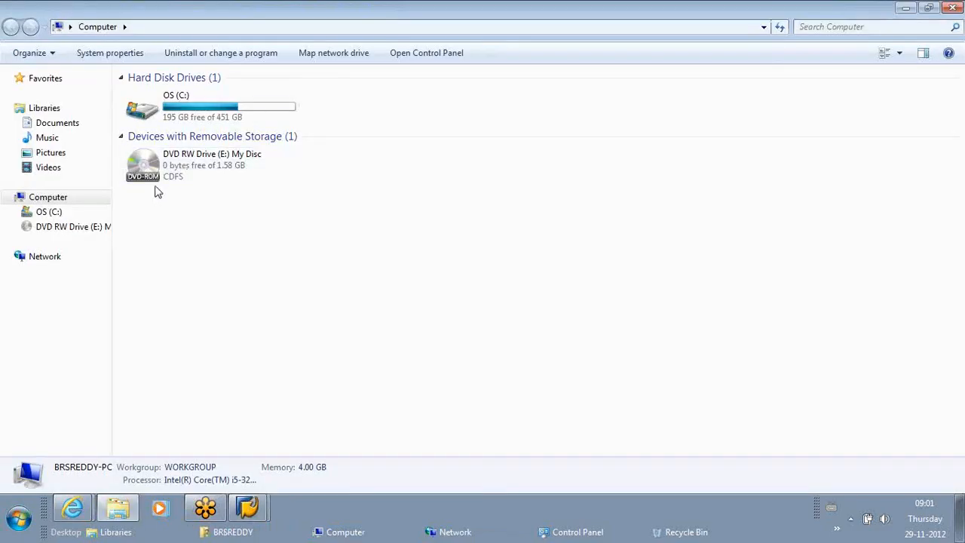
double_click(150, 172)
click(145, 132)
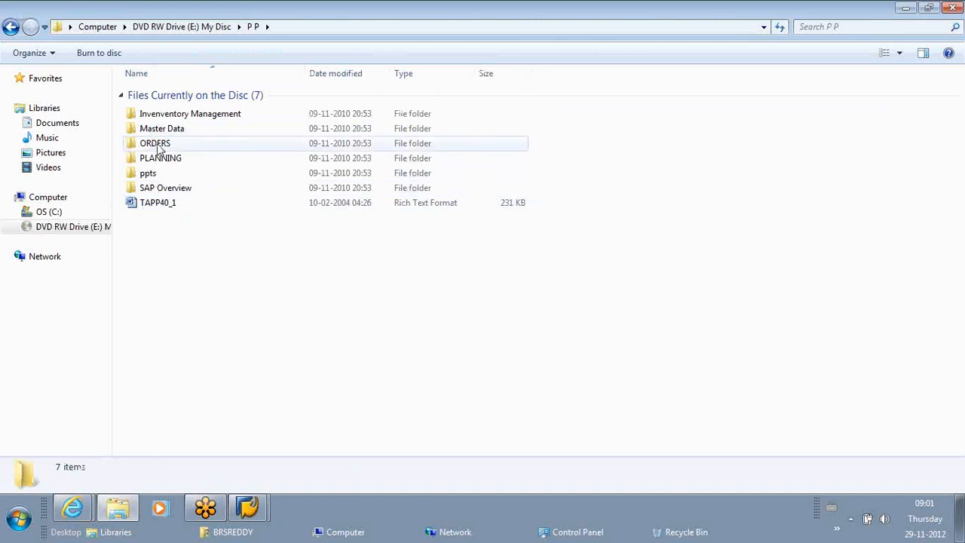
double_click(153, 160)
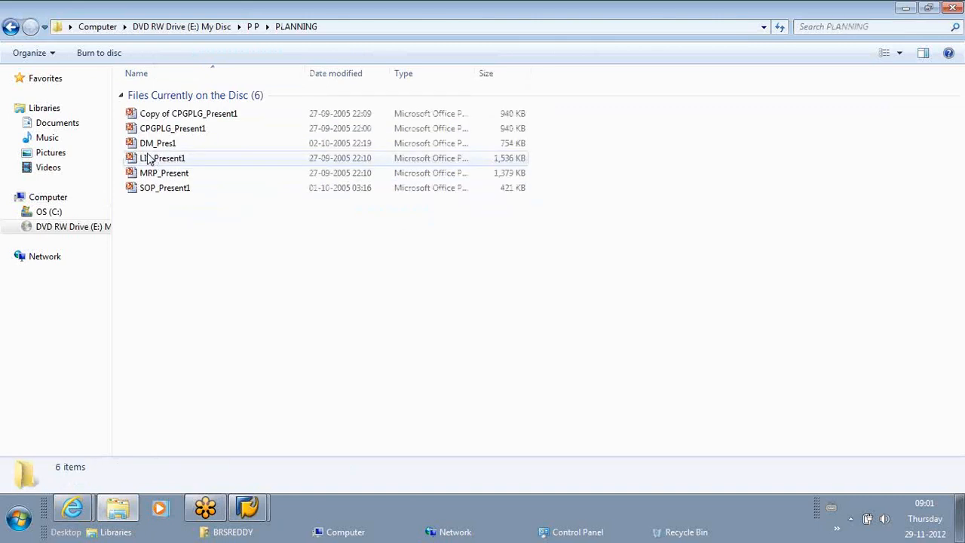
click(156, 175)
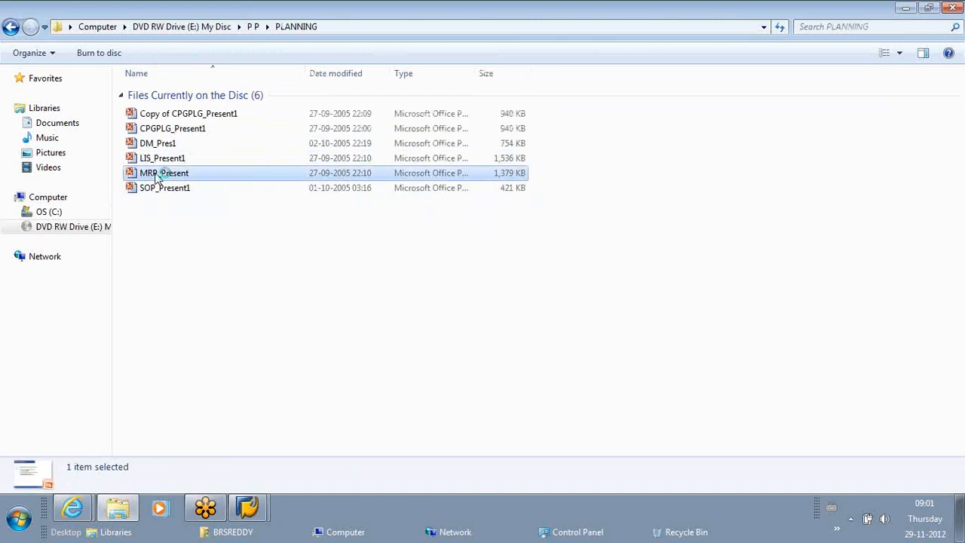
double_click(155, 173)
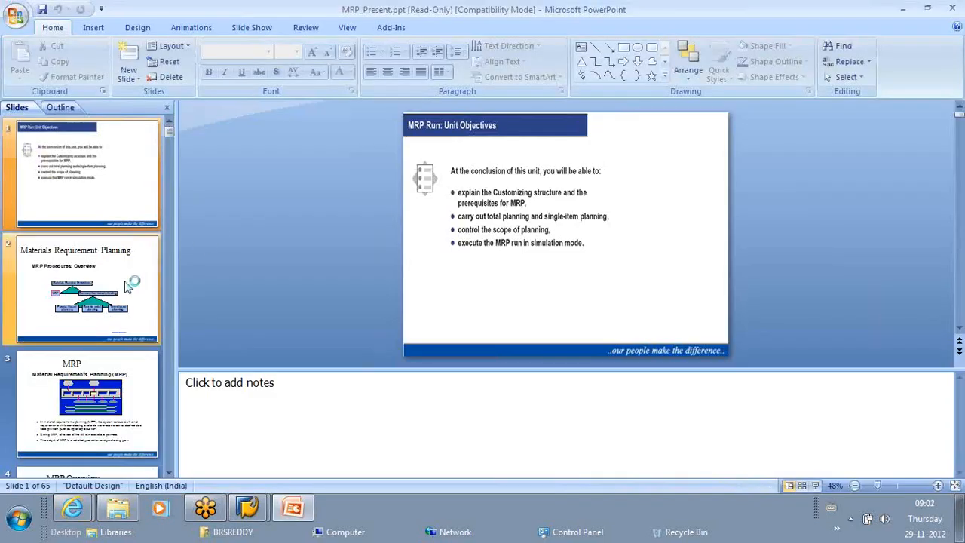
View slide 2, MRP Procedures: Overview, full screen and minimize the presentation and folder windows.
click(132, 280)
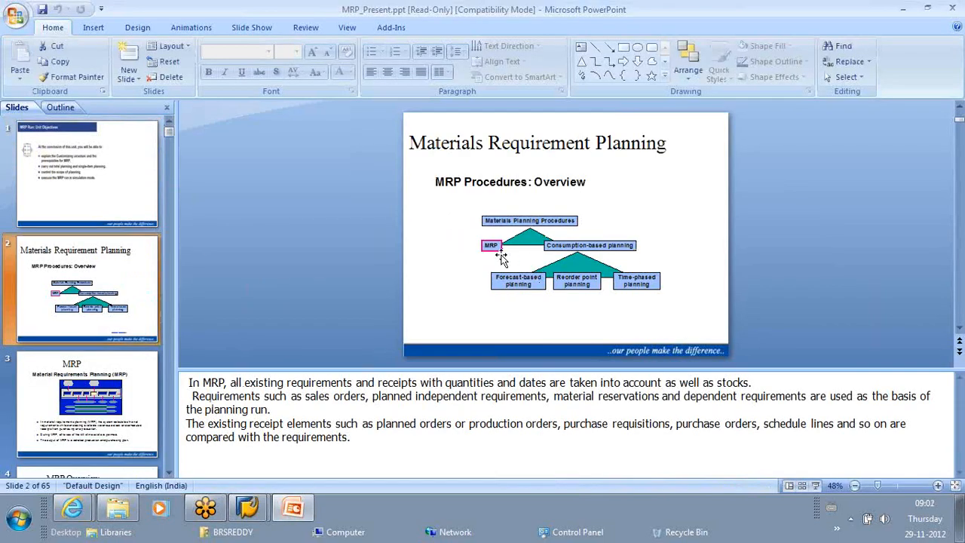
click(815, 487)
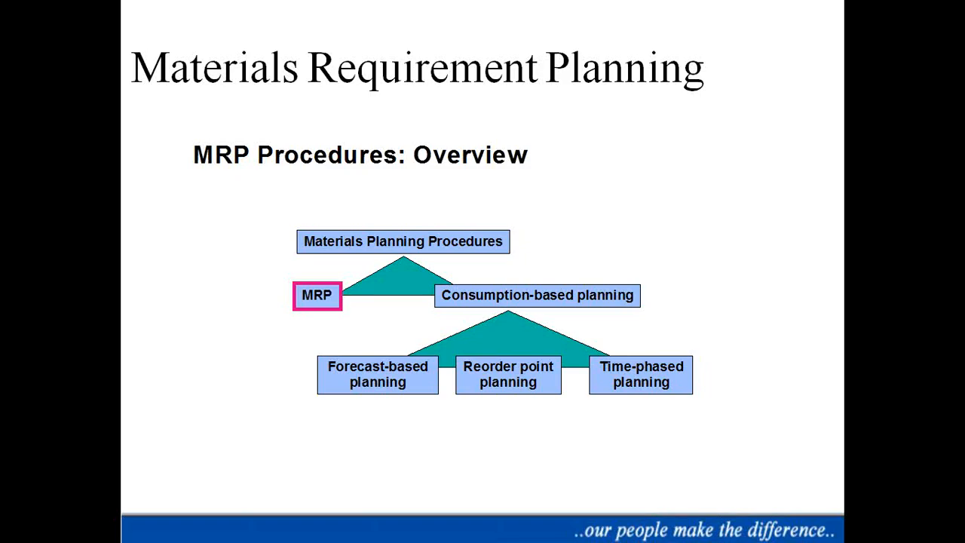
key(Escape)
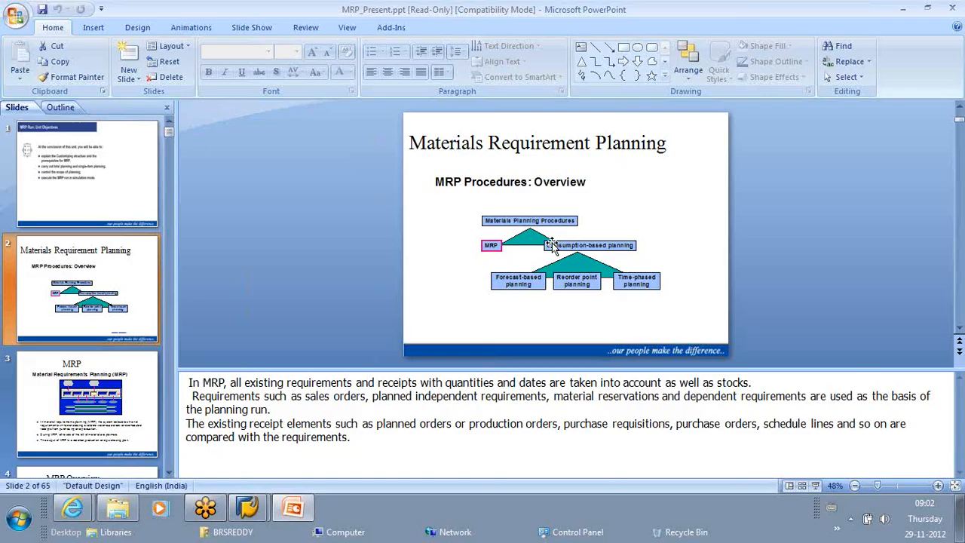
click(905, 9)
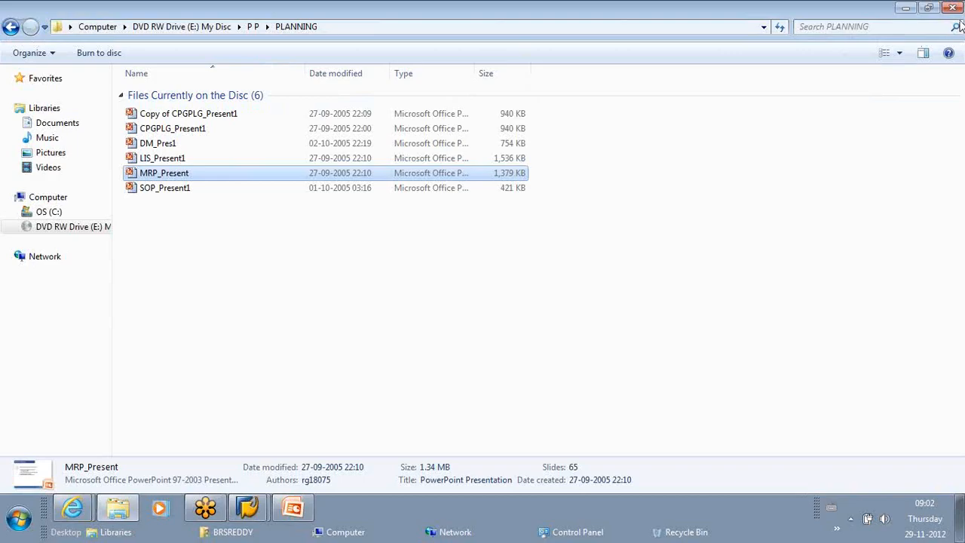
click(908, 8)
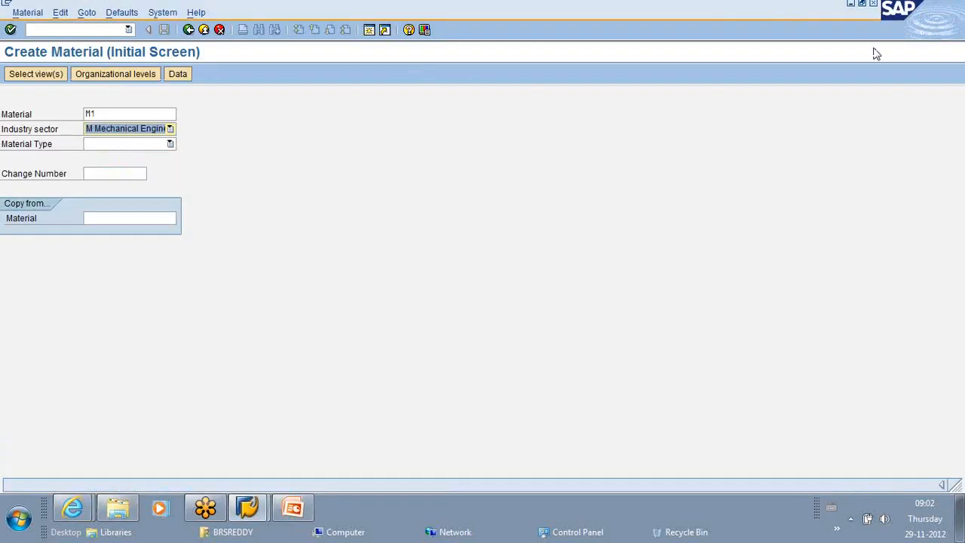
Open the planning notes text file on the desktop in Notepad, look through its contents and minimize it.
click(856, 6)
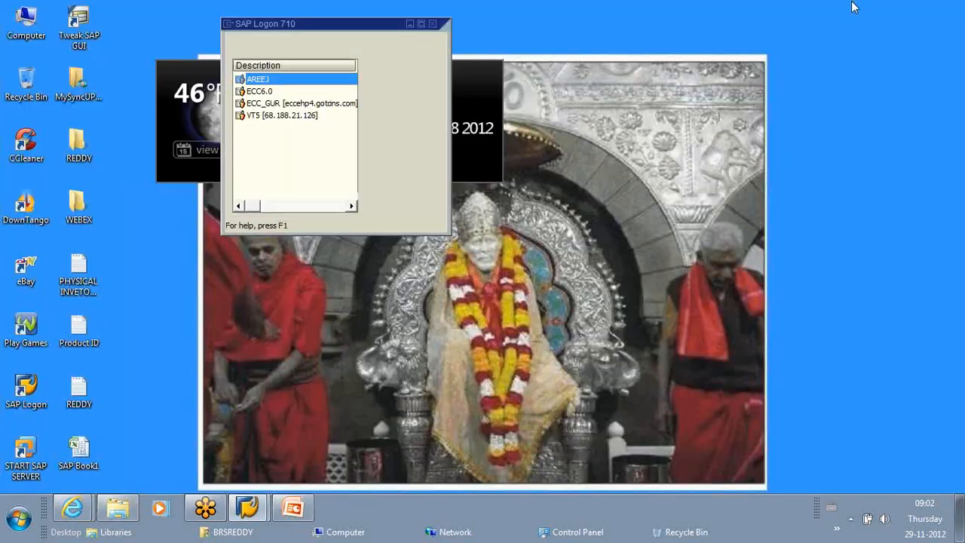
double_click(83, 388)
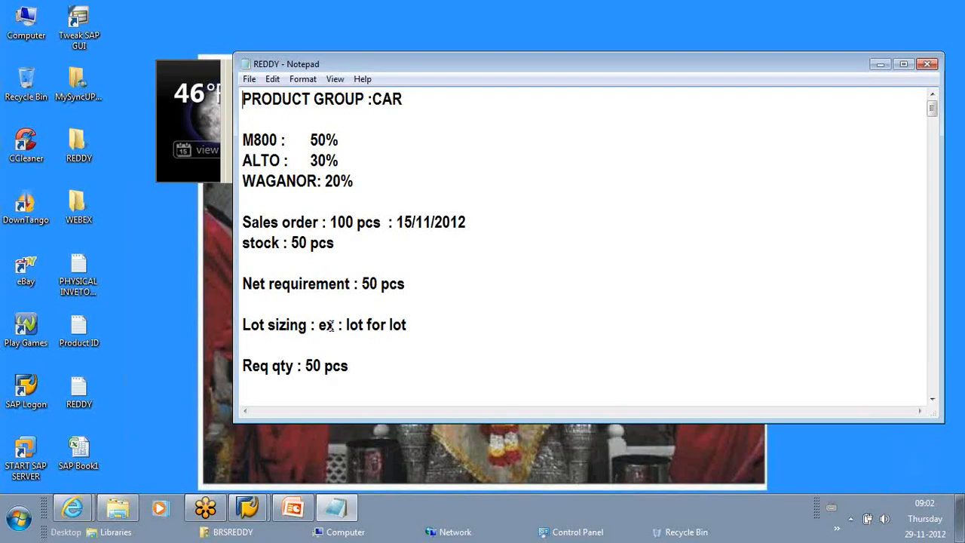
scroll(493, 314, down, 20)
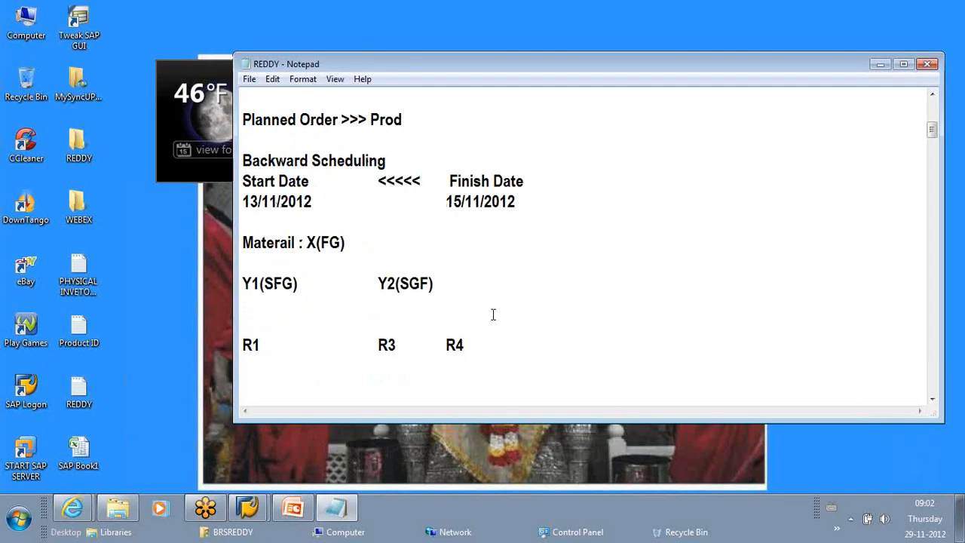
scroll(493, 315, down, 20)
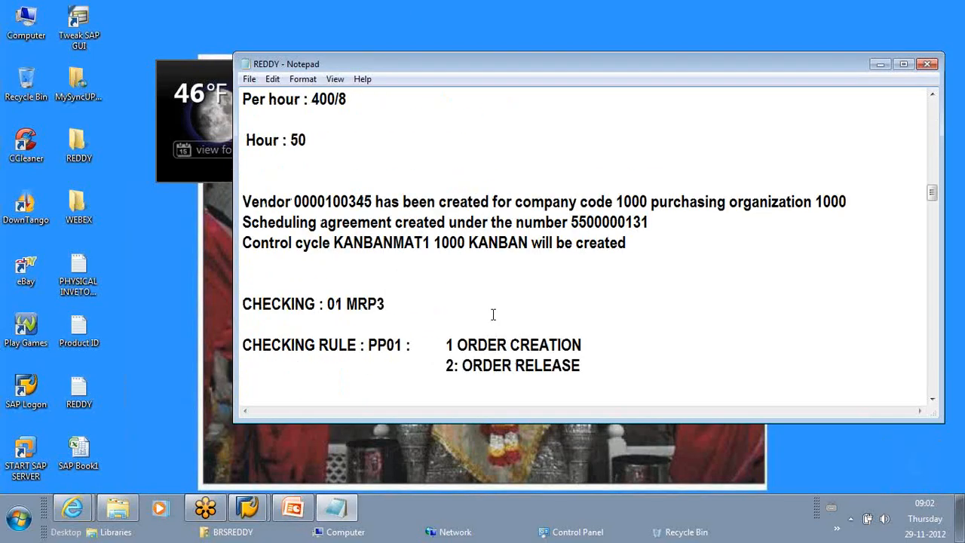
scroll(493, 314, down, 20)
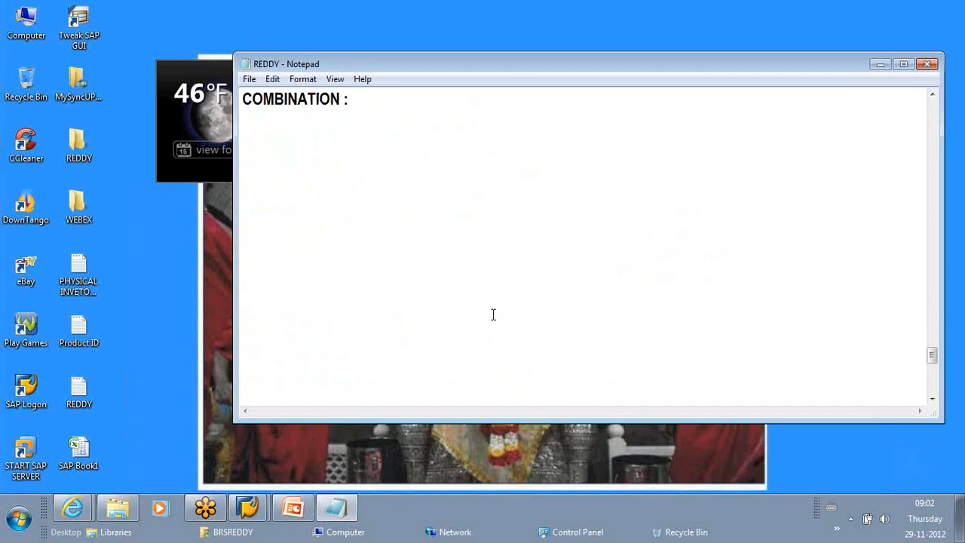
scroll(493, 314, up, 4)
scroll(493, 315, down, 7)
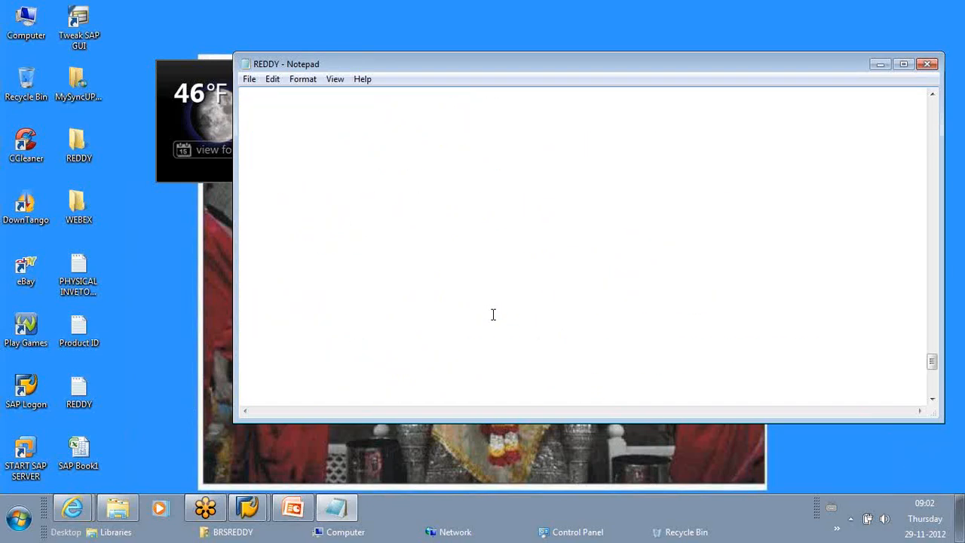
click(879, 65)
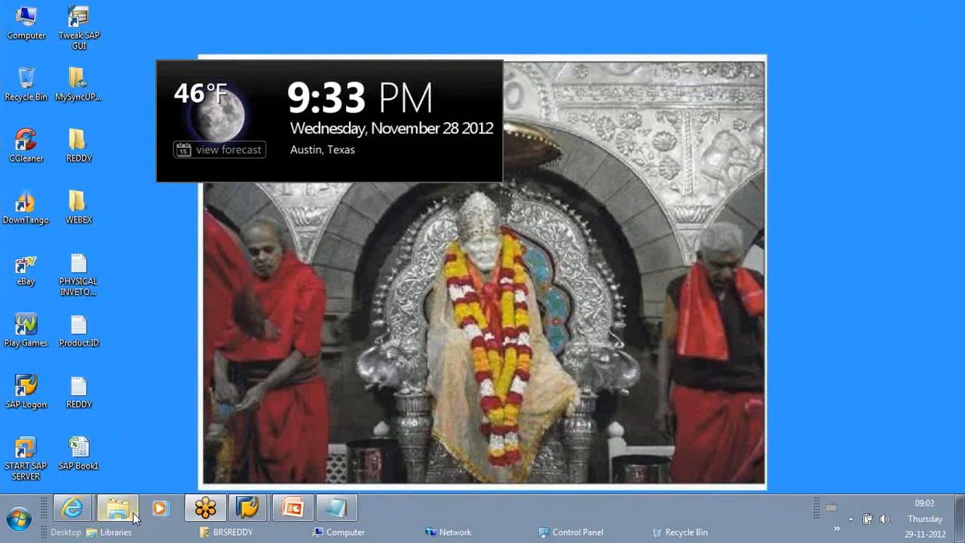
Switch back to the SAP Create Material screen and change the material to MPS_M1.
mouse_move(251, 511)
click(249, 475)
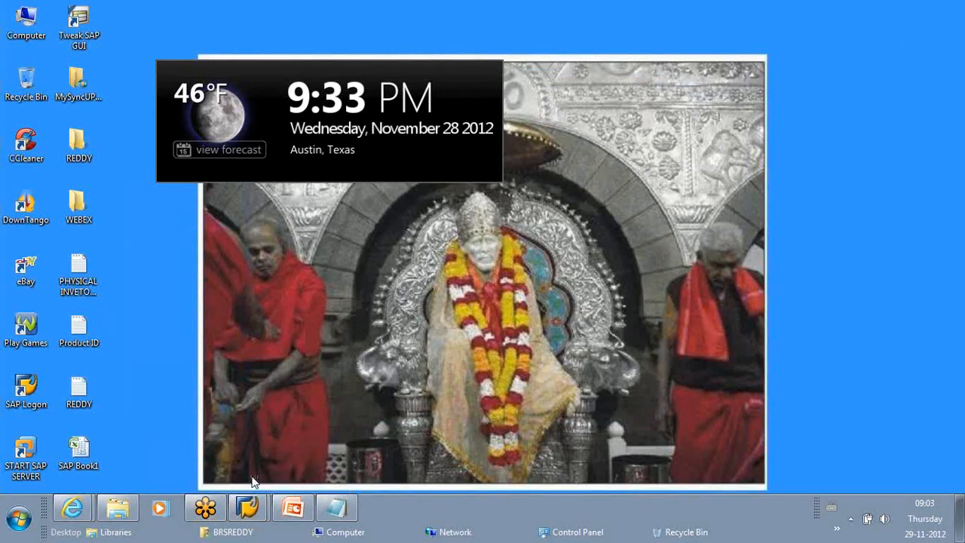
click(105, 114)
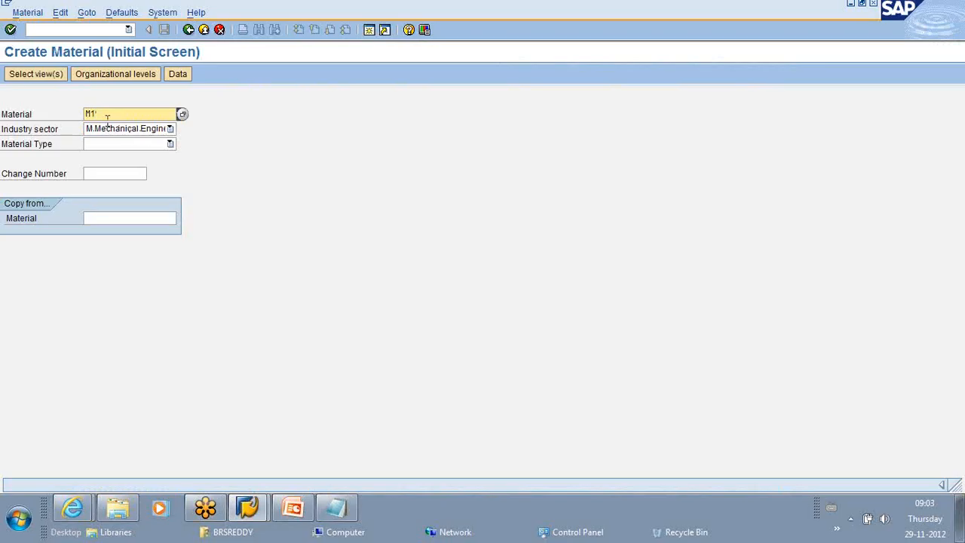
key(BackSpace)
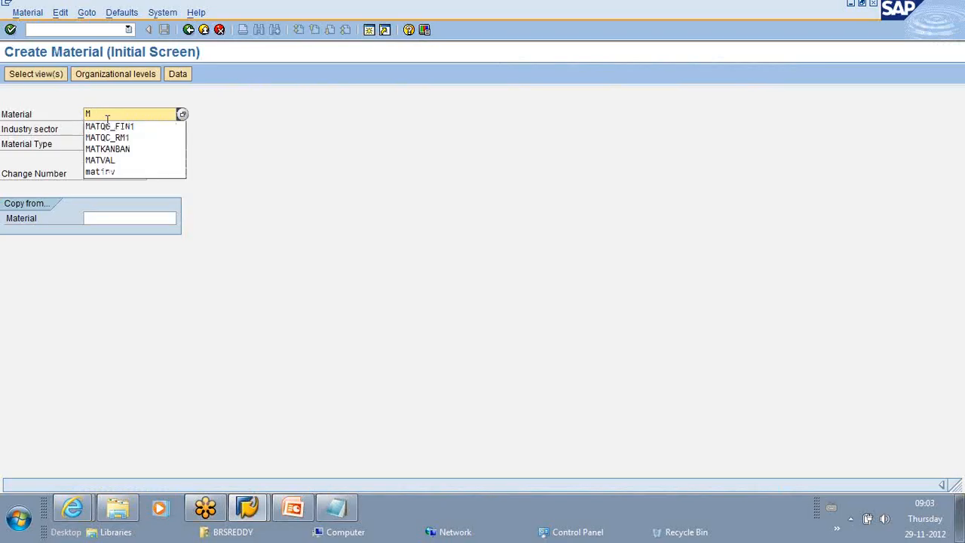
key(BackSpace)
text(MOS_M1)
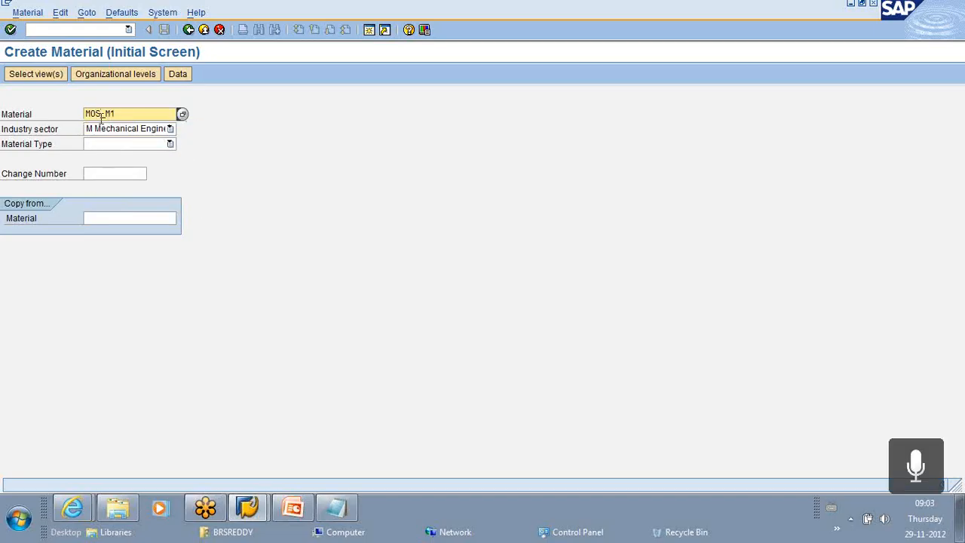
click(96, 113)
key(BackSpace)
text(P)
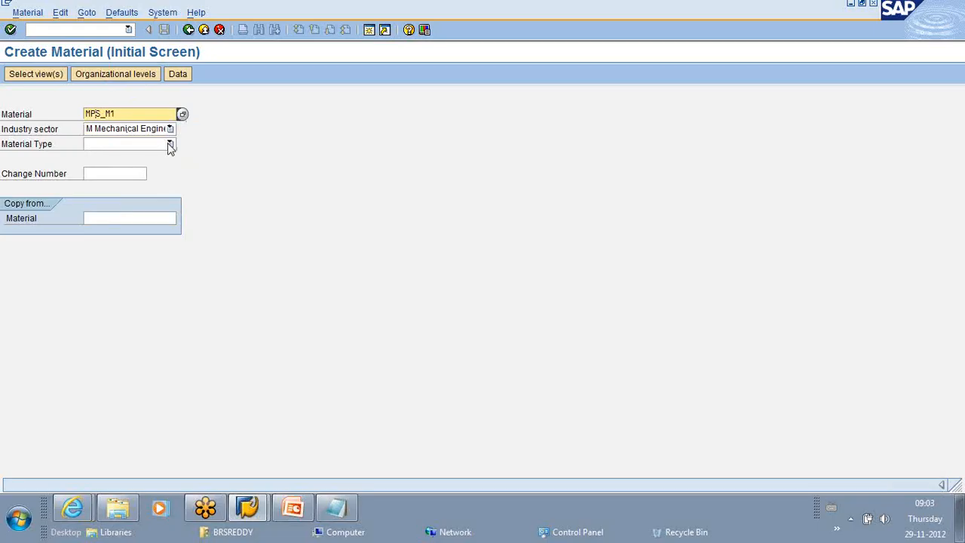
Set the material type to FERT Finished product.
click(170, 144)
scroll(77, 202, down, 1)
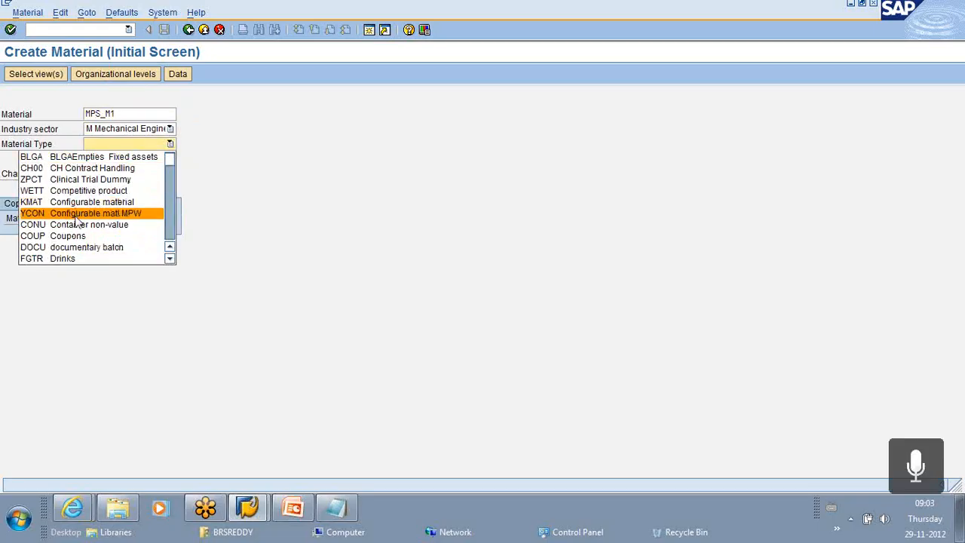
scroll(77, 221, down, 2)
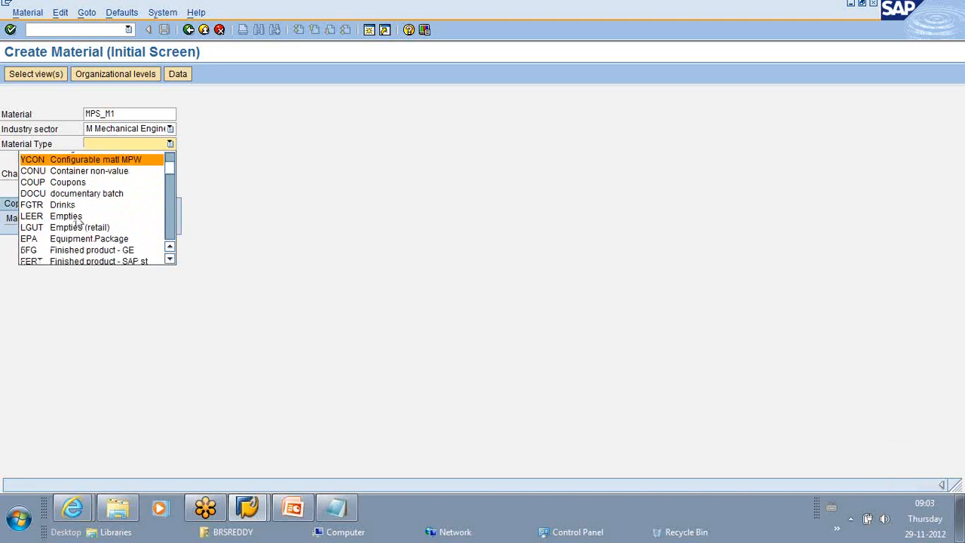
scroll(78, 221, down, 1)
click(68, 217)
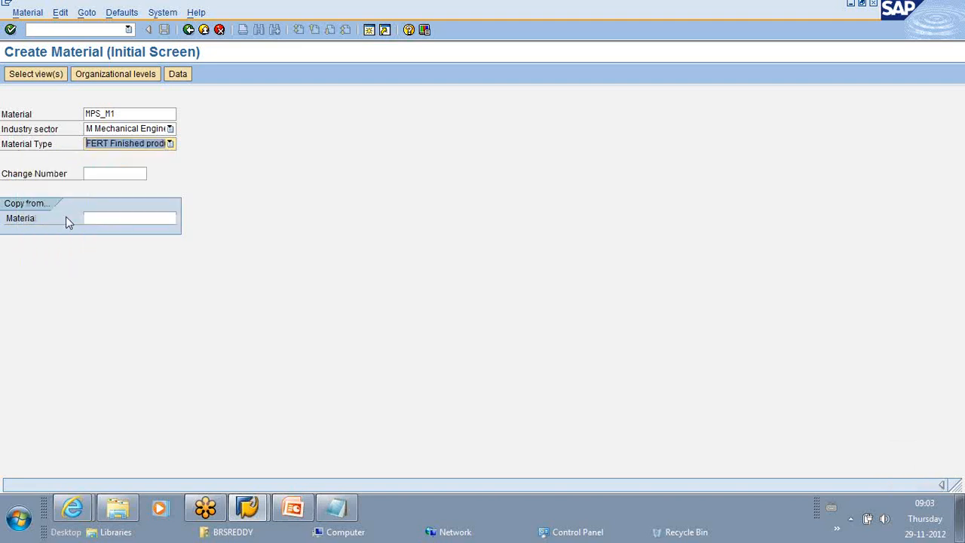
Set ST_10 as the material to copy from and accept the preselected views, including Basic Data, Sales, MRP 1–4 and Work Scheduling.
click(105, 218)
click(106, 219)
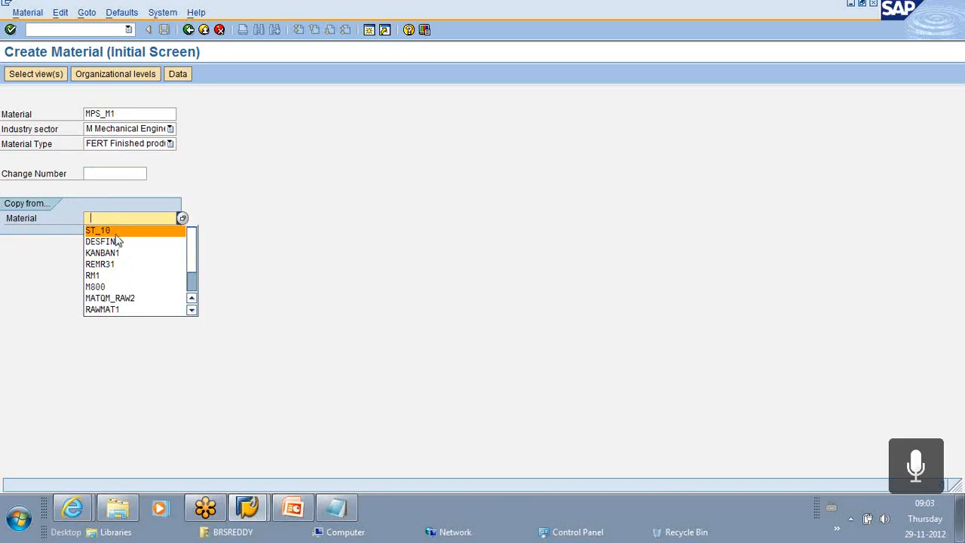
click(117, 232)
click(44, 75)
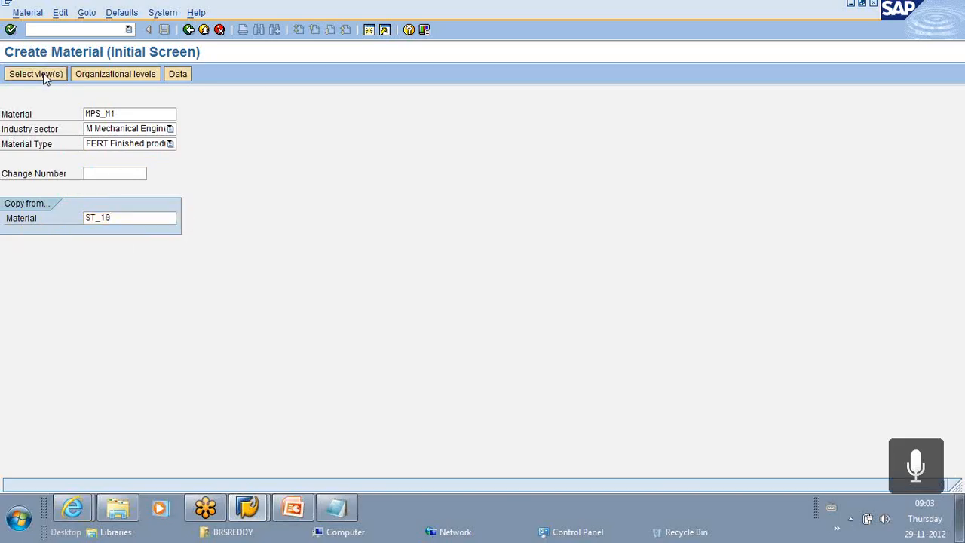
click(206, 468)
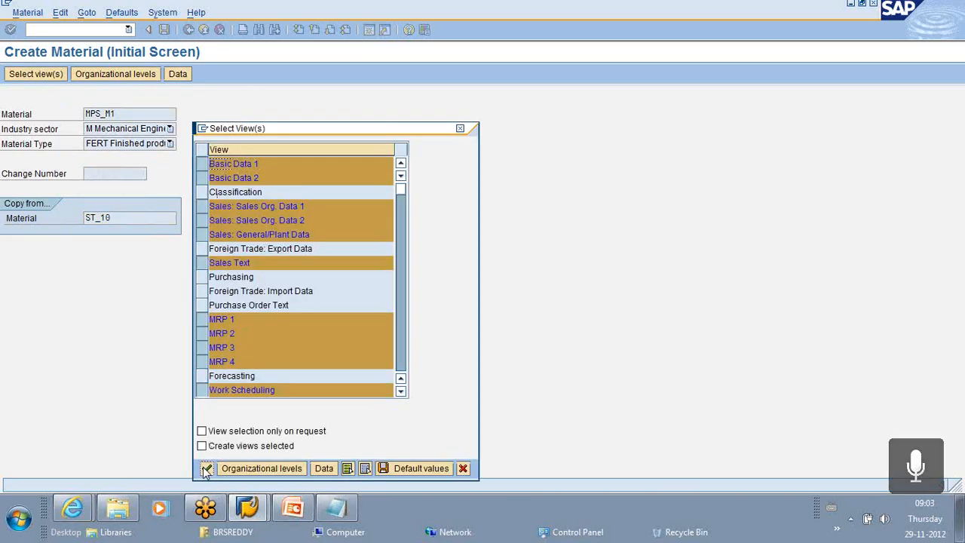
Confirm the organizational levels and replace the material's description in Basic data 1 with MPS_M1.
click(128, 292)
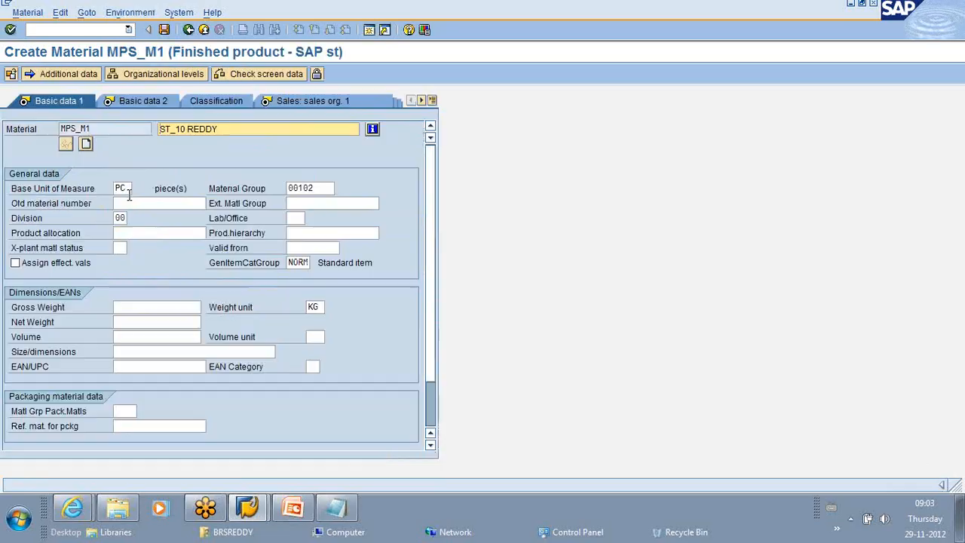
click(251, 126)
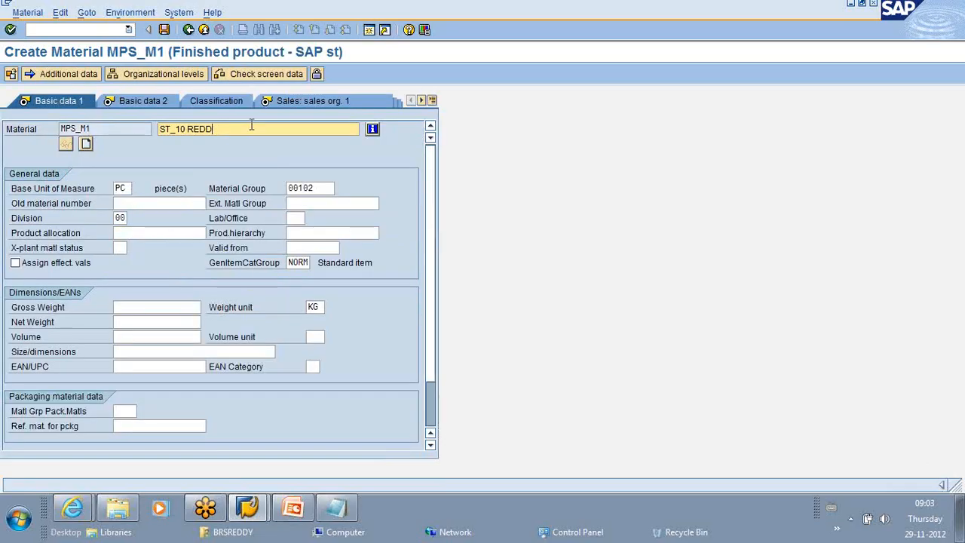
key(BackSpace)
key(BackSpace)
key(BackSpace)
key(BackSpace)
key(BackSpace)
key(BackSpace)
key(BackSpace)
key(BackSpace)
key(BackSpace)
key(BackSpace)
key(BackSpace)
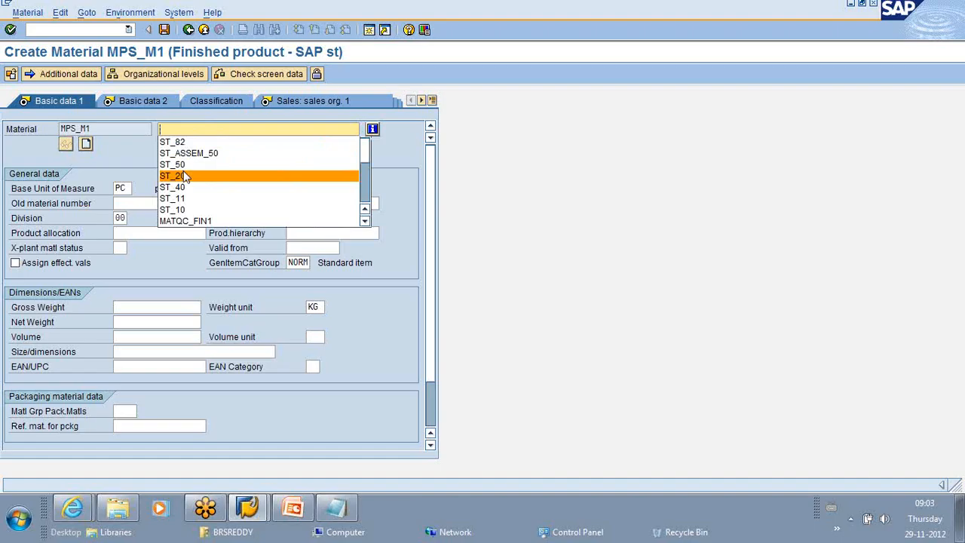
drag(96, 127, 60, 127)
key(ctrl+c)
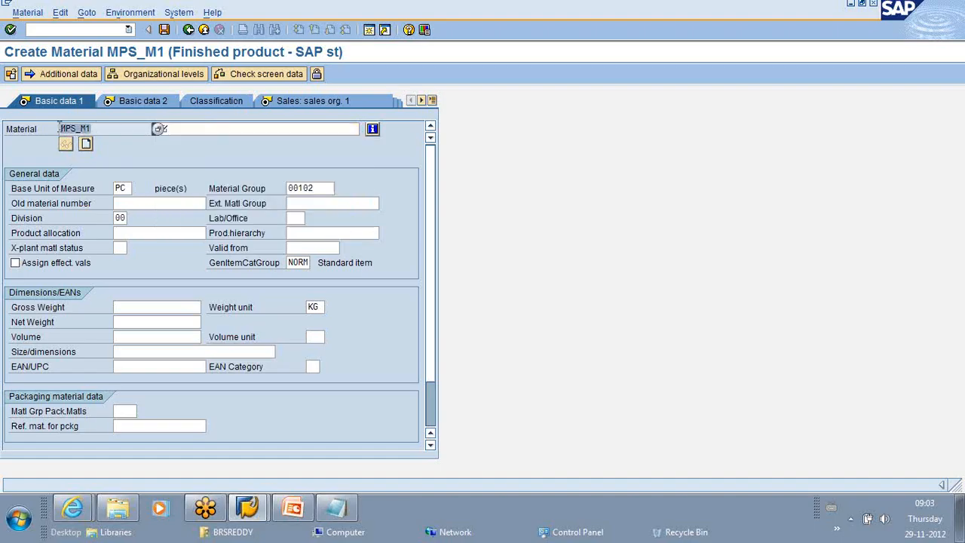
click(203, 127)
key(ctrl+v)
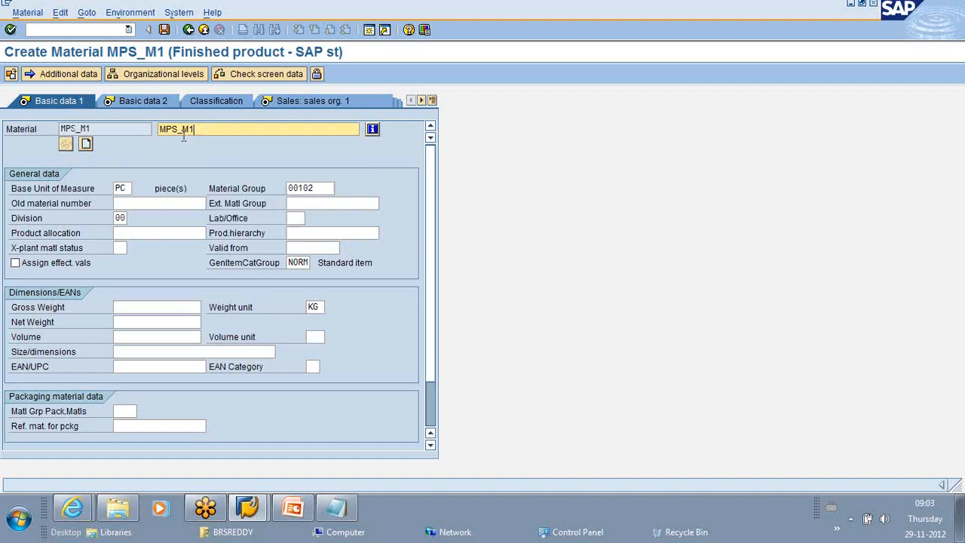
In the additional data, replace the German (DE) material description with MPS_M1 and return to the main data.
click(47, 73)
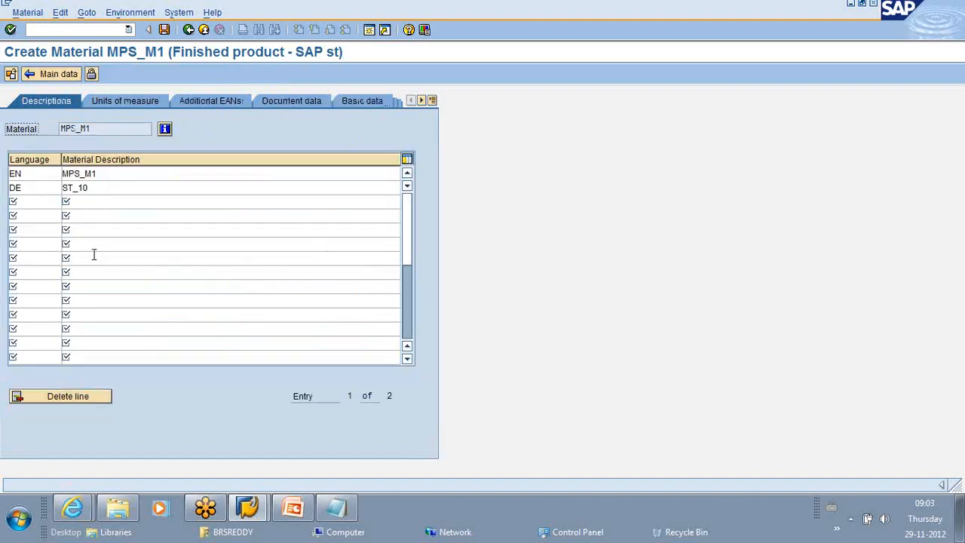
click(97, 188)
key(BackSpace)
key(BackSpace)
key(BackSpace)
key(BackSpace)
key(BackSpace)
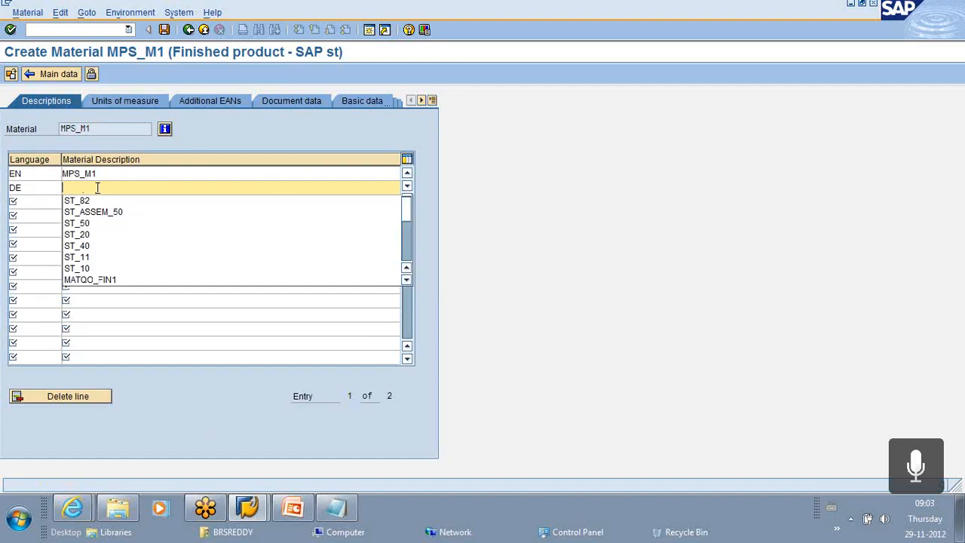
click(115, 174)
click(81, 188)
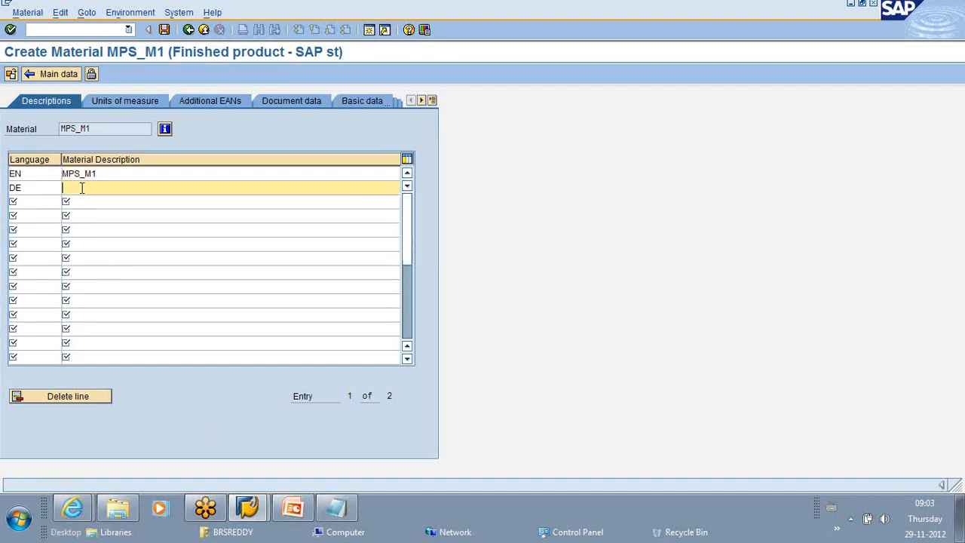
key(ctrl+v)
click(53, 73)
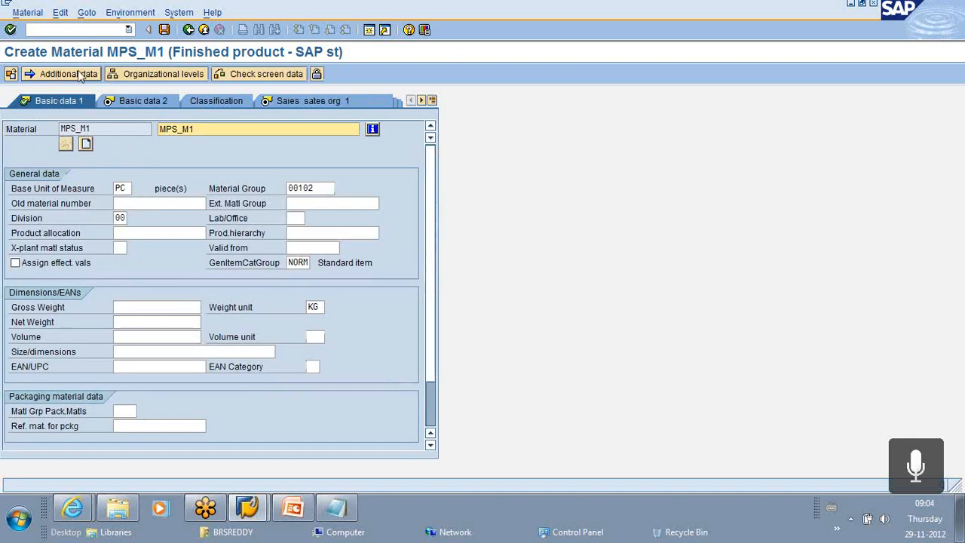
Confirm the basic data and sales organization views one after another up to the Sales text view.
click(119, 110)
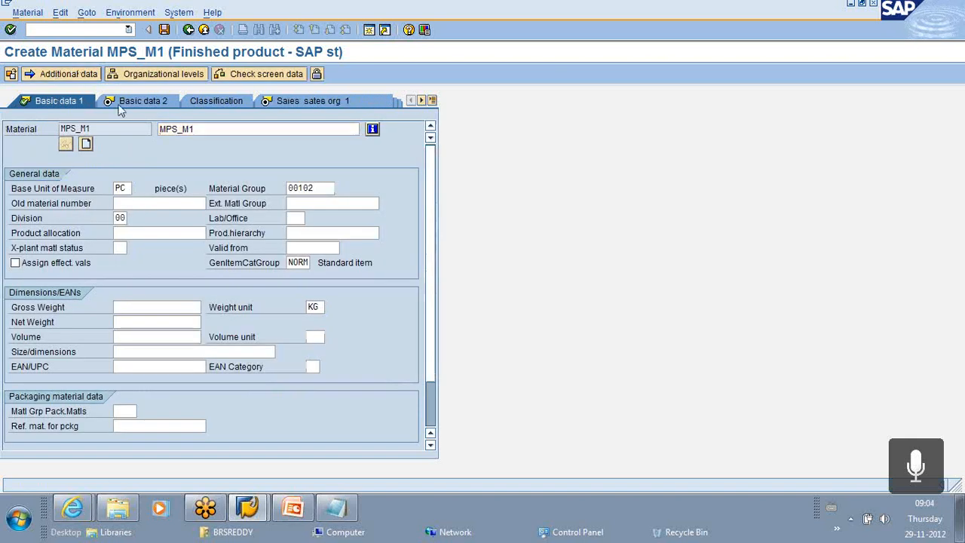
key(Return)
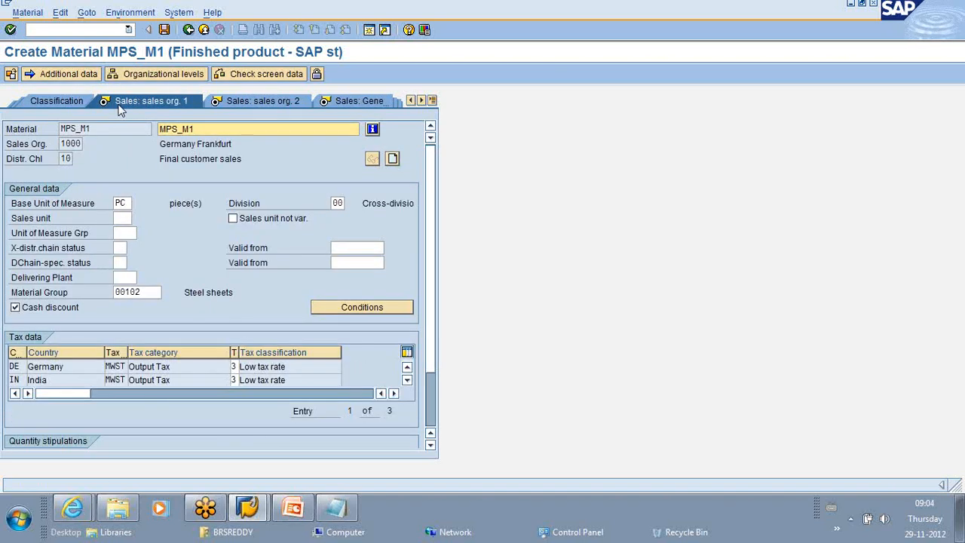
key(Return)
key(Return)
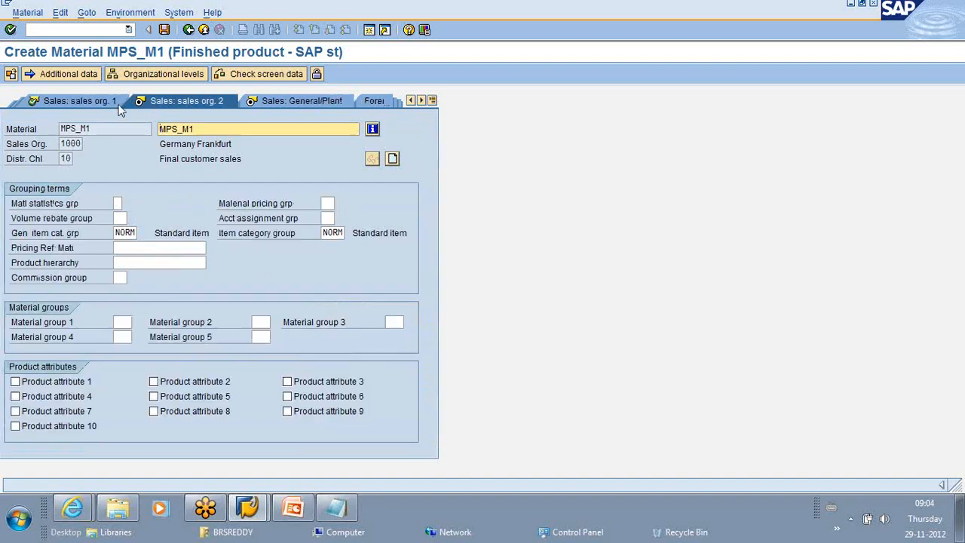
key(Return)
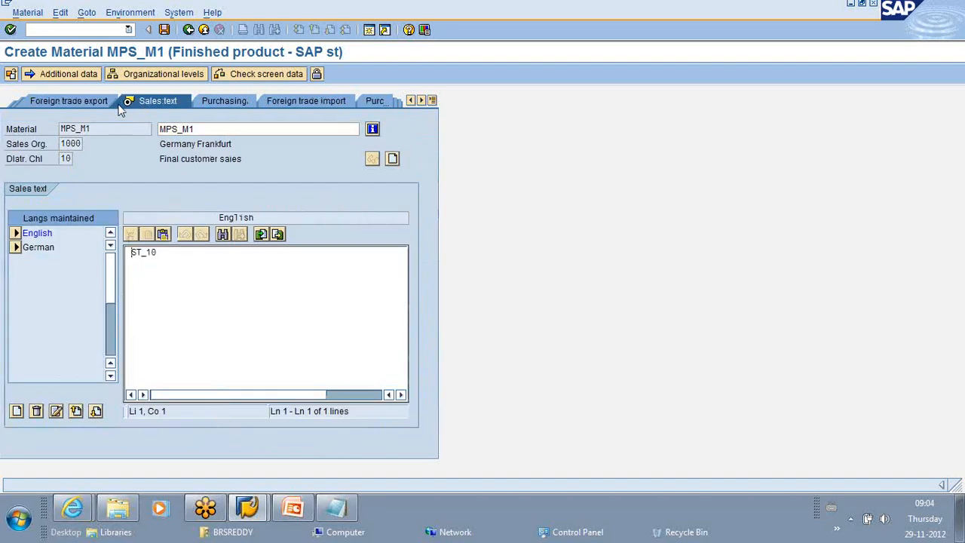
Replace the English sales text with MPS_M1.
click(171, 262)
key(BackSpace)
key(BackSpace)
key(BackSpace)
key(BackSpace)
click(199, 129)
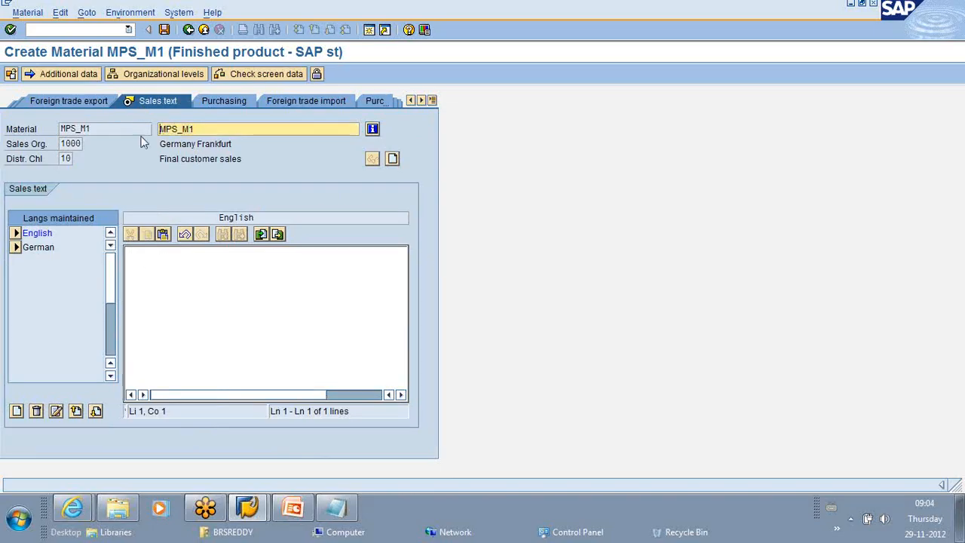
click(139, 251)
key(ctrl+v)
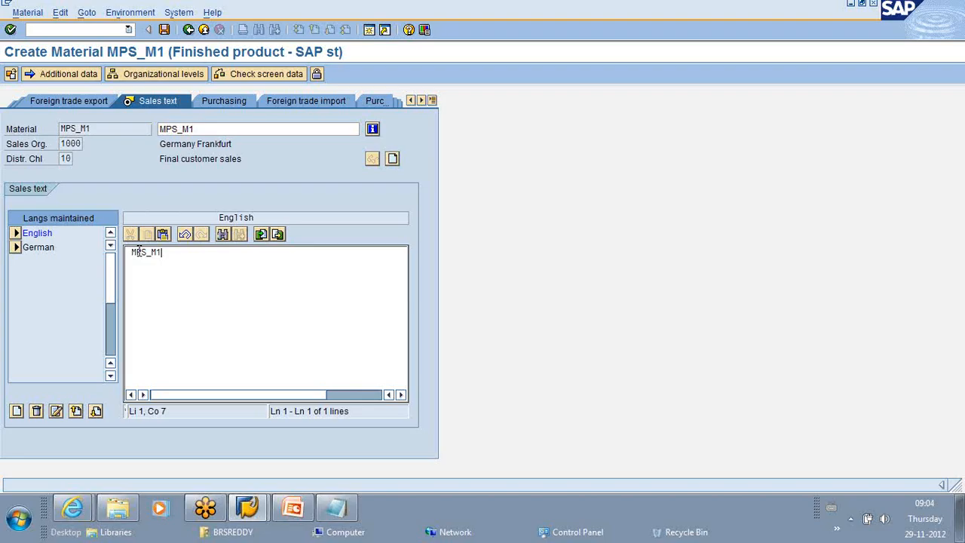
Replace the German sales text with MPS_M1 and continue to the MRP 1 view.
click(38, 247)
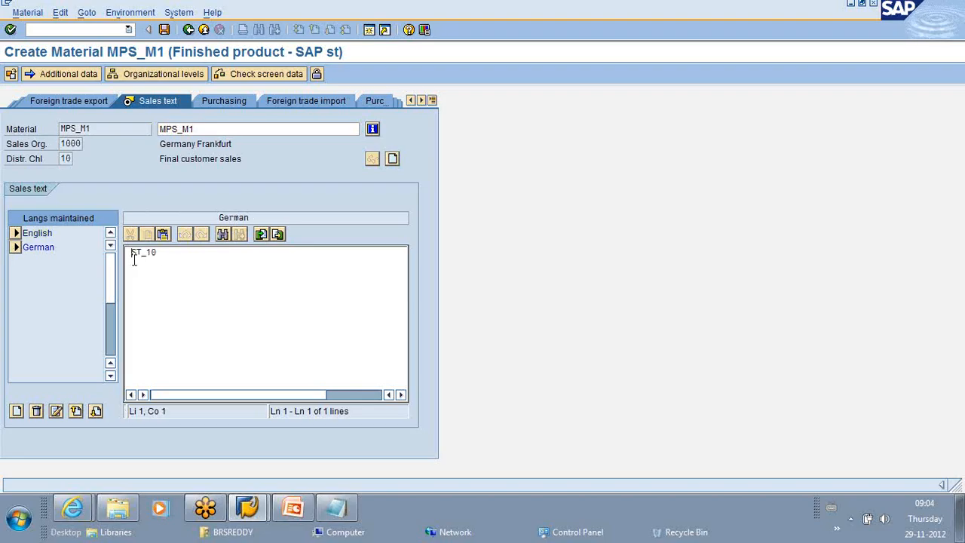
click(171, 254)
key(BackSpace)
key(BackSpace)
key(BackSpace)
key(BackSpace)
key(BackSpace)
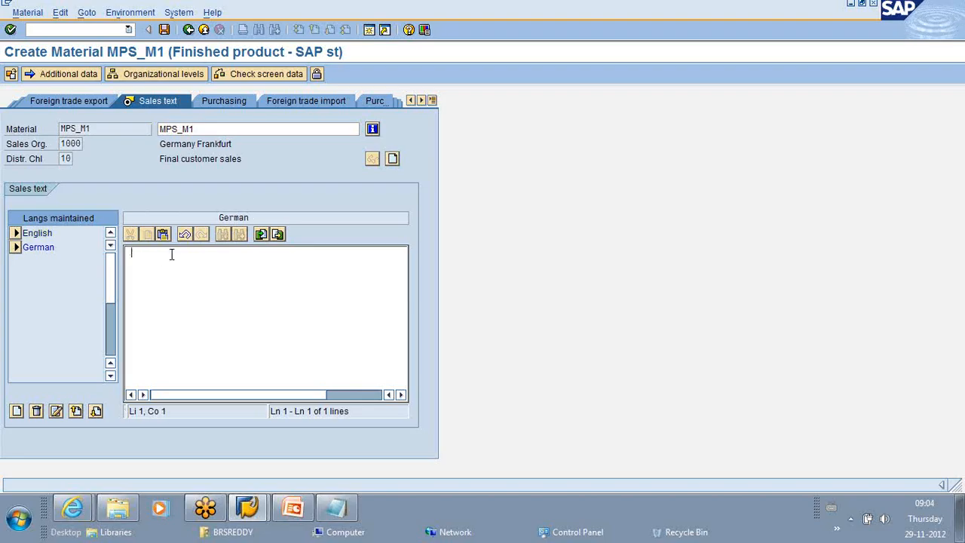
text(MPS_M1)
key(Return)
click(11, 29)
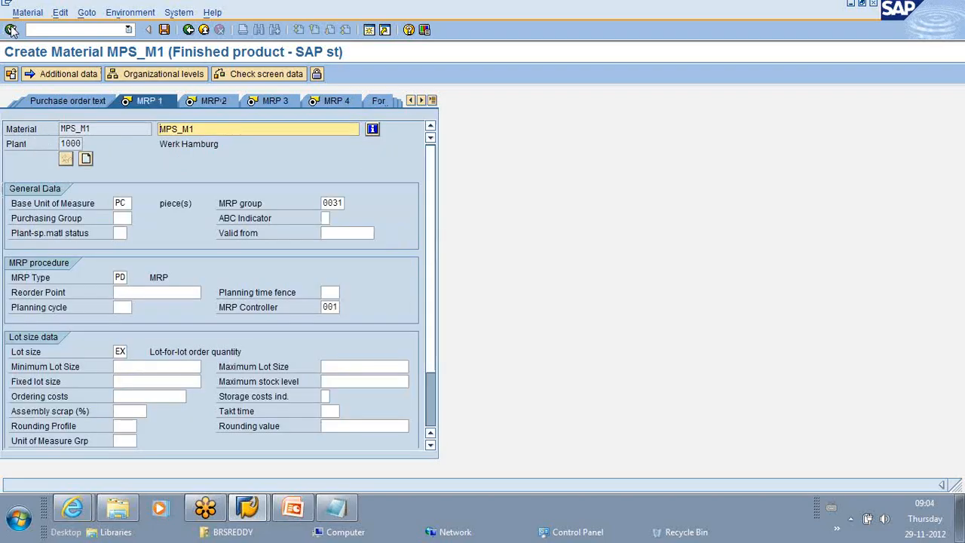
Open the possible values for the MRP type and highlight M1, MPS fixing type -1-.
click(120, 276)
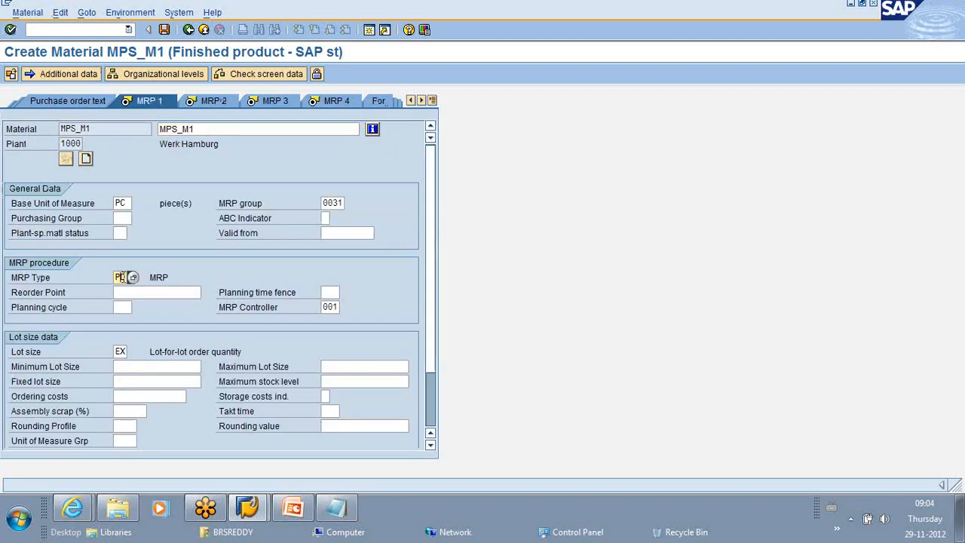
click(134, 278)
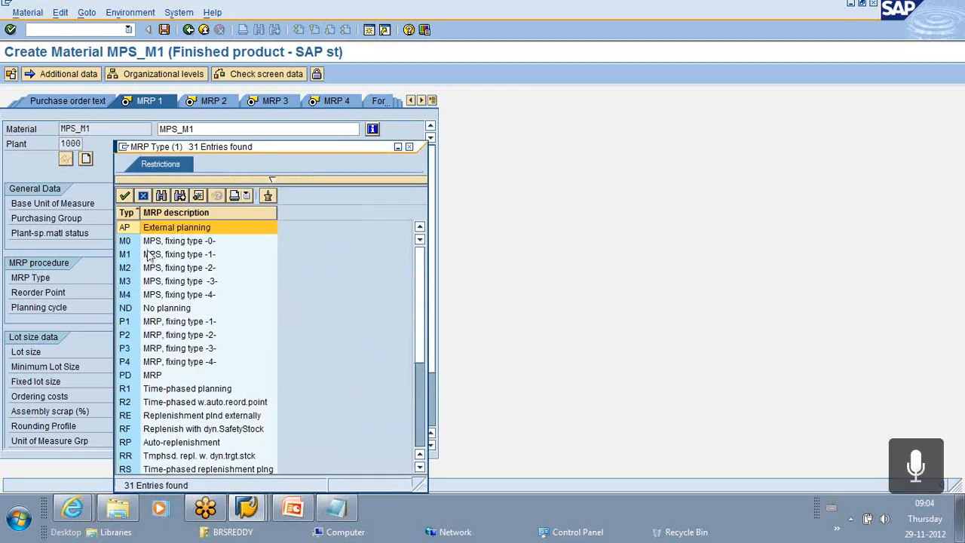
drag(185, 147, 330, 119)
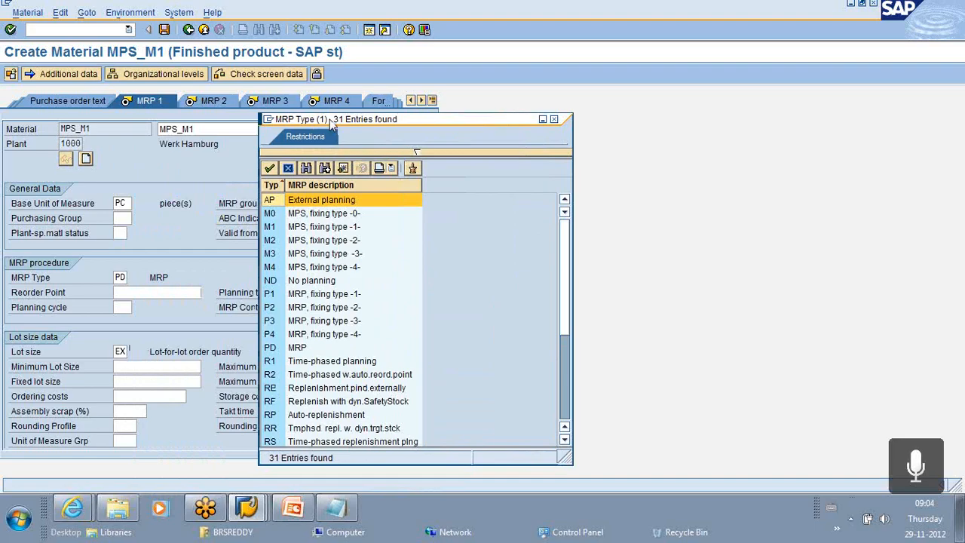
click(295, 226)
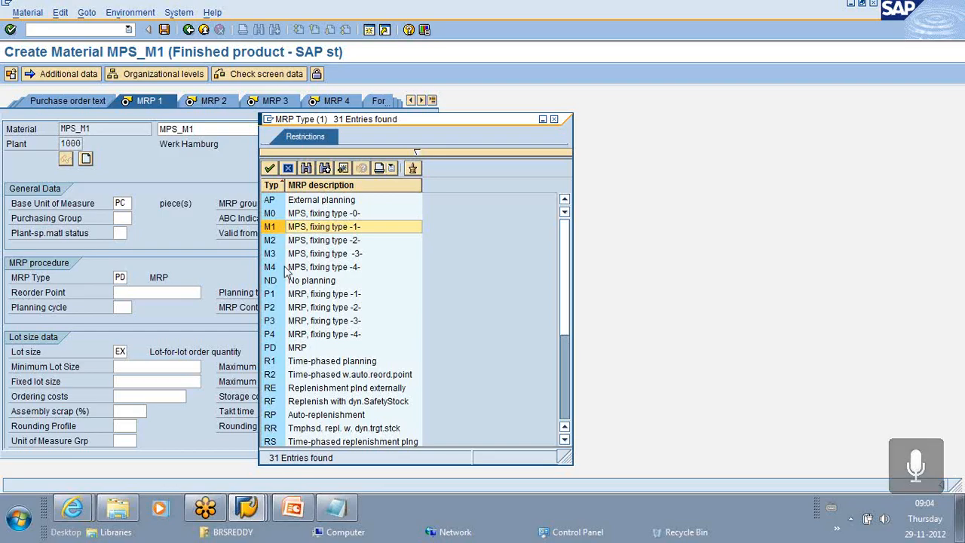
Switch to the Notepad planning notes and add a separator line of equals signs below COMBINATION.
click(347, 513)
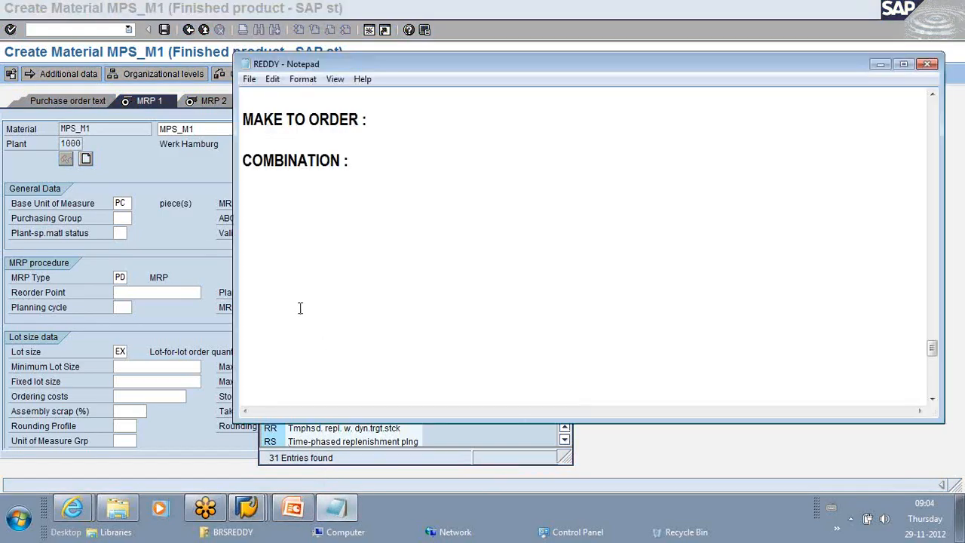
scroll(299, 307, down, 1)
scroll(355, 220, up, 3)
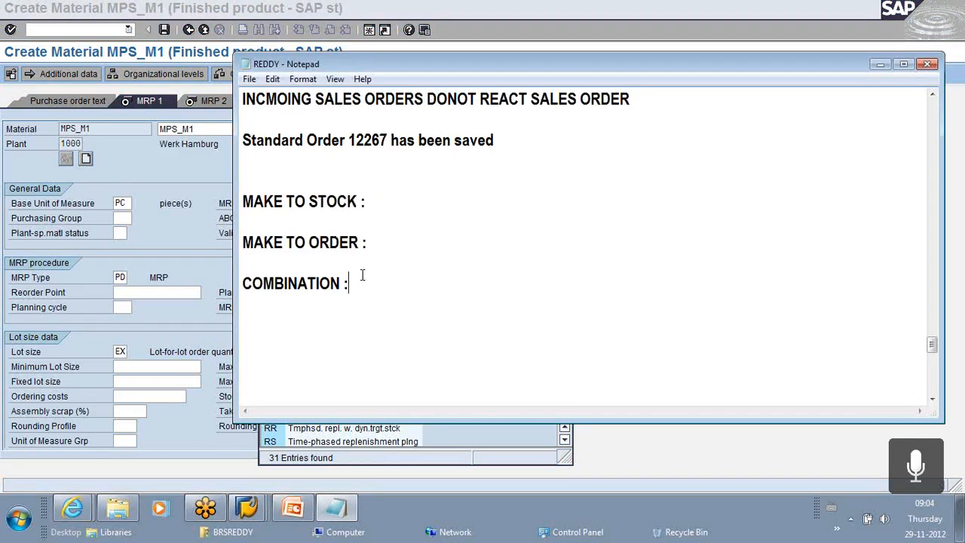
key(Return)
key(Return)
text(==================================)
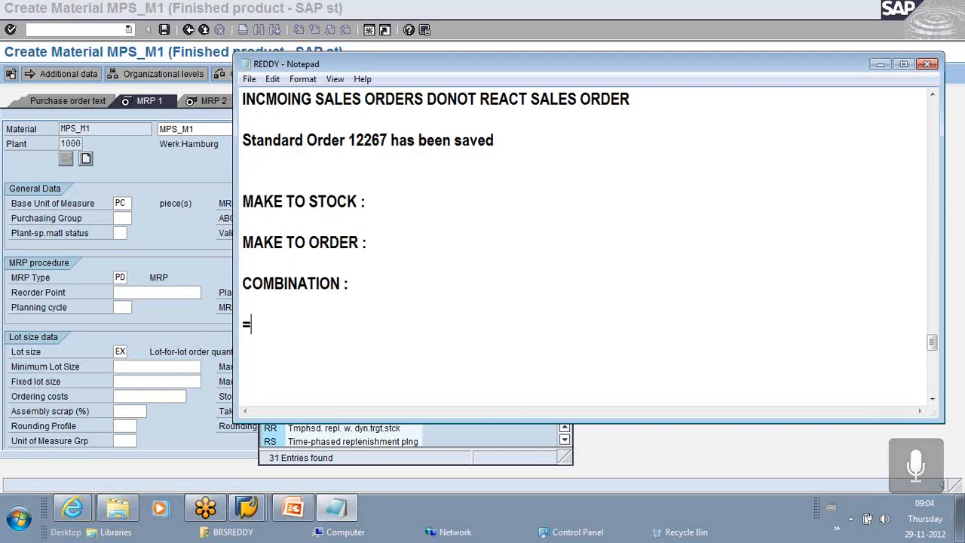
key(Return)
key(Return)
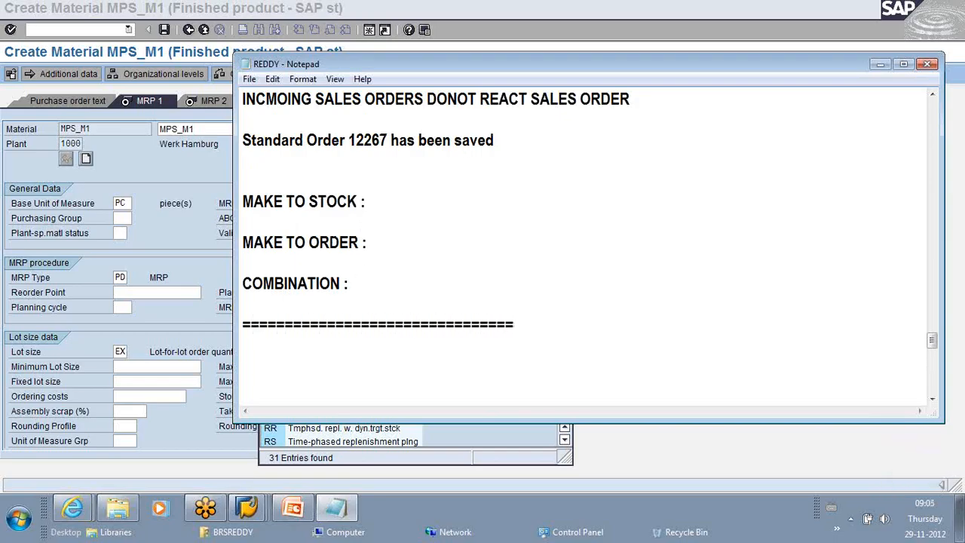
Enter the column headings MPS, MRP and CBP below the separator line in the notes.
text(MPS)
key(Tab)
text(MRP)
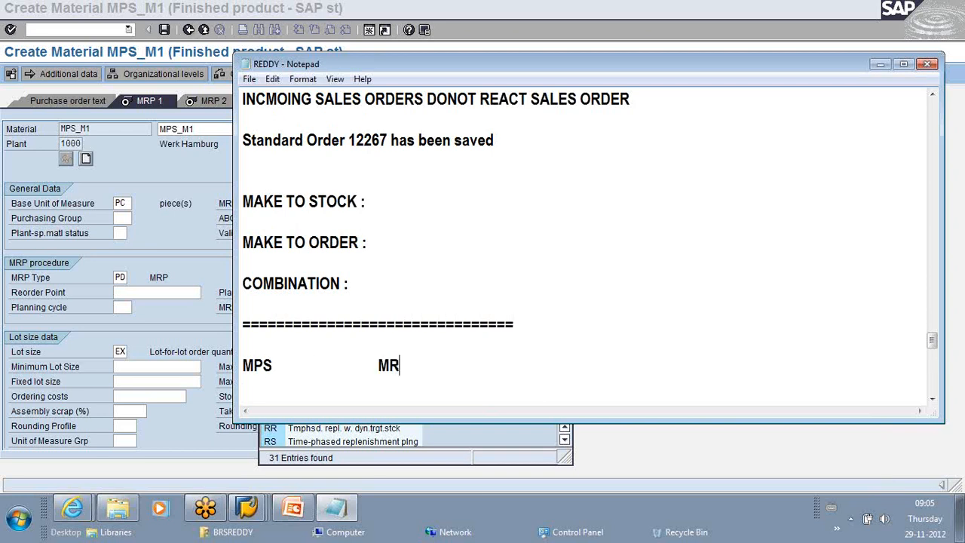
key(Tab)
key(Tab)
text(CBP)
key(Return)
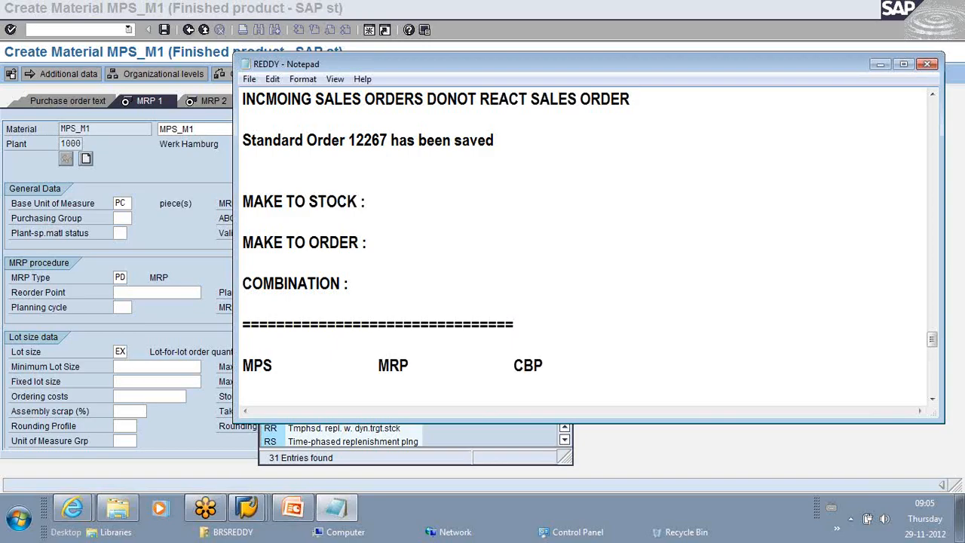
Add a row with A under MPS, B under MRP and C under CBP.
text(A)
key(Tab)
key(Tab)
text(B)
key(Tab)
key(Tab)
text(C)
key(Return)
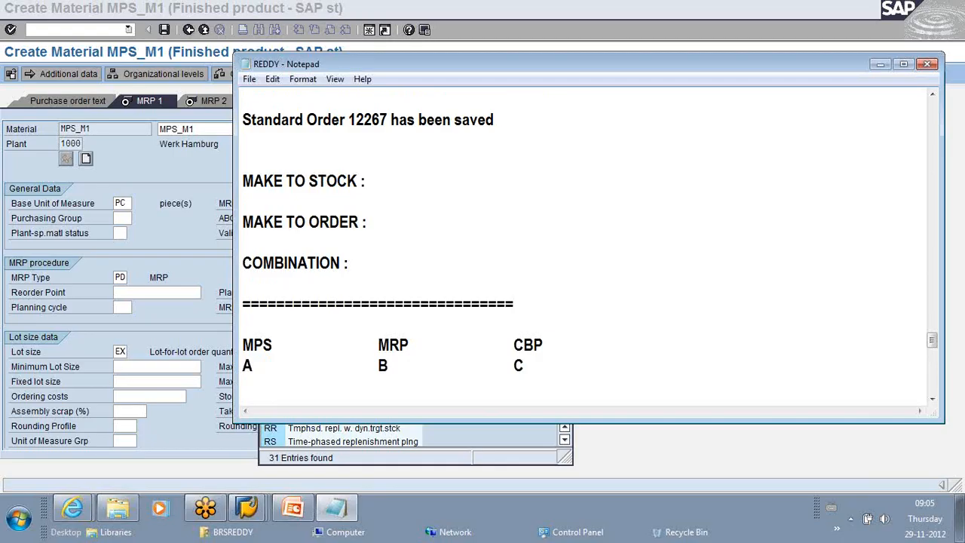
Add a row with FIRST LEVEL under MPS and ALL LEVEL under MRP.
text(FIRST LE)
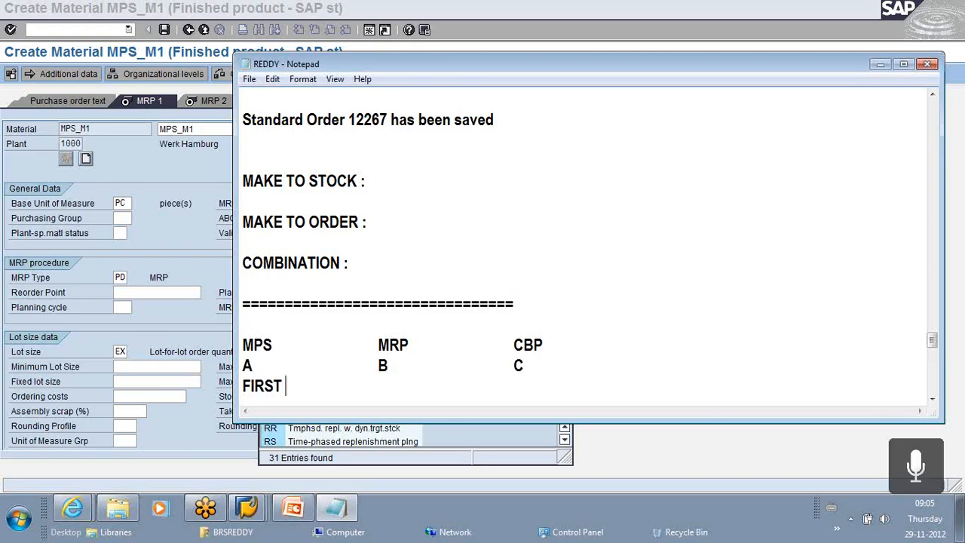
key(BackSpace)
text(EVEL)
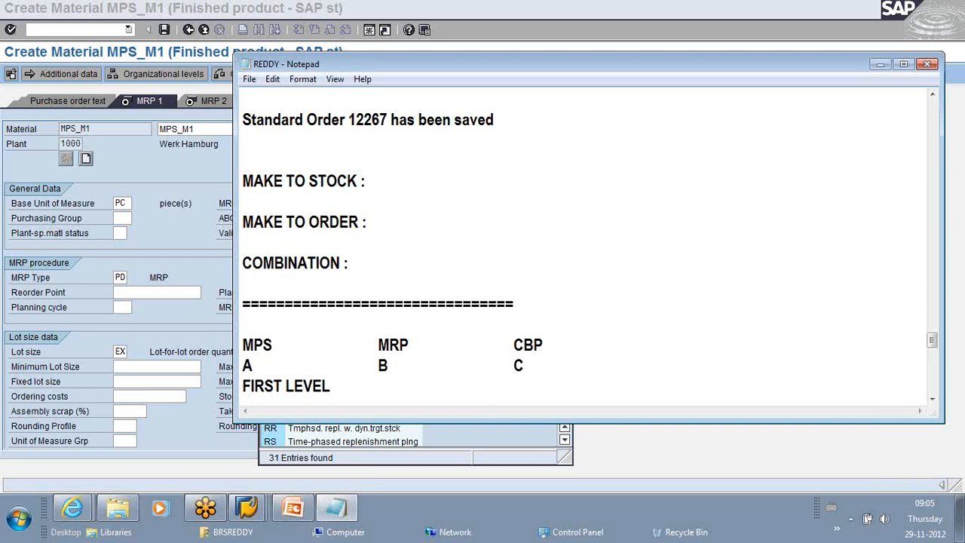
key(Tab)
text(ALL)
key(Tab)
key(Return)
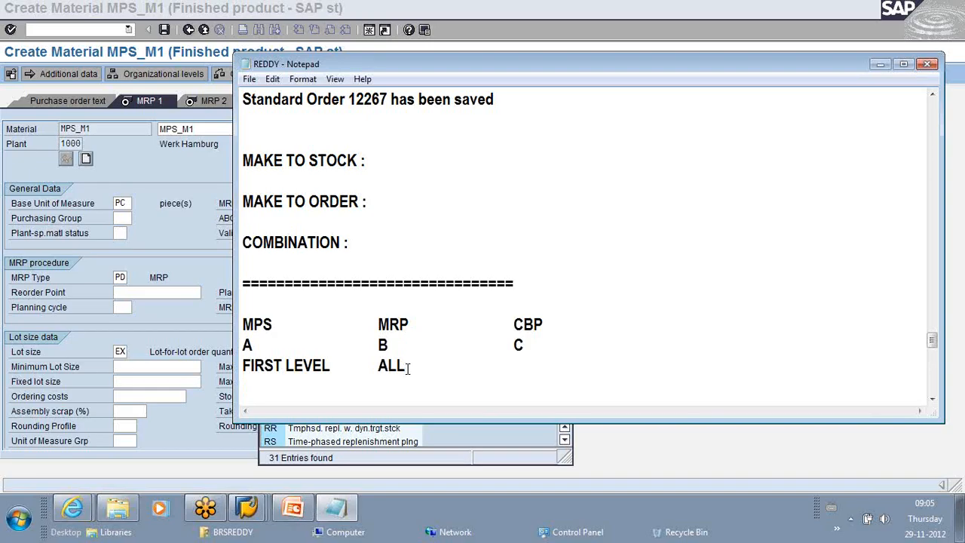
text(N)
key(BackSpace)
text(LEVEL)
Highlight the MPS heading and its FIRST LEVEL entry in the notes to point them out.
scroll(388, 346, down, 2)
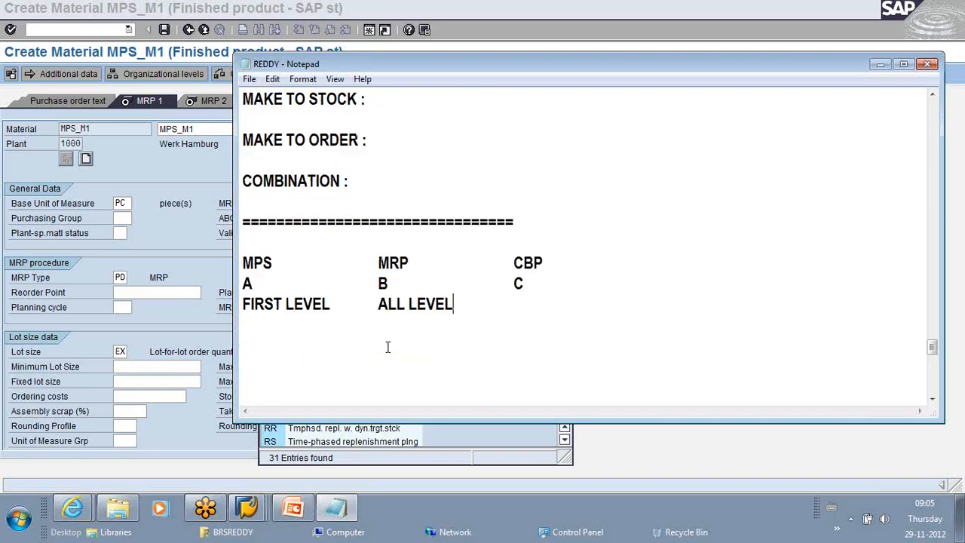
drag(273, 201, 242, 202)
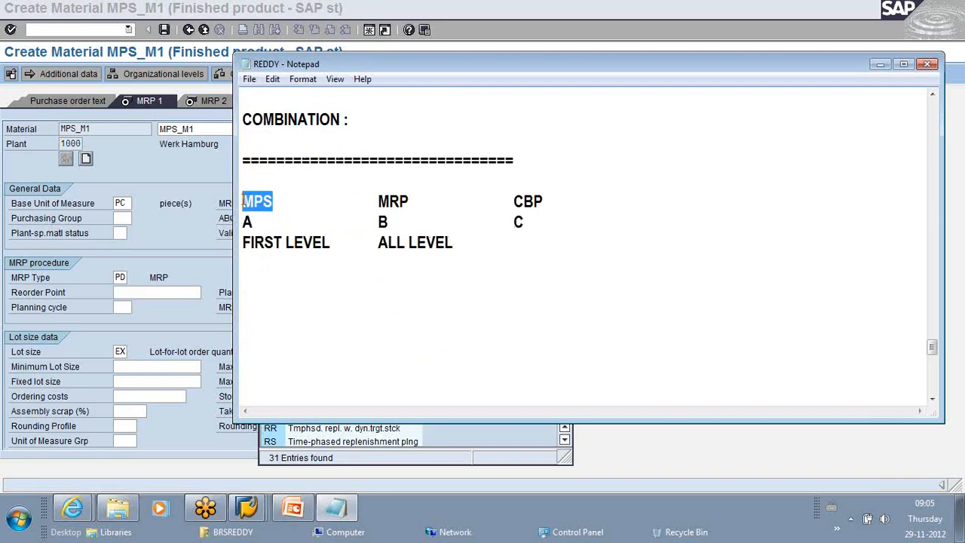
drag(329, 241, 242, 242)
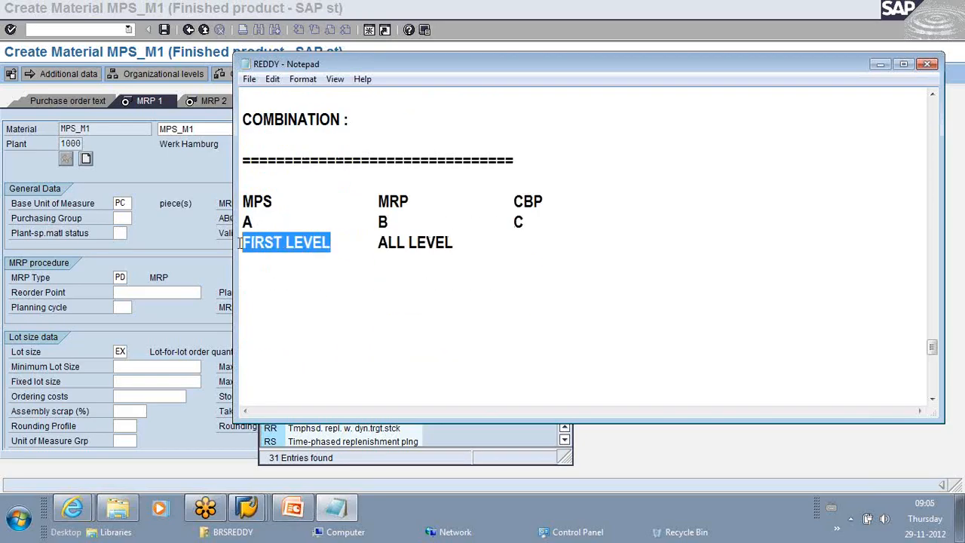
Add a row with FIRMED under MPS and NON FIRMED under MRP in the notes.
click(468, 244)
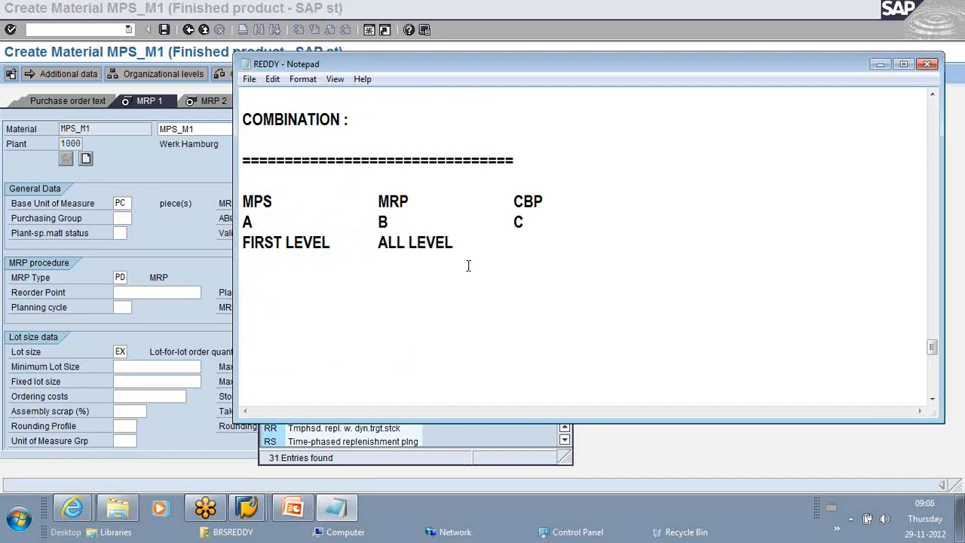
key(Return)
text(FIRMED)
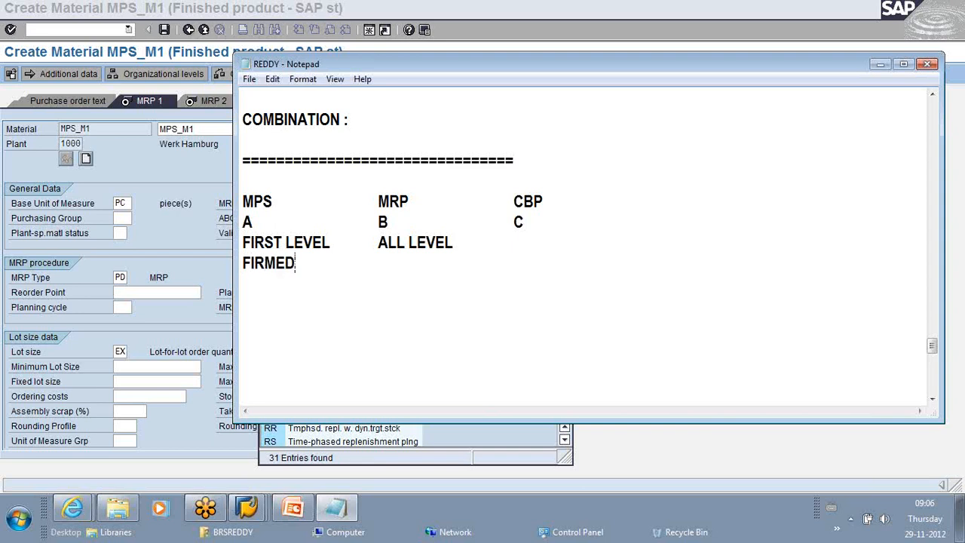
key(Tab)
key(Tab)
text(NON FIRMED)
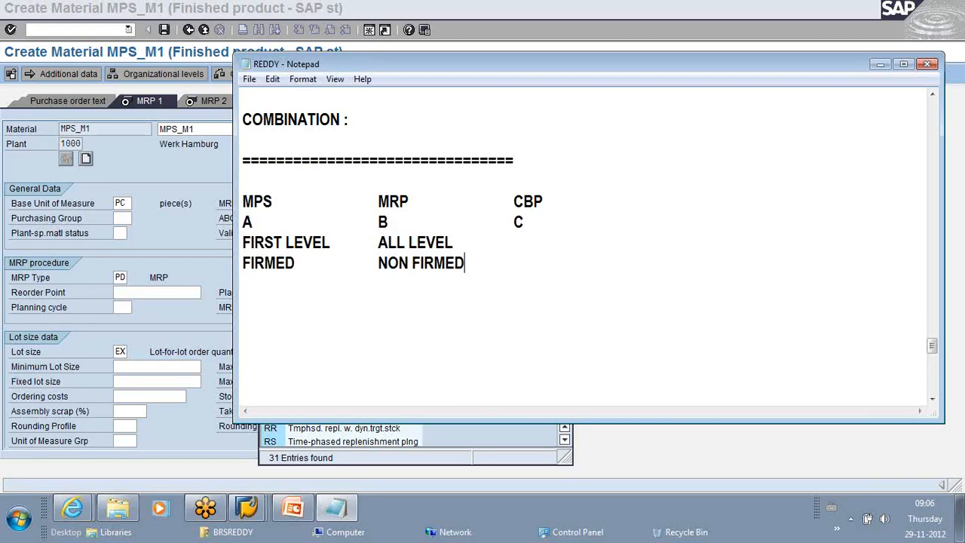
Highlight the NON FIRMED entry and the whole MPS, MRP and CBP comparison table to point them out.
click(349, 298)
drag(487, 267, 370, 264)
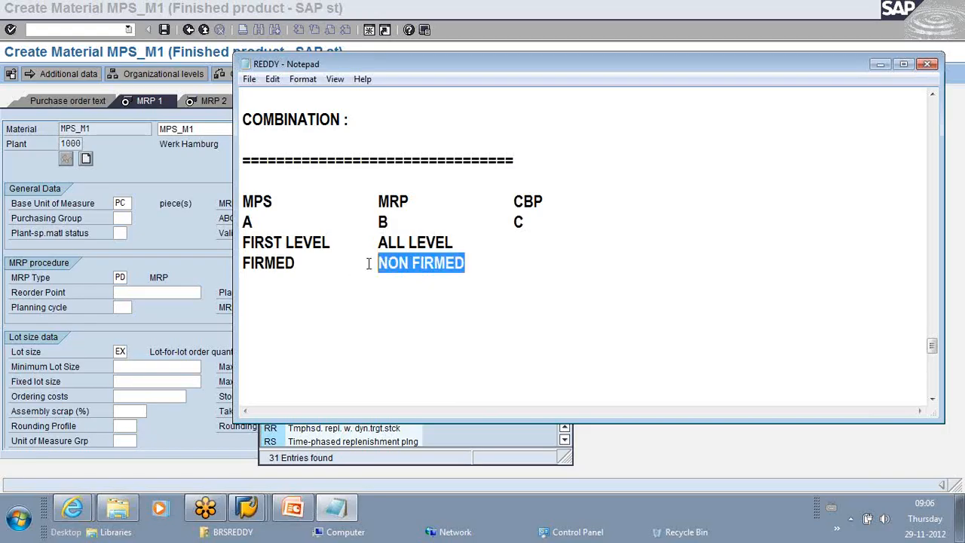
click(355, 307)
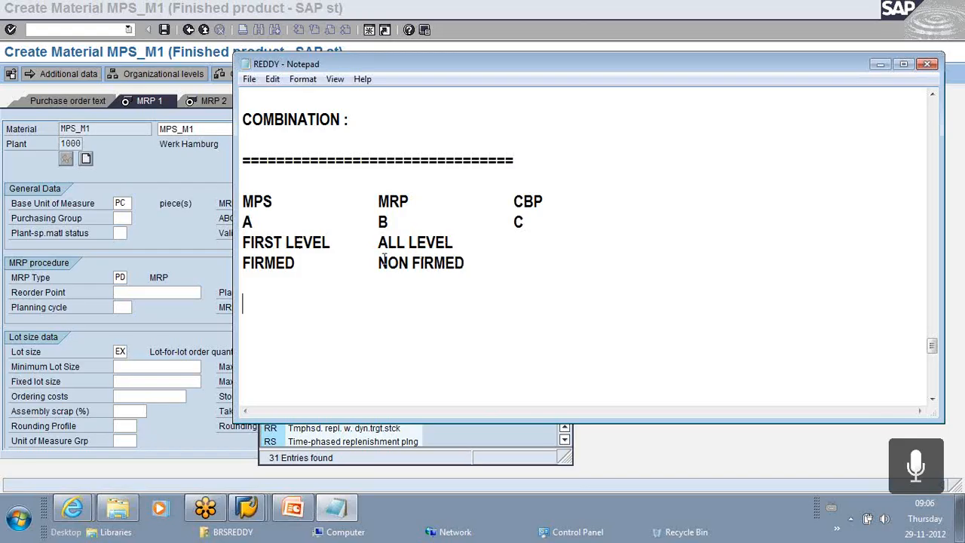
drag(379, 262, 464, 263)
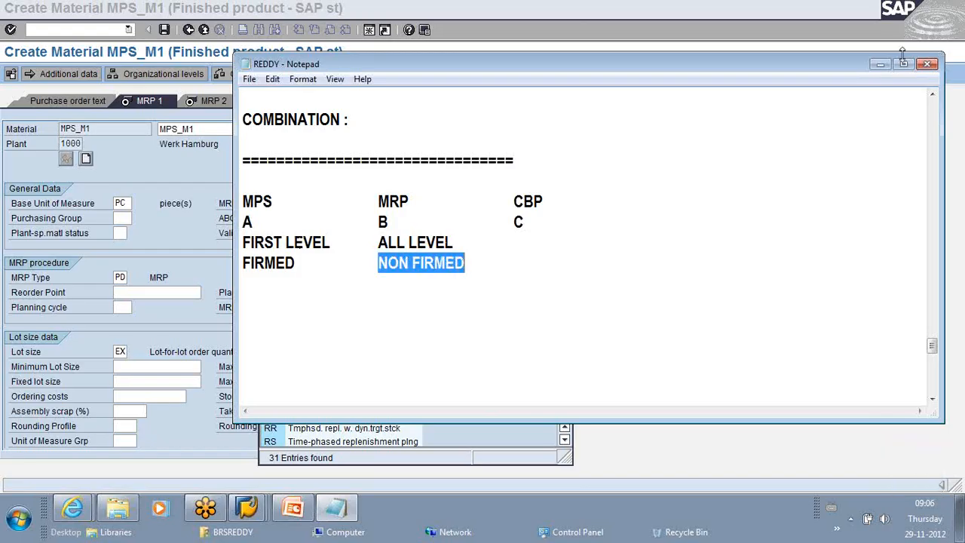
click(716, 195)
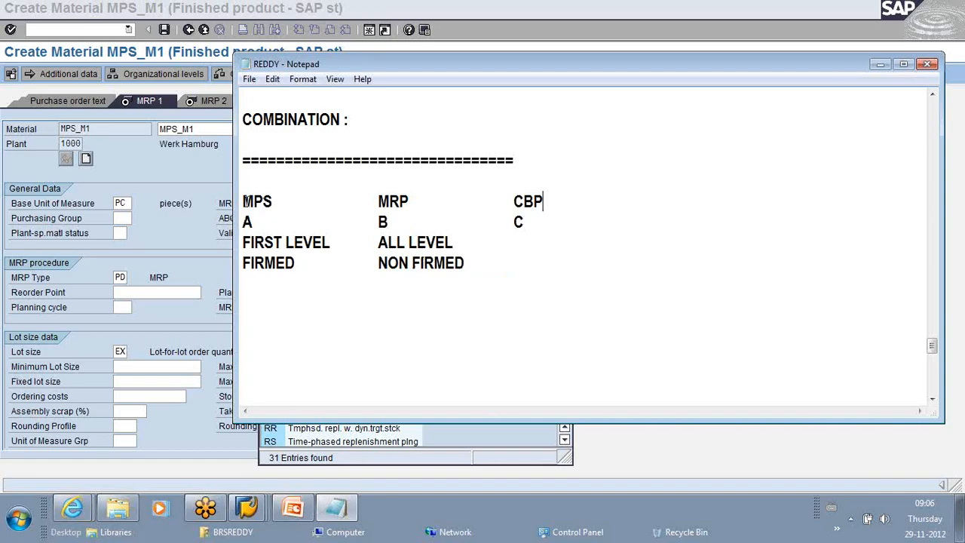
drag(242, 201, 533, 276)
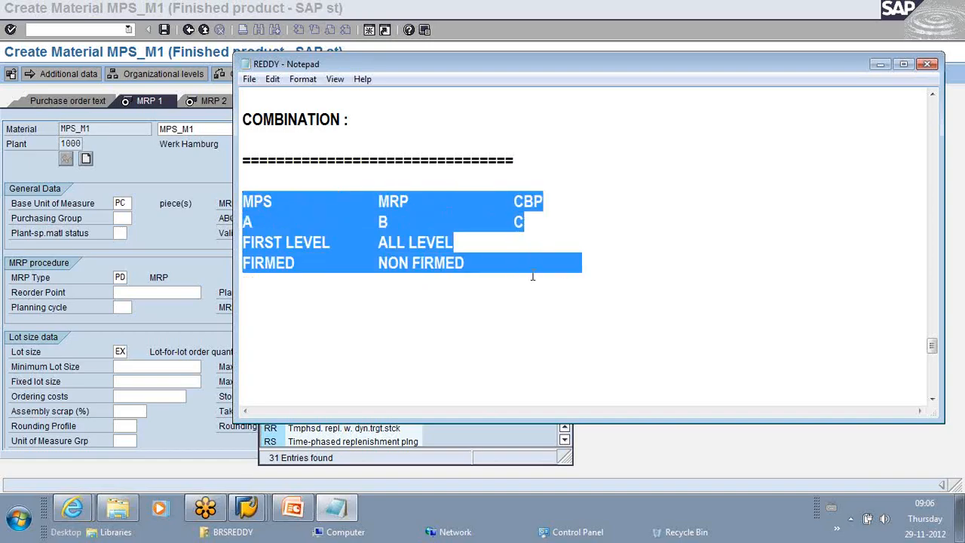
click(283, 208)
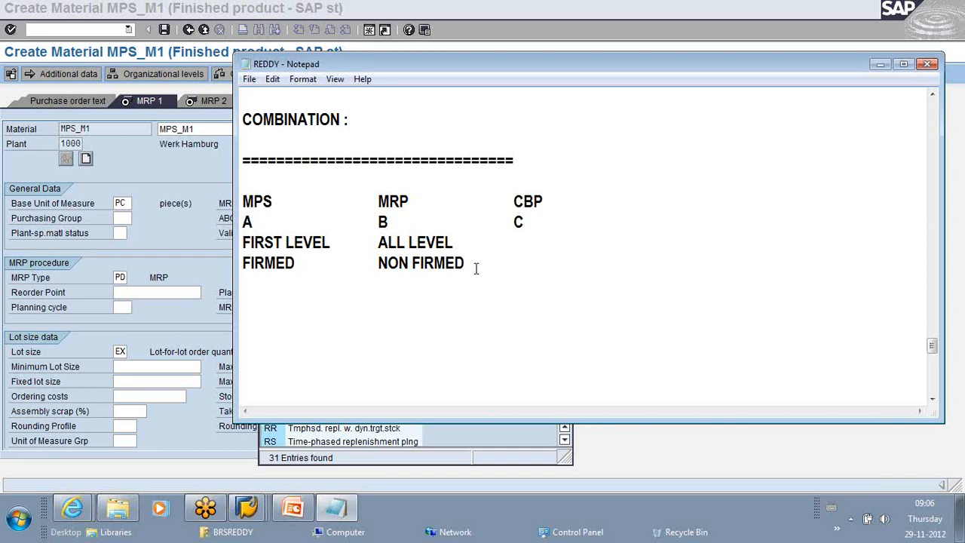
Add PEN below the comparison table and REFIL two lines under it as its first component.
key(Return)
key(Return)
text(PEN)
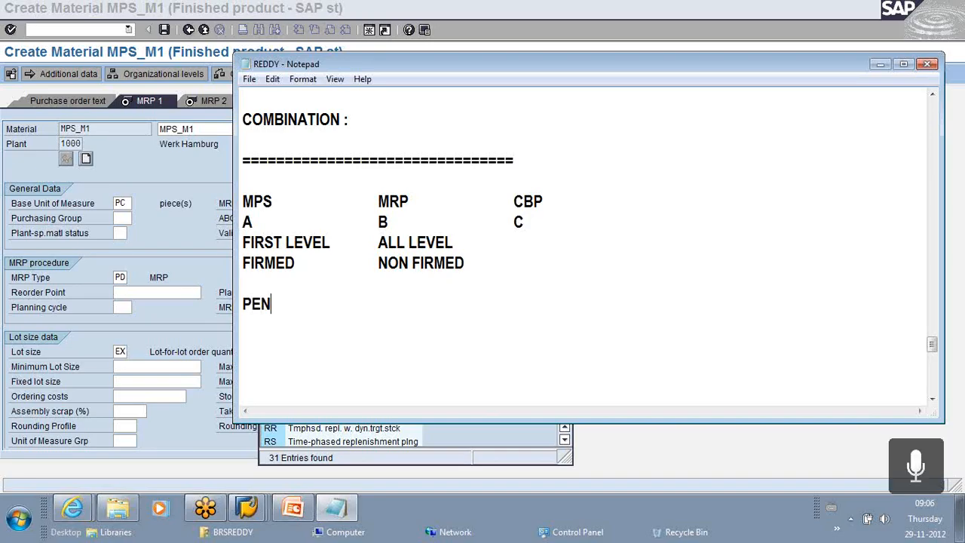
key(Return)
key(Return)
text(REFIL)
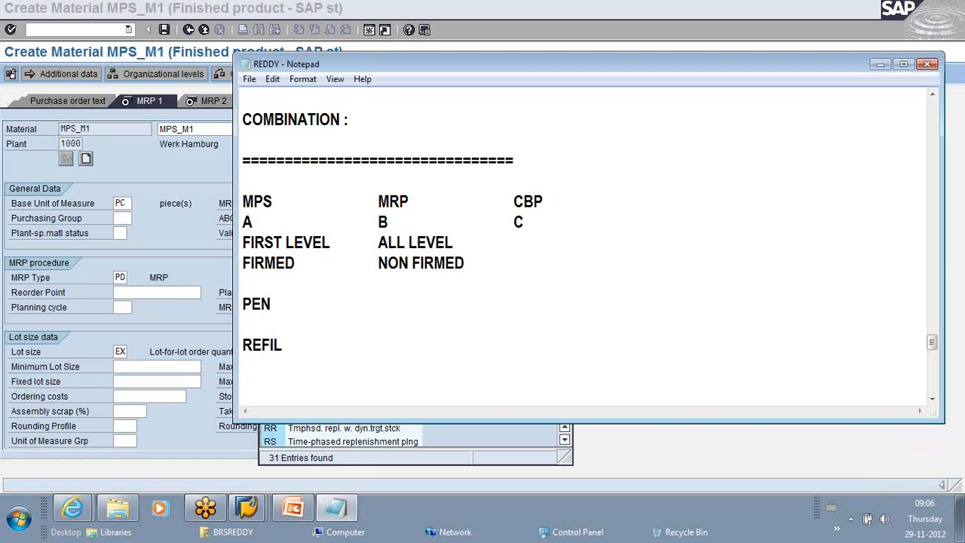
Continue the component row after REFIL with STEM, BCAP and TOPCOP in separate columns.
key(Tab)
text(DTE)
text(M)
key(BackSpace)
key(BackSpace)
key(BackSpace)
key(BackSpace)
text(STEM)
key(Tab)
text(B)
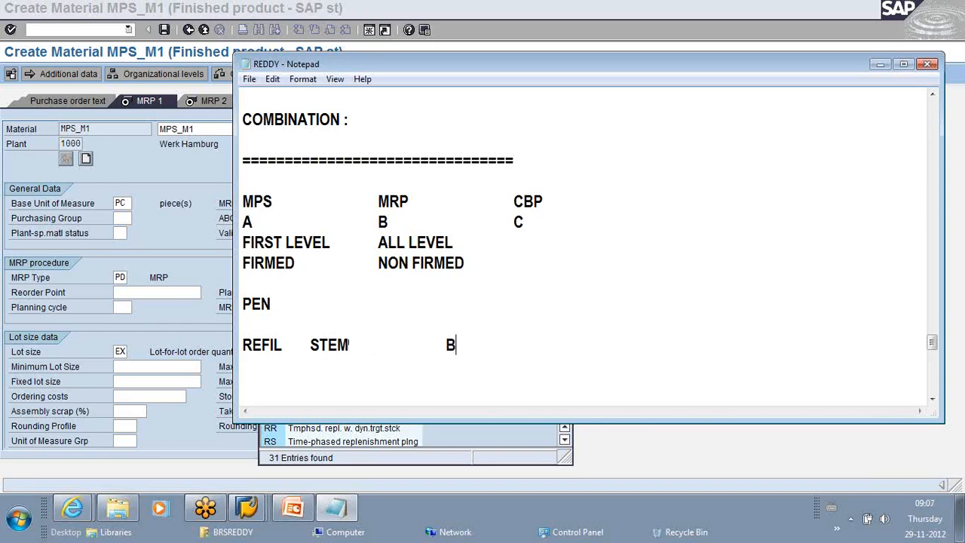
text(CAP)
key(Tab)
text(TOP)
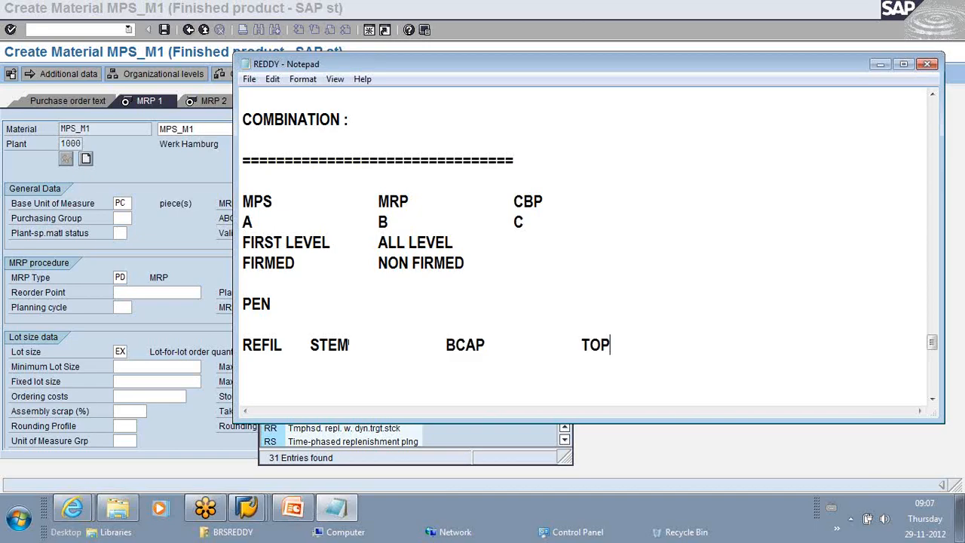
text(COP)
Highlight the REFIL and STEM components in the notes to point them out.
click(276, 343)
double_click(277, 343)
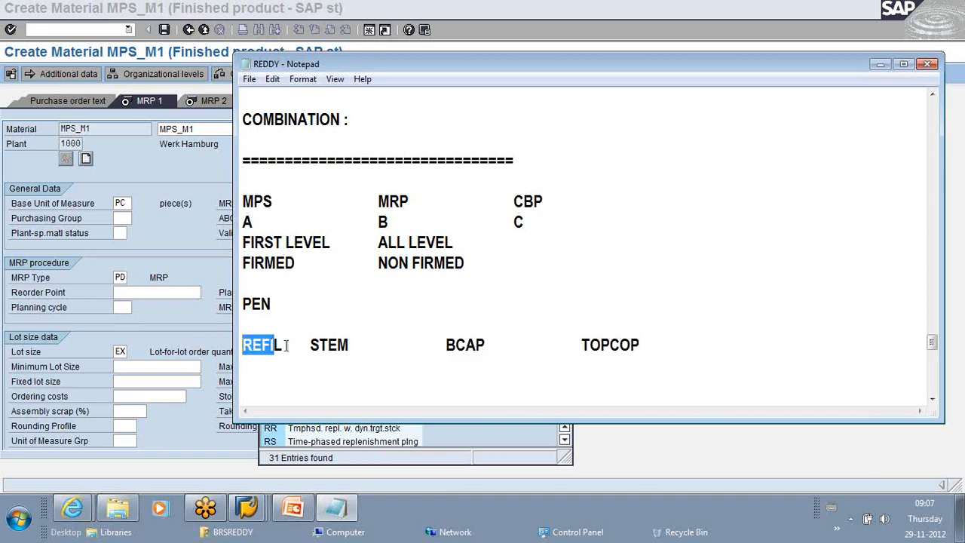
drag(360, 340, 314, 344)
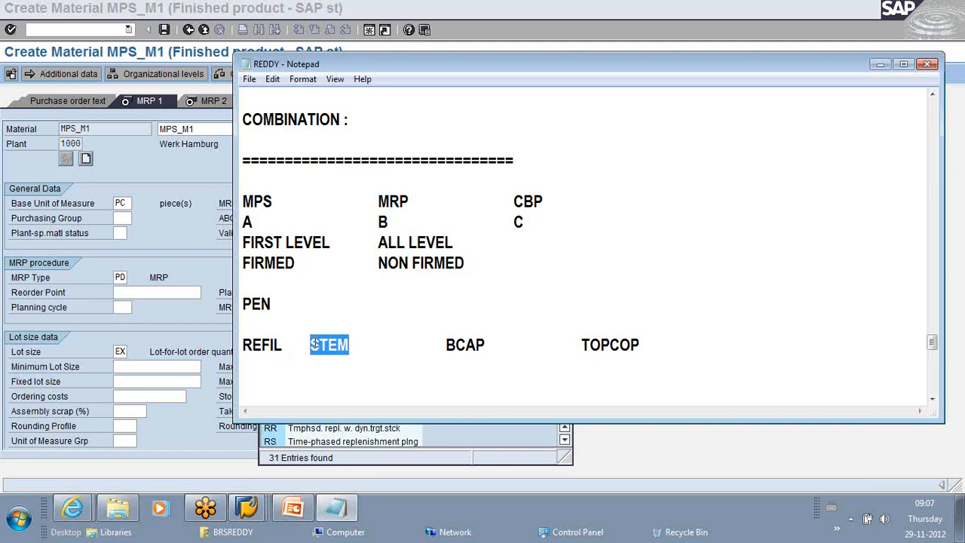
click(275, 302)
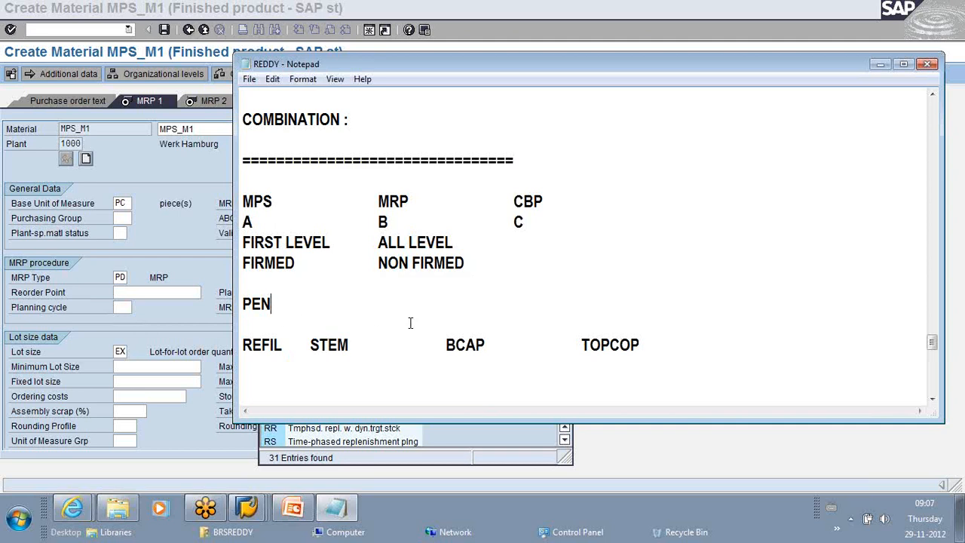
Close the extra column gaps before TOPCOP and BCAP in the component row.
click(582, 345)
key(BackSpace)
click(448, 346)
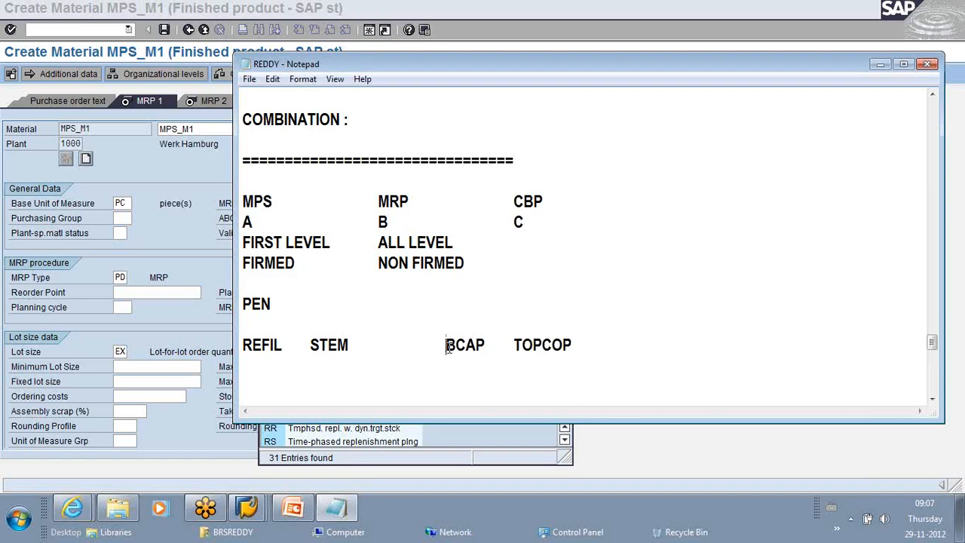
key(BackSpace)
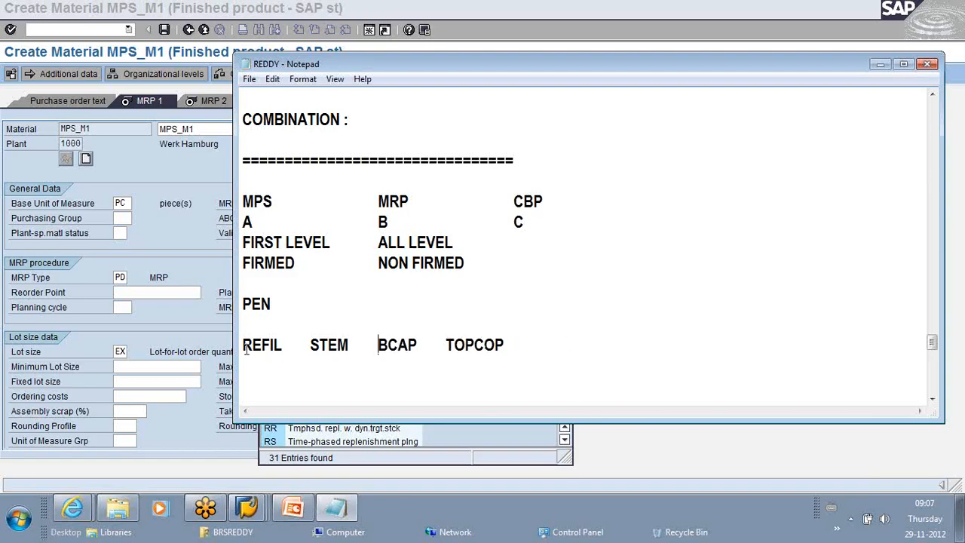
Highlight TOPCOP and the full row of pen components to point them out below PEN.
drag(242, 346, 514, 346)
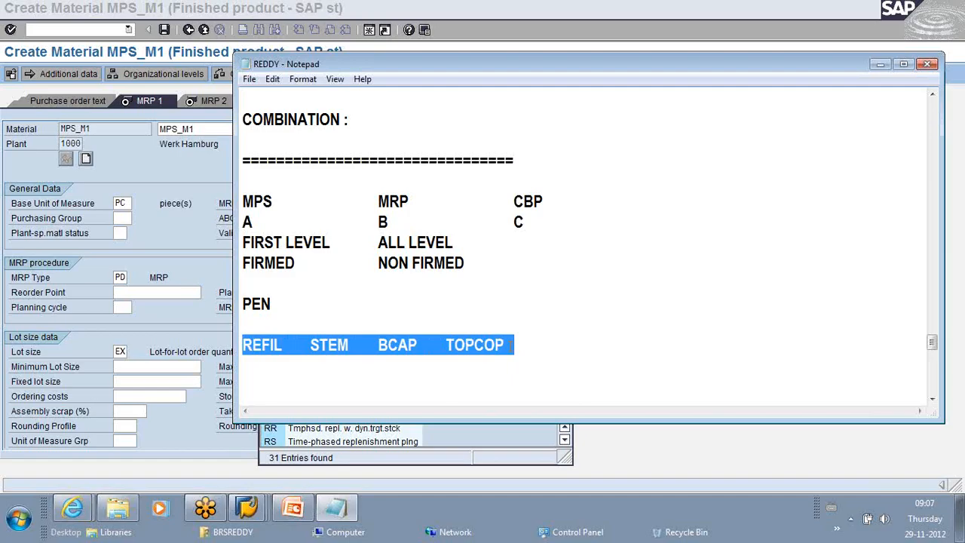
click(510, 344)
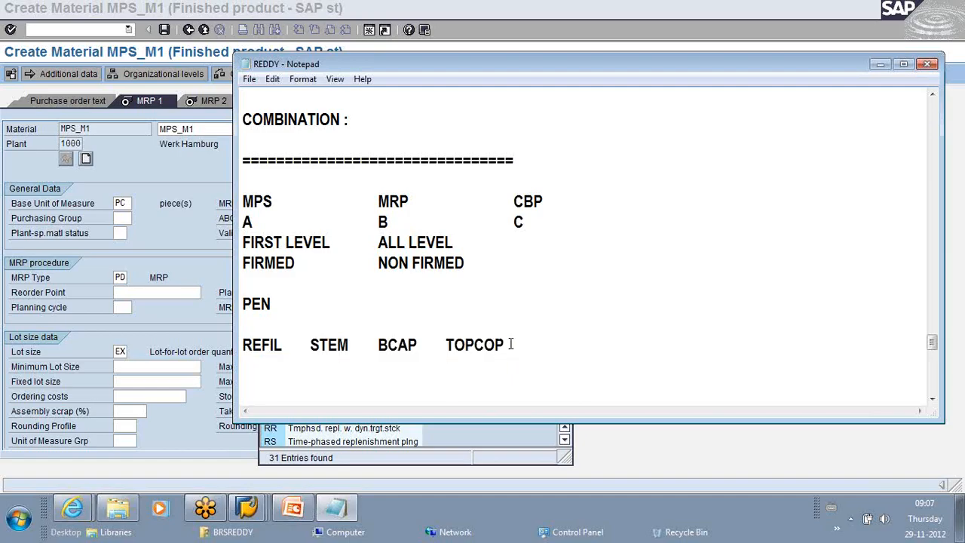
drag(509, 345, 458, 345)
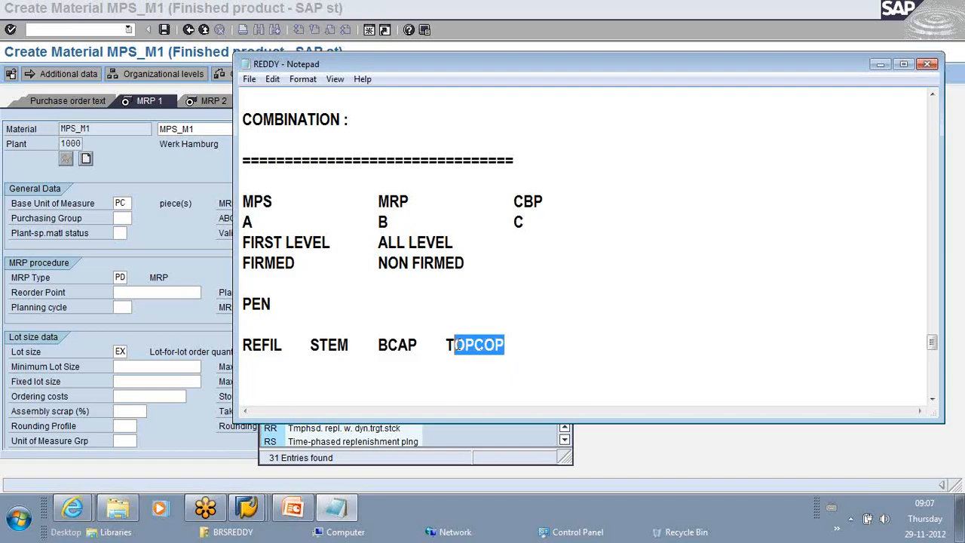
click(507, 345)
key(Return)
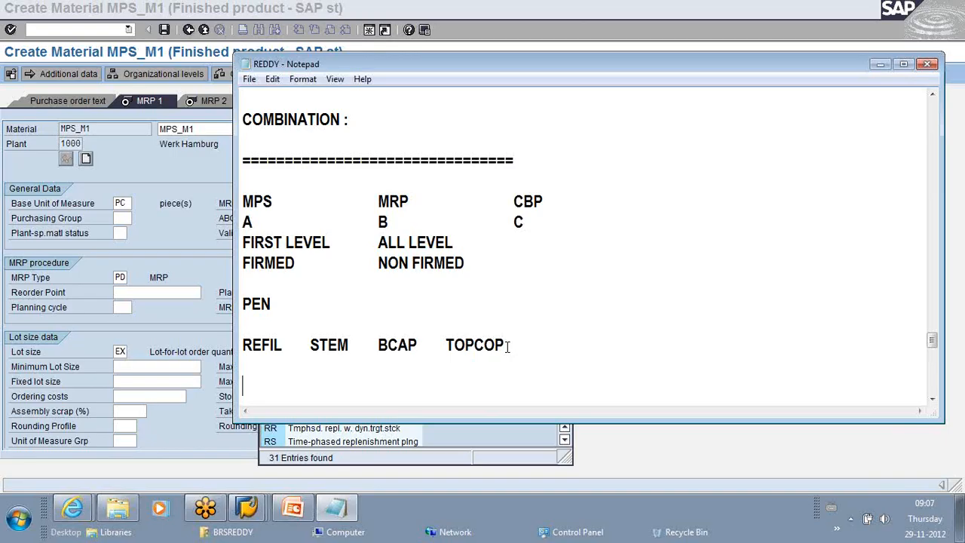
drag(509, 346, 244, 346)
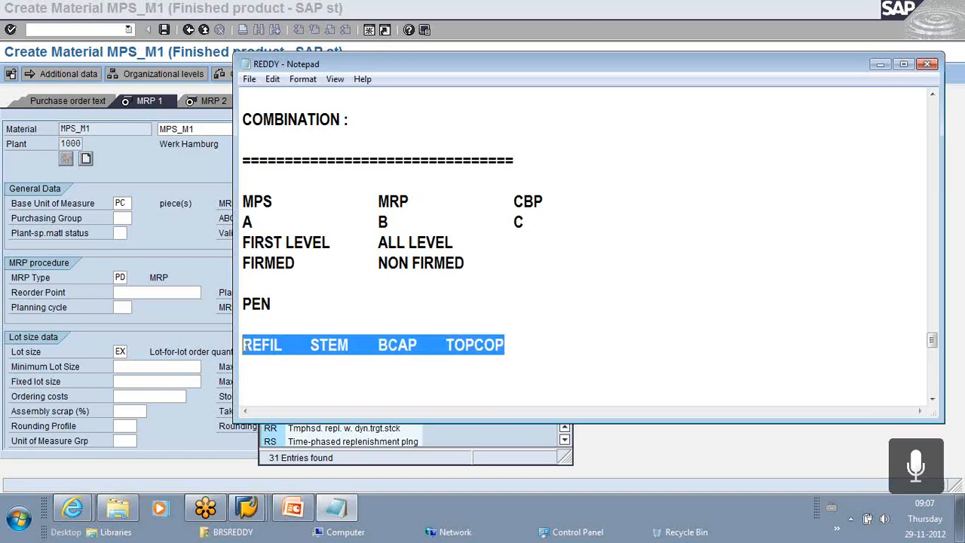
click(245, 345)
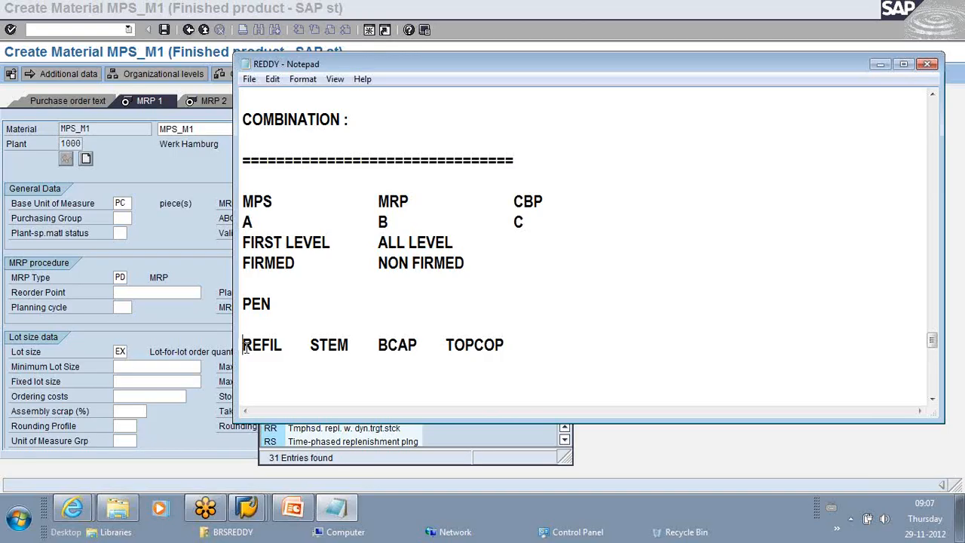
Return to SAP and look over the MPS fixing types M1 to M4 in the MRP type list.
click(880, 67)
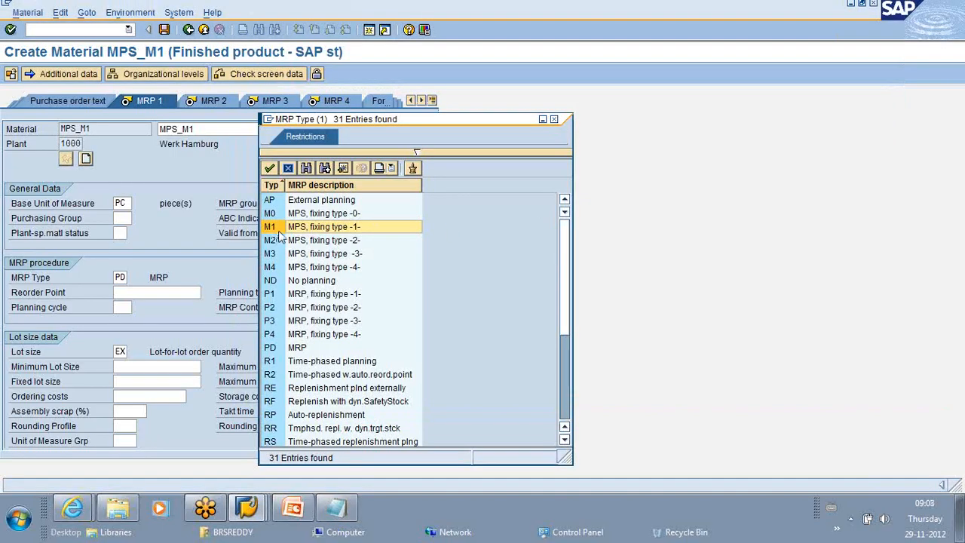
click(285, 268)
click(283, 227)
click(280, 240)
click(286, 254)
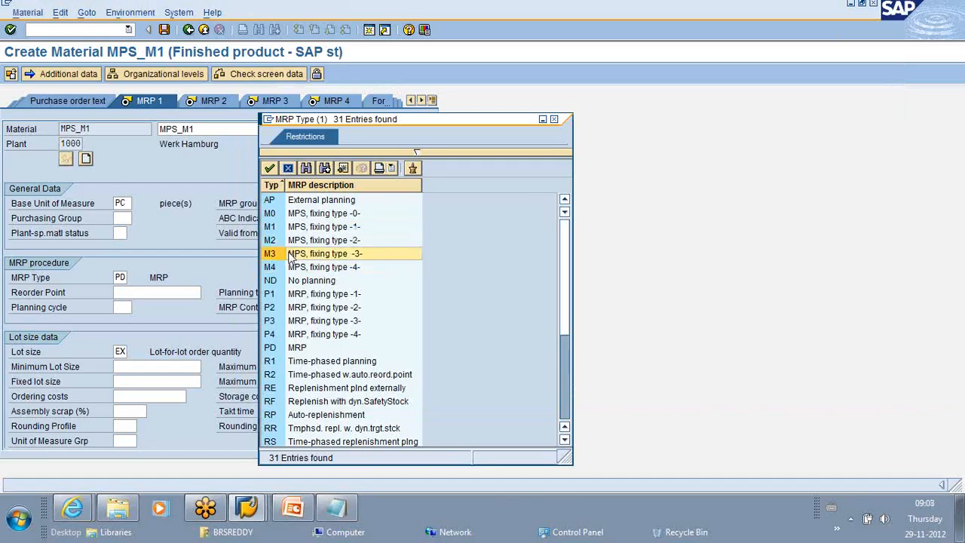
click(294, 269)
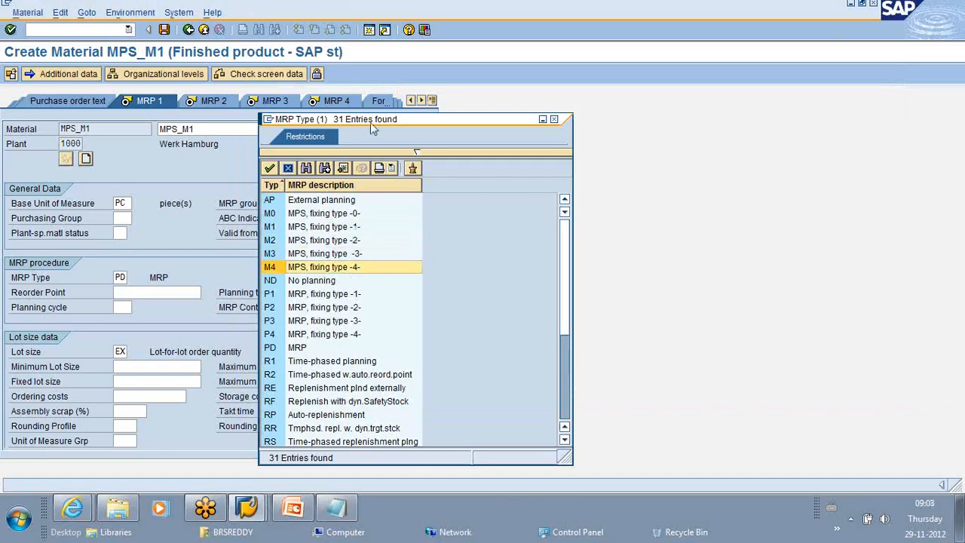
Set the MRP type of MPS_M1 to M1 (MPS, fixing type -1-) and confirm the entry.
drag(370, 122, 611, 118)
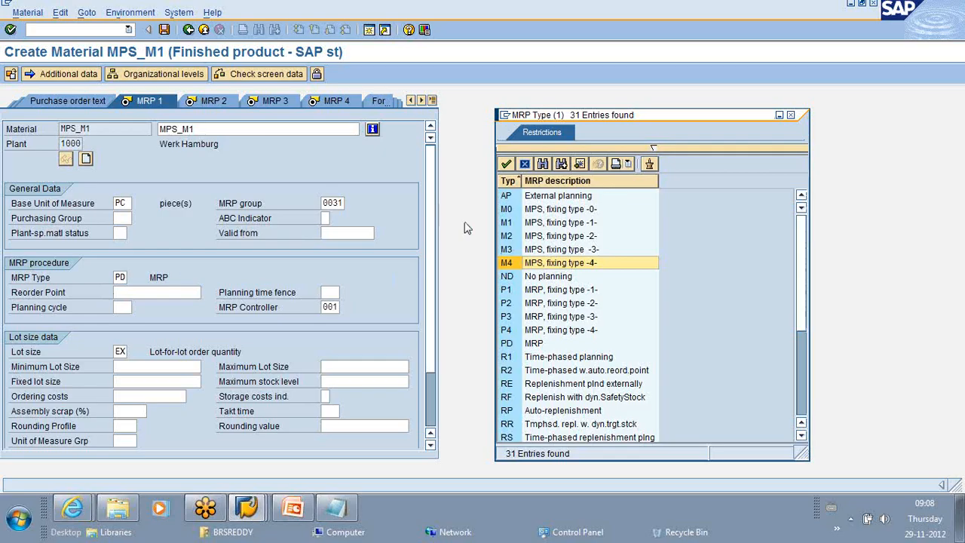
click(519, 224)
double_click(519, 224)
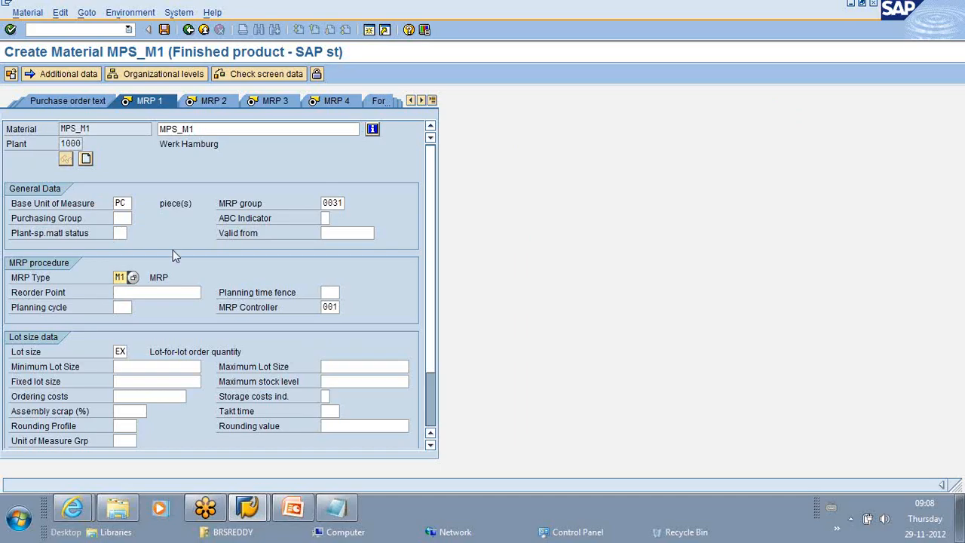
key(Return)
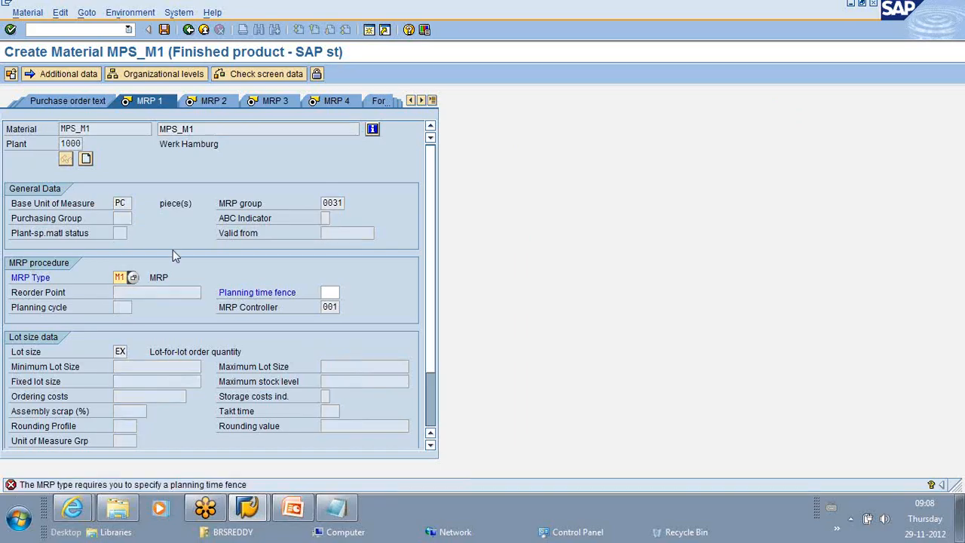
Set the planning time fence to 10 in the MRP procedure data.
click(329, 292)
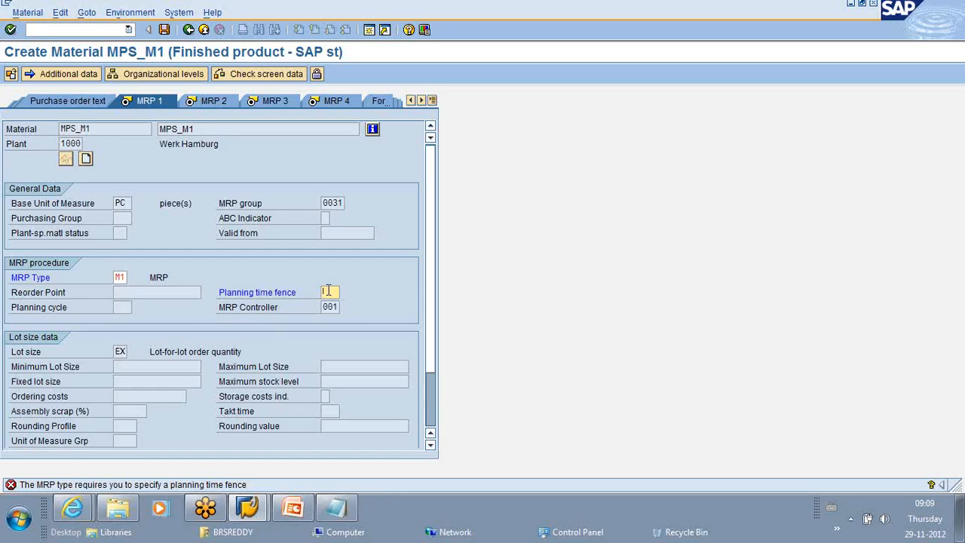
text(10)
click(886, 521)
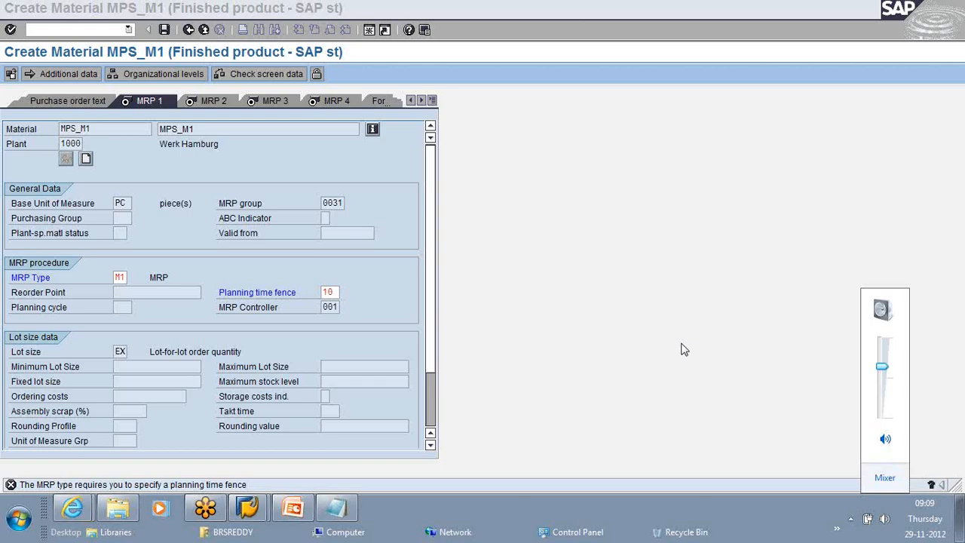
click(681, 350)
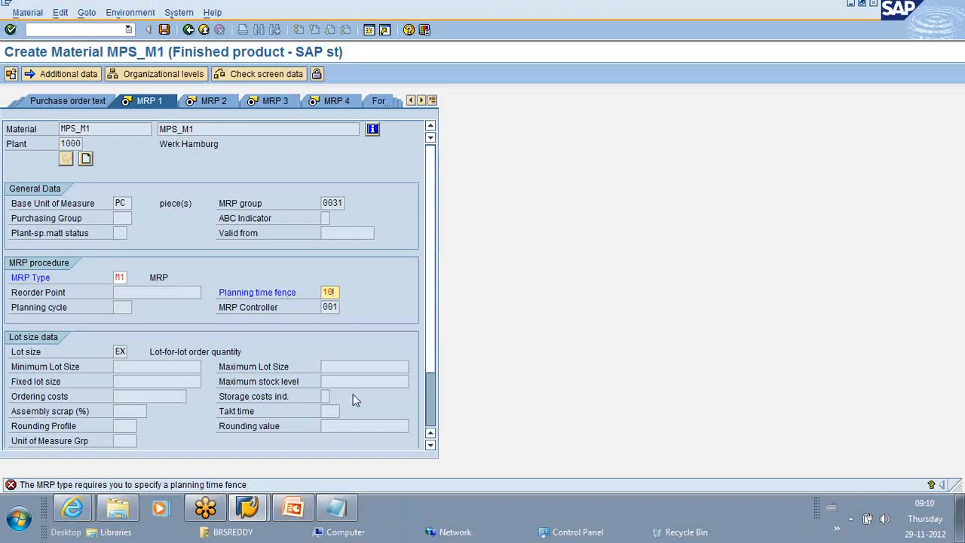
Accept the MRP 1, MRP 2 and MRP 3 data and advance to the MRP 4 view.
key(Return)
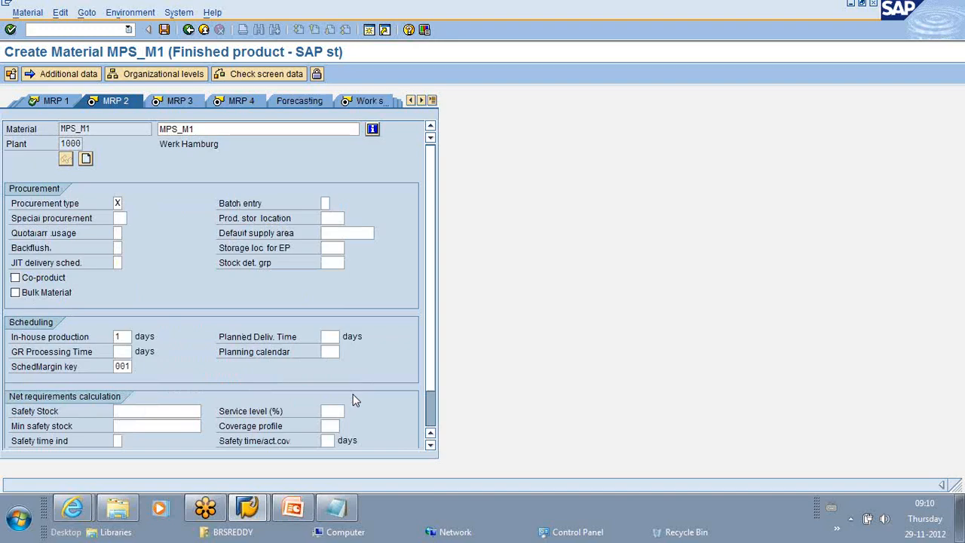
key(Return)
key(Return)
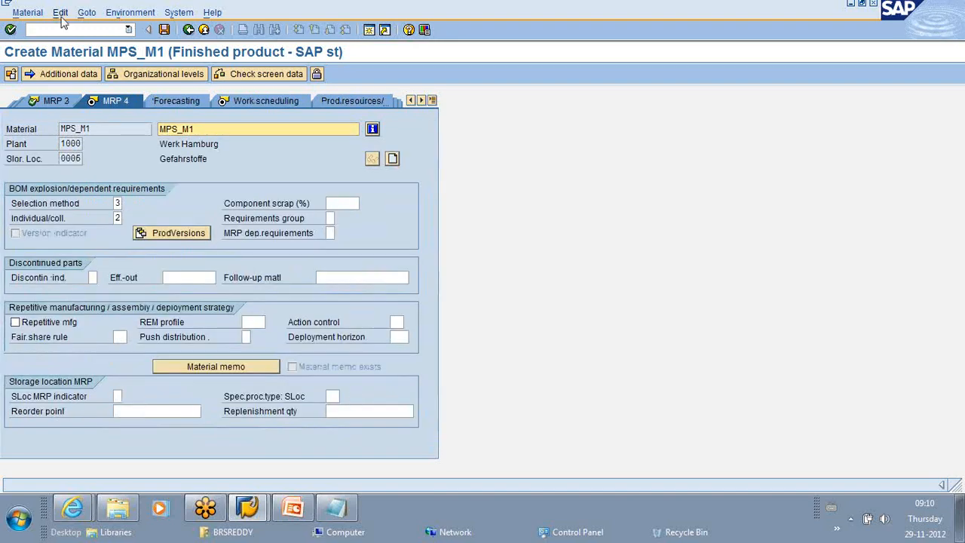
Set the strategy group of MPS_M1 to 40 (Planning with final assembly) in the MRP 3 view and confirm it.
click(53, 101)
click(127, 247)
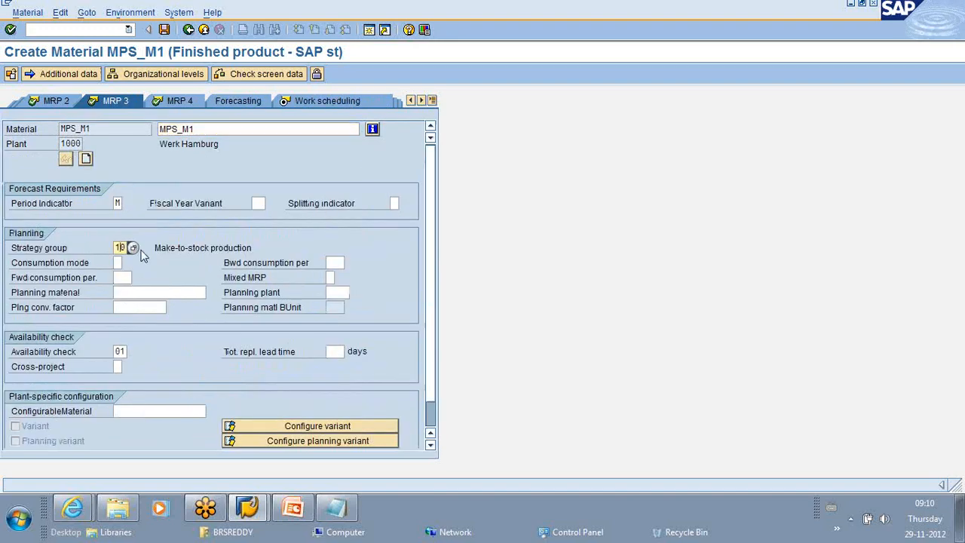
click(133, 247)
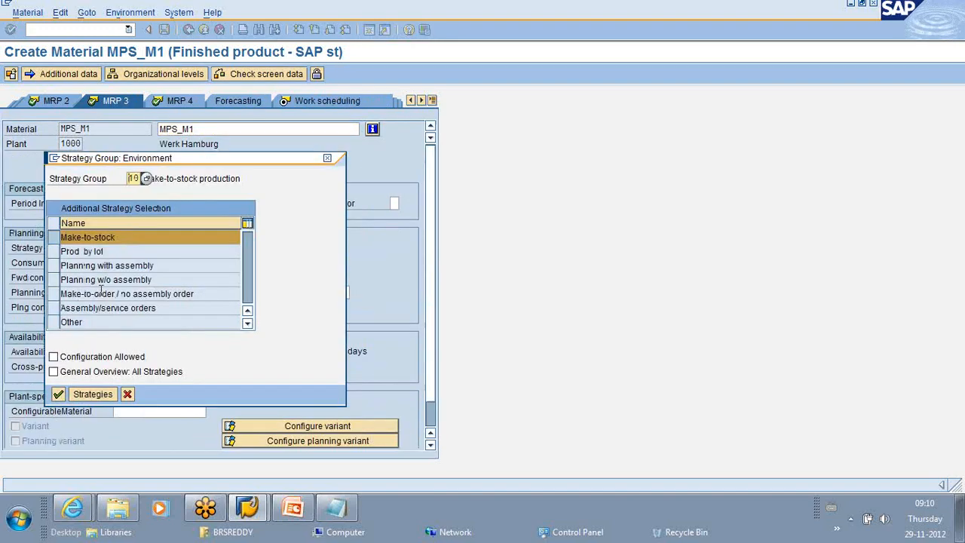
click(145, 180)
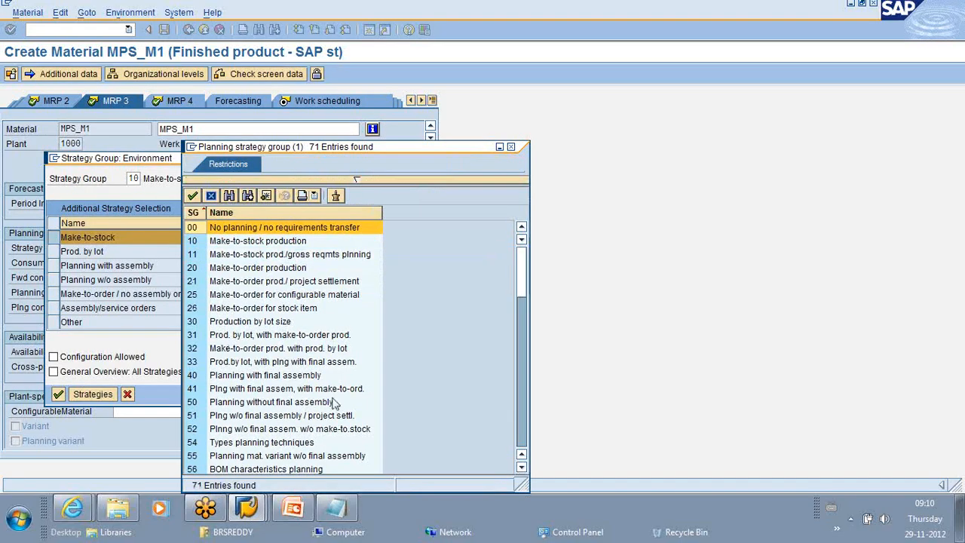
click(211, 378)
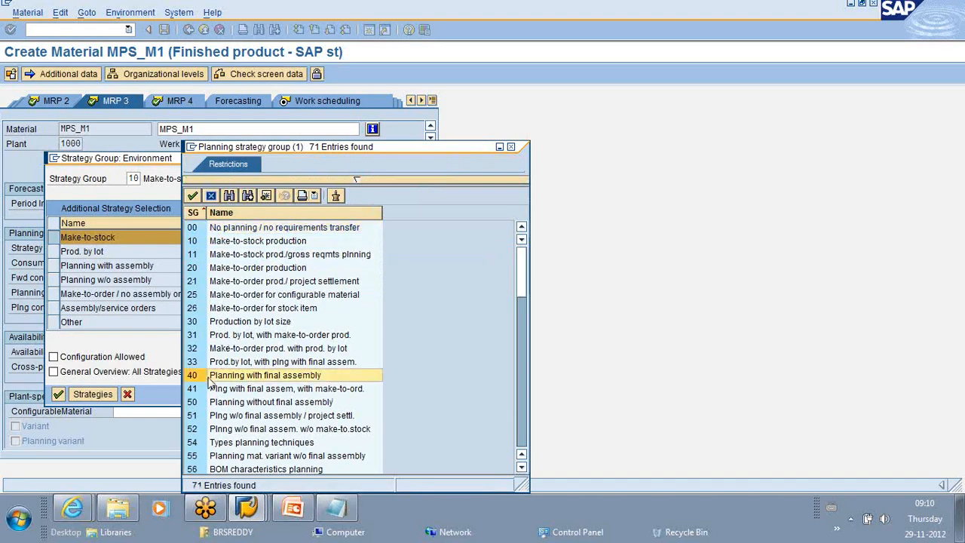
double_click(210, 379)
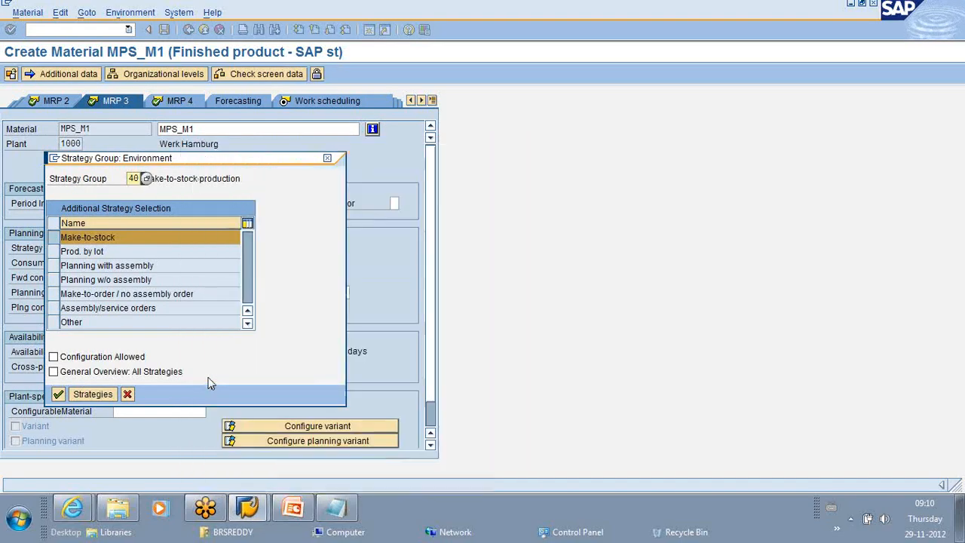
click(59, 395)
key(Return)
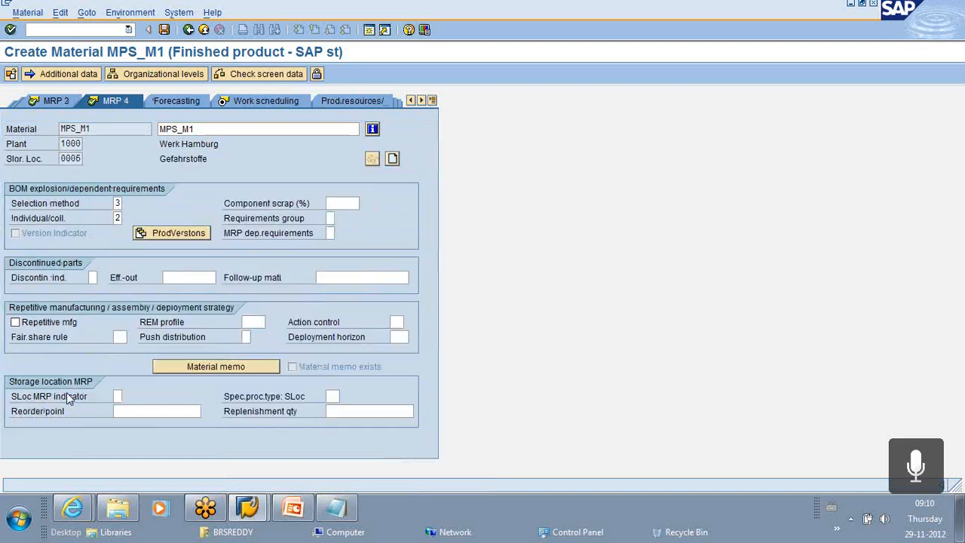
Accept the remaining views from MRP 4 through Costing 2 and save material MPS_M1.
key(Return)
key(Return)
key(Return)
key(Return)
key(Return)
key(Return)
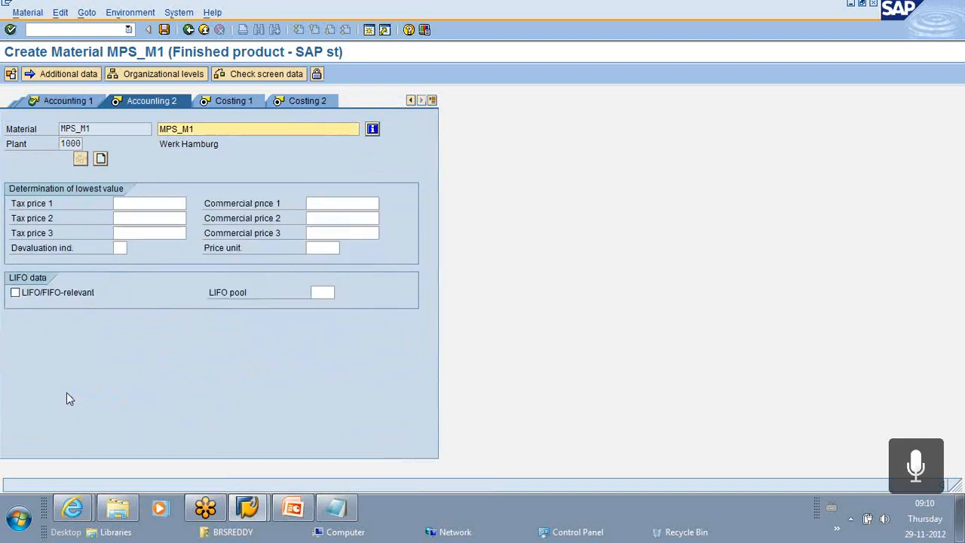
key(Return)
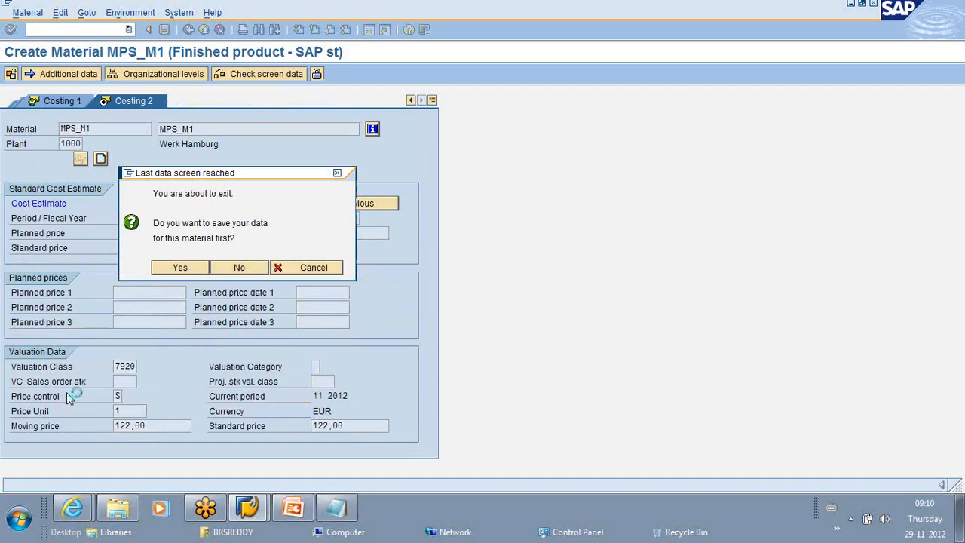
key(Return)
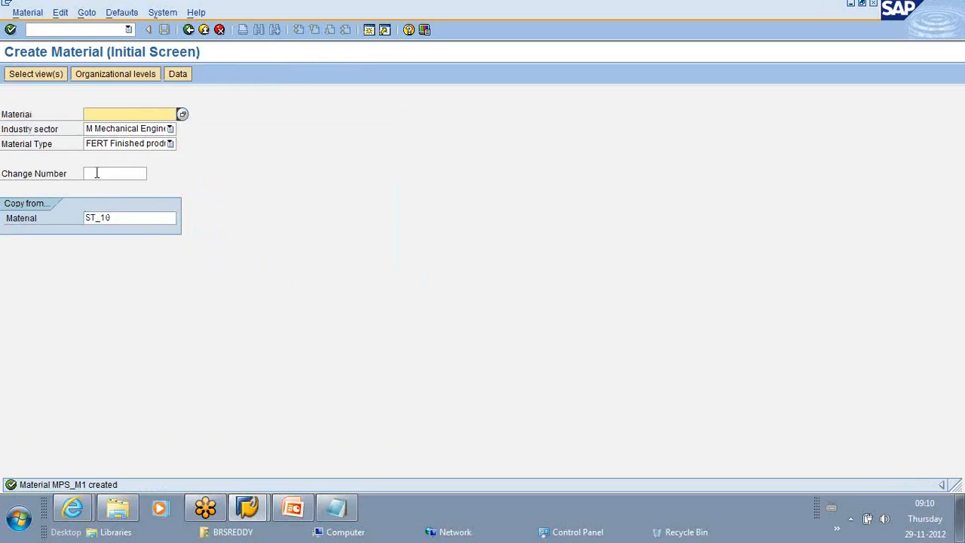
Enter MPS_M2 as the new material to create.
text(M)
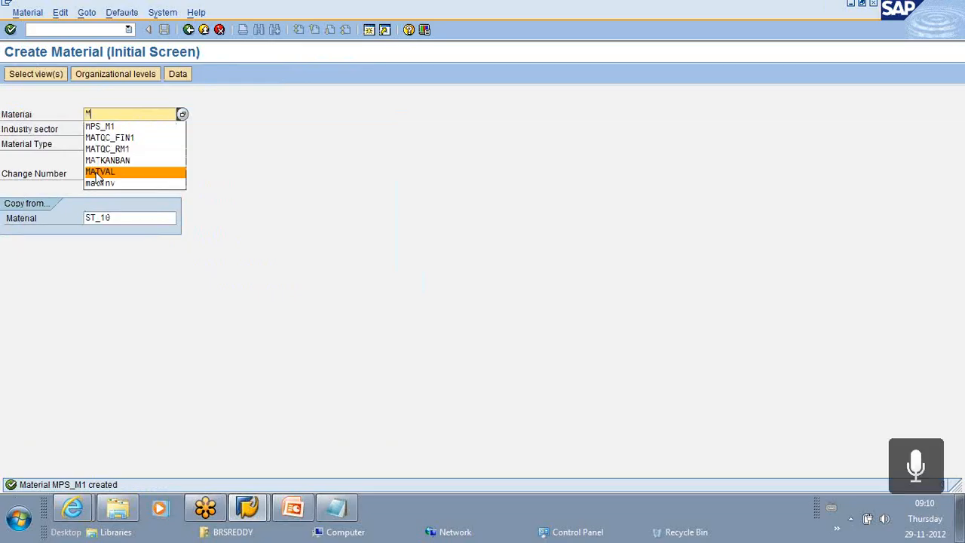
click(99, 131)
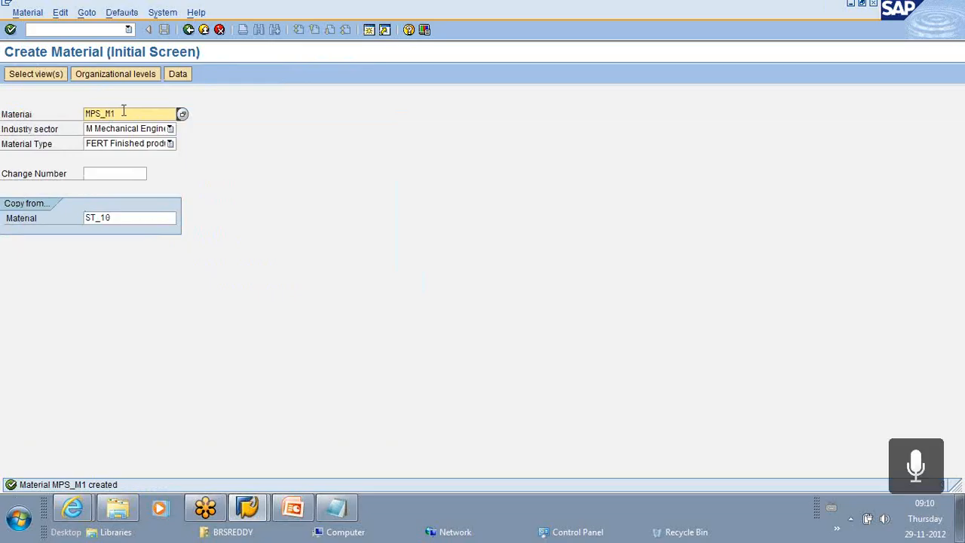
text(2)
Replace the copy-from reference material with MPS_M1.
drag(125, 111, 88, 111)
key(ctrl+c)
click(126, 220)
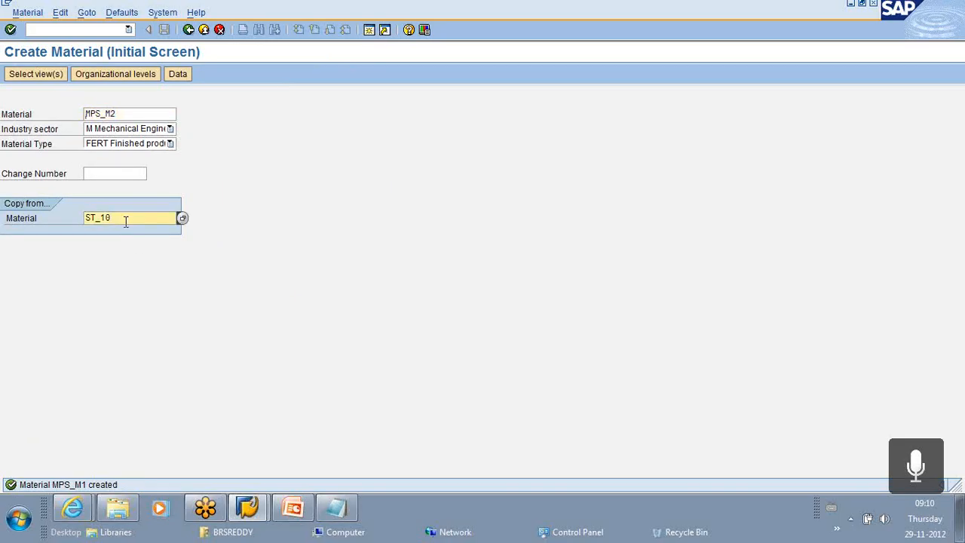
key(BackSpace)
key(BackSpace)
key(BackSpace)
key(BackSpace)
key(BackSpace)
key(ctrl+v)
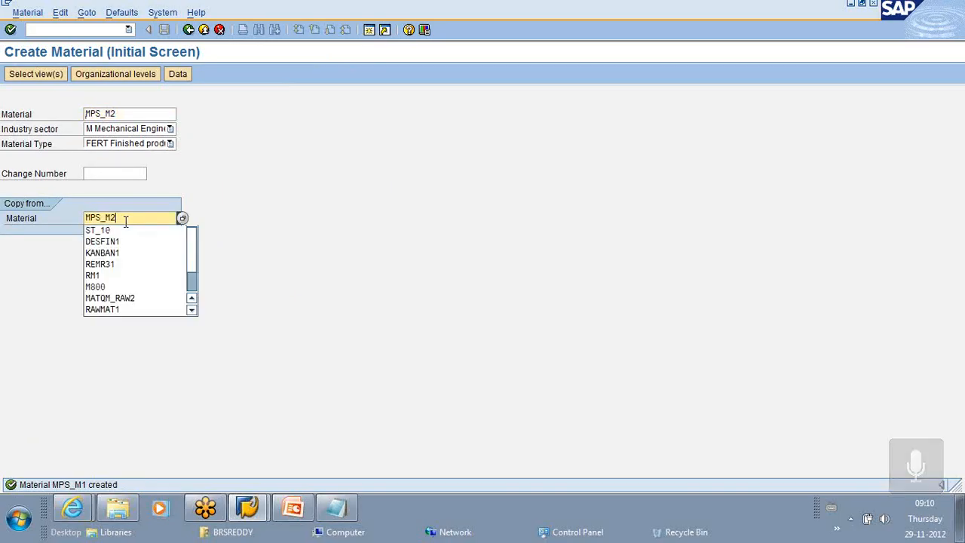
key(BackSpace)
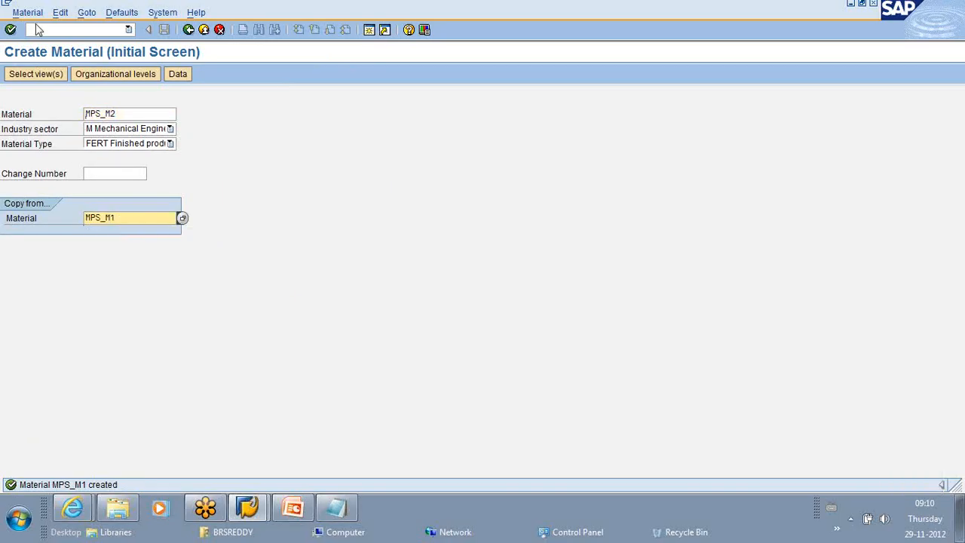
Accept the preselected views and organizational levels to open the data screens of MPS_M2.
click(42, 73)
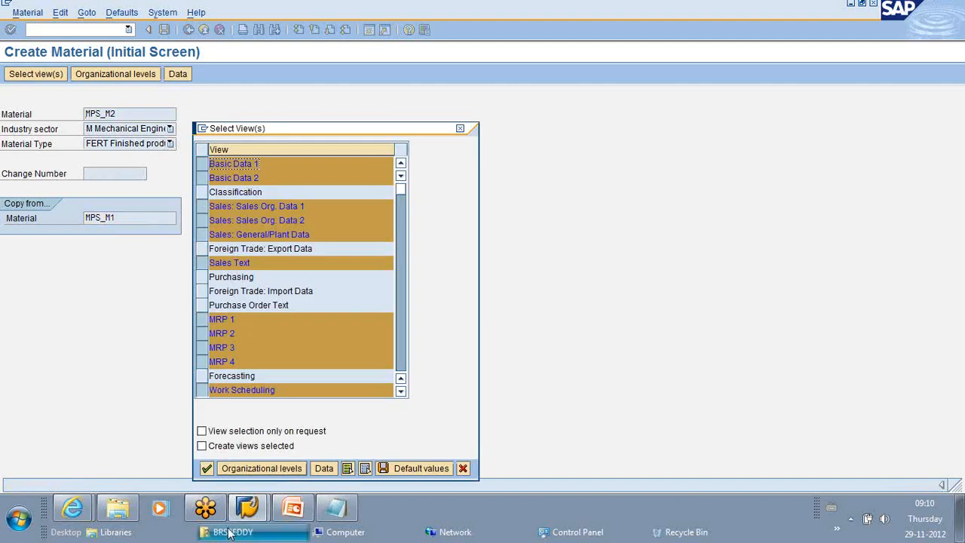
click(206, 468)
click(127, 290)
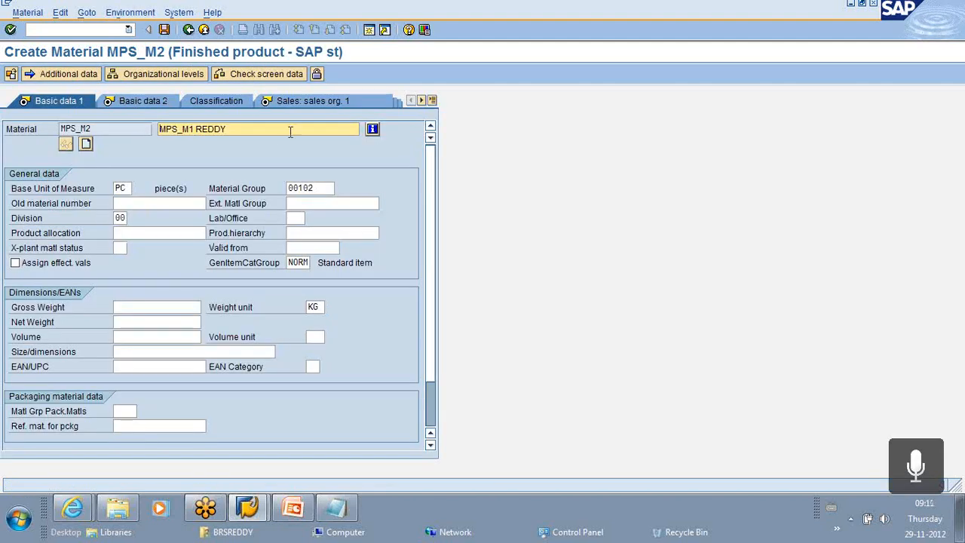
Change the material description in Basic data 1 to MPS_M2.
click(236, 129)
key(BackSpace)
key(BackSpace)
key(BackSpace)
key(BackSpace)
key(BackSpace)
key(BackSpace)
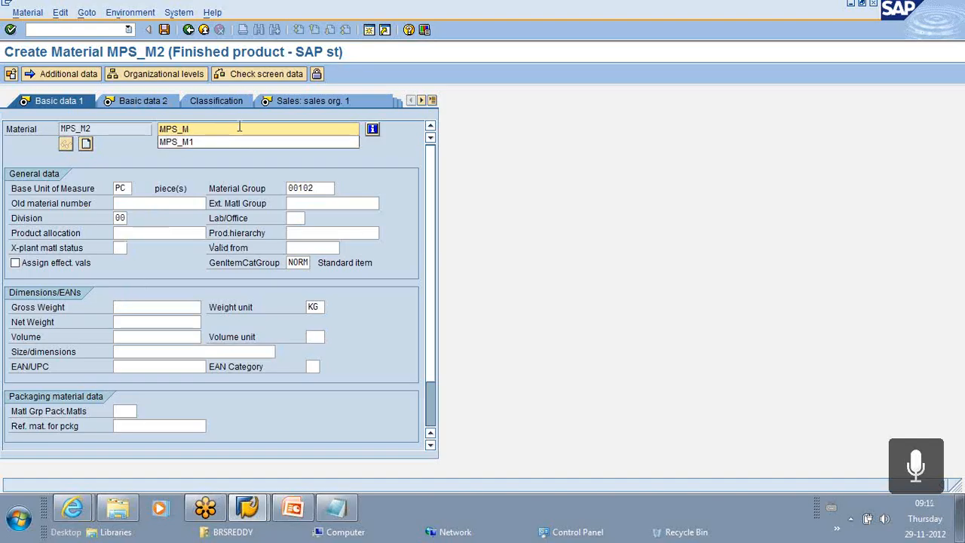
text(2)
Change the German (DE) material description to MPS_M2 in the additional data and return to the main data.
click(64, 73)
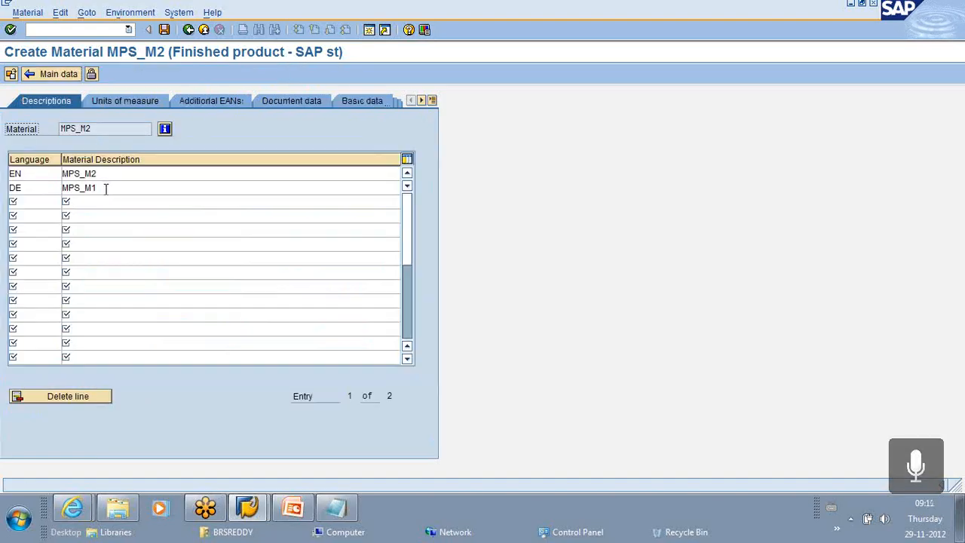
click(109, 188)
key(BackSpace)
text(2)
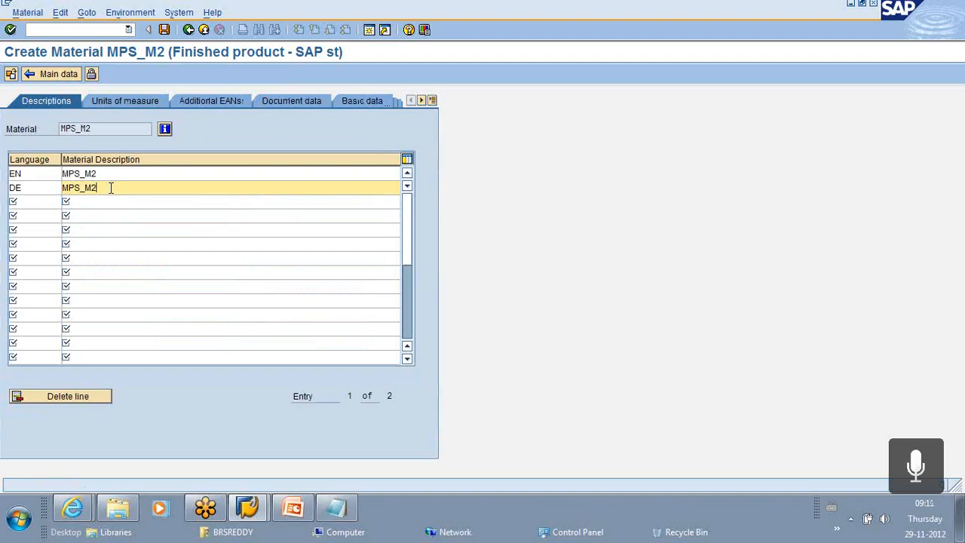
click(47, 74)
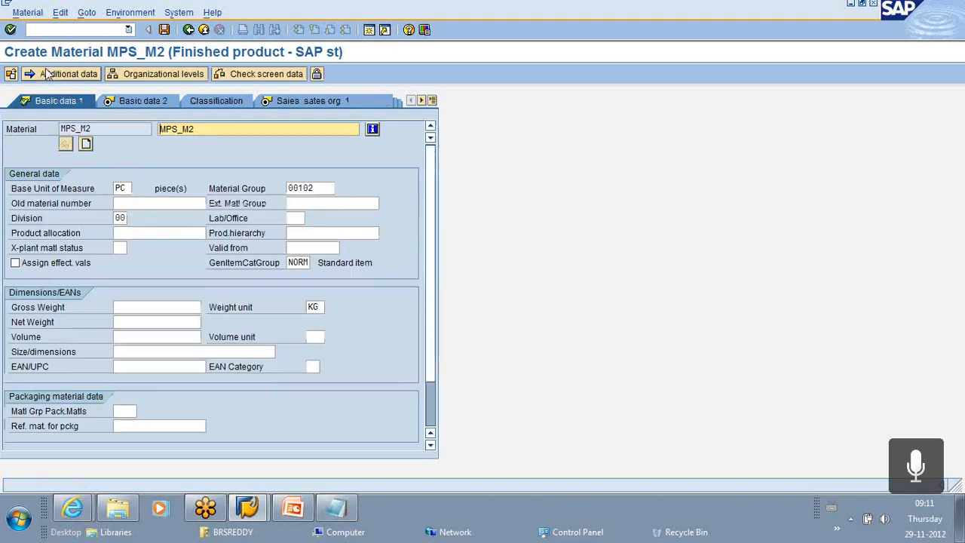
Accept the basic data and sales organization views of MPS_M2 and advance to the Sales text view.
key(Return)
key(Return)
key(Return)
key(Return)
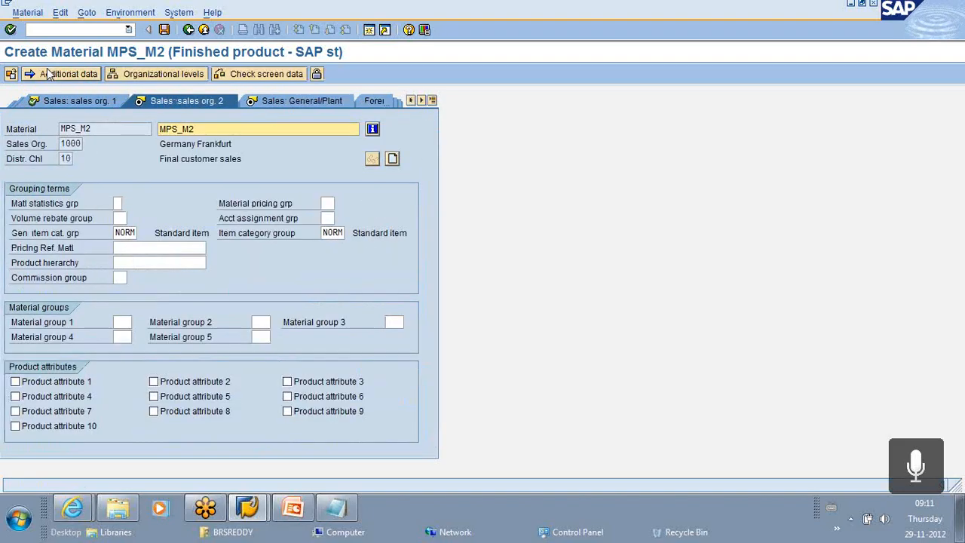
key(Return)
key(Return)
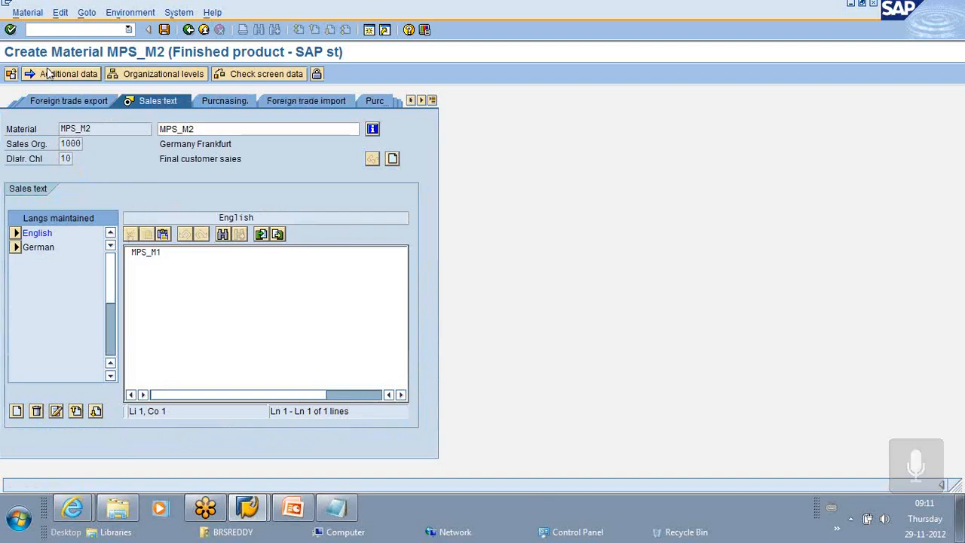
Change the English and German sales texts to MPS_M2 and continue to the MRP 1 view.
click(162, 252)
key(BackSpace)
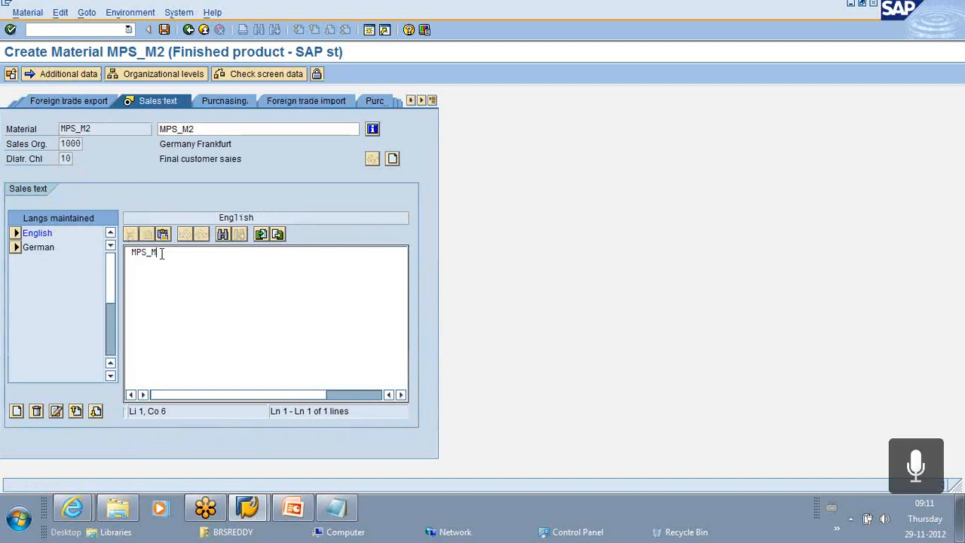
text(2)
click(171, 251)
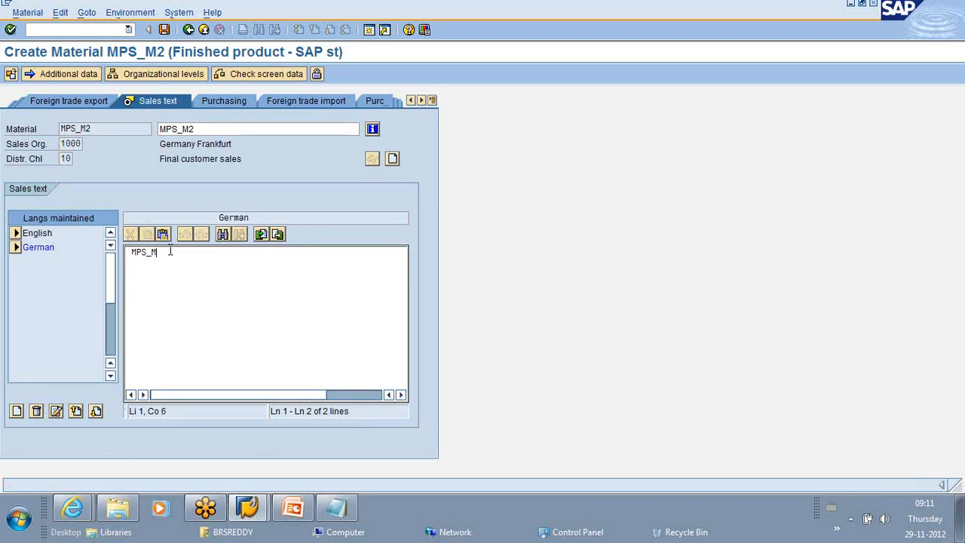
text(2)
click(9, 30)
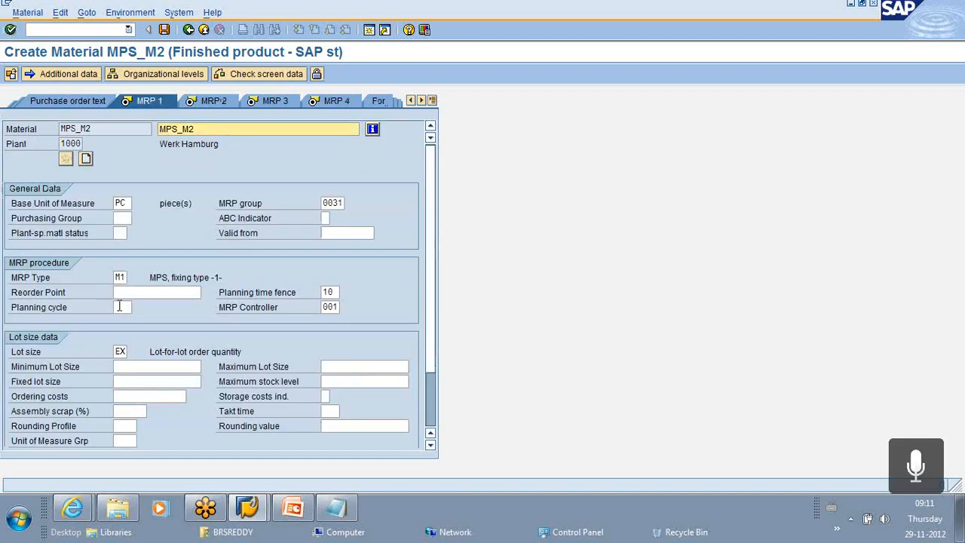
Set the MRP type of MPS_M2 to M2 (MPS, fixing type -2-).
click(121, 279)
click(134, 278)
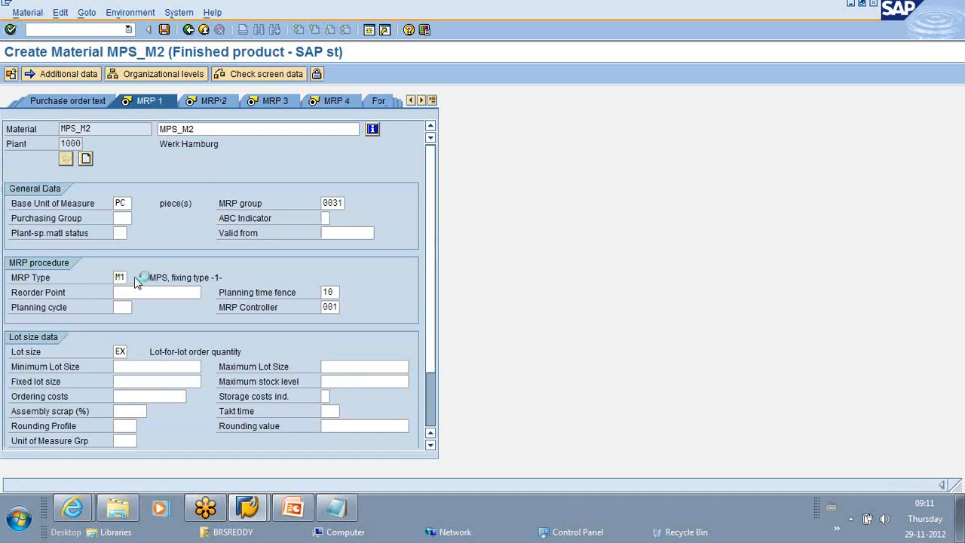
click(141, 270)
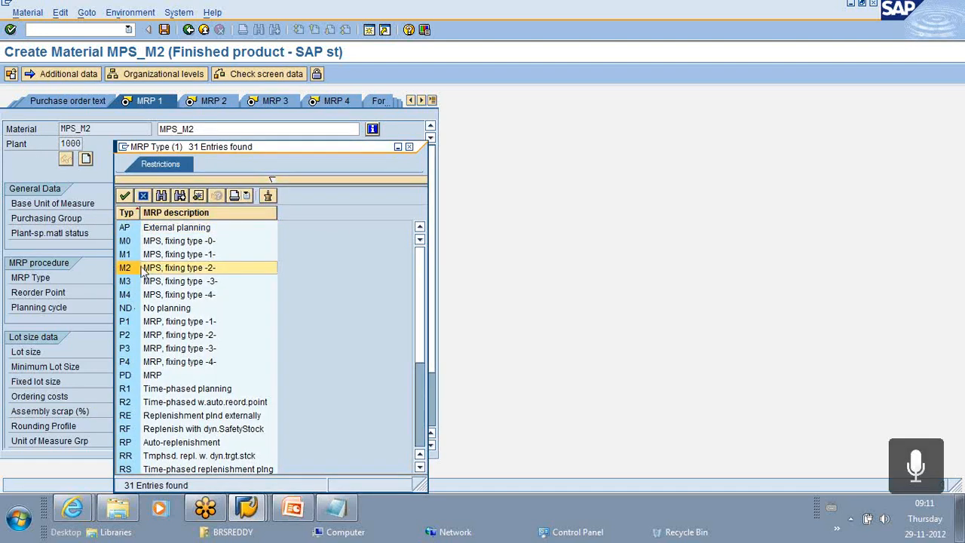
double_click(142, 270)
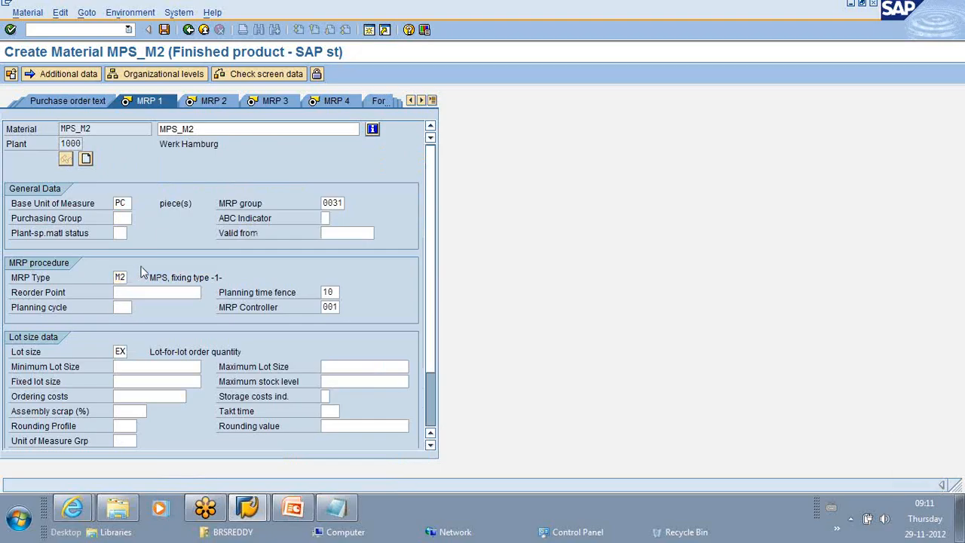
Accept the MRP, work scheduling, accounting and costing views and save material MPS_M2.
key(Return)
key(Return)
key(Return)
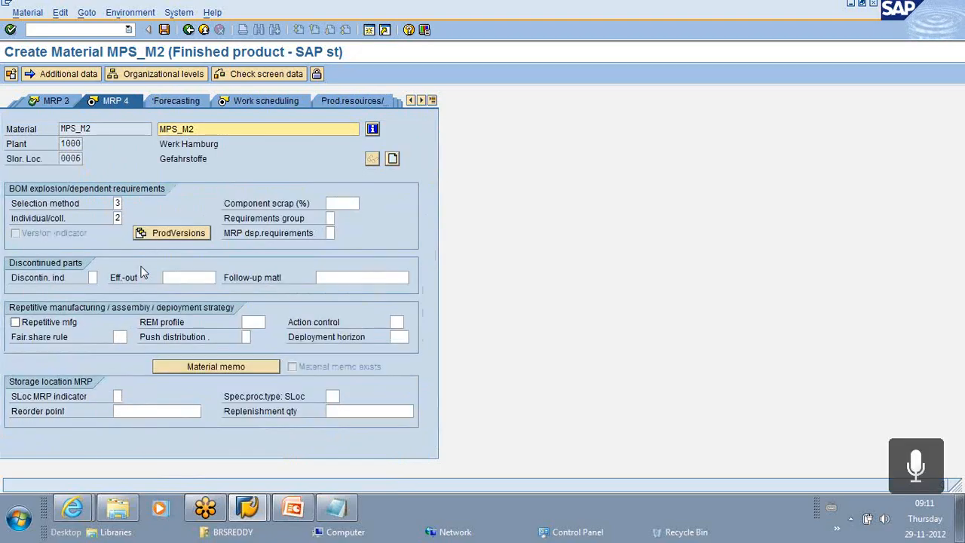
key(Return)
key(Return)
key(Return)
key(Return)
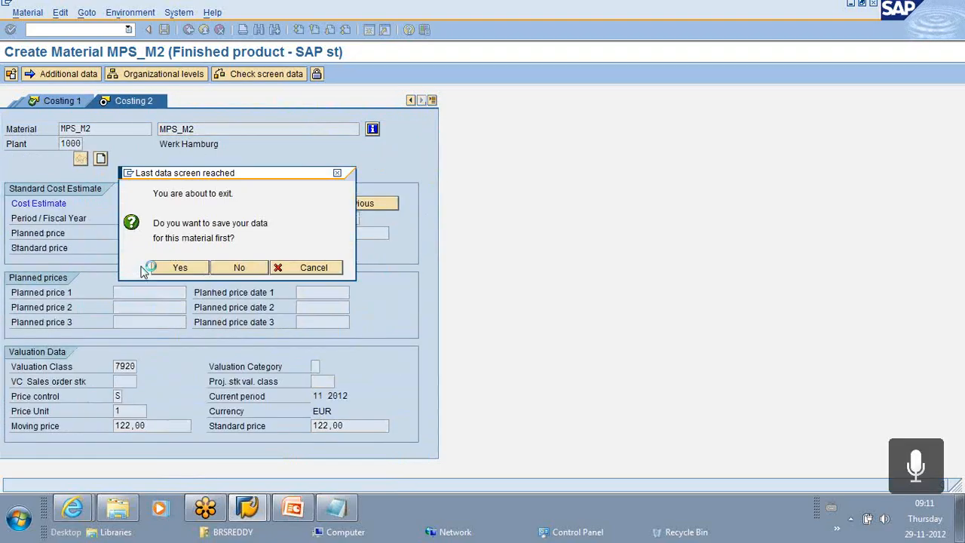
key(Return)
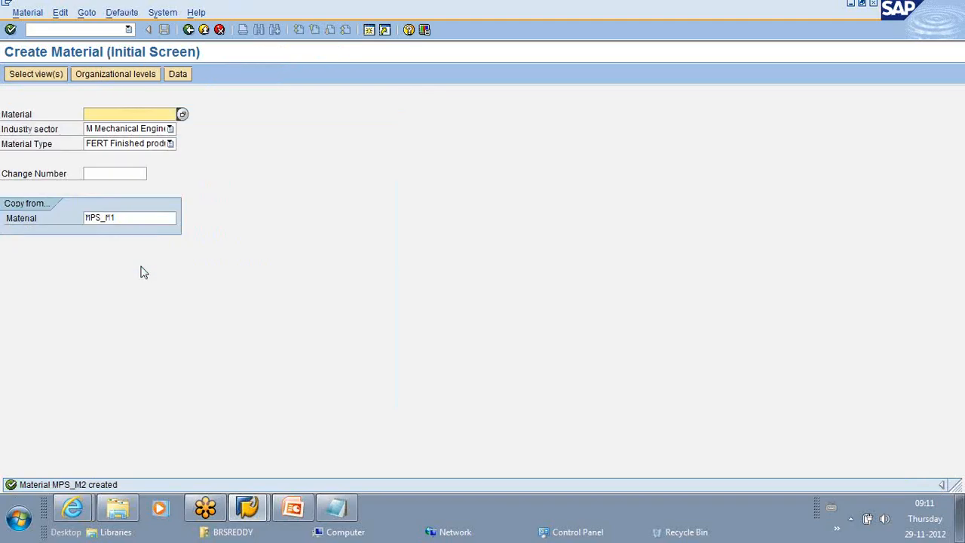
Switch to the REDDY notes in Notepad and add MPS_M1 on a new line below the pen component list.
click(336, 508)
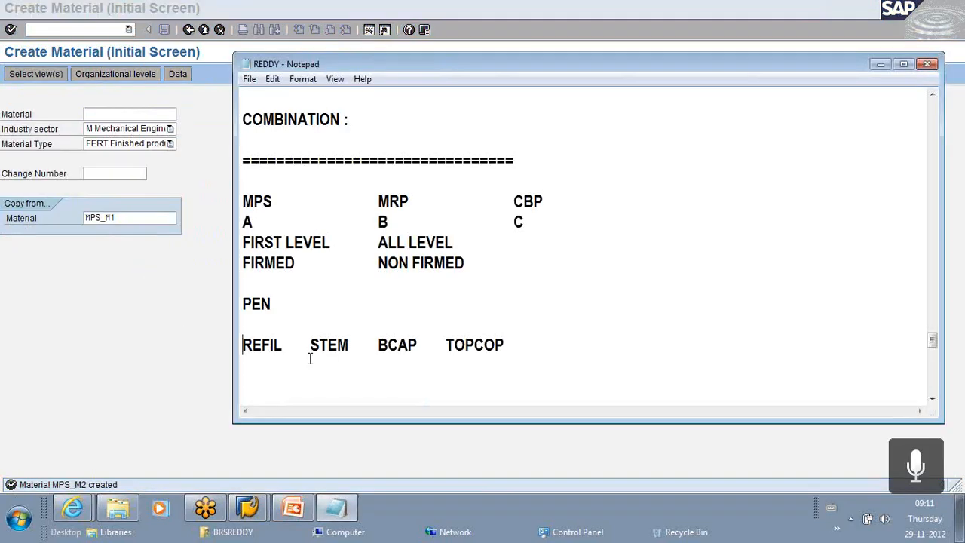
drag(119, 218, 77, 218)
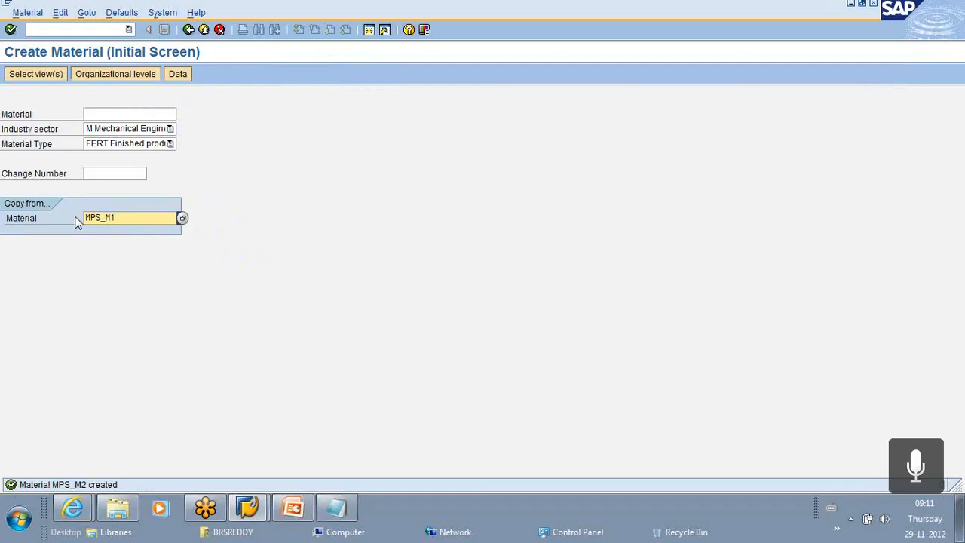
click(336, 507)
click(514, 343)
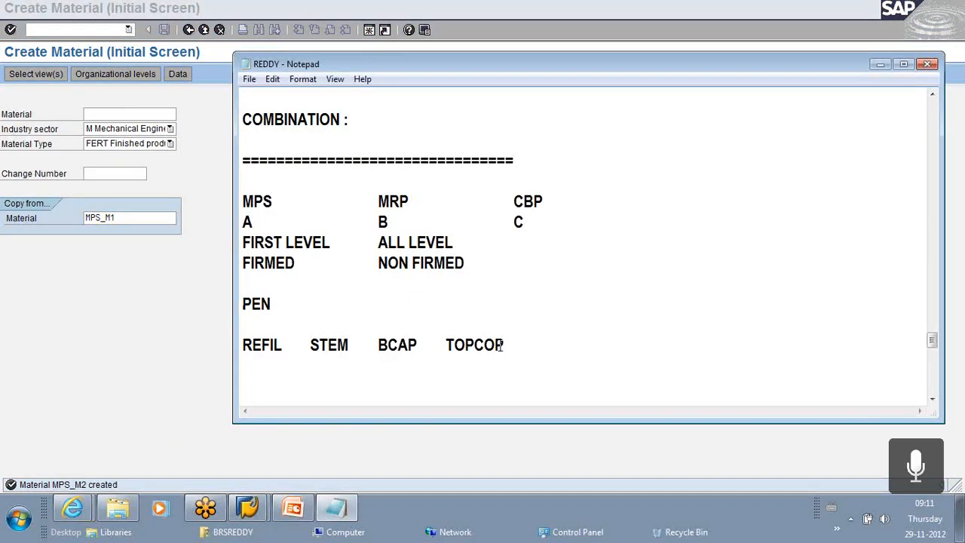
key(Return)
key(Return)
text(MPS_M1)
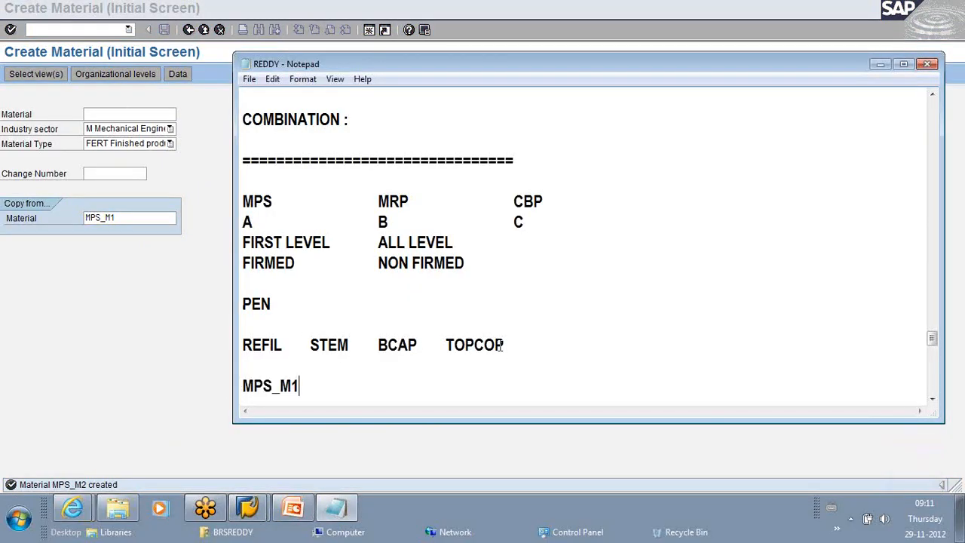
Add MPS_M2 two tab stops after MPS_M1 on the same line of the notes.
key(Tab)
key(Tab)
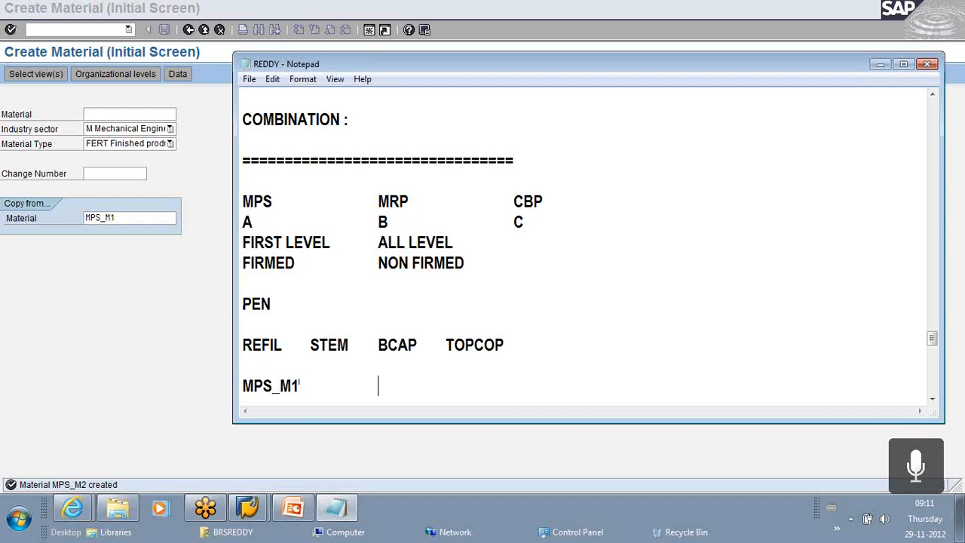
text(MPS_M1)
key(BackSpace)
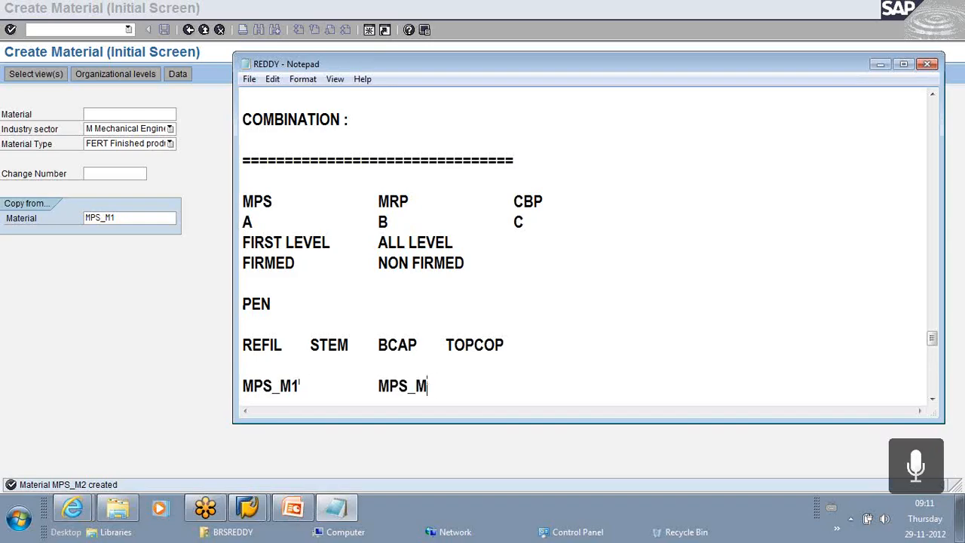
text(2)
scroll(484, 298, down, 3)
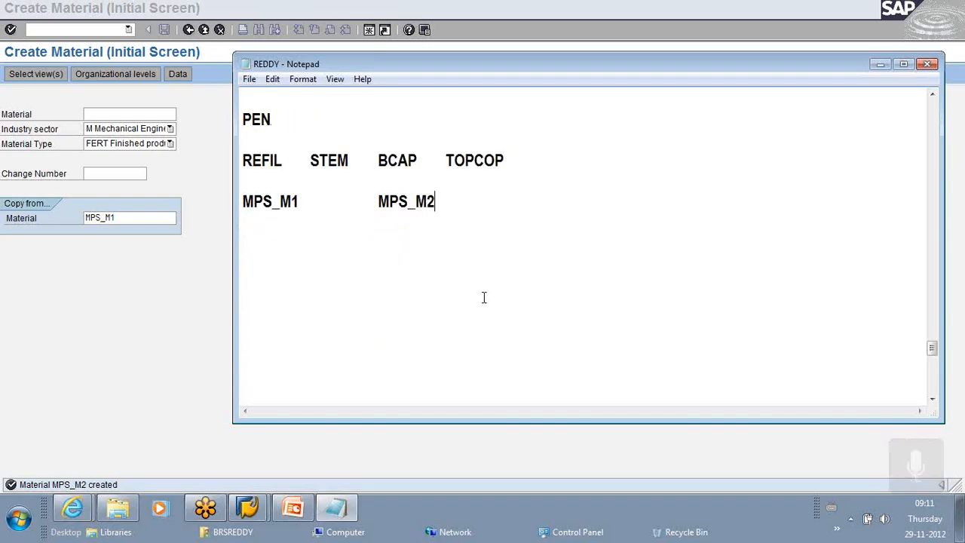
click(299, 204)
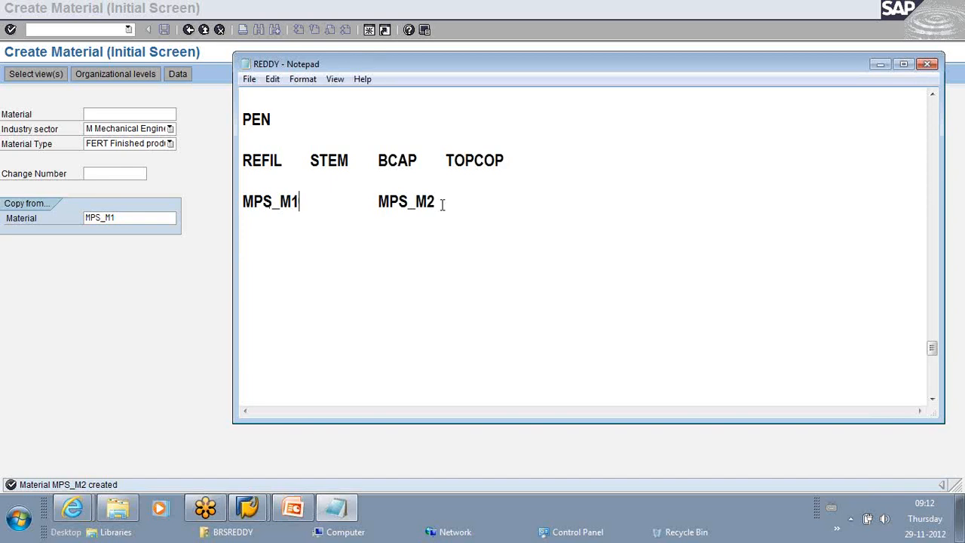
Leave a blank line below the two material names and enter 10 DAYS under MPS_M1.
click(448, 203)
key(Return)
key(Return)
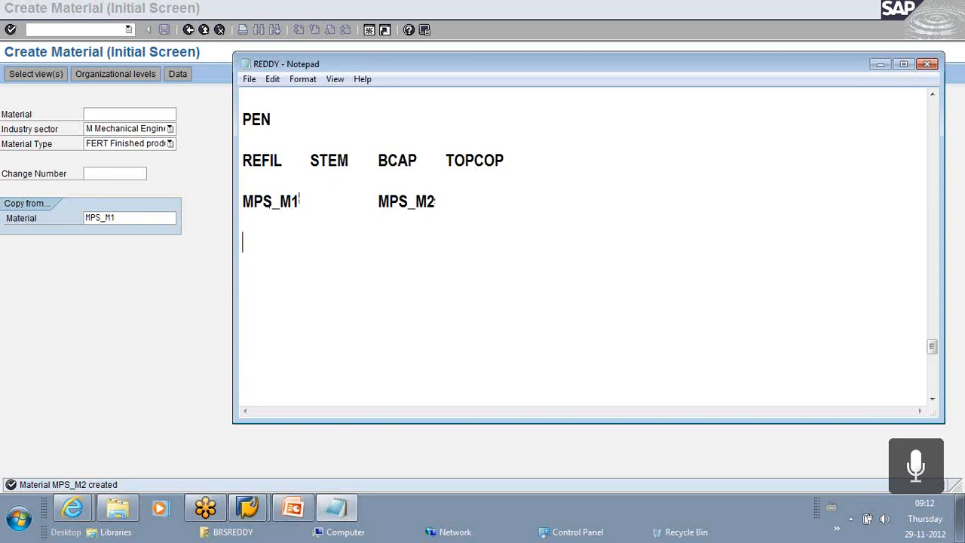
text(19 DAT)
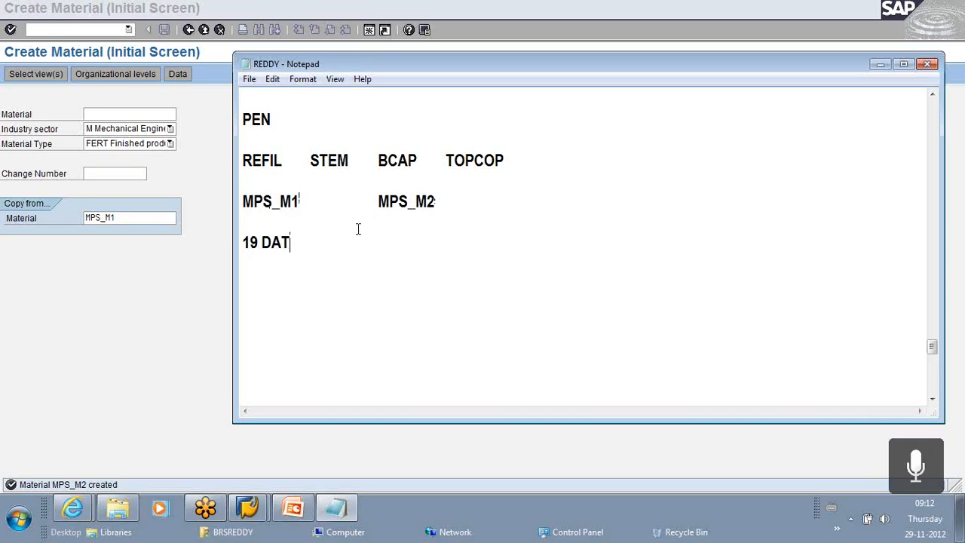
key(BackSpace)
text(YS)
click(257, 238)
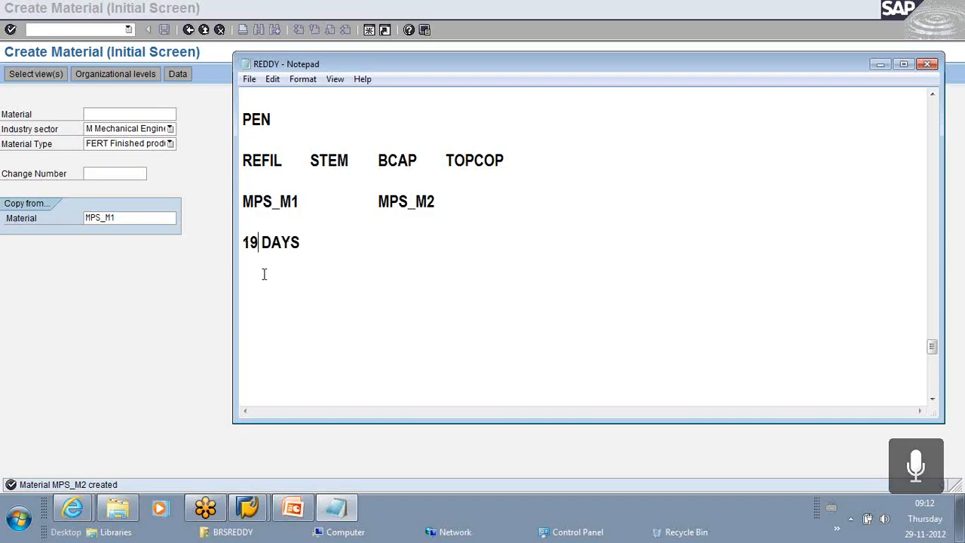
key(BackSpace)
text(0)
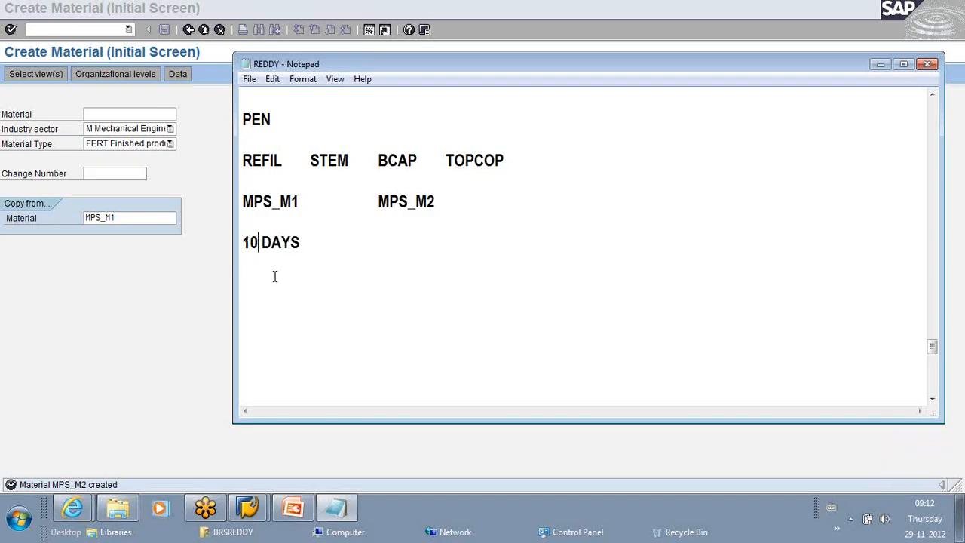
Copy the 10 DAYS entry and paste it on the same line under MPS_M2.
drag(303, 240, 240, 242)
key(ctrl+c)
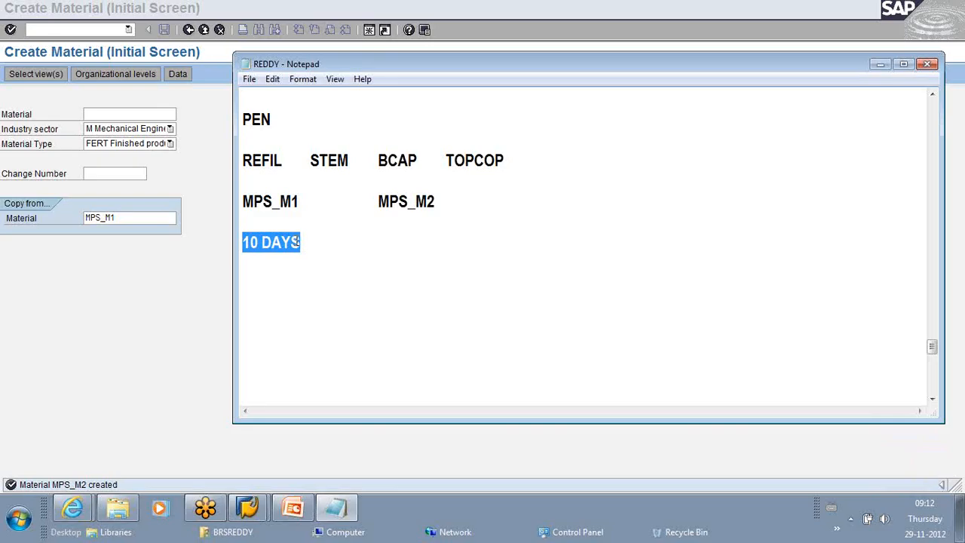
click(300, 242)
key(Tab)
key(Tab)
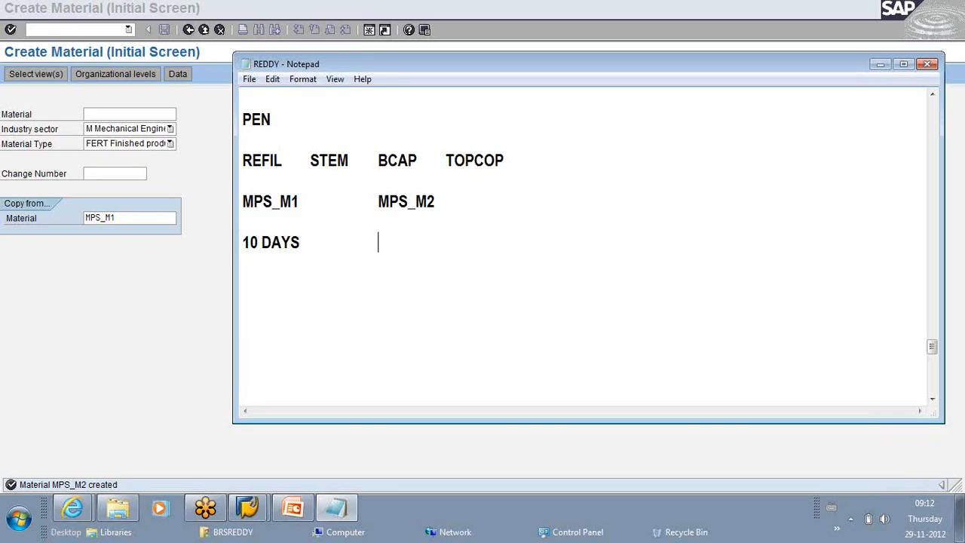
key(ctrl+v)
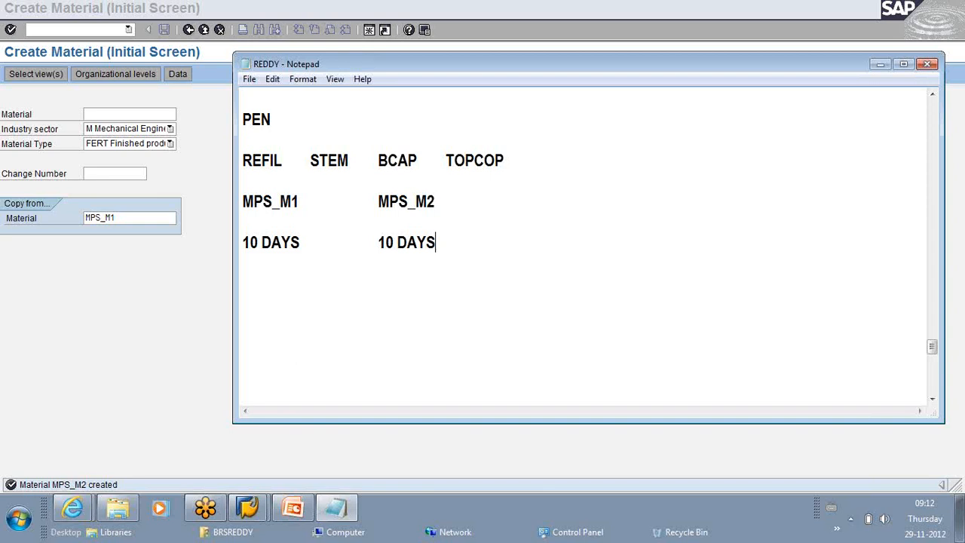
scroll(204, 205, up, 2)
scroll(285, 274, down, 2)
drag(314, 242, 244, 238)
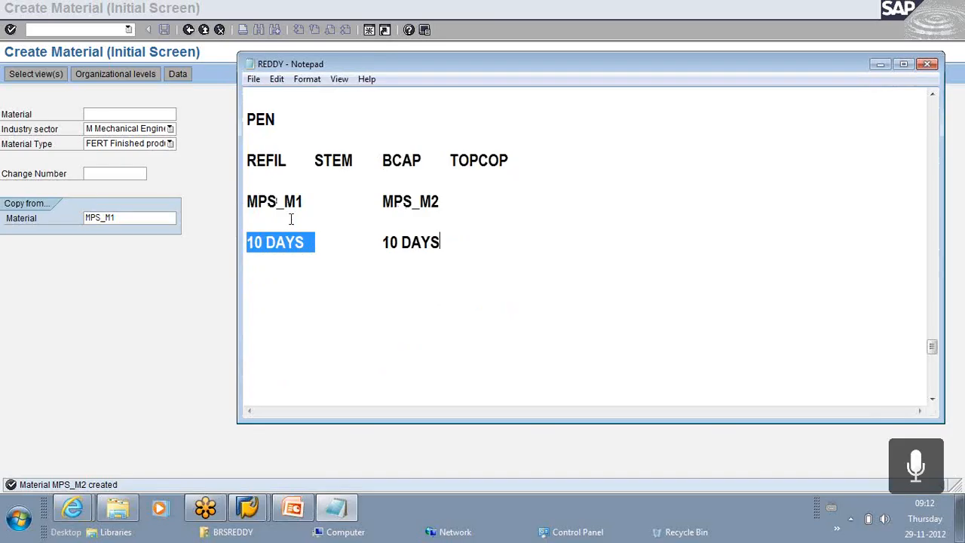
click(320, 239)
click(320, 238)
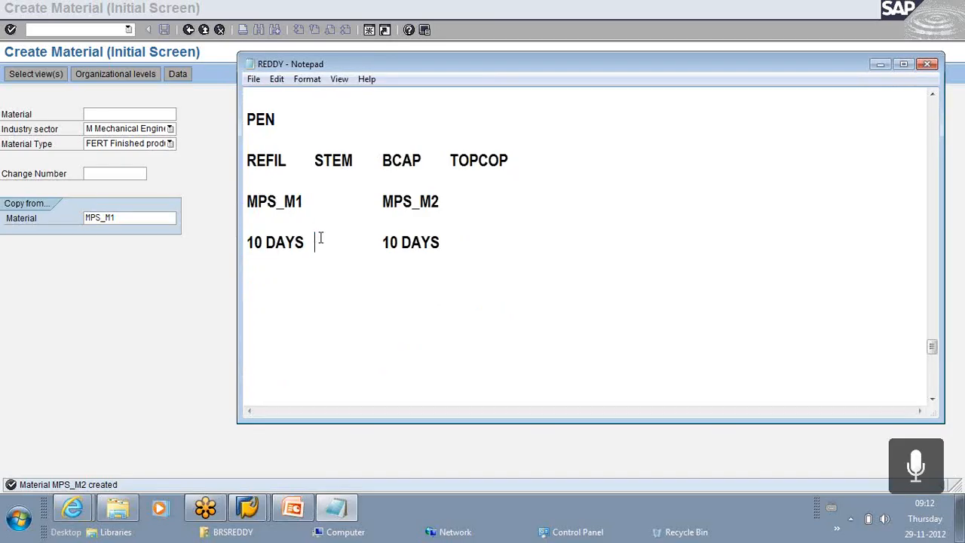
key(Return)
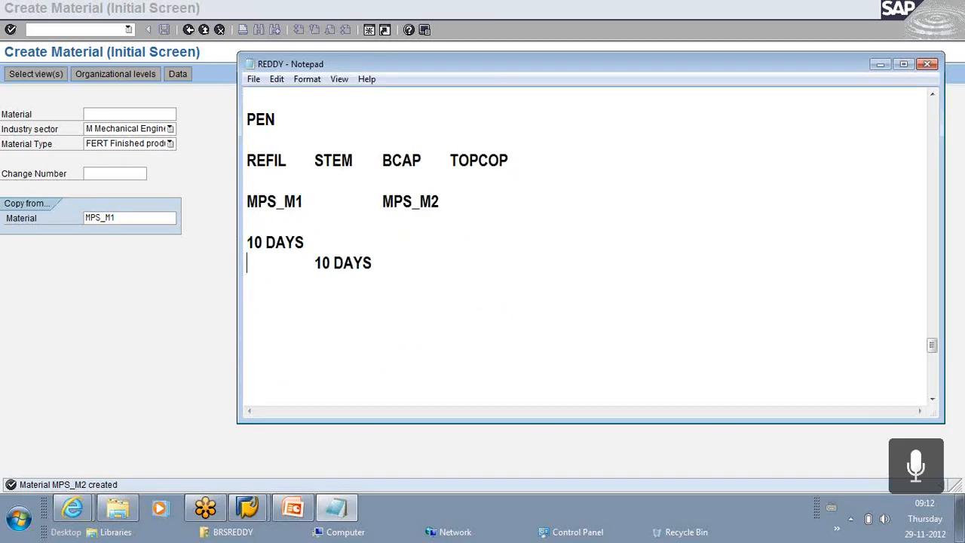
key(BackSpace)
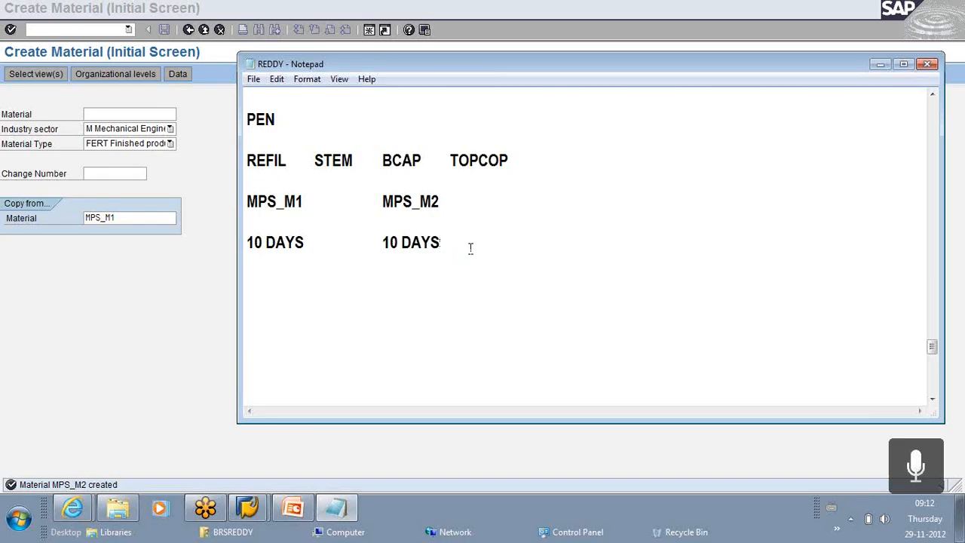
text(\\)
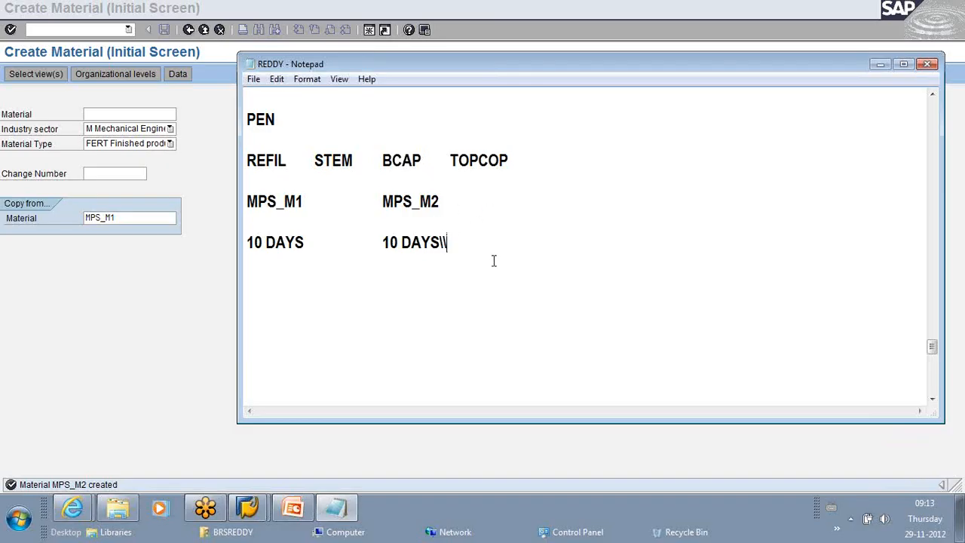
key(BackSpace)
key(BackSpace)
Enter REQ : 1000 on the blank line between MPS_M1 and its 10 DAYS entry.
click(324, 241)
click(261, 219)
text(REQ : 1000)
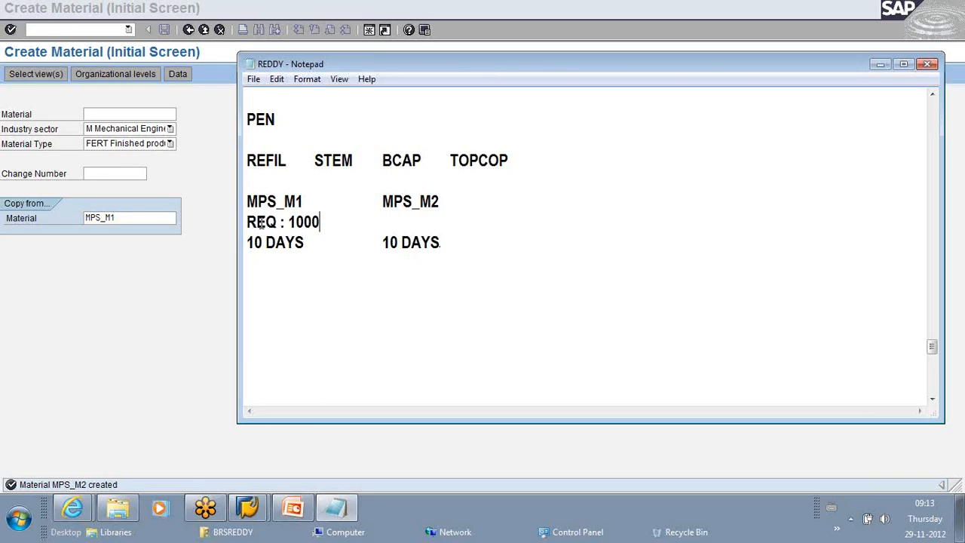
Copy the REQ : 1000 entry and paste it on the same line under MPS_M2.
drag(323, 219, 245, 219)
key(ctrl+c)
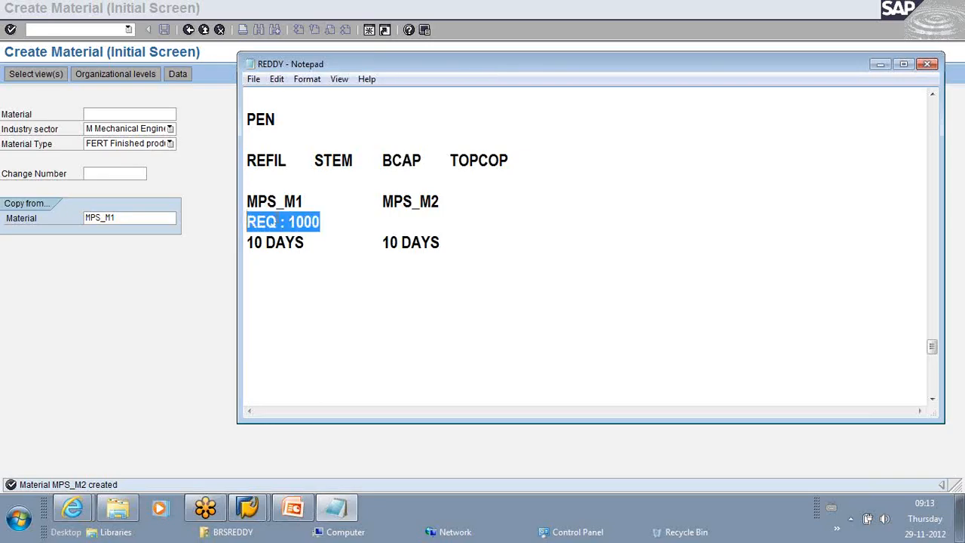
click(322, 222)
key(Tab)
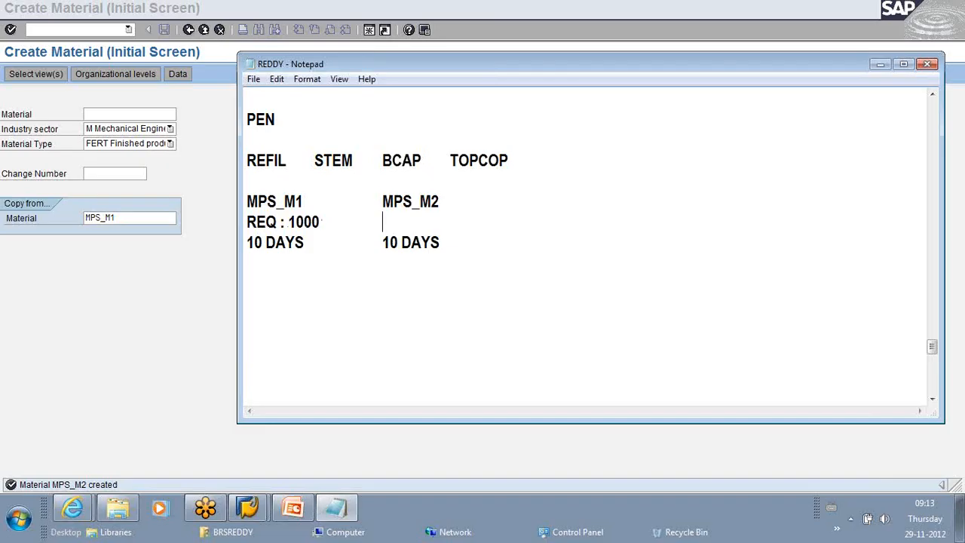
key(ctrl+v)
click(325, 222)
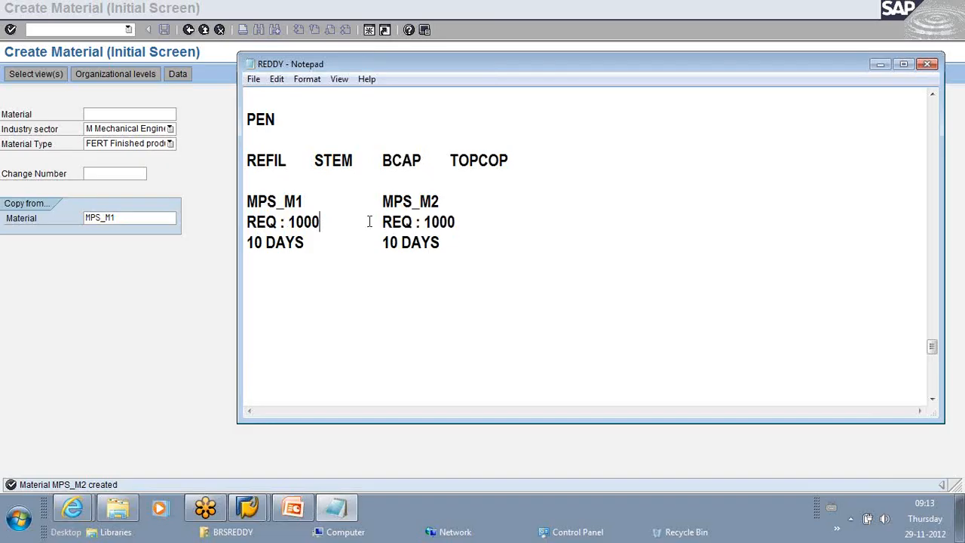
Insert a line below the REQ entries and enter NEW REQ :2000 in the MPS_M1 column.
click(470, 223)
key(Return)
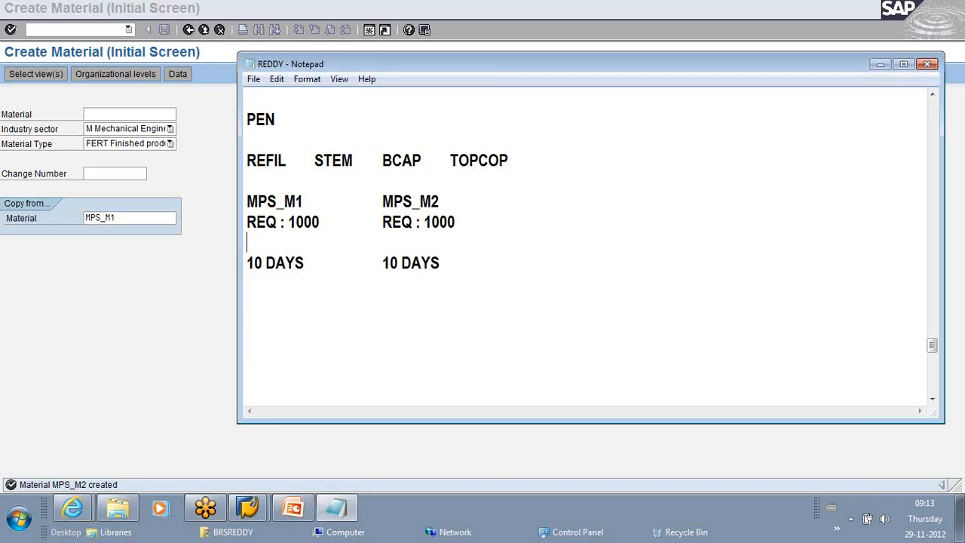
text(NEW R)
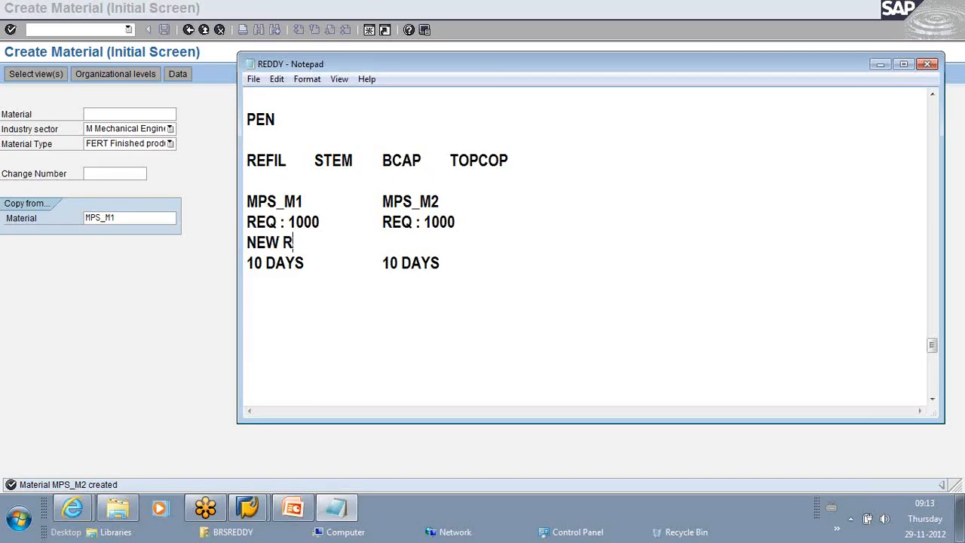
text(EQ :2000)
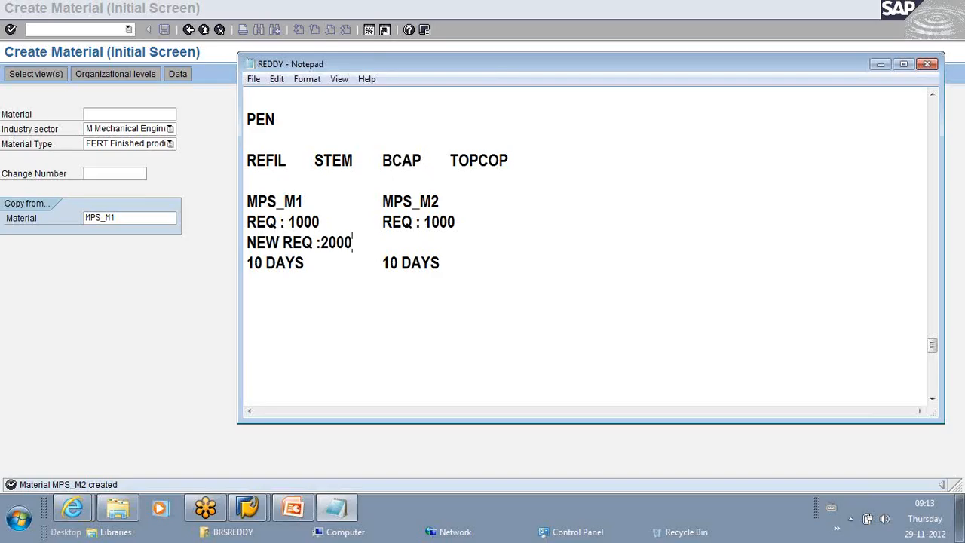
drag(288, 221, 326, 228)
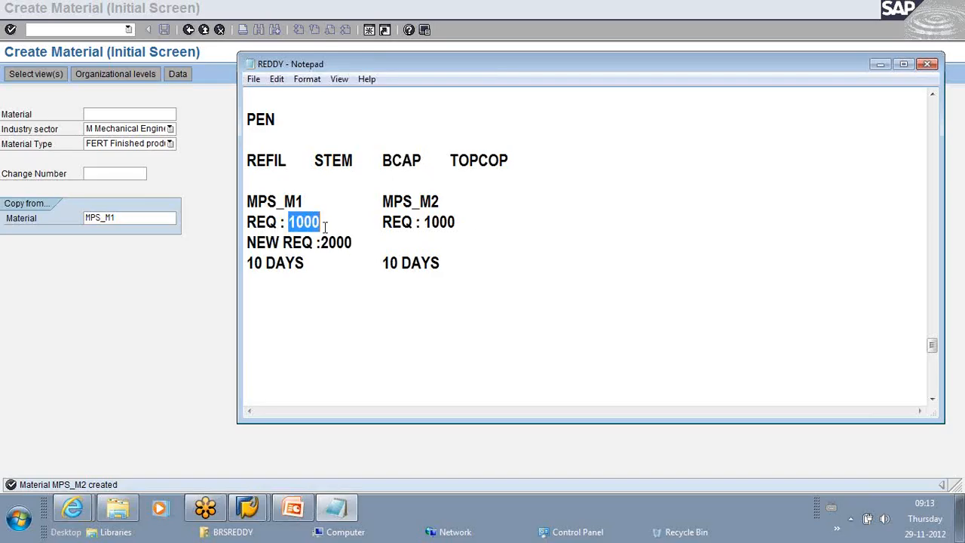
click(328, 242)
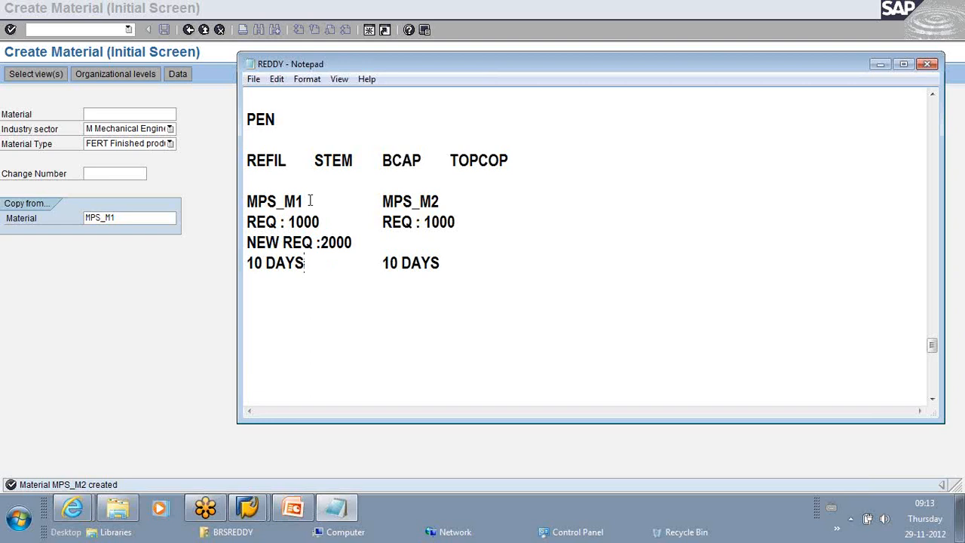
drag(314, 201, 257, 201)
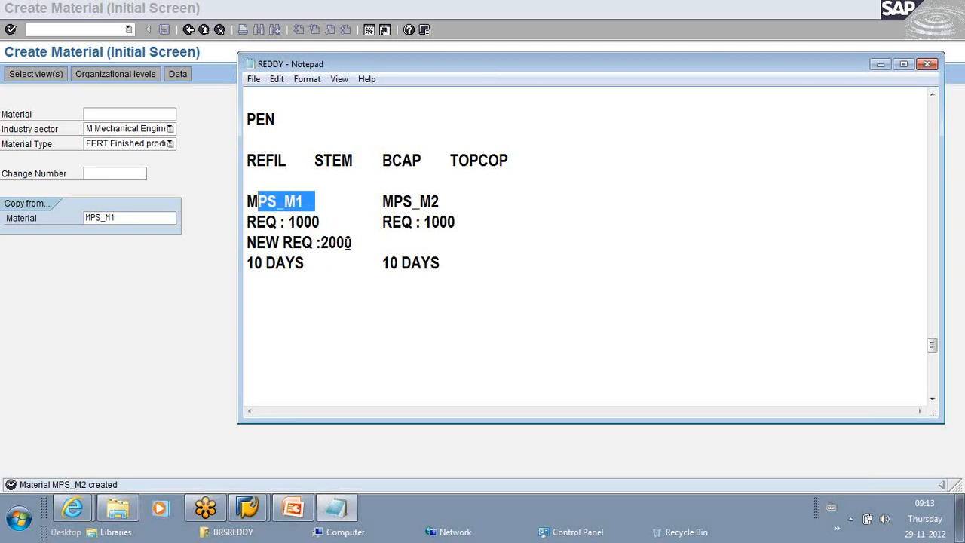
drag(351, 242, 257, 242)
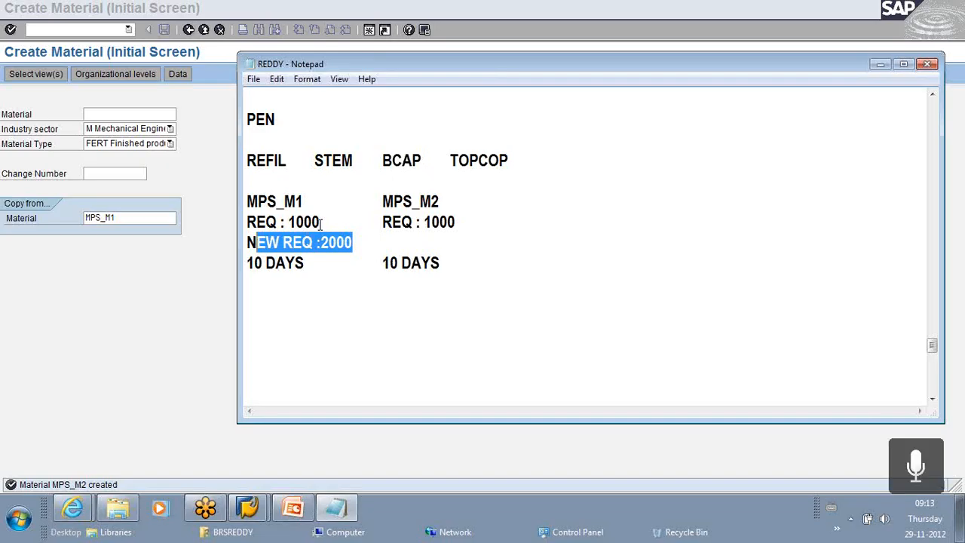
click(309, 264)
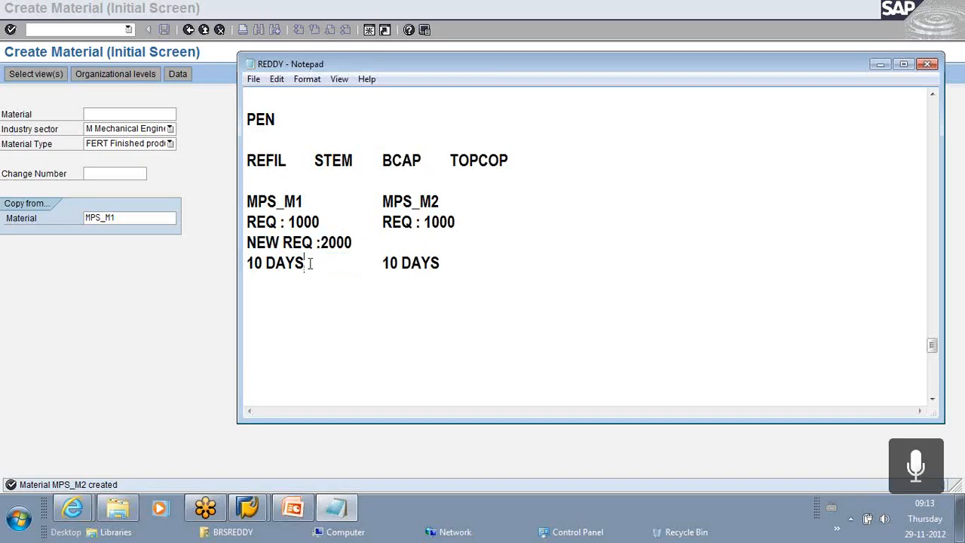
Below the 10 DAYS line, add a ======== separator and a line with 1000 PCS for MPS_M1 and NO ADDITIONAL PLANNED beside it.
click(467, 267)
key(Return)
key(Return)
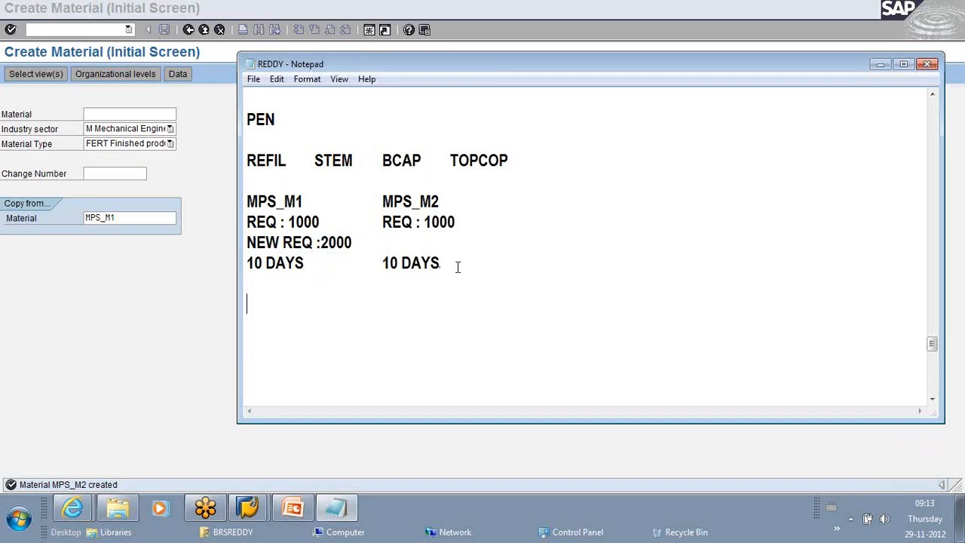
text(========)
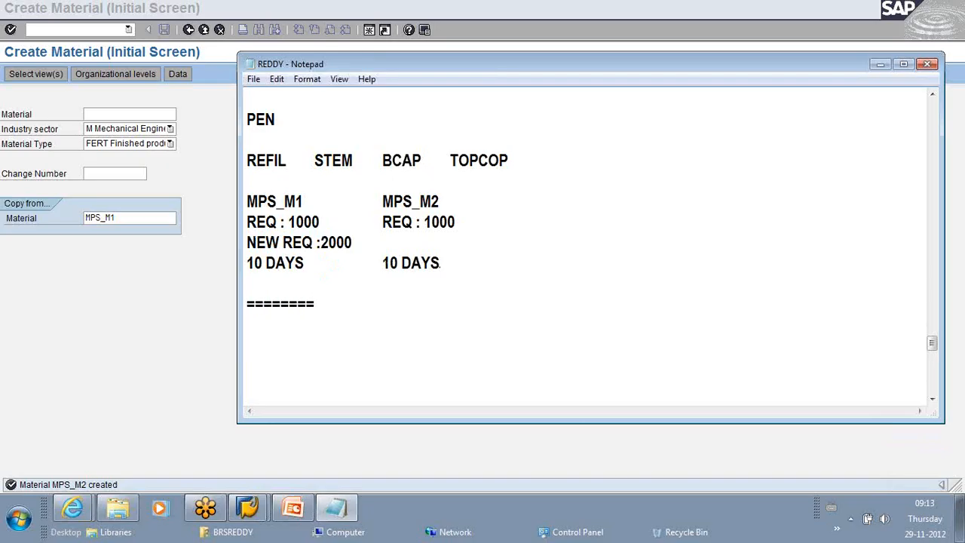
key(Return)
text(1000)
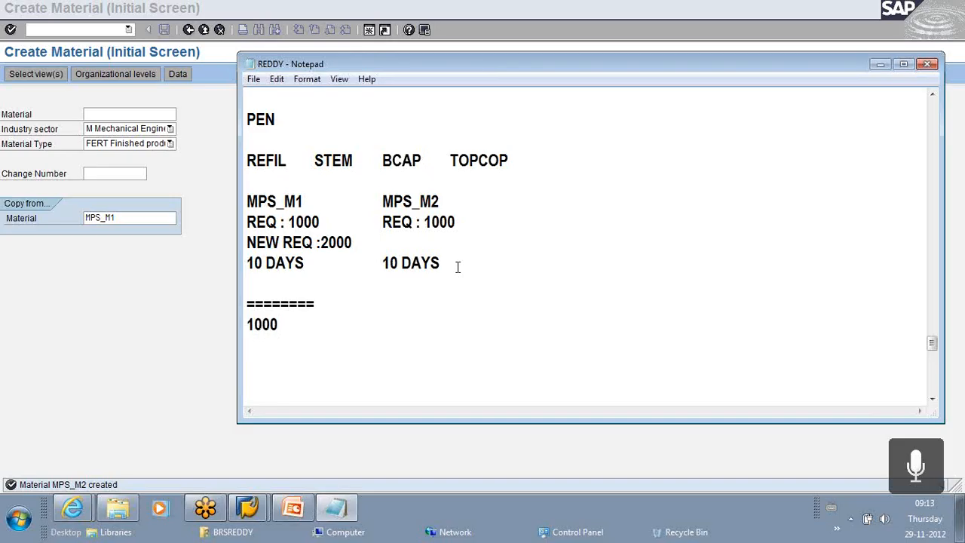
text( PCS)
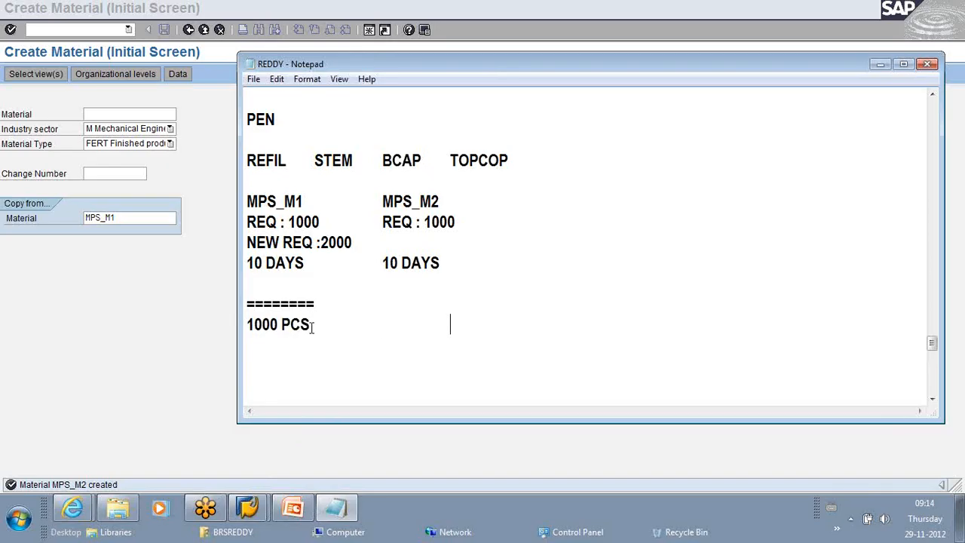
text(NO ADDITIONAL)
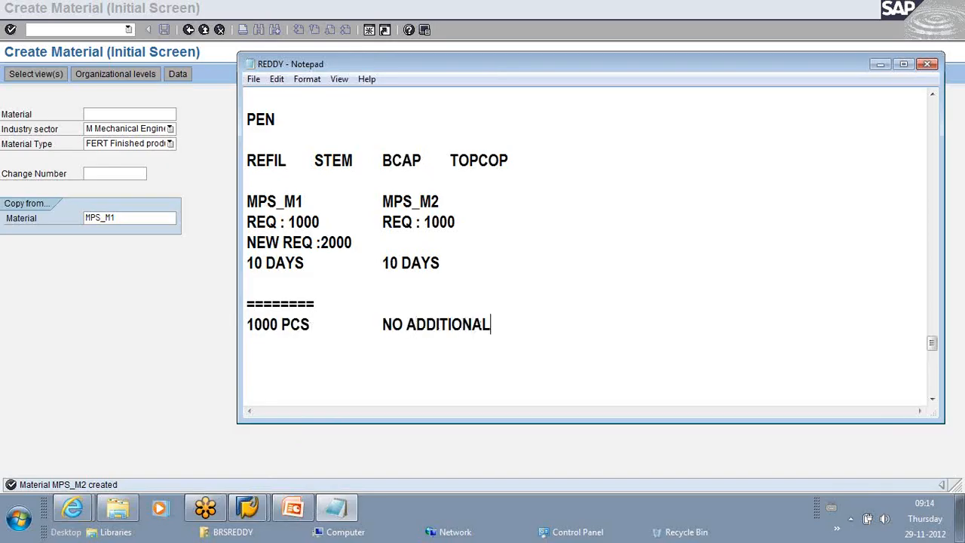
text( PLANNED)
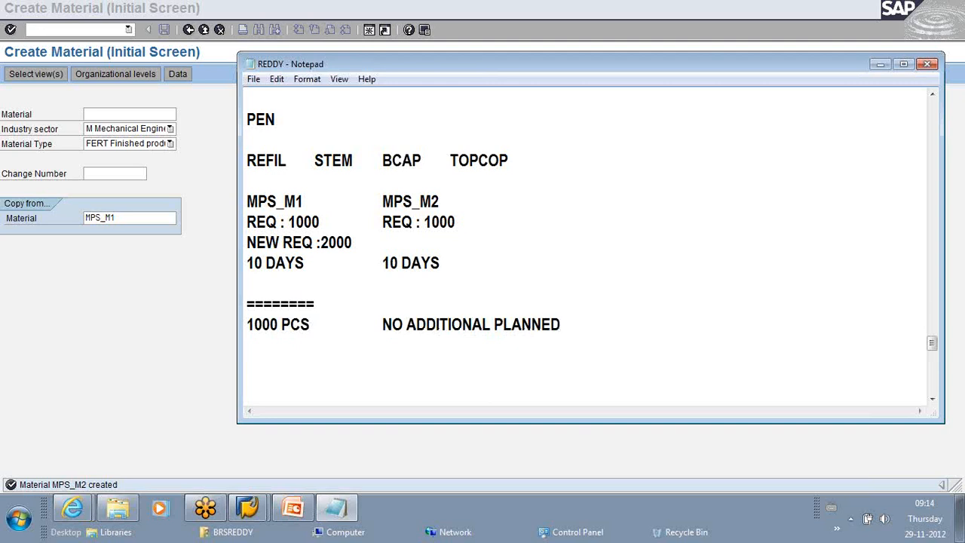
Copy NEW REQ :2000 into the MPS_M2 column and add a long ==== separator line plus a blank line above the material headings.
drag(353, 242, 234, 242)
key(ctrl+c)
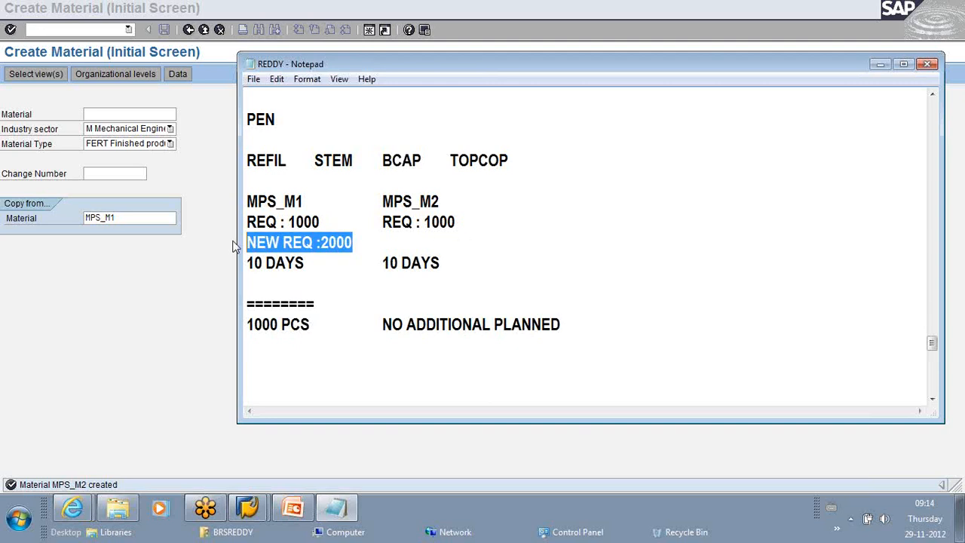
click(381, 240)
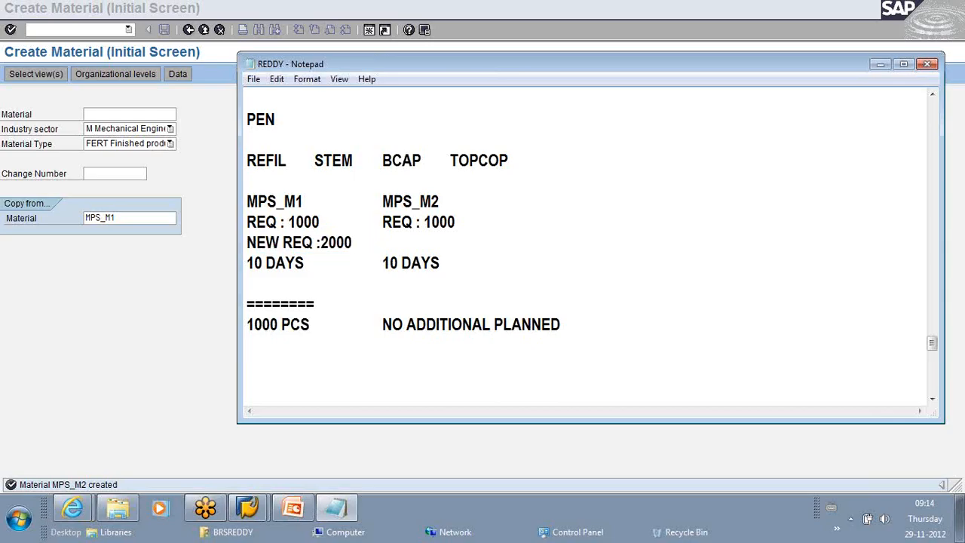
key(ctrl+v)
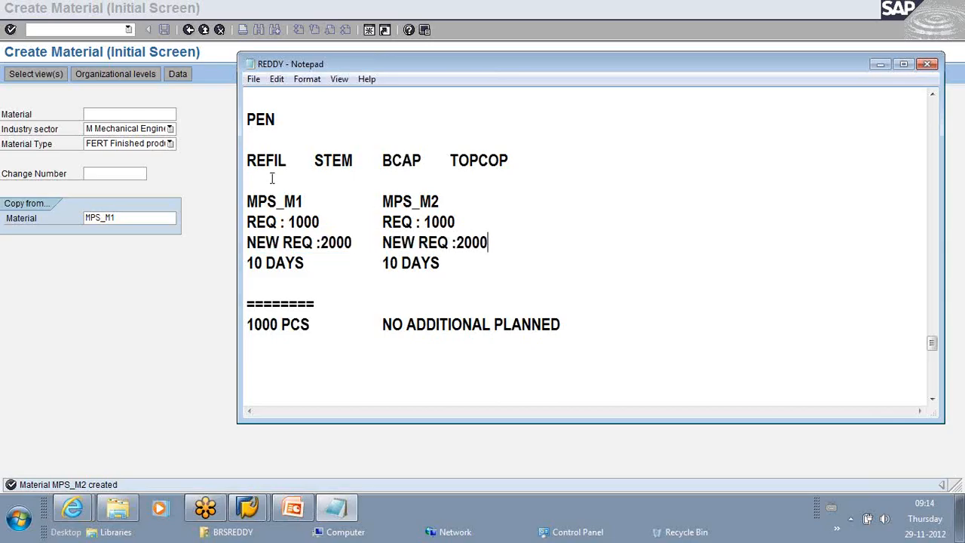
text(=====================================)
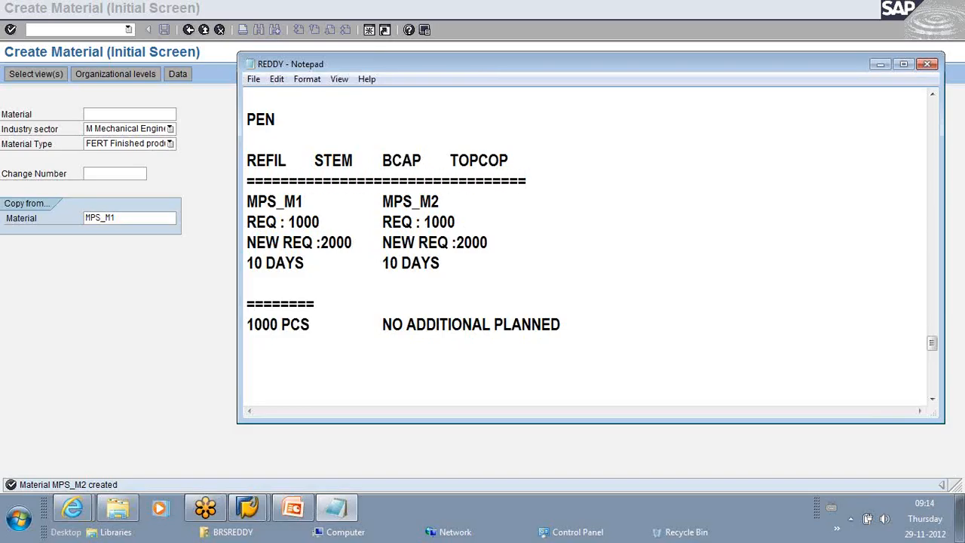
key(Return)
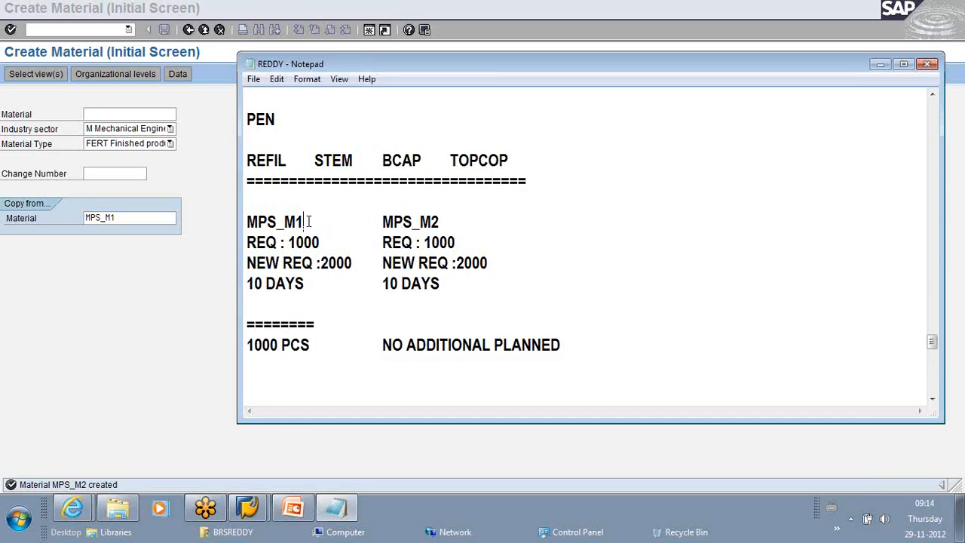
Review the MPS_M1 and MPS_M2 notes, comparing their requirements, 10-day entries and planning outcomes.
drag(308, 221, 245, 219)
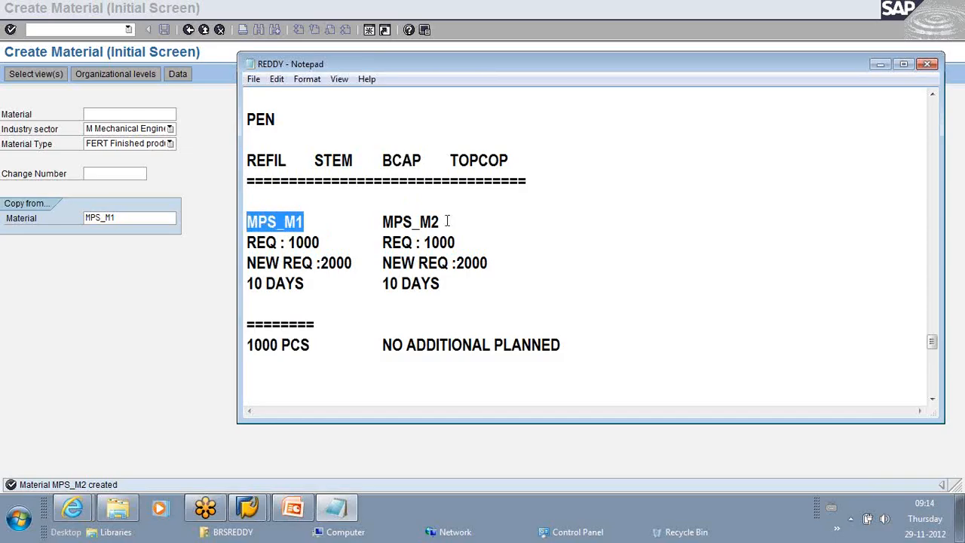
drag(443, 220, 380, 220)
drag(329, 248, 257, 242)
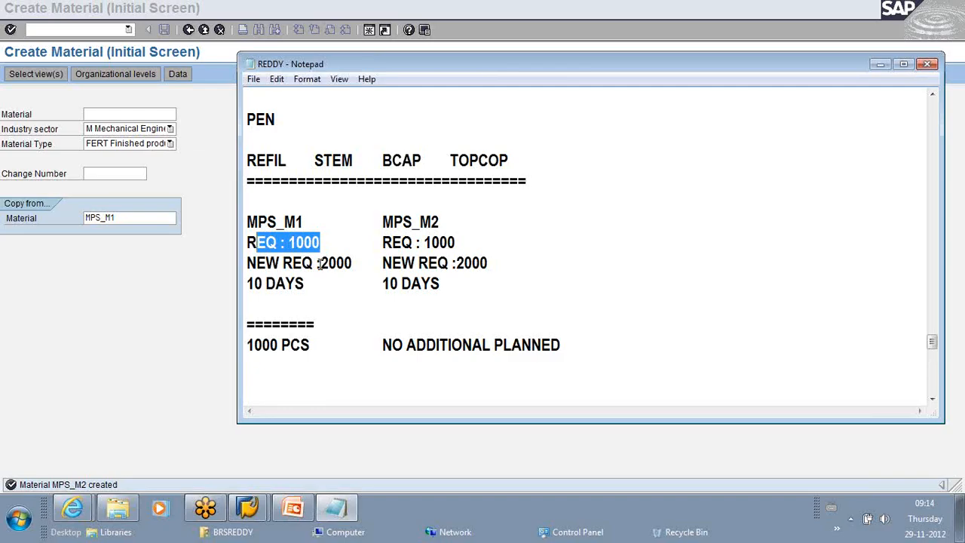
drag(319, 281, 247, 283)
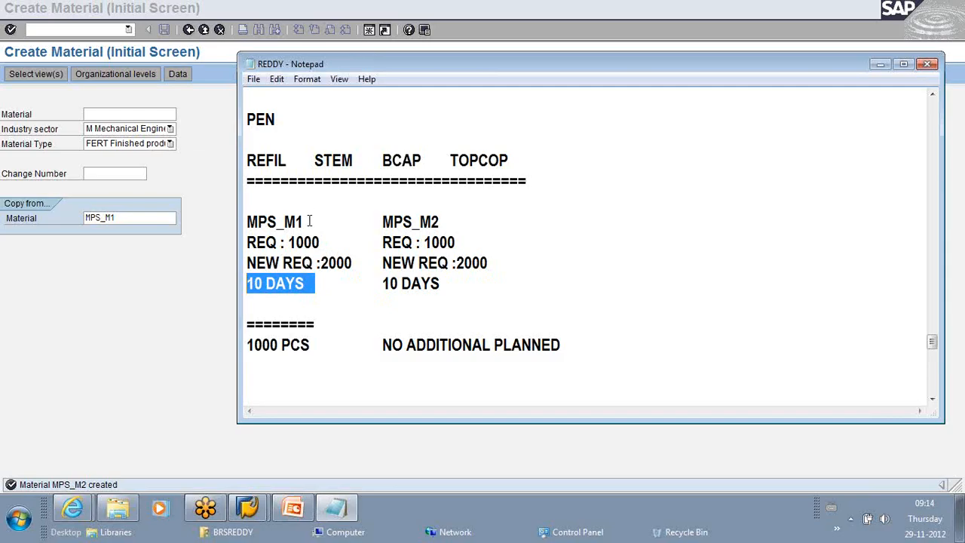
drag(305, 222, 278, 221)
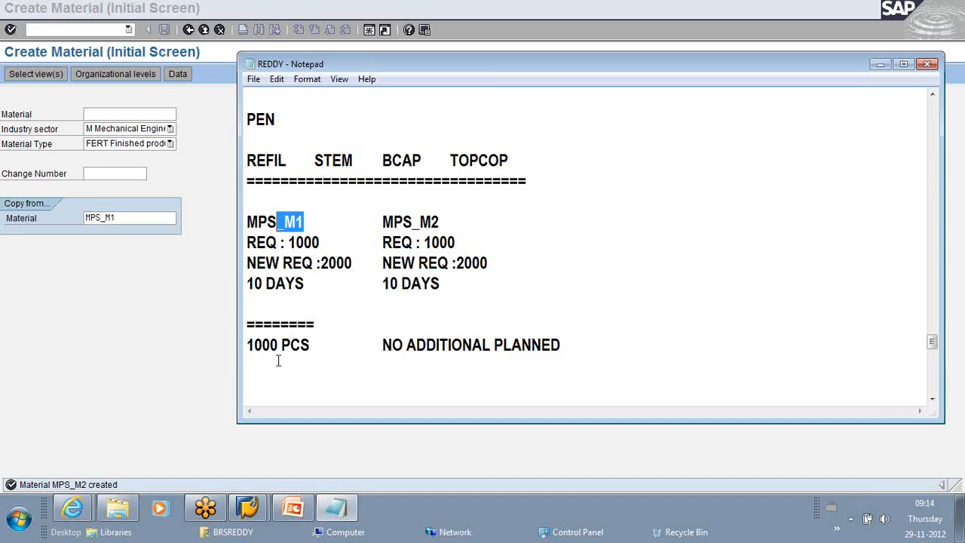
drag(318, 344, 247, 344)
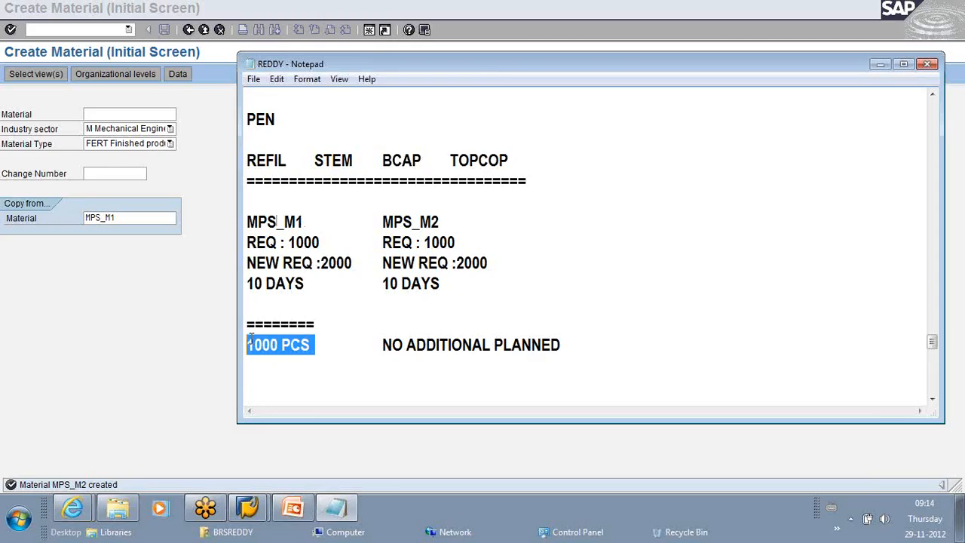
drag(445, 220, 382, 220)
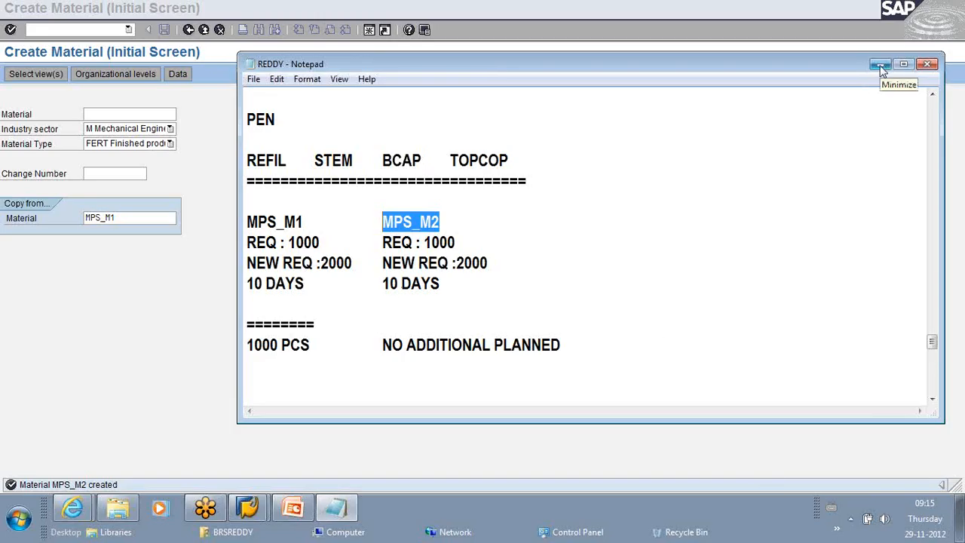
click(784, 148)
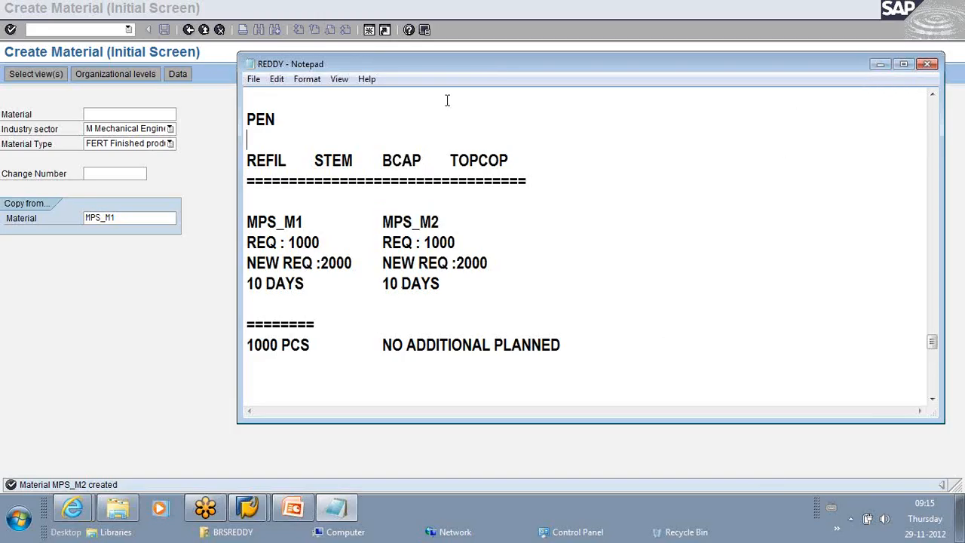
Save the notes file and minimize it to return to the SAP Create Material screen.
click(255, 81)
click(277, 126)
click(879, 67)
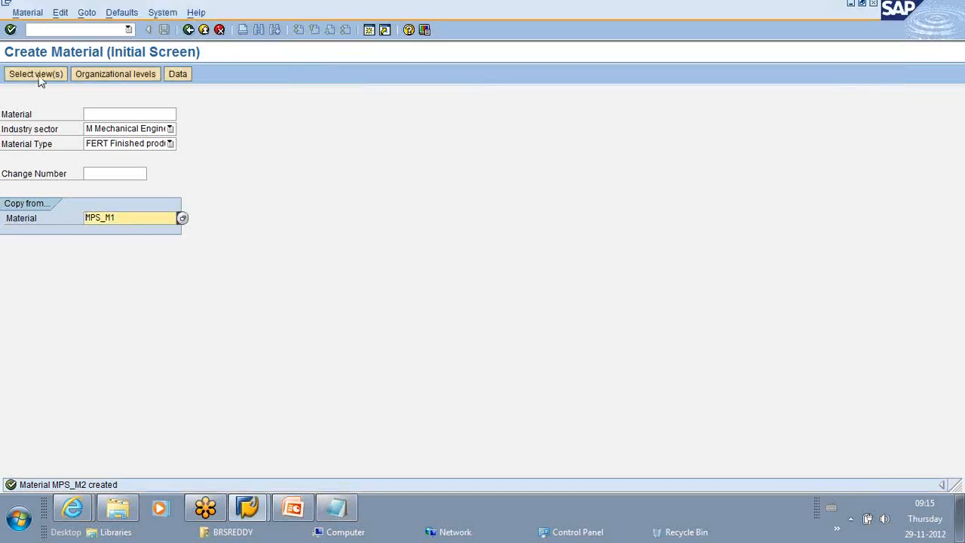
Run transaction /N MD04 and display the stock/requirements list for material MPS_M2 in plant 1000.
click(62, 34)
text(/)
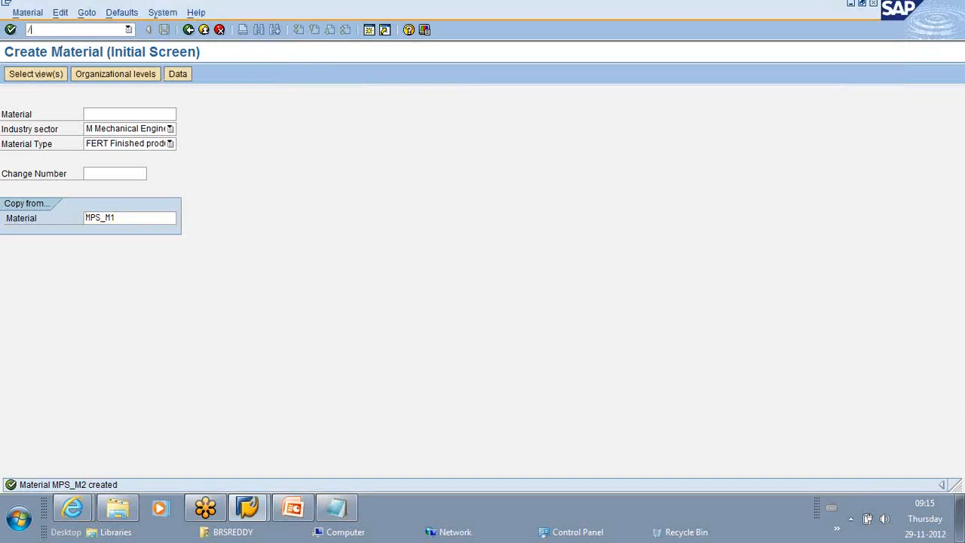
text(N MD04)
key(Return)
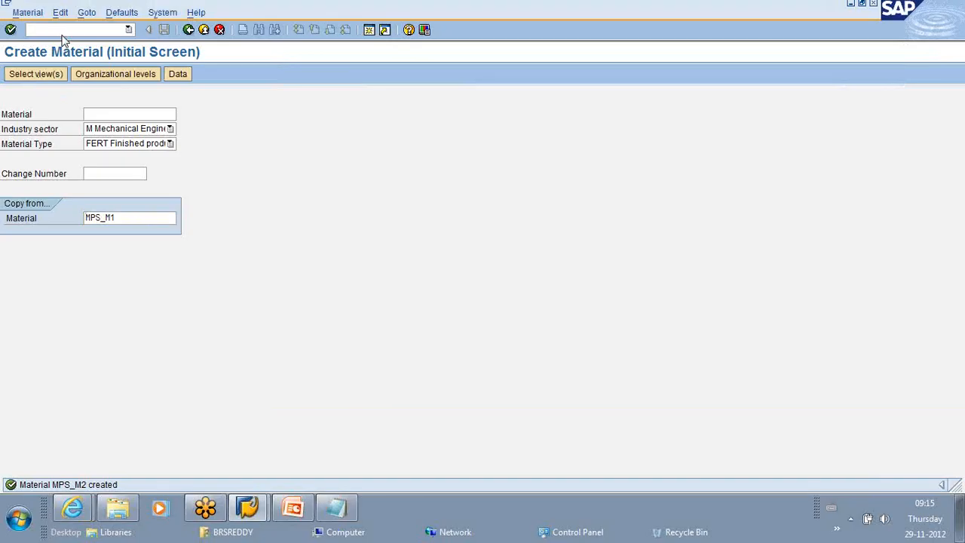
key(Return)
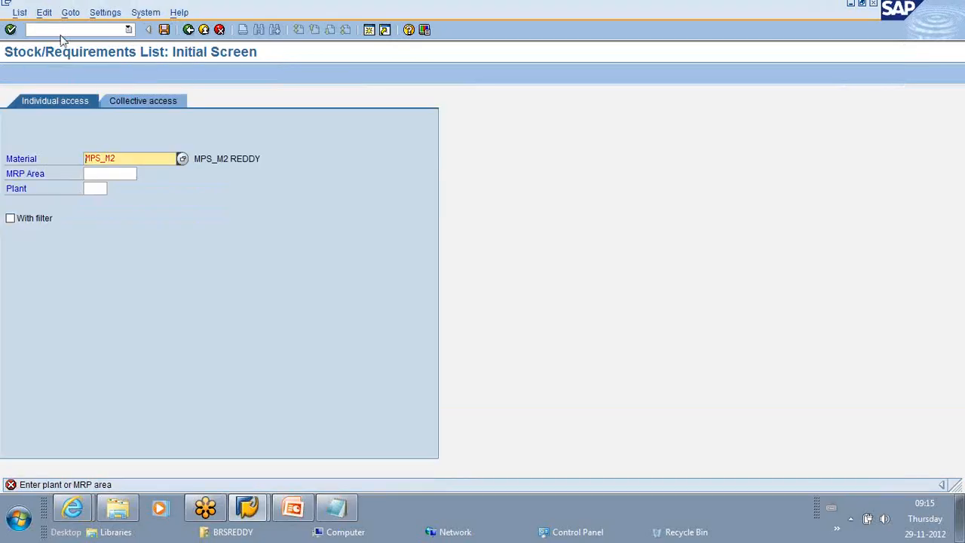
click(96, 188)
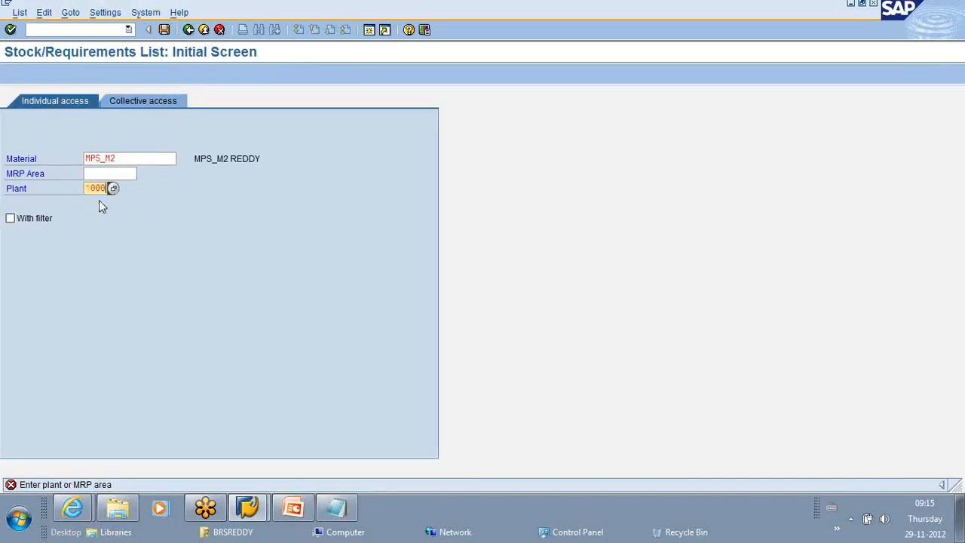
key(Return)
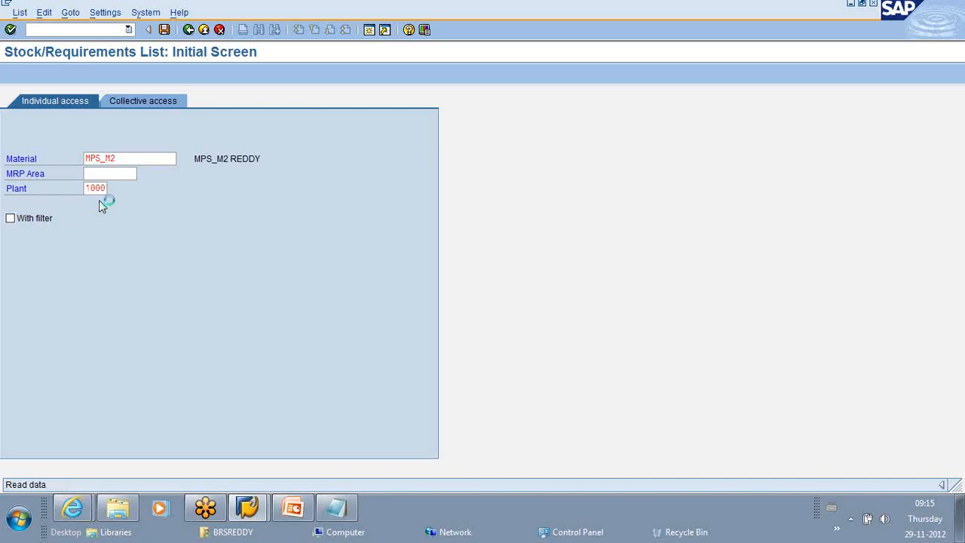
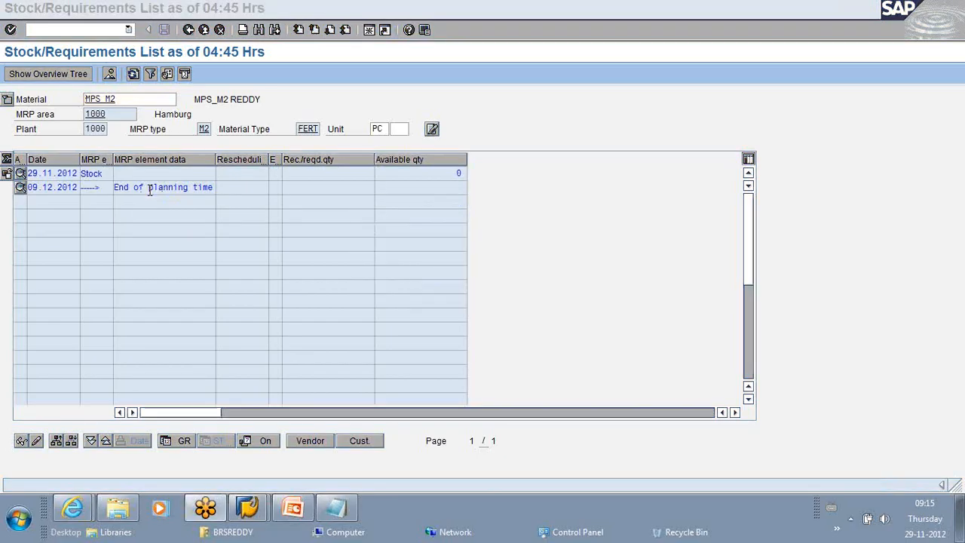
Open a new SAP session, run MD04 and display the stock/requirements list for material MPS_M1 in plant 1000.
click(468, 96)
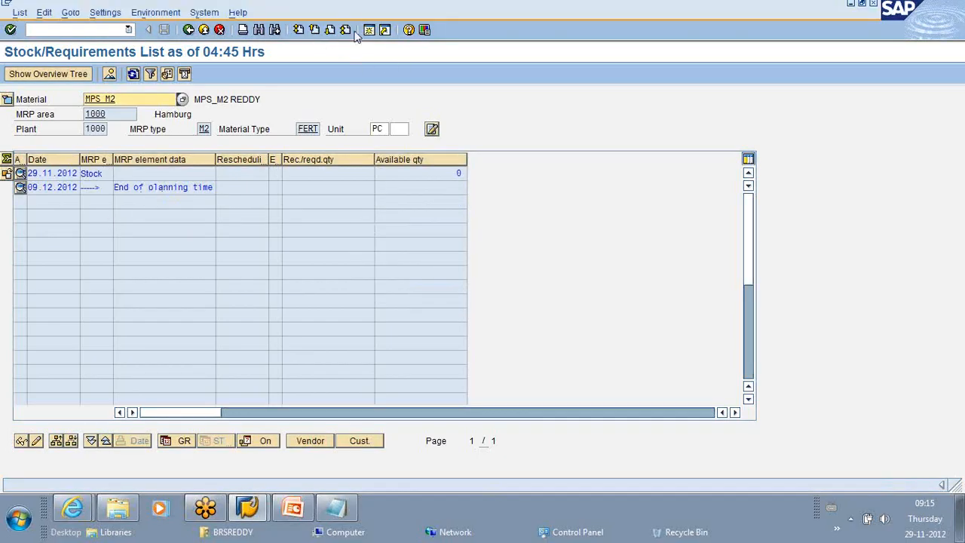
click(368, 30)
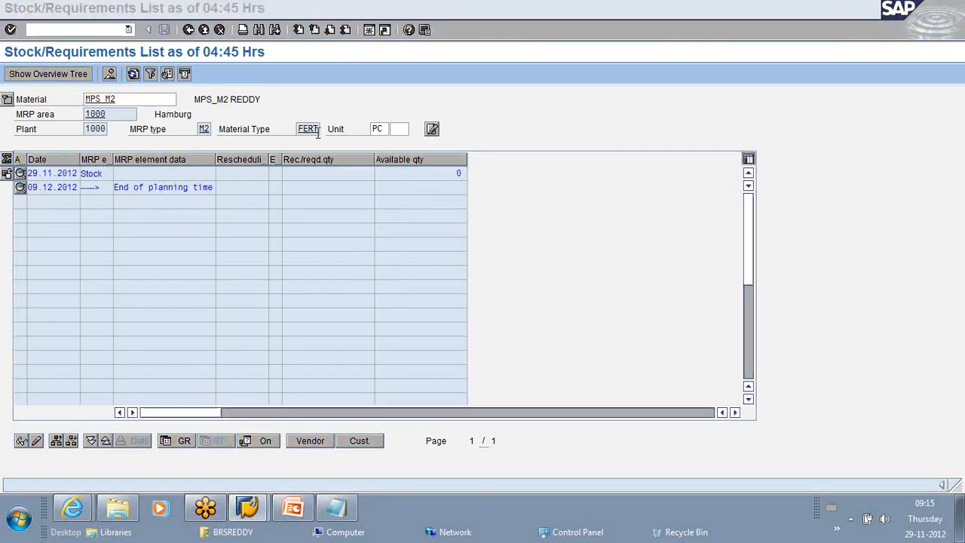
text(MD)
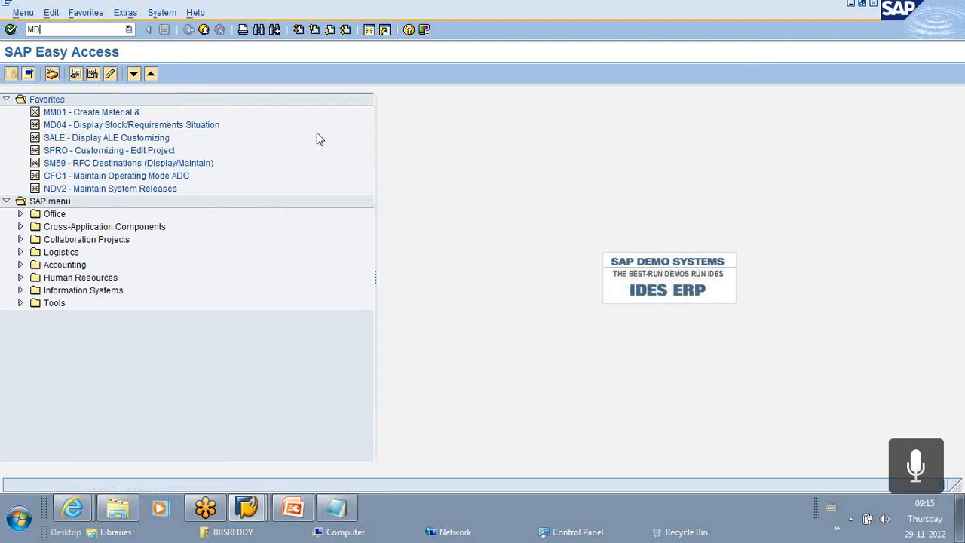
text(04)
key(Return)
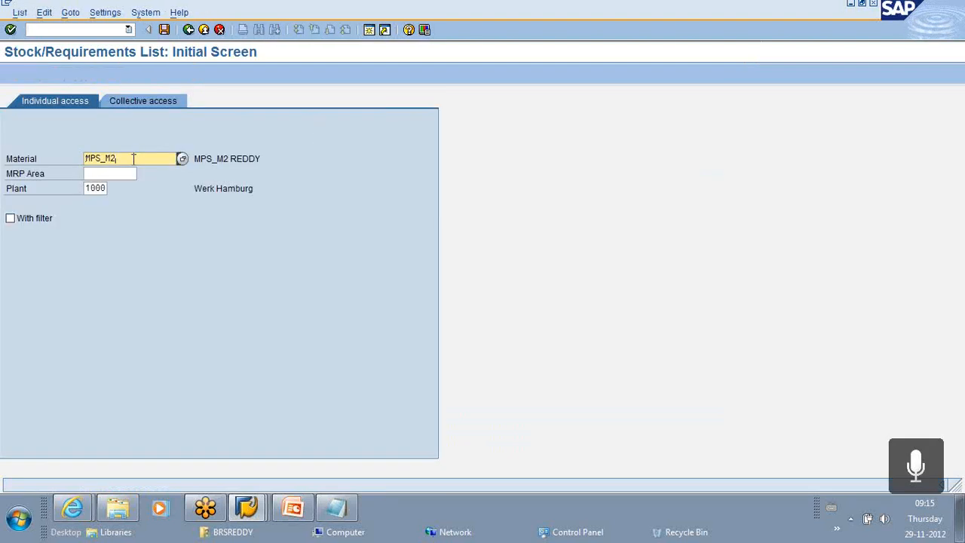
key(Return)
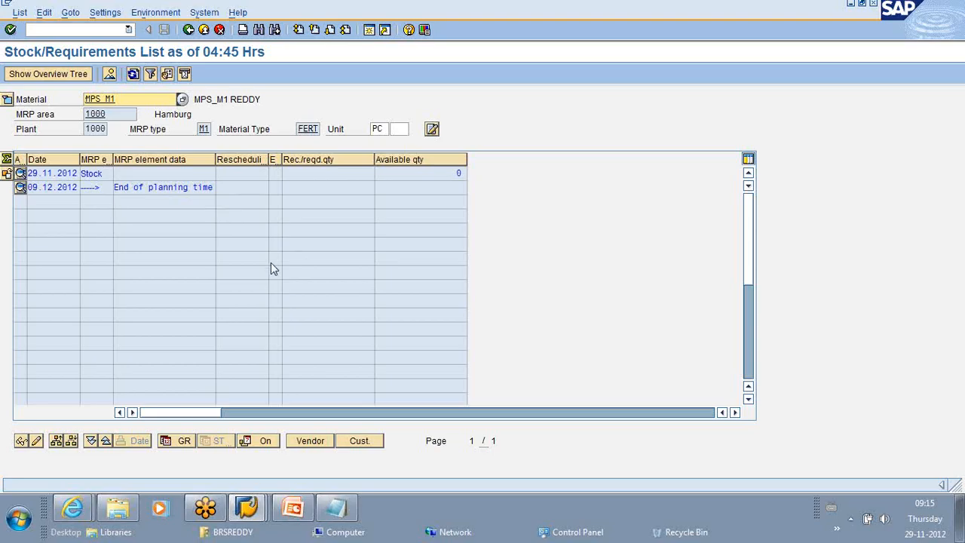
Switch to the other SAP session and start transaction MD61 from SAP Easy Access to create planned independent requirements.
mouse_move(249, 506)
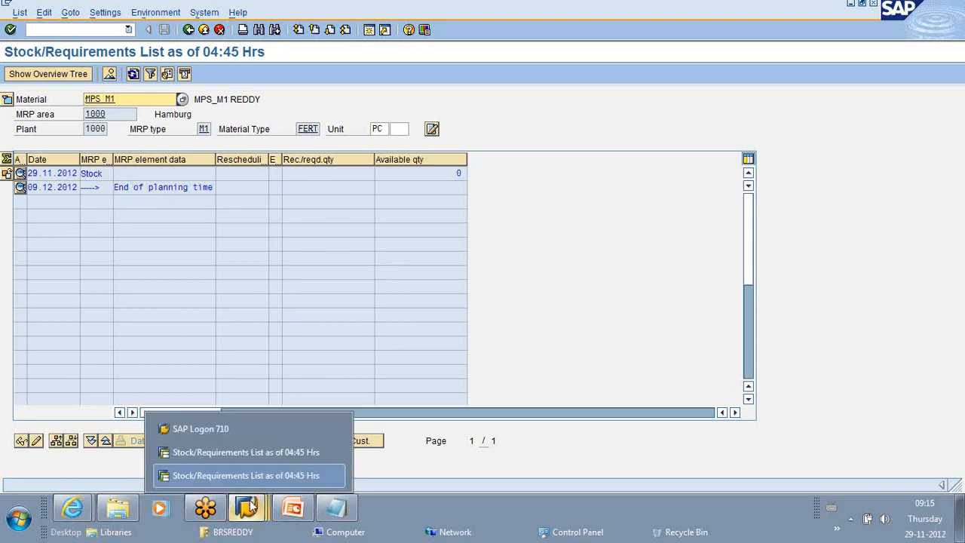
click(215, 450)
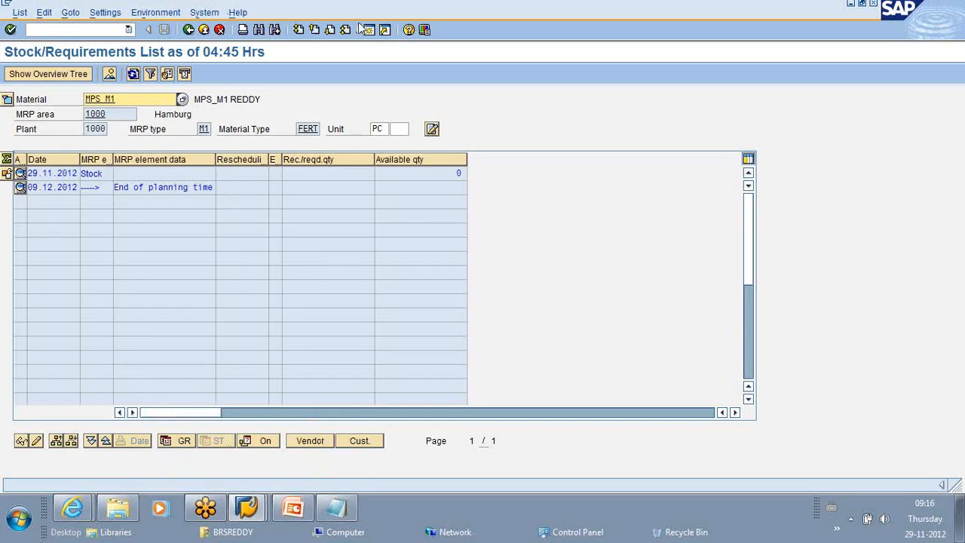
click(204, 30)
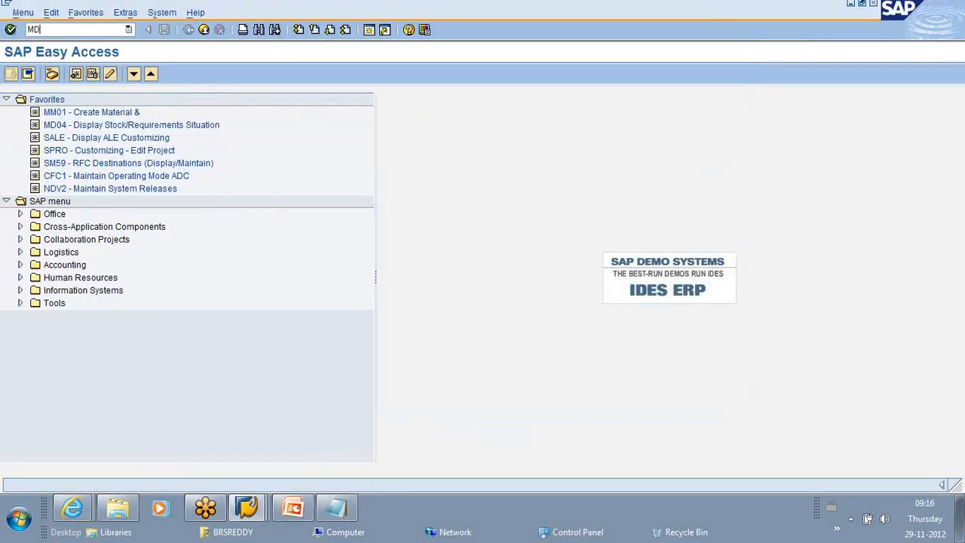
text(MD61)
key(Return)
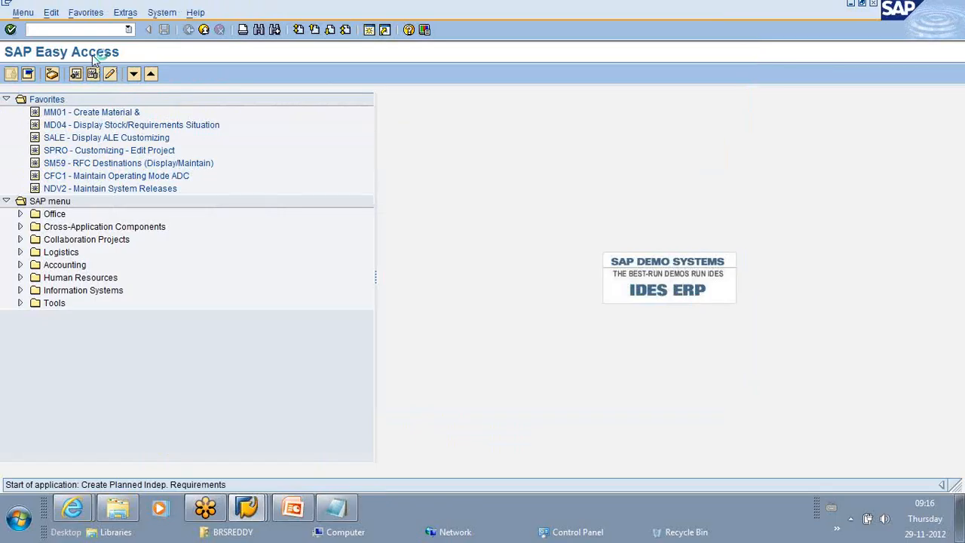
Save VSF as the default requirements type in the user parameters, and open the planning table for MPS_M1 in plant 1000.
click(70, 73)
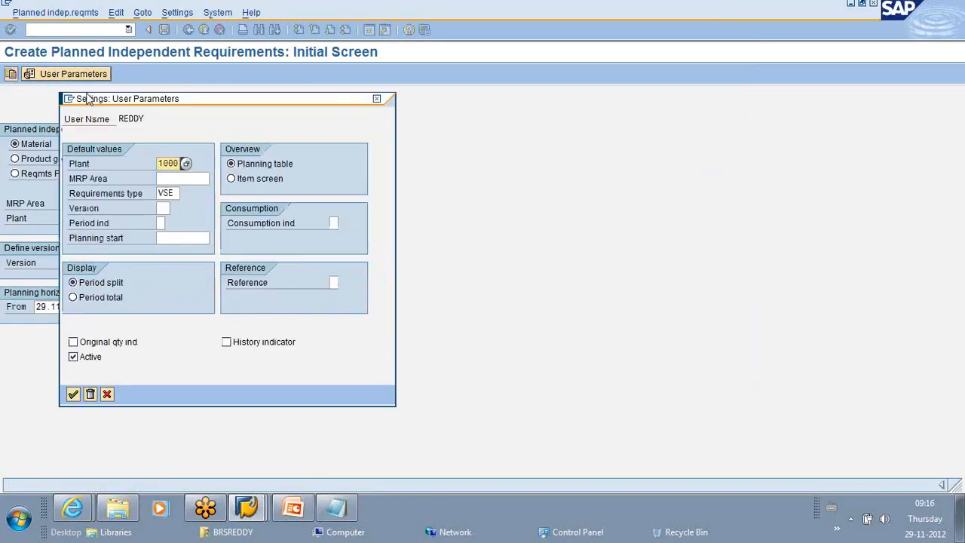
click(173, 193)
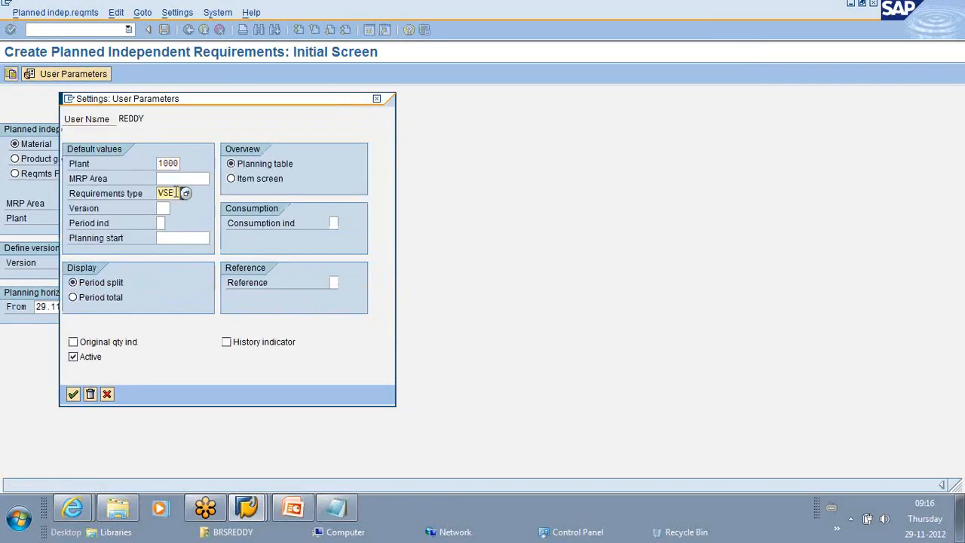
click(186, 193)
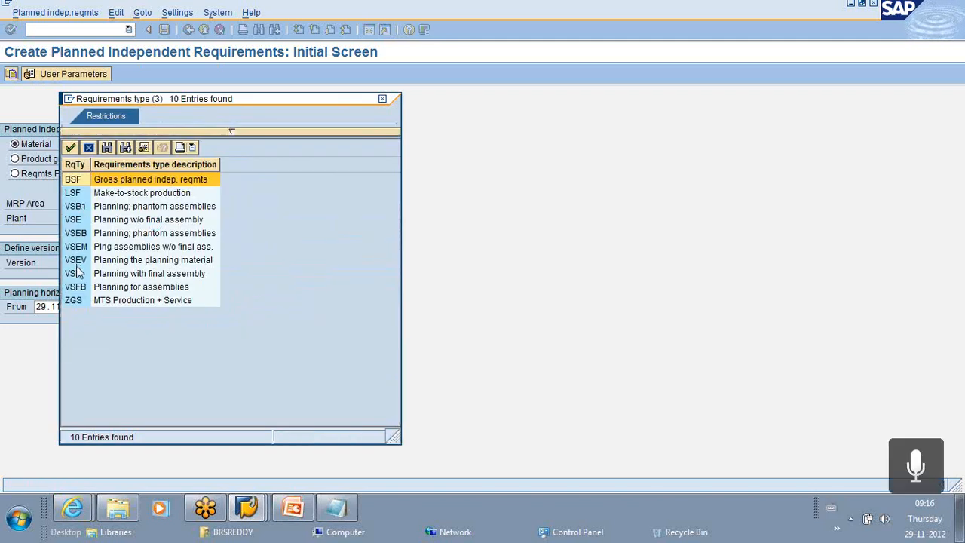
double_click(76, 274)
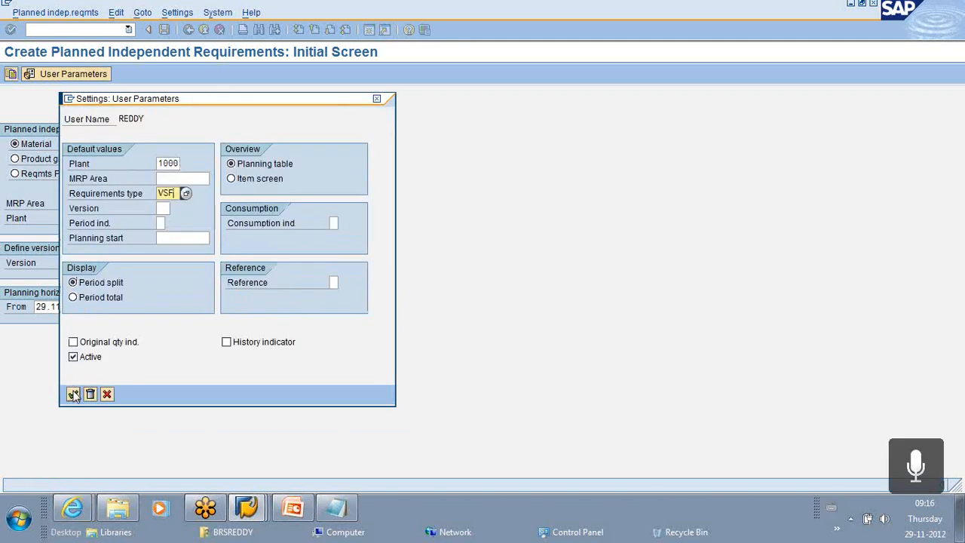
click(73, 393)
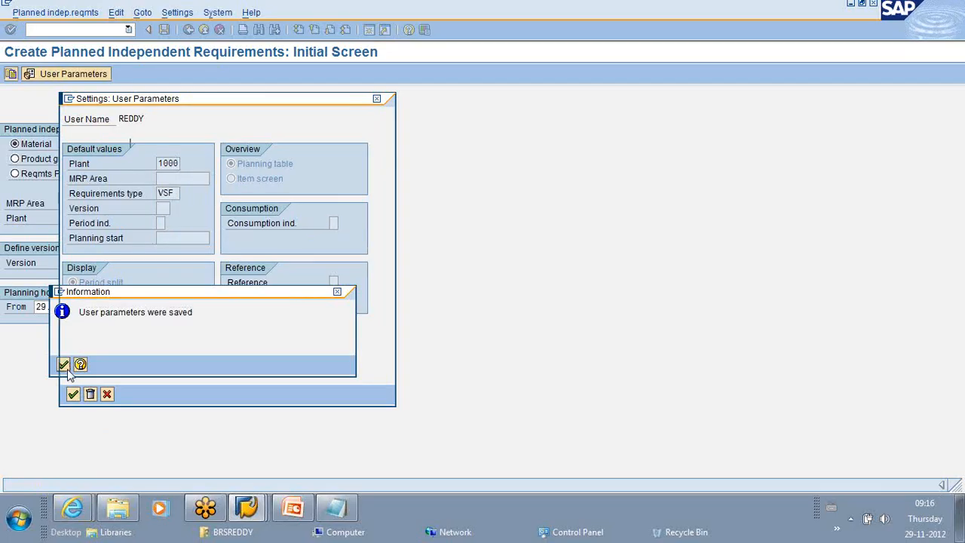
click(63, 364)
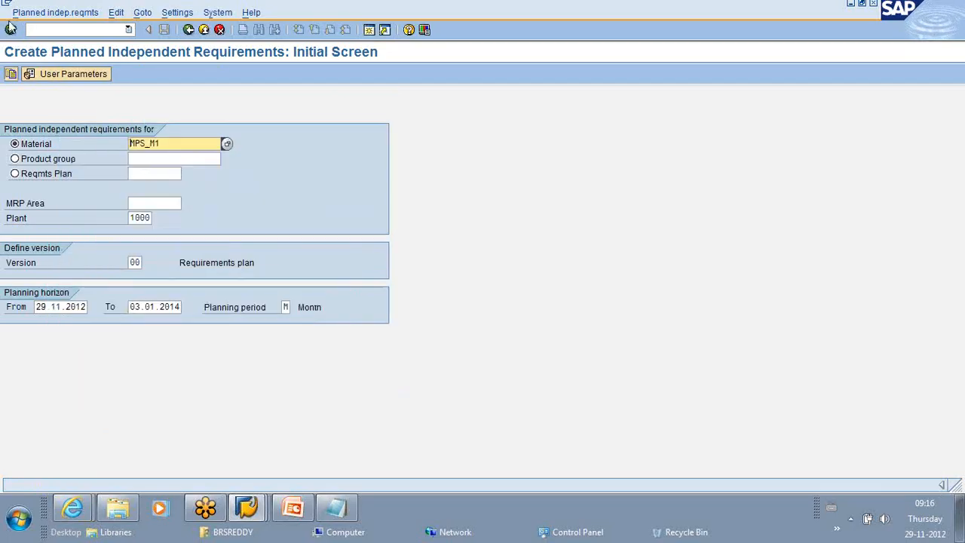
click(10, 29)
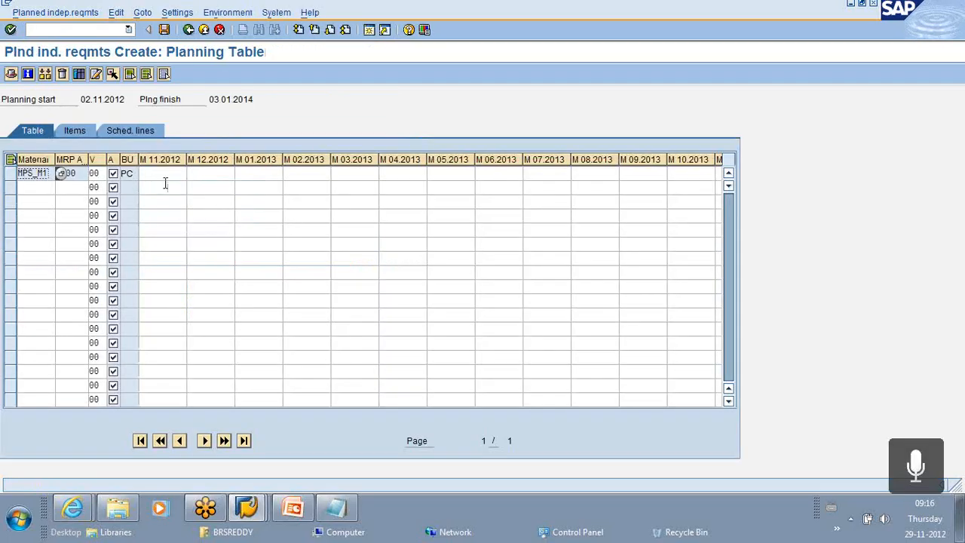
Enter planned requirements for MPS_M1 of 1000 for 11.2012, 2000 for 12.2012 and 3000 for 01.2013, and save them.
click(164, 175)
text(10000)
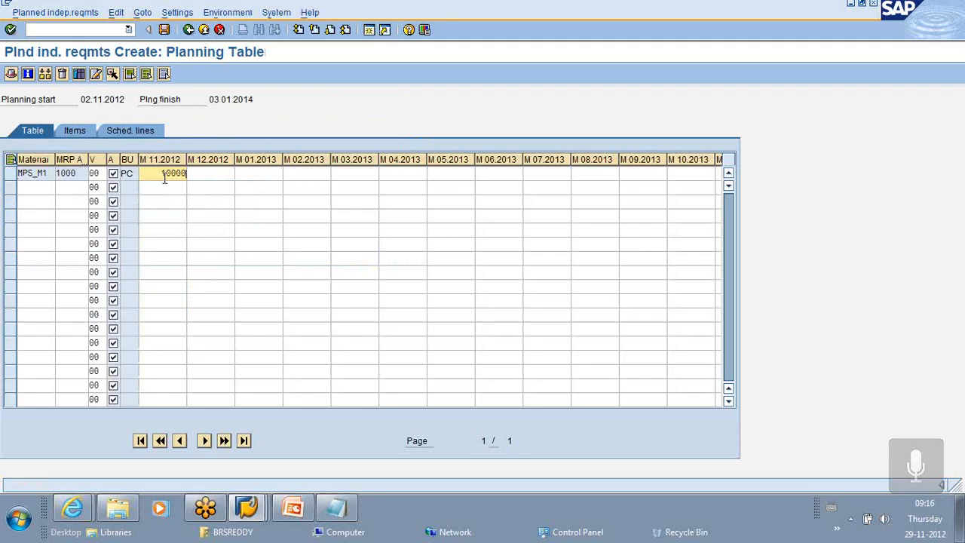
click(226, 173)
text(2000)
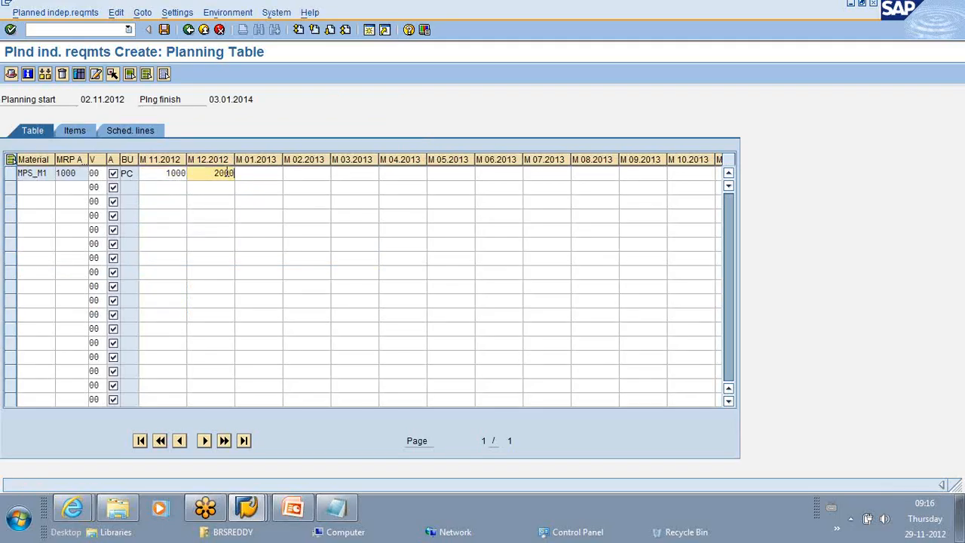
click(256, 174)
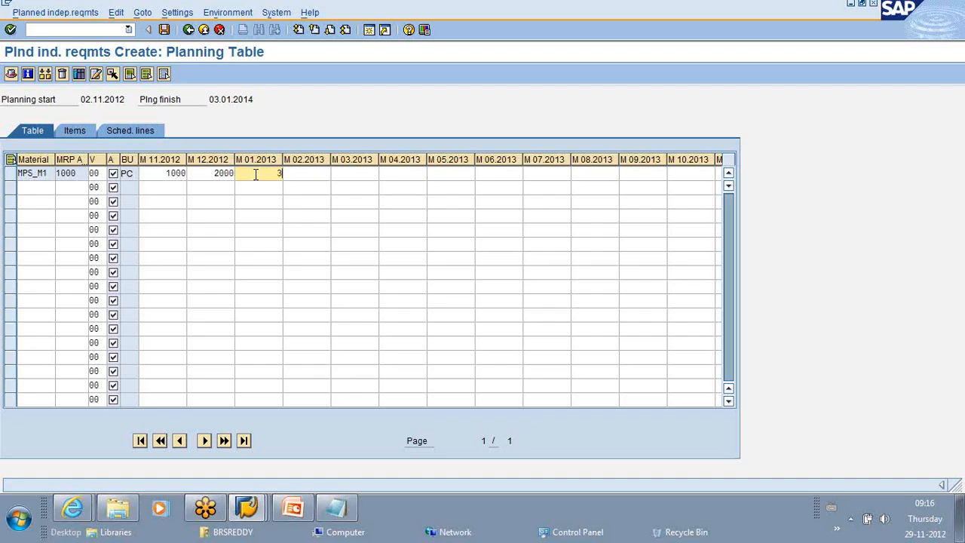
text(3000)
click(165, 30)
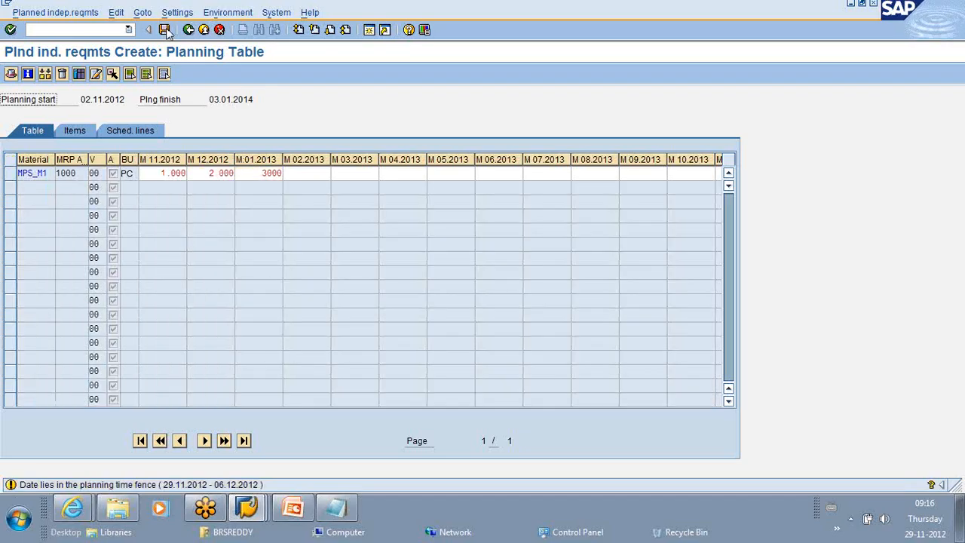
click(166, 32)
key(Return)
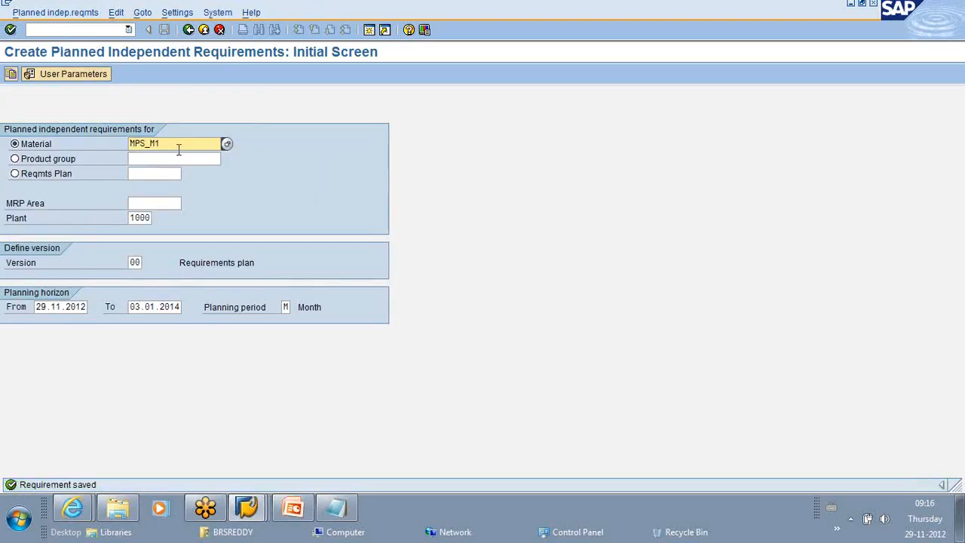
Change the material to MPS_M2, check the user parameters and open its planning table in plant 1000.
key(BackSpace)
text(2)
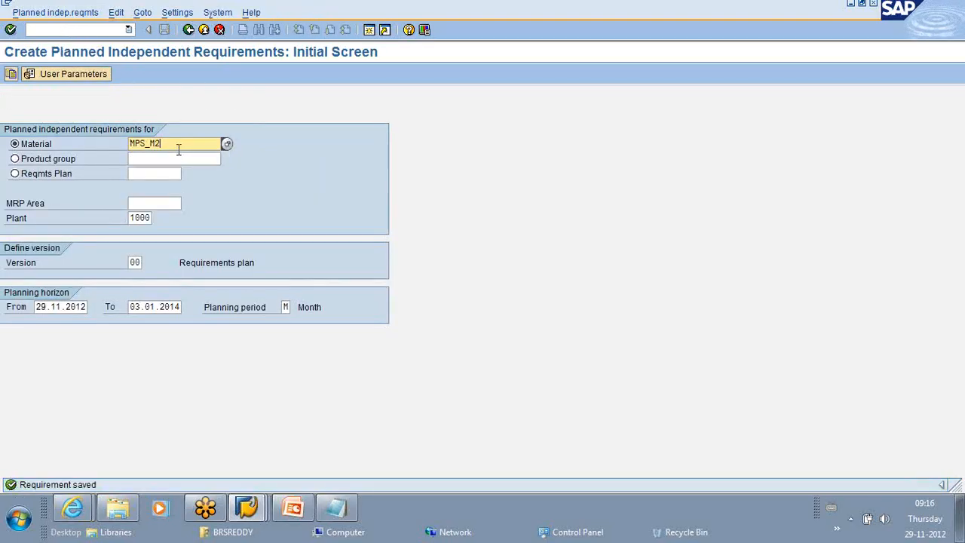
click(44, 74)
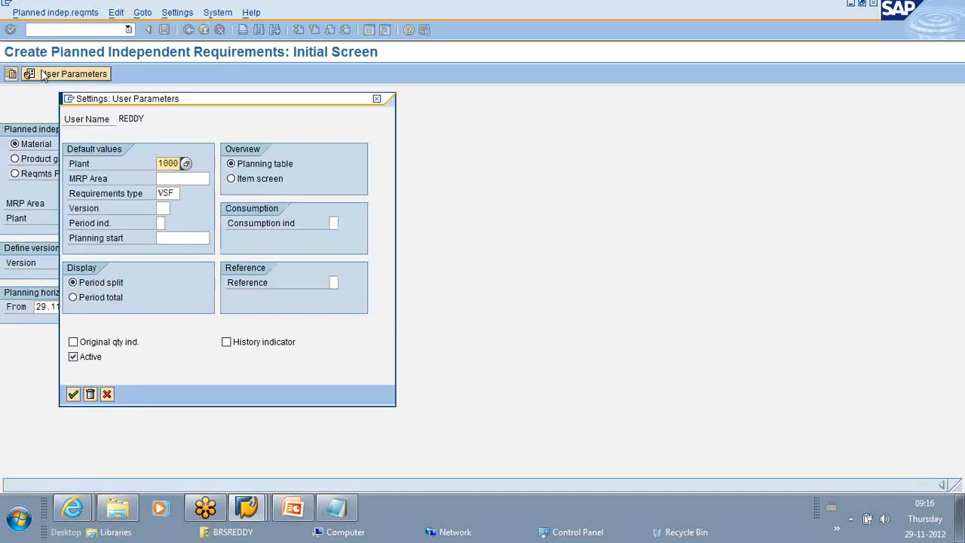
click(72, 394)
click(65, 363)
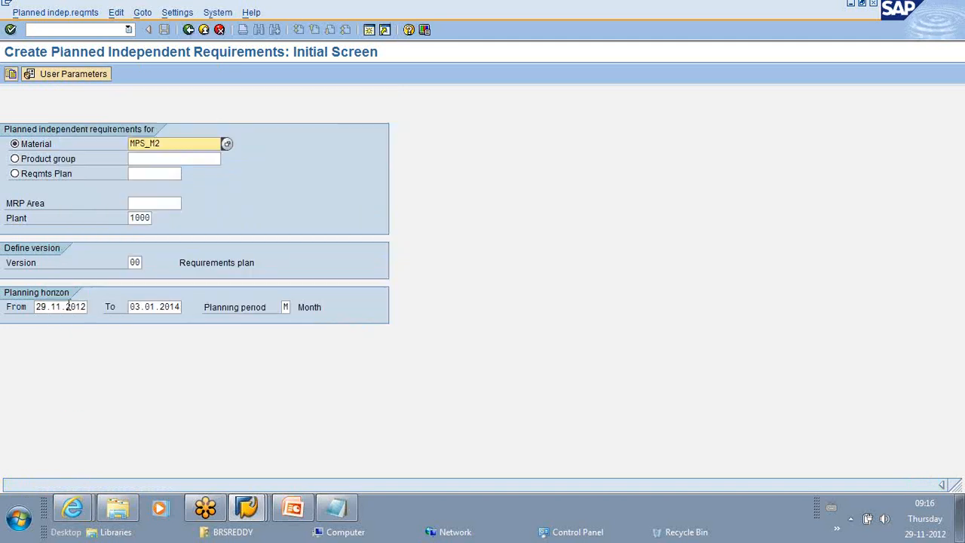
click(11, 30)
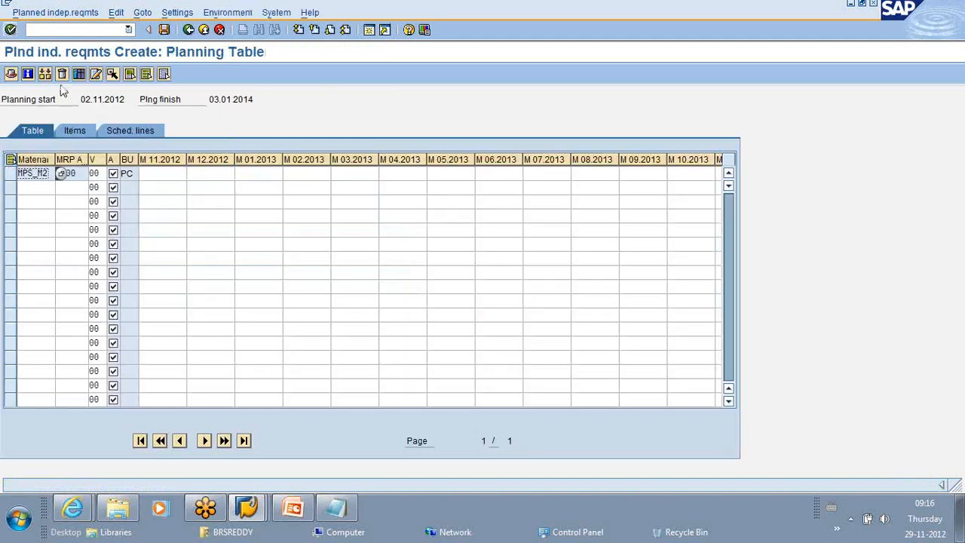
Enter planned requirements for MPS_M2 of 1000 for 11.2012, 2000 for 12.2012 and 3000 for 01.2013, and save them.
click(167, 175)
click(181, 185)
click(205, 173)
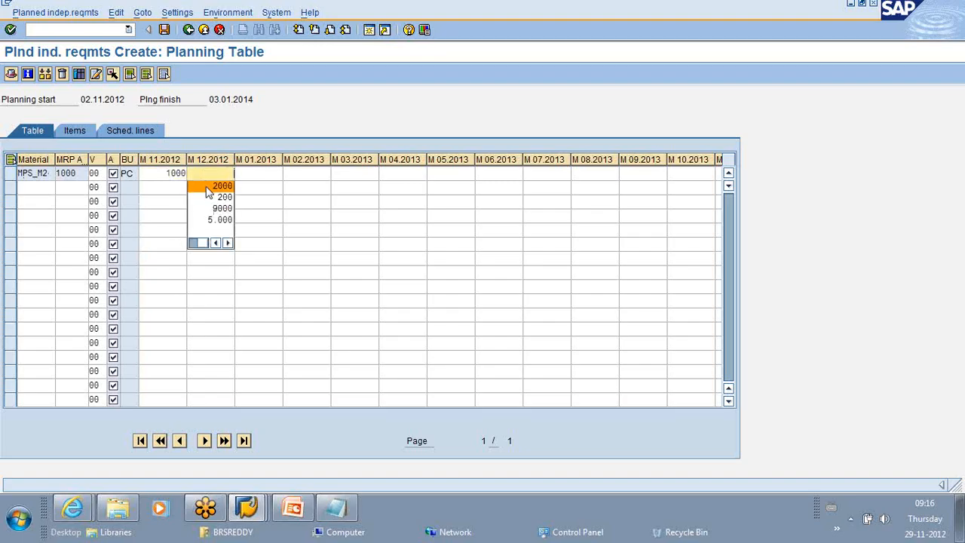
click(209, 186)
click(256, 173)
click(260, 186)
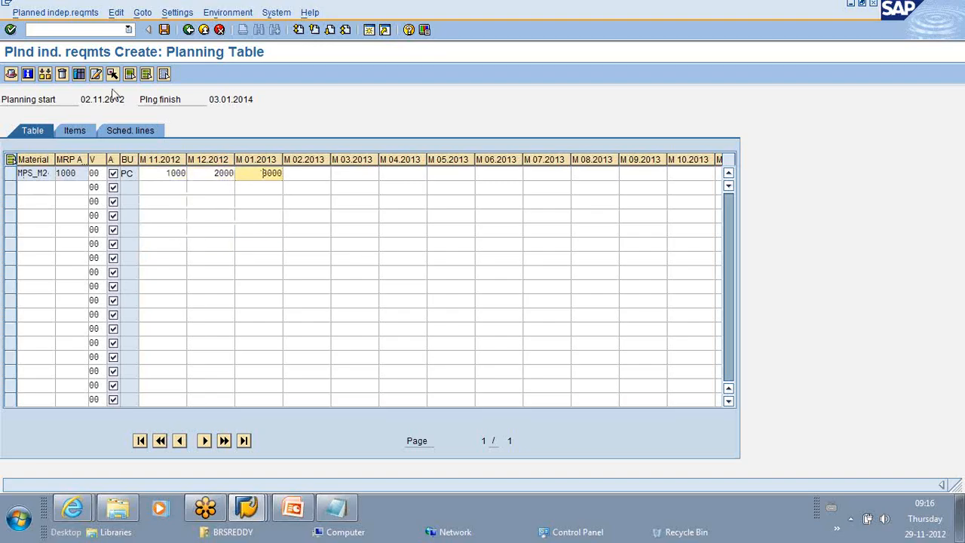
click(163, 30)
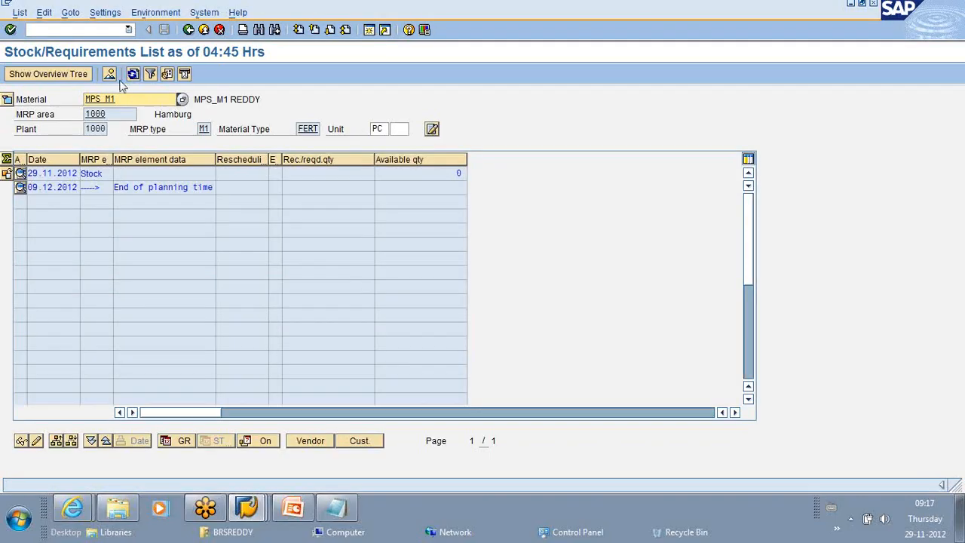
Refresh the stock/requirements list of MPS_M1, and refresh the one of MPS_M2 in the other session.
click(133, 75)
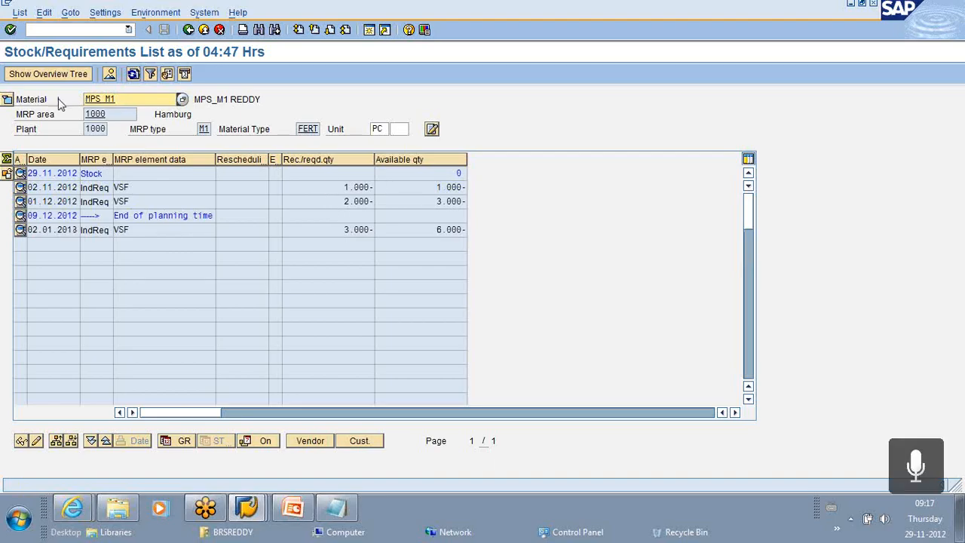
key(alt+Tab)
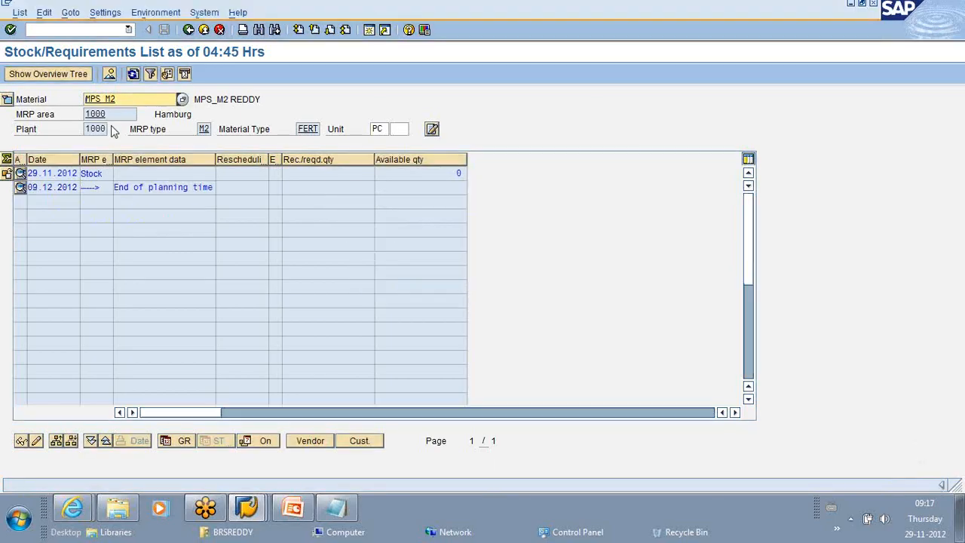
click(133, 73)
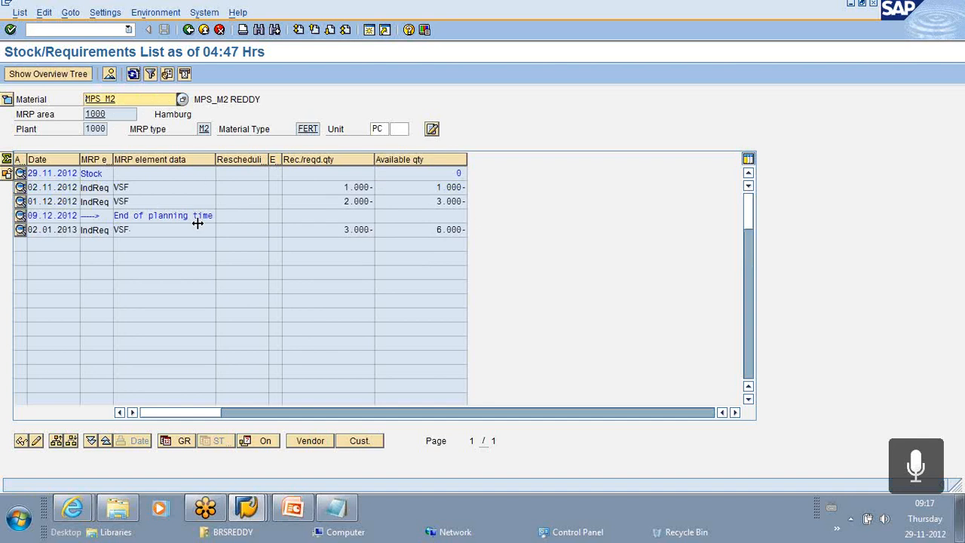
Try to run single-item, multi-level planning for MPS_M2 in plant 1000 with the MRP transaction, and return to SAP Easy Access.
click(43, 32)
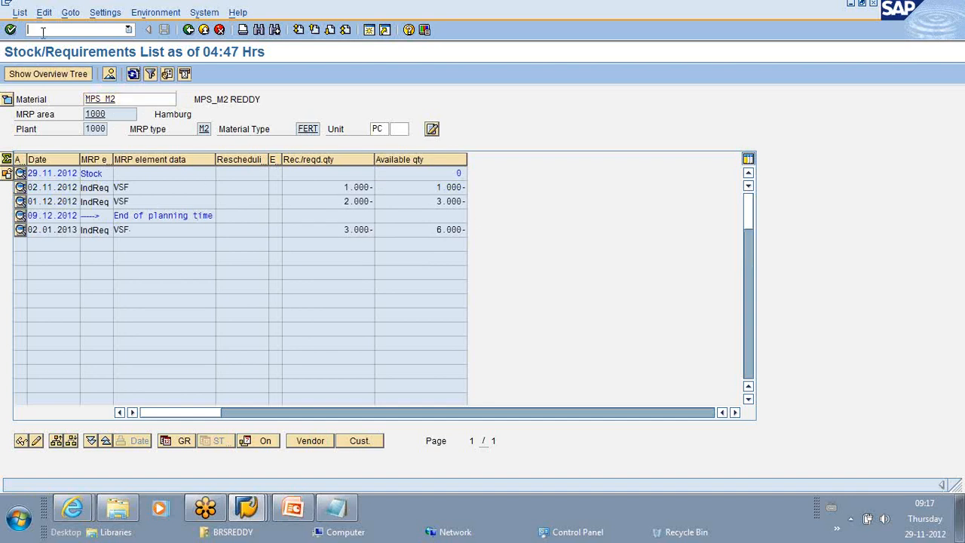
text(/N)
key(Return)
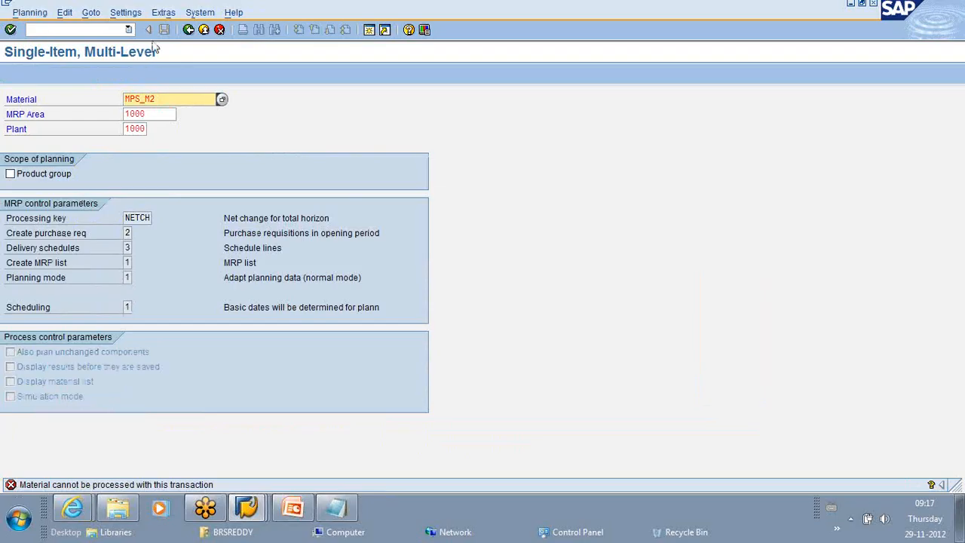
click(189, 29)
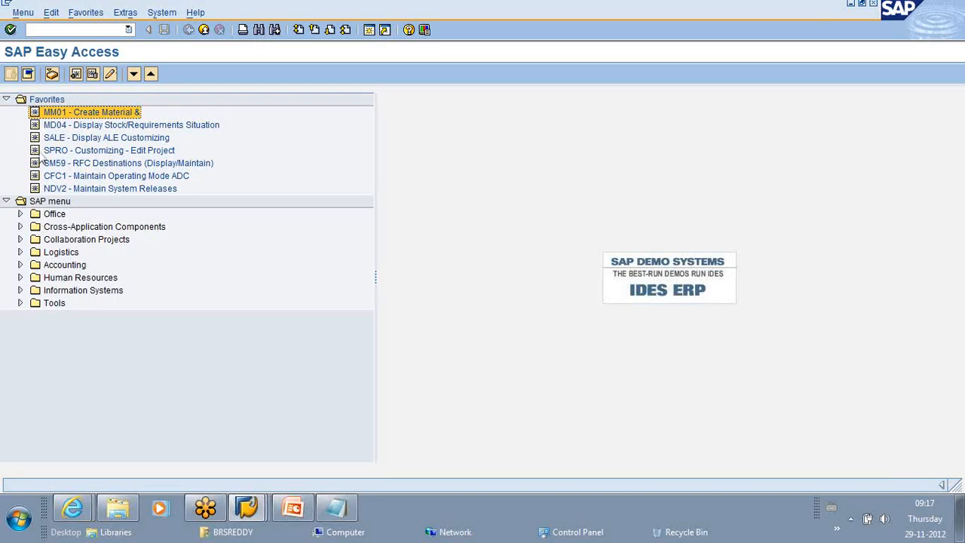
Start MD41 Single-Item, Multi-Level from the MPS folder under Logistics, Production, Production Planning.
click(20, 252)
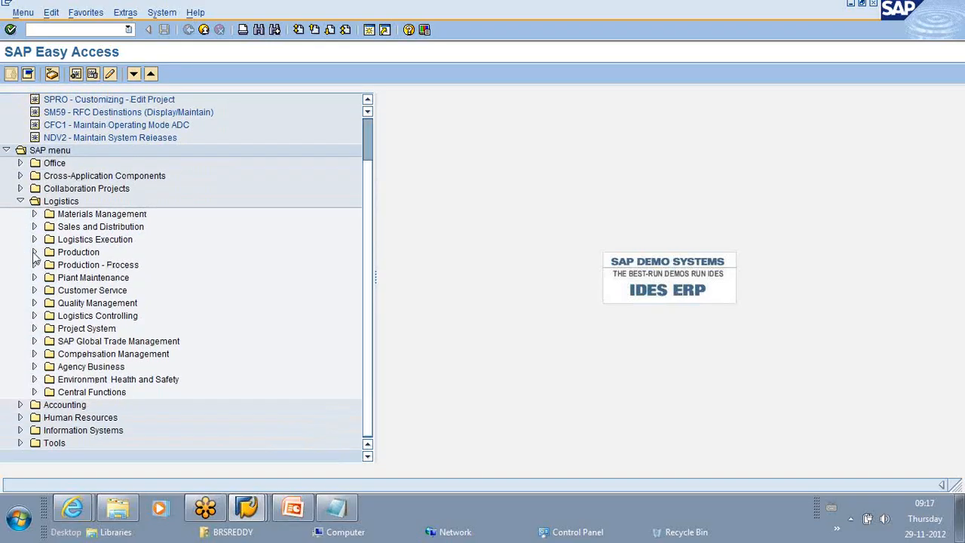
click(33, 252)
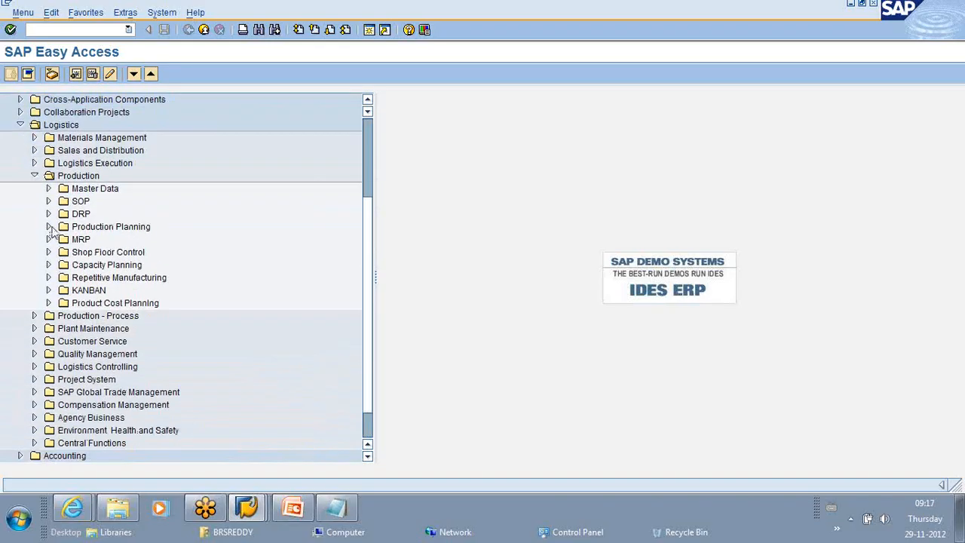
click(49, 227)
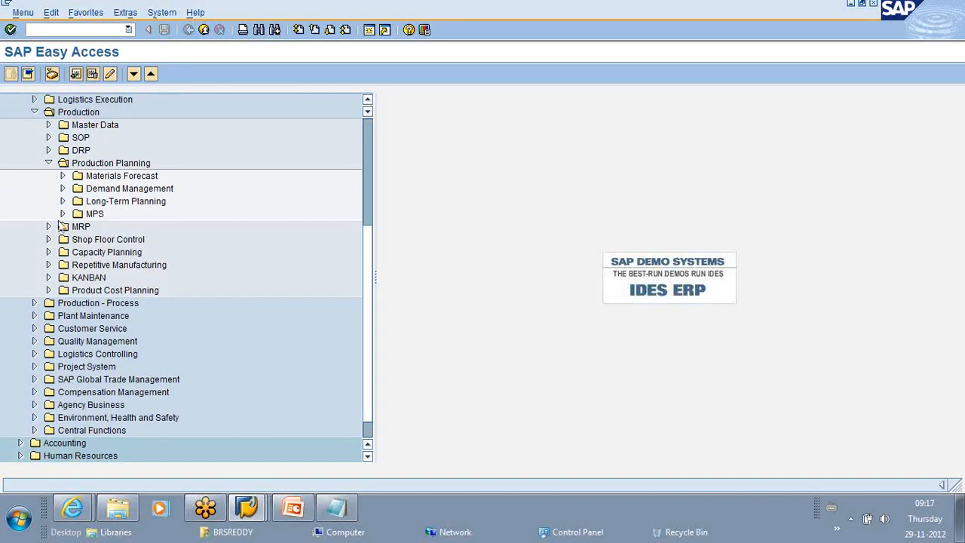
click(62, 214)
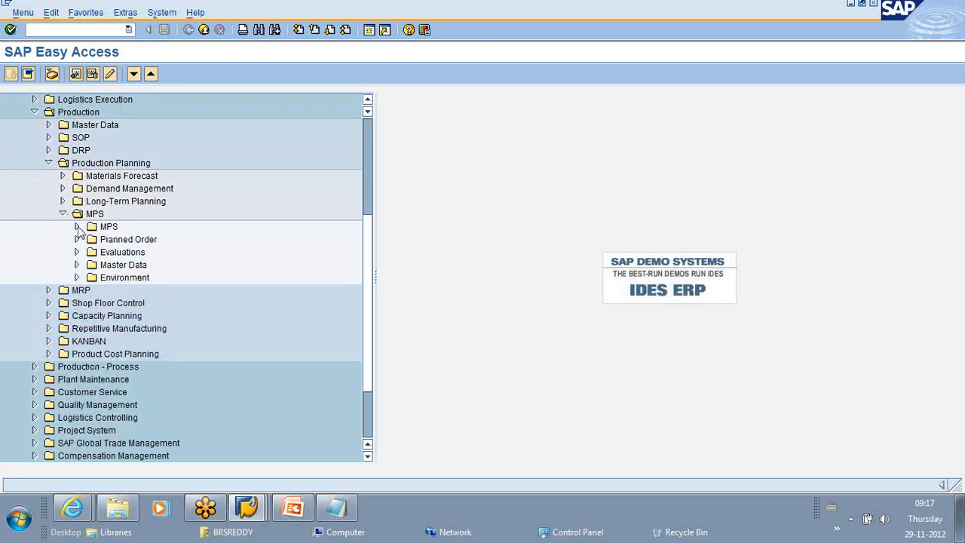
click(77, 226)
click(114, 254)
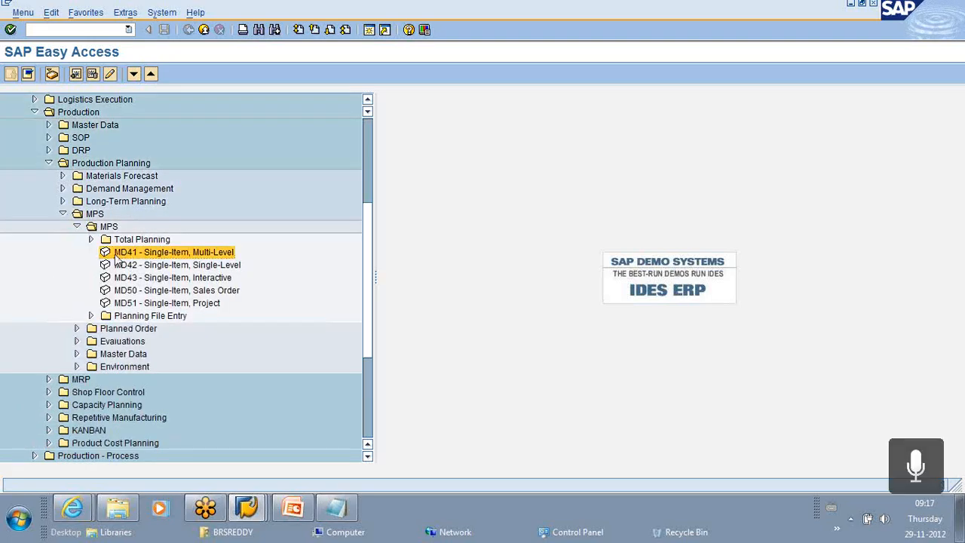
double_click(117, 255)
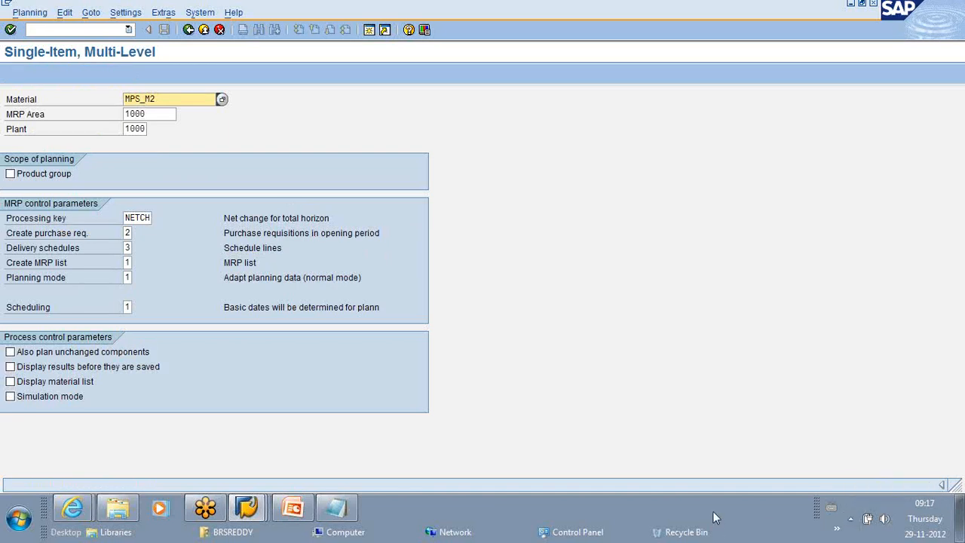
Display the transaction code in the status bar and execute the MPS run for MPS_M2 in plant 1000 with processing key NETCH.
click(941, 486)
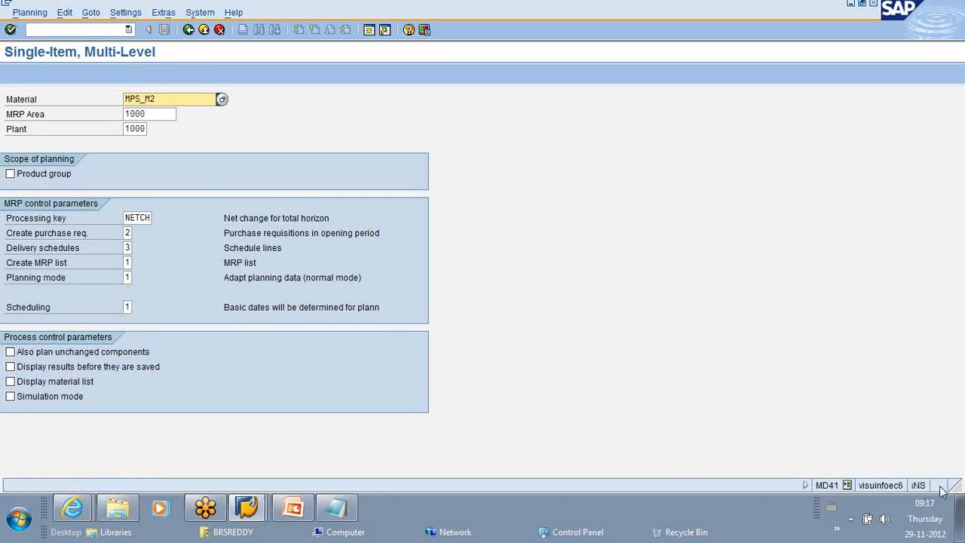
click(849, 485)
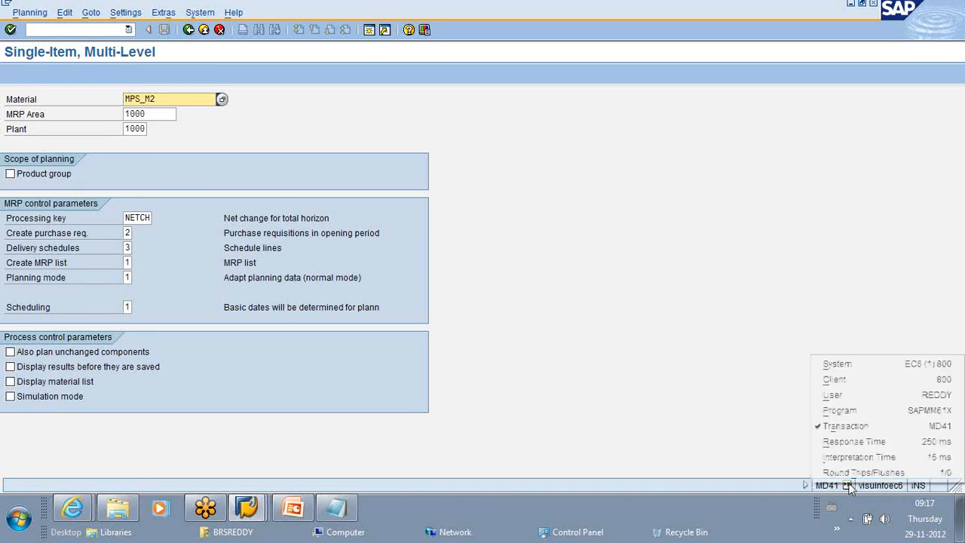
click(892, 426)
key(Return)
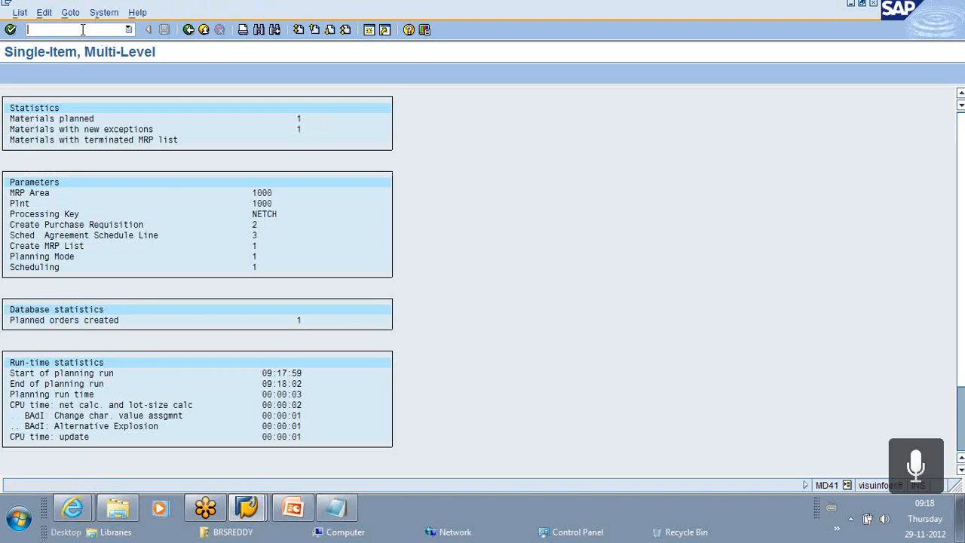
Restart MD41 and execute the single-item, multi-level MPS run for material MPS_M1 in plant 1000.
text(MD41)
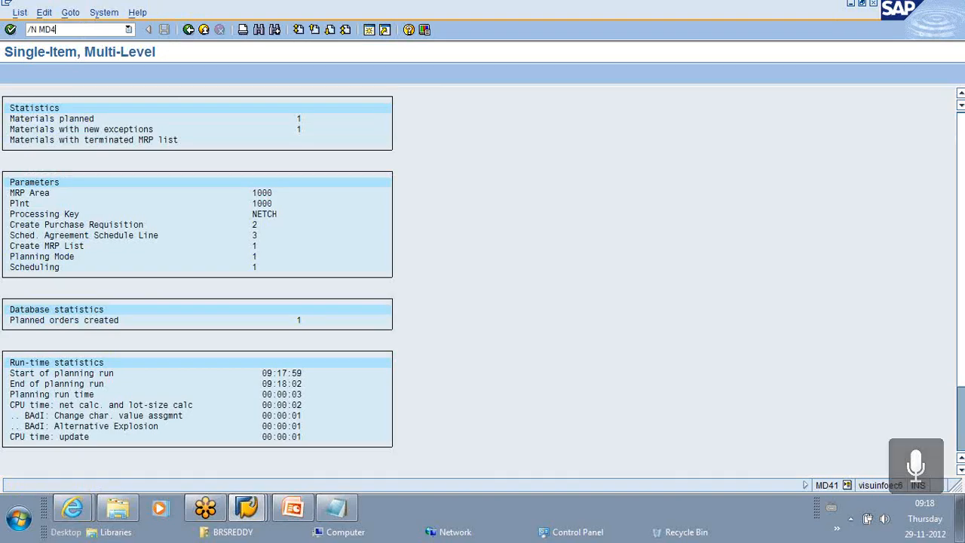
key(Return)
click(178, 99)
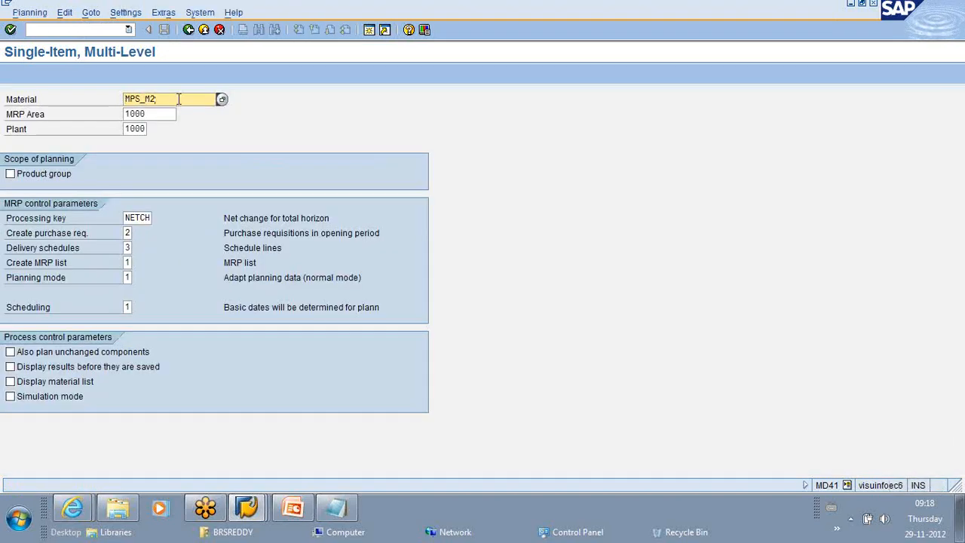
key(BackSpace)
text(1)
key(Return)
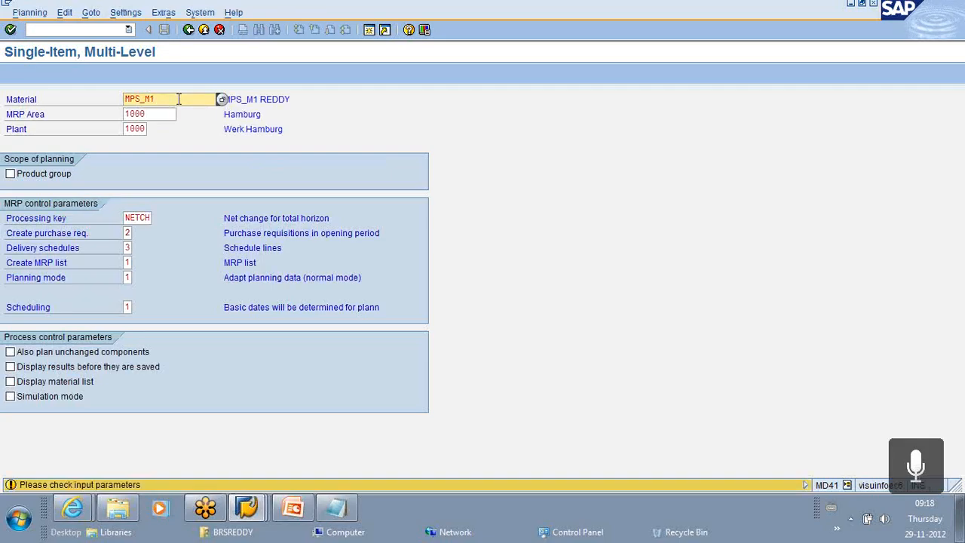
key(Return)
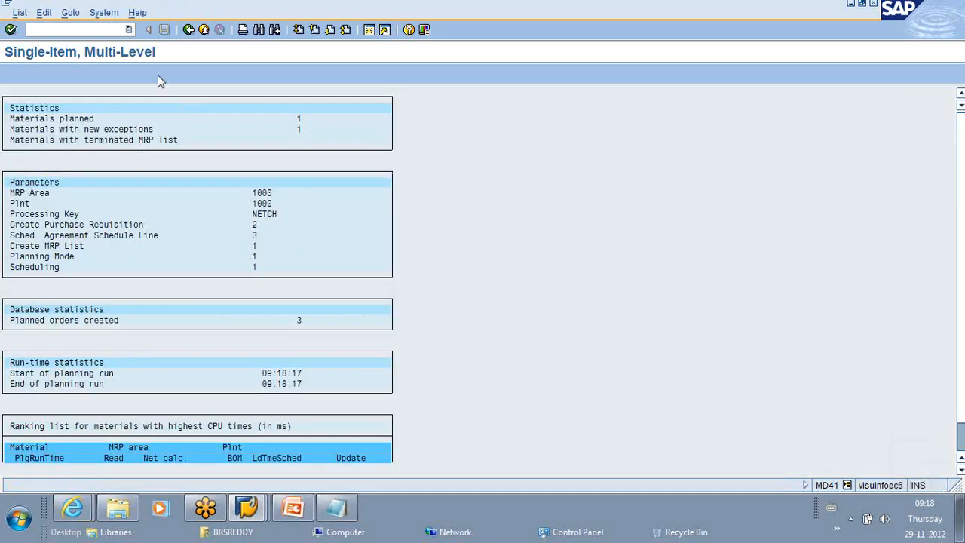
Run transaction /N MD04 and display the stock/requirements list for MPS_M1 after the planning run.
click(89, 27)
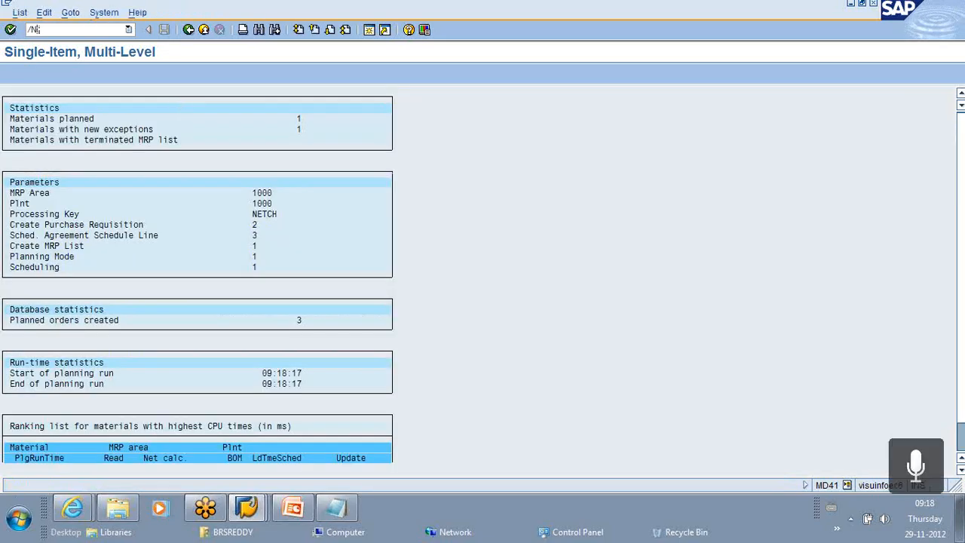
text(/N MD04)
key(Return)
key(Return)
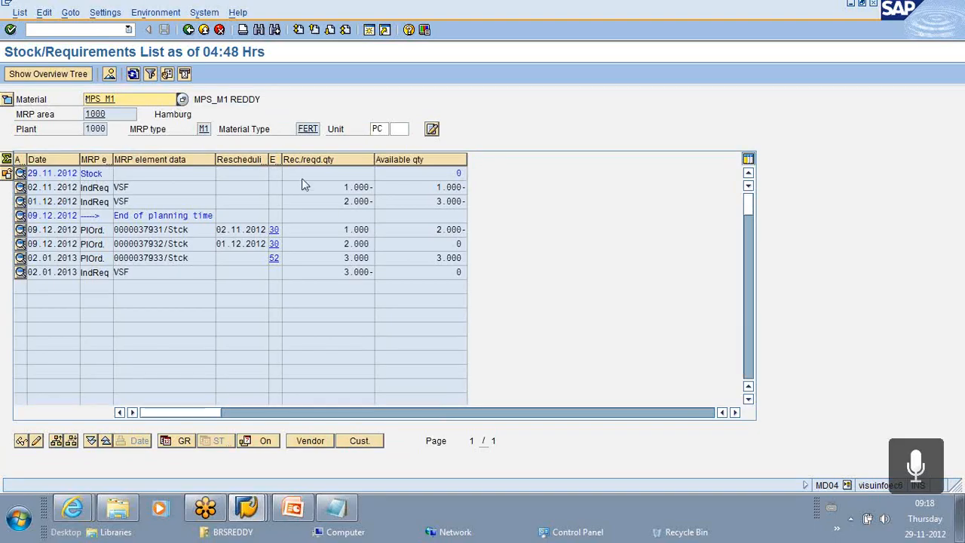
Run transaction /N MM02 and open only the MRP 1 view of material MPS_M1 for plant 1000 and storage location 0005.
click(47, 30)
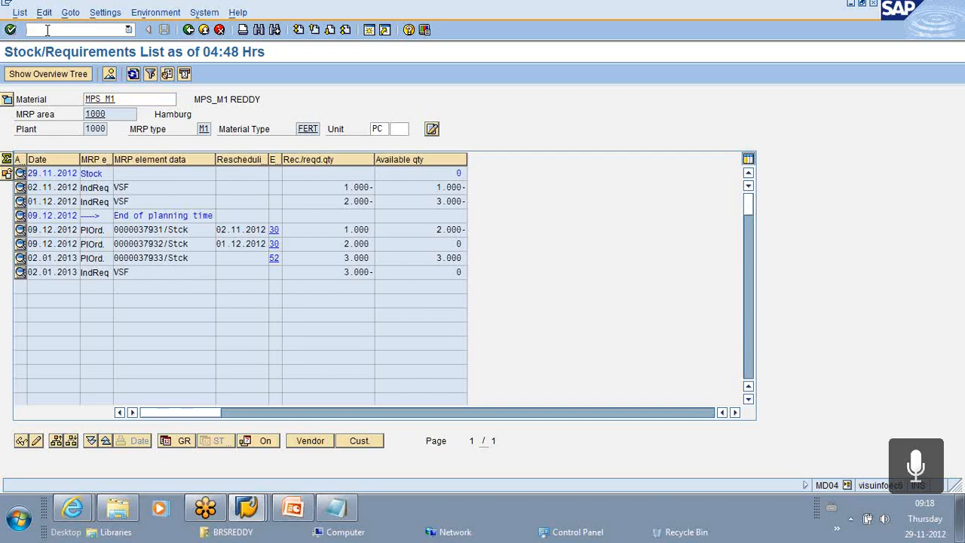
text(/N MM0)
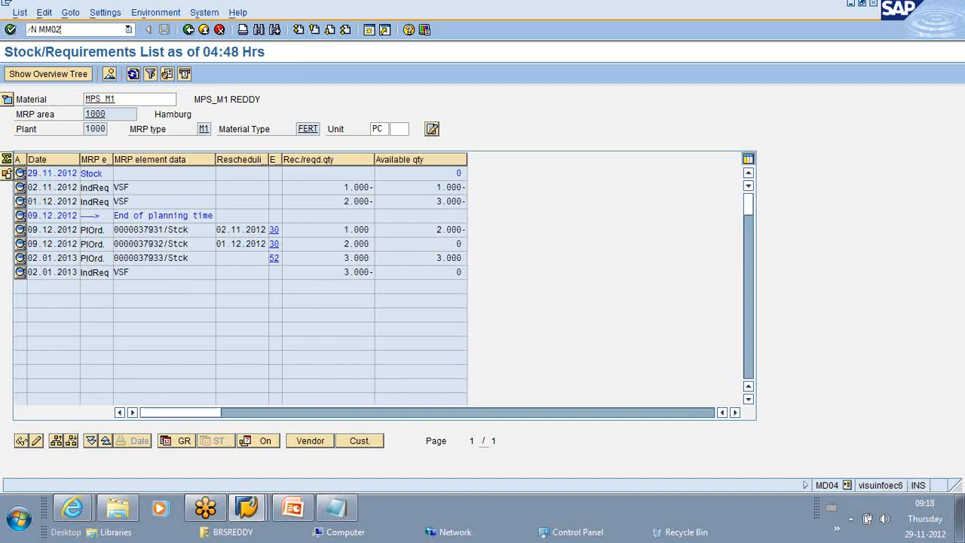
text(2)
key(Return)
key(Return)
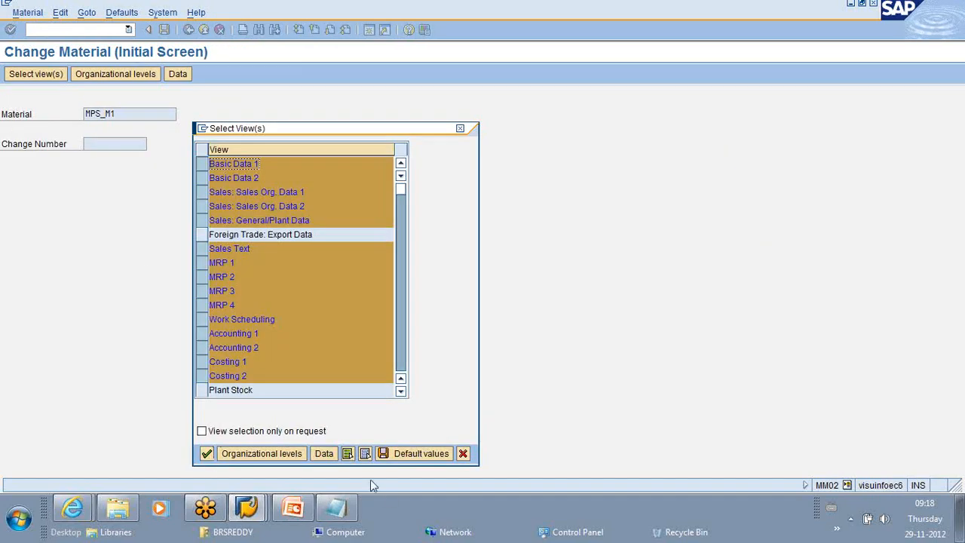
click(365, 453)
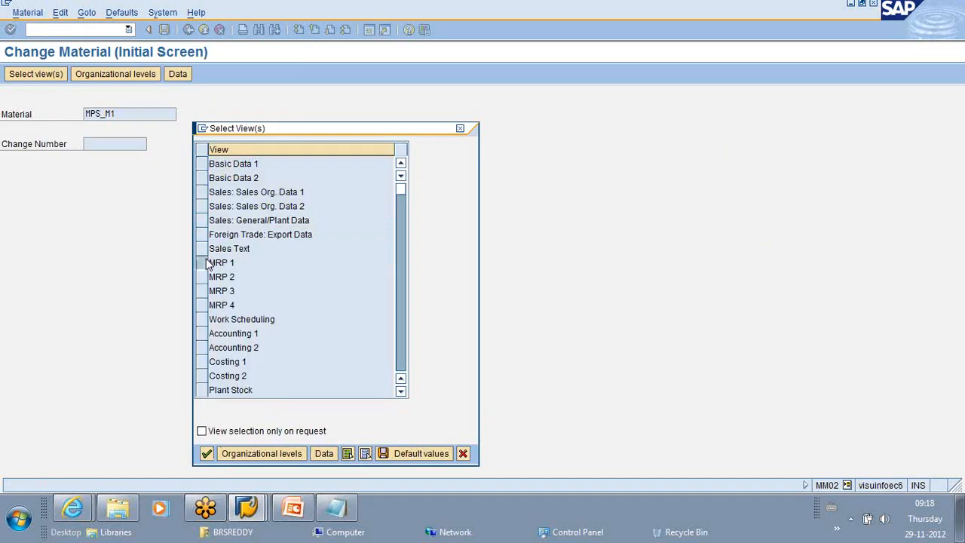
click(209, 264)
click(206, 453)
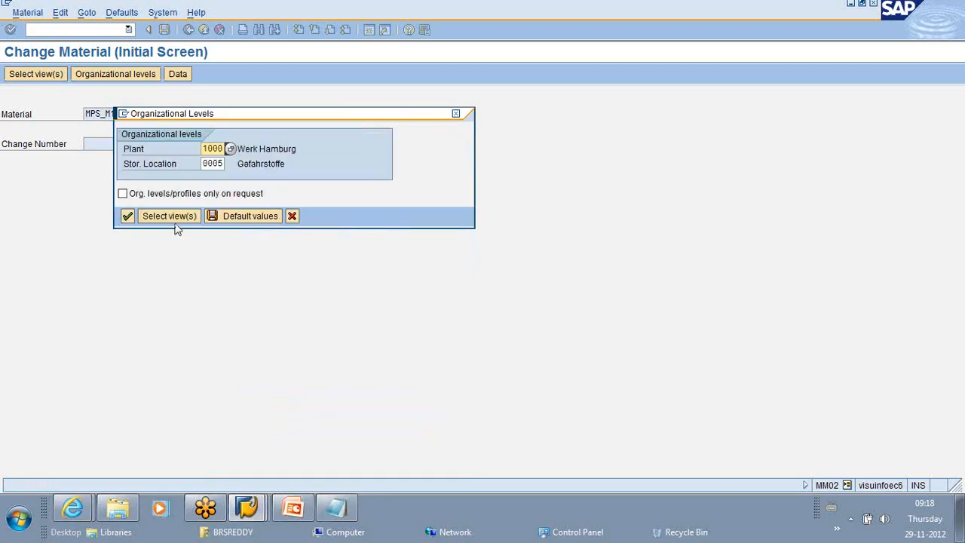
click(127, 217)
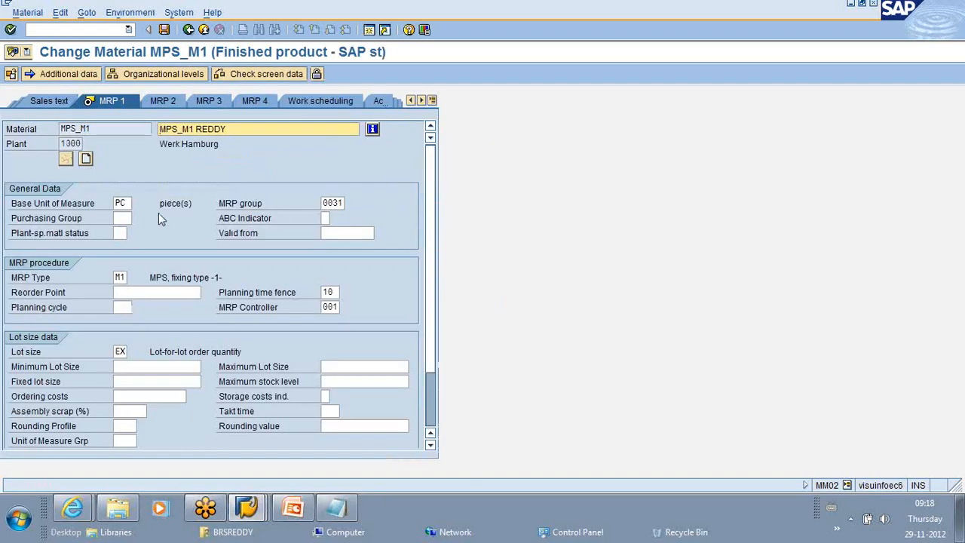
Set the planning time fence of MPS_M1 to 15 and save the material.
click(330, 292)
key(BackSpace)
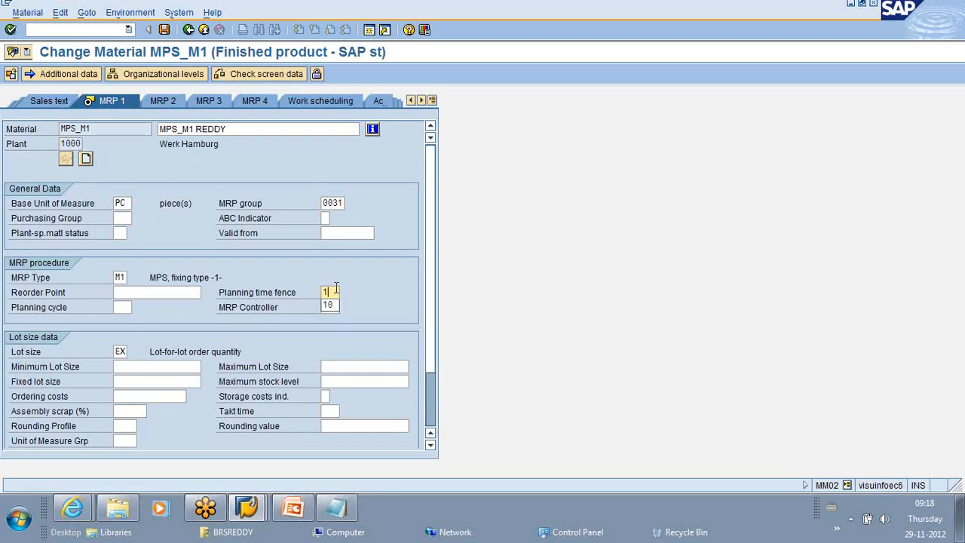
text(5)
click(166, 30)
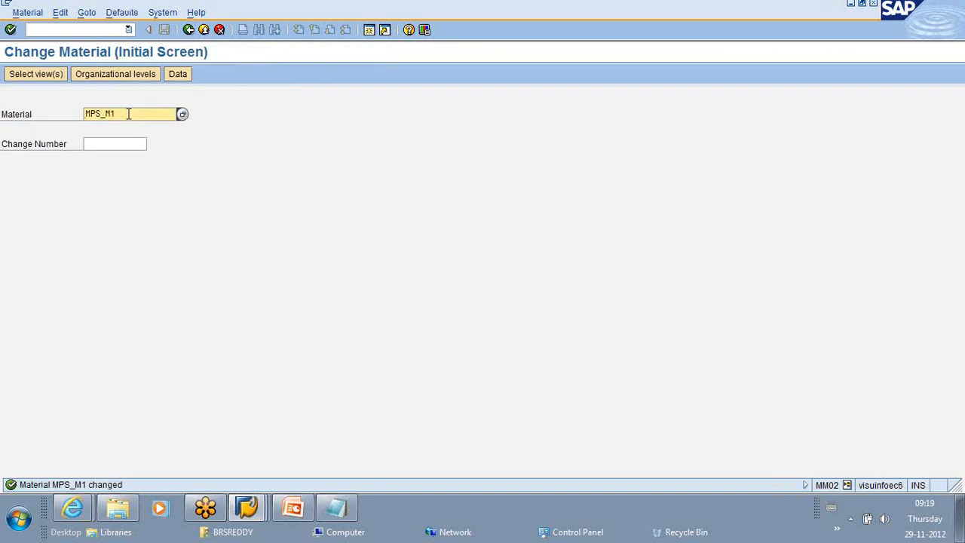
Open only the MRP 1 view of material MPS_M2 for plant 1000 and storage location 0005.
key(BackSpace)
text(2)
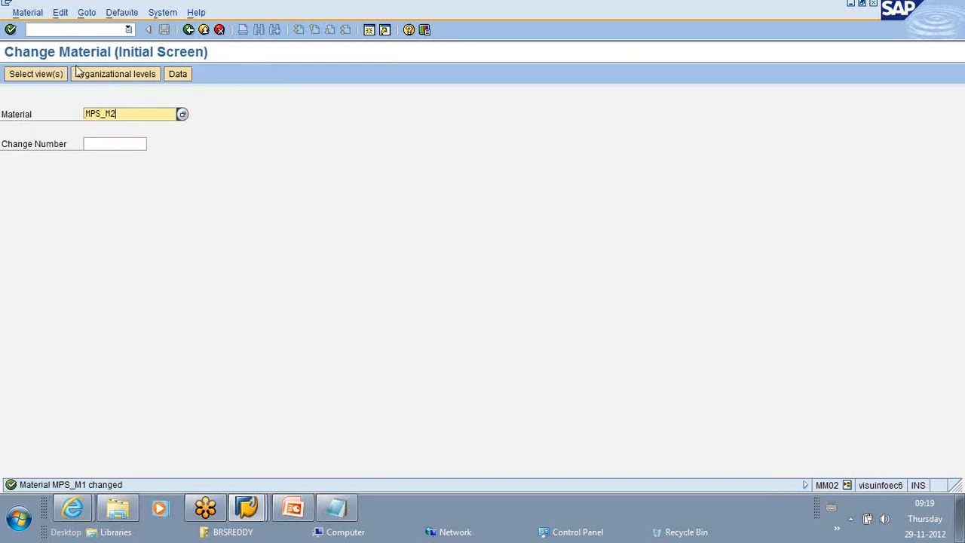
click(10, 30)
click(365, 453)
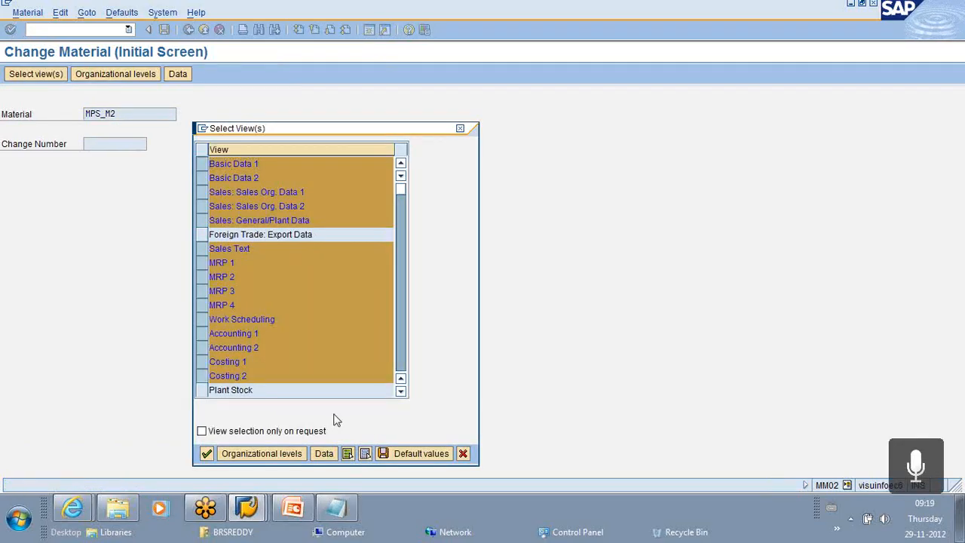
click(203, 263)
click(207, 453)
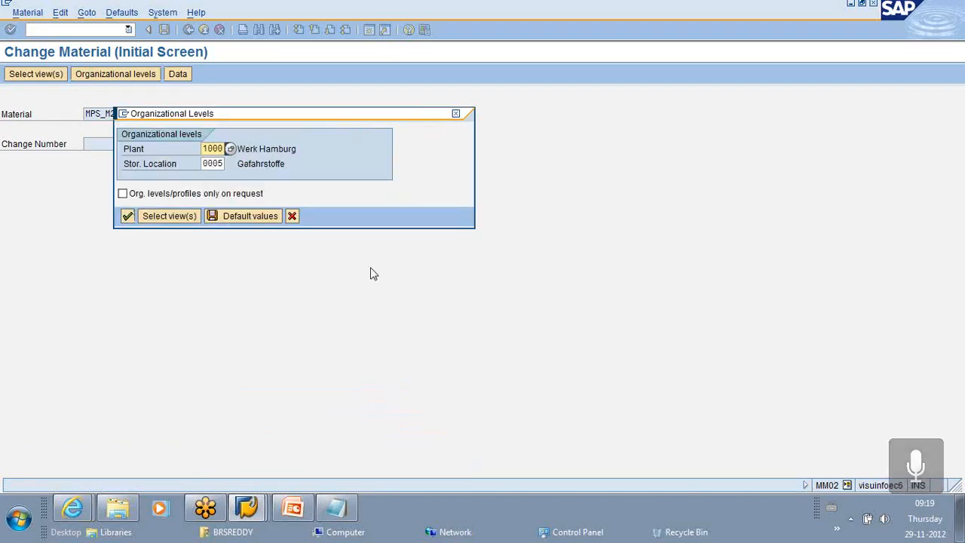
key(Return)
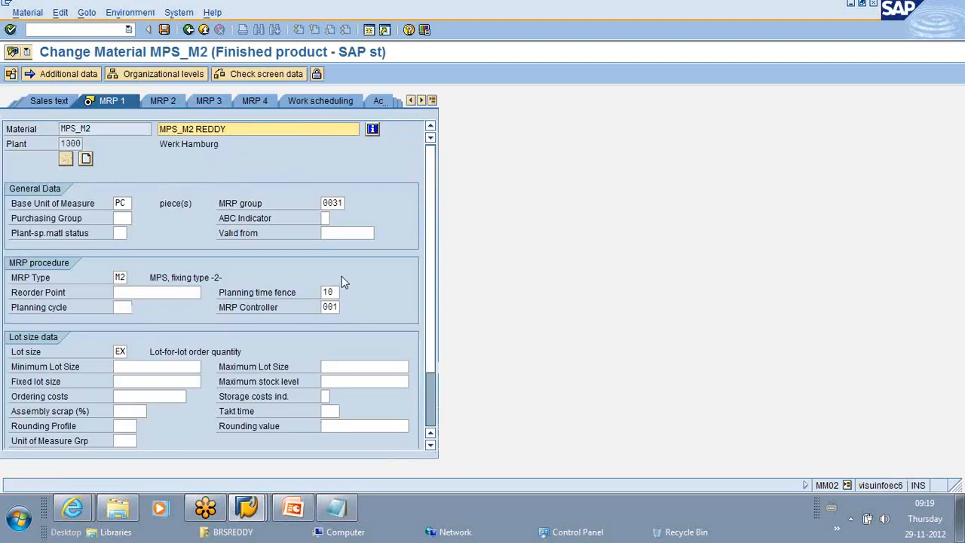
Set the planning time fence of MPS_M2 to 15 and save the material.
click(332, 292)
text(1)
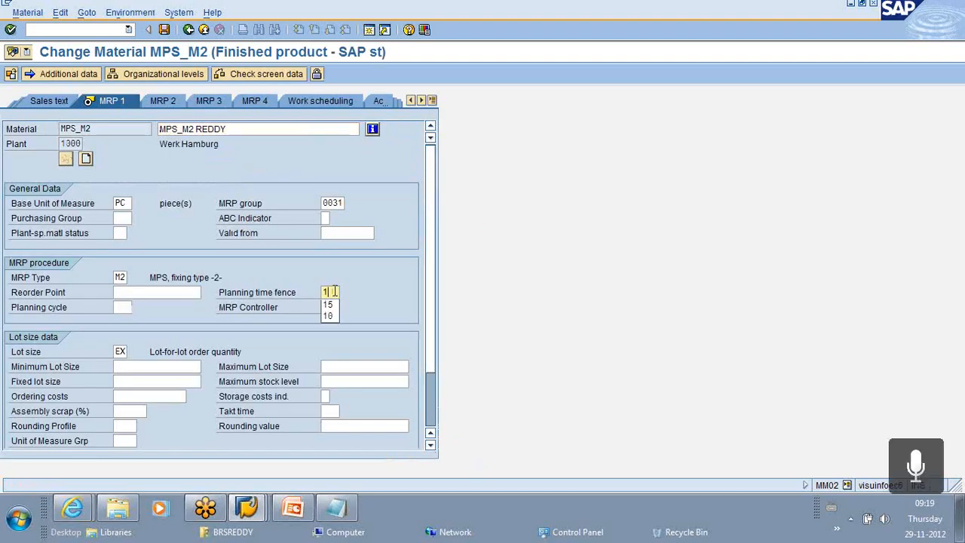
click(328, 303)
click(164, 30)
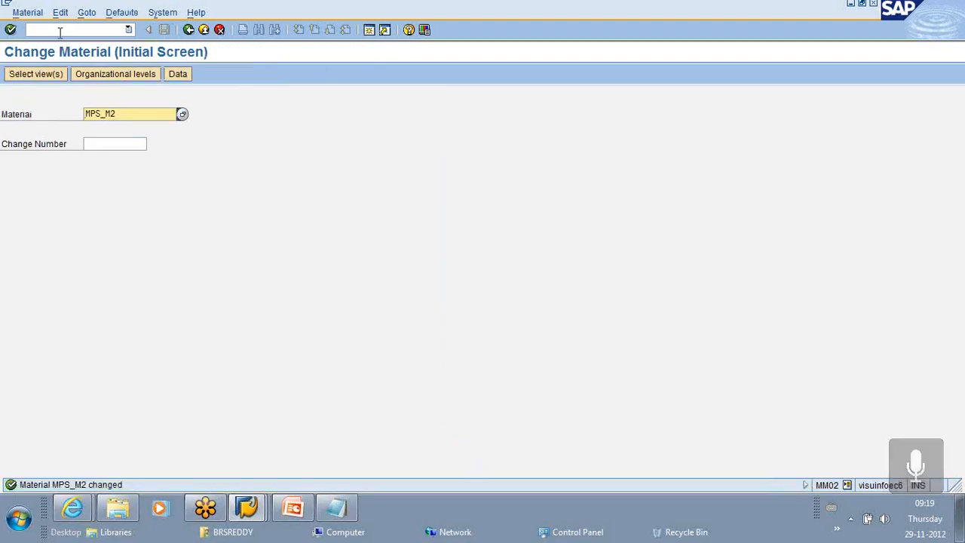
Run transaction /N MD04 and display the stock/requirements list for MPS_M2.
click(64, 30)
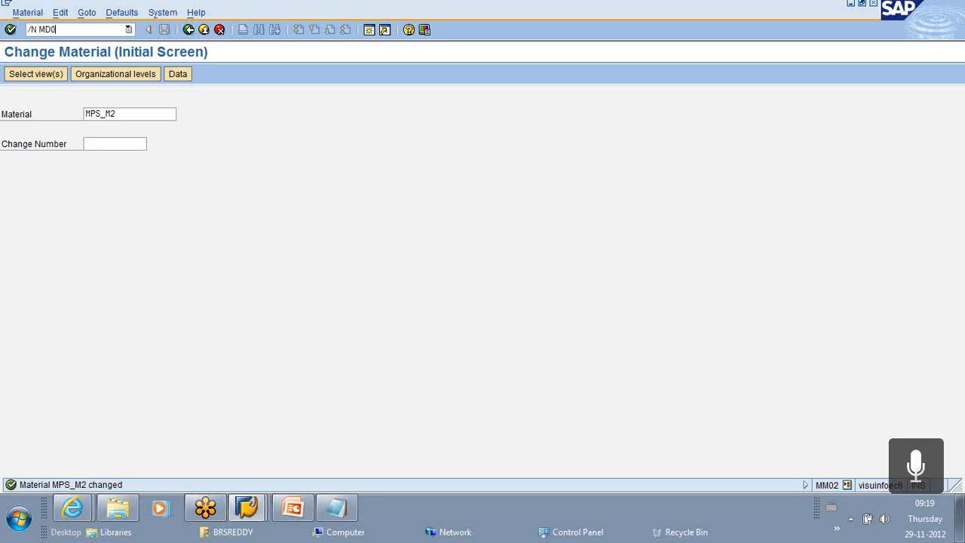
text(/N MD04)
key(Return)
key(Return)
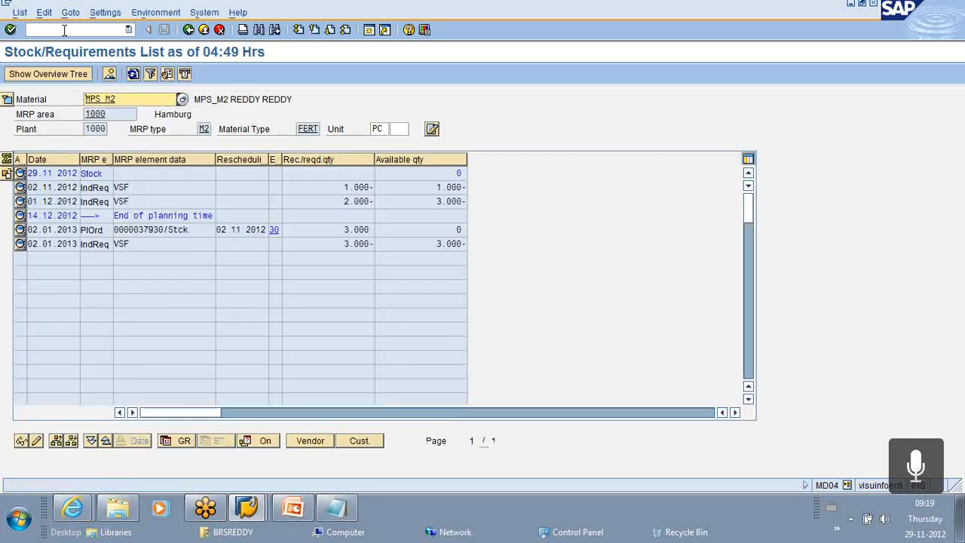
Refresh the list and display the stock/requirements list for MPS_M1 in its place.
click(133, 74)
click(123, 99)
key(BackSpace)
text(1)
key(Return)
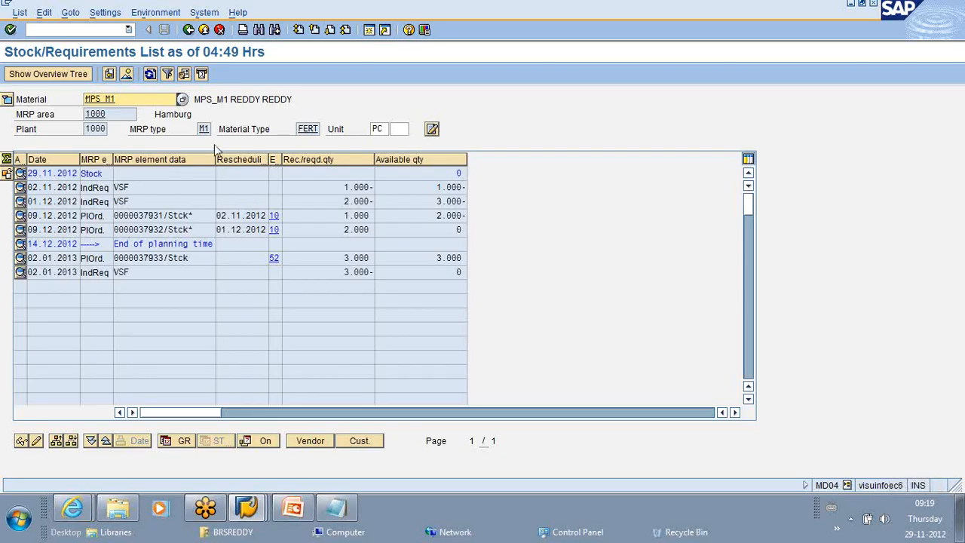
Refresh the MPS_M1 stock/requirements list in the other SAP session and return to the MD04 session.
key(alt+Tab)
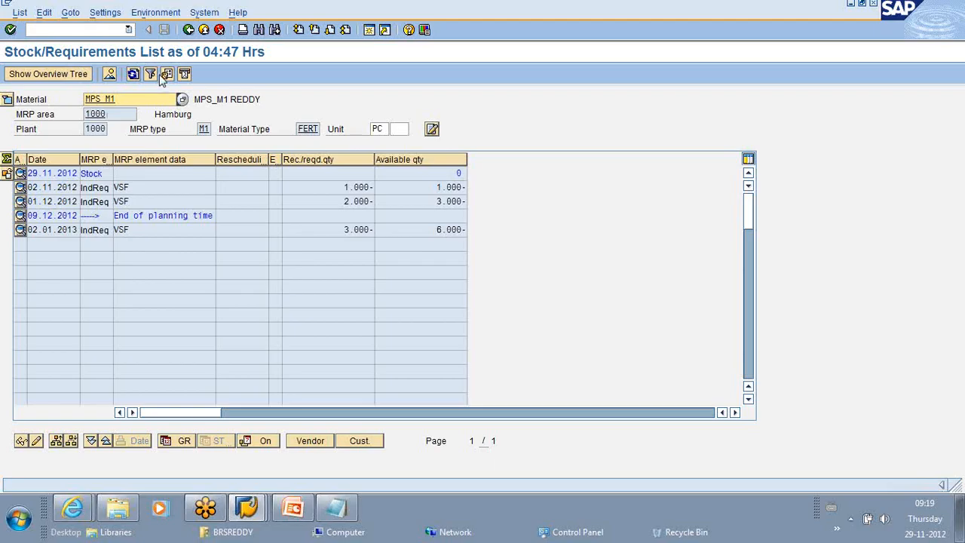
click(134, 74)
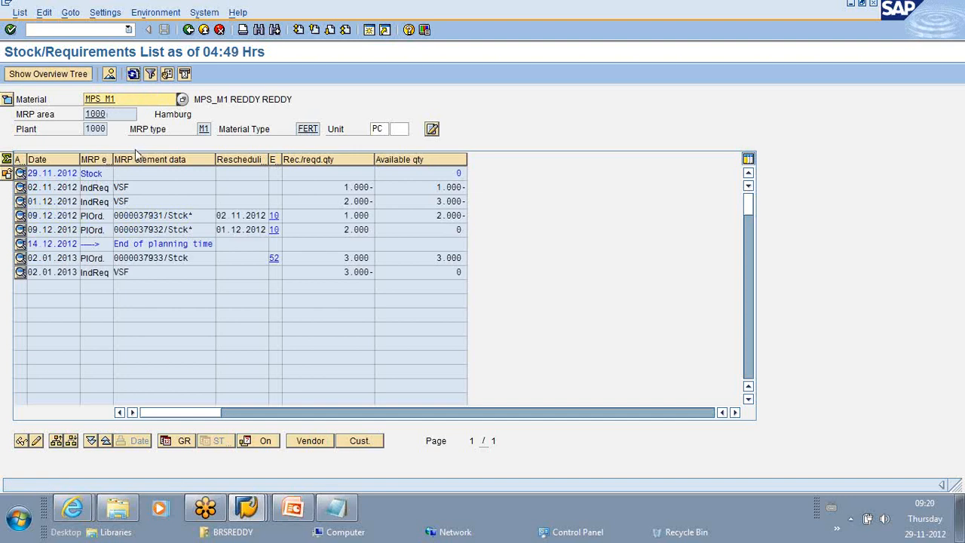
key(alt+Tab)
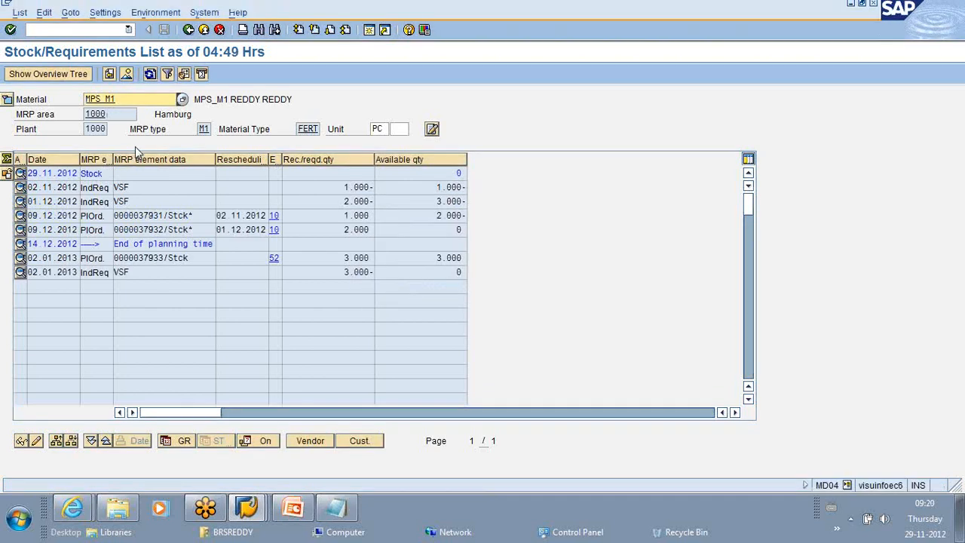
Change the displayed material to MPS_M2 and refresh its stock/requirements list.
text(2)
key(Return)
click(150, 74)
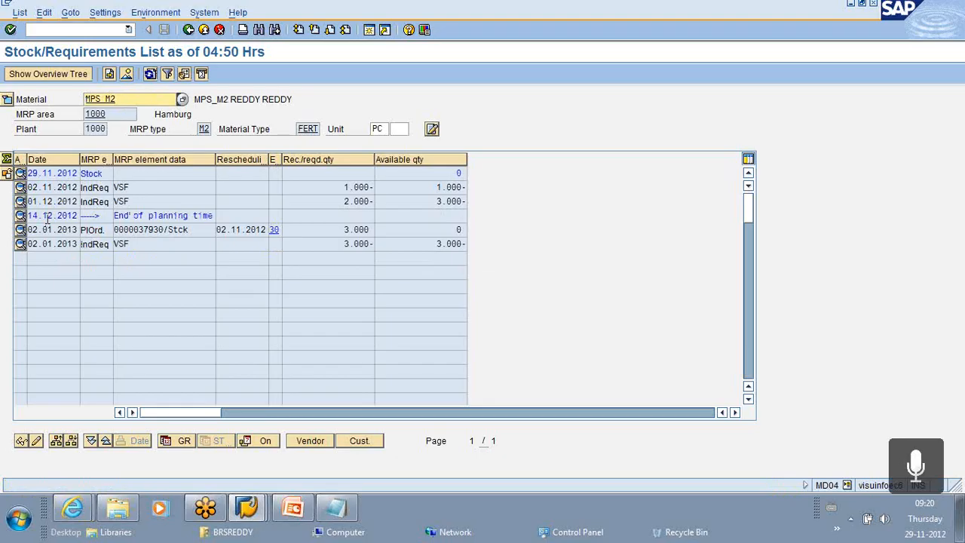
Run transaction MM02 for material MPS_M2 and clear all preselected views in the view selection.
click(66, 31)
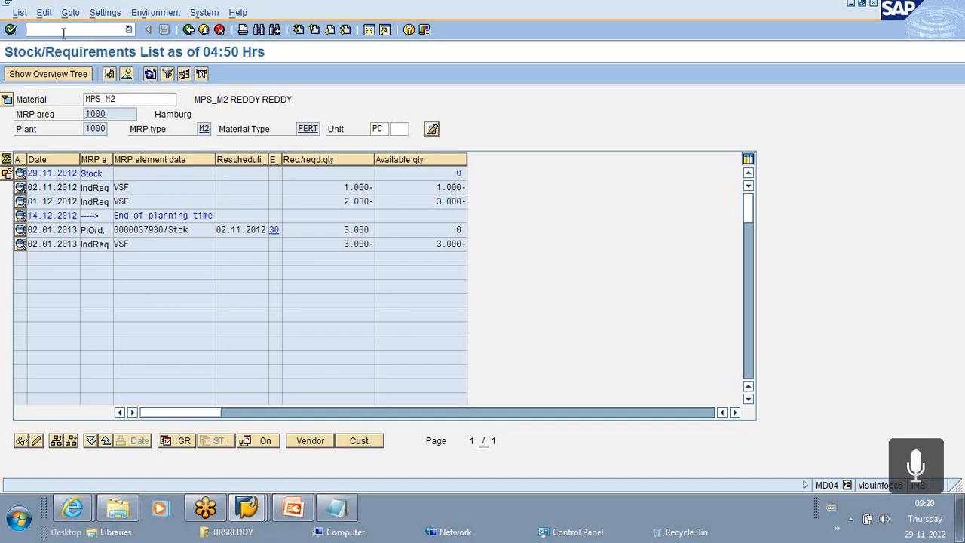
text(MM02)
key(Return)
key(Return)
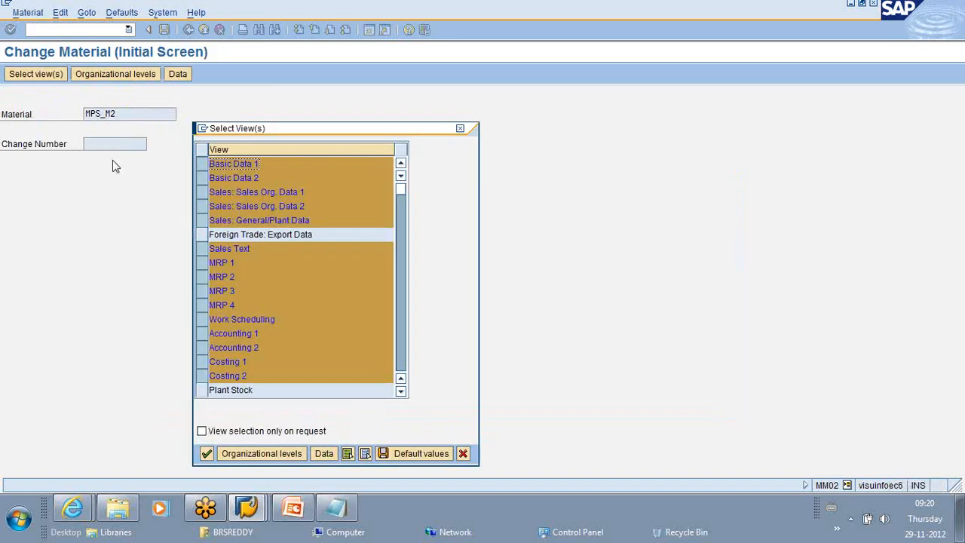
click(202, 263)
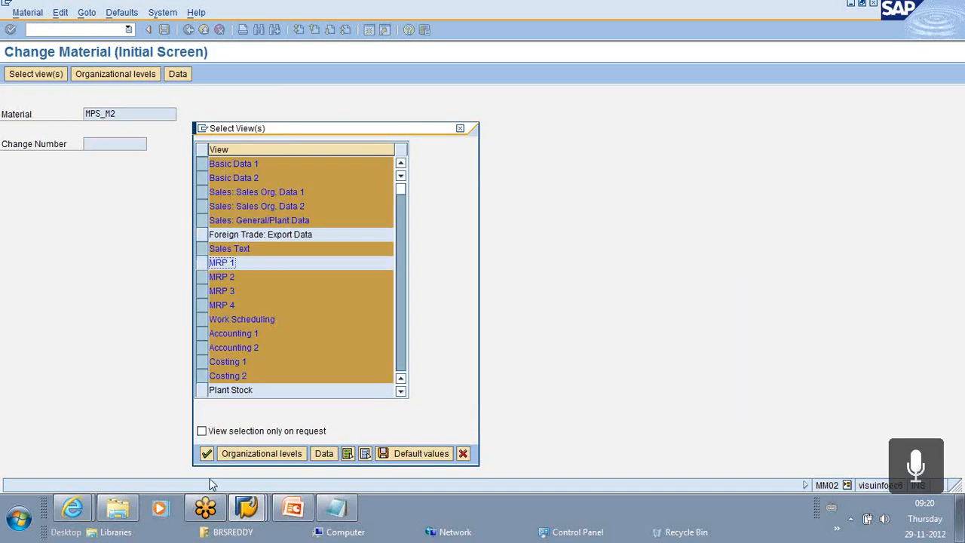
click(365, 453)
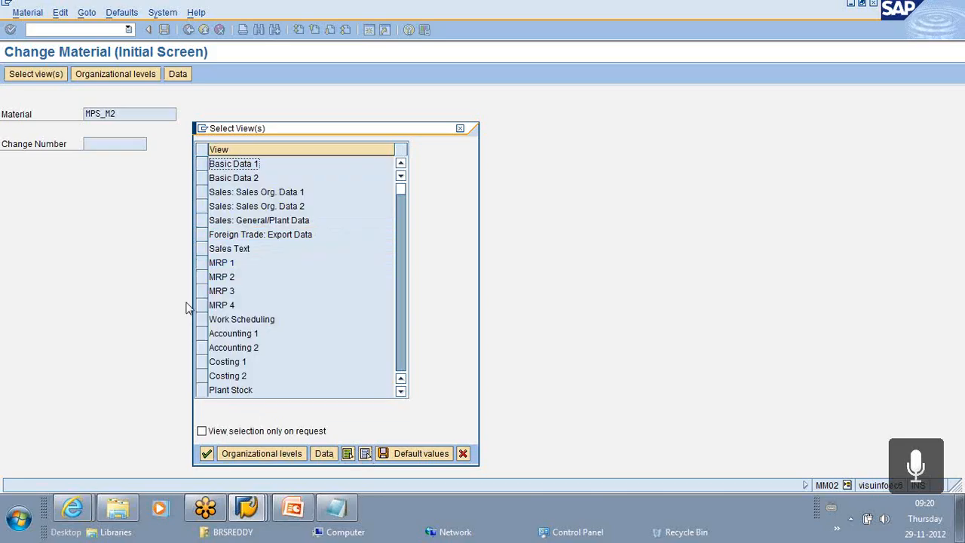
In the MRP 1 view of MPS_M2 for plant 1000, set the planning time fence to 5 and save the material.
click(202, 263)
click(207, 453)
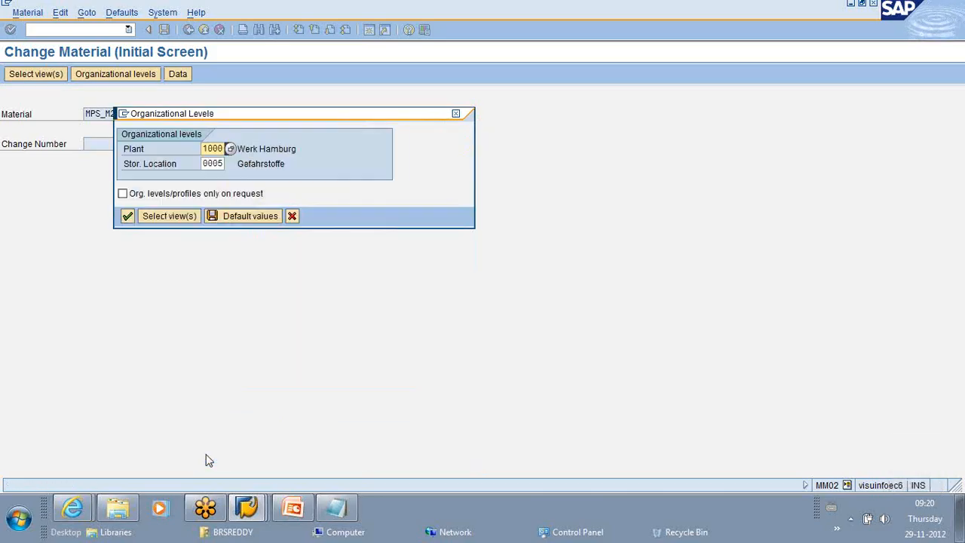
click(128, 217)
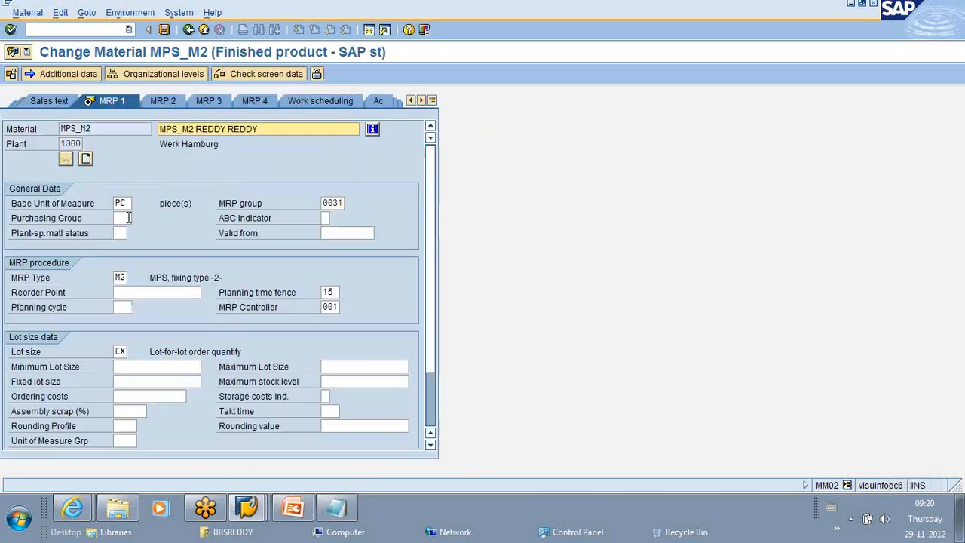
click(329, 292)
key(BackSpace)
key(BackSpace)
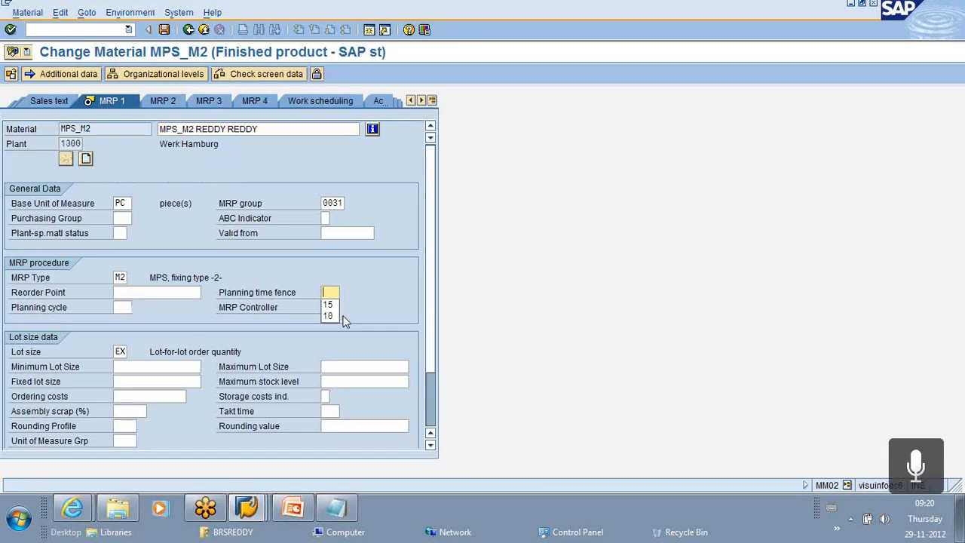
text(5)
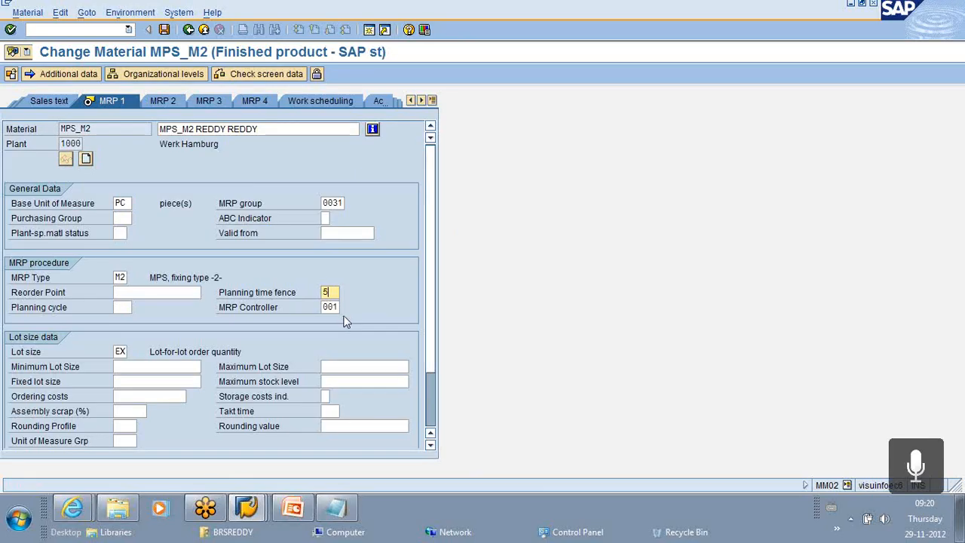
click(164, 29)
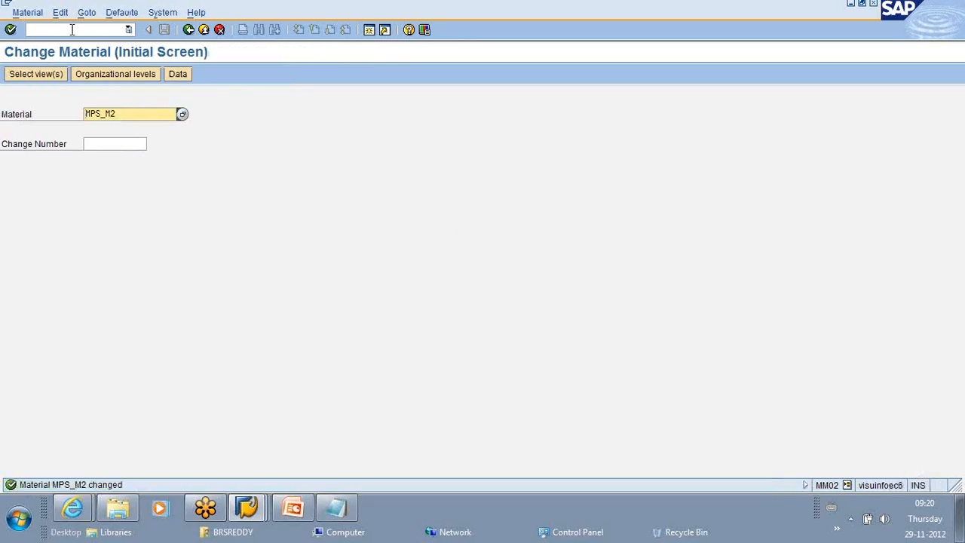
Display the stock/requirements list of MPS_M2 in plant 1000 with transaction MD04.
click(72, 30)
text(/N MD0)
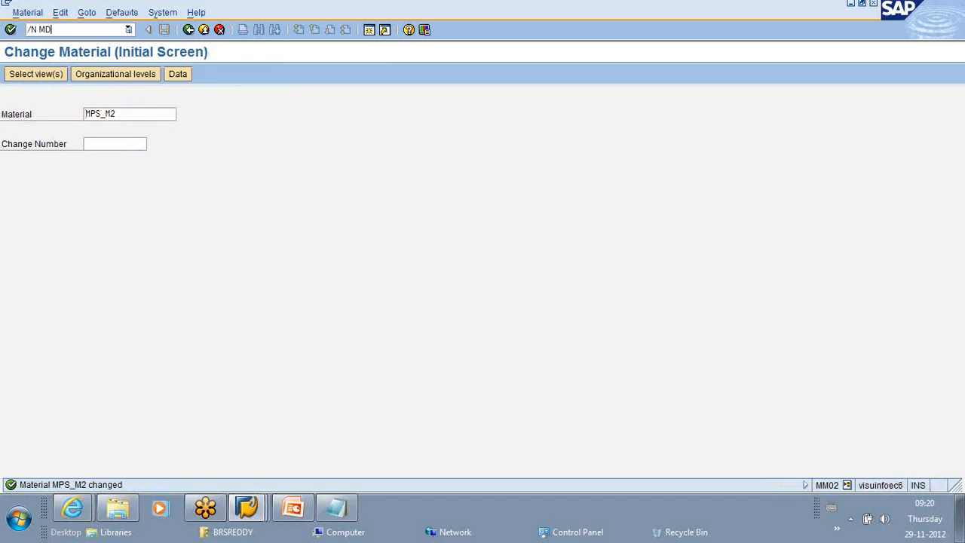
text(4)
key(Return)
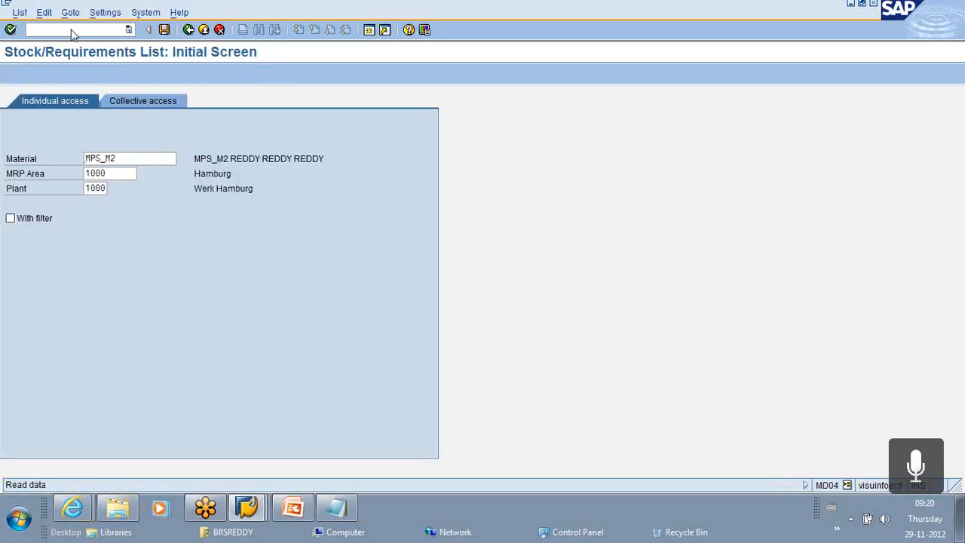
key(Return)
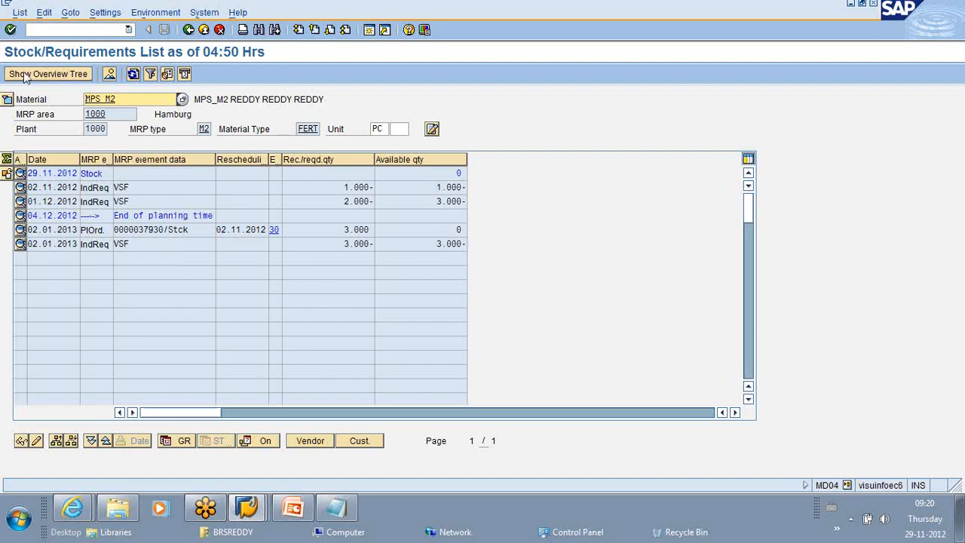
Open MPS_M2 for change in transaction MM02 with only the MRP 1 view selected for plant 1000.
click(38, 28)
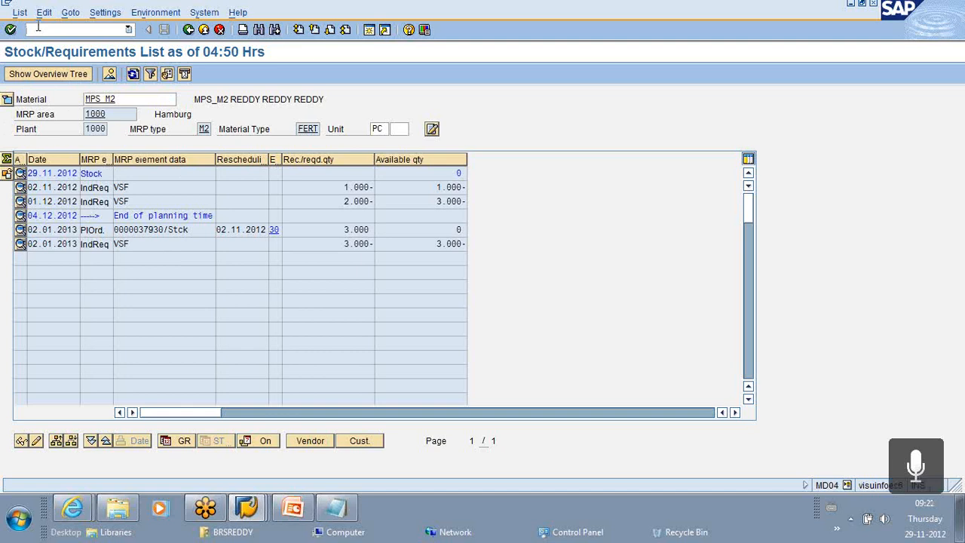
text(/NMM02)
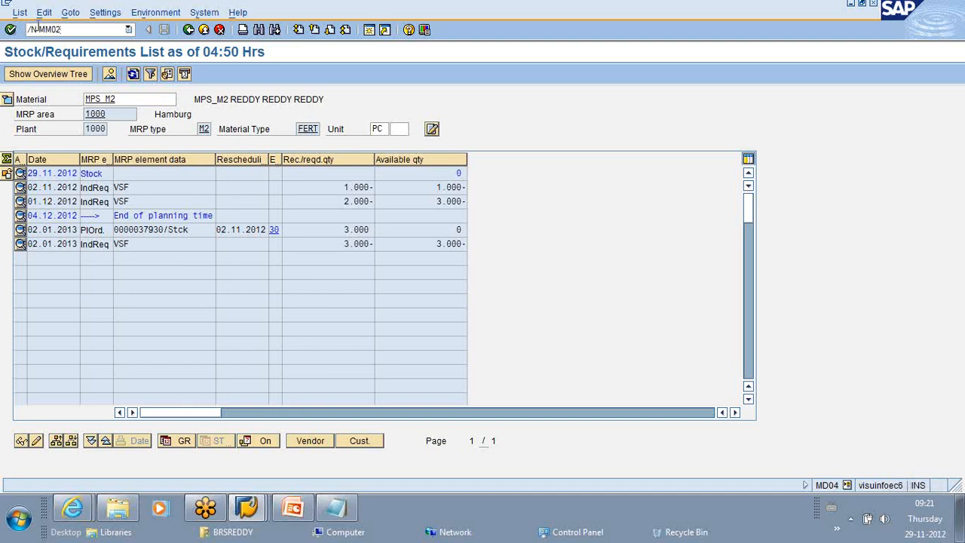
key(Return)
key(Return)
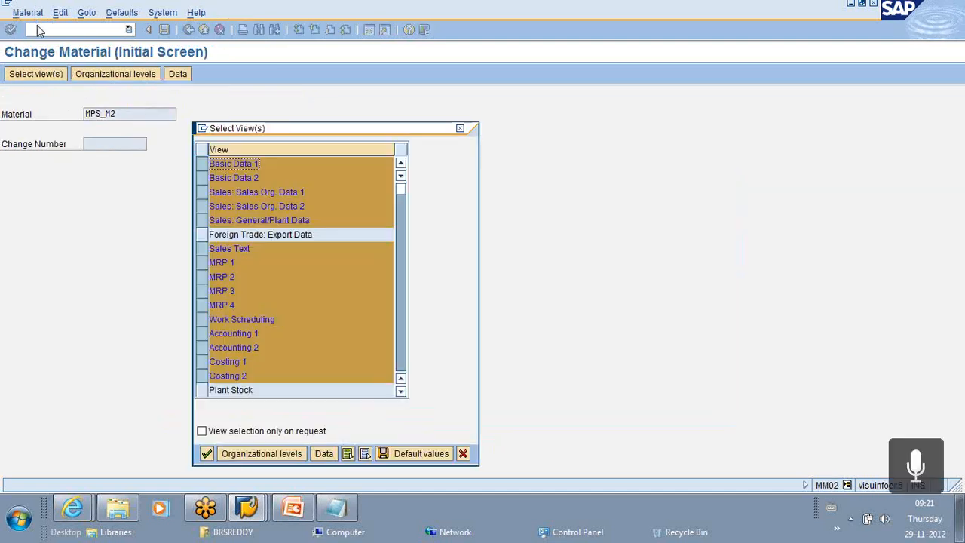
click(200, 264)
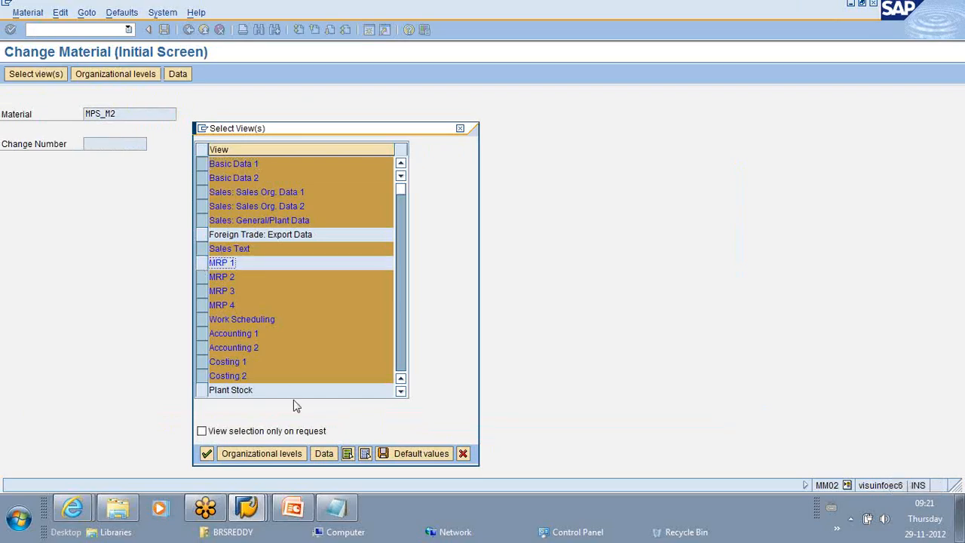
click(365, 454)
click(200, 264)
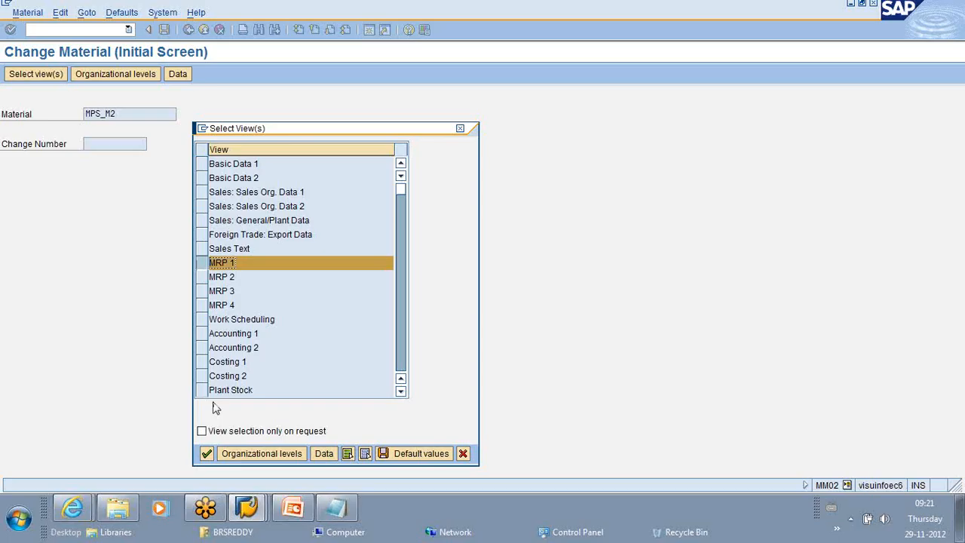
click(206, 453)
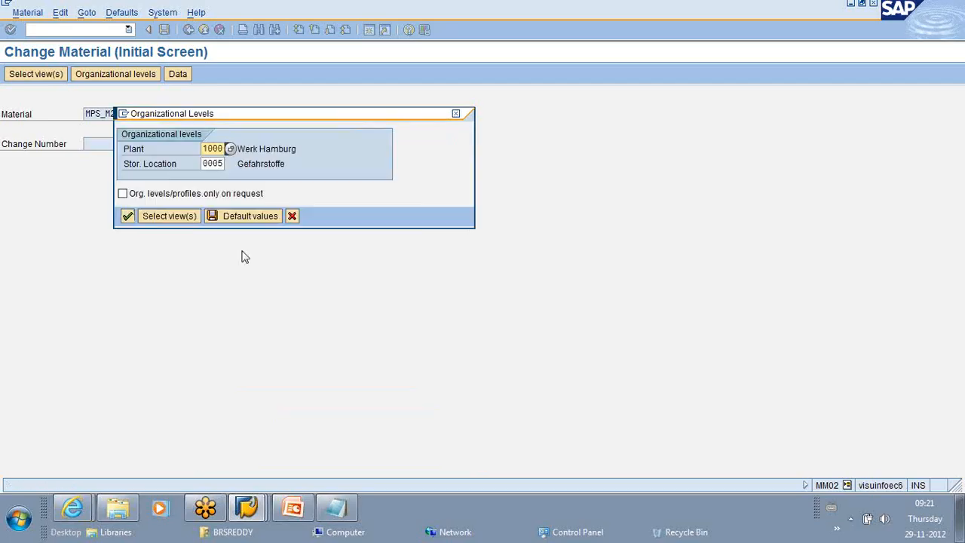
click(127, 215)
Set the material's planning time fence to 2 and save the change.
click(332, 291)
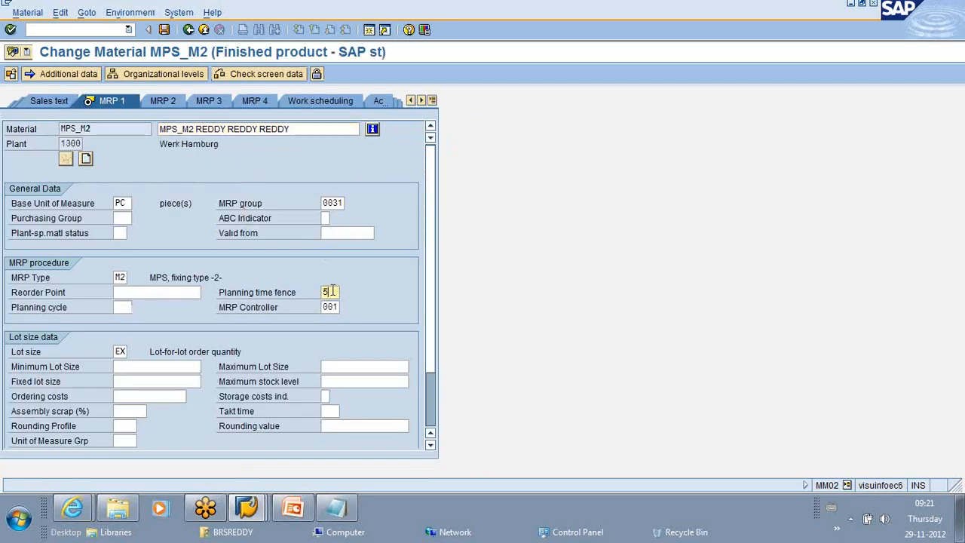
key(BackSpace)
text(2)
click(164, 31)
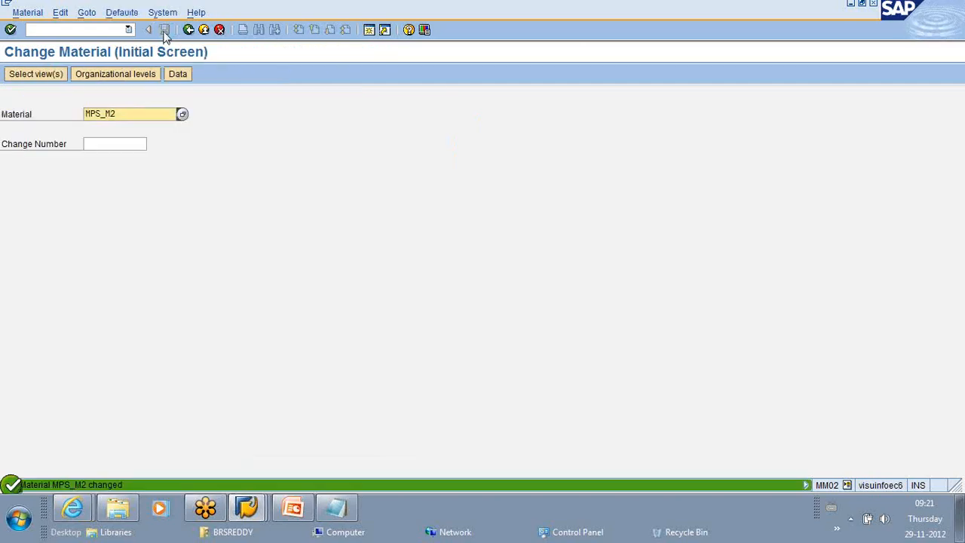
Display the stock/requirements list of MPS_M2 to check the end of the planning time fence.
click(60, 29)
text(/)
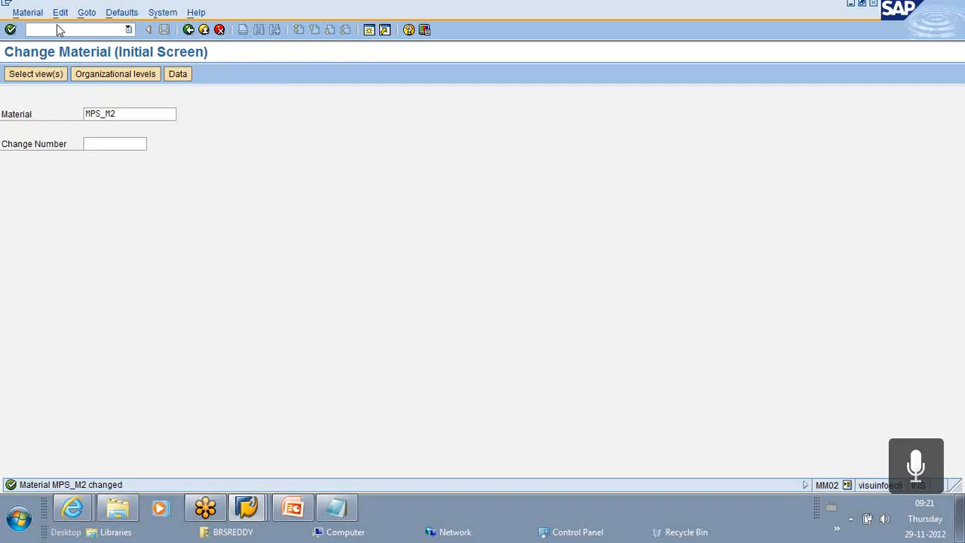
key(Return)
key(Return)
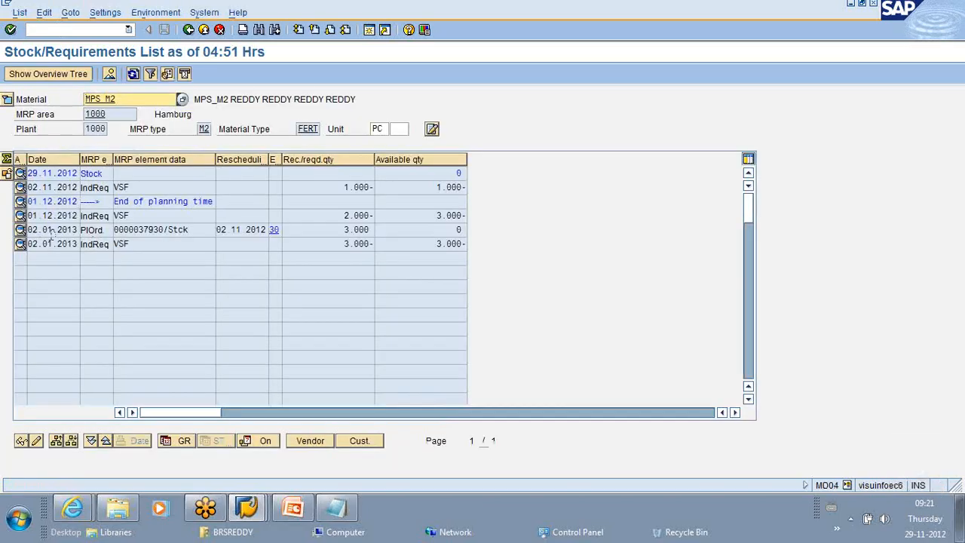
click(35, 30)
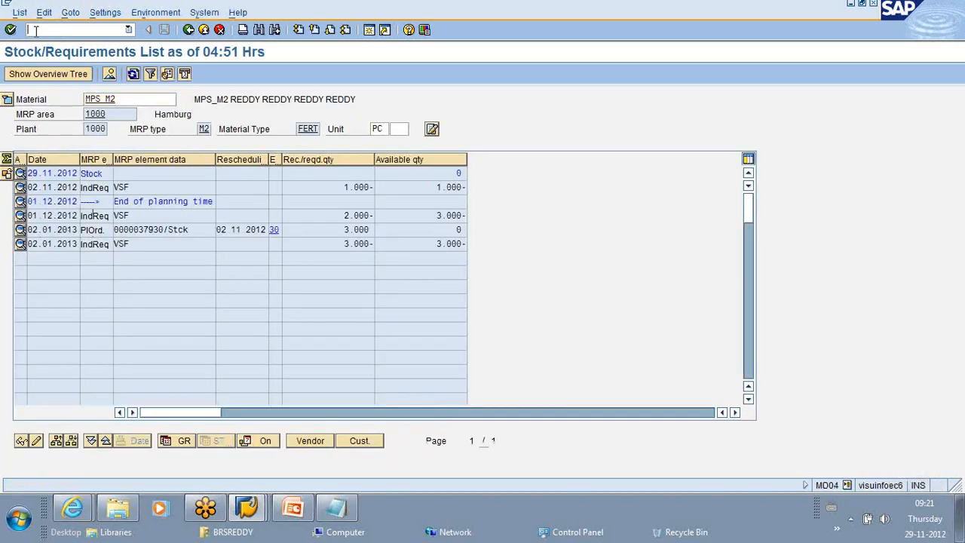
text(/N MD02)
key(Return)
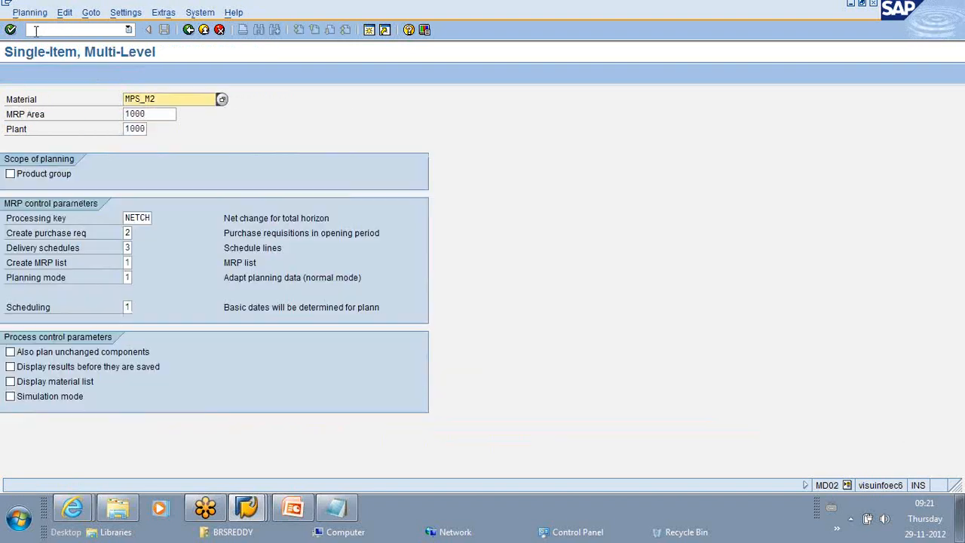
Run single-item, multi-level master production scheduling for MPS_M2 in plant 1000 with transaction MD41 and processing key NETCH.
click(35, 30)
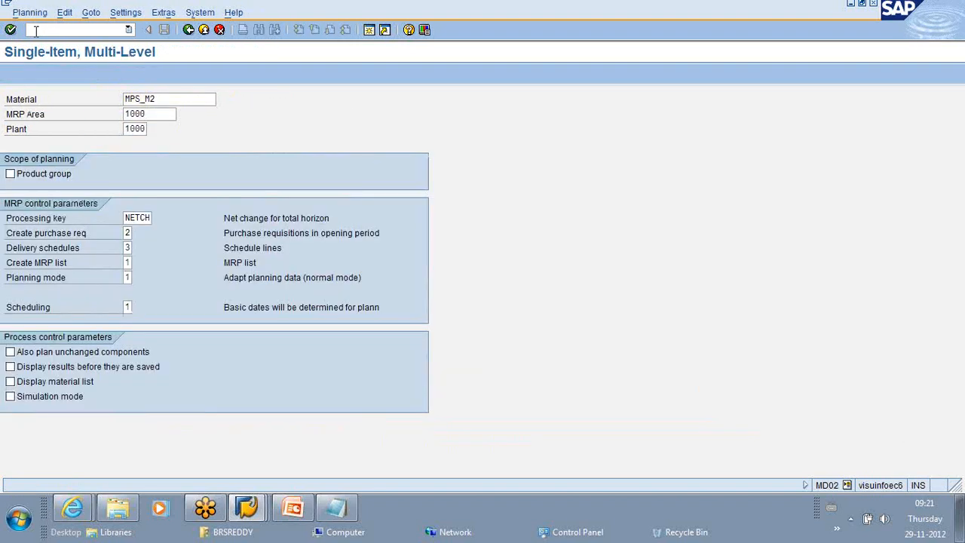
text(/N MD41)
key(Return)
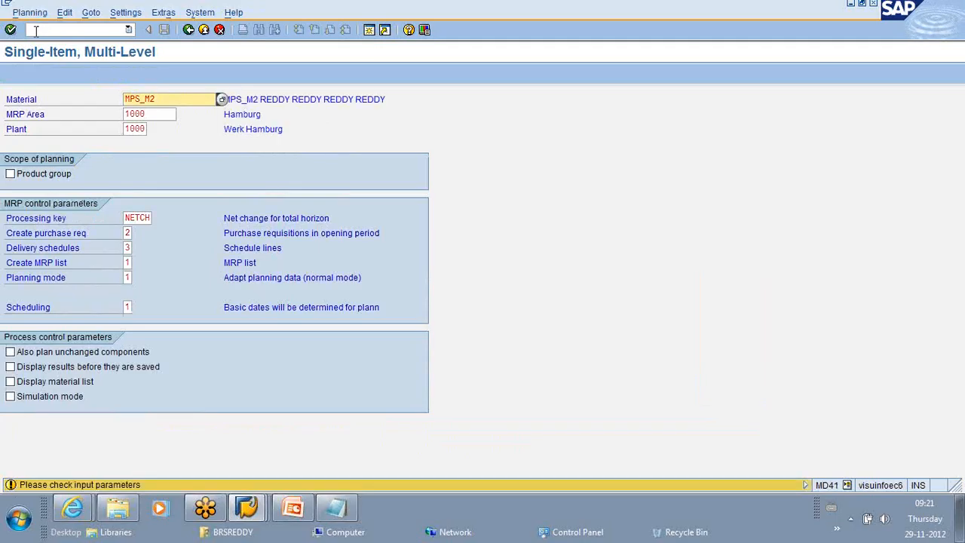
key(Return)
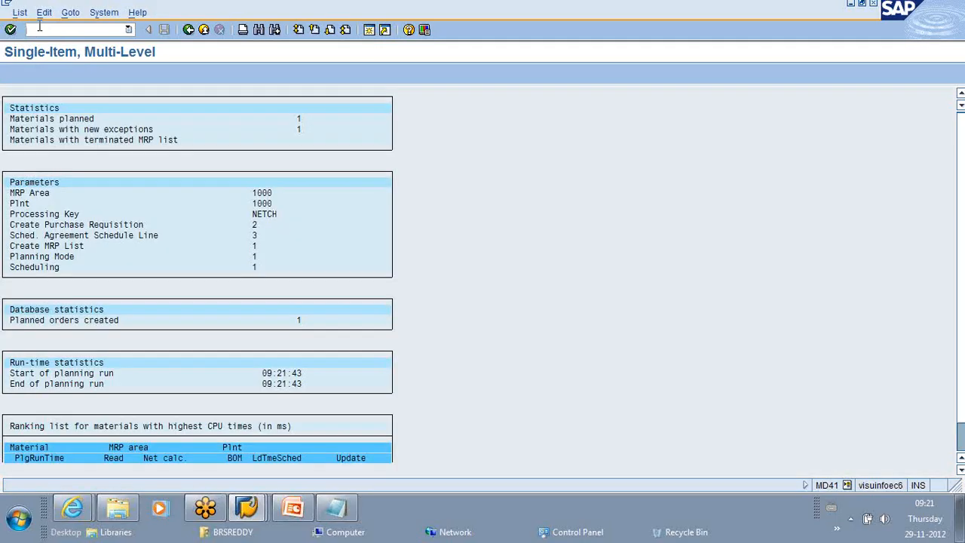
Display the stock/requirements list of MPS_M2 in MD04 to review the planned orders from the planning run.
click(40, 27)
text(/N MD04)
key(Return)
key(Return)
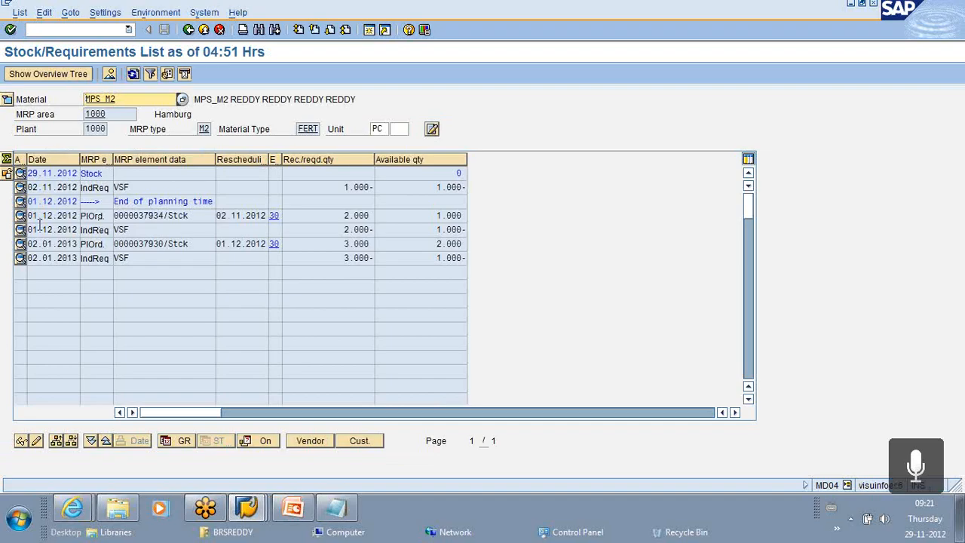
Reopen MPS_M2 in transaction MM02 with only the MRP 1 view selected for plant 1000.
click(77, 30)
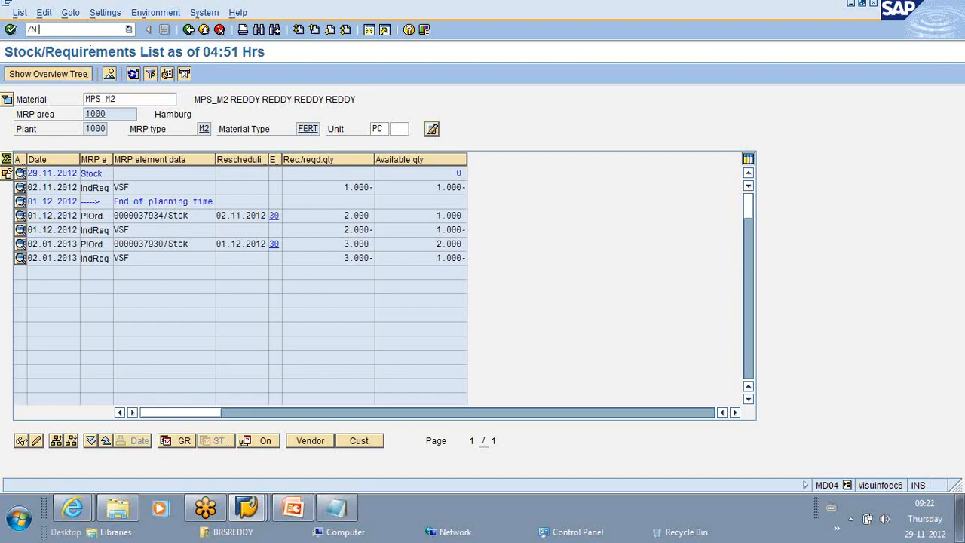
text(/N MM02)
key(Return)
key(Return)
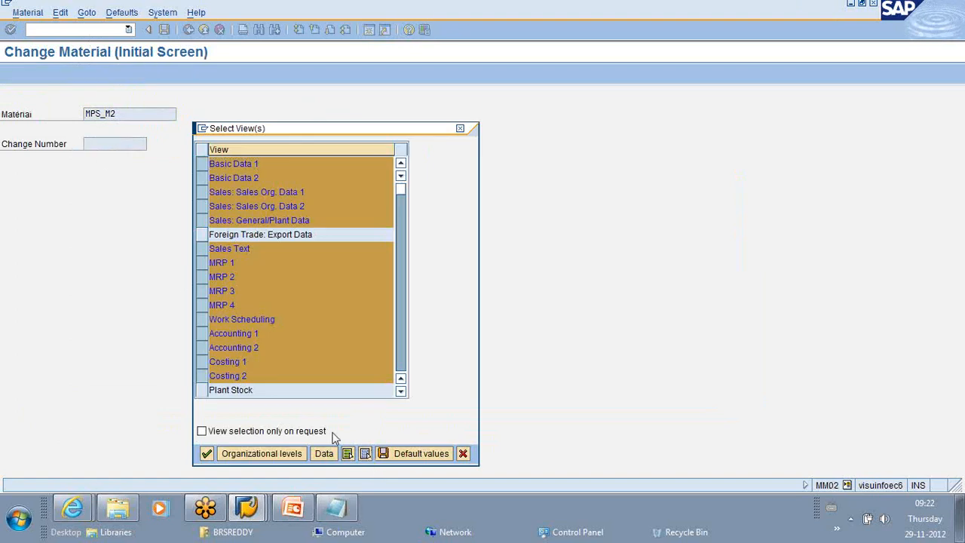
click(366, 455)
click(202, 262)
click(207, 454)
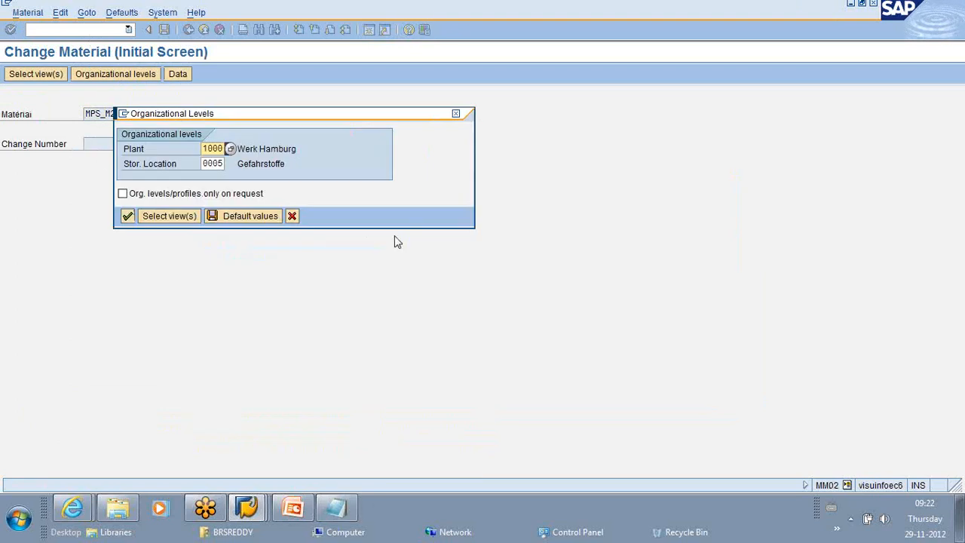
key(Return)
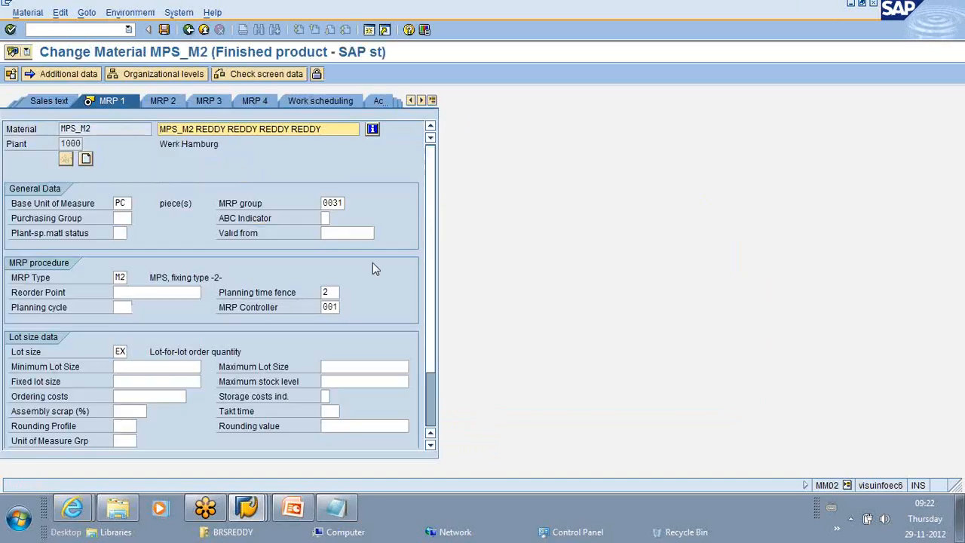
Set the material's planning time fence to 15 and save the change.
click(332, 292)
text(15)
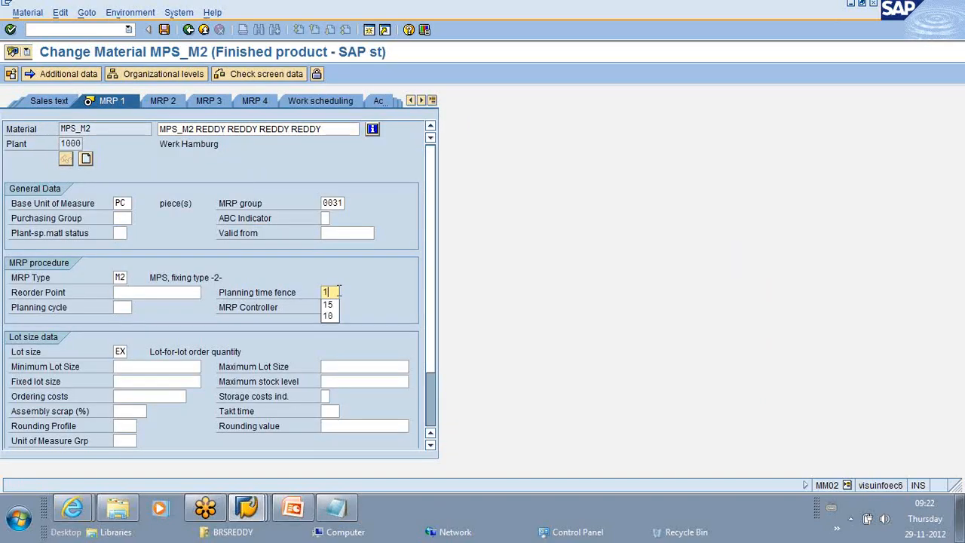
click(164, 28)
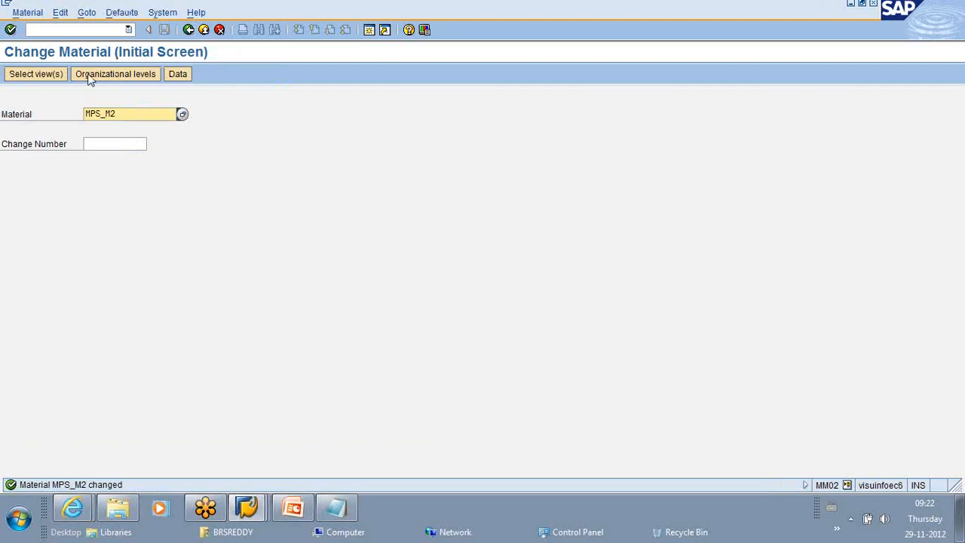
Display the MPS_M2 stock/requirements list in MD04 and compare it with the MPS_M1 list in the other session.
click(103, 30)
text(/N)
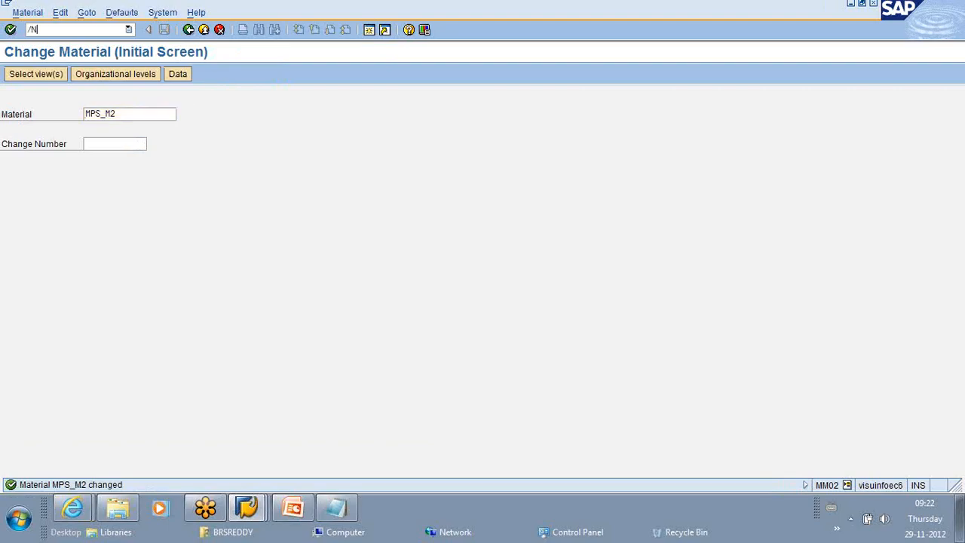
text( MD04)
key(Return)
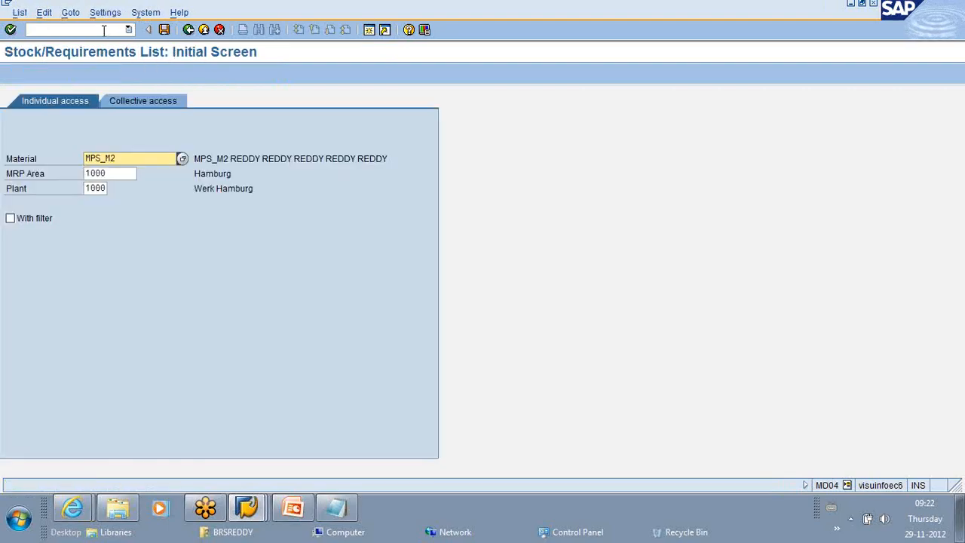
key(Return)
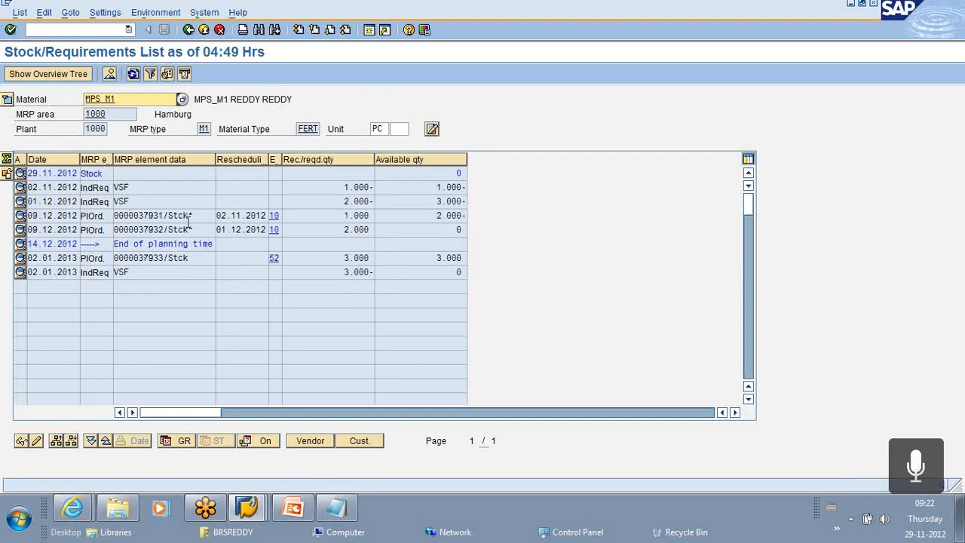
key(alt+Tab)
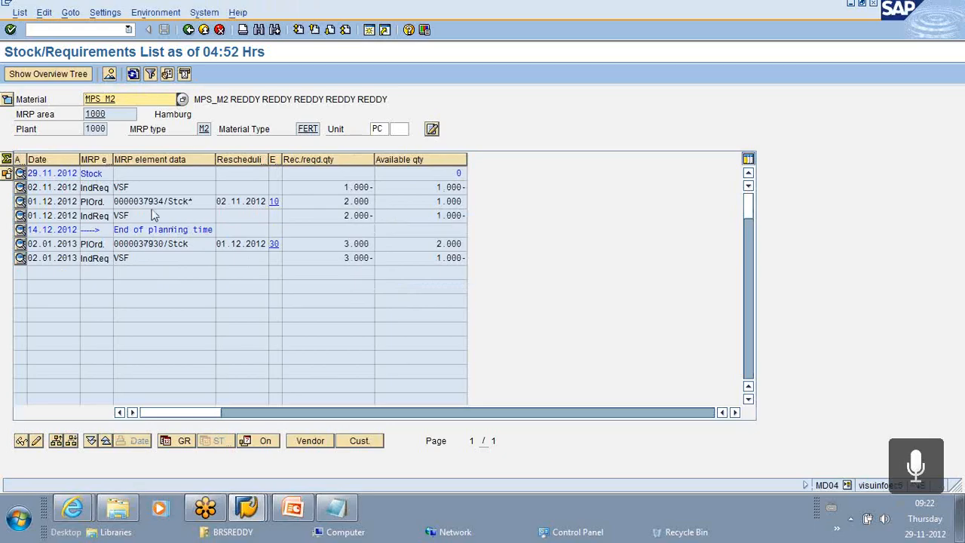
key(alt+Tab)
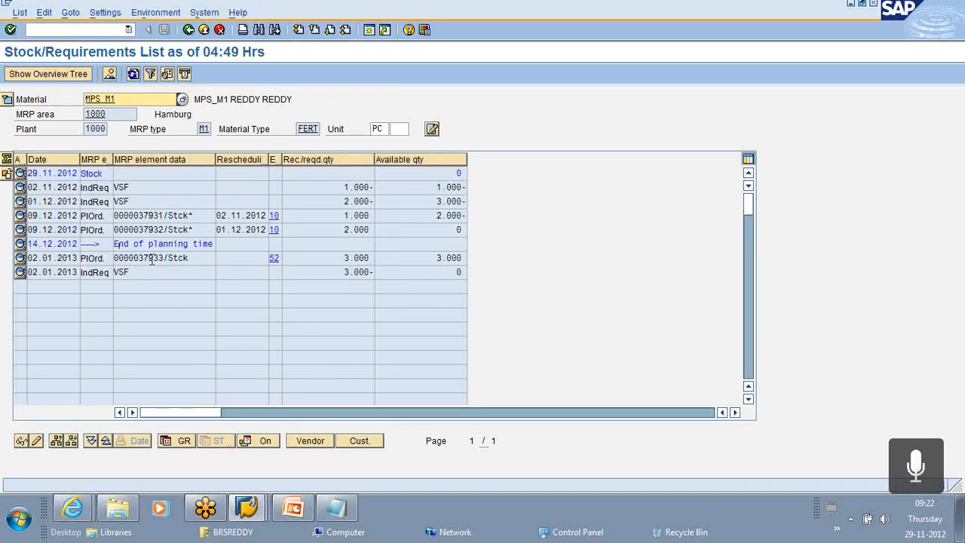
Compare the planned orders before the planning time fence in the MPS_M2 and MPS_M1 stock/requirements lists across both sessions.
key(alt+Tab)
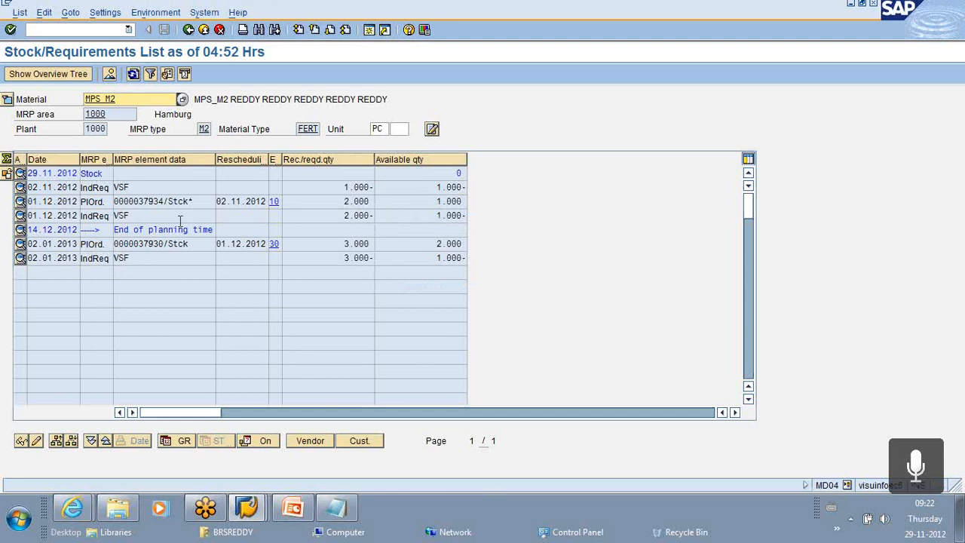
drag(195, 201, 70, 211)
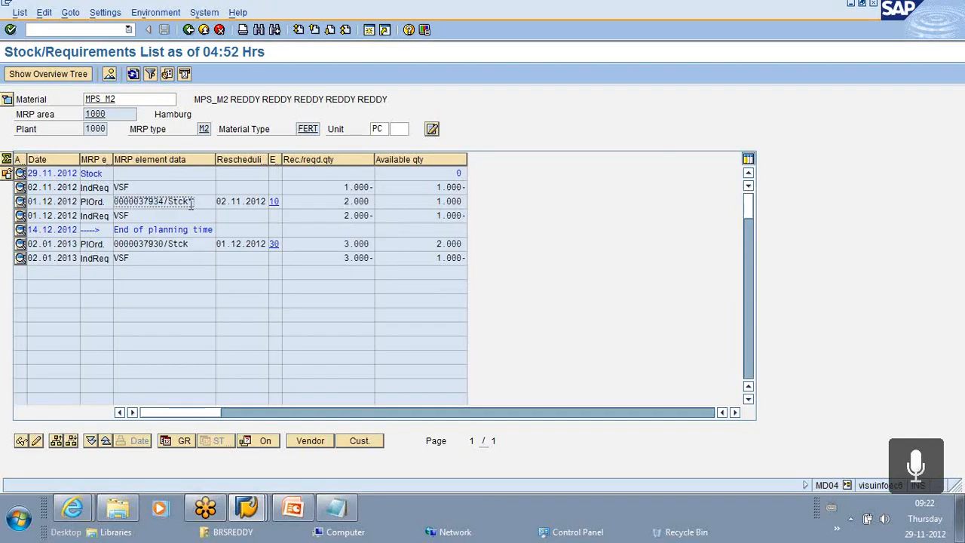
key(alt+Tab)
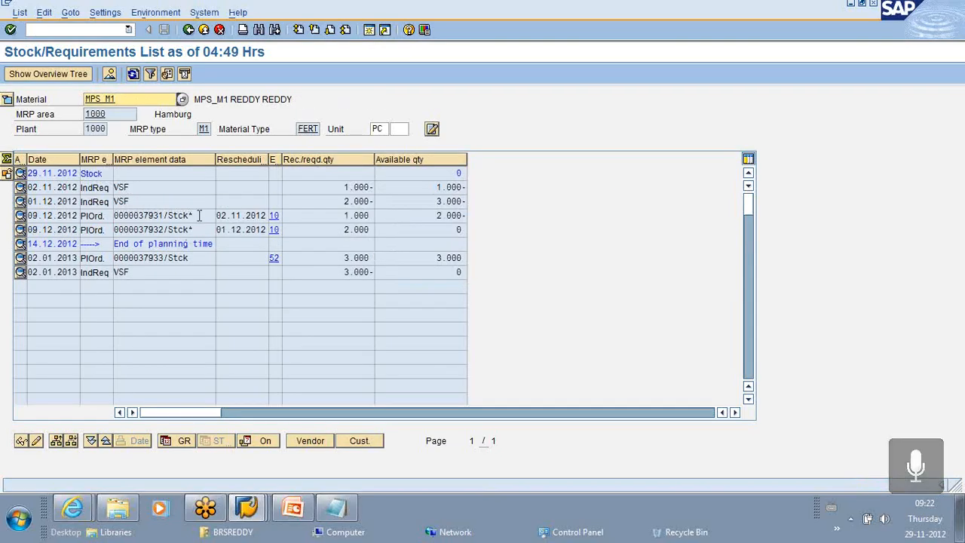
key(alt+Tab)
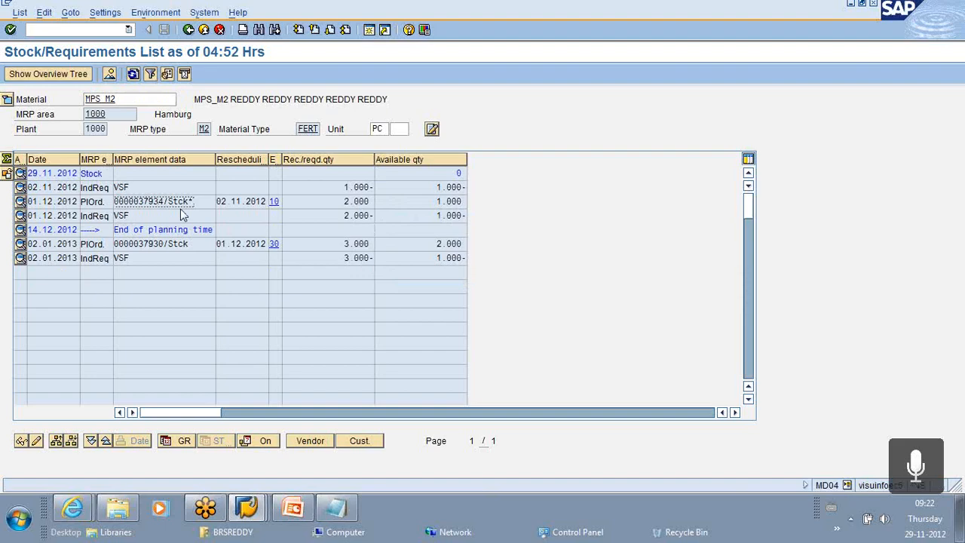
Open the MPS_M2 planned order dated 01.12.2012 in change mode to check its details, and return to the stock/requirements list.
click(20, 200)
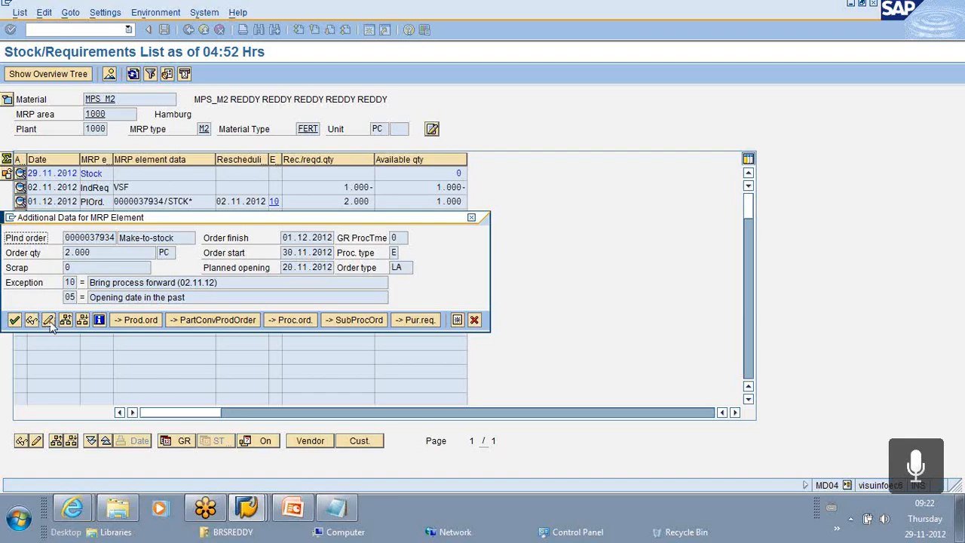
click(226, 321)
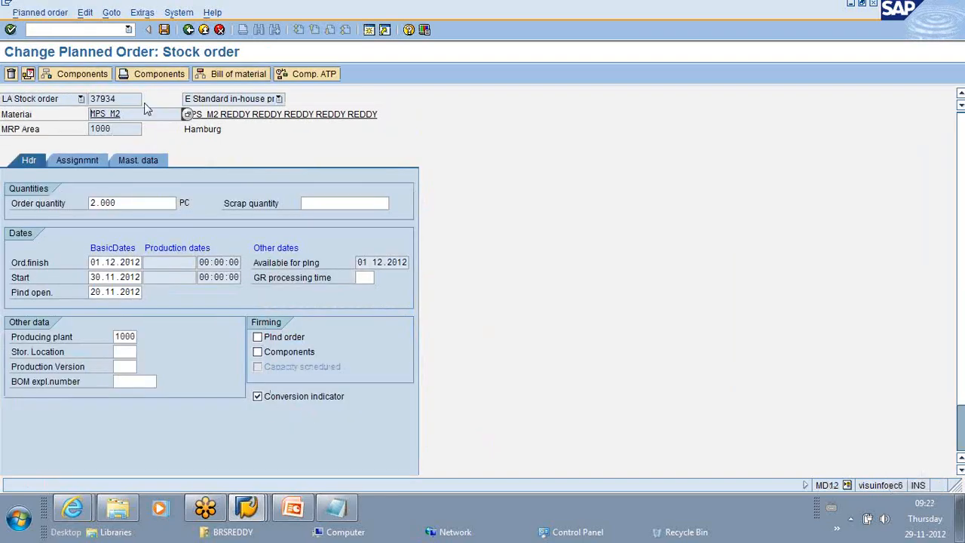
click(188, 29)
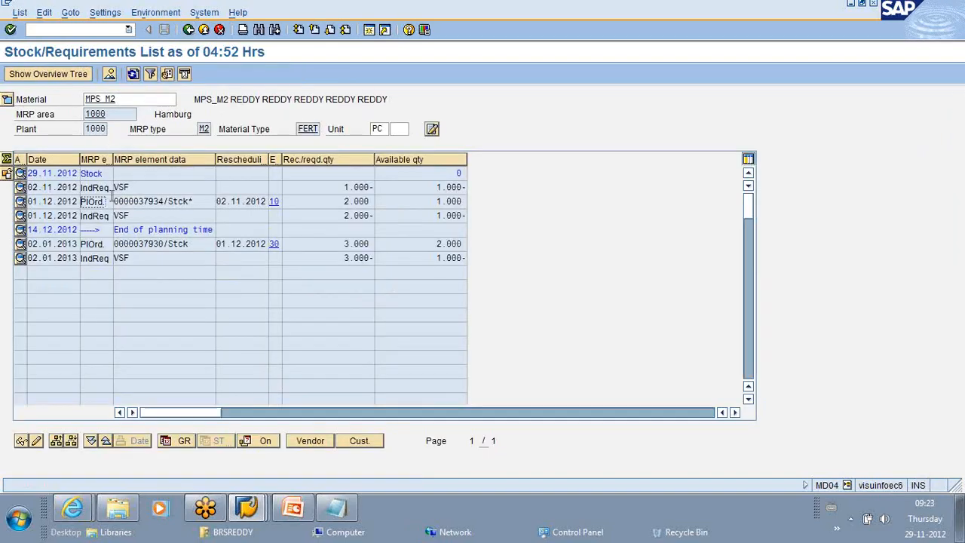
drag(194, 204, 371, 204)
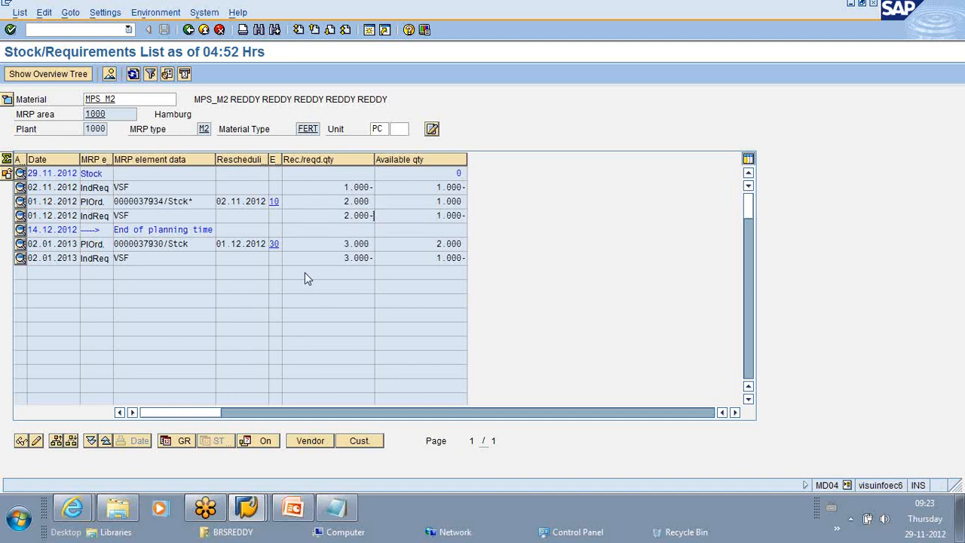
Examine the MPS_M1 December requirement and planned order quantities in the other session against those of MPS_M2.
key(alt+Tab)
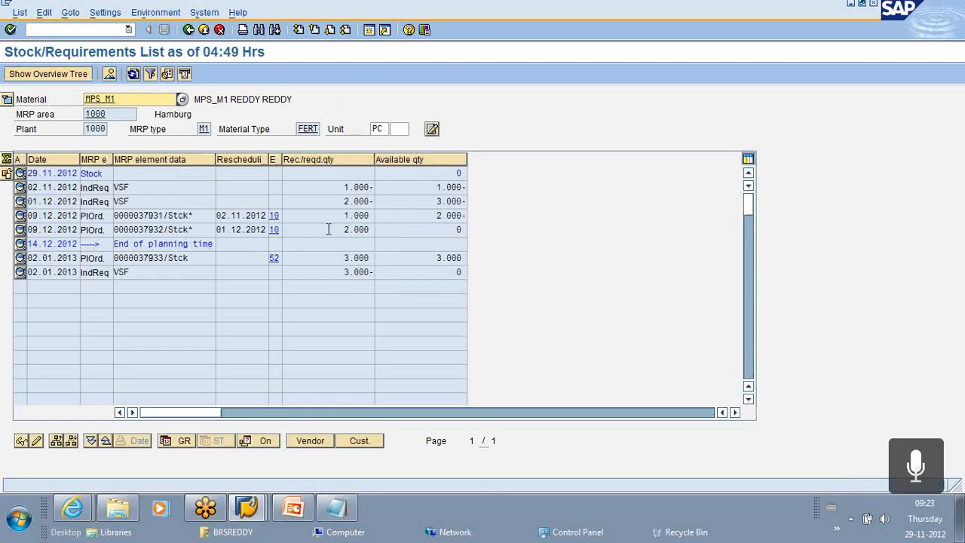
drag(334, 229, 372, 230)
click(372, 231)
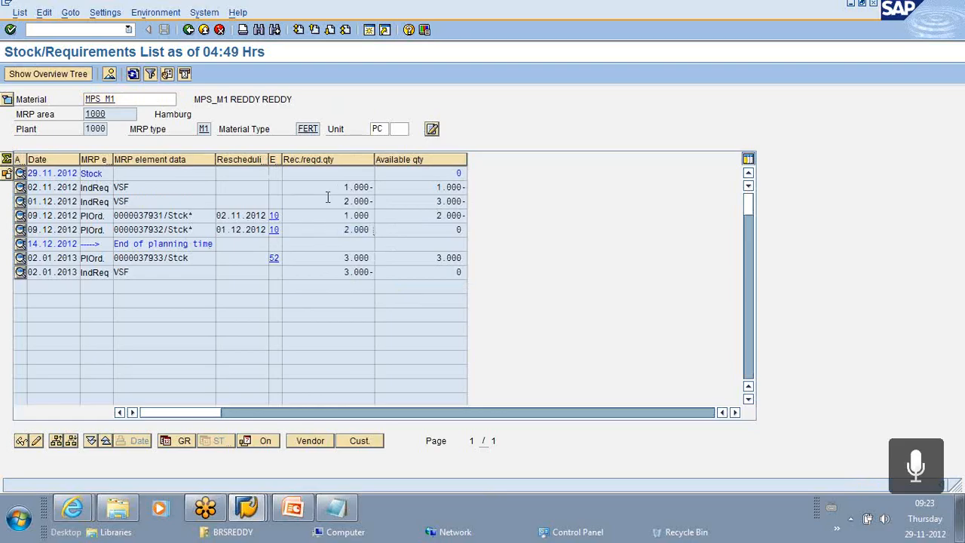
drag(332, 201, 377, 201)
click(375, 202)
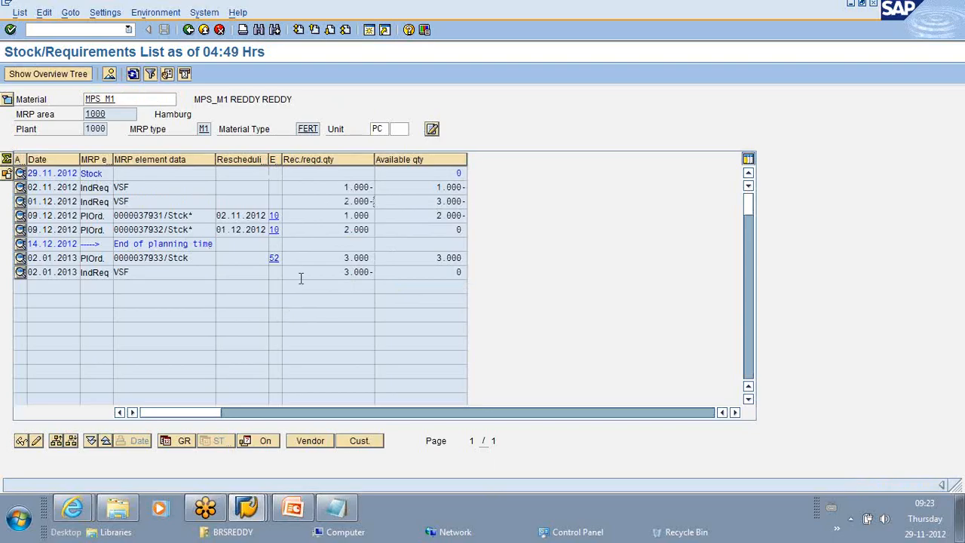
drag(343, 202, 376, 202)
click(375, 202)
drag(334, 230, 369, 234)
click(383, 230)
drag(344, 204, 385, 202)
click(386, 202)
Open the planned independent requirements of MPS_M1 for change in transaction MD62.
click(39, 29)
text(/N MD62)
key(Return)
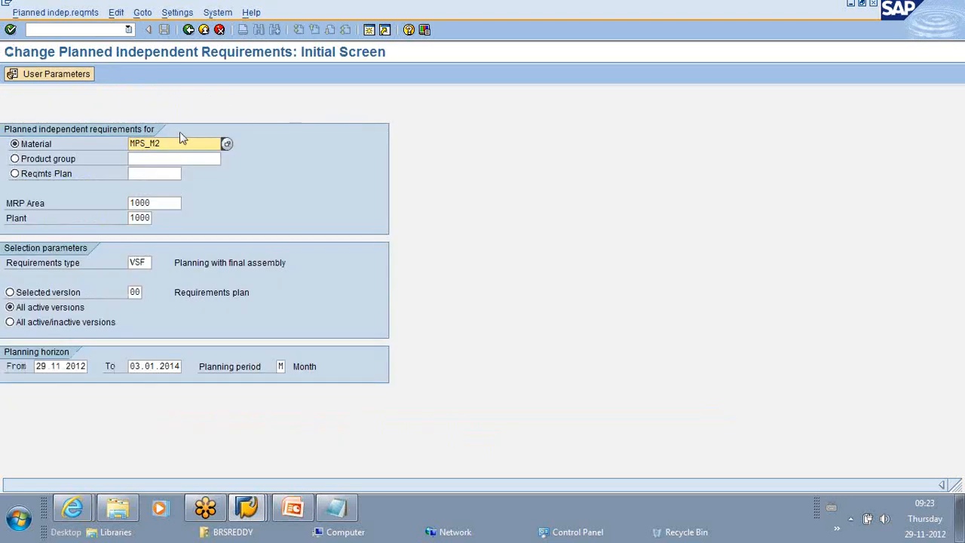
key(BackSpace)
text(1)
click(10, 31)
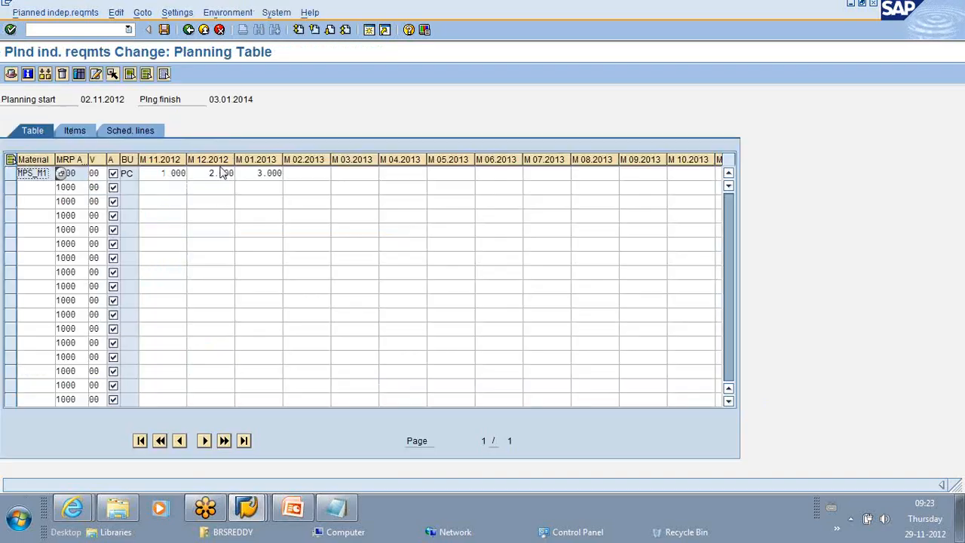
Try to set the December 2012 requirement of MPS_M1 to 7000 and save it.
click(233, 172)
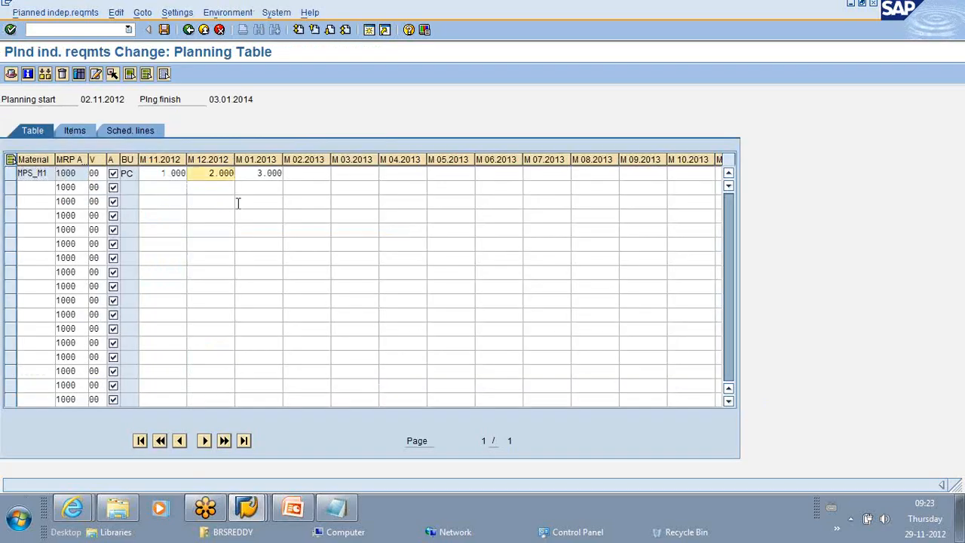
key(BackSpace)
key(BackSpace)
key(BackSpace)
key(BackSpace)
key(BackSpace)
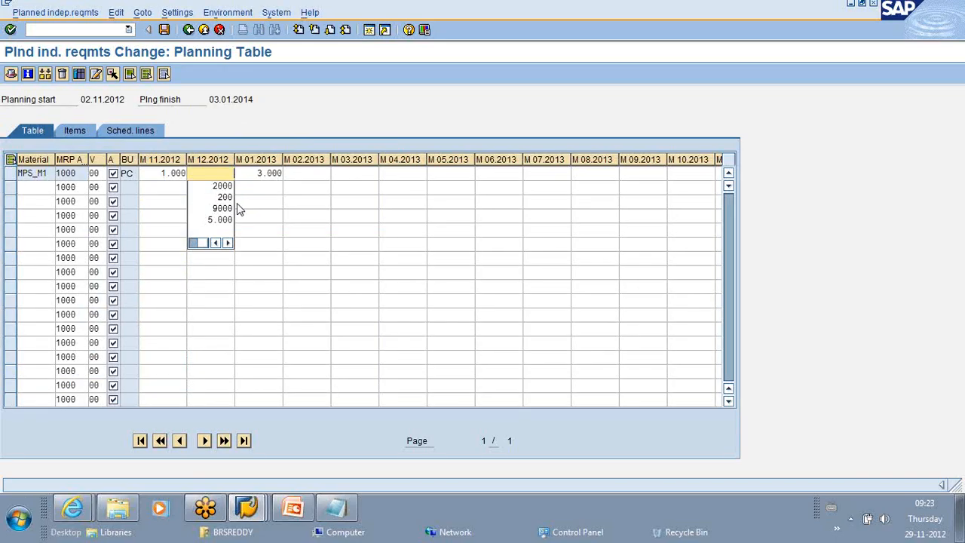
text(7000)
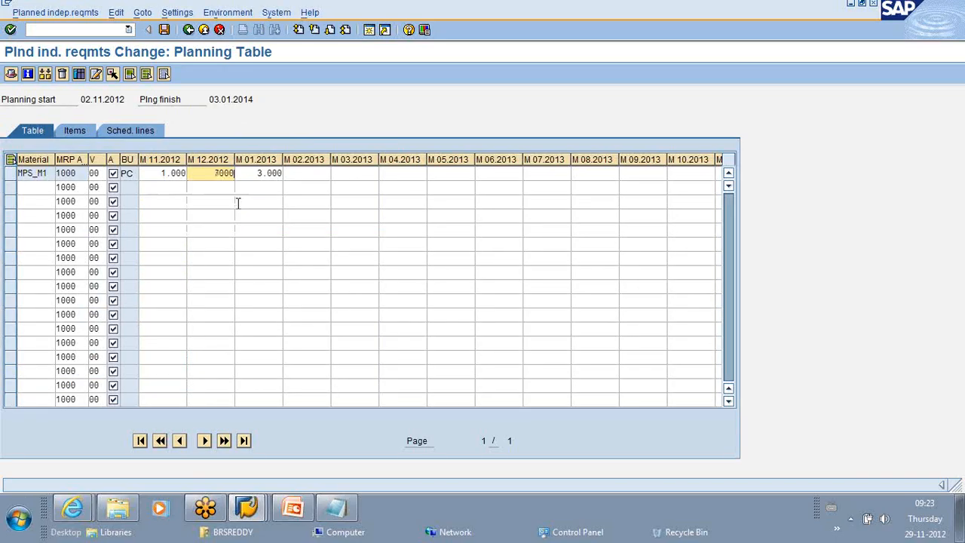
click(165, 31)
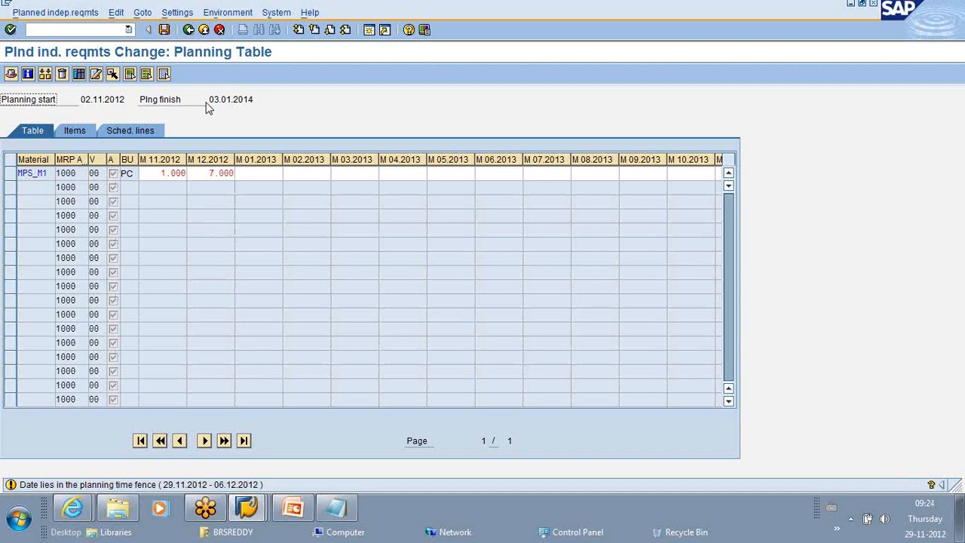
Restart transaction MD62 and reopen the MPS_M1 planning table.
click(64, 30)
text(/N MD62)
key(Return)
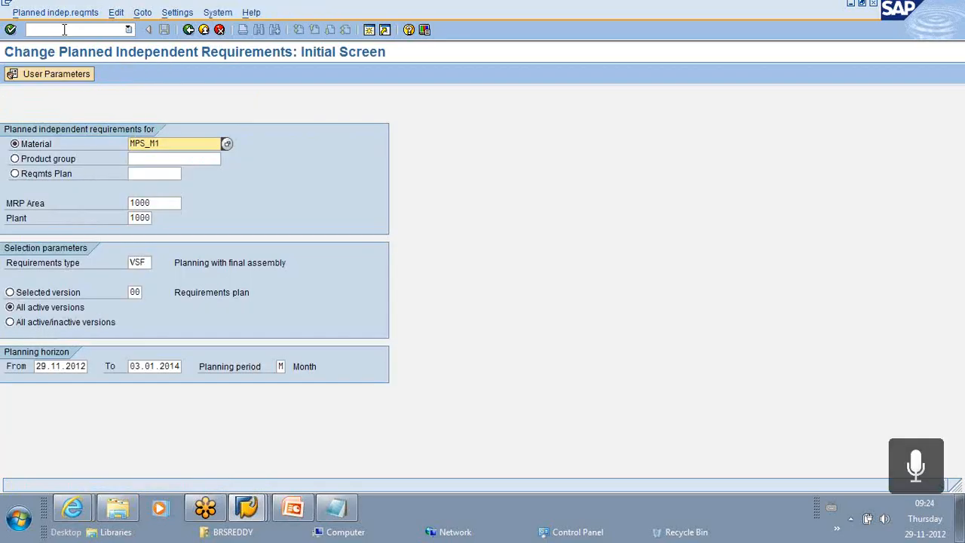
key(Return)
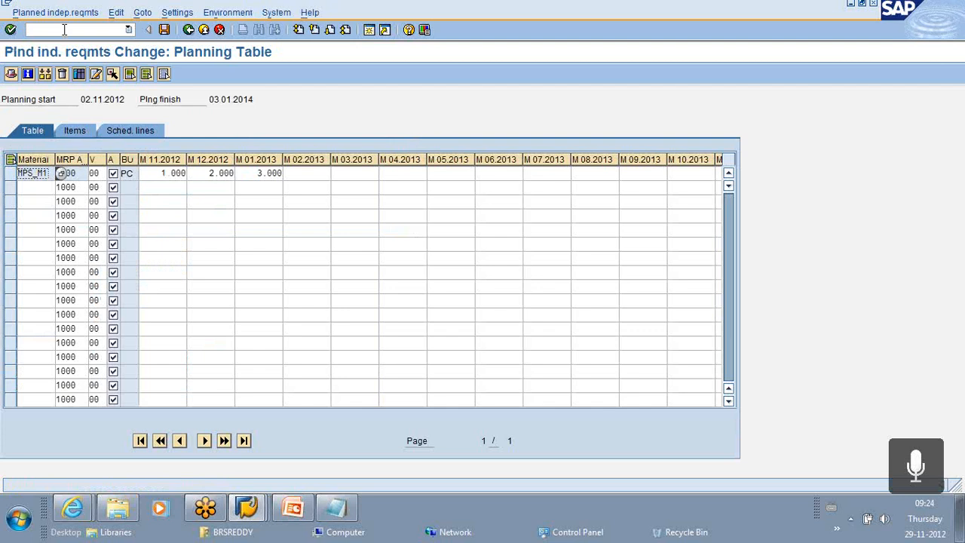
Change the MPS_M1 requirement for December 2012 to 7.000 and save the planned independent requirements.
click(203, 173)
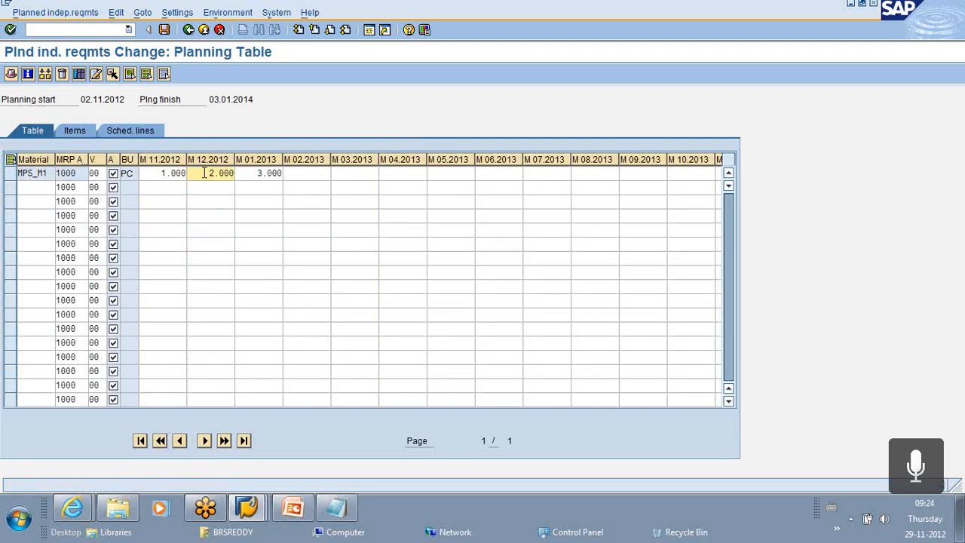
key(Delete)
key(Delete)
key(Delete)
click(164, 30)
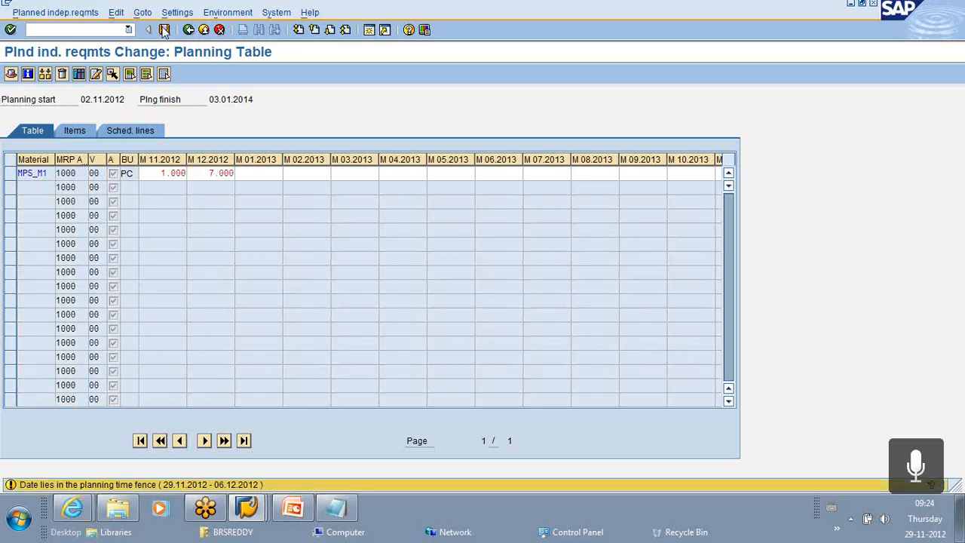
click(165, 30)
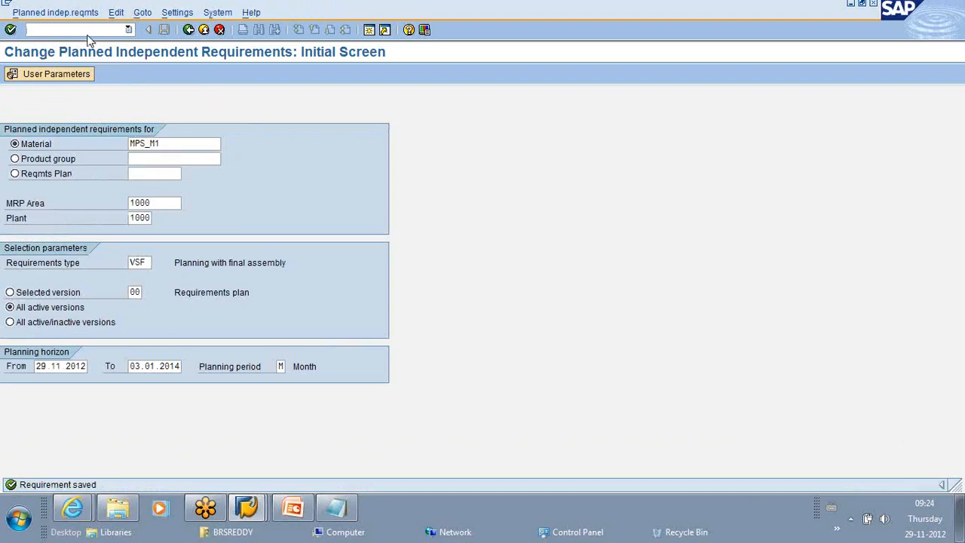
Start transaction MD63 and save VSF as the default requirements type in the user parameters.
text(/N MD)
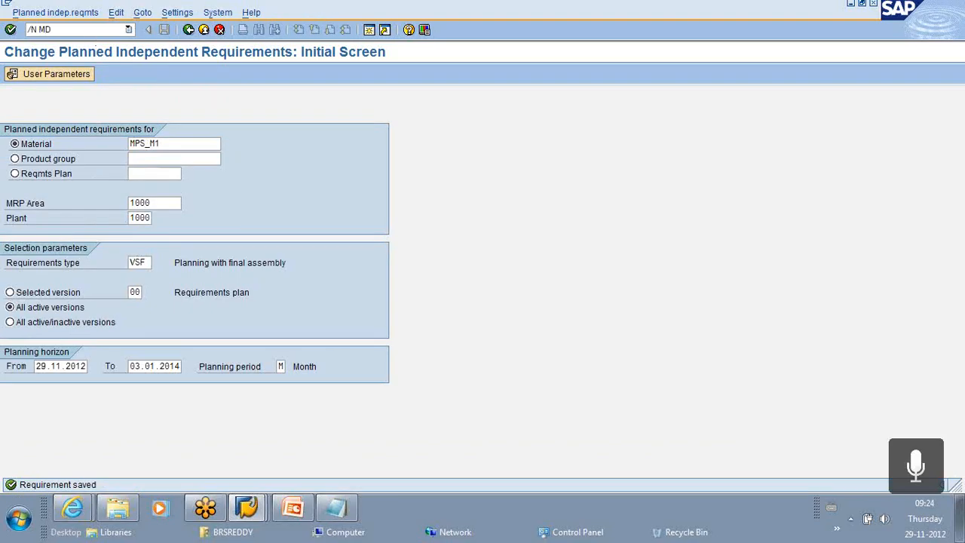
text(63)
key(Return)
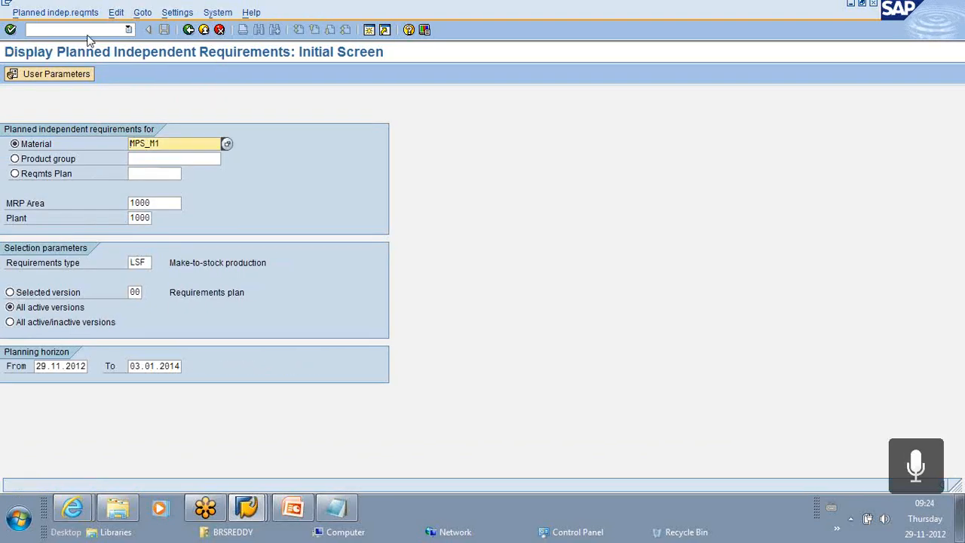
click(53, 73)
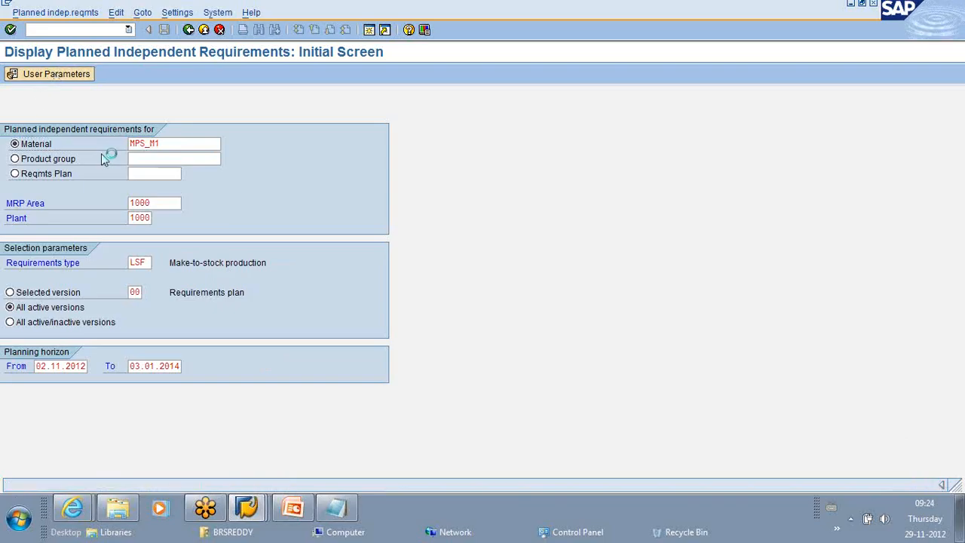
click(176, 209)
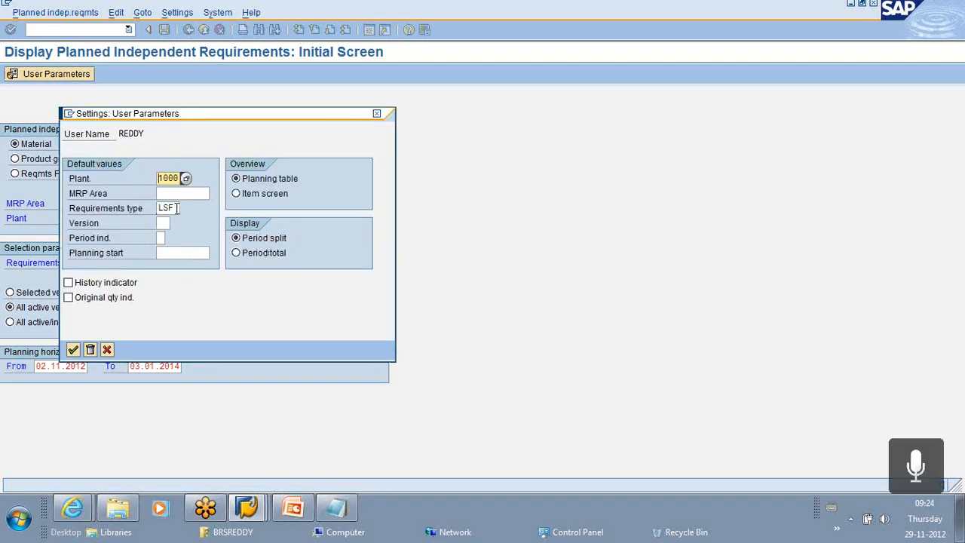
click(183, 212)
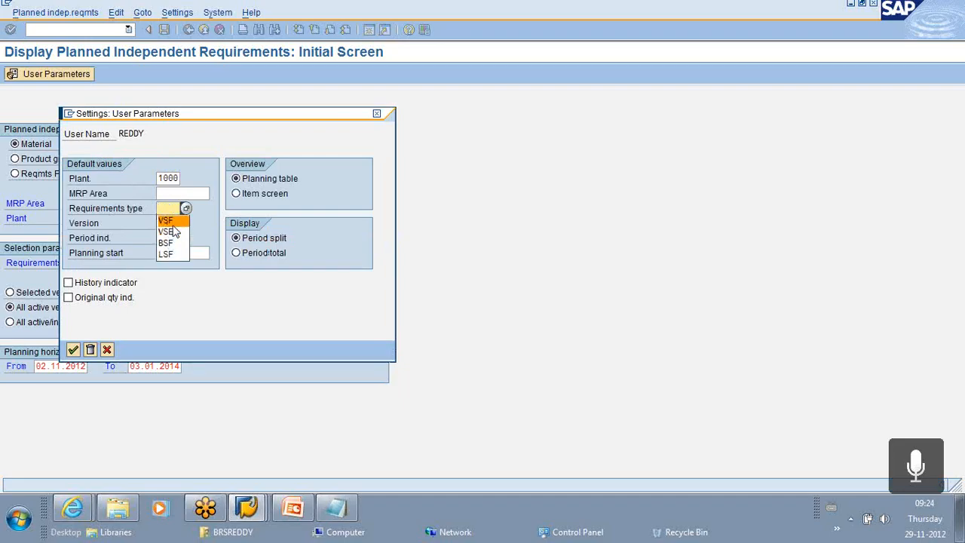
click(173, 219)
click(73, 349)
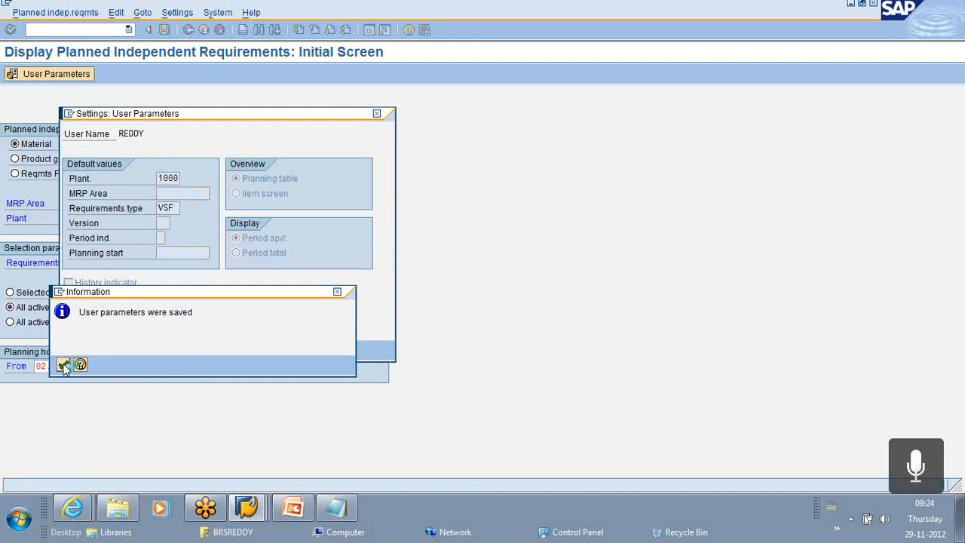
click(64, 365)
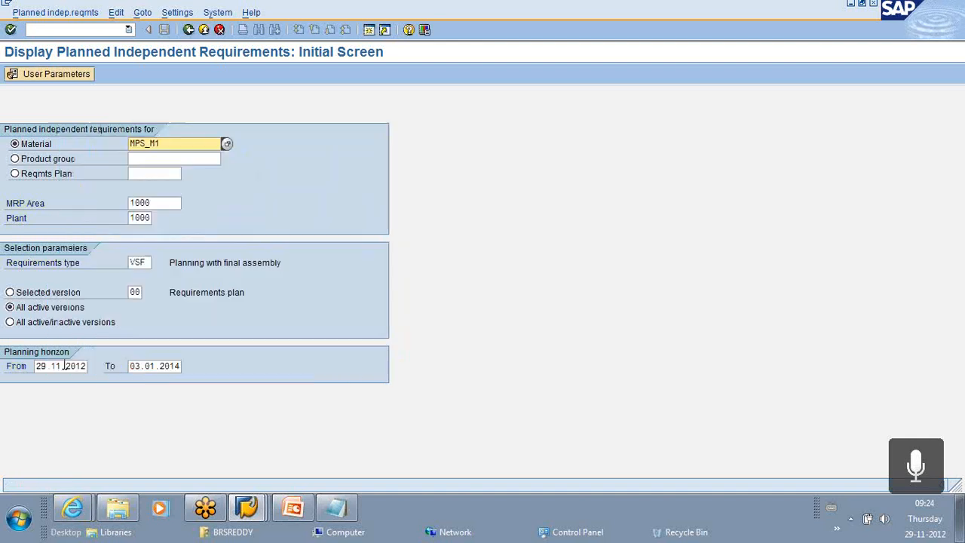
Display the MPS_M1 planning table to check the planned independent requirements, and return to the initial screen.
click(11, 30)
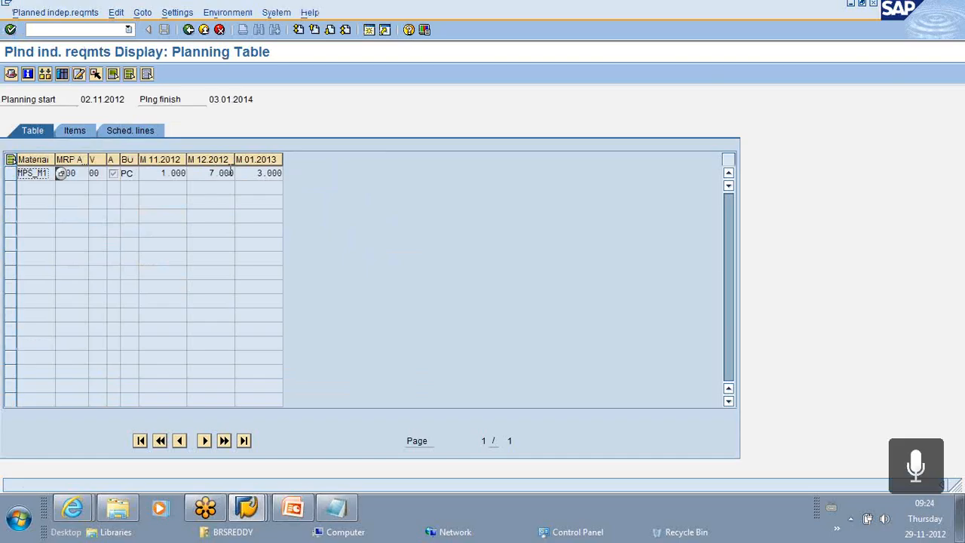
click(188, 30)
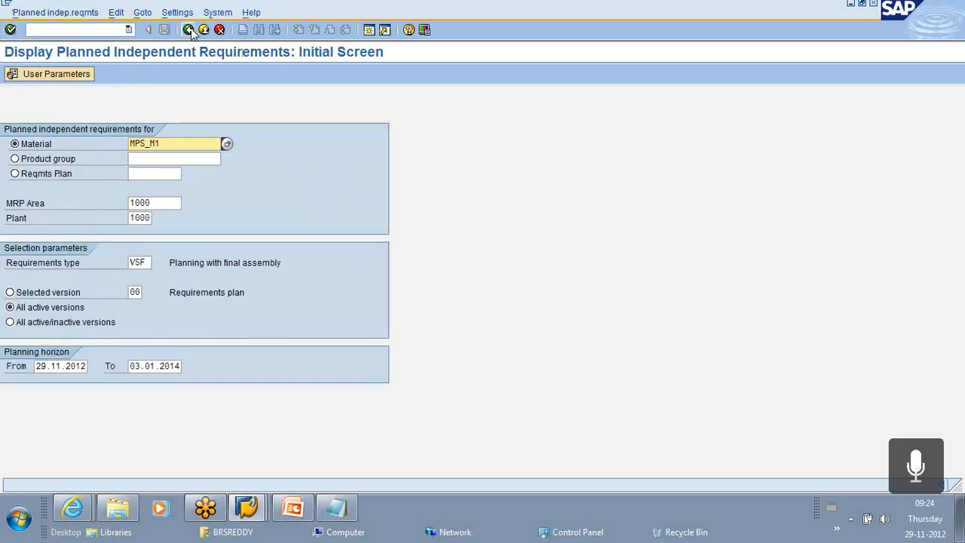
click(166, 144)
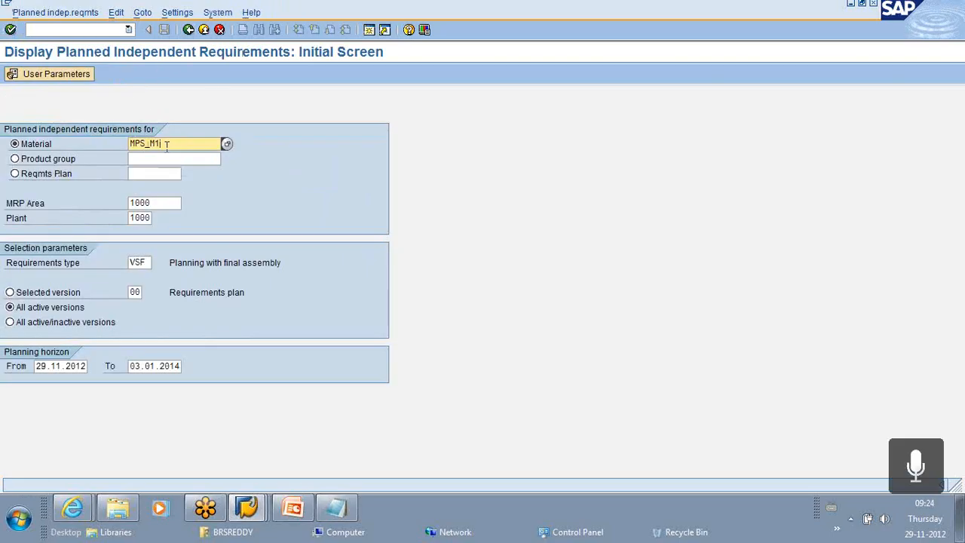
Restart transaction MD62 and set the material for the planned independent requirements to MPS_M2.
click(75, 29)
text(/N MD62)
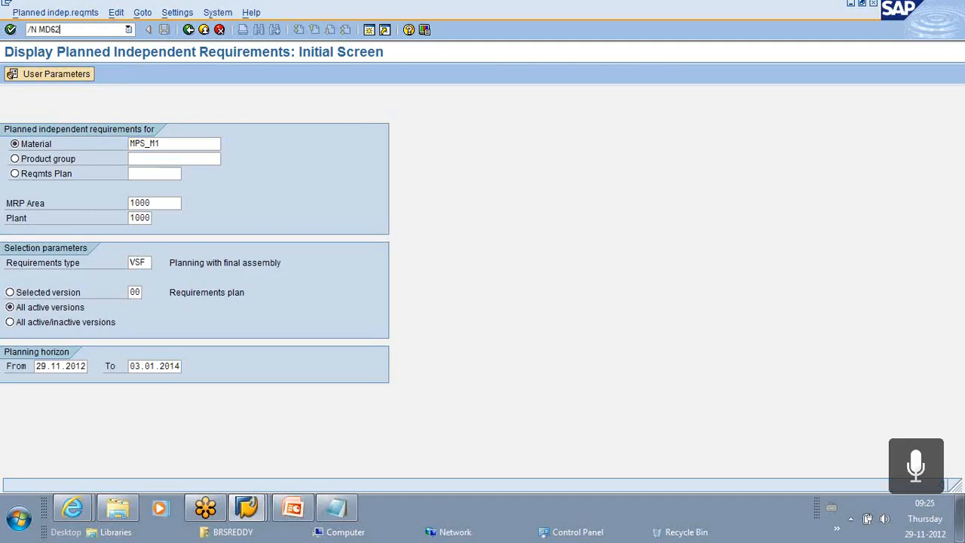
key(Return)
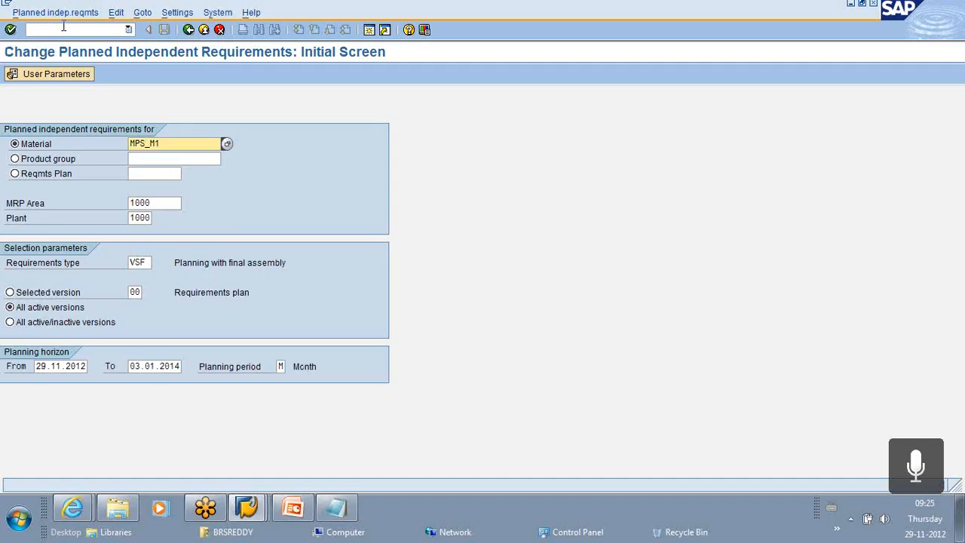
key(BackSpace)
text(2)
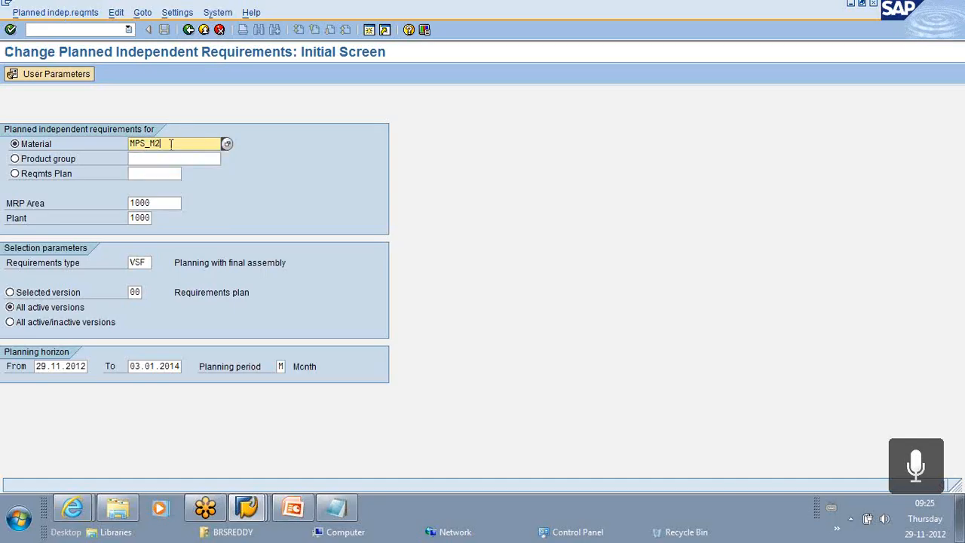
Save the user parameters with requirement type VSF and open the MPS_M2 planning table for changes.
click(36, 73)
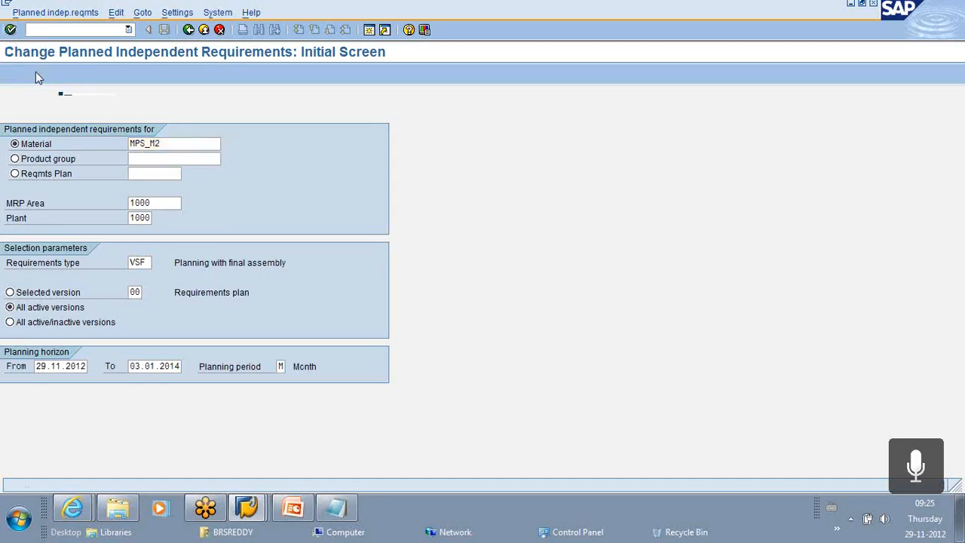
click(73, 394)
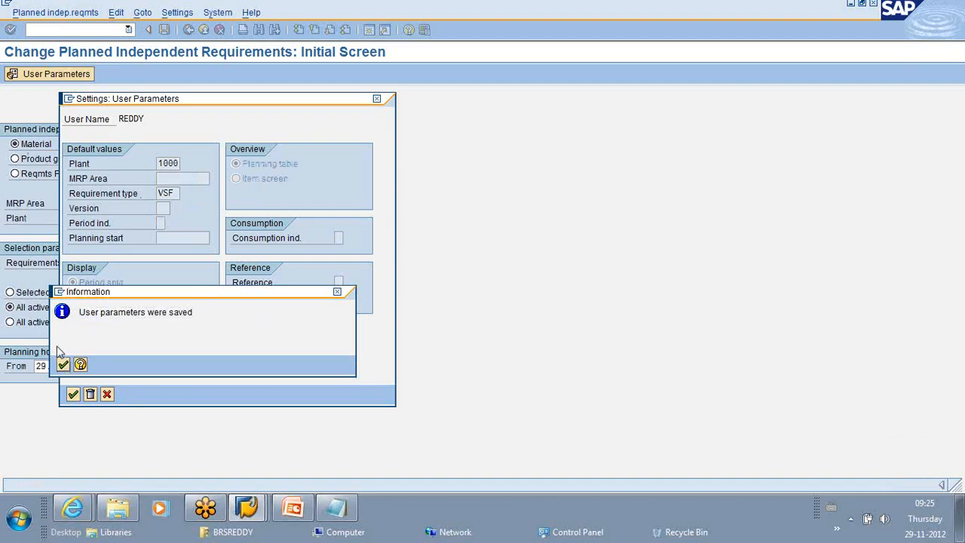
click(62, 365)
click(11, 29)
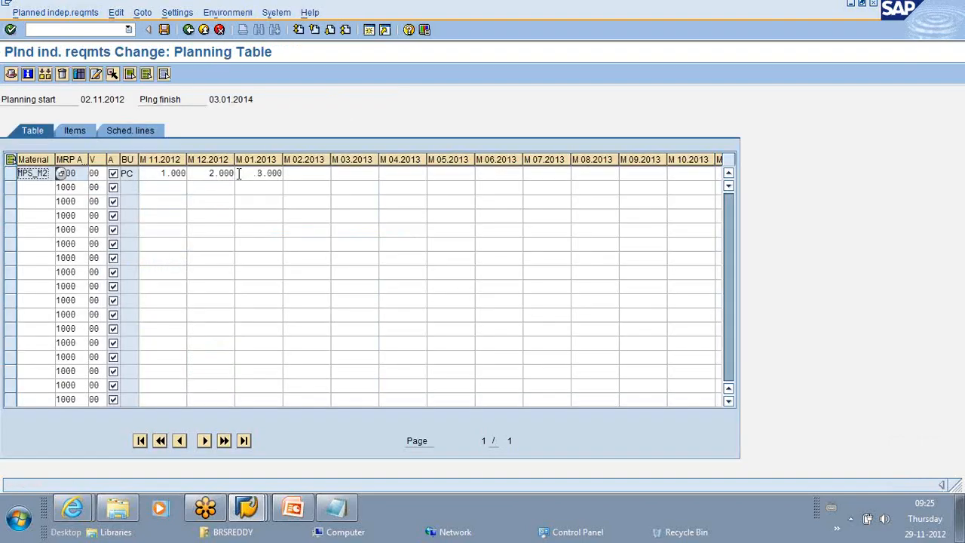
Change the MPS_M2 requirement for December 2012 to 7000 and save the planned independent requirements.
click(224, 173)
key(BackSpace)
key(BackSpace)
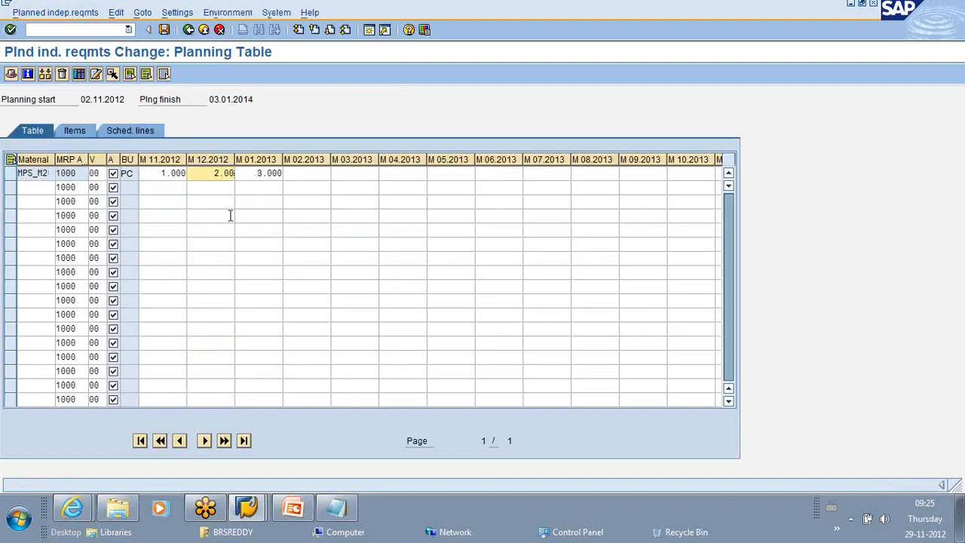
key(BackSpace)
key(BackSpace)
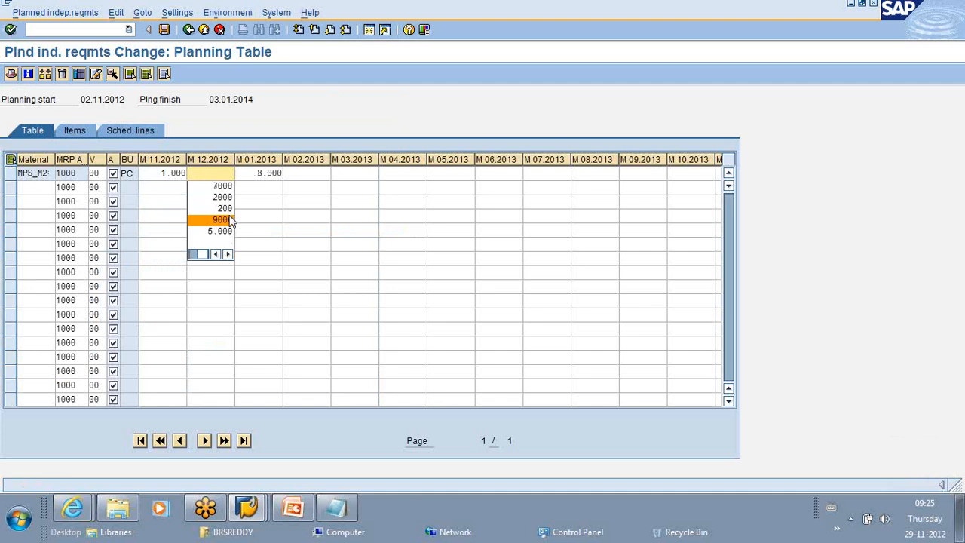
click(223, 185)
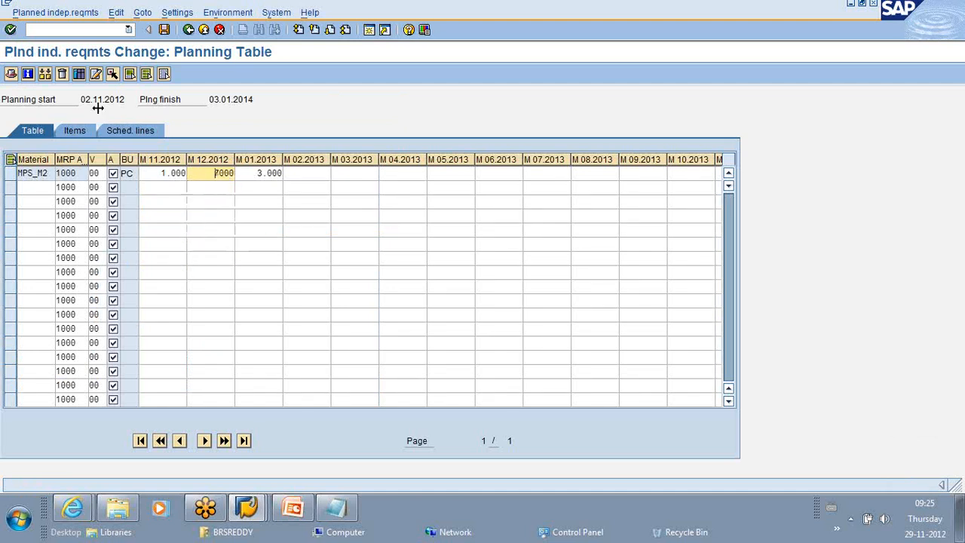
click(163, 29)
key(Return)
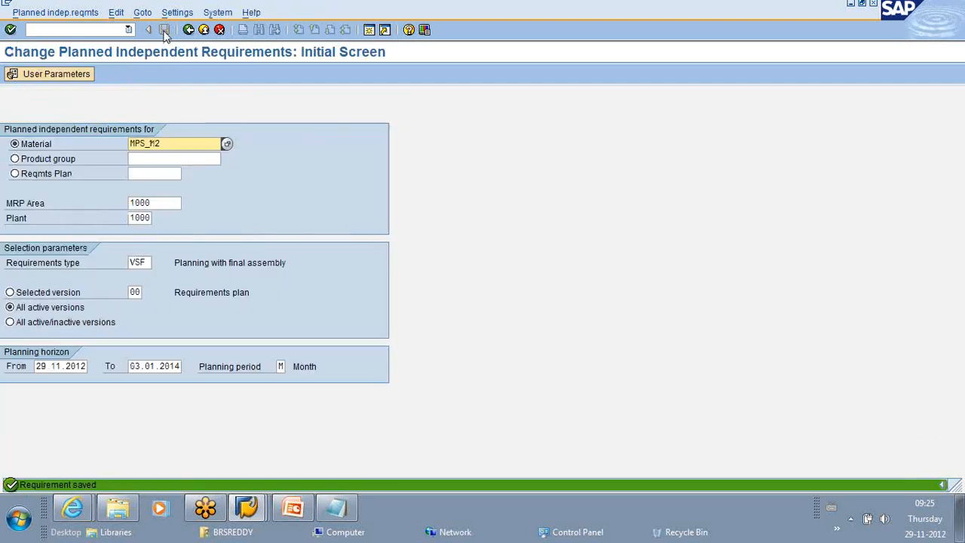
Switch to display mode, save the user parameters with VSF, and display the MPS_M2 planning table.
click(60, 12)
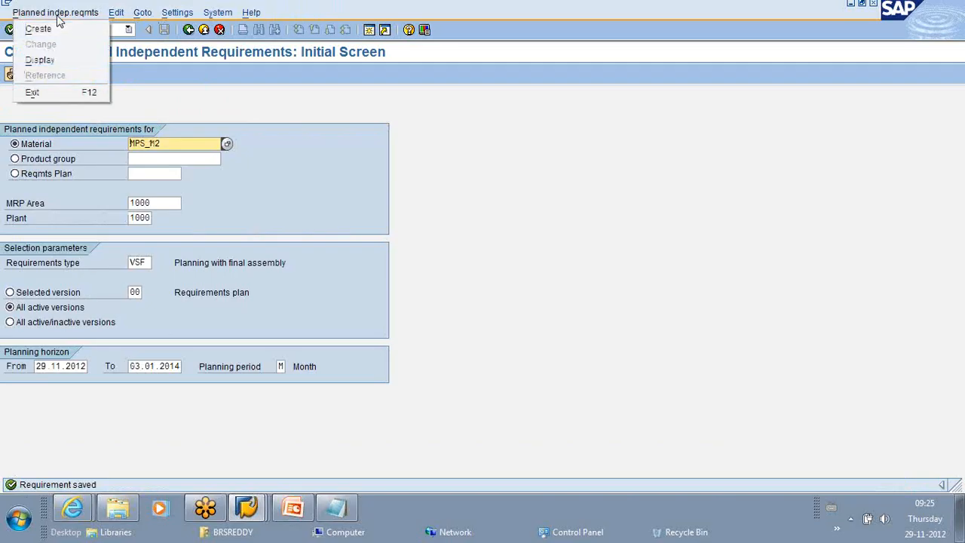
click(65, 61)
click(38, 73)
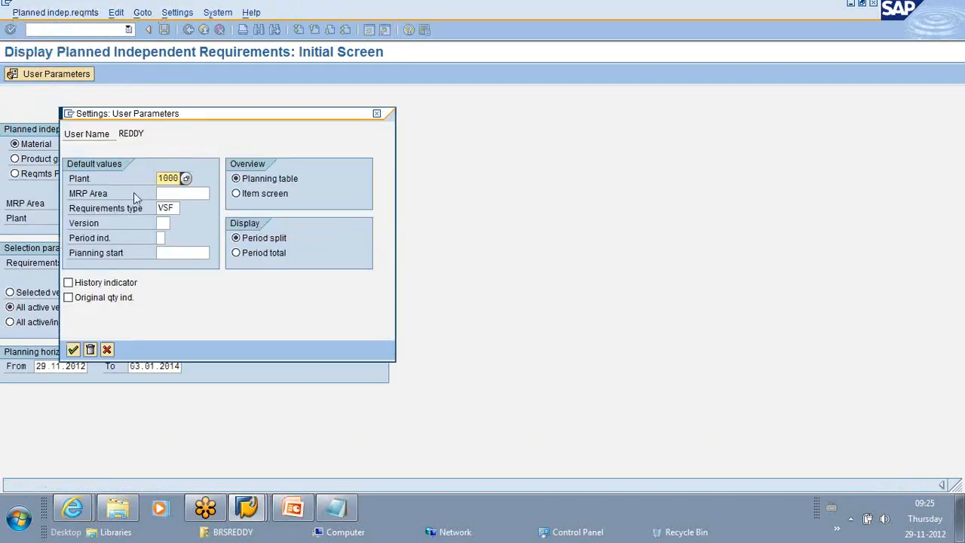
click(73, 349)
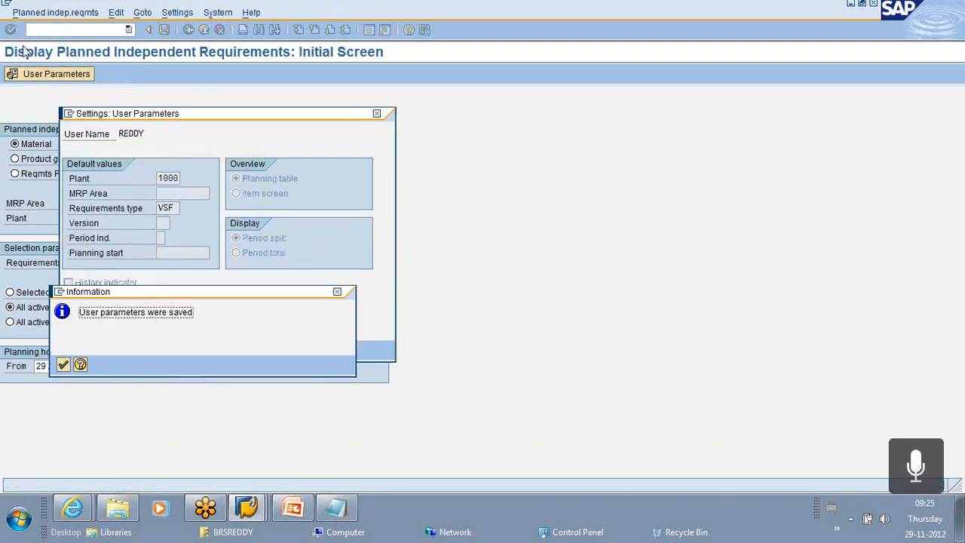
click(64, 364)
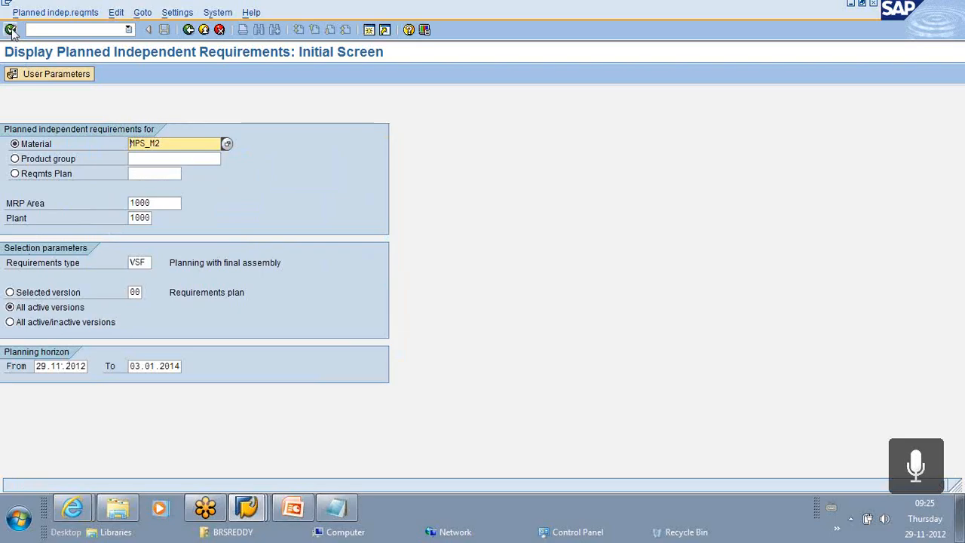
click(10, 29)
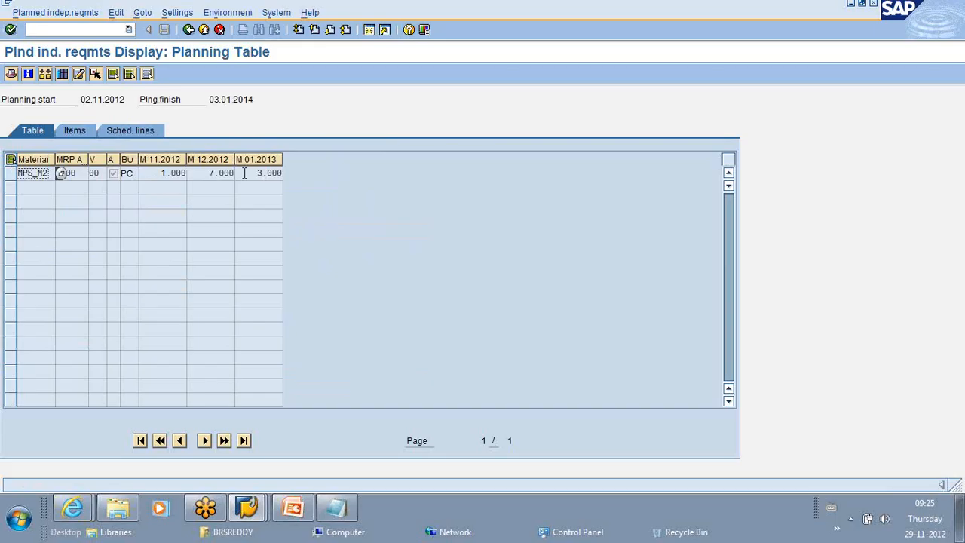
Start transaction MD04 and check the December independent requirement in the MPS_M2 stock/requirements list.
click(35, 30)
text(/N MD04)
key(Return)
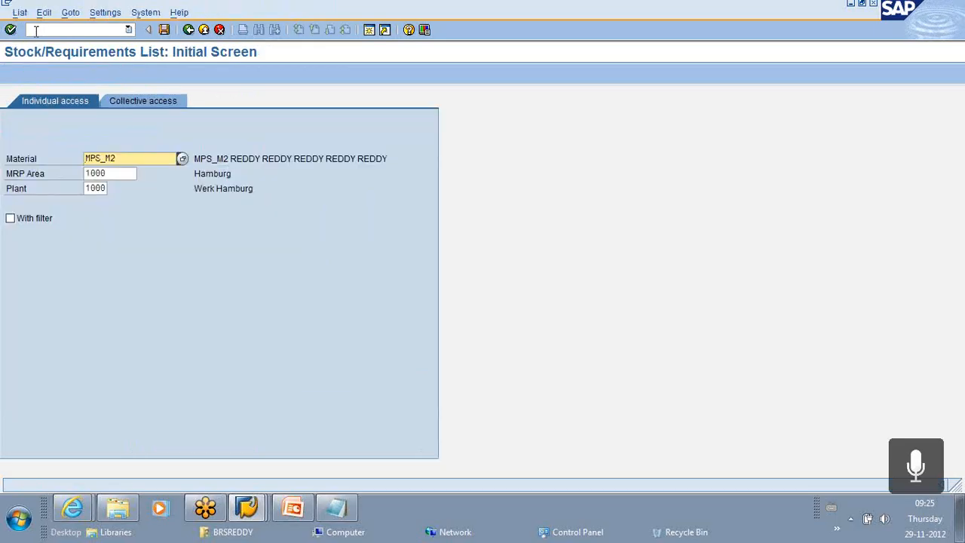
key(Return)
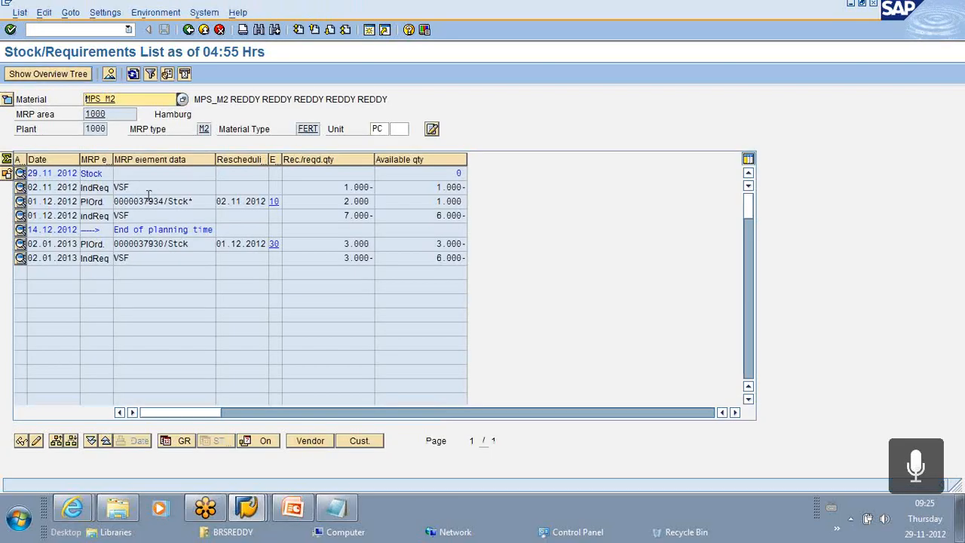
drag(343, 218, 381, 218)
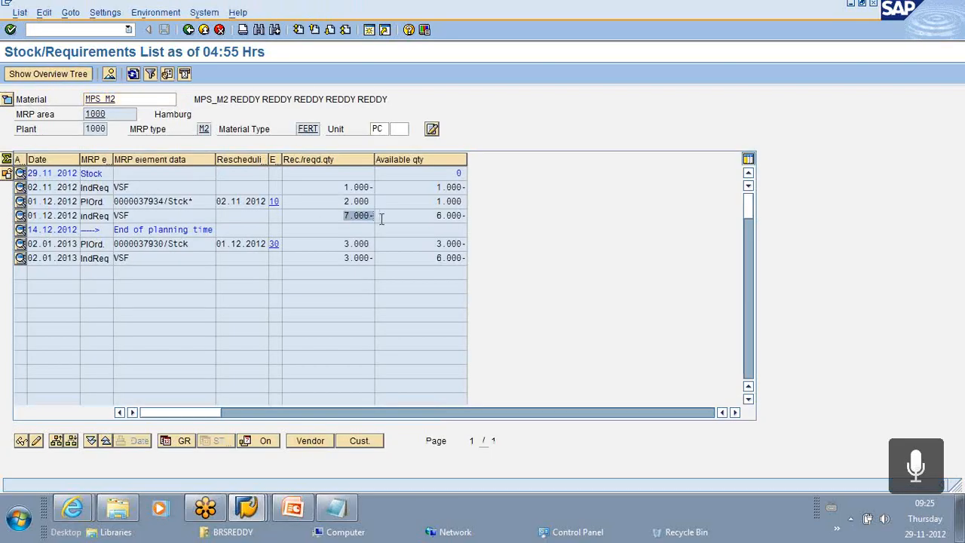
click(382, 218)
Switch to the other SAP session, refresh its MPS_M2 stock/requirements list and check the December requirement.
key(alt+Tab)
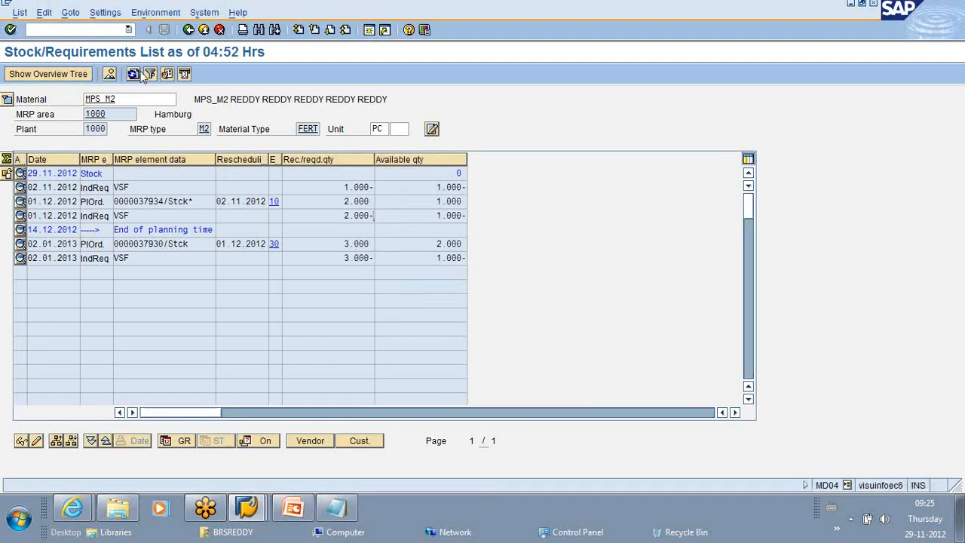
click(134, 73)
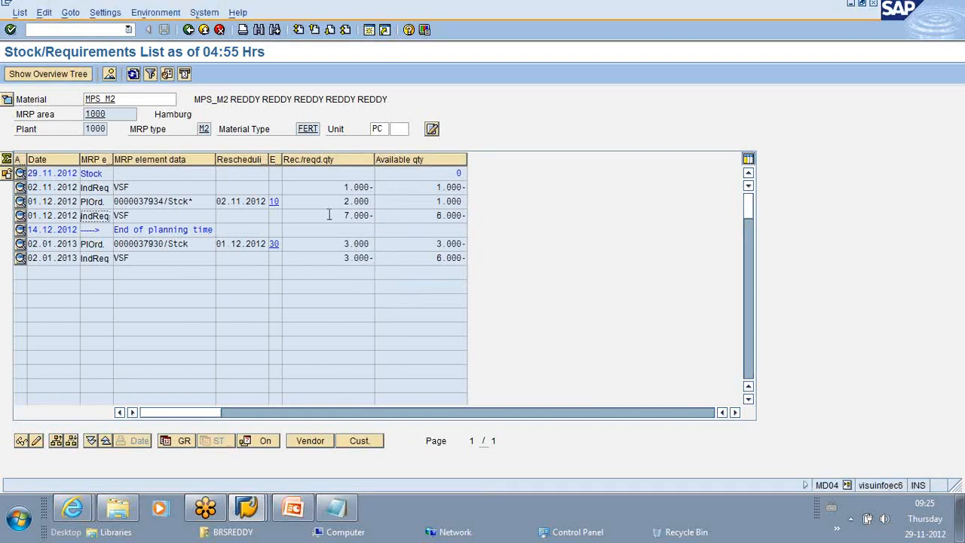
drag(343, 215, 378, 215)
click(385, 216)
Return to the first session, load the stock/requirements list for MPS_M1, refresh it and check the December requirement.
key(alt+Tab)
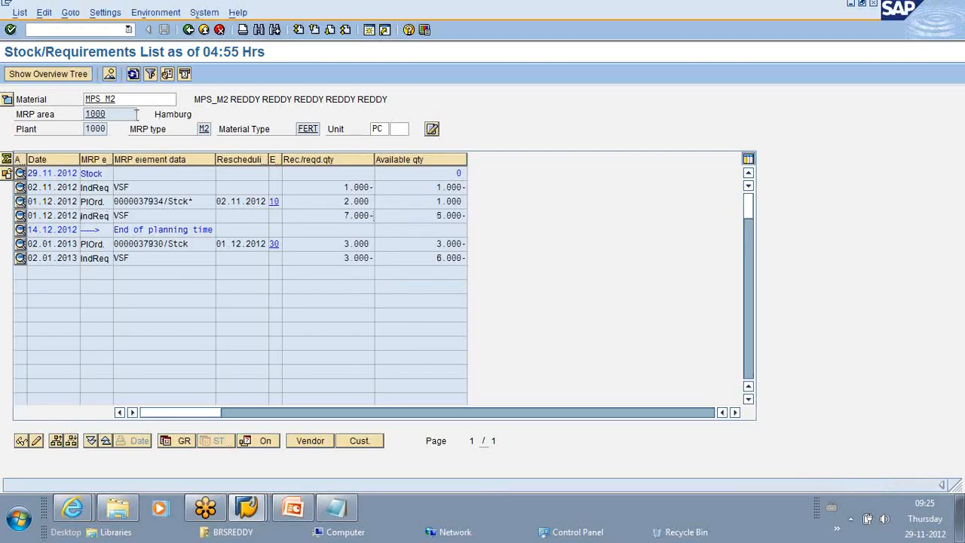
click(132, 100)
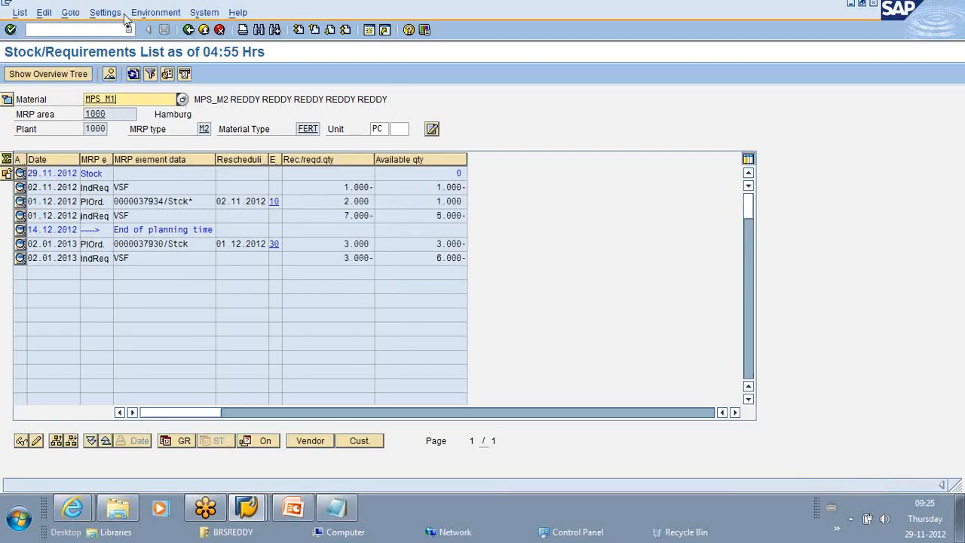
key(alt+Tab)
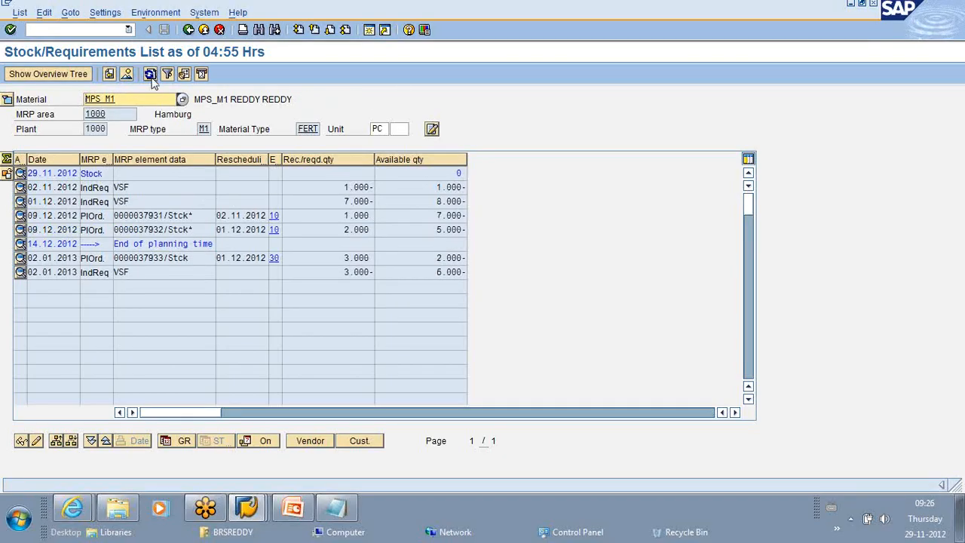
click(150, 73)
click(341, 201)
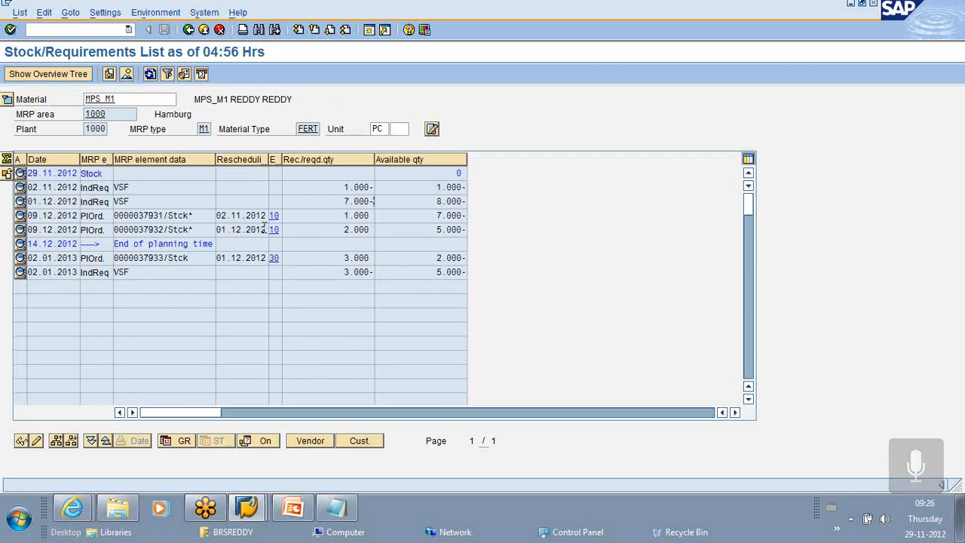
Switch to the REDDY notes in Notepad and set the REQ value under MPS_M1 to 2000.
click(335, 508)
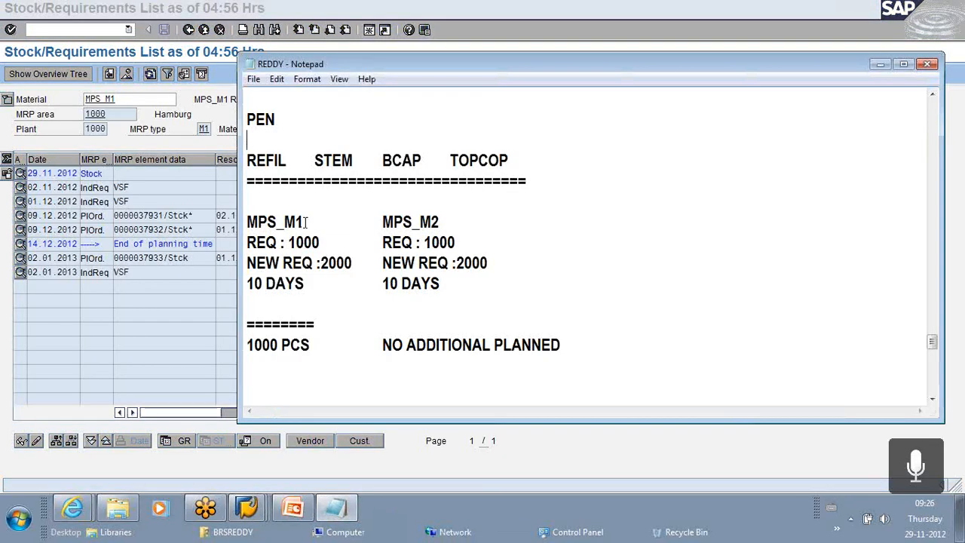
drag(304, 221, 284, 222)
click(319, 243)
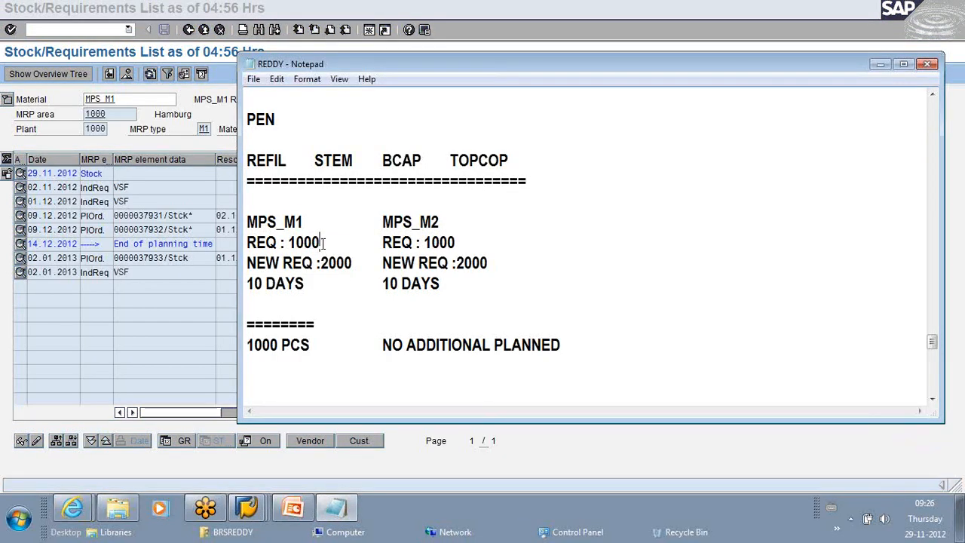
key(BackSpace)
key(BackSpace)
key(BackSpace)
key(BackSpace)
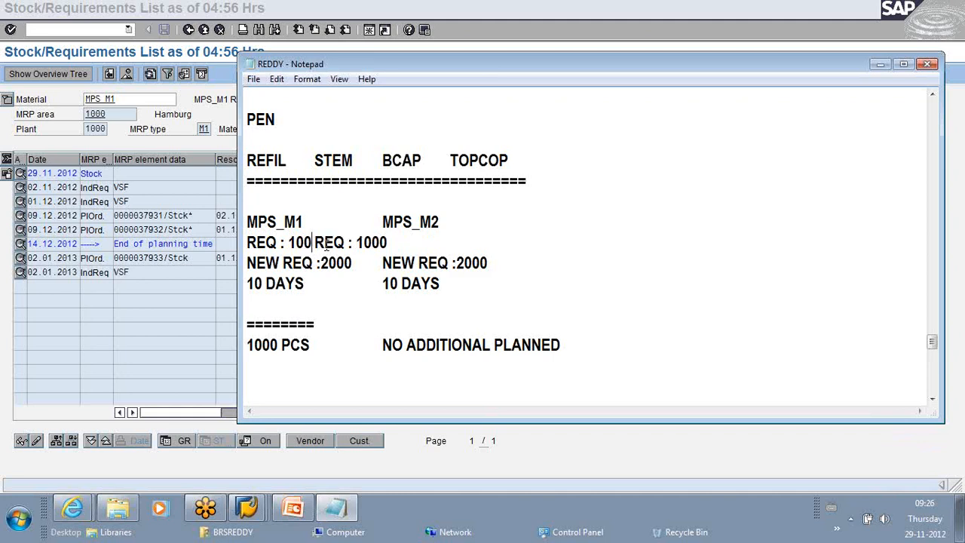
text(2000)
In the MPS_M1 notes, set NEW REQ to 7000 and the quantity below the separator to 5000 PCS.
click(353, 263)
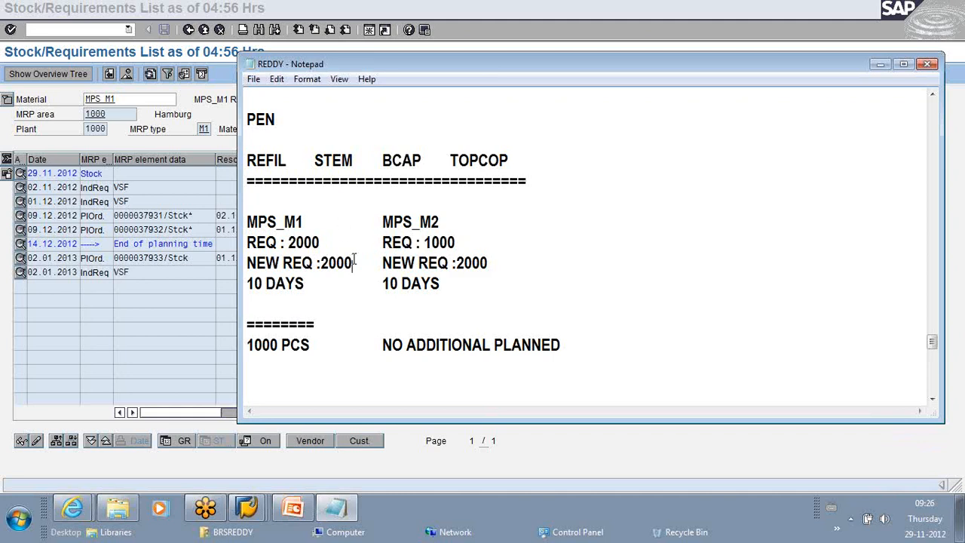
key(BackSpace)
key(BackSpace)
key(BackSpace)
key(BackSpace)
text(7000)
key(BackSpace)
key(BackSpace)
key(BackSpace)
key(BackSpace)
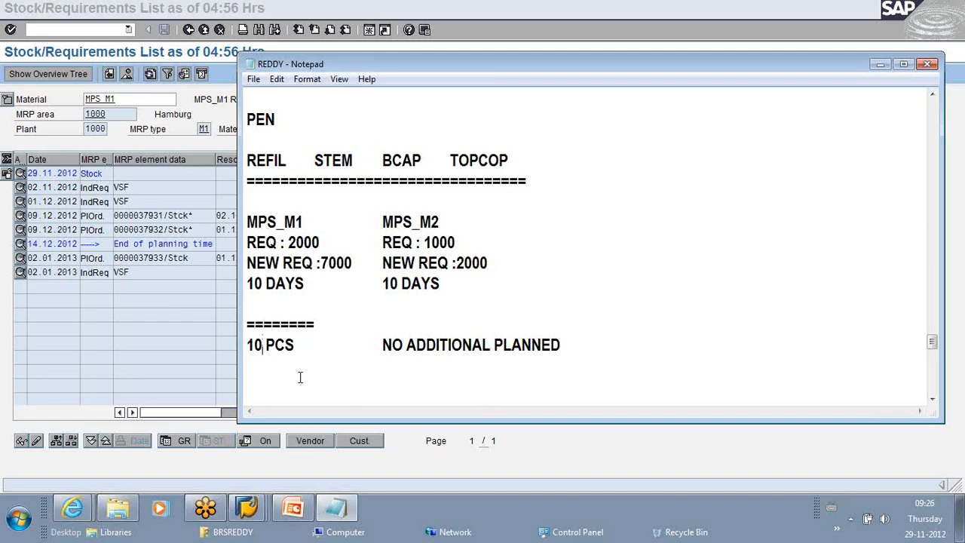
text(5000)
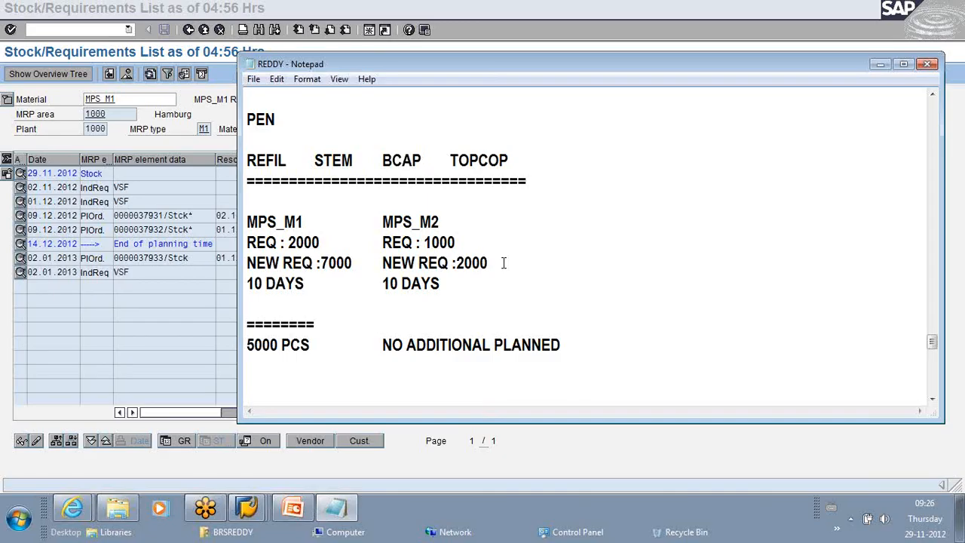
Set NEW REQ under MPS_M2 to 7000 in the notes and save the file.
key(BackSpace)
key(BackSpace)
key(BackSpace)
key(BackSpace)
text(7000)
drag(593, 344, 314, 326)
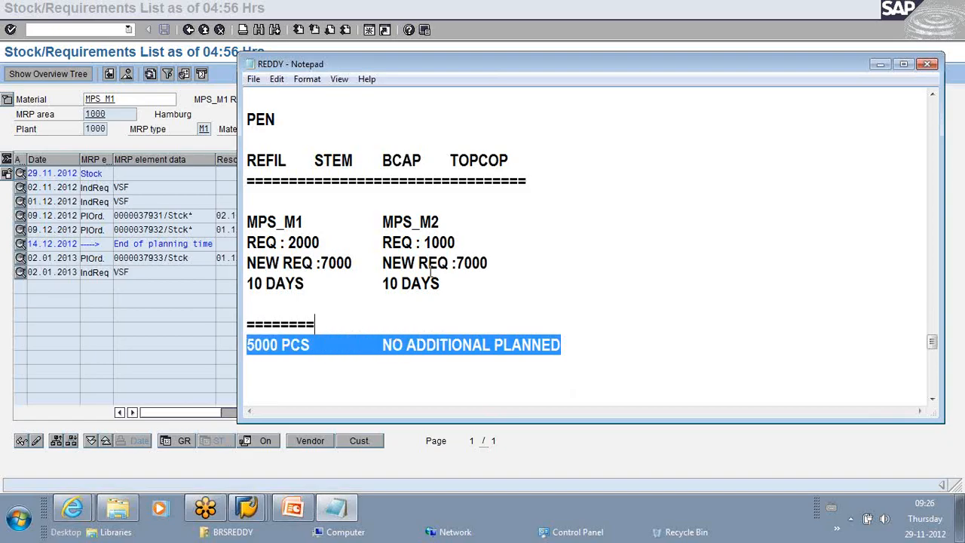
click(584, 295)
click(253, 78)
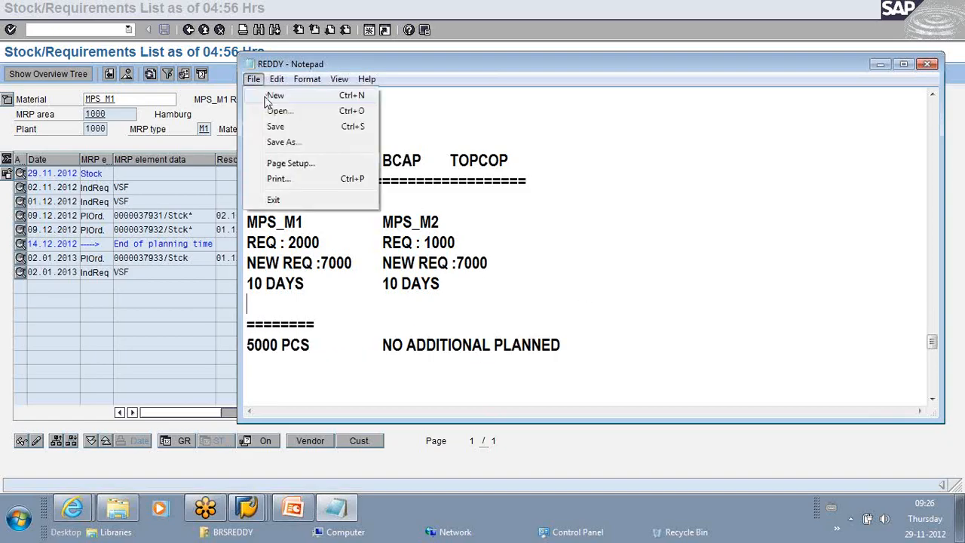
click(264, 125)
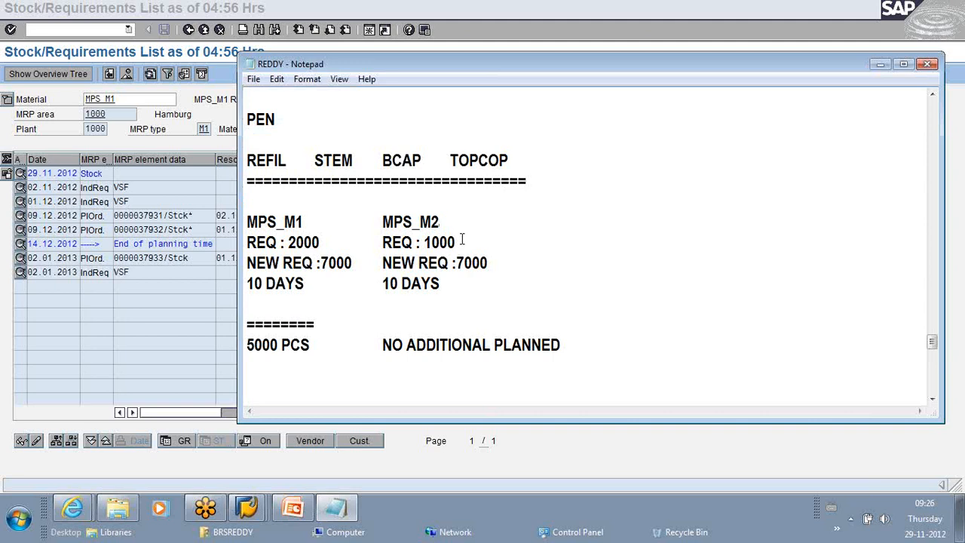
Set REQ under MPS_M2 to 2000, save the notes and return to the MPS_M1 stock/requirements list in SAP.
key(BackSpace)
key(BackSpace)
key(BackSpace)
key(BackSpace)
text(2000)
click(252, 79)
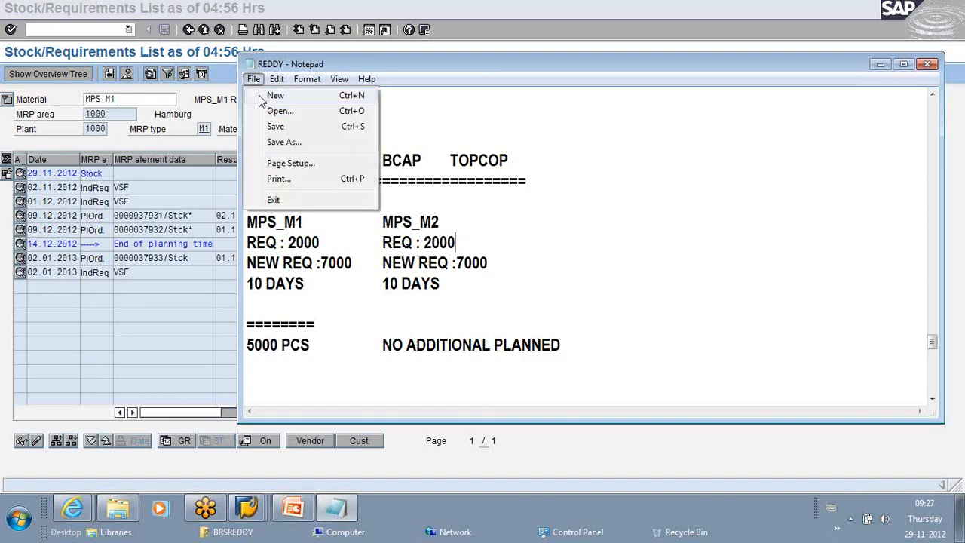
click(275, 126)
click(887, 67)
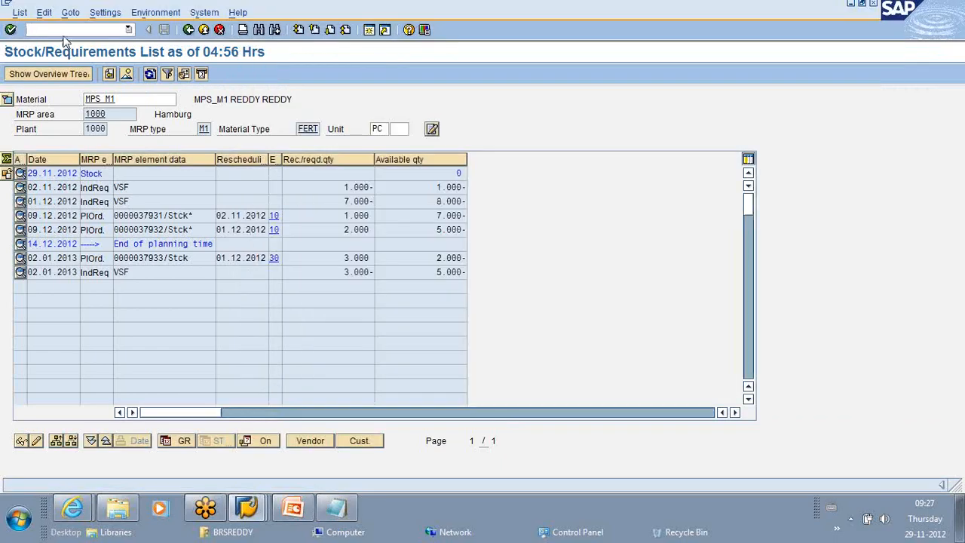
Run single-item, multi-level planning (MD41) for material MPS_M1 in plant 1000 with processing key NETCH.
text(/N MD41)
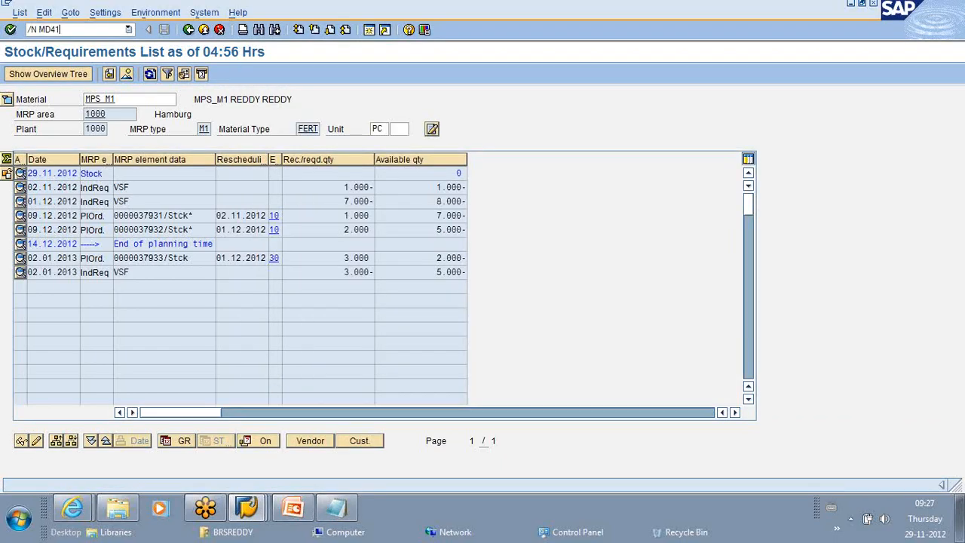
key(Return)
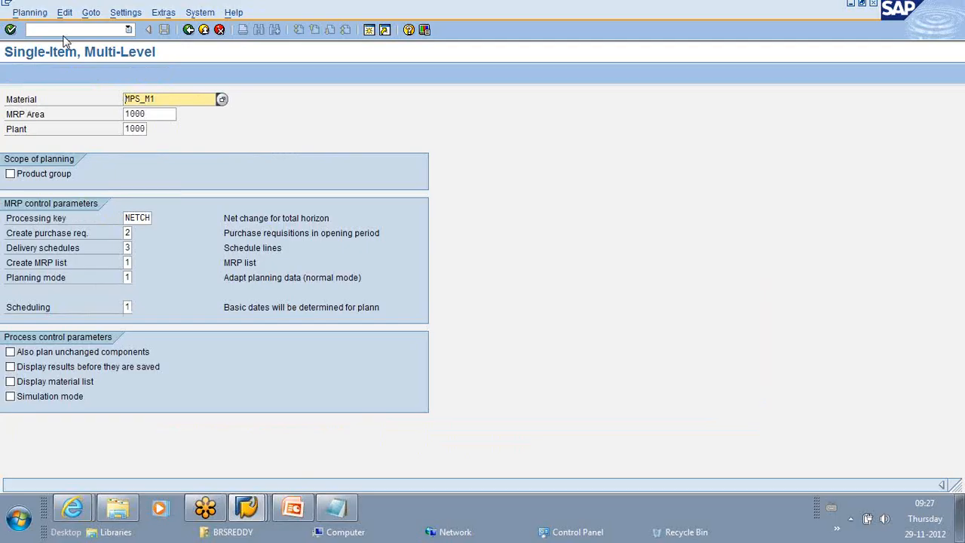
key(Return)
key(Return)
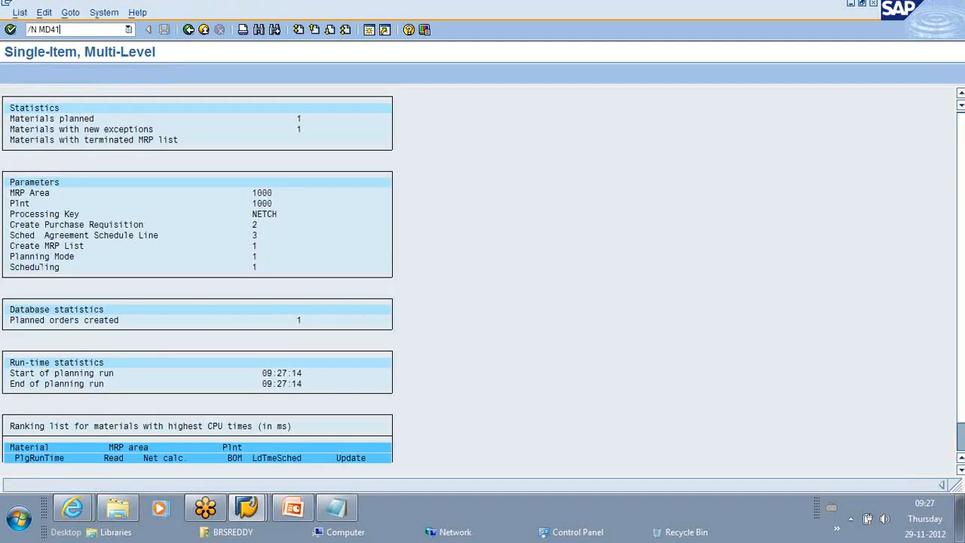
Run single-item, multi-level planning (MD41) again for material MPS_M2 with the same control parameters.
text(/N MD41)
key(Return)
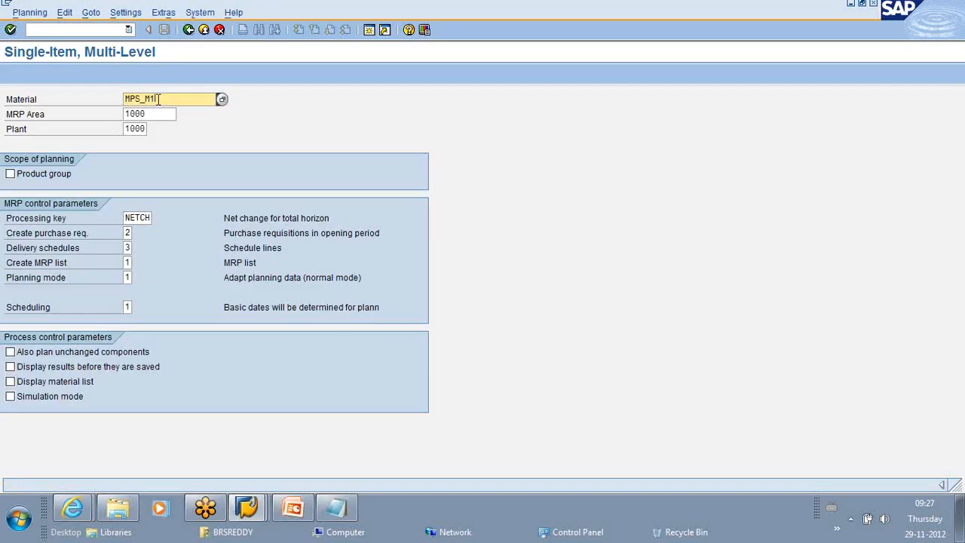
key(BackSpace)
text(2)
key(Return)
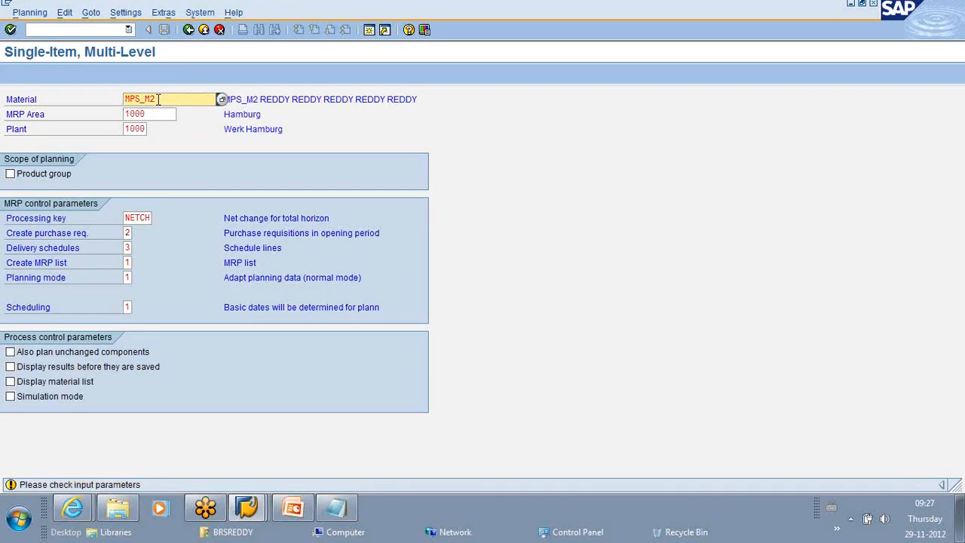
key(Return)
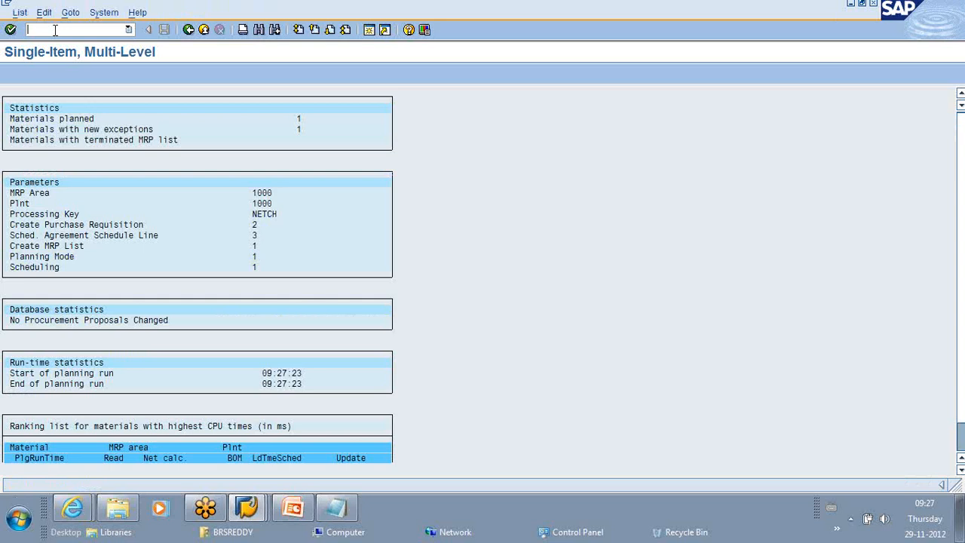
Open the stock/requirements list (MD04) for MPS_M1 and examine the date and quantity of the planned order at the end of the planning time fence.
text(/N MD04)
key(Return)
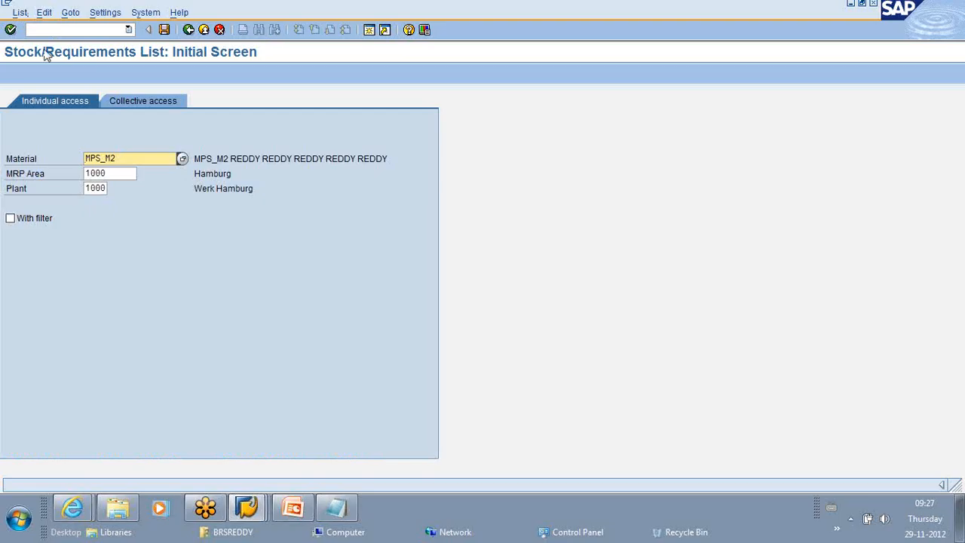
click(120, 158)
key(BackSpace)
text(1)
key(Return)
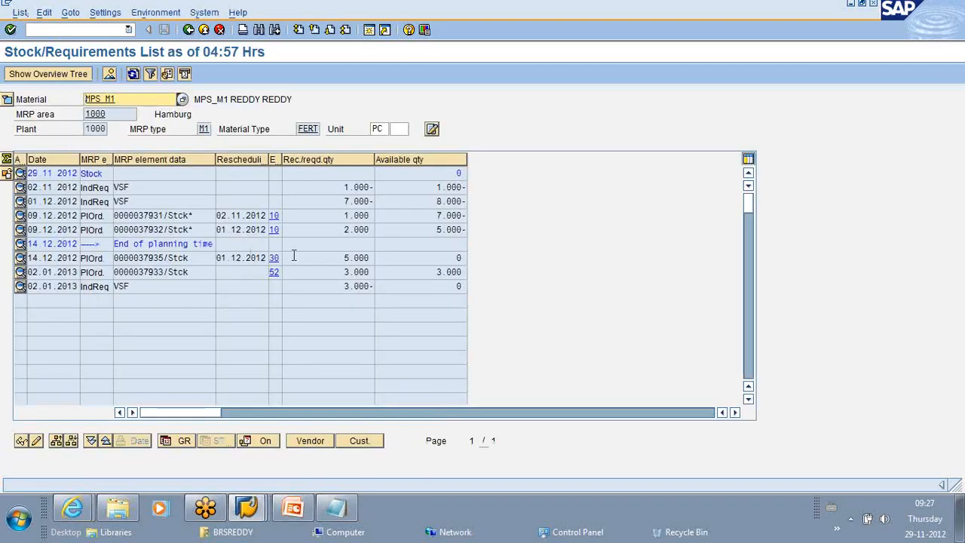
drag(338, 257, 371, 257)
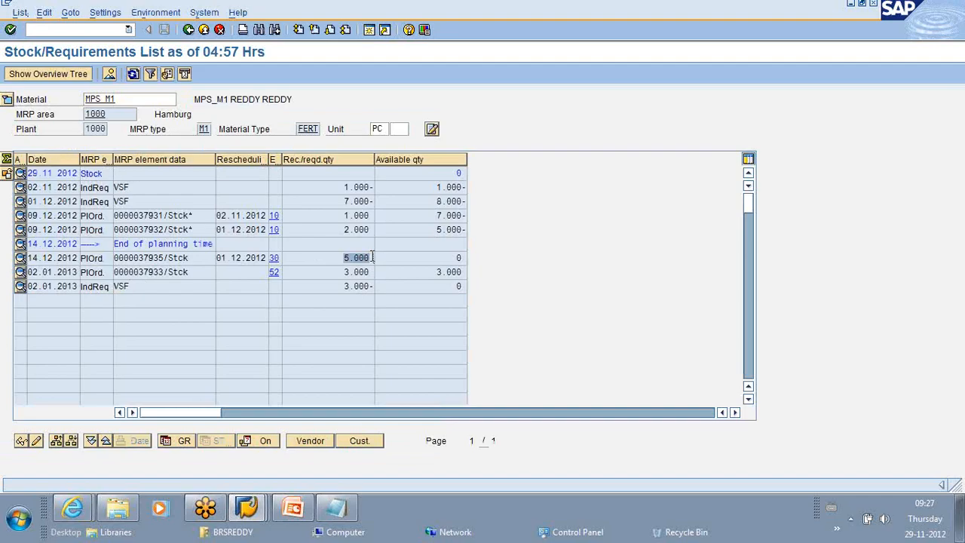
click(371, 256)
drag(28, 256, 194, 257)
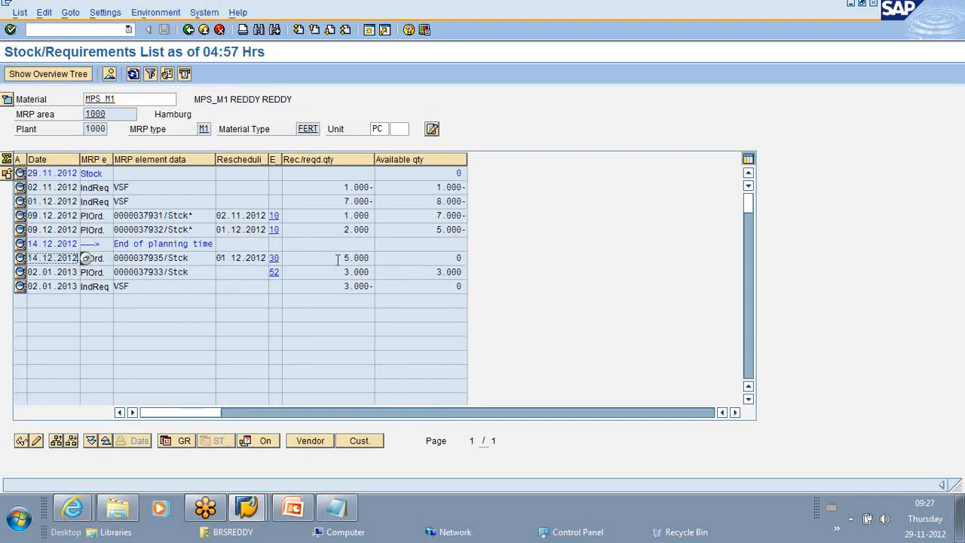
drag(338, 260, 388, 260)
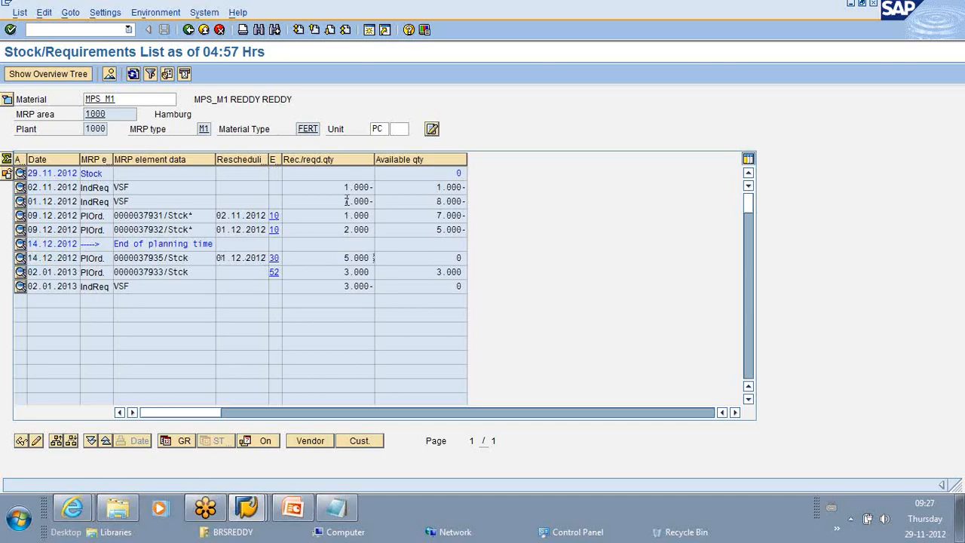
Switch to the MPS_M2 stock/requirements list session, refresh it and compare it with the MPS_M1 list.
click(248, 506)
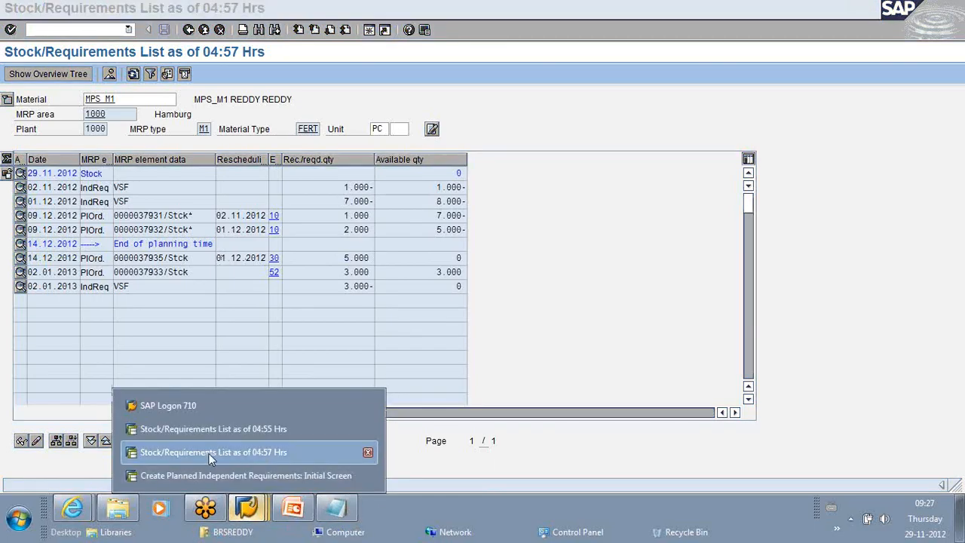
click(213, 428)
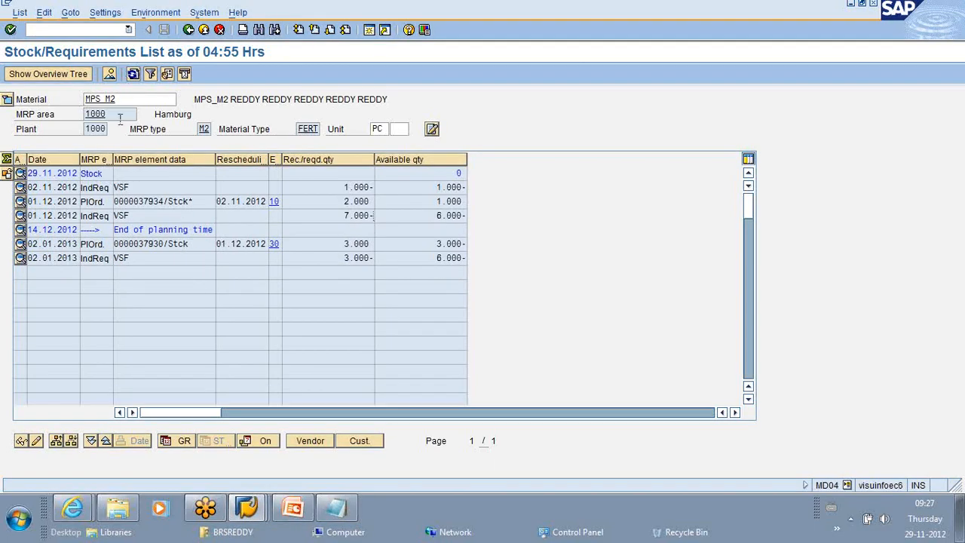
click(133, 73)
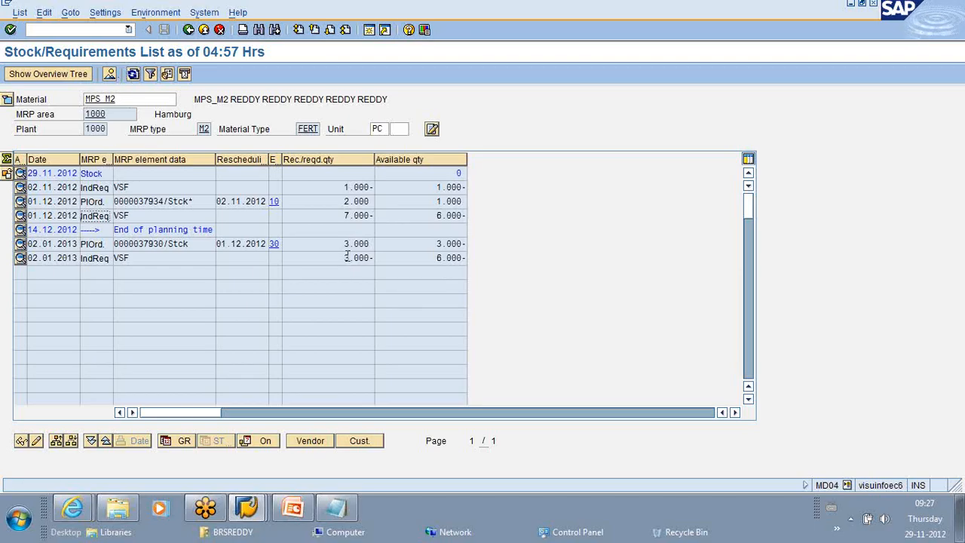
click(69, 29)
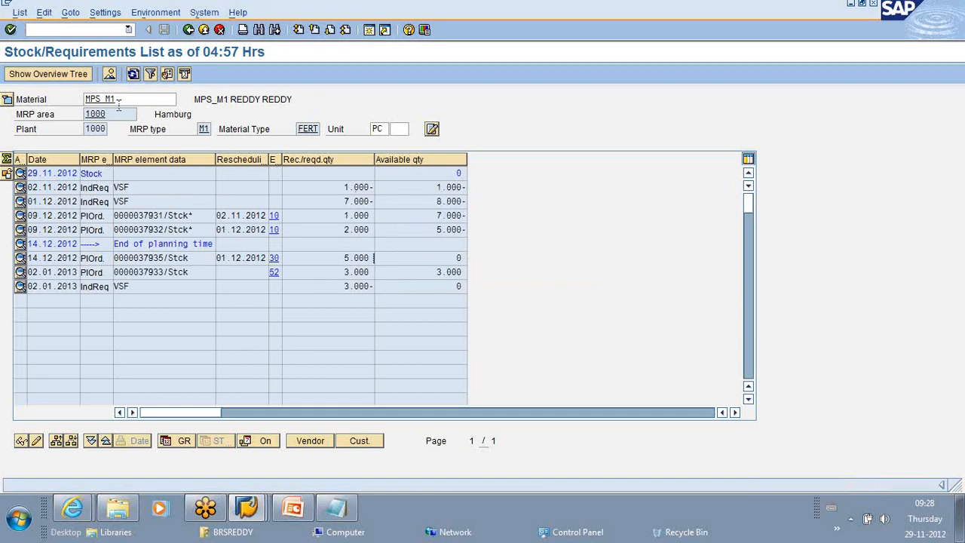
click(125, 101)
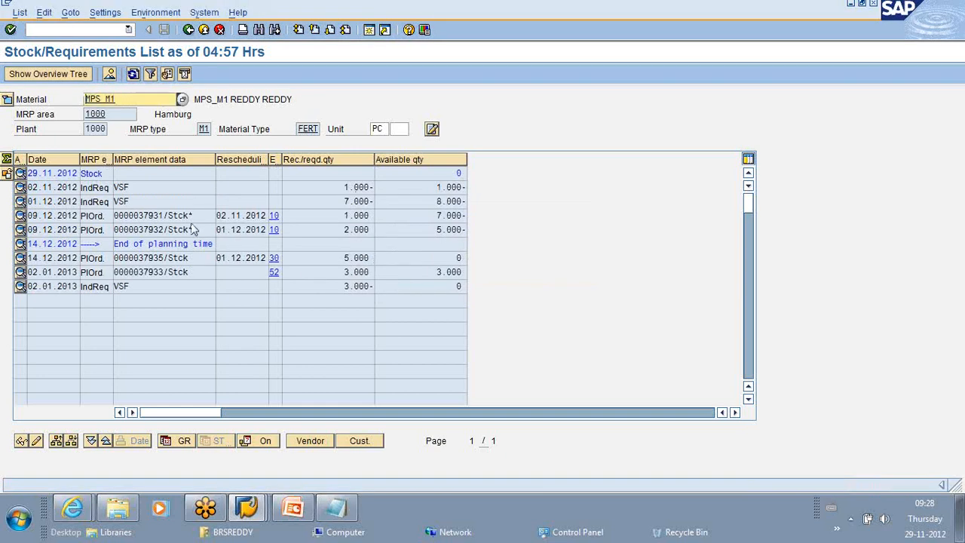
click(327, 260)
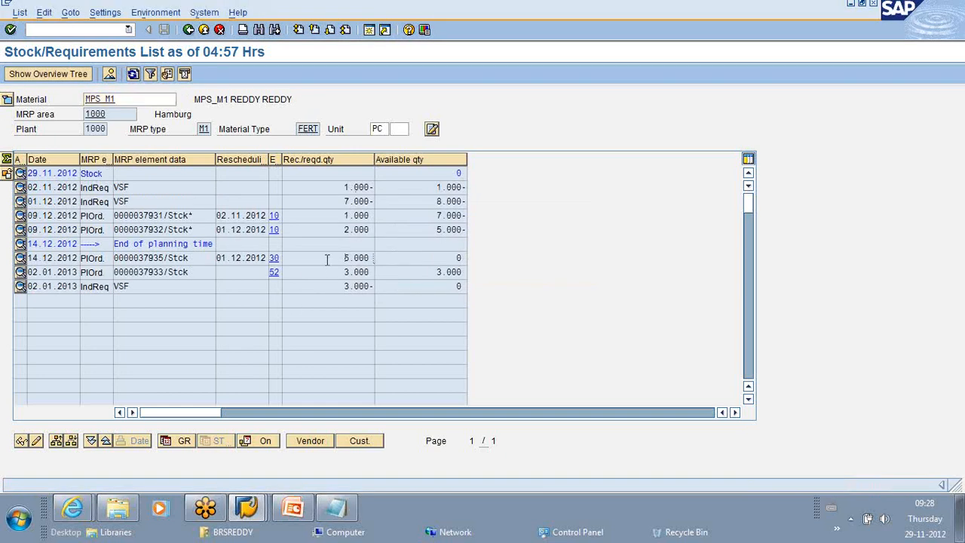
key(alt+Tab)
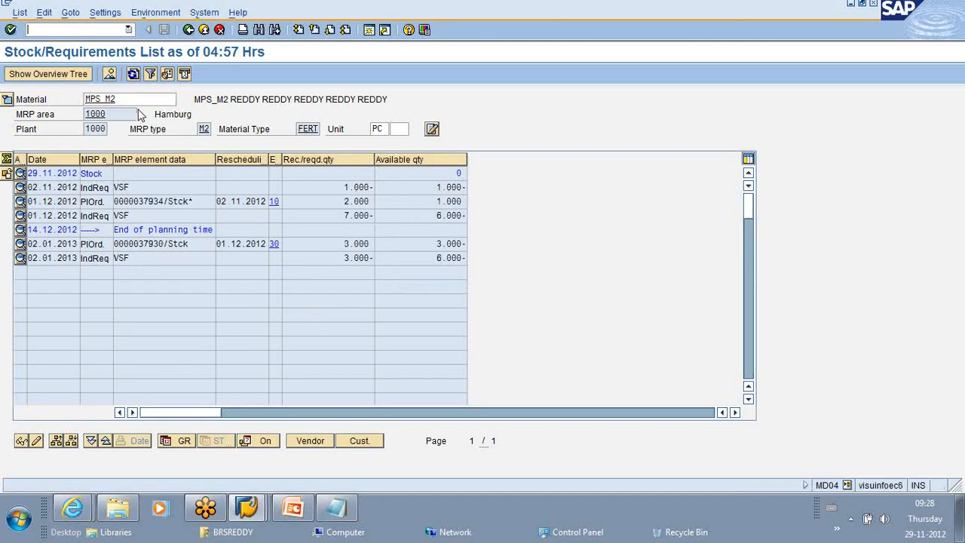
Refresh the MPS_M2 stock/requirements list and examine the January 2013 planned order and requirement quantities.
click(133, 73)
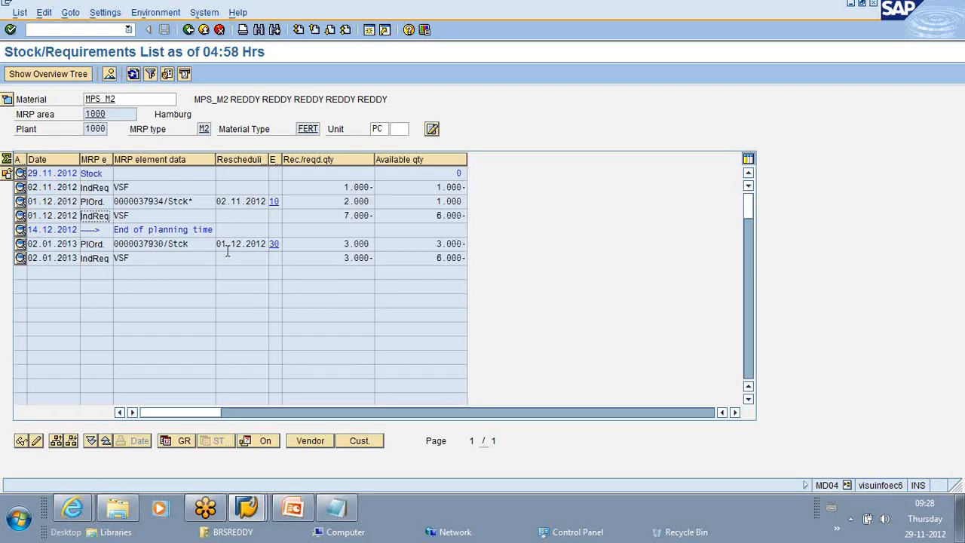
drag(341, 245, 373, 258)
click(371, 246)
click(372, 245)
click(374, 258)
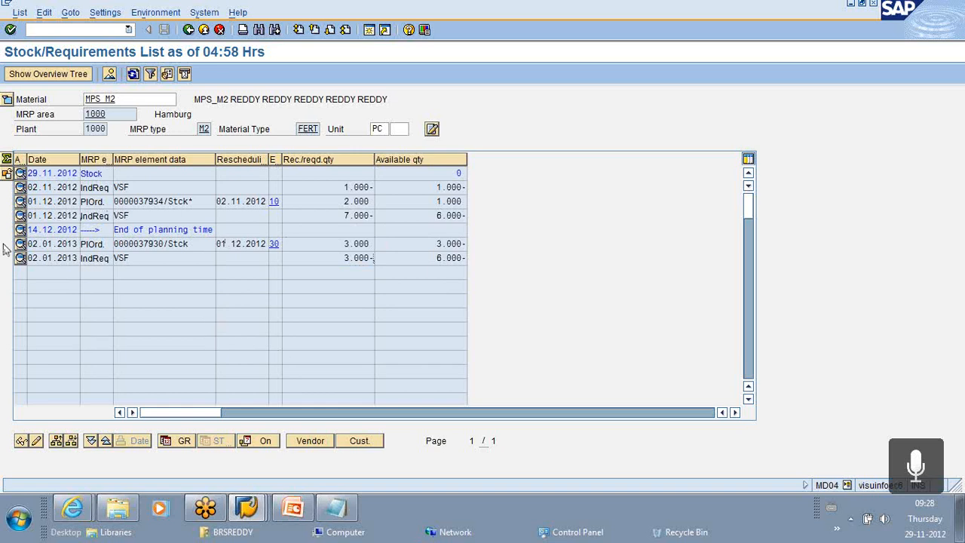
Start changing planned independent requirements (MD62) for MPS_M2, save the user parameters and open the planning table.
click(80, 29)
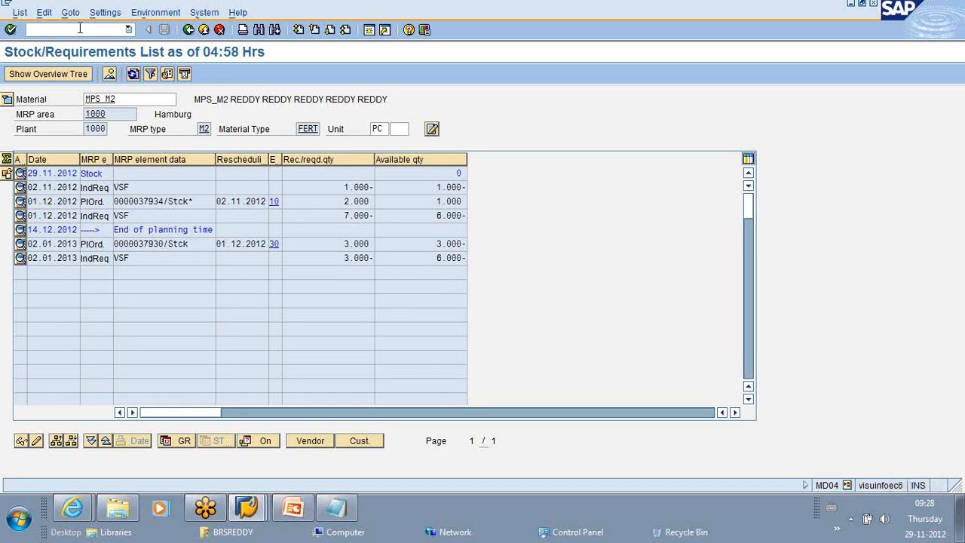
text(/N MD62)
key(Return)
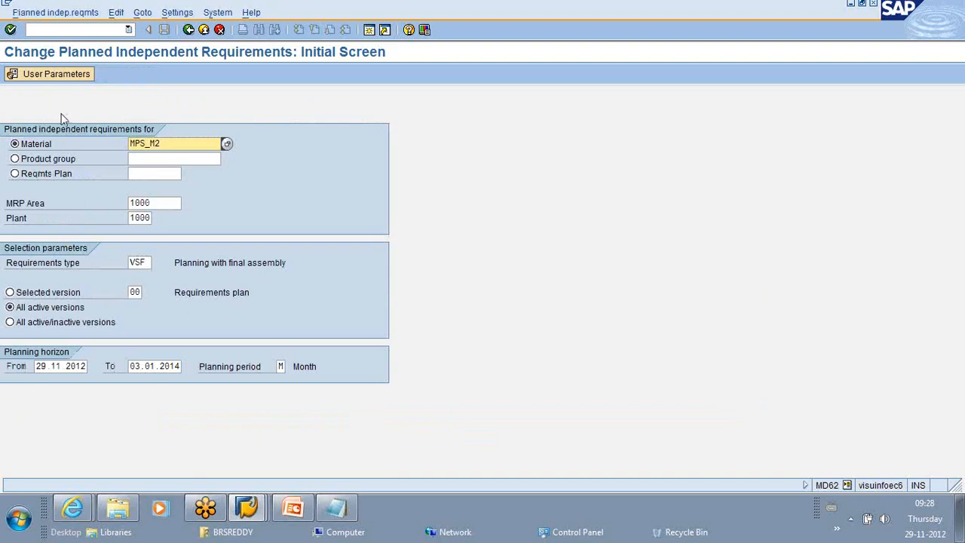
click(49, 71)
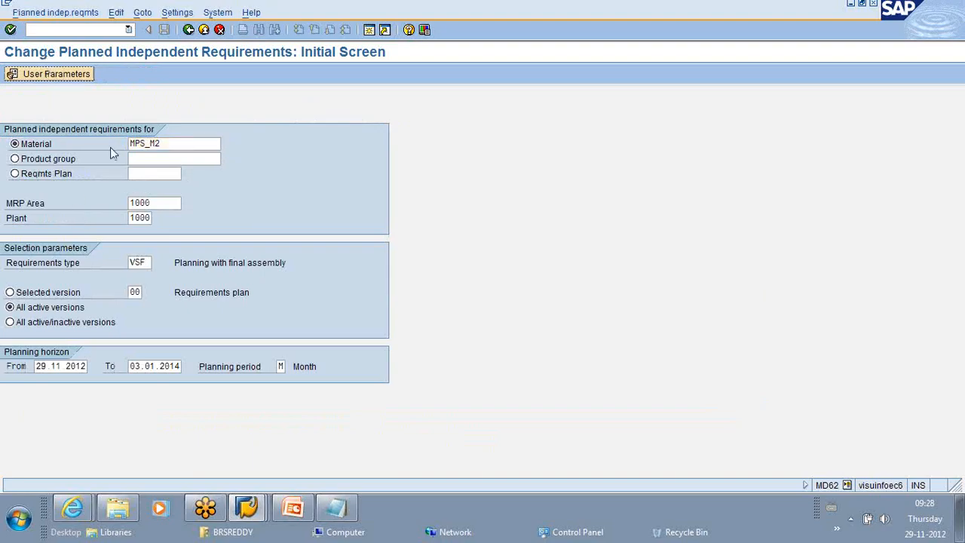
click(68, 76)
click(74, 395)
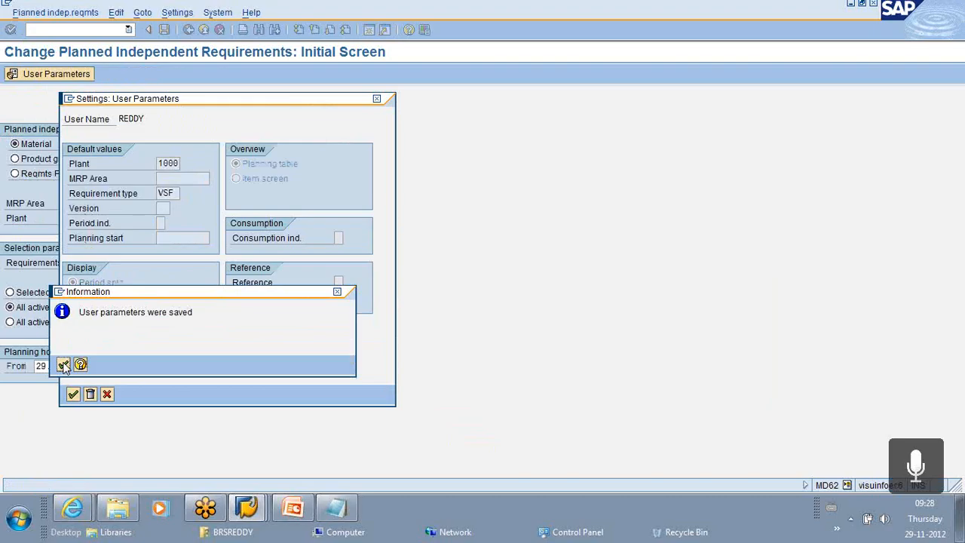
click(64, 365)
key(Return)
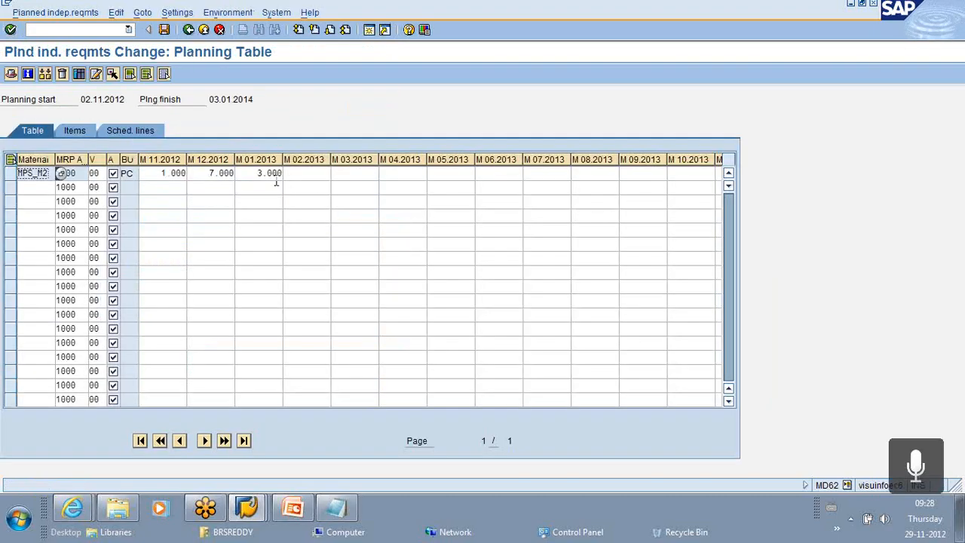
Set the 01.2013 requirement of MPS_M2 to 4000 in the planning table and save.
click(259, 172)
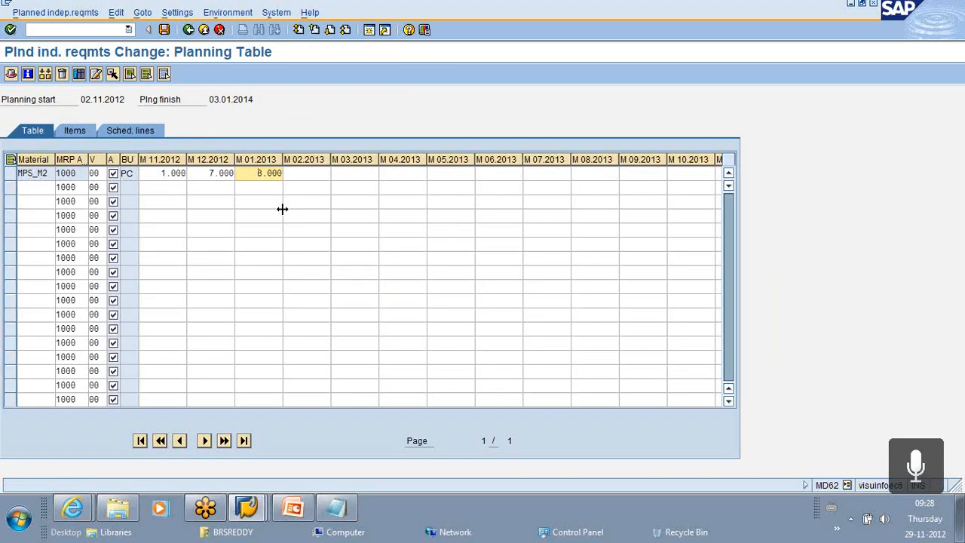
key(Delete)
key(Delete)
text(4000)
click(165, 30)
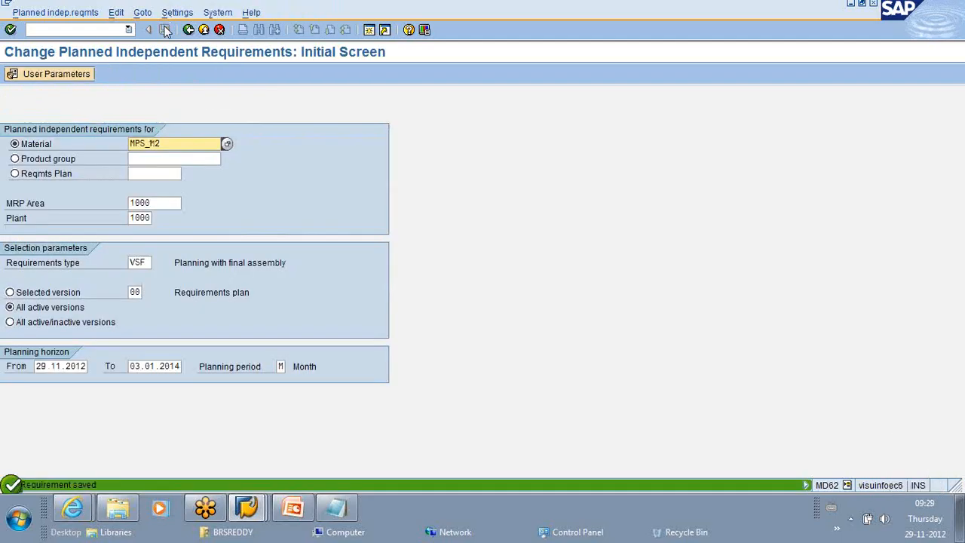
Open the planned independent requirements of MPS_M1, set the 01.2013 quantity to 4000 and save.
click(178, 147)
key(BackSpace)
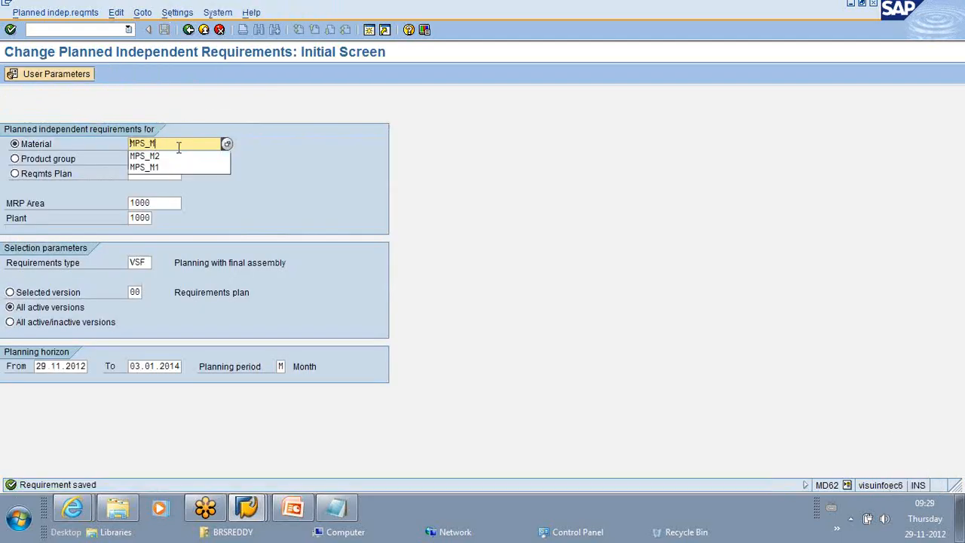
text(1)
click(11, 30)
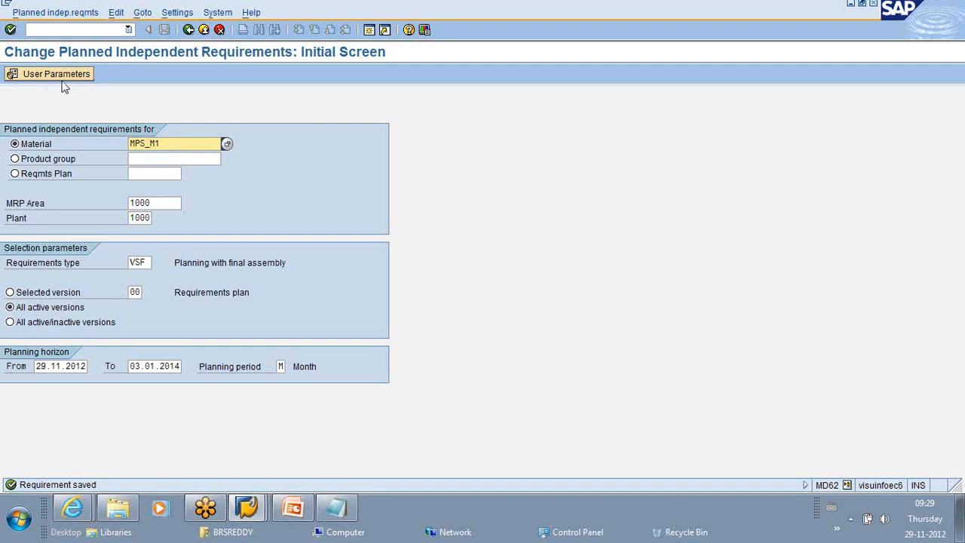
click(10, 31)
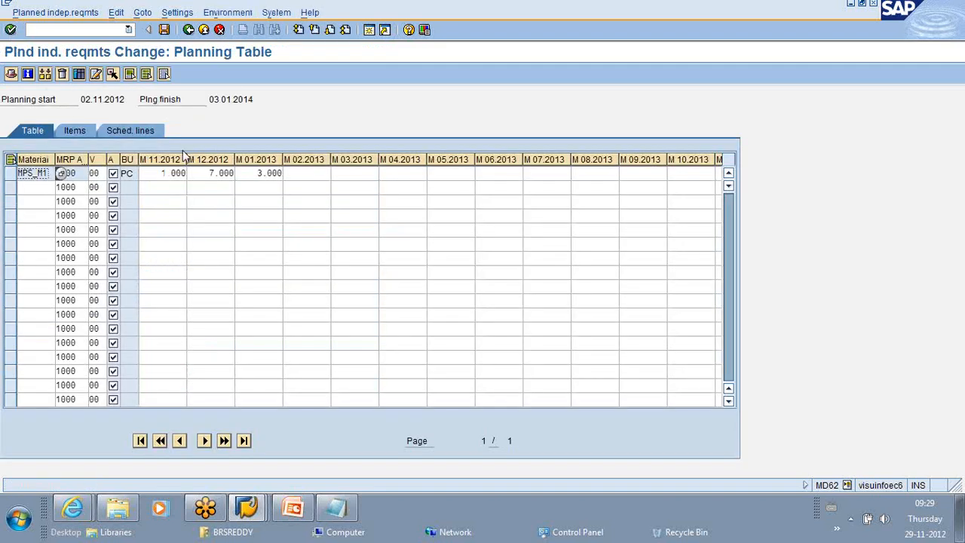
click(257, 174)
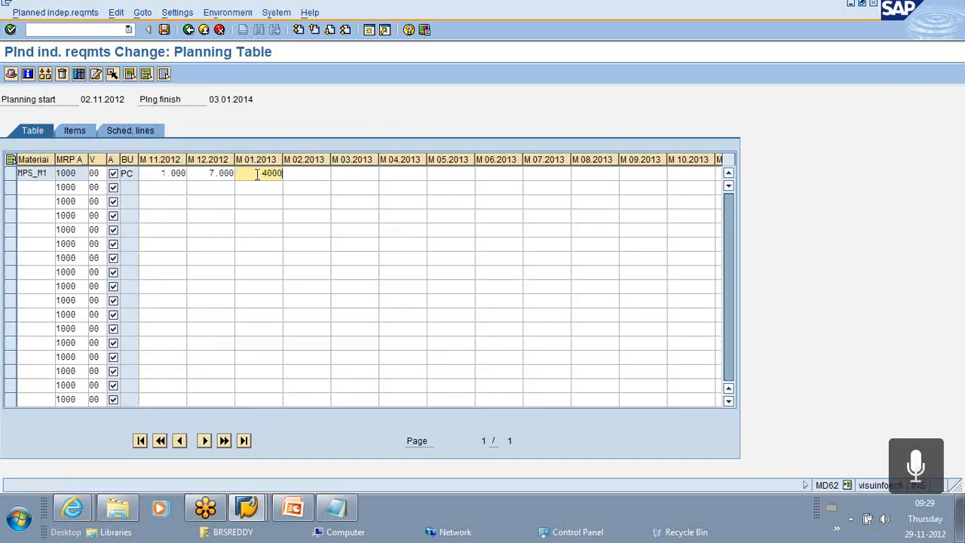
click(164, 31)
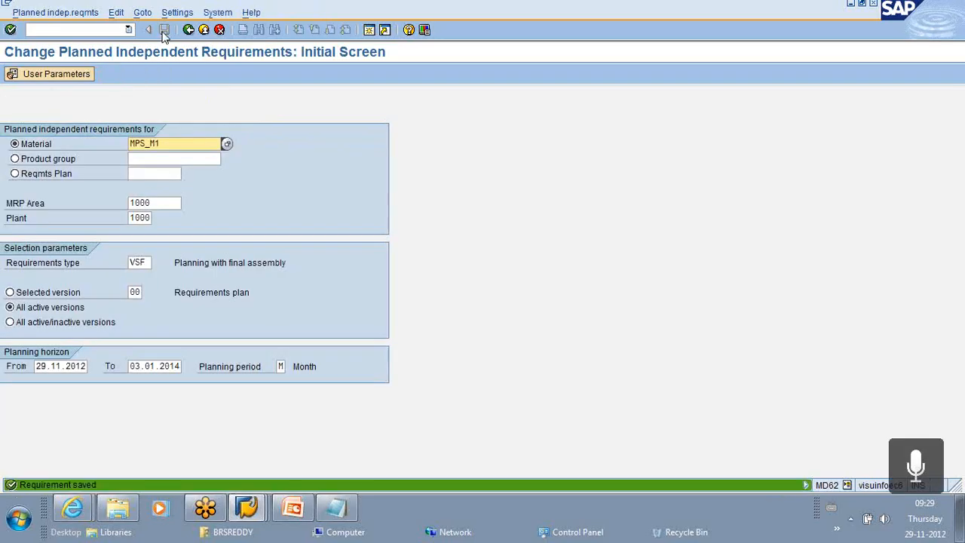
Open the stock/requirements list (MD04) for MPS_M1 and check the January 2013 independent requirement.
click(97, 30)
text(/N MD0)
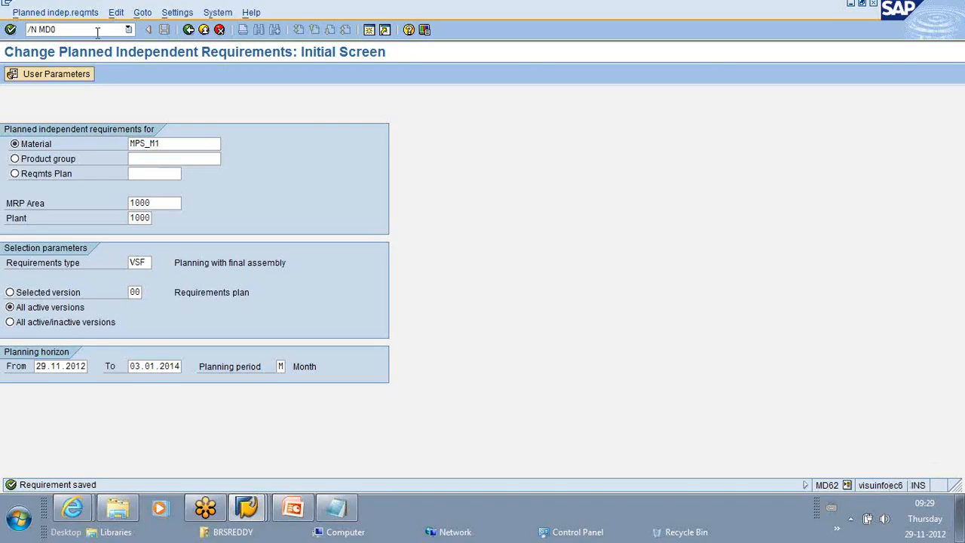
text(4)
key(Return)
key(Return)
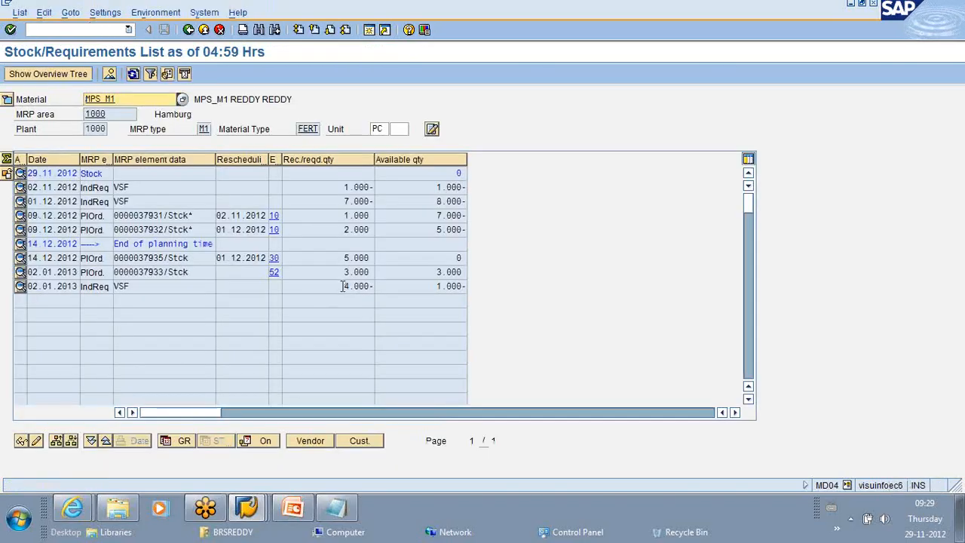
drag(343, 287, 388, 285)
click(388, 285)
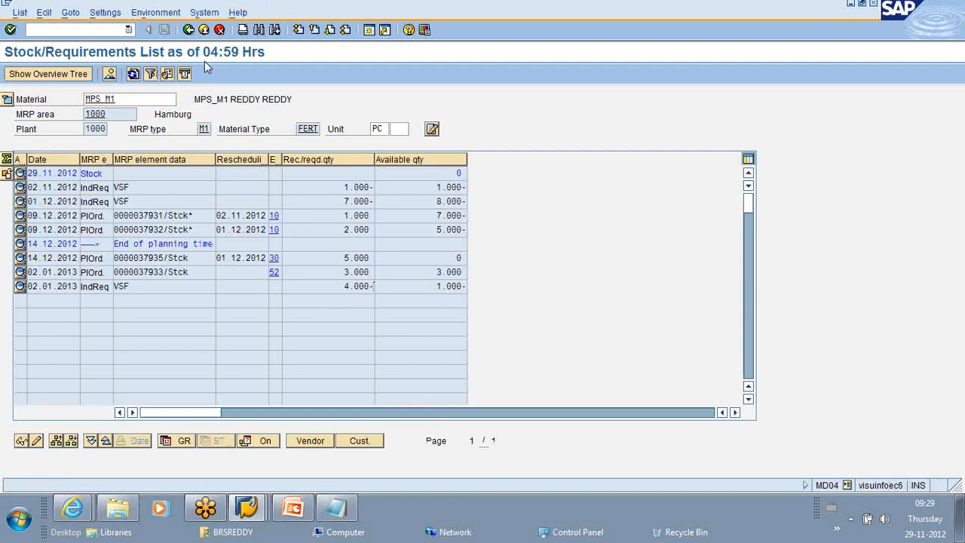
Compare the stock/requirements lists of MPS_M1, switch the list to MPS_M2 and check its January 2013 independent requirement.
key(alt+Tab)
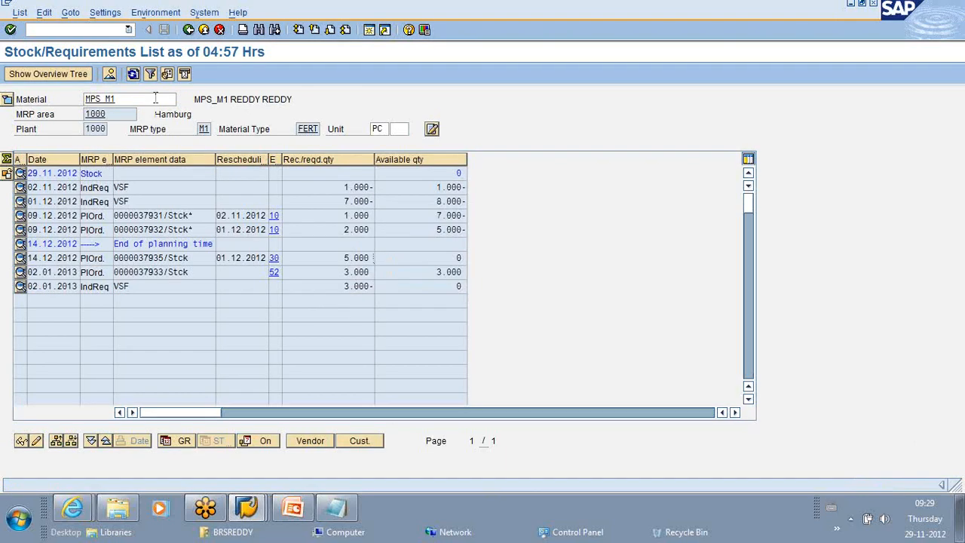
key(alt+Tab)
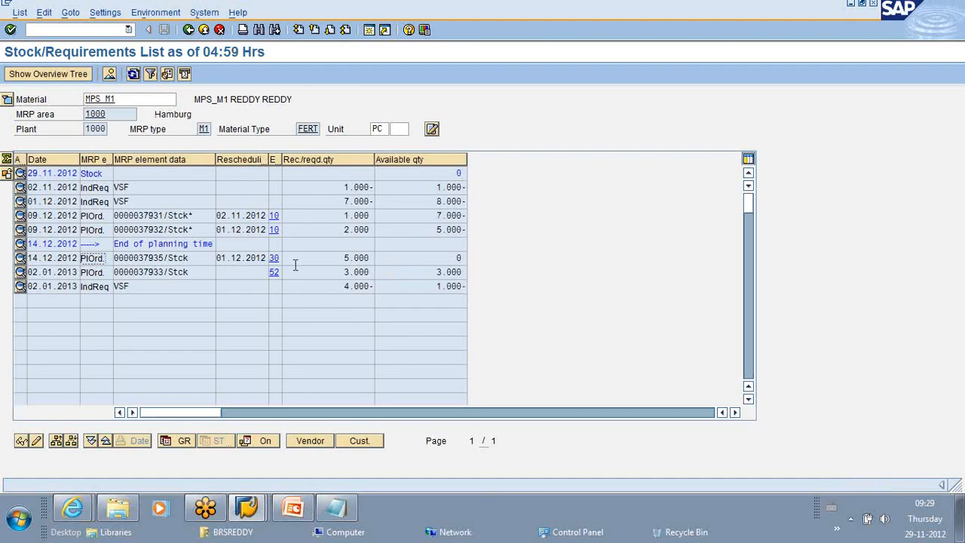
click(125, 99)
key(BackSpace)
text(2)
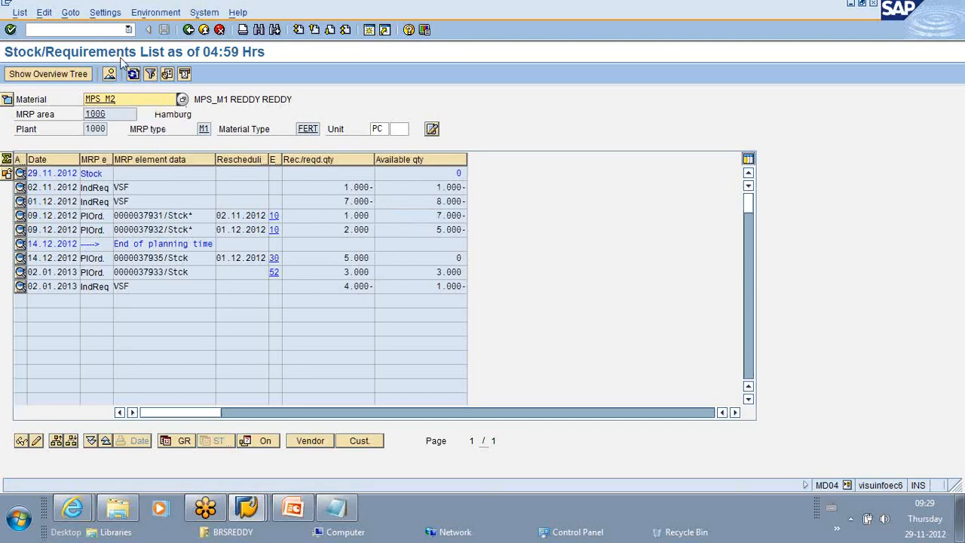
key(Return)
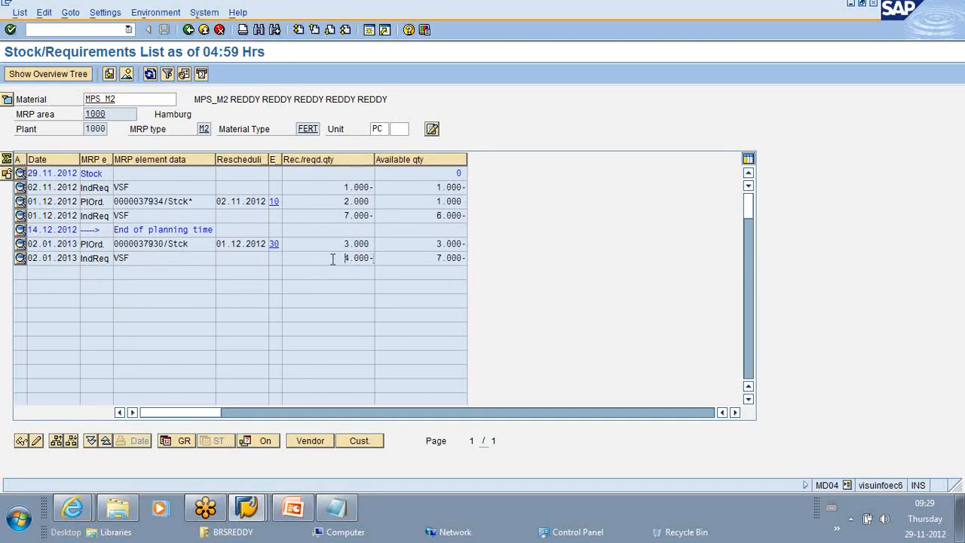
drag(343, 259, 376, 259)
click(377, 258)
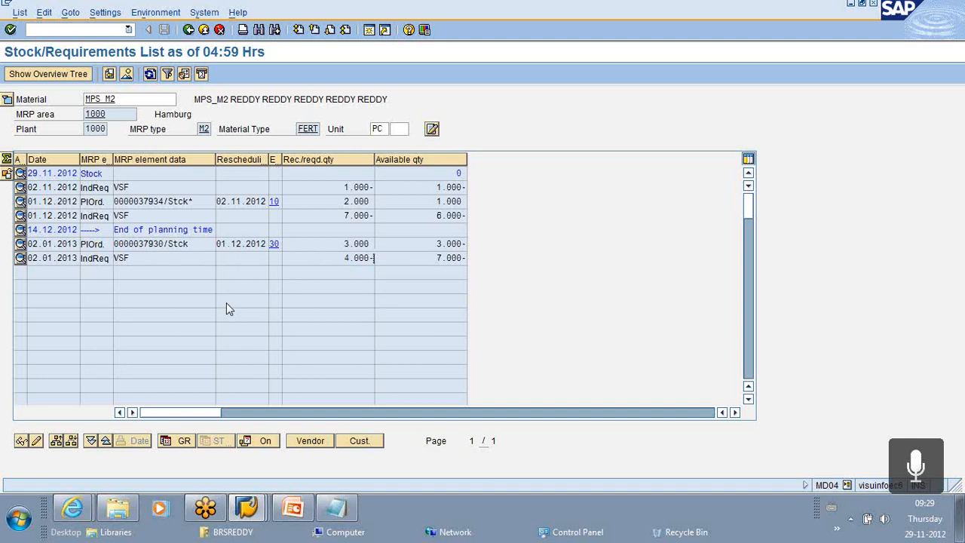
Run single-item, multi-level master production scheduling (MD41) for MPS_M2 in plant 1000 with the existing NETCH parameters.
click(66, 30)
text(/N MD41)
key(Return)
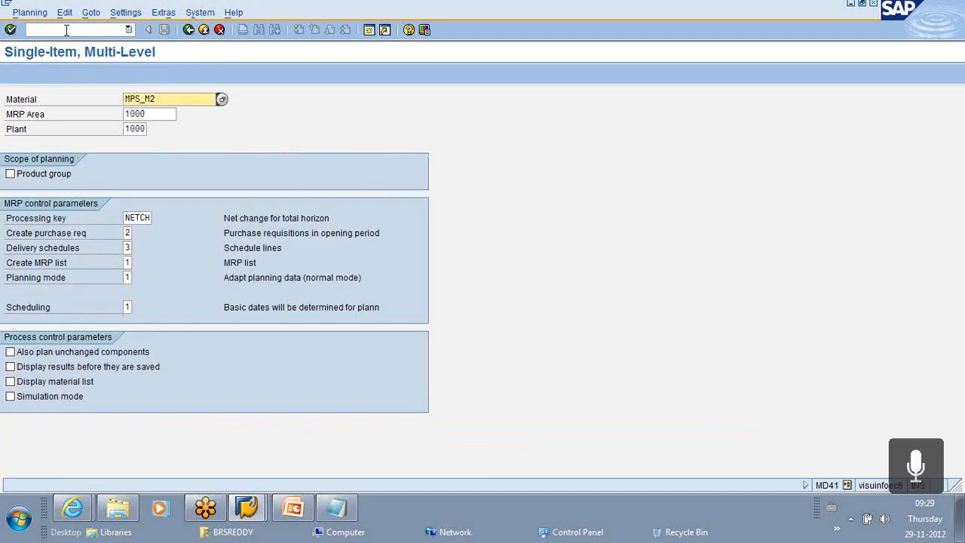
key(Return)
key(Return)
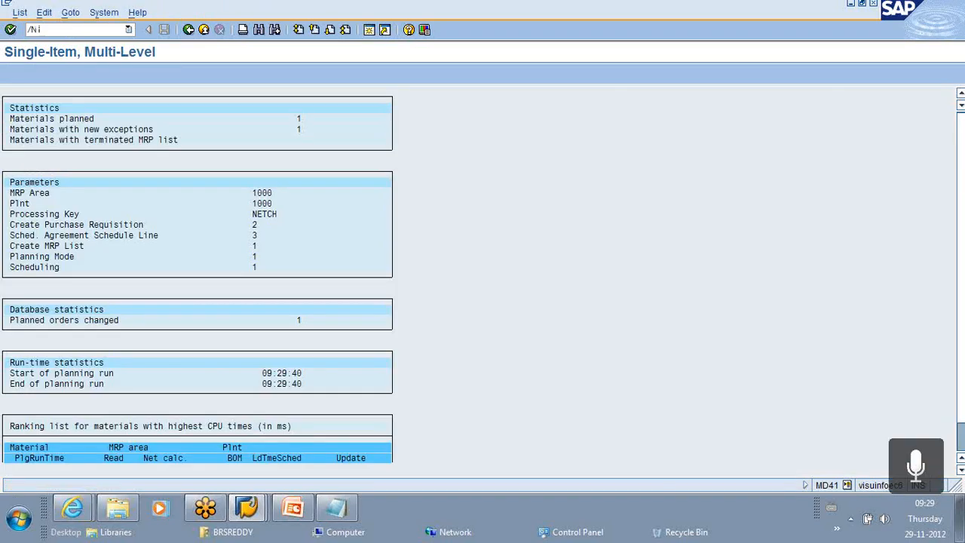
key(Return)
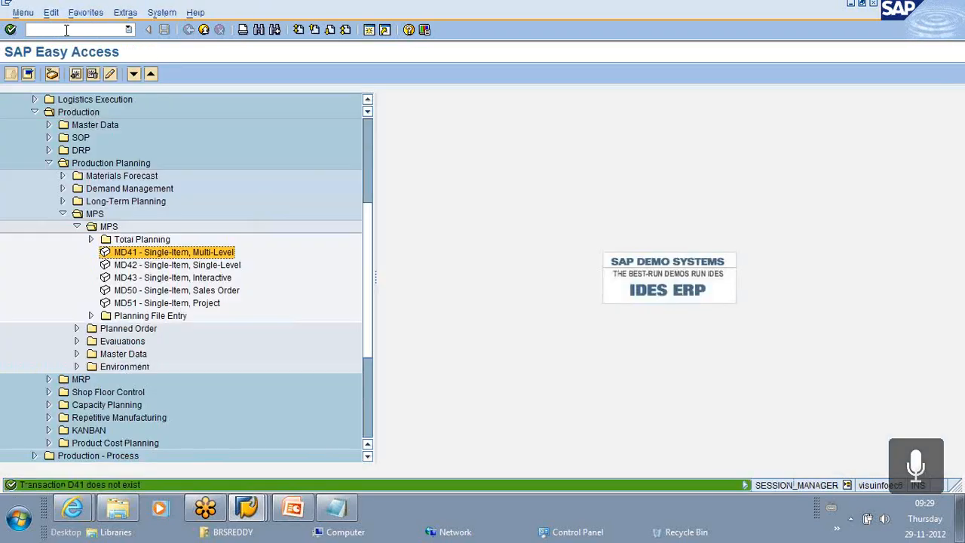
text(/N)
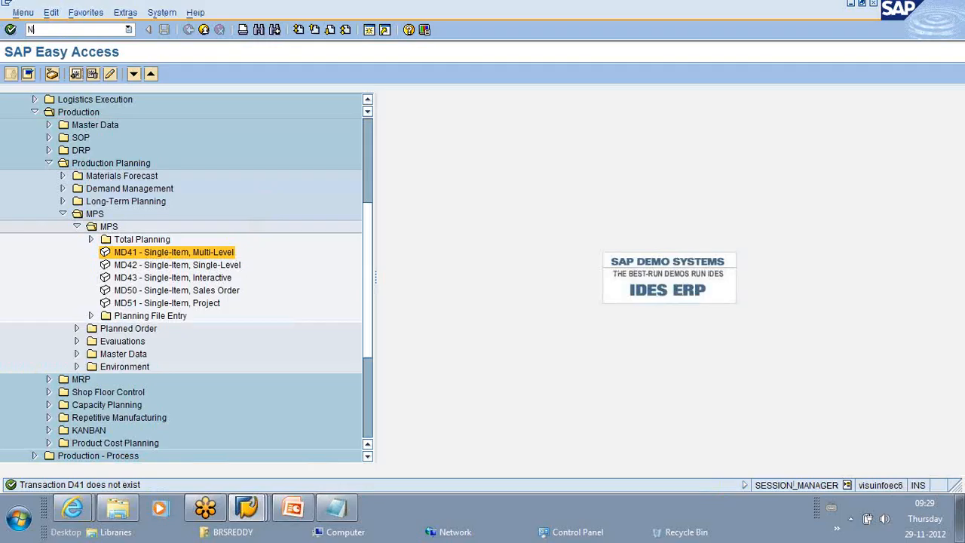
text(D41)
key(Return)
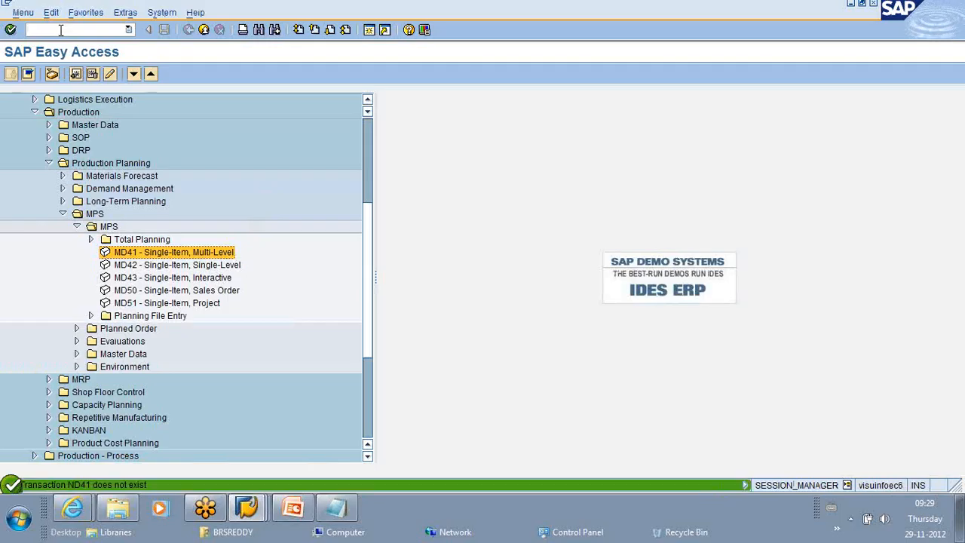
Run single-item, multi-level planning (MD41) for material MPS_M1 in plant 1000.
text(MD41)
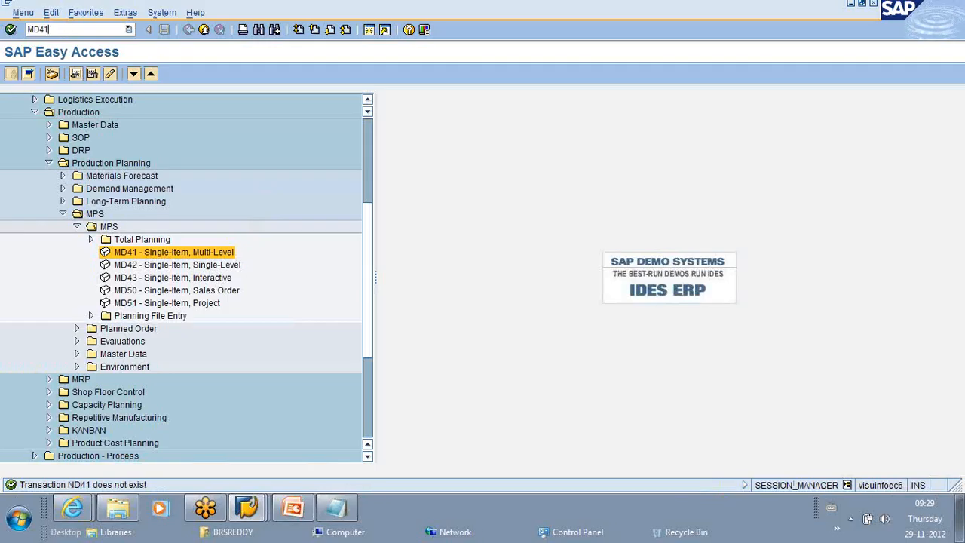
key(Return)
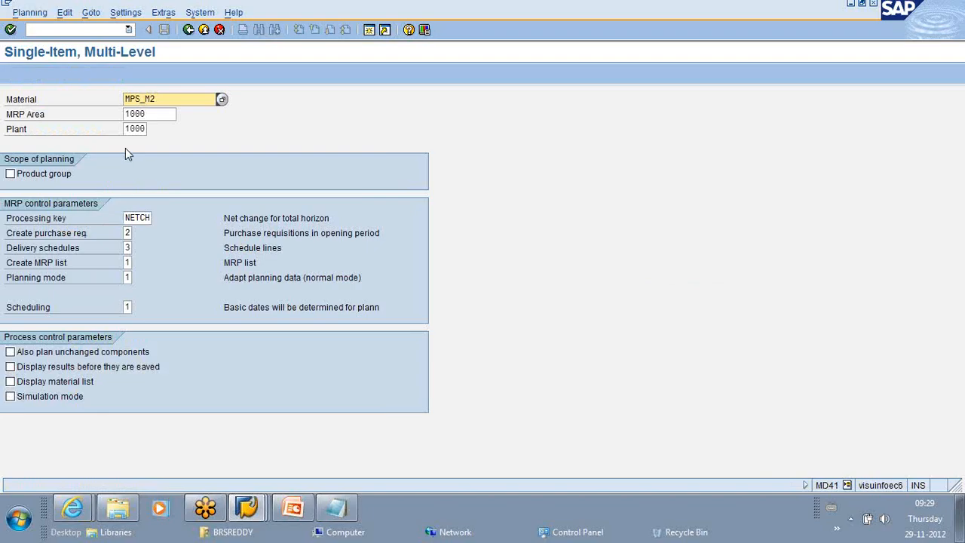
key(BackSpace)
text(1)
key(Return)
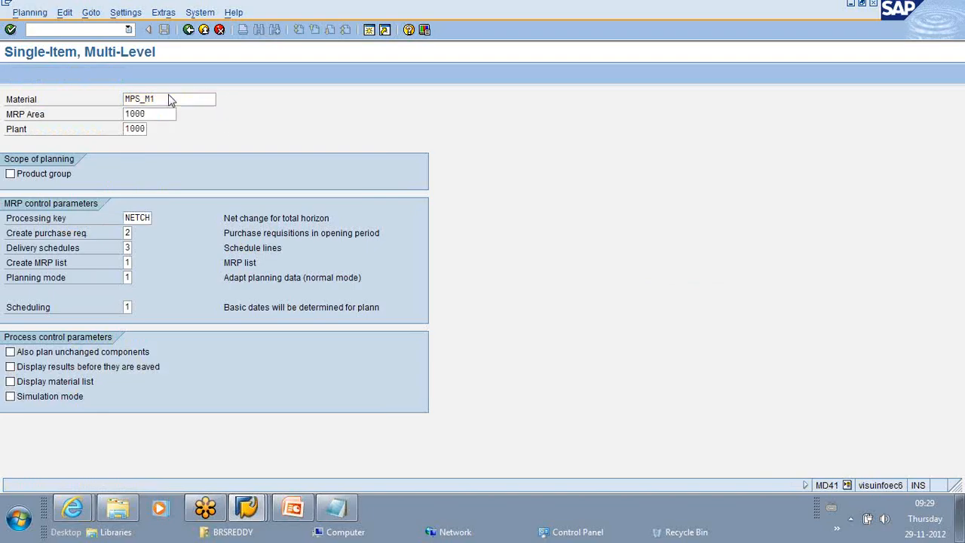
key(Return)
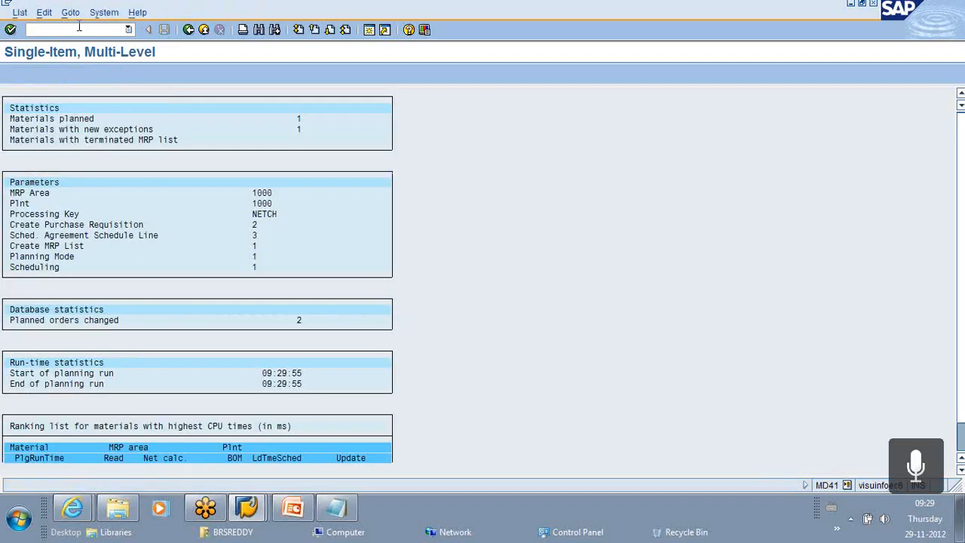
Open the stock/requirements list (MD04) for MPS_M1 and compare the January 2013 planned order with the independent requirement.
click(33, 30)
text(/N MD)
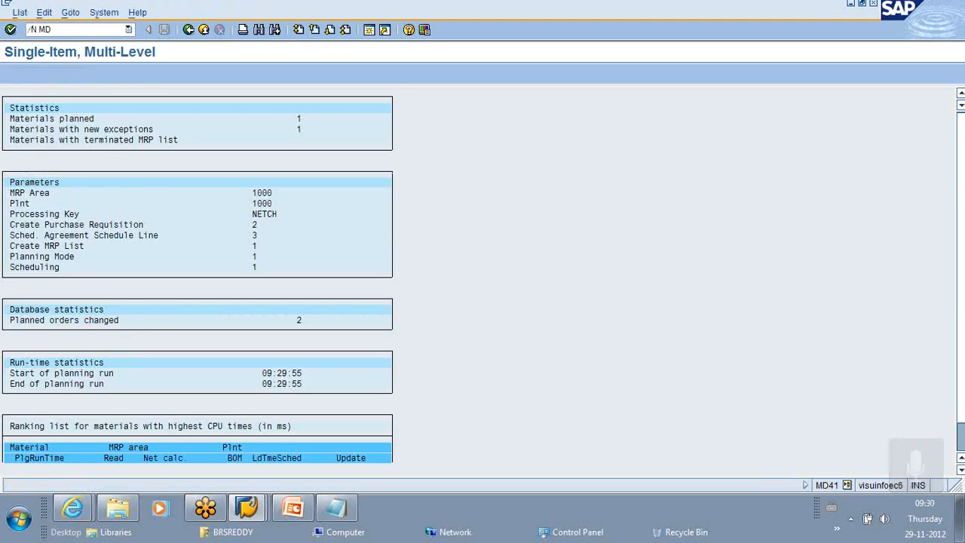
text(04)
key(Return)
key(Return)
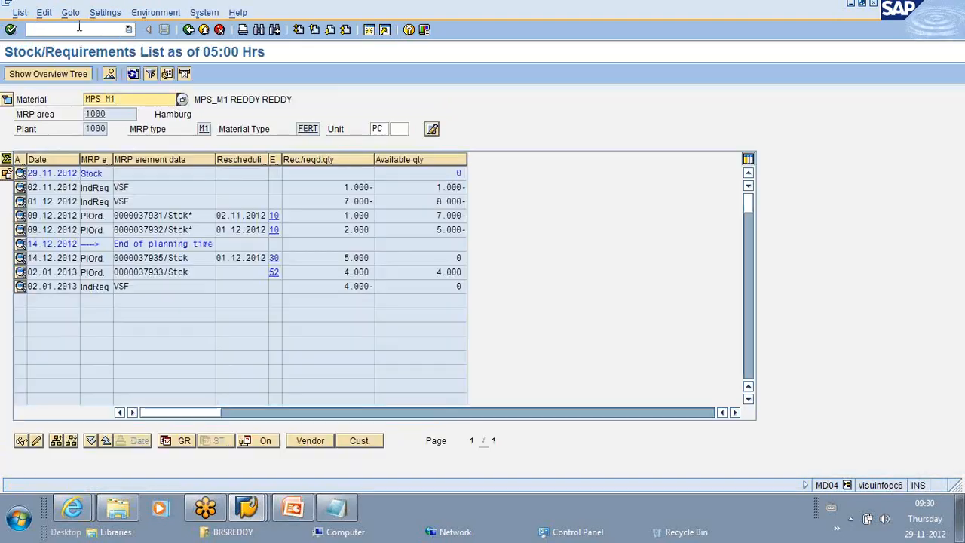
click(336, 276)
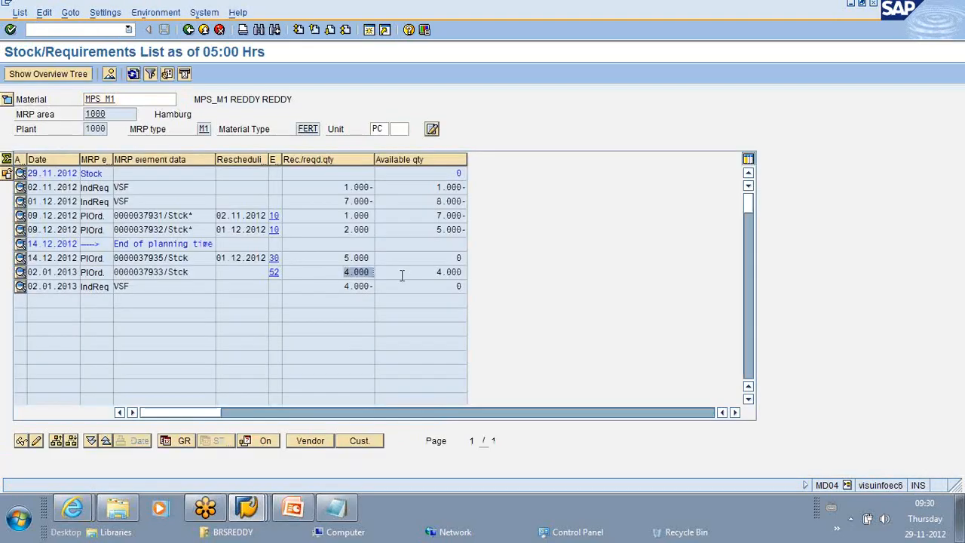
click(339, 286)
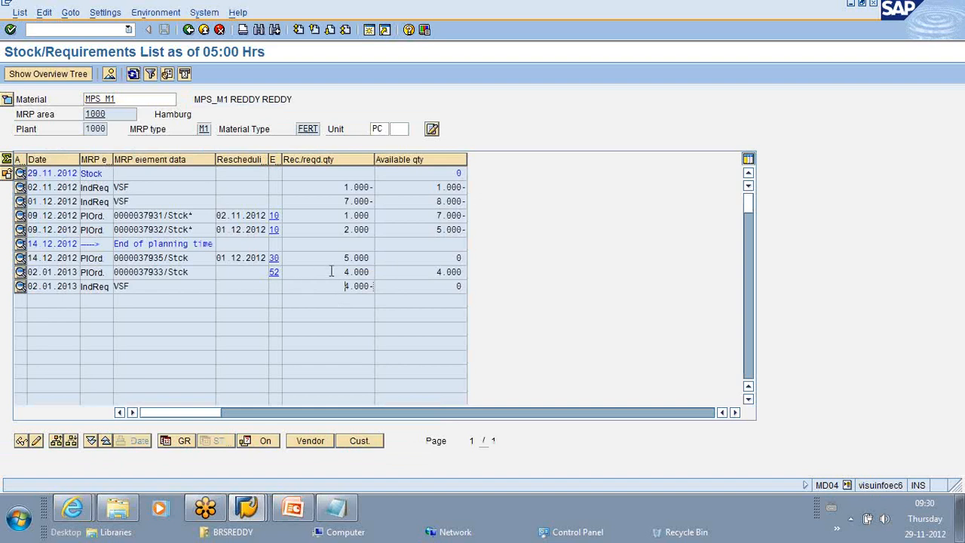
drag(330, 272, 382, 270)
click(382, 270)
In the other session, switch the stock/requirements list to MPS_M2 and examine its January 2013 planned order and requirement.
key(alt+Tab)
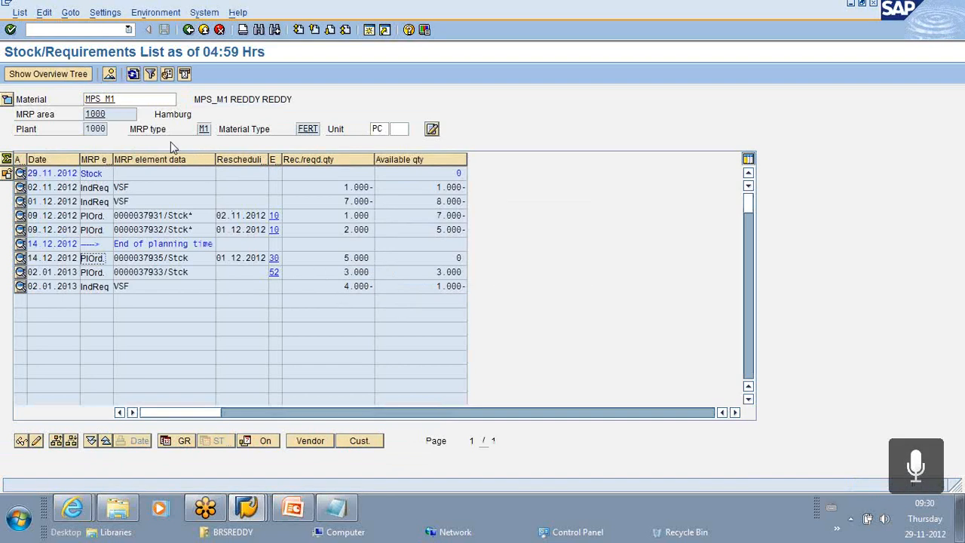
click(134, 74)
click(126, 99)
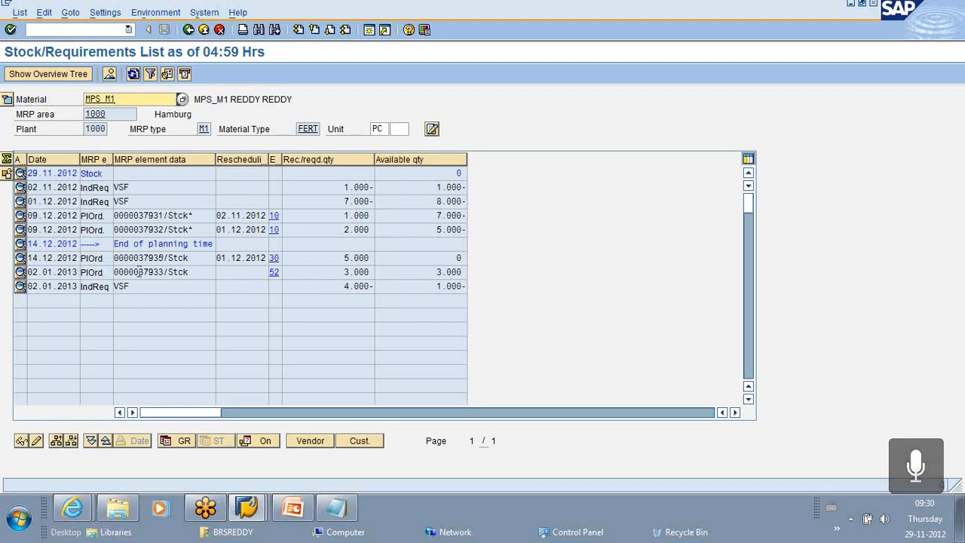
key(BackSpace)
text(2)
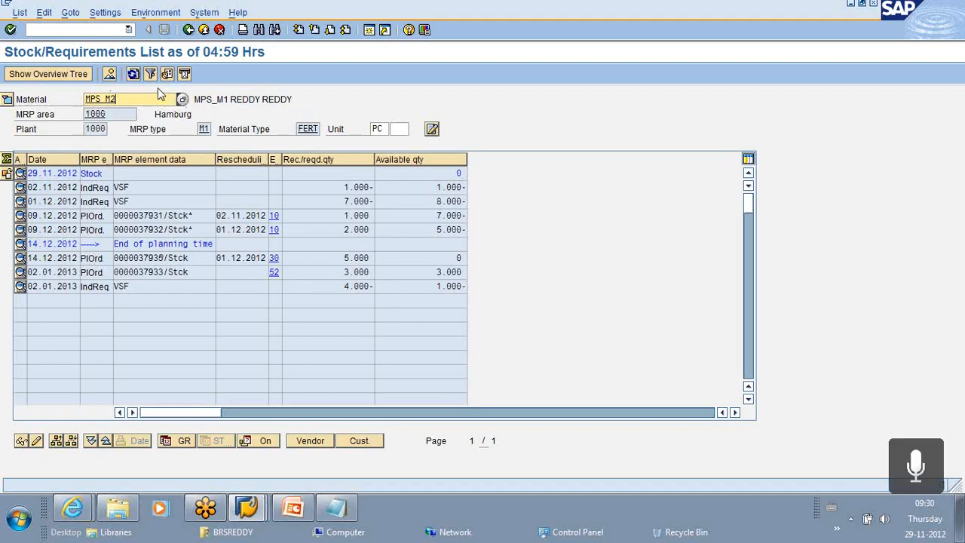
click(134, 74)
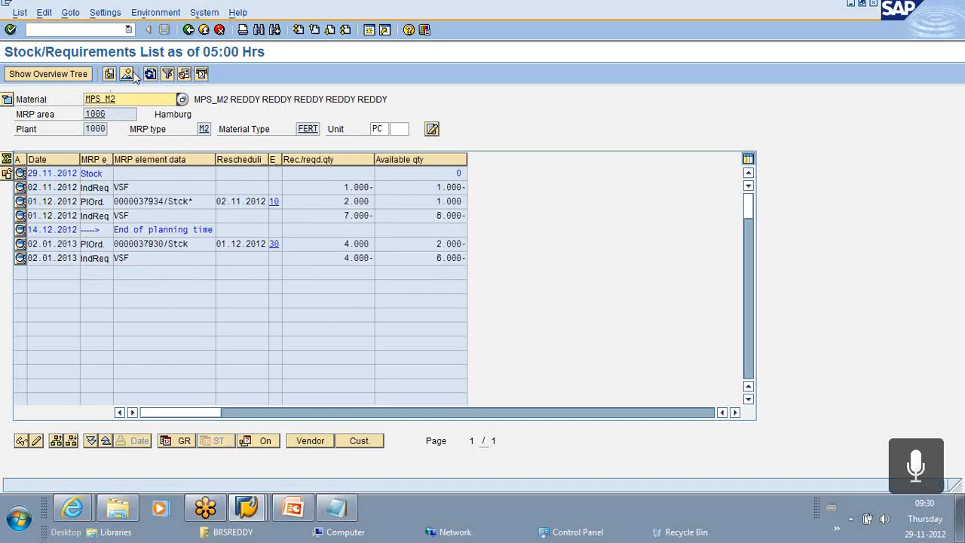
click(333, 259)
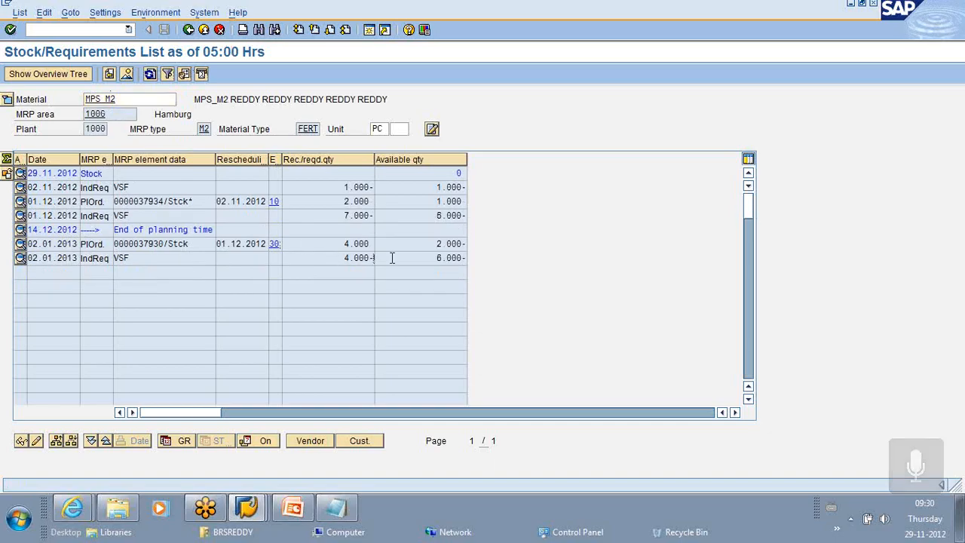
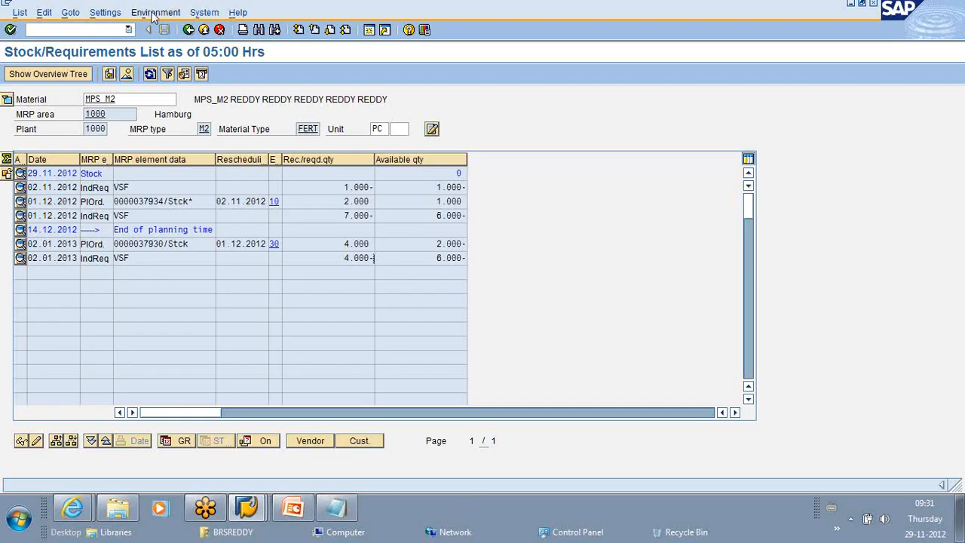
Review the MPS_M1 and MPS_M2 requirement notes in the REDDY Notepad file and minimize it.
click(337, 510)
scroll(357, 332, down, 2)
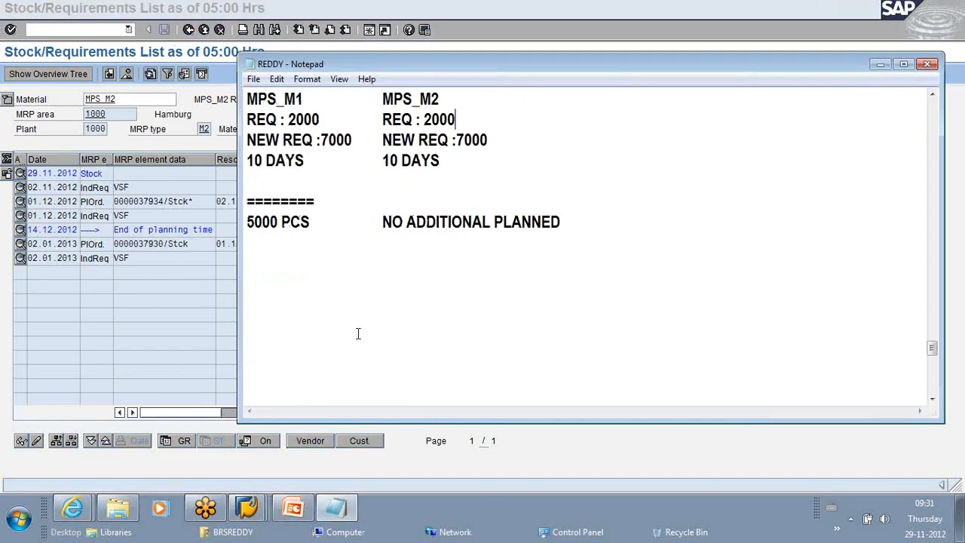
scroll(358, 334, up, 3)
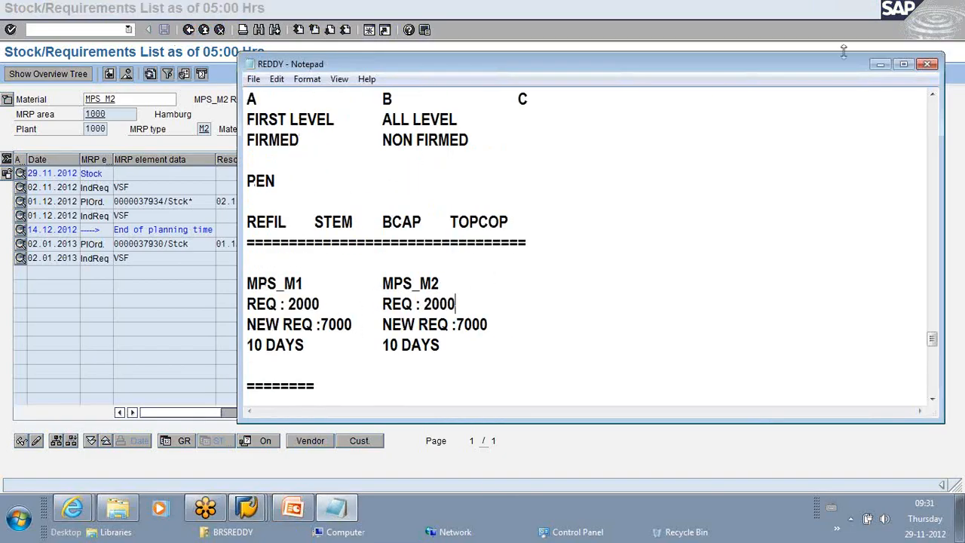
click(877, 65)
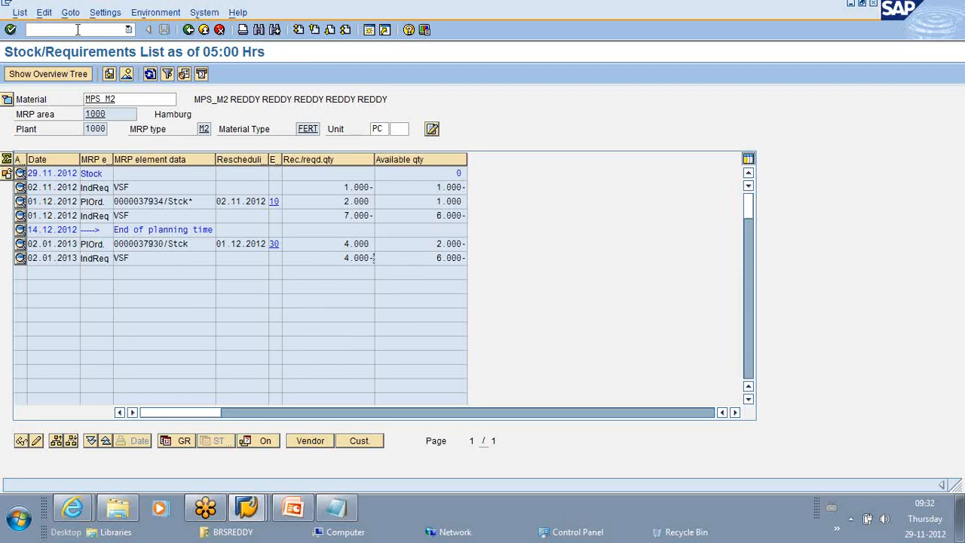
Leave the stock/requirements list and open material creation with transaction MM01.
text(/N M)
text(001)
key(BackSpace)
key(BackSpace)
key(BackSpace)
text(M01)
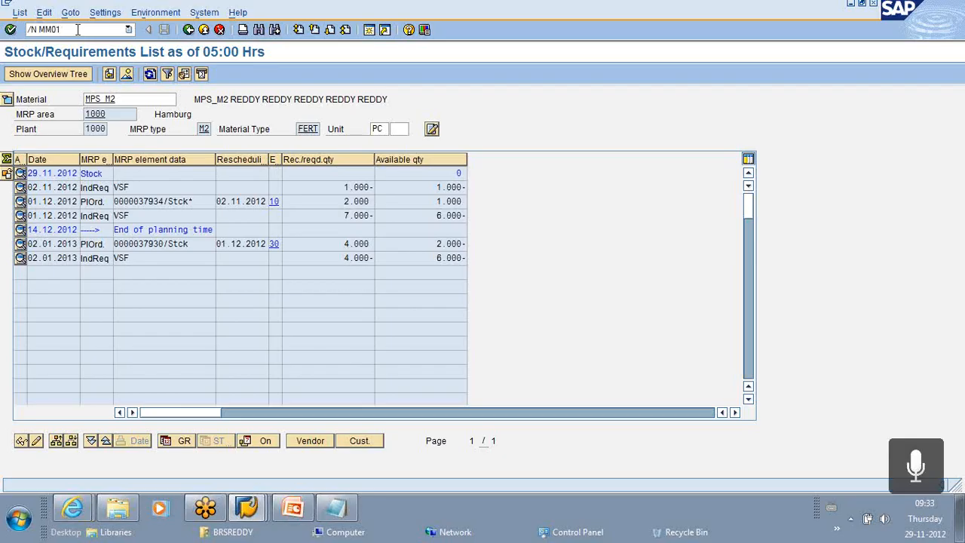
key(Return)
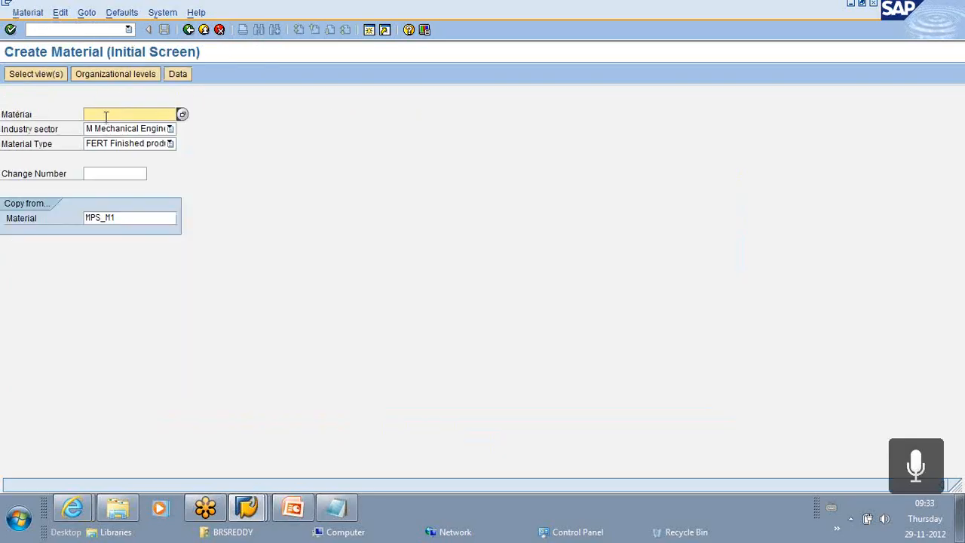
Start creating material MPS_M3 as a copy of MPS_M1, accepting the preselected views and the organizational levels for plant 1000.
drag(121, 217, 77, 215)
key(ctrl+c)
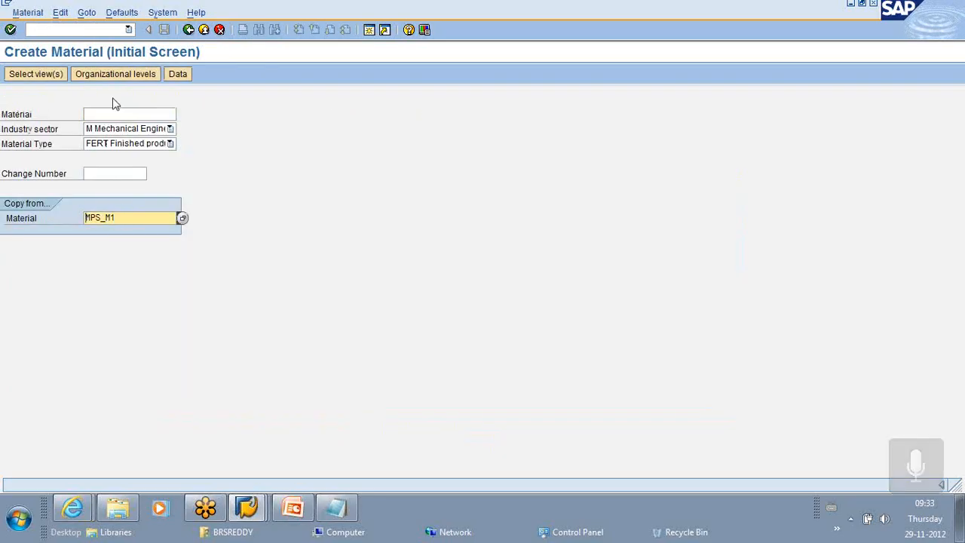
click(110, 114)
key(ctrl+v)
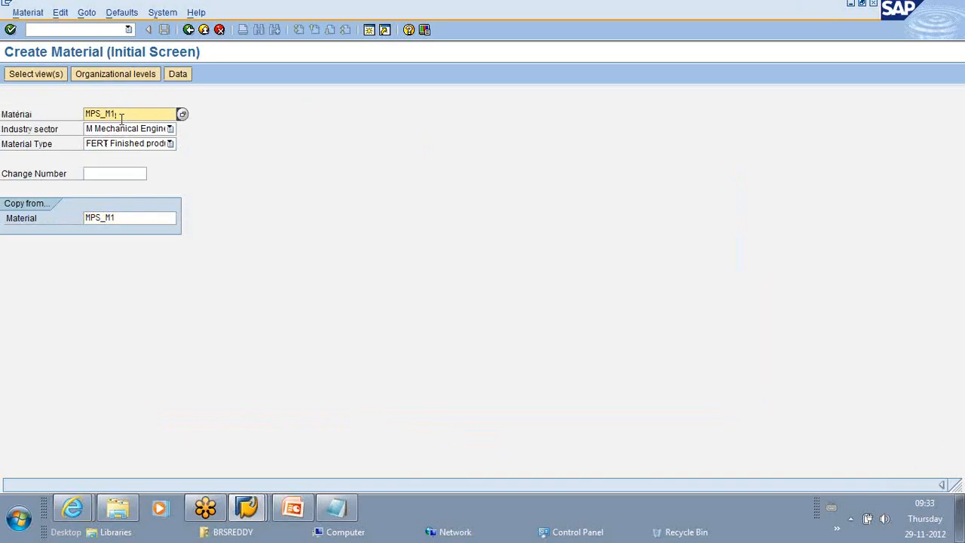
key(BackSpace)
text(3)
click(12, 31)
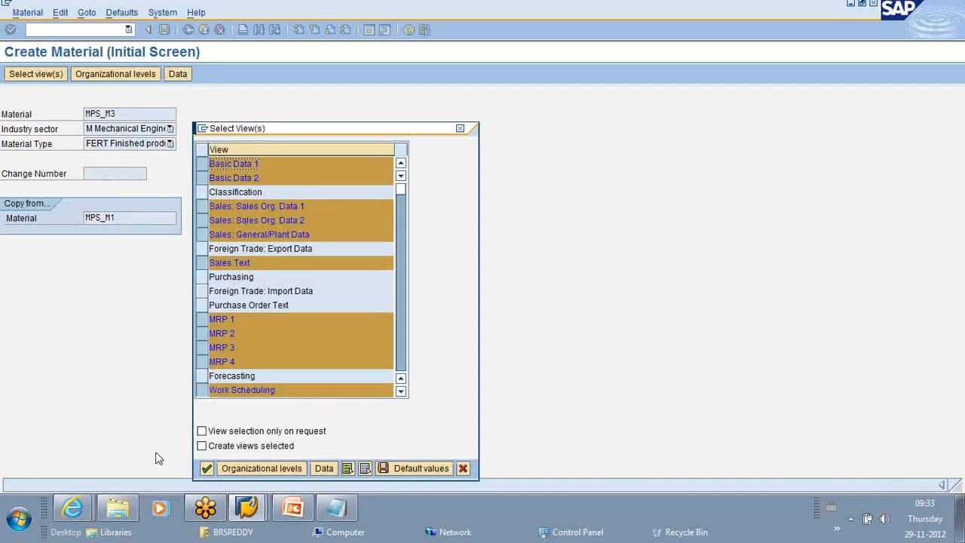
click(206, 468)
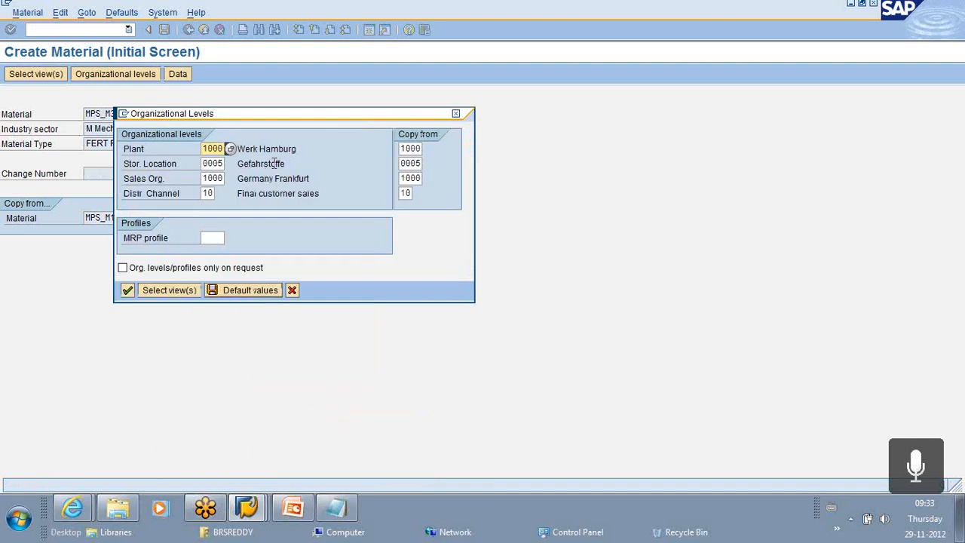
click(131, 290)
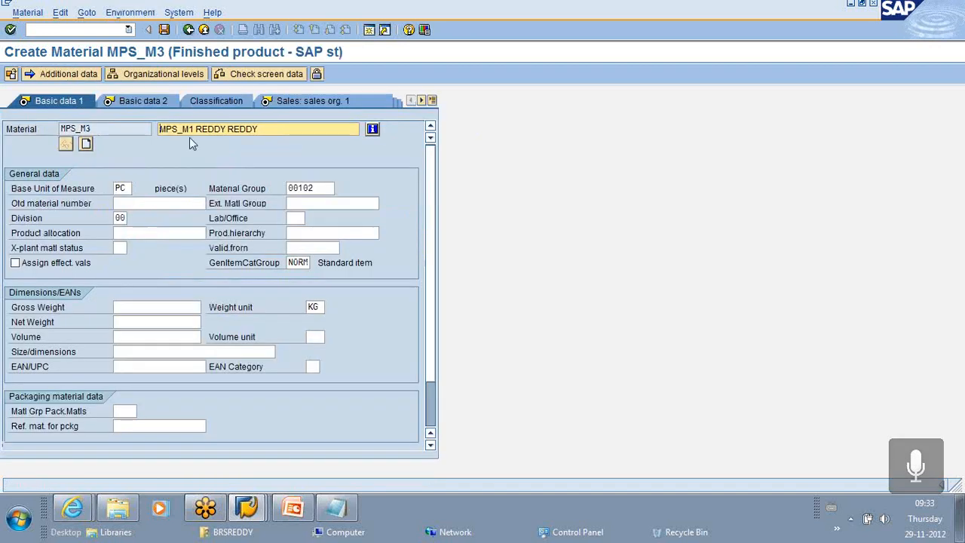
Replace the copied material description of MPS_M3 with MPS_M3.
click(262, 129)
key(BackSpace)
key(BackSpace)
key(BackSpace)
key(BackSpace)
key(BackSpace)
key(BackSpace)
key(BackSpace)
key(BackSpace)
key(BackSpace)
key(BackSpace)
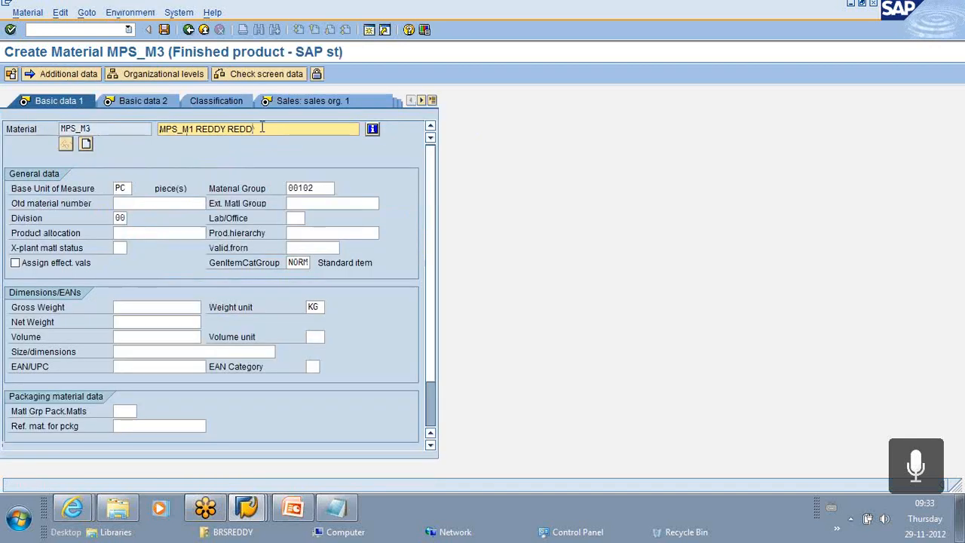
key(BackSpace)
key(BackSpace)
key(BackSpace)
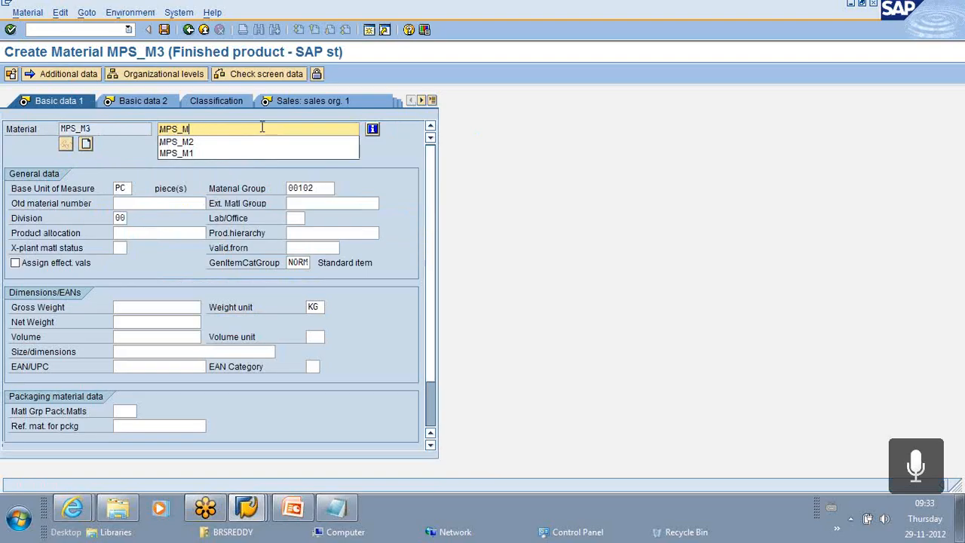
text(3)
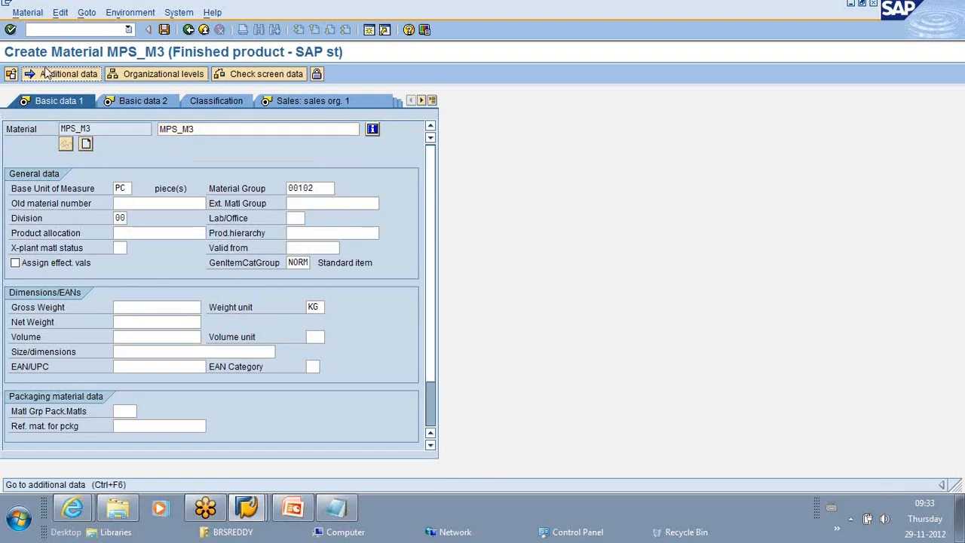
Set the German (DE) description to MPS_M3 in the additional data and return to the main data.
click(61, 74)
click(101, 187)
key(BackSpace)
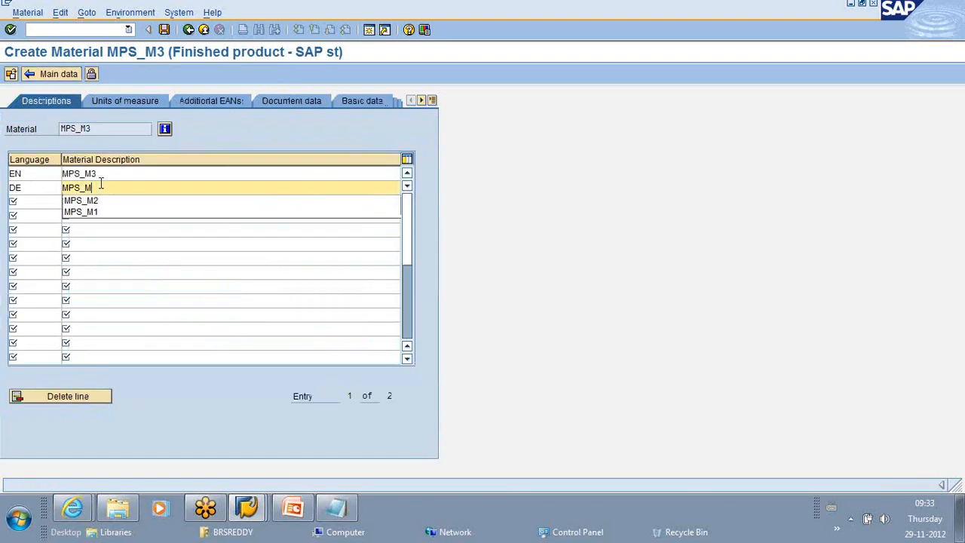
text(3)
click(11, 29)
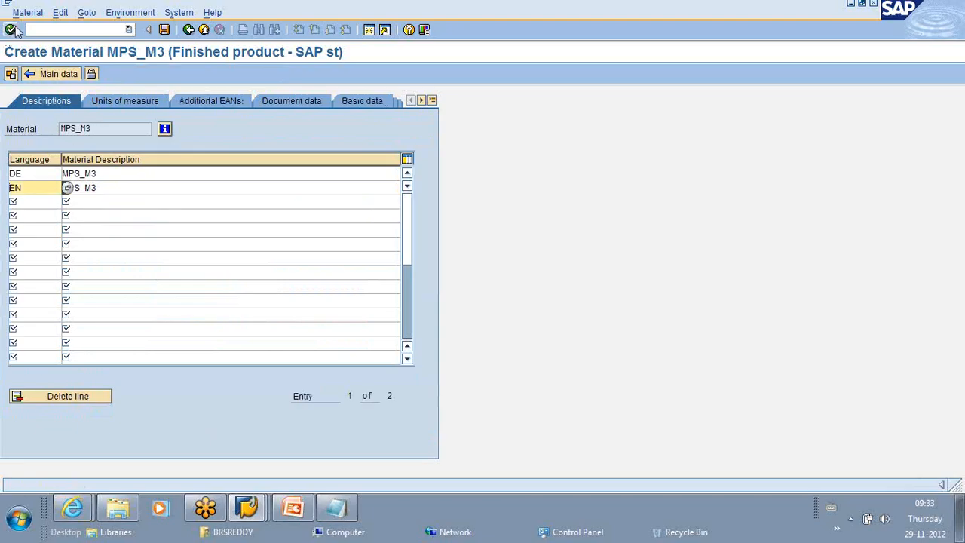
click(46, 73)
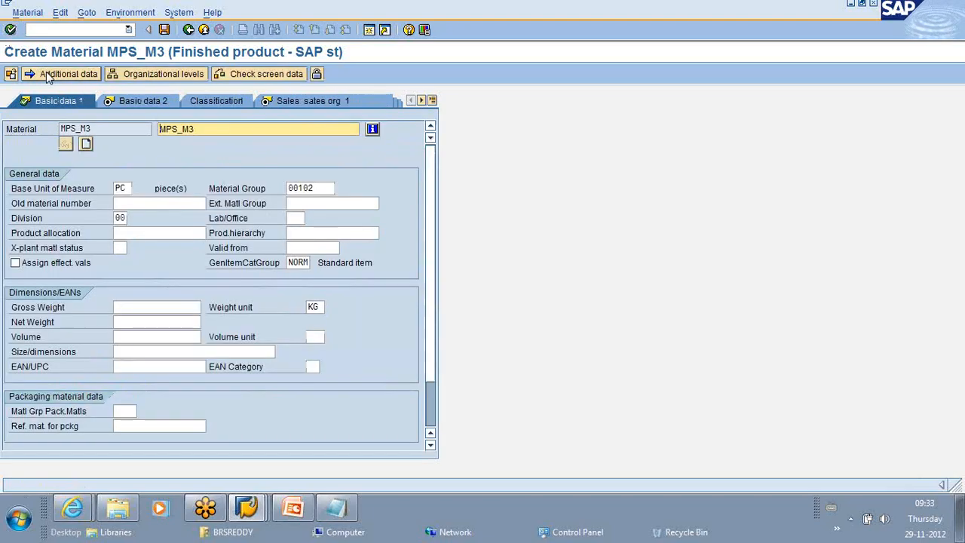
Advance through the basic and sales views to the sales text and change its English version to MPS_M3.
key(Return)
key(Return)
key(Return)
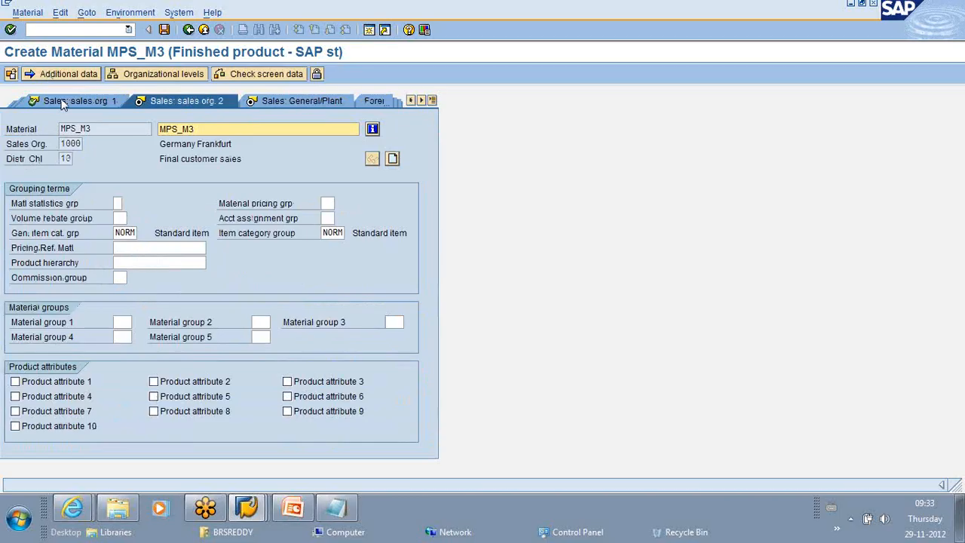
key(Return)
key(Return)
key(Return)
click(175, 252)
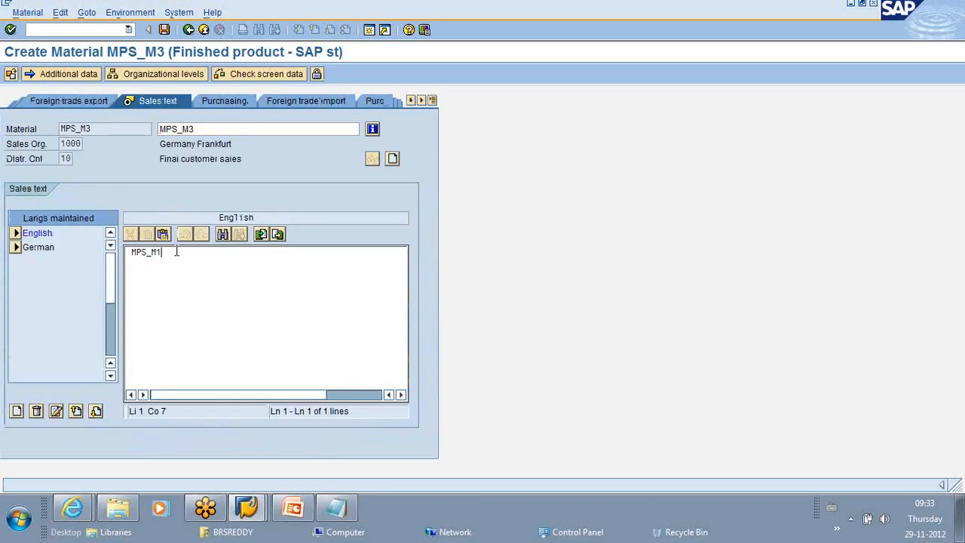
key(BackSpace)
text(3)
Change the German sales text to MPS_M3 and continue to the MRP 1 view.
click(32, 249)
double_click(32, 249)
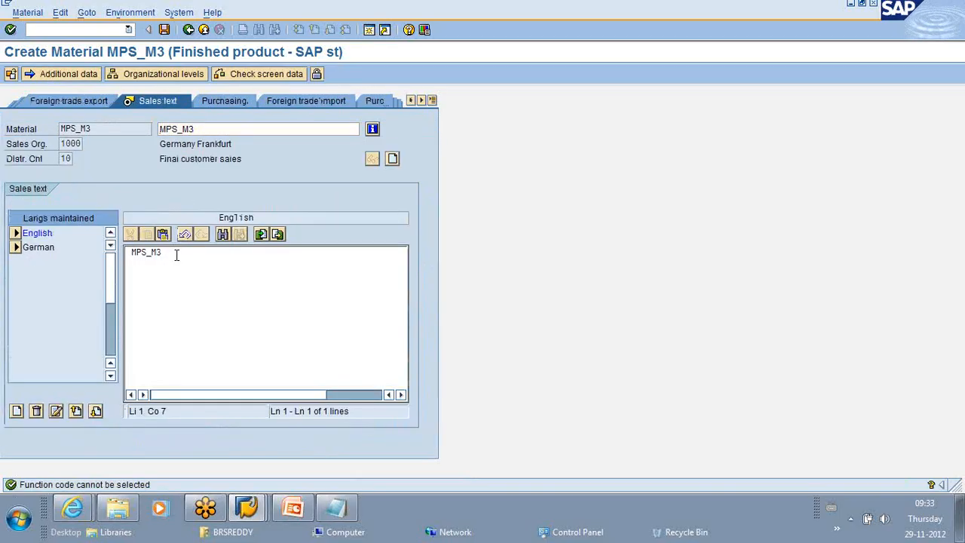
click(16, 247)
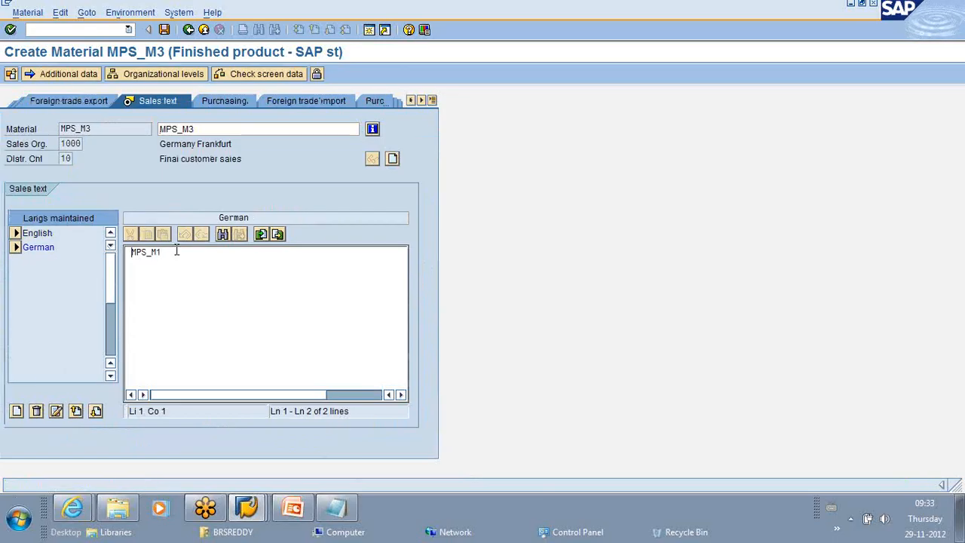
key(BackSpace)
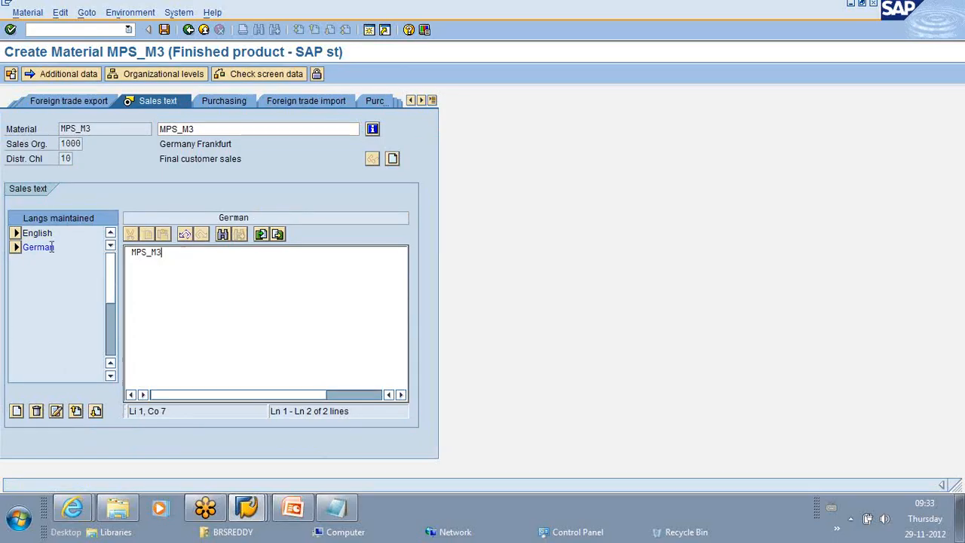
click(10, 29)
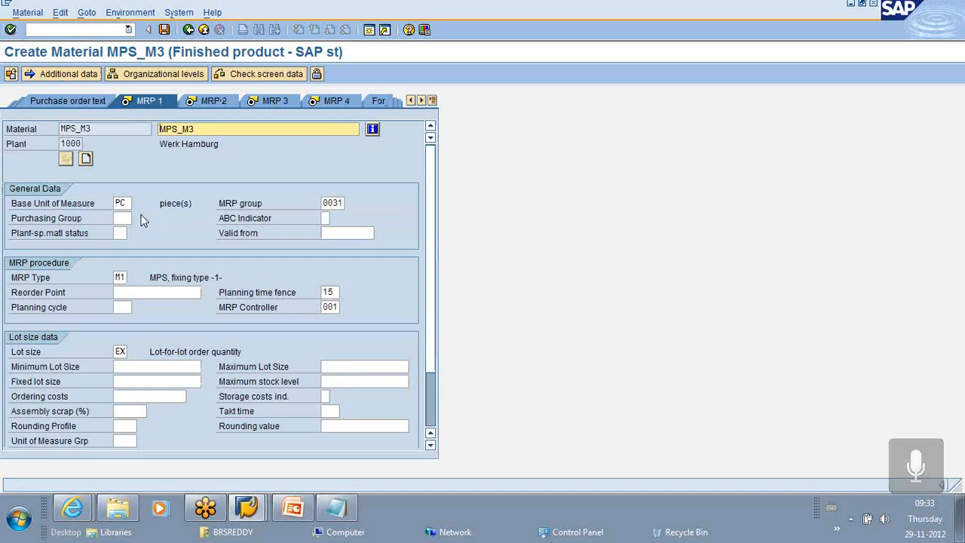
Set the MRP type of MPS_M3 to M3 (MPS, fixing type -3-) and continue to the MRP 2 view.
click(116, 277)
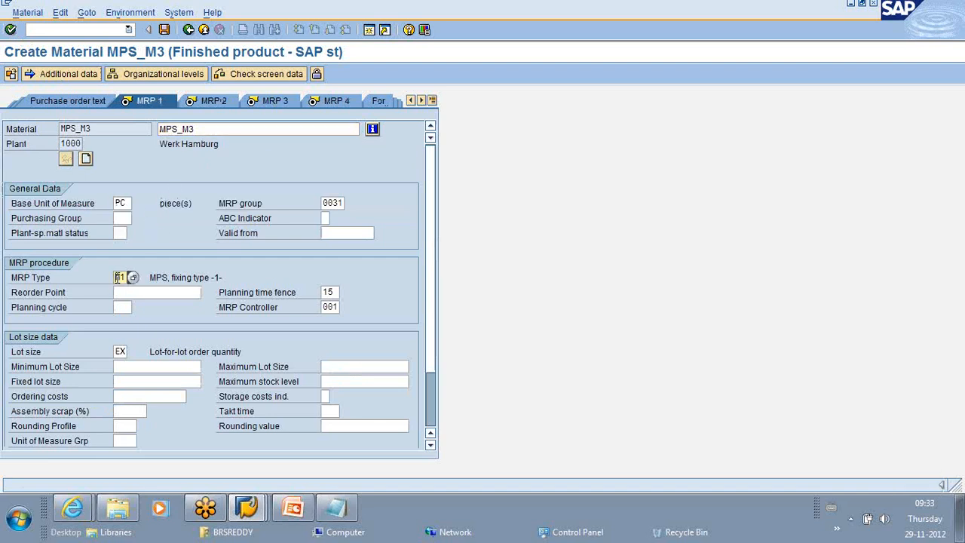
click(133, 277)
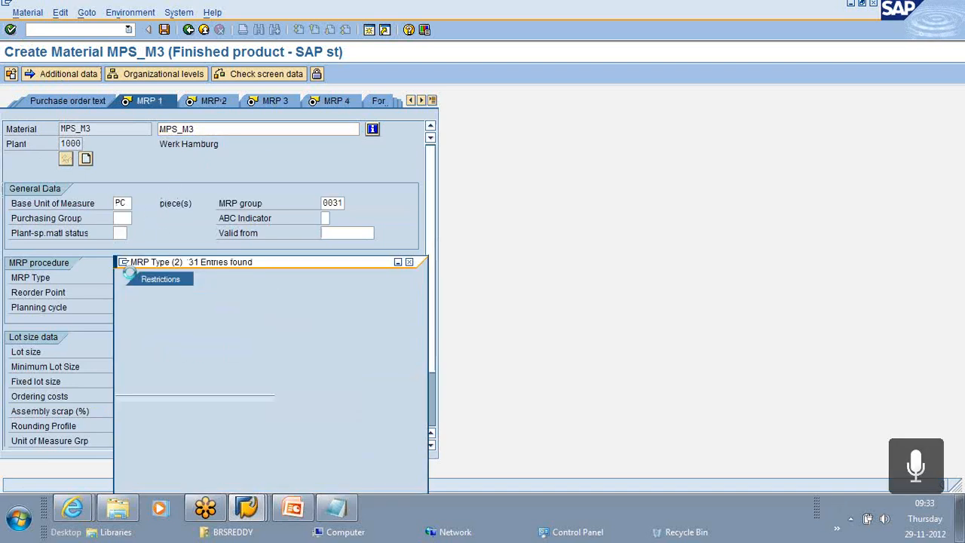
double_click(130, 285)
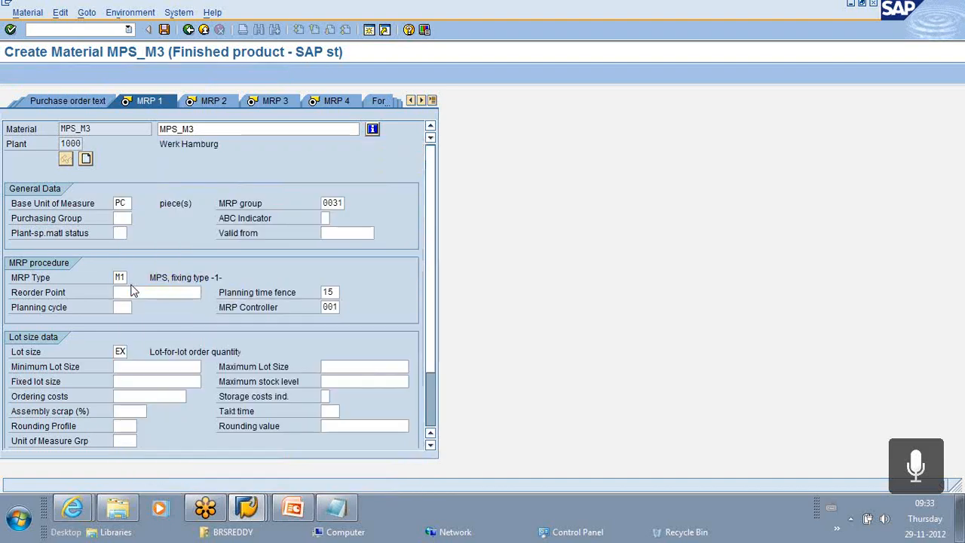
key(Return)
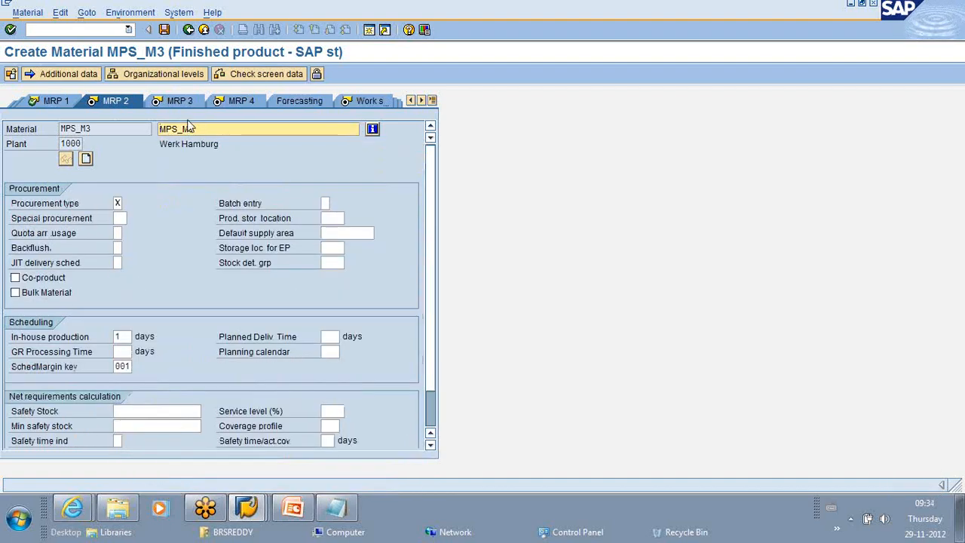
Accept the remaining MRP, work scheduling, accounting and costing views as copied and save material MPS_M3.
key(Return)
key(Return)
key(Return)
key(Return)
key(Return)
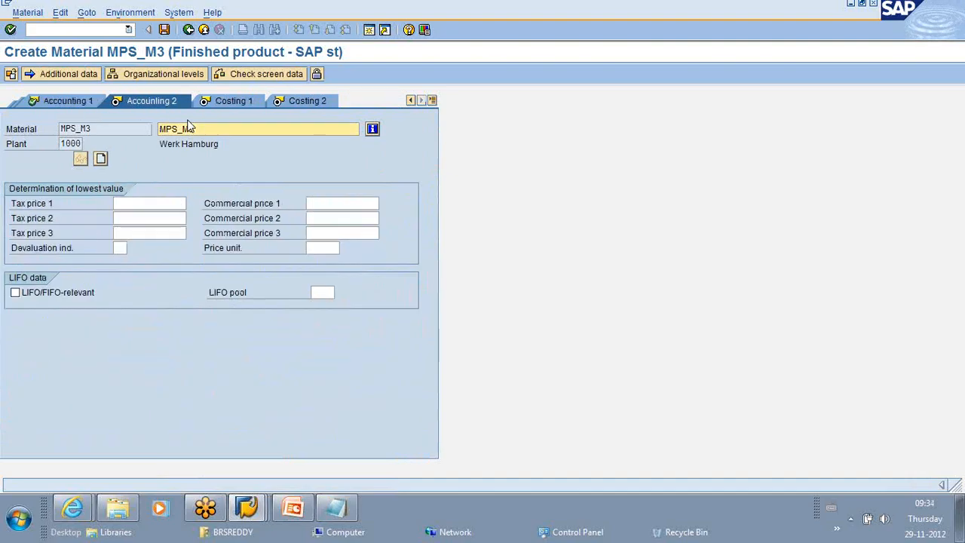
key(Return)
key(Return)
key(Return)
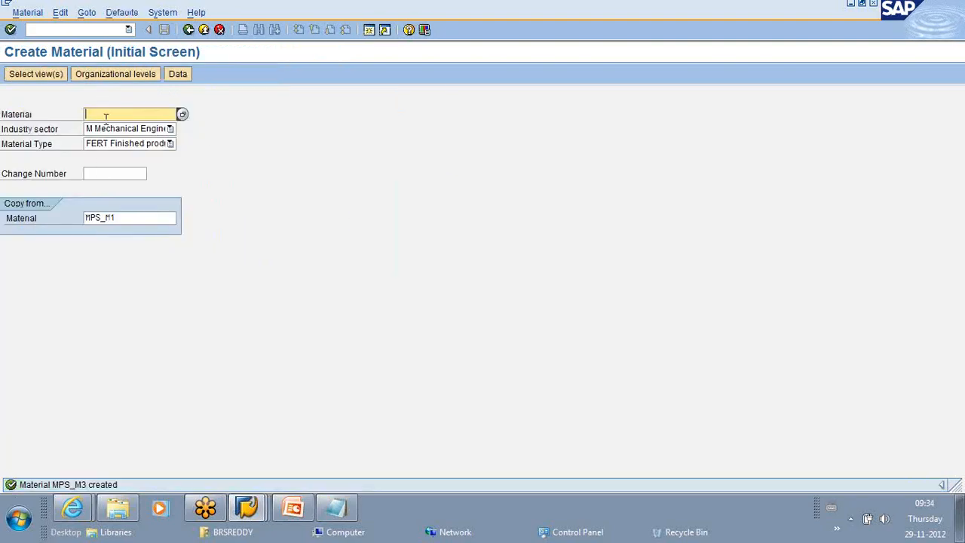
Start creating material MPS_M4 as a copy of MPS_M1, accepting the preselected views and organizational levels.
click(105, 113)
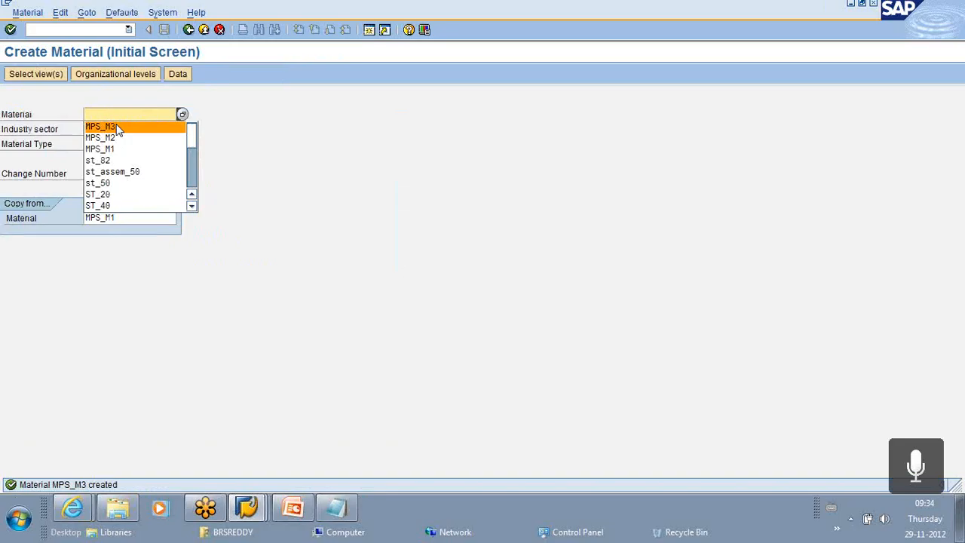
click(119, 133)
key(BackSpace)
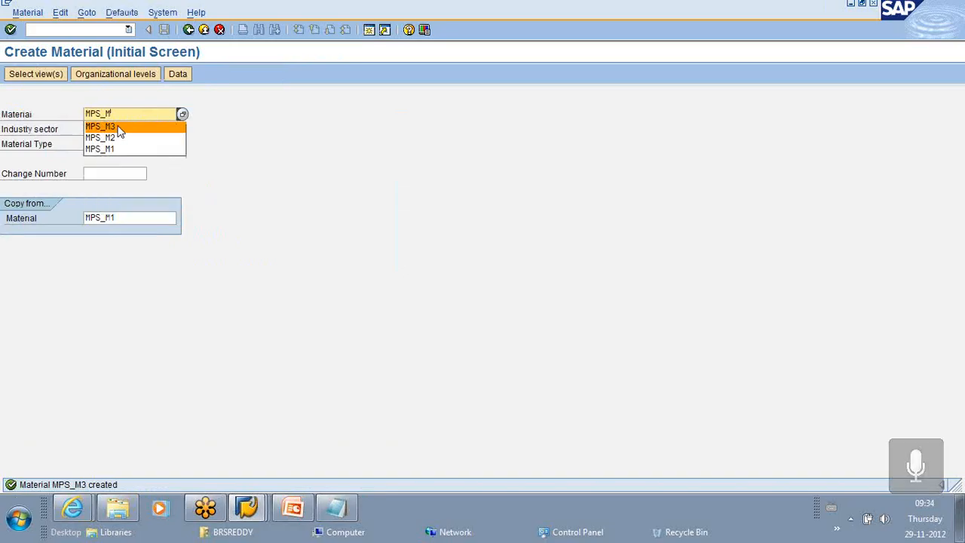
text(4)
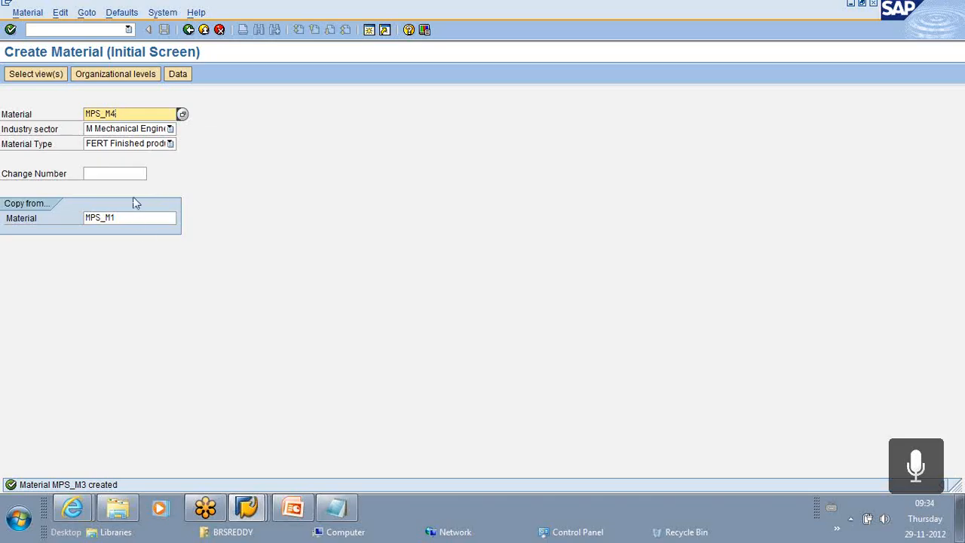
click(30, 73)
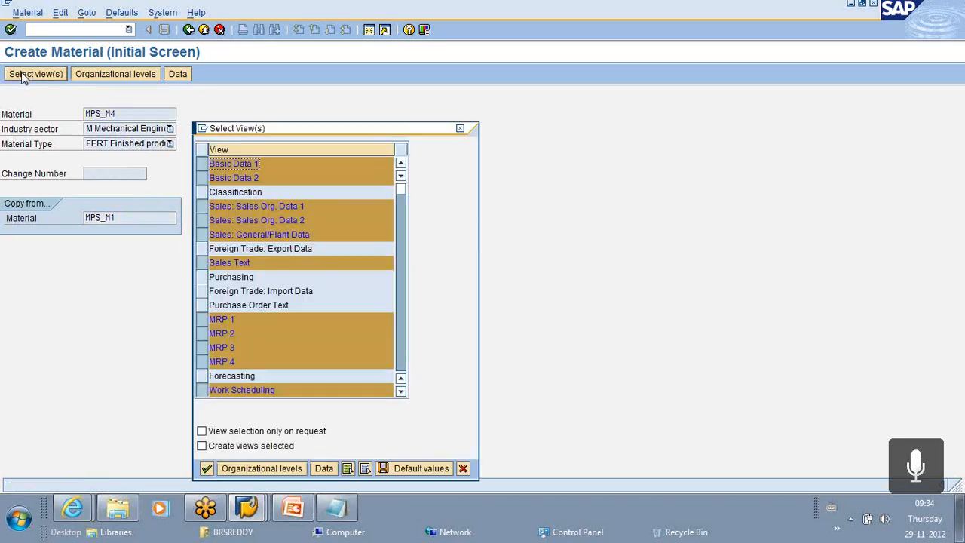
click(205, 469)
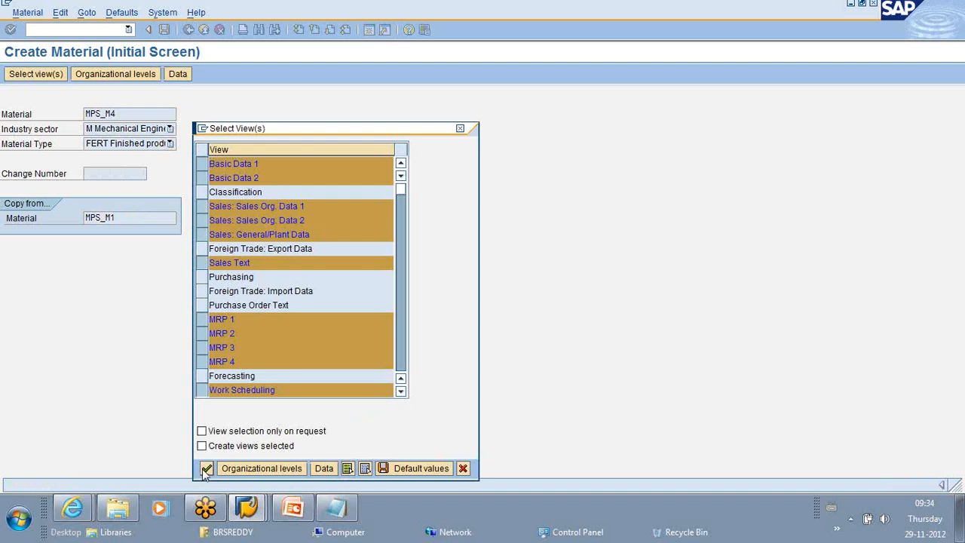
click(128, 291)
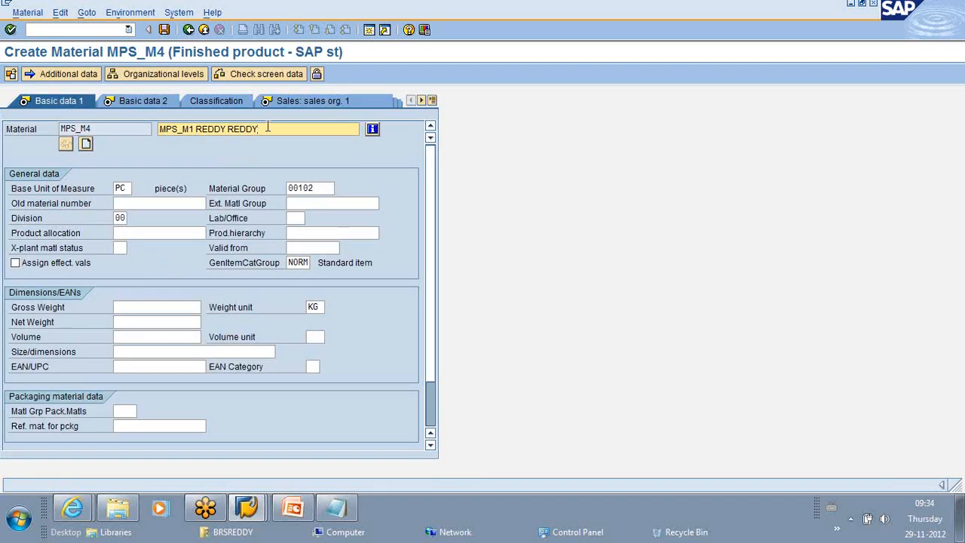
Set both the English and German material descriptions to MPS_M4 and return to the main data.
key(BackSpace)
key(BackSpace)
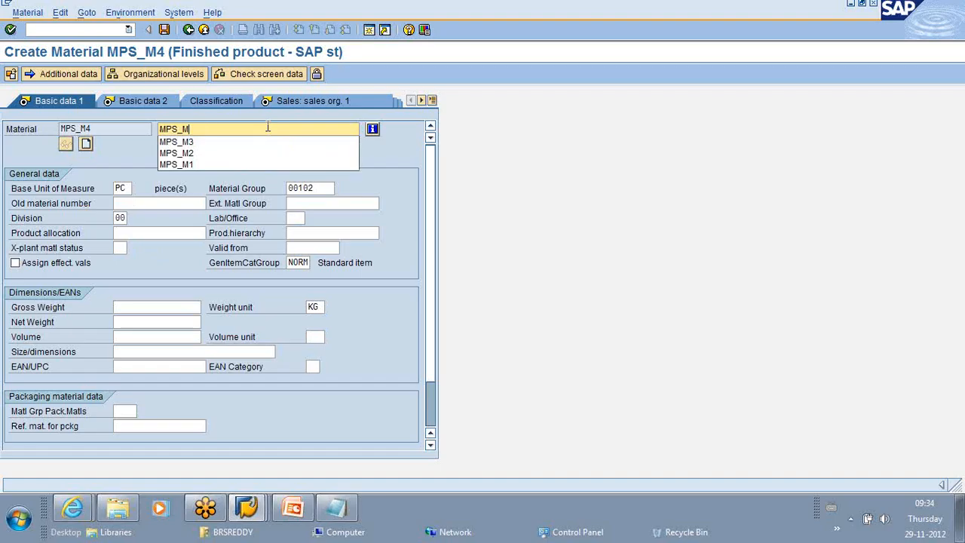
text(4)
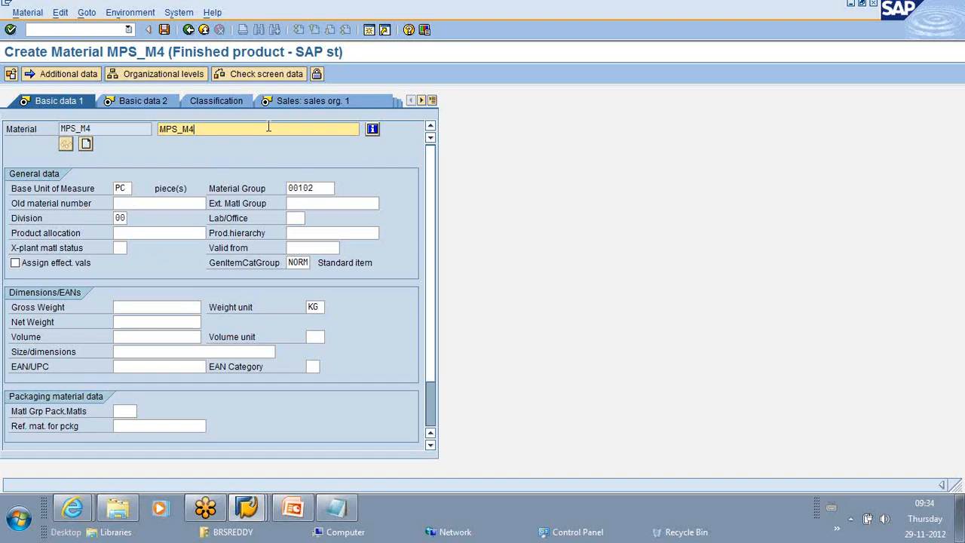
click(78, 75)
click(123, 187)
key(BackSpace)
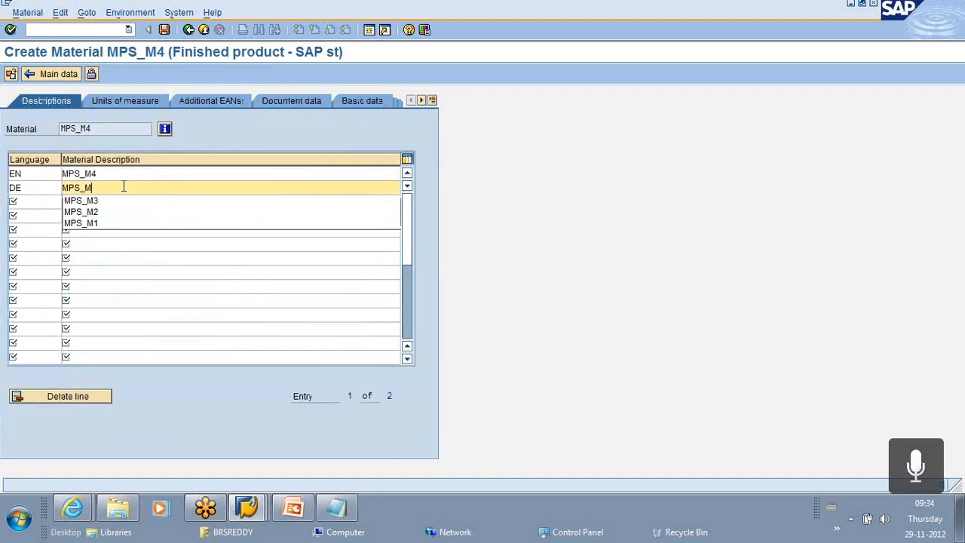
text(4)
click(43, 75)
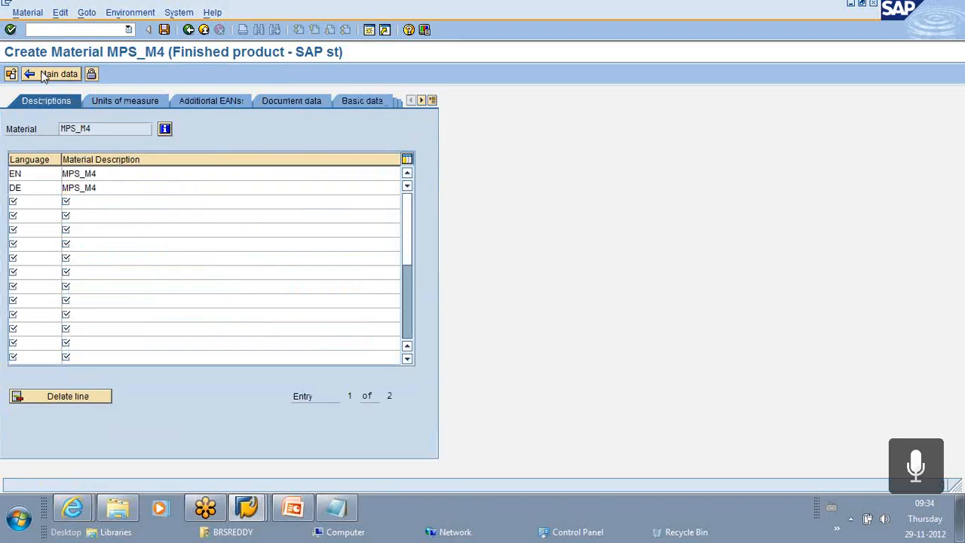
Advance to the sales text, change its English and German versions to MPS_M4, and continue to the MRP 1 view.
key(Return)
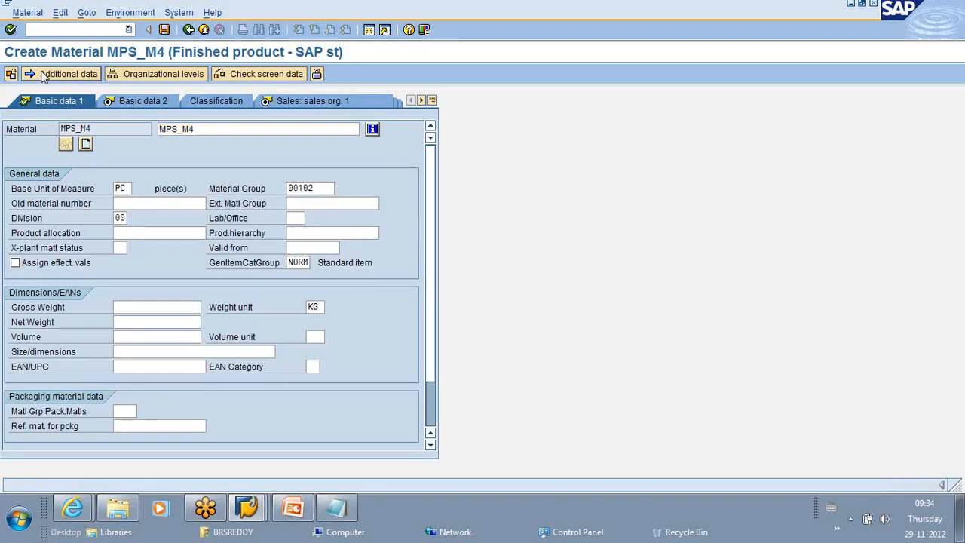
key(Return)
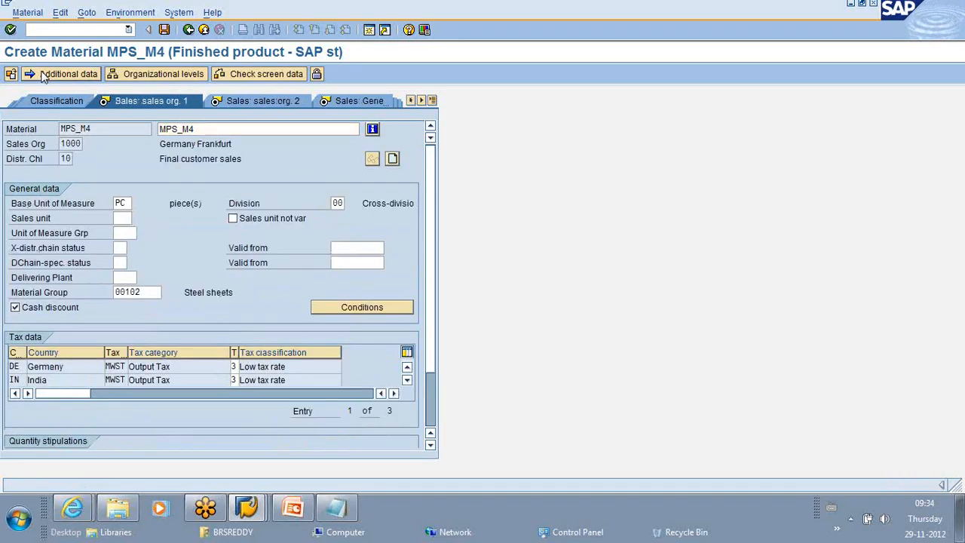
key(Return)
key(Return)
key(Return)
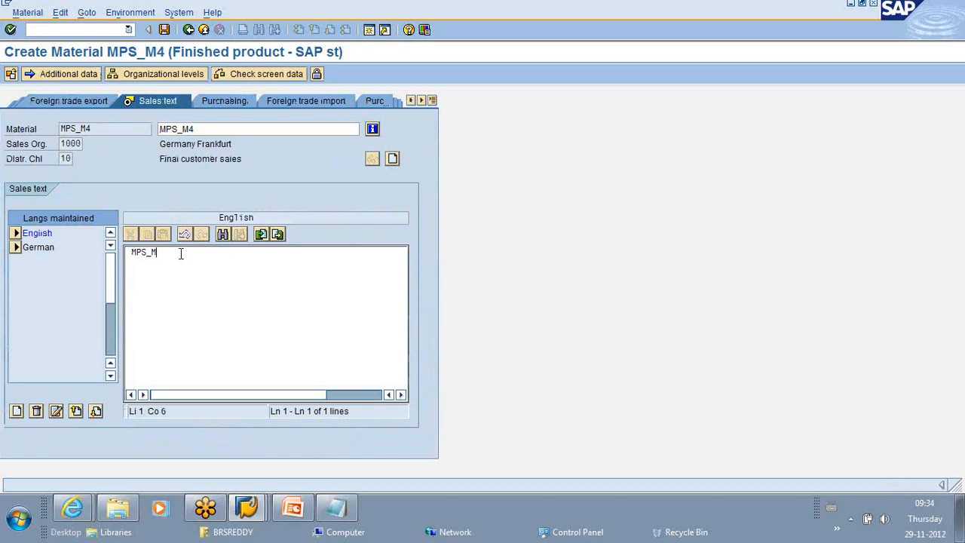
double_click(23, 248)
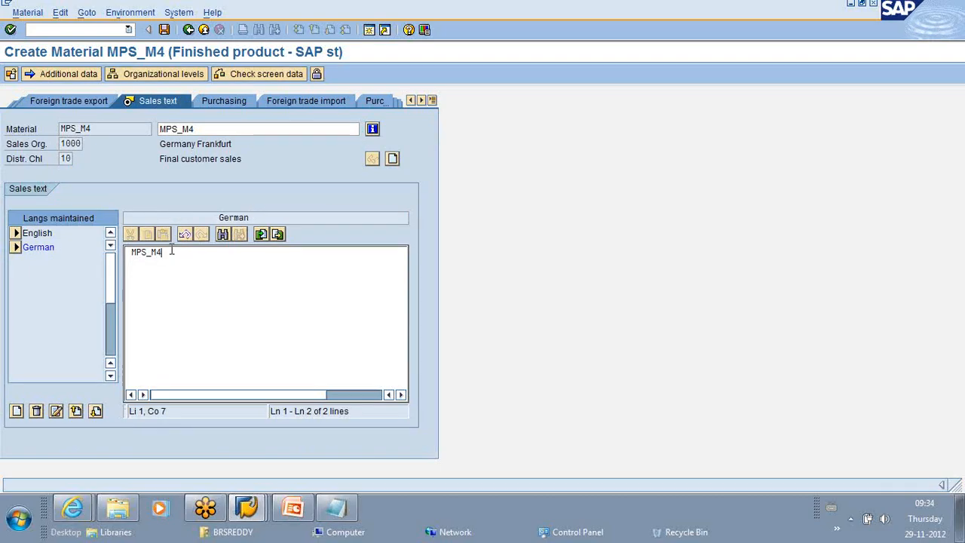
click(10, 30)
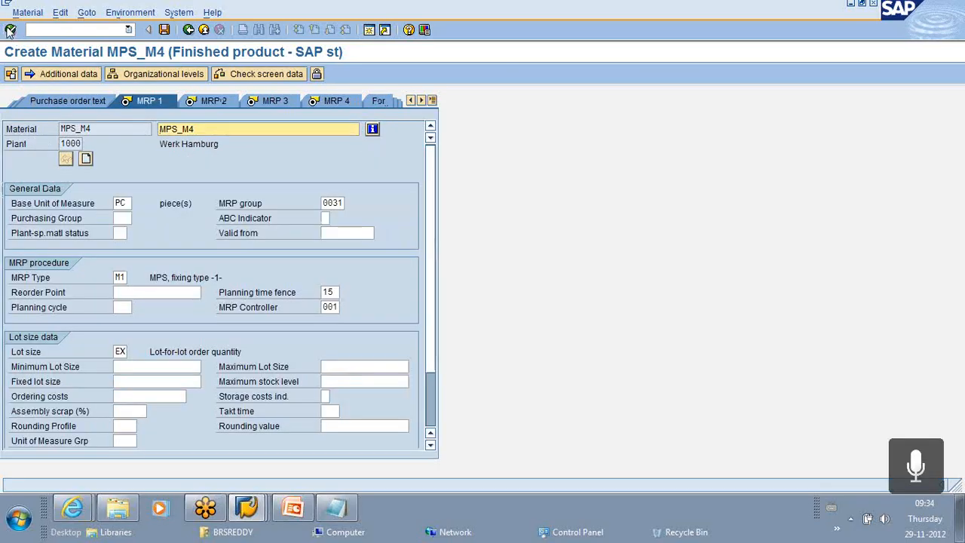
Set the MRP type of MPS_M4 to M4 (MPS, fixing type -4-) and continue to the MRP 2 view.
click(127, 279)
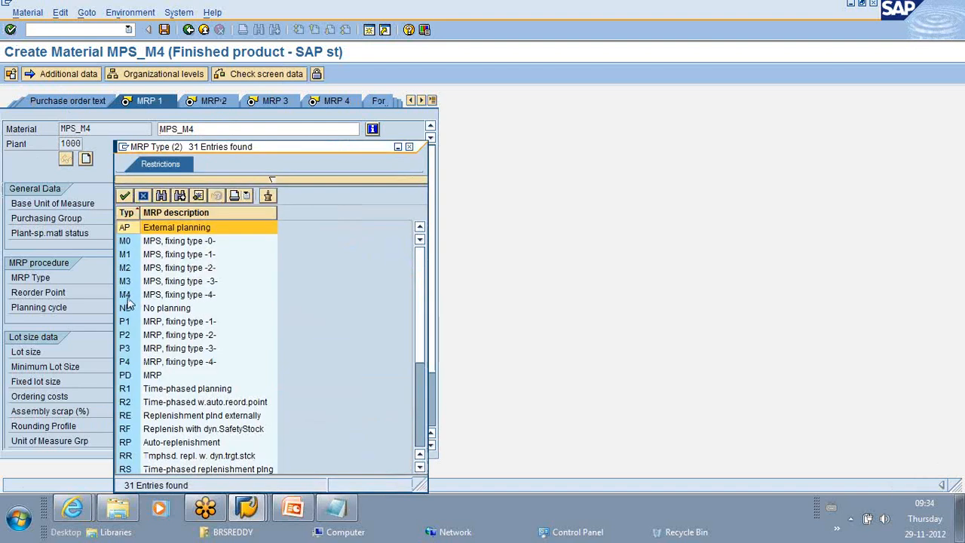
double_click(128, 297)
key(Return)
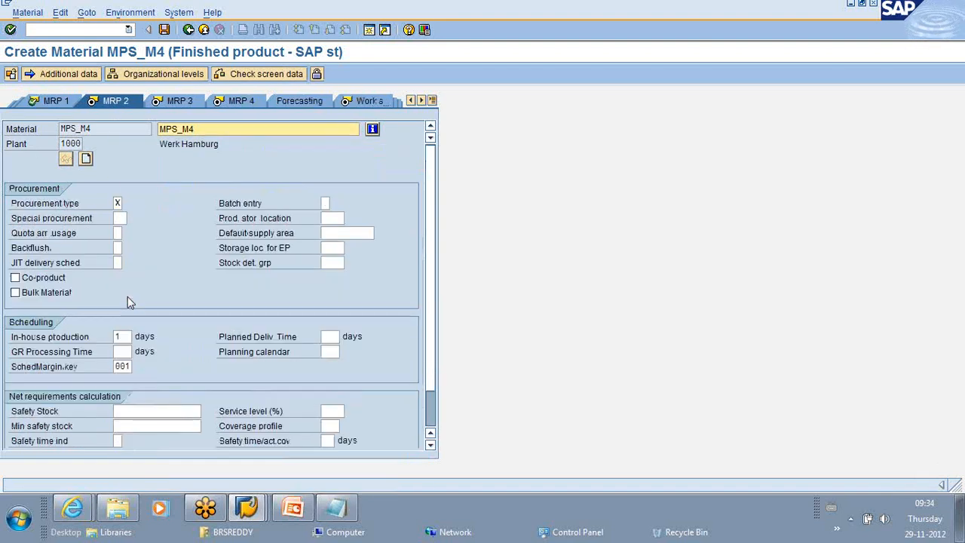
Accept the copied data in the remaining views of MPS_M4 from MRP 2 through Costing 2 and save the material.
key(Return)
key(Return)
key(Return)
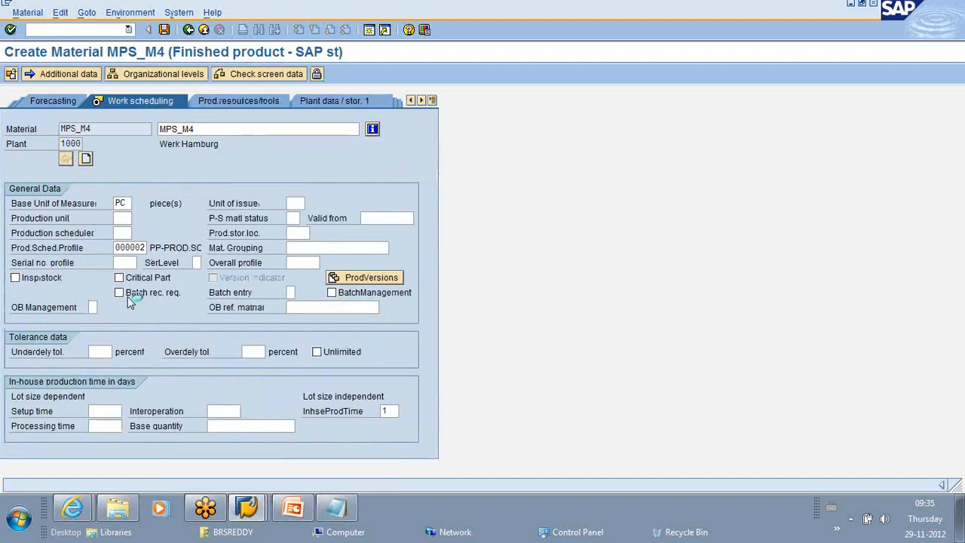
key(Return)
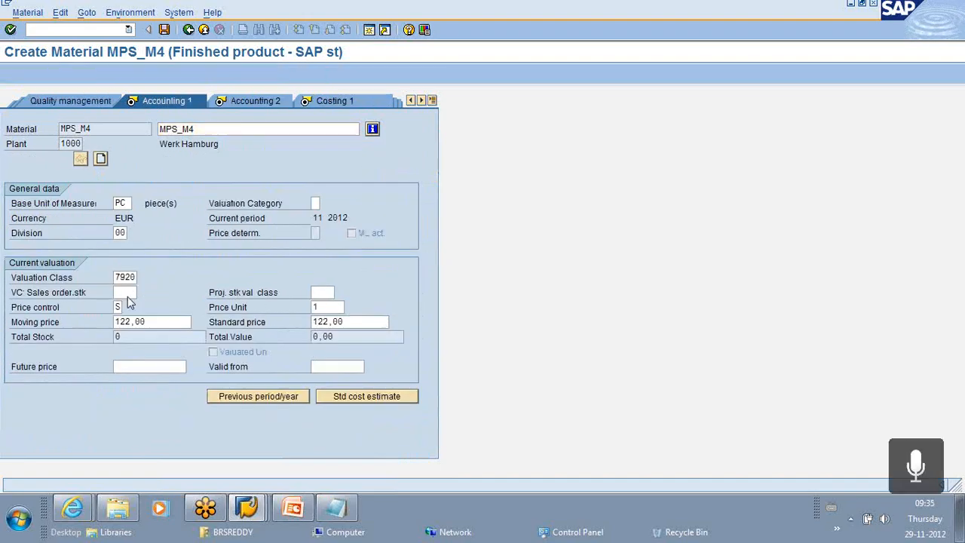
key(Return)
key(Return)
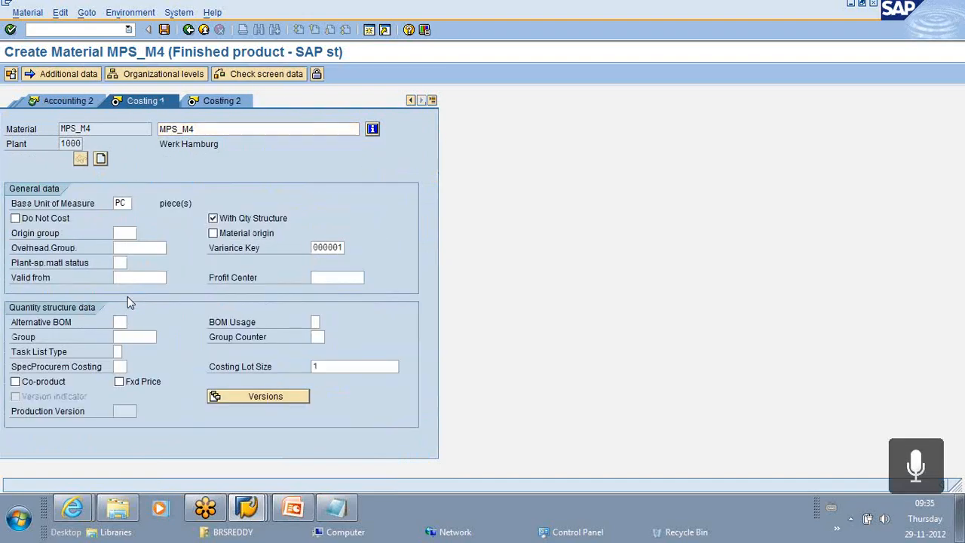
key(Return)
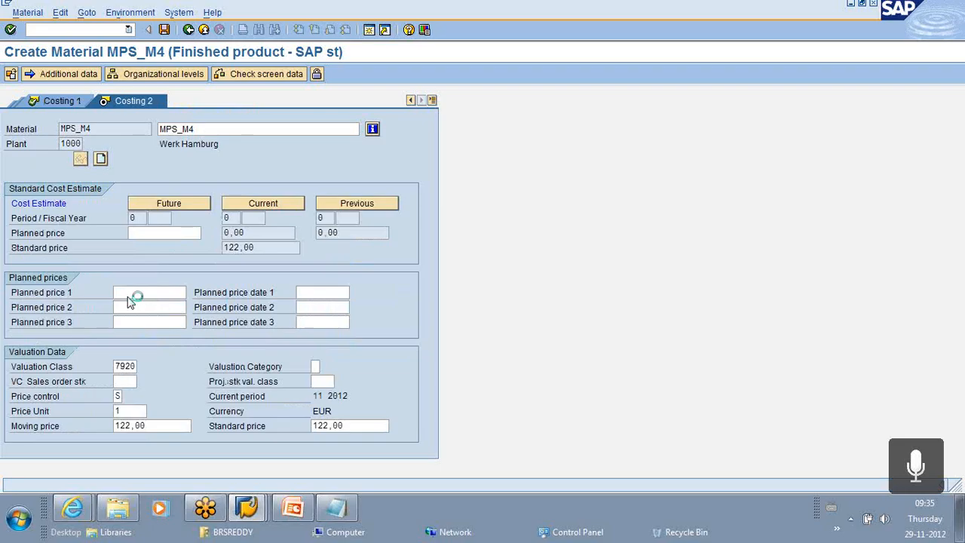
key(Return)
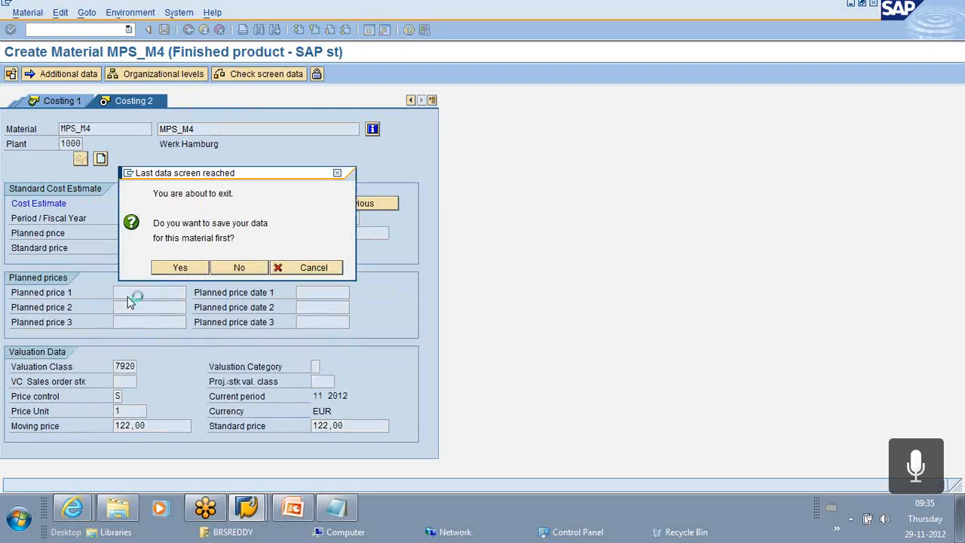
key(Return)
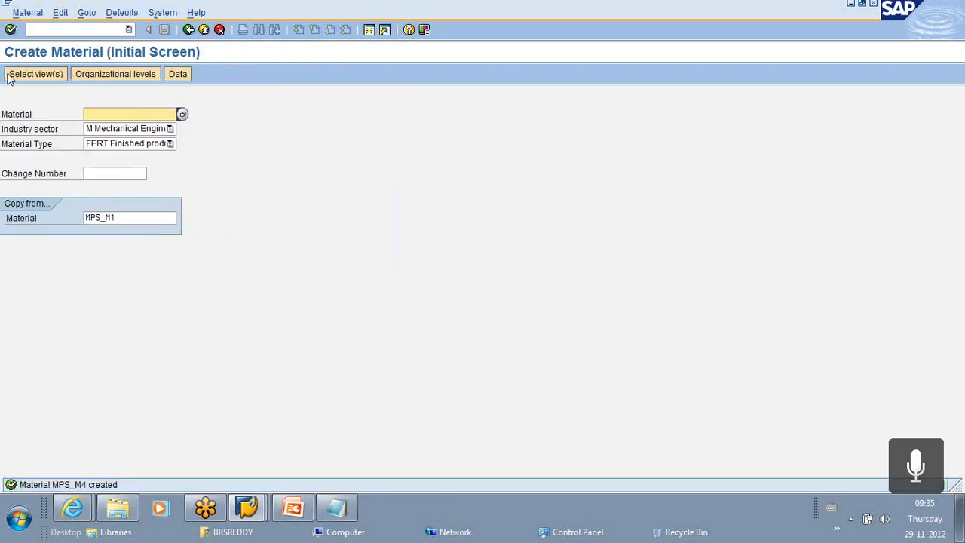
Open transaction MD04 and display the stock/requirements list for MPS_M4 in plant 1000.
click(39, 33)
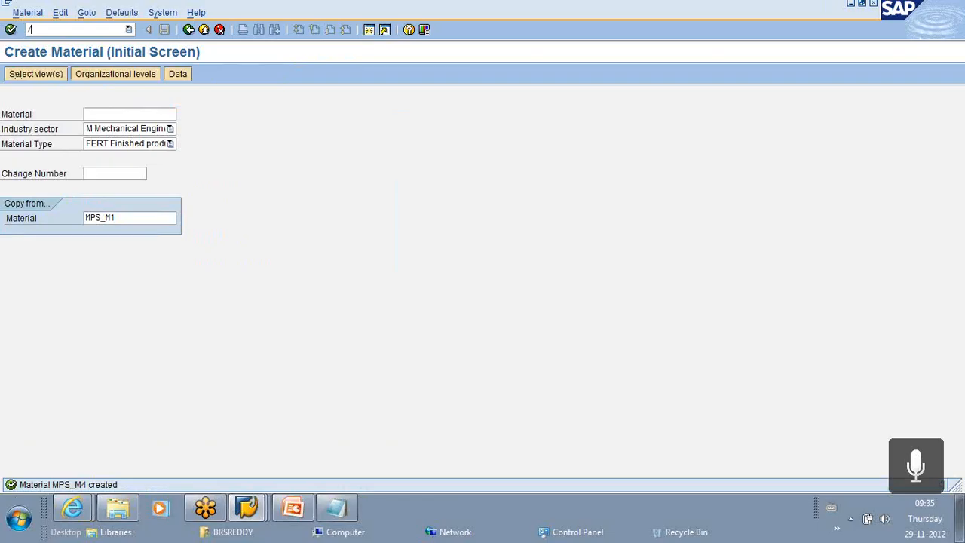
text(/N MD04)
key(Return)
key(Return)
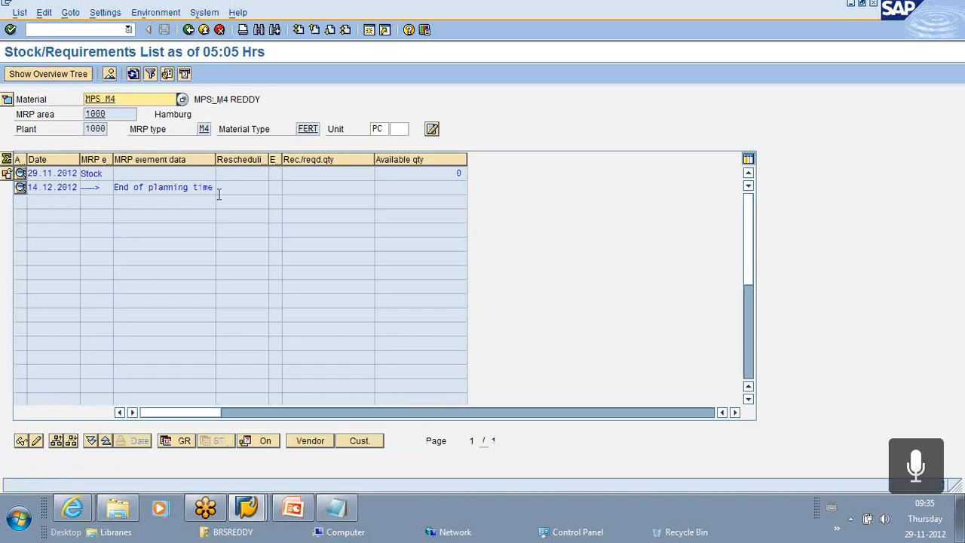
Switch to the other session showing the MPS_M1 stock/requirements list and change its material to MPS_M4.
key(alt+Tab)
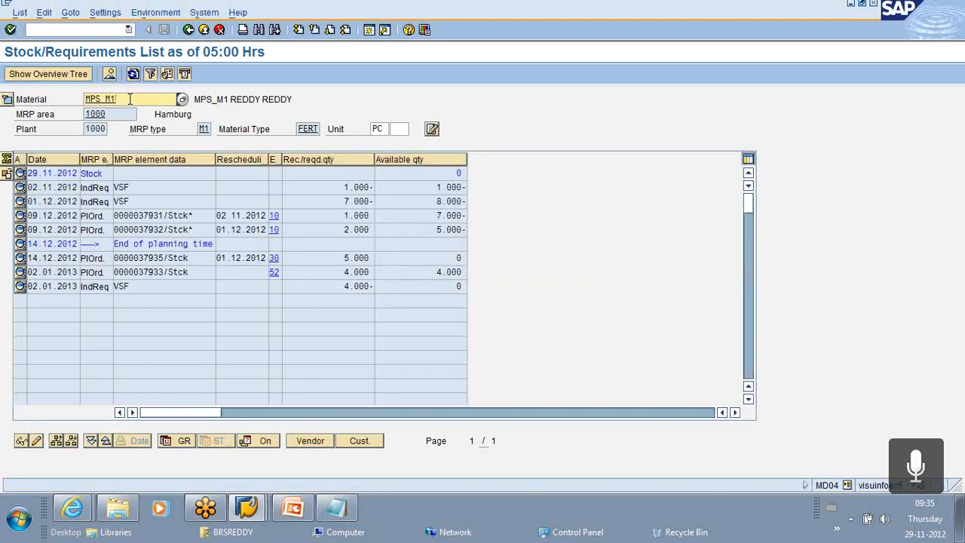
key(BackSpace)
text(4)
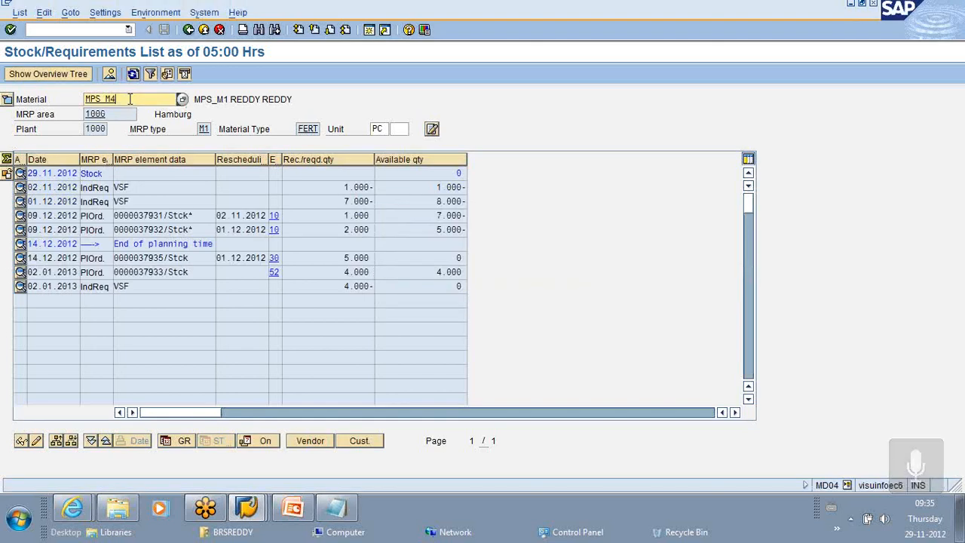
key(Return)
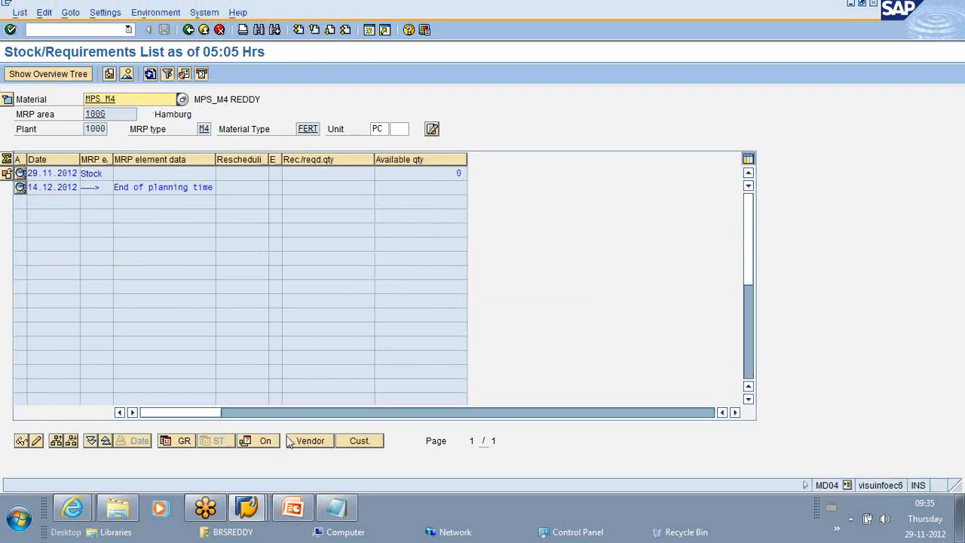
Start planned independent requirements in MD61 for MPS_M3, confirming the user parameters with plant 1000 and requirements type VSF.
click(48, 27)
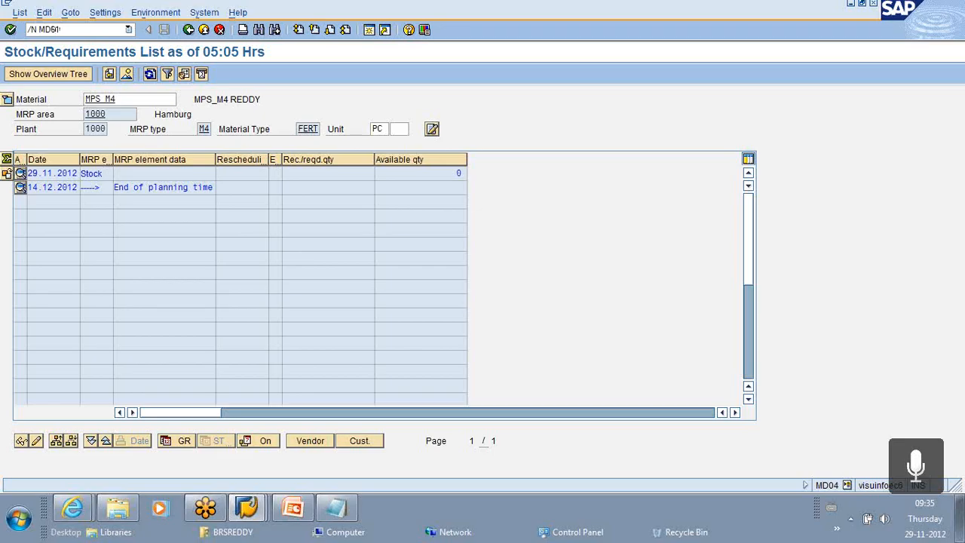
text(/N MD61)
key(Return)
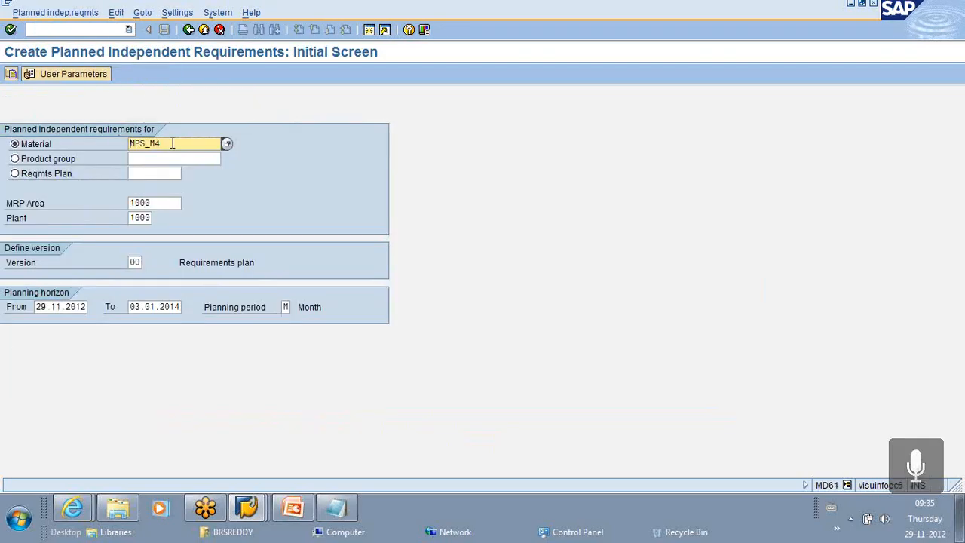
key(BackSpace)
text(3)
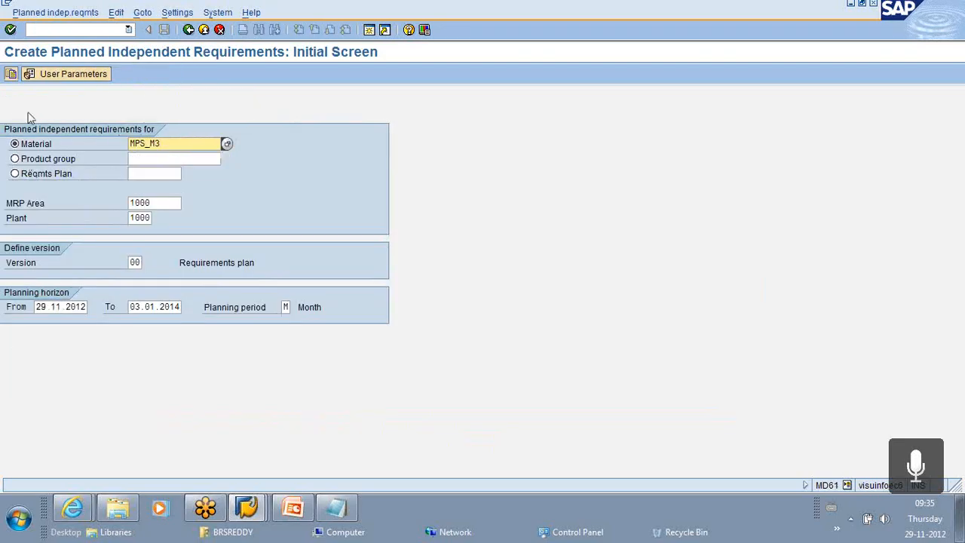
click(60, 76)
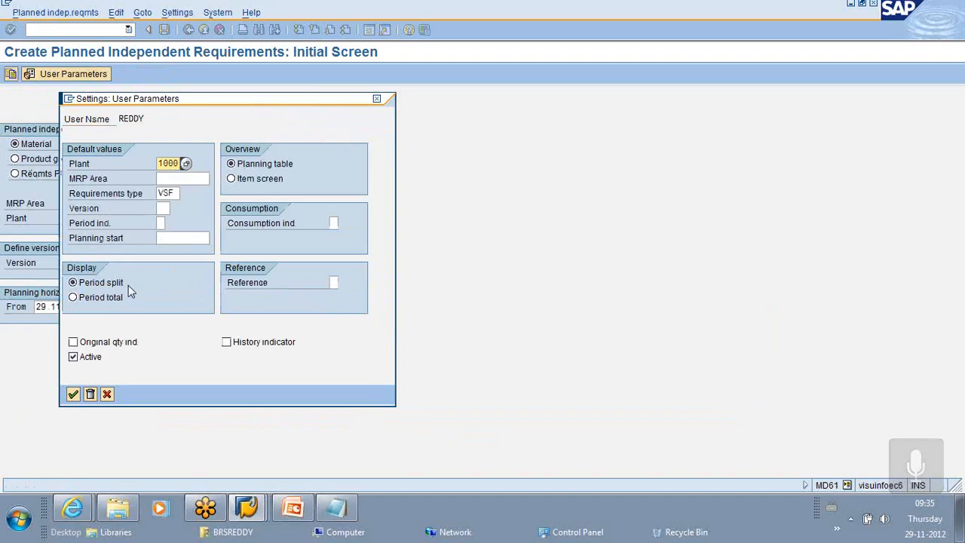
click(73, 396)
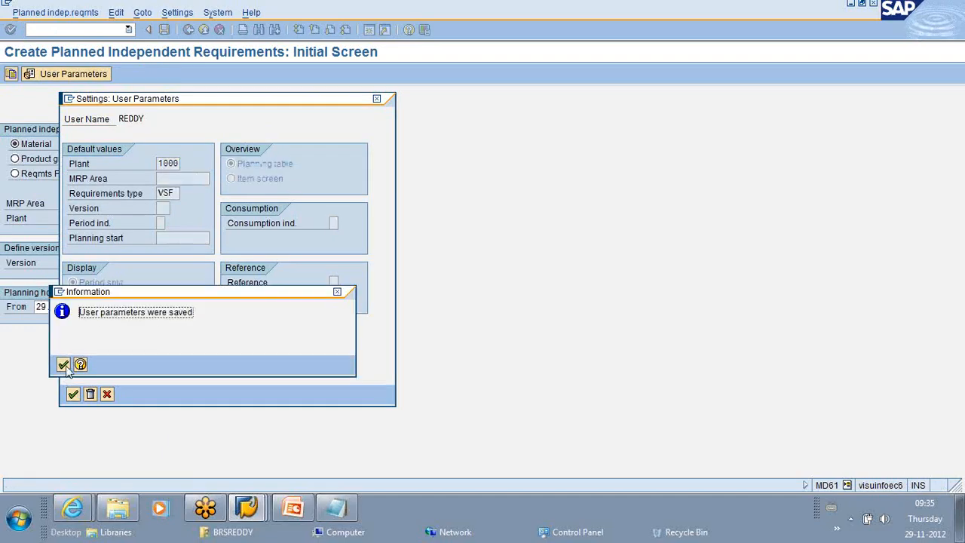
click(68, 370)
click(11, 29)
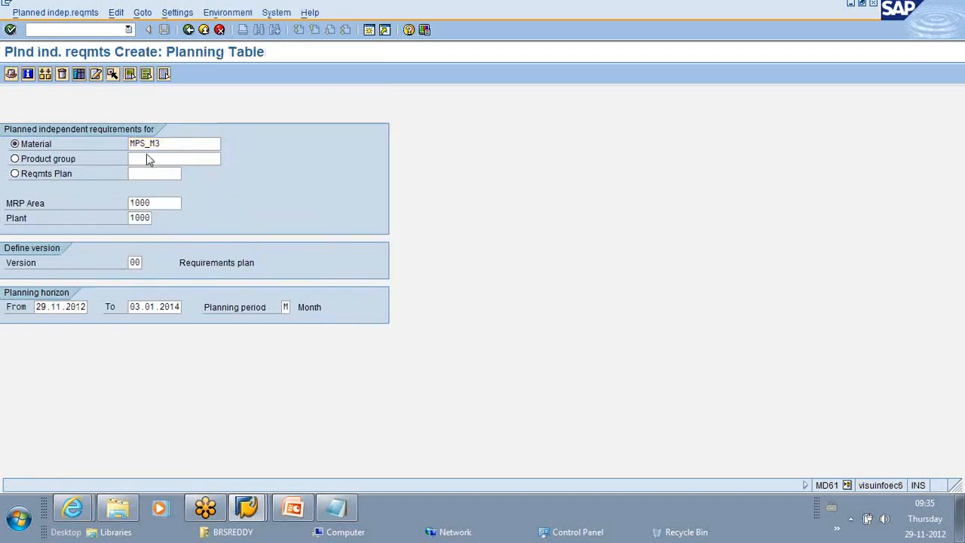
Enter planned quantities for MPS_M3 of 1000 for 11.2012, 2000 for 12.2012 and 3000 for 01.2013, and save the requirements.
click(174, 186)
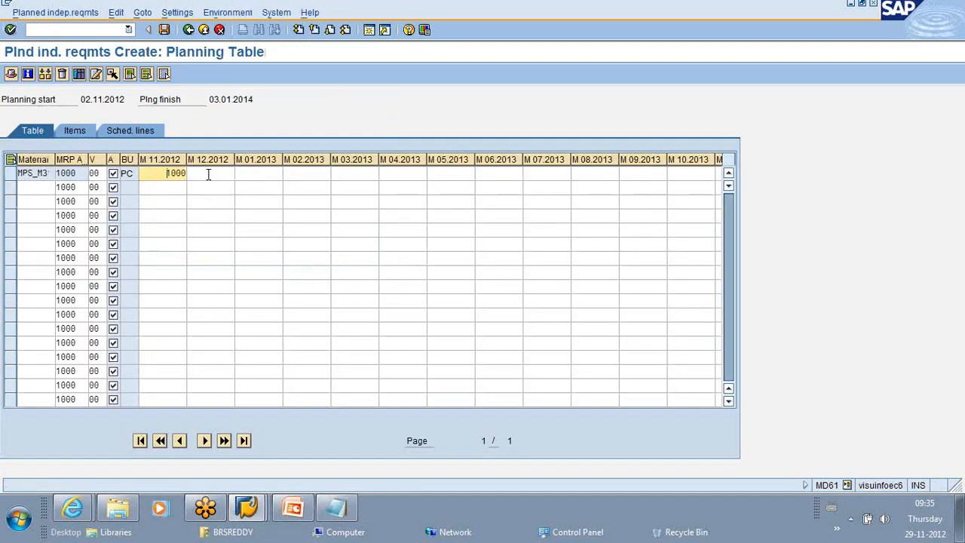
click(210, 173)
click(219, 199)
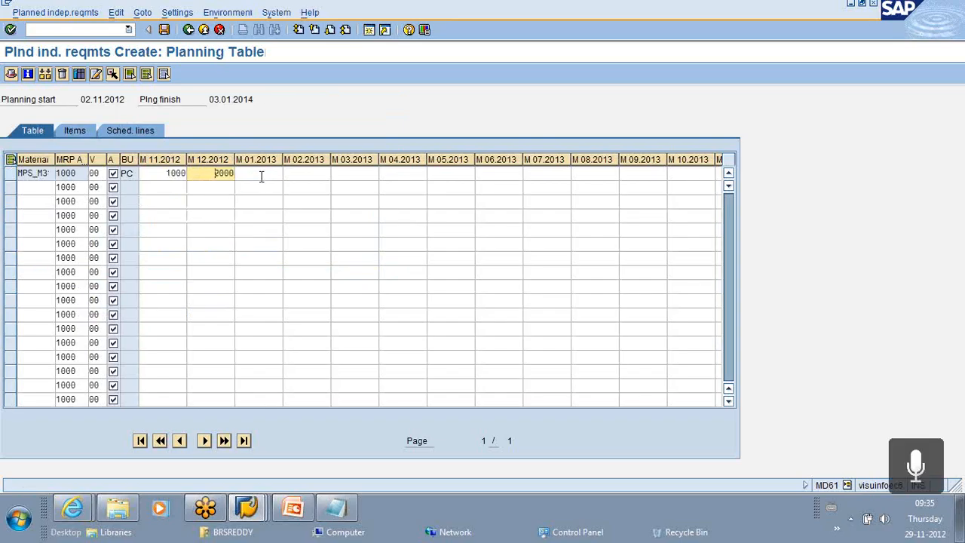
click(260, 174)
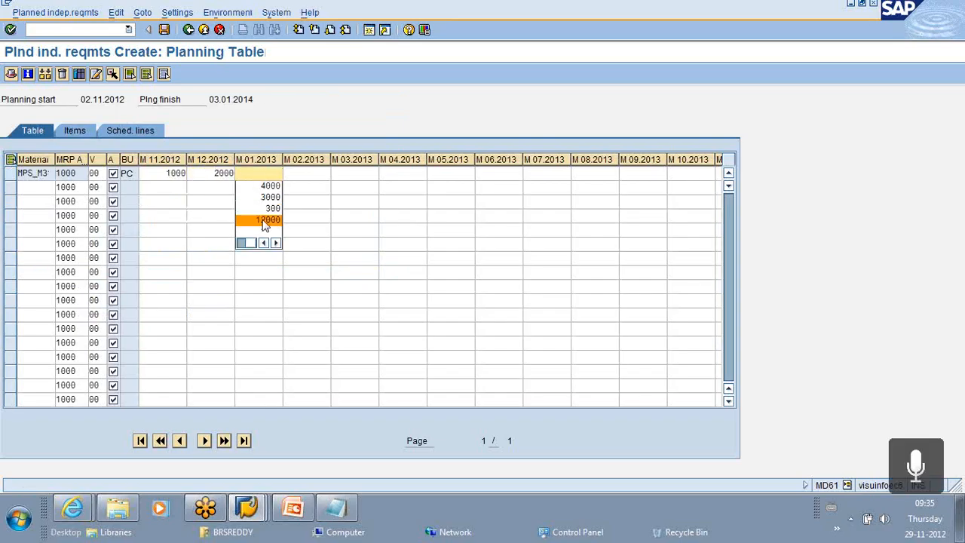
click(269, 197)
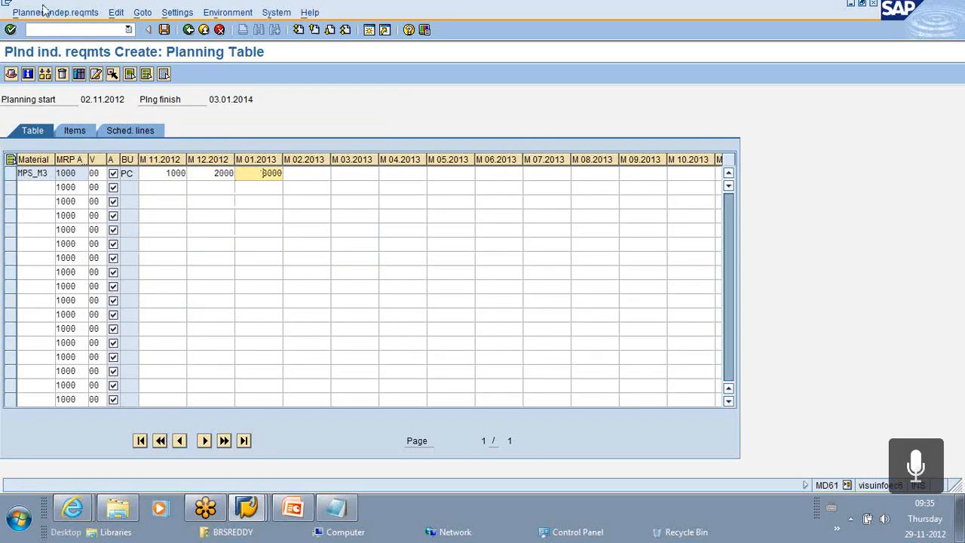
click(164, 29)
click(164, 31)
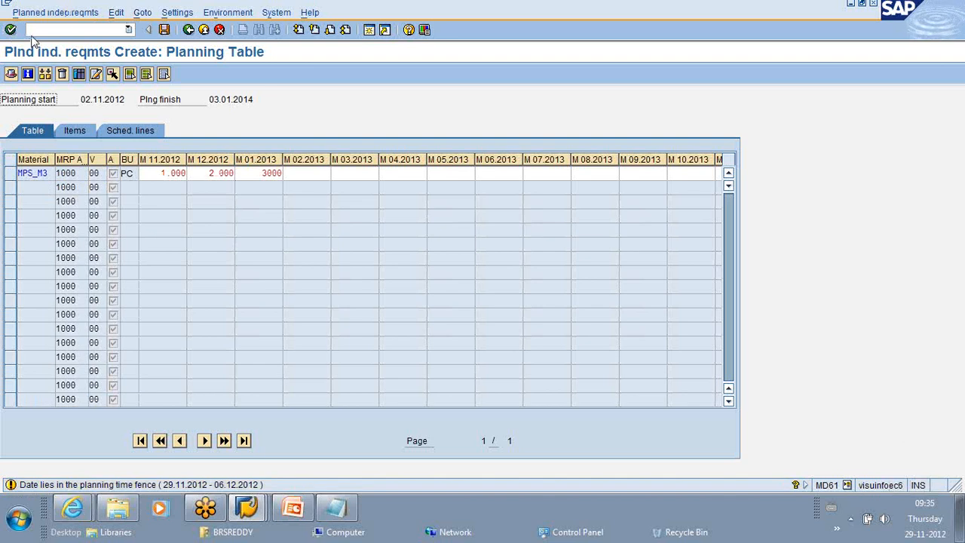
key(Return)
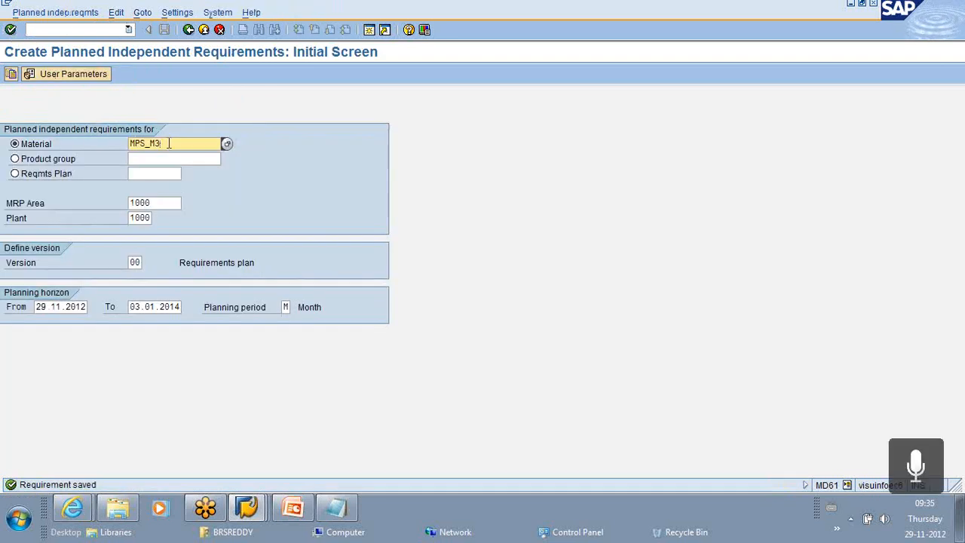
Open the planning table for MPS_M4, confirming the user parameters with plant 1000 and requirements type VSF.
key(BackSpace)
text(4)
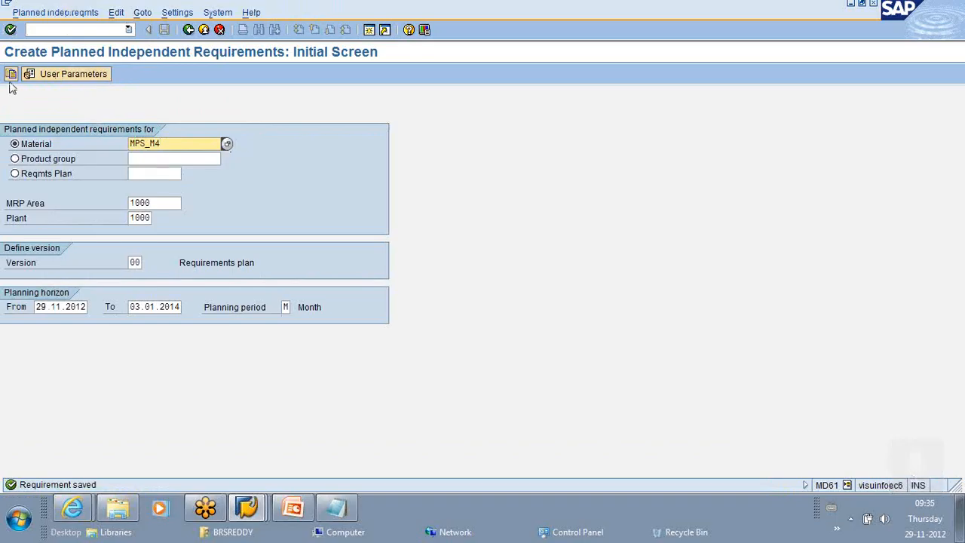
click(53, 76)
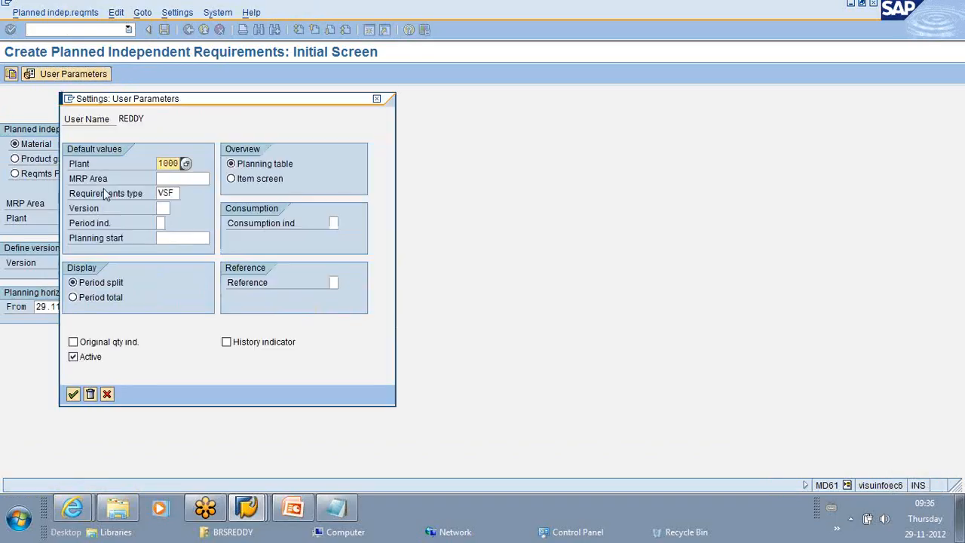
click(73, 395)
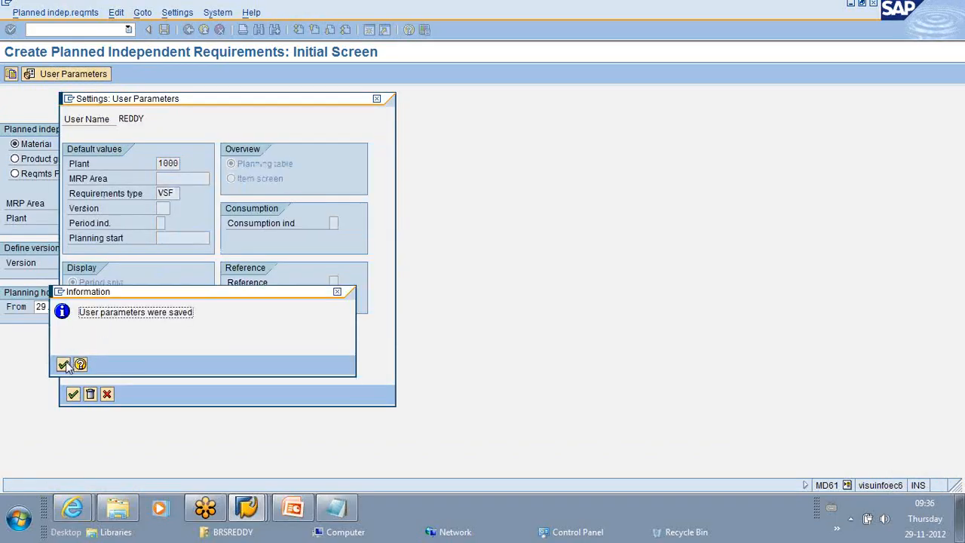
click(68, 359)
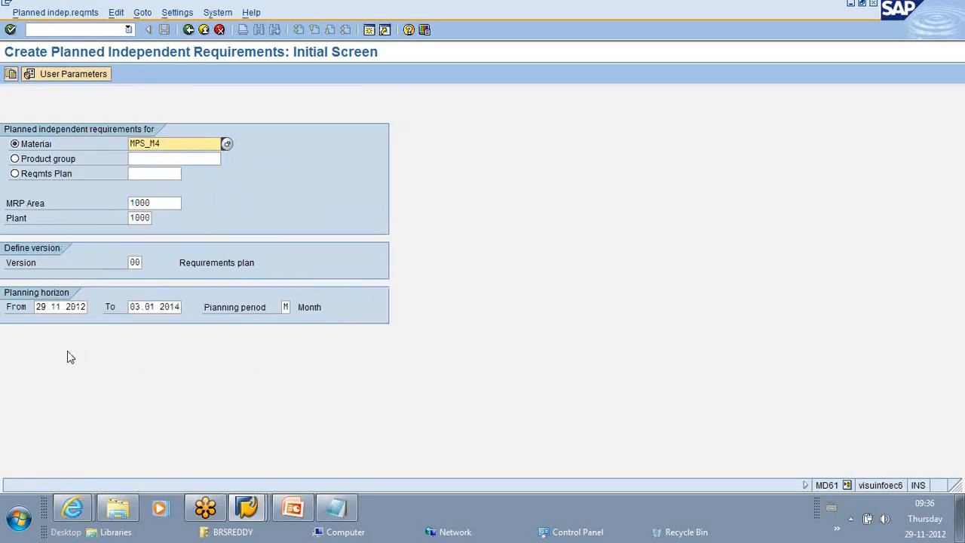
click(10, 29)
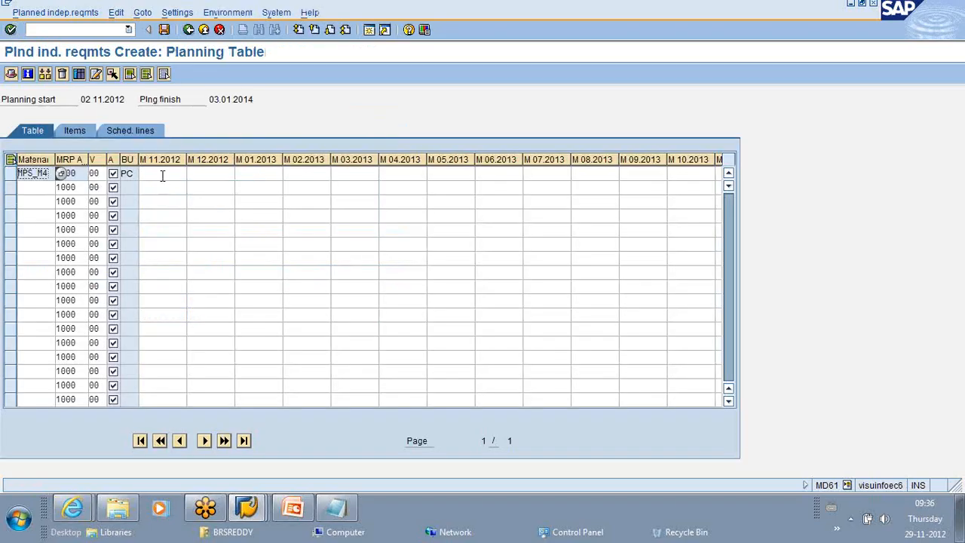
Enter planned quantities for MPS_M4 of 1000 for 11.2012, 2000 for 12.2012 and 3000 for 01.2013, and save the requirements.
click(161, 172)
click(174, 185)
click(210, 173)
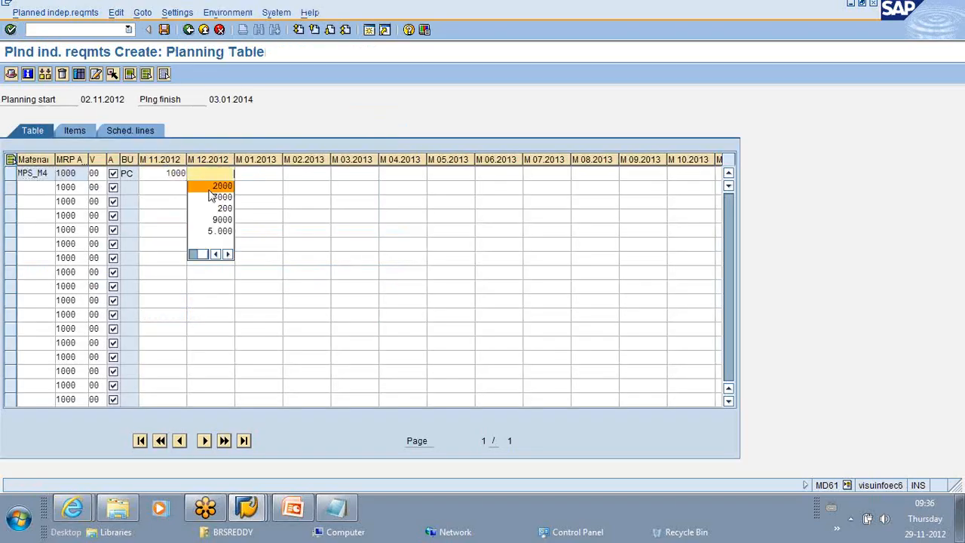
click(222, 185)
click(249, 172)
click(255, 187)
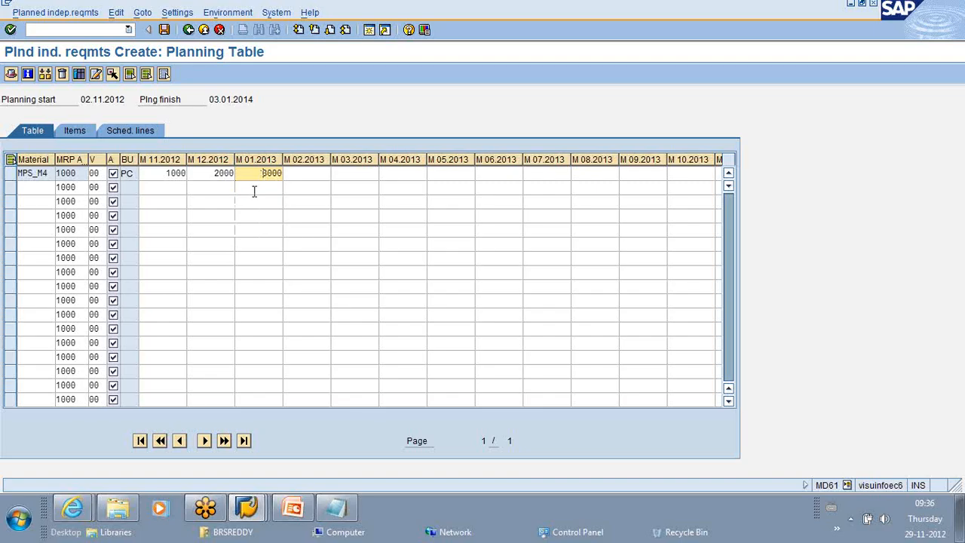
click(163, 30)
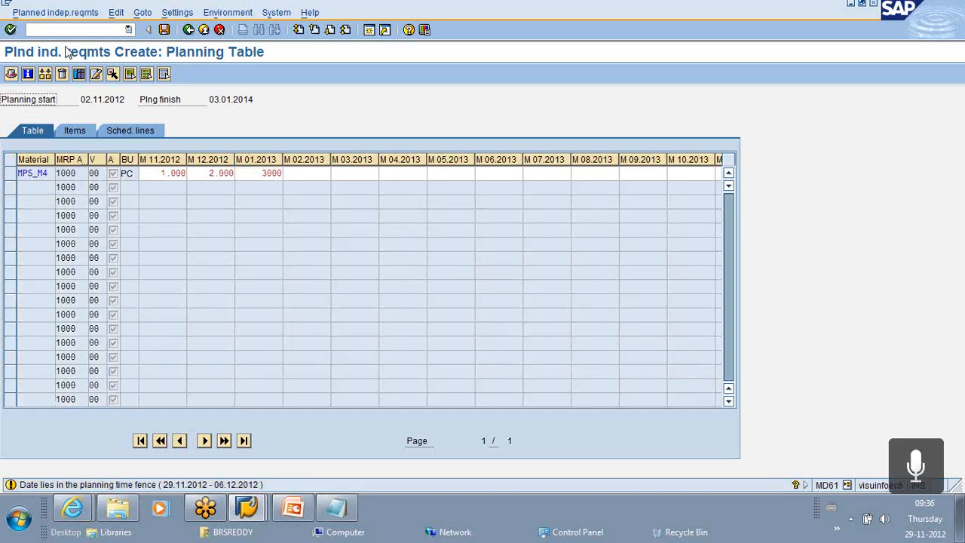
key(Return)
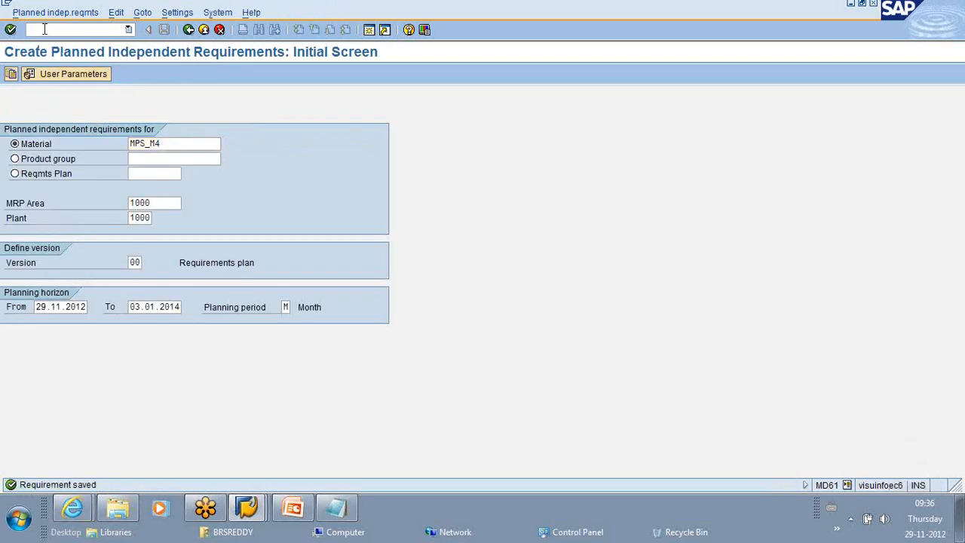
Check the requirements of MPS_M4 in the MD04 stock/requirements list, and switch the list to material MPS_M3.
text(/N MD04)
key(Return)
key(Return)
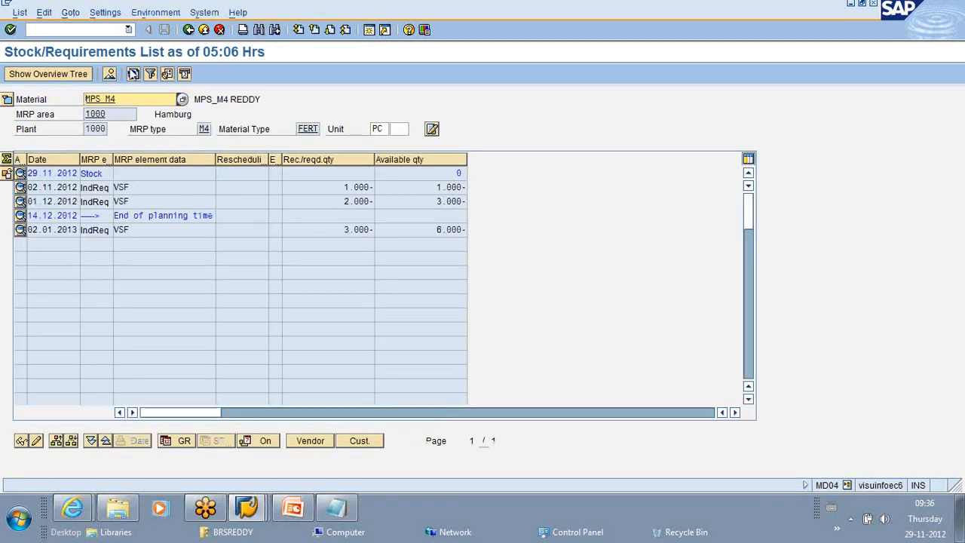
click(121, 97)
key(BackSpace)
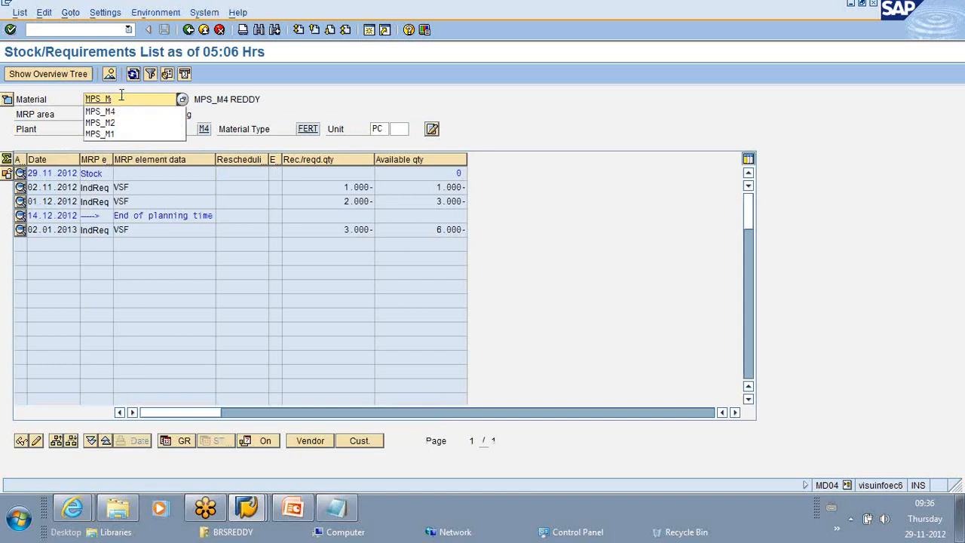
text(3)
key(Return)
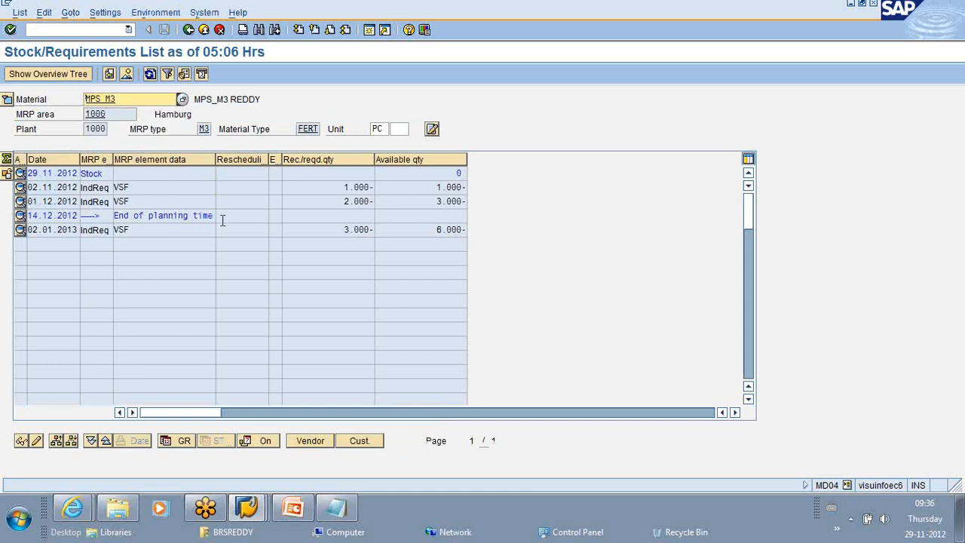
Run the MD41 single-item, multi-level planning for material MPS_M3 in plant 1000 with processing key NETCH.
click(69, 30)
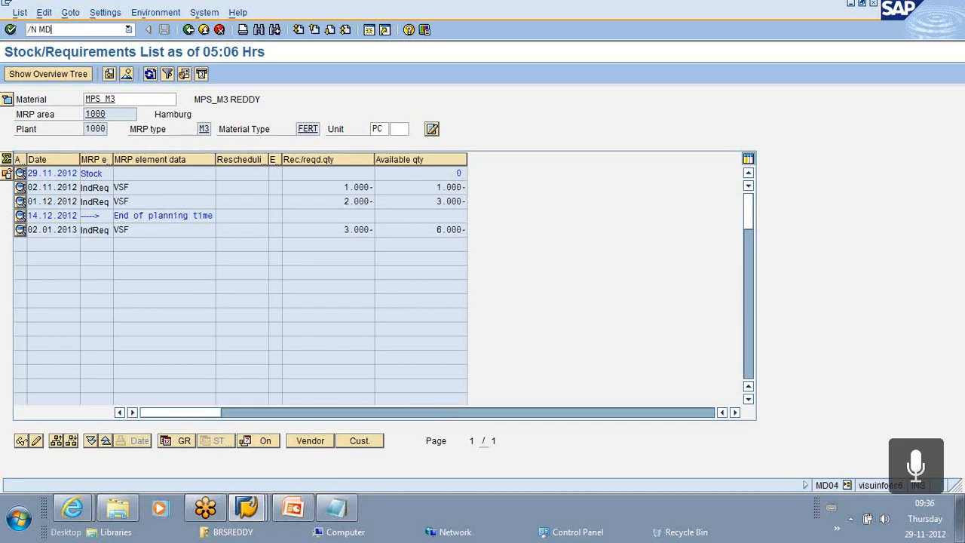
key(Return)
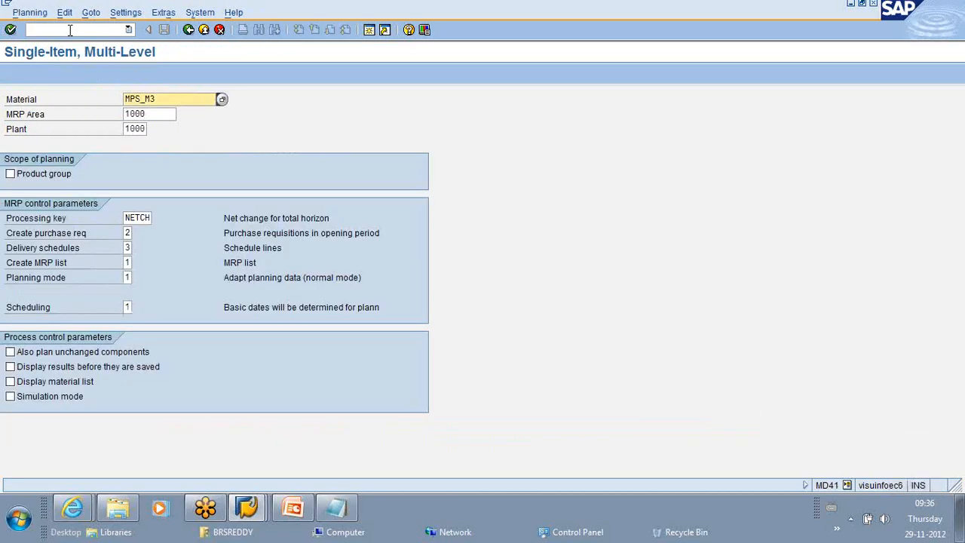
key(Return)
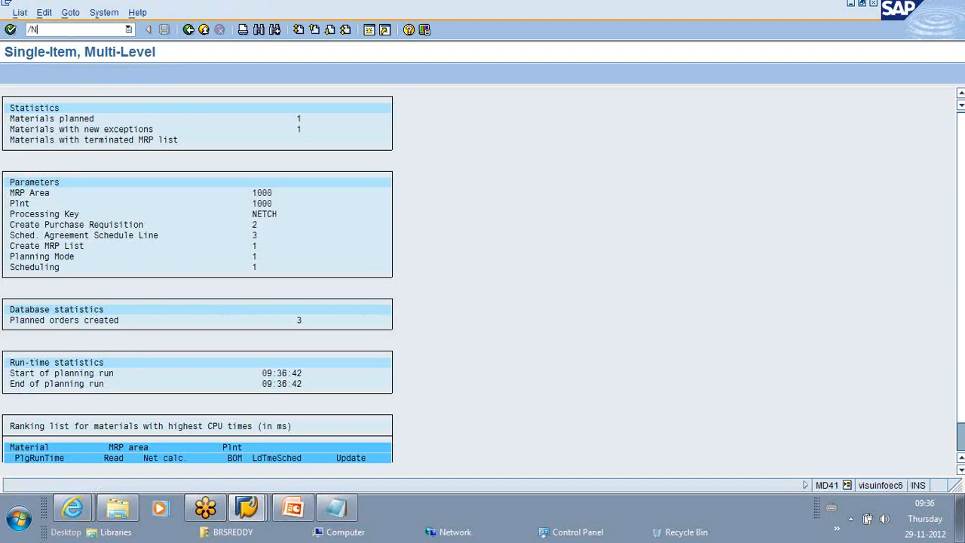
Run the MD41 single-item, multi-level planning for material MPS_M4 with the same control parameters.
key(Return)
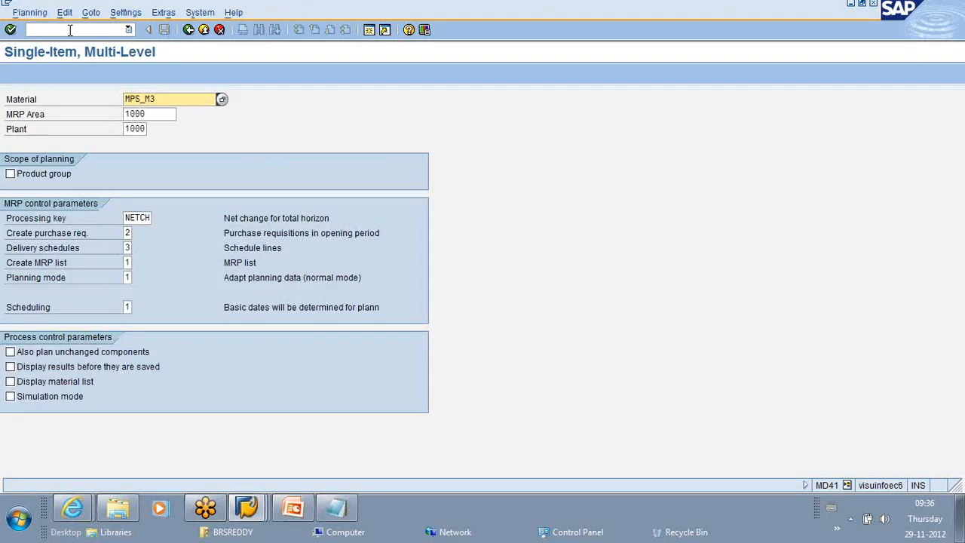
key(BackSpace)
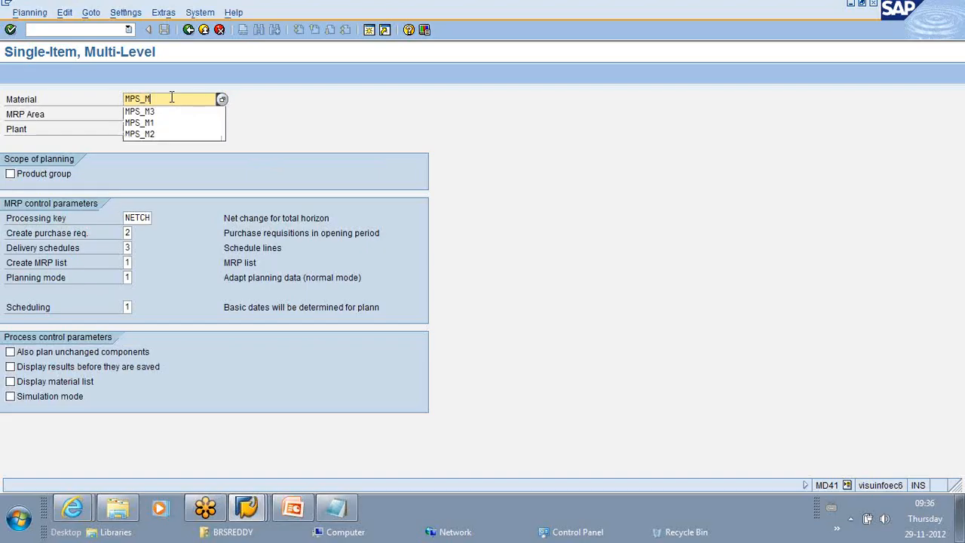
text(4)
key(Return)
key(Return)
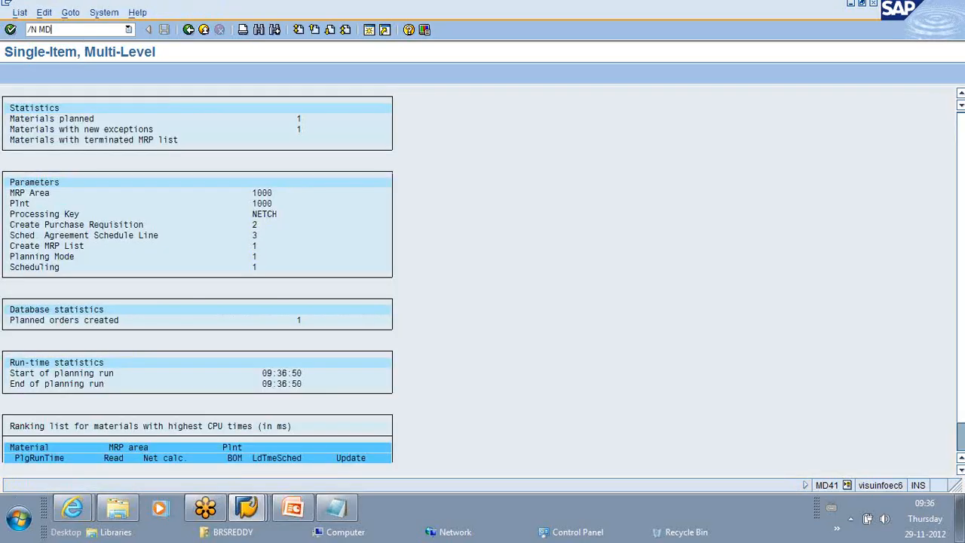
Examine the planned orders of MPS_M4 and of MPS_M3 in the MD04 stock/requirements list.
text(/N MD04)
key(Return)
key(Return)
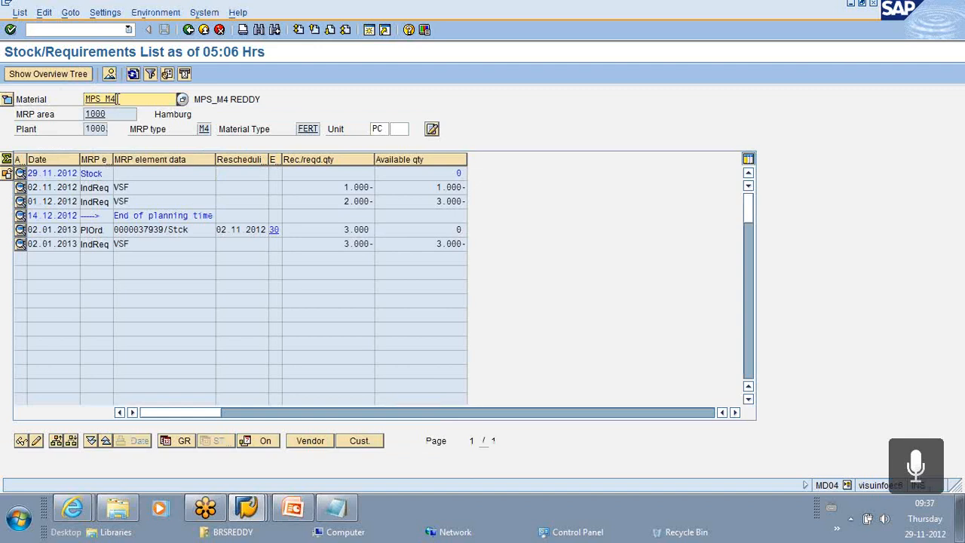
key(BackSpace)
text(3)
key(Return)
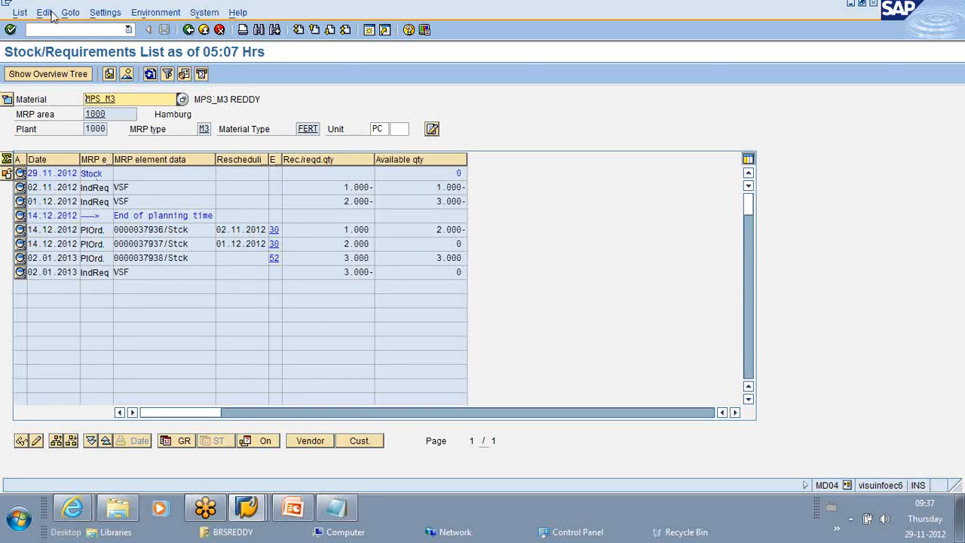
Open material MPS_M3 for change in MM02 with only the MRP 1 view, for plant 1000 and storage location 0005.
click(65, 30)
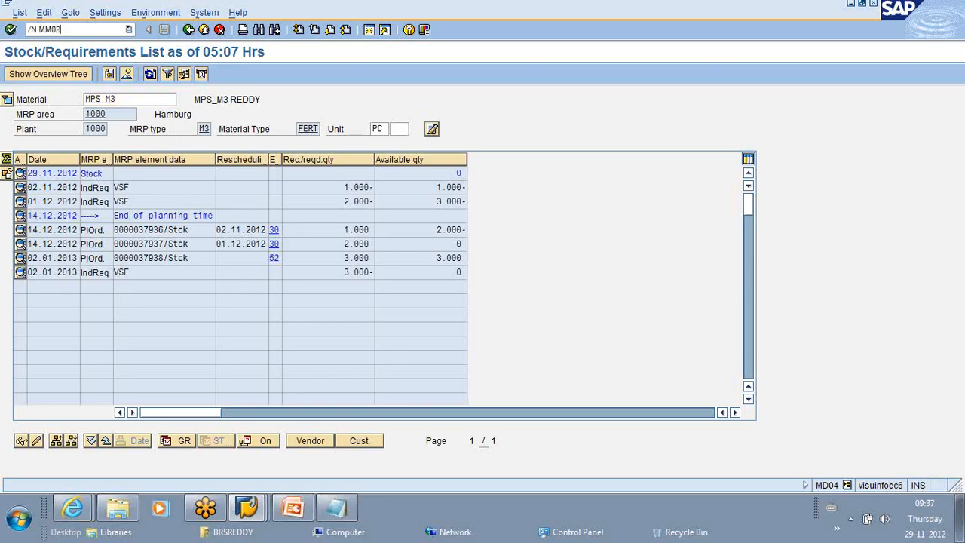
key(Return)
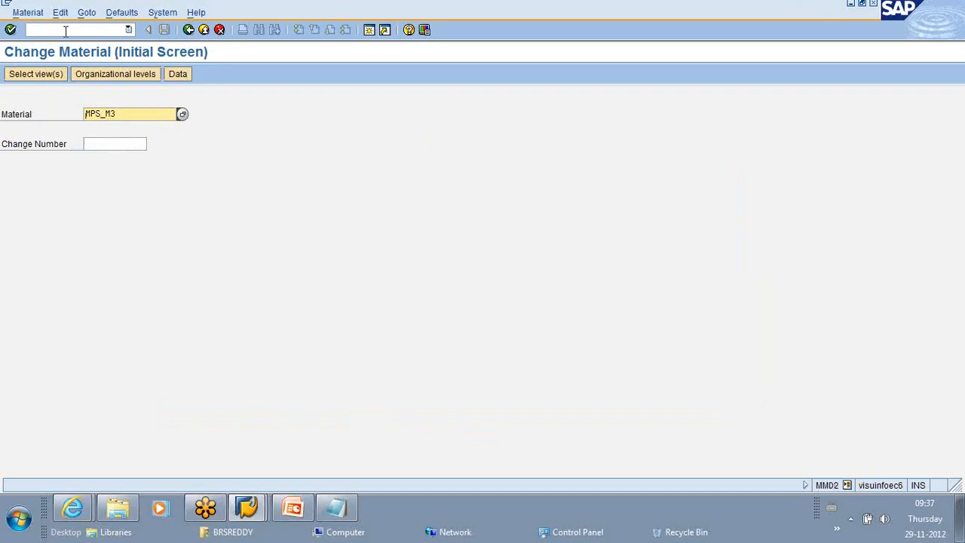
key(Return)
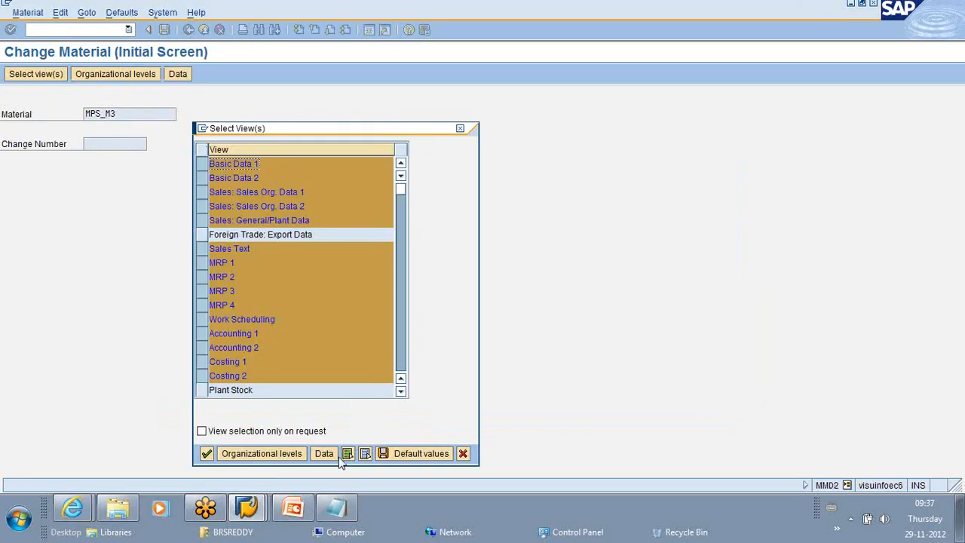
click(365, 454)
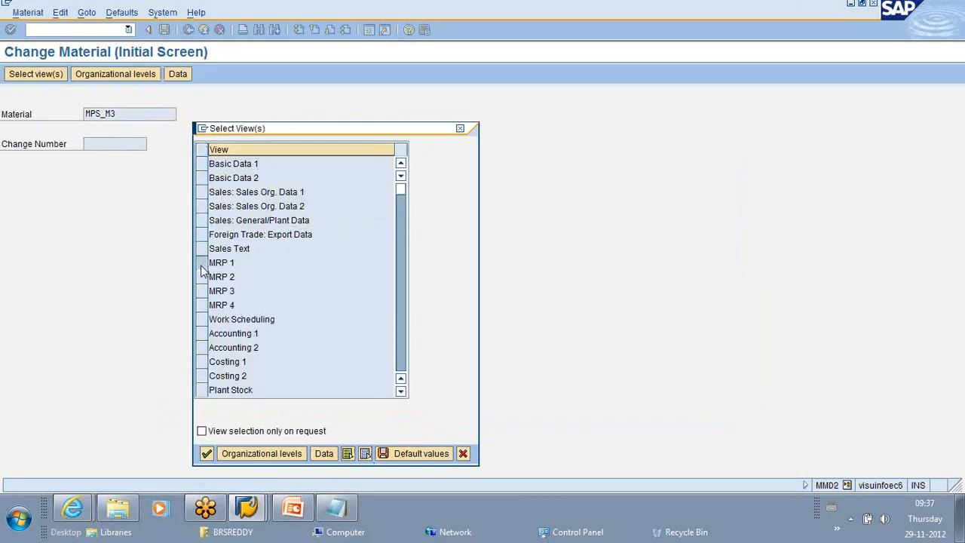
click(201, 263)
click(206, 454)
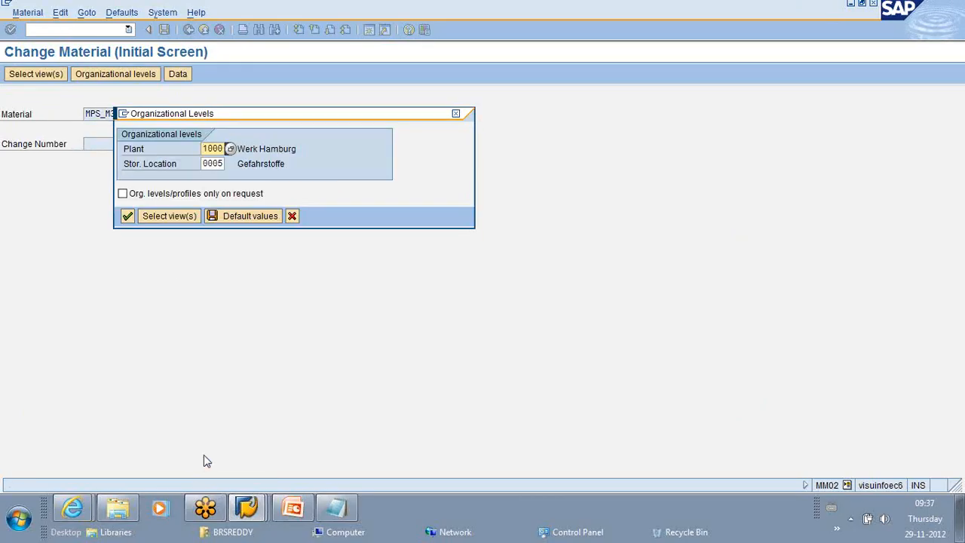
click(127, 215)
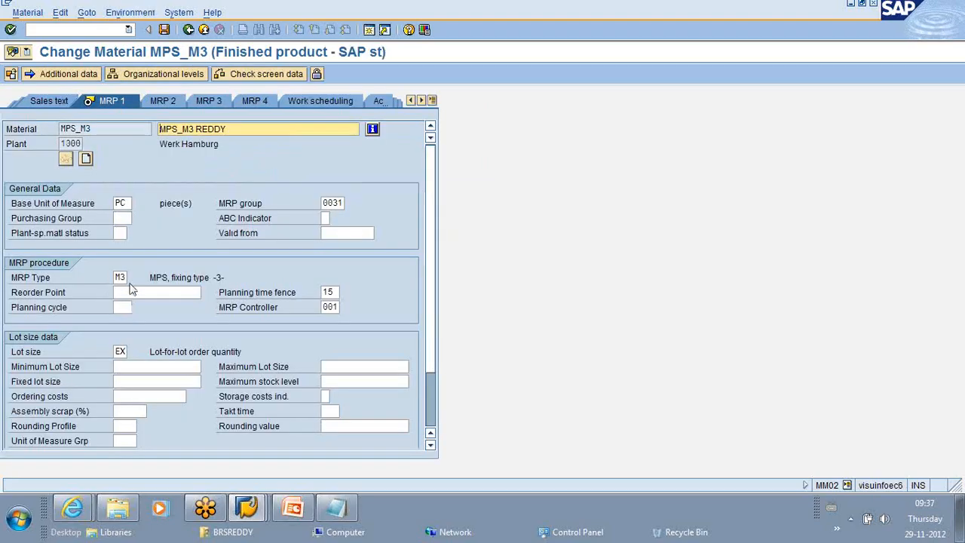
Set the planning time fence of MPS_M3 to 5 and save the material.
click(334, 291)
key(BackSpace)
key(BackSpace)
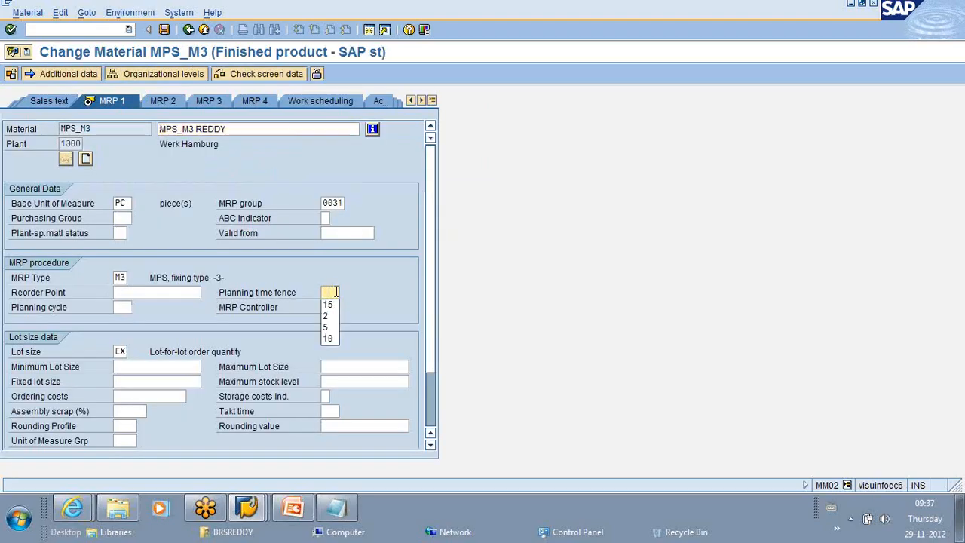
text(5)
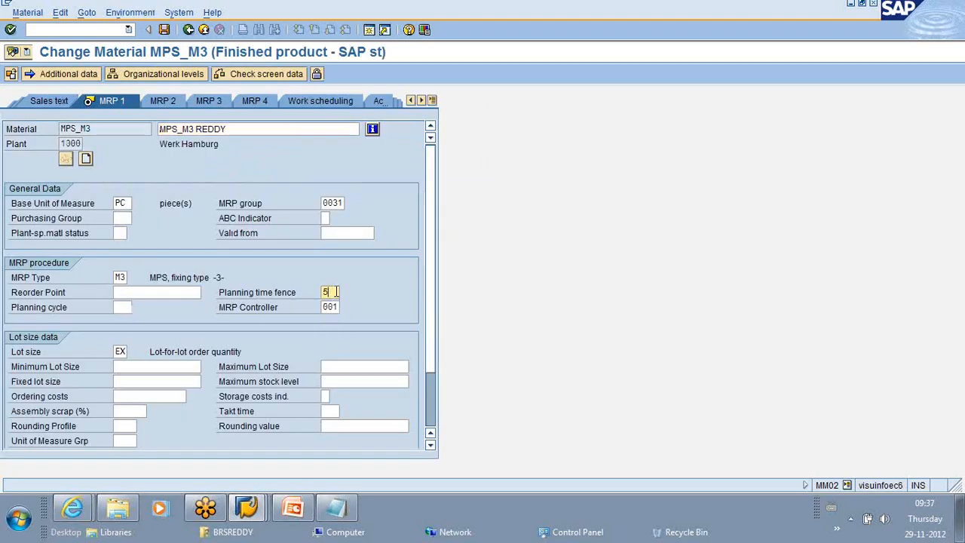
click(163, 30)
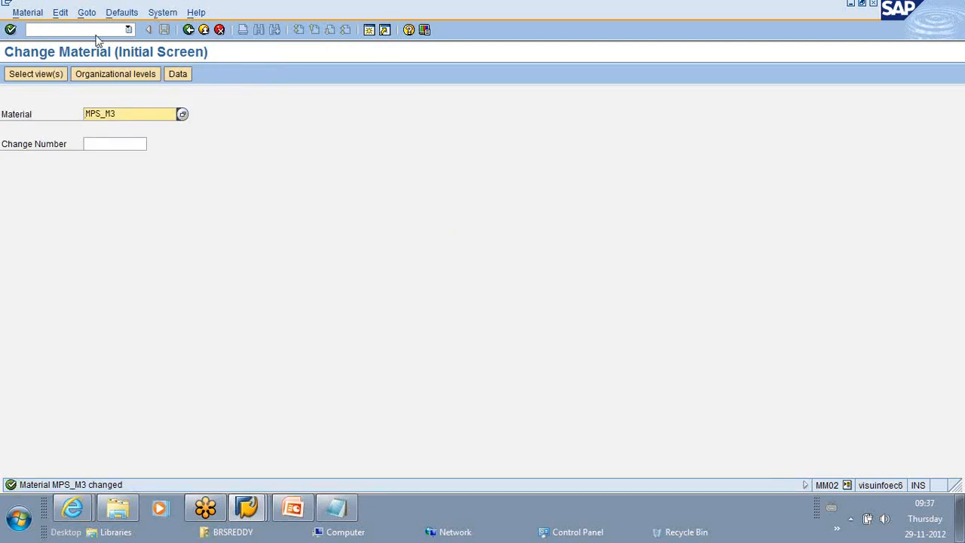
Open material MPS_M4 for change with only the MRP 1 view, for plant 1000 and storage location 0005.
key(BackSpace)
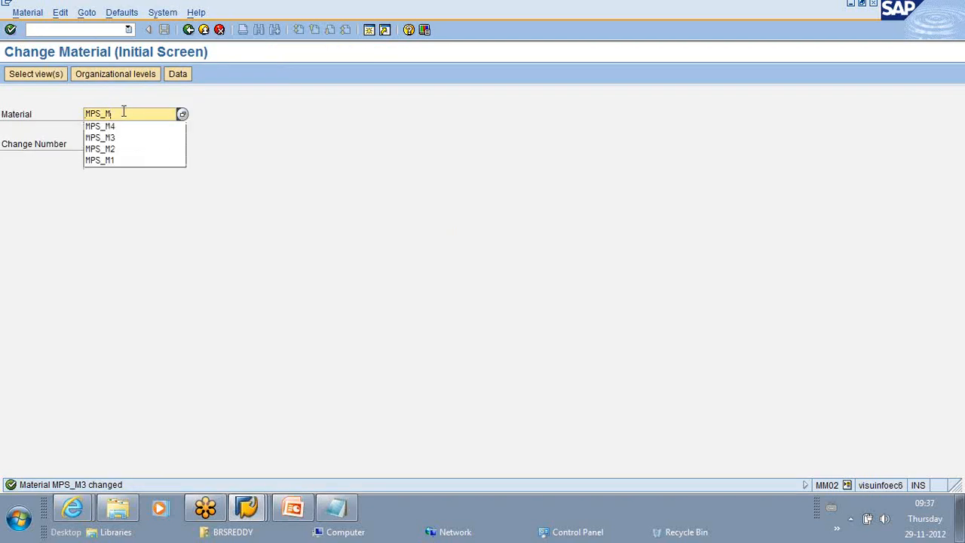
text(4)
key(Return)
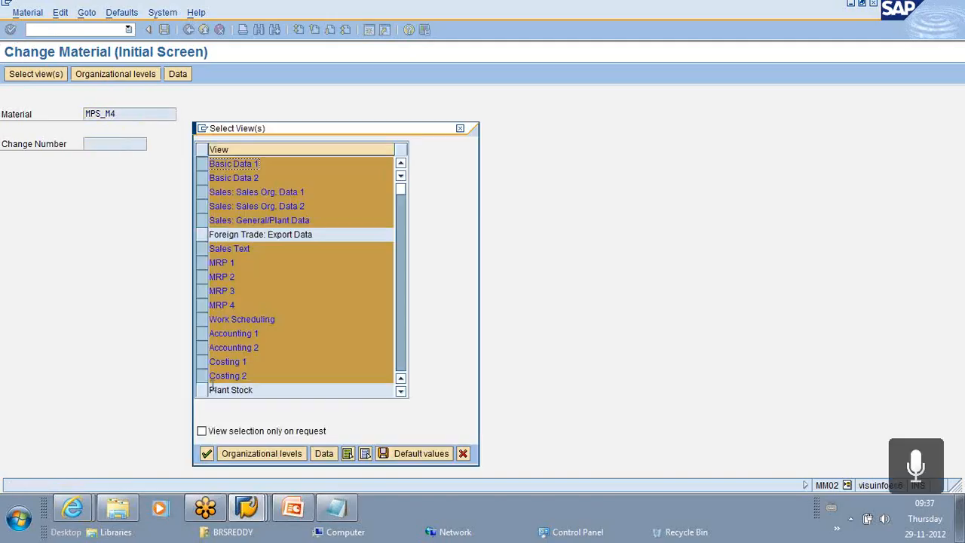
click(365, 453)
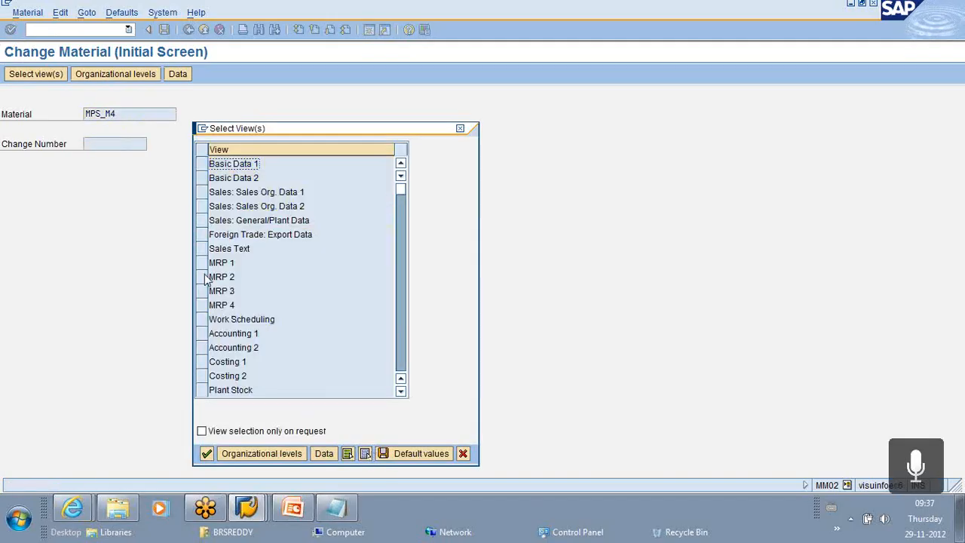
click(201, 262)
click(206, 454)
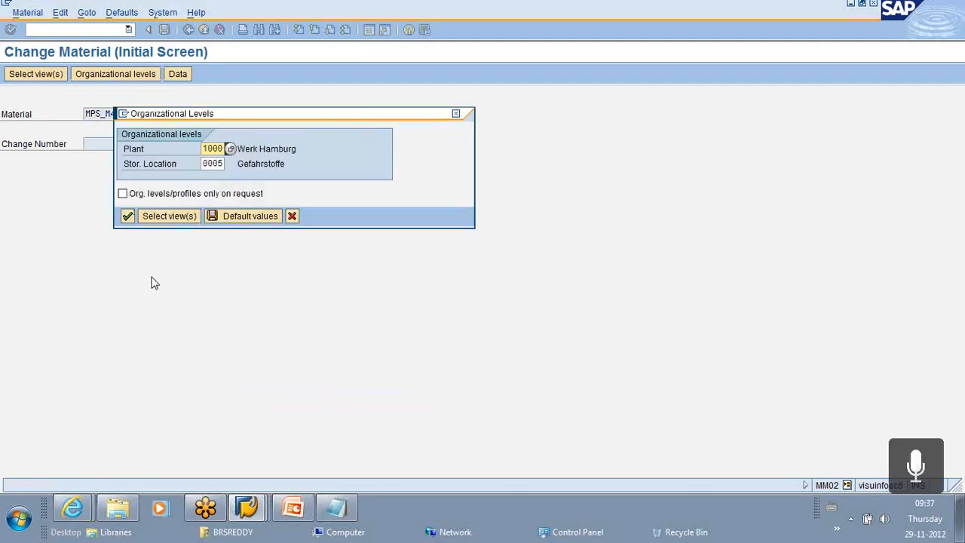
click(127, 217)
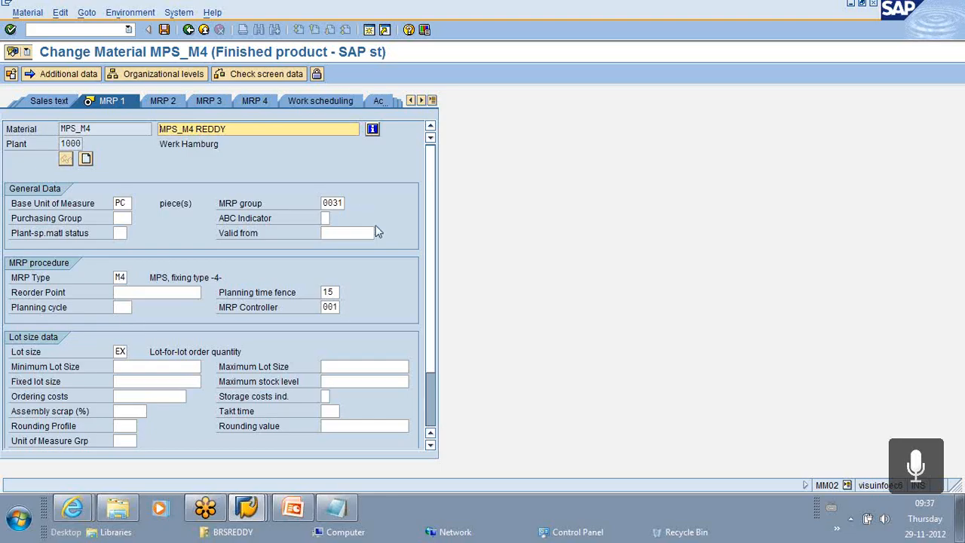
Set the planning time fence of MPS_M4 to 5 and save the material.
click(335, 291)
key(BackSpace)
key(BackSpace)
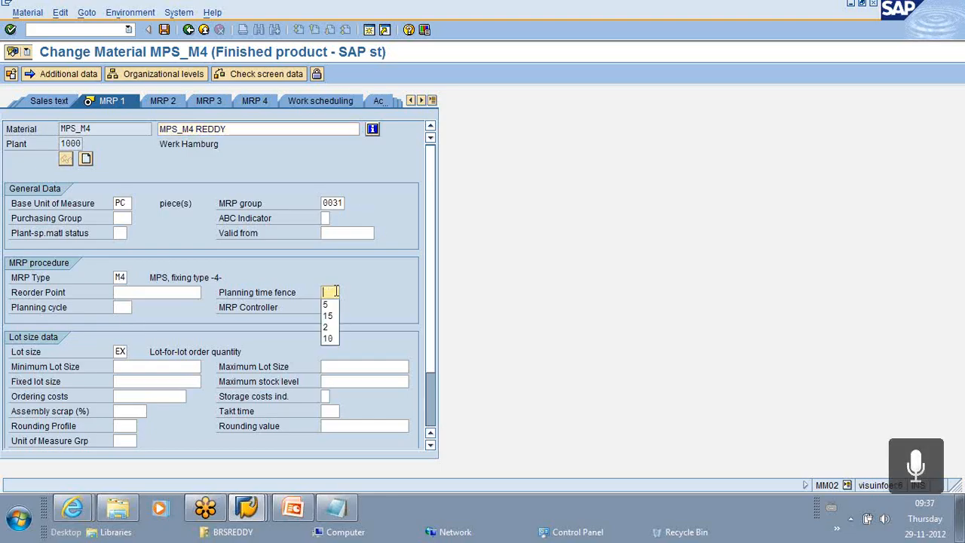
text(5)
click(165, 30)
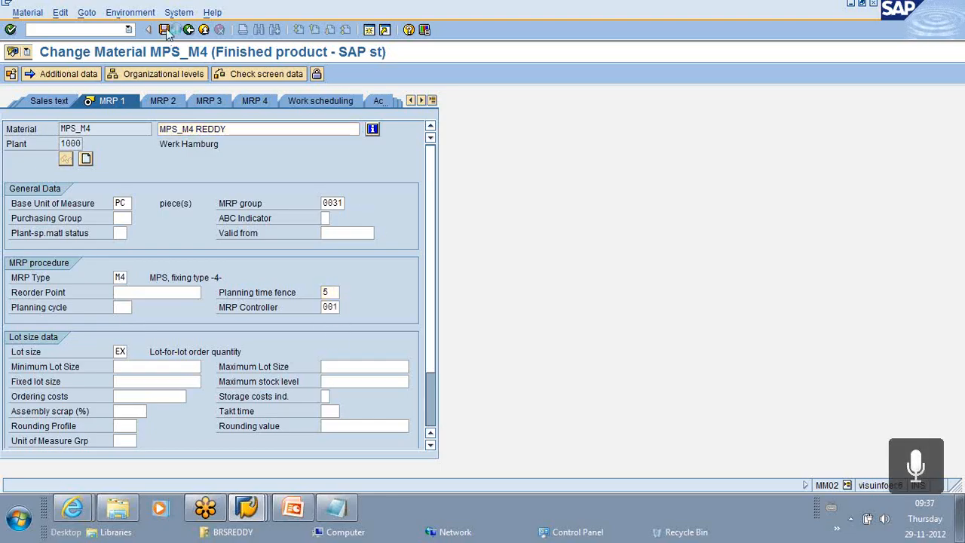
Open the MD04 stock/requirements list for material MPS_M4 in plant 1000.
text(/N)
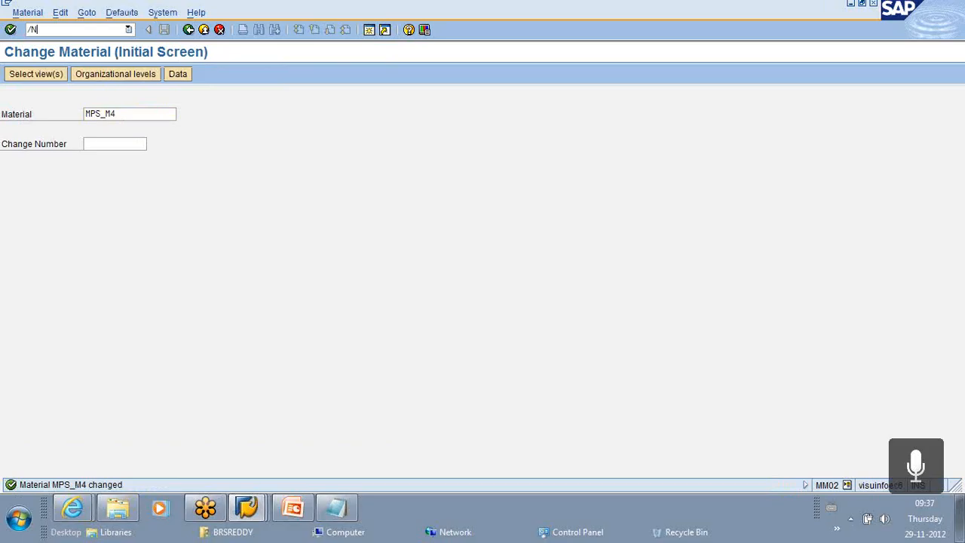
text( MD04)
key(Return)
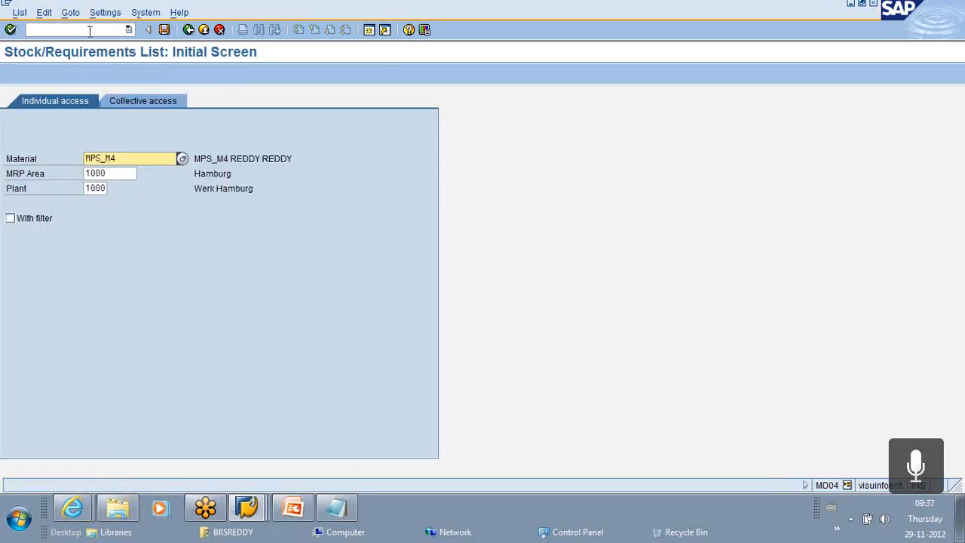
Display the stock/requirements list for MPS_M4 in plant 1000, and switch it to material MPS_M3.
key(Return)
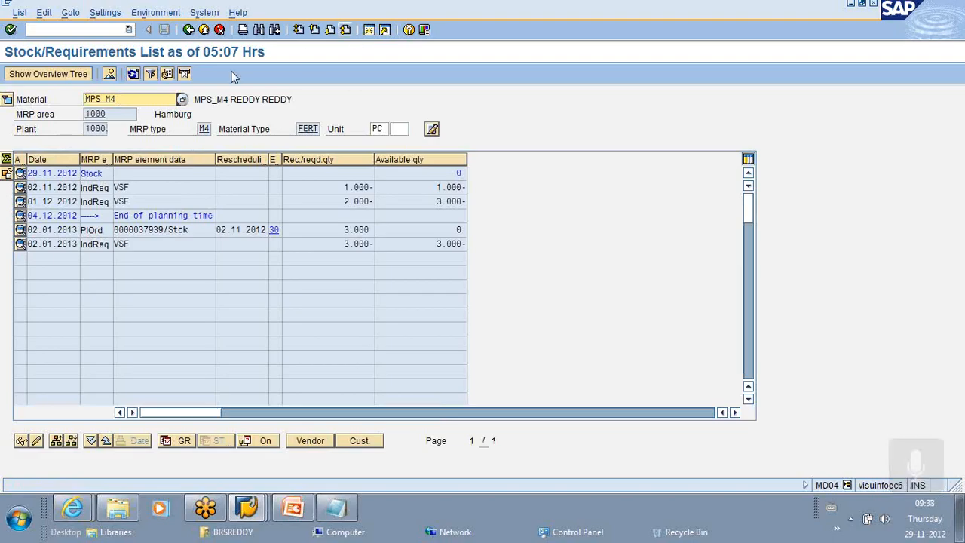
click(123, 97)
key(BackSpace)
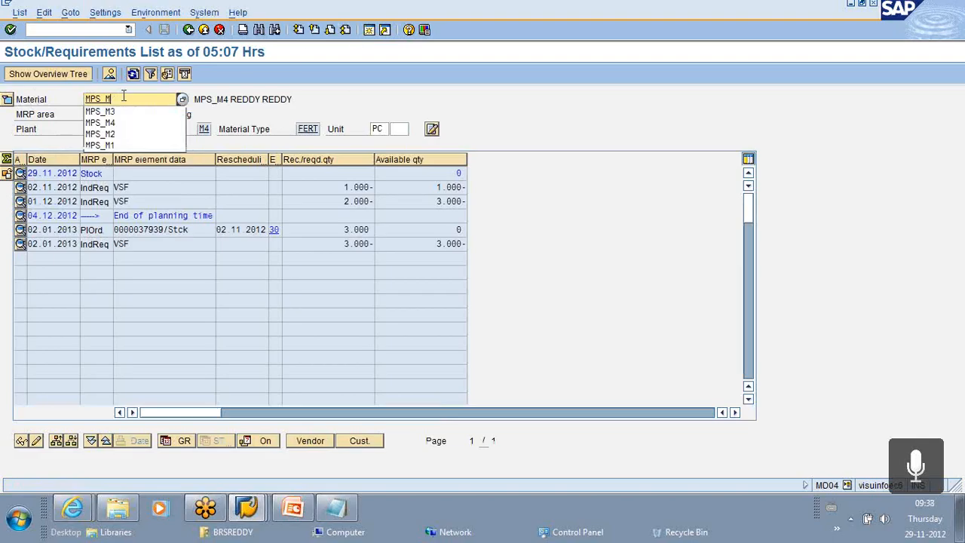
text(3)
key(Return)
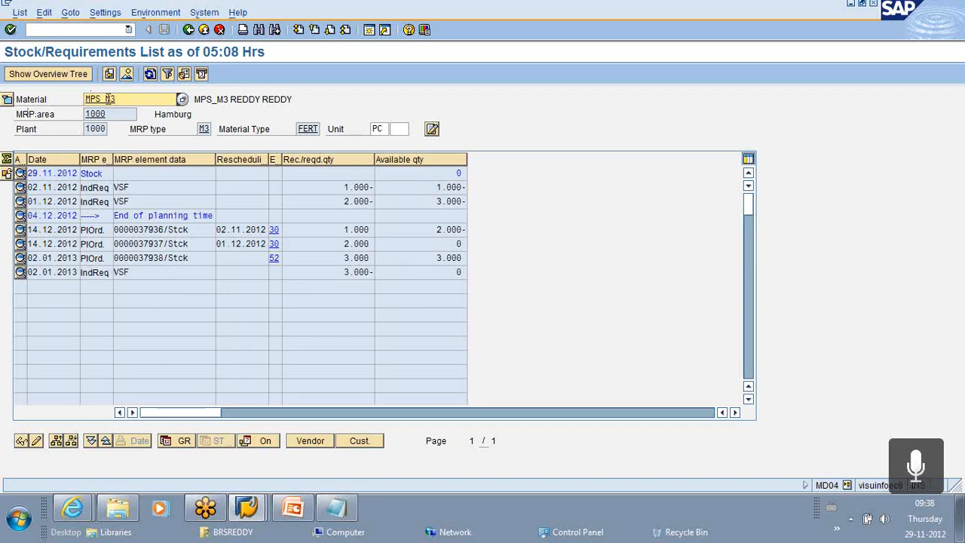
Open material MPS_M3 for change in transaction MM02 with only the MRP 1 view, plant 1000 and storage location 0005.
click(65, 30)
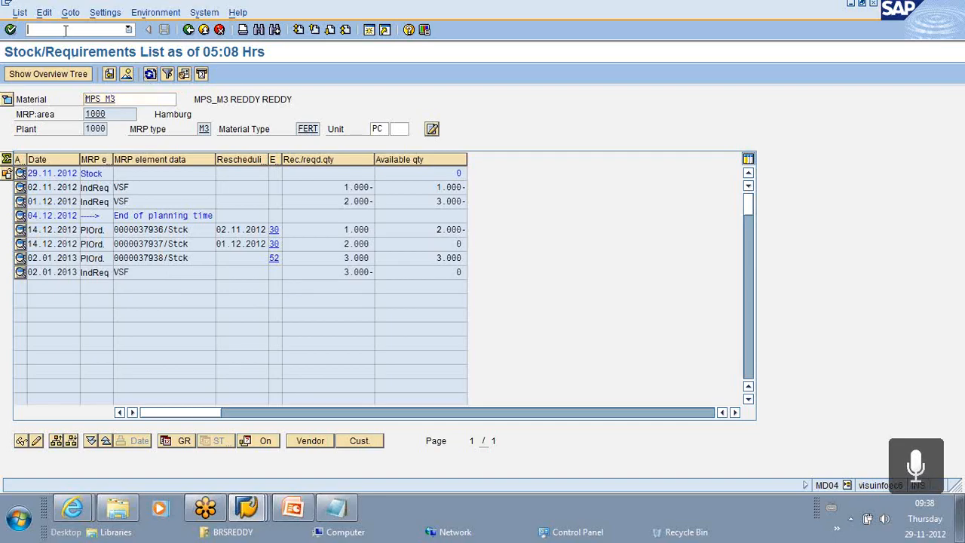
text(/N MD)
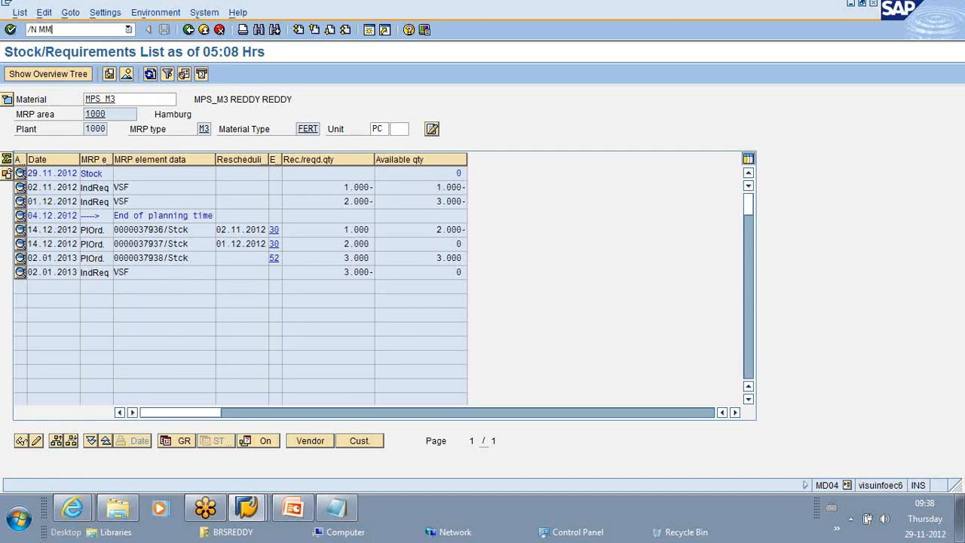
key(Return)
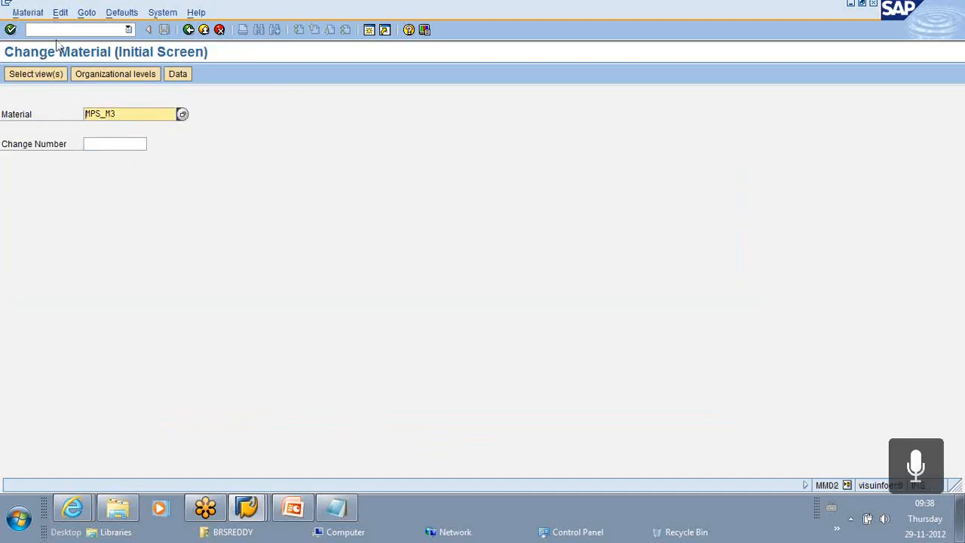
click(11, 29)
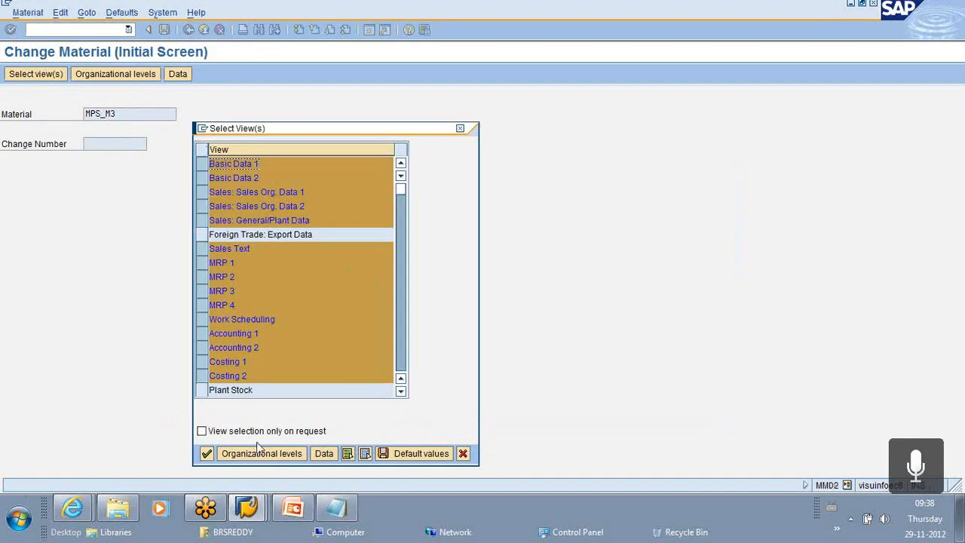
click(366, 453)
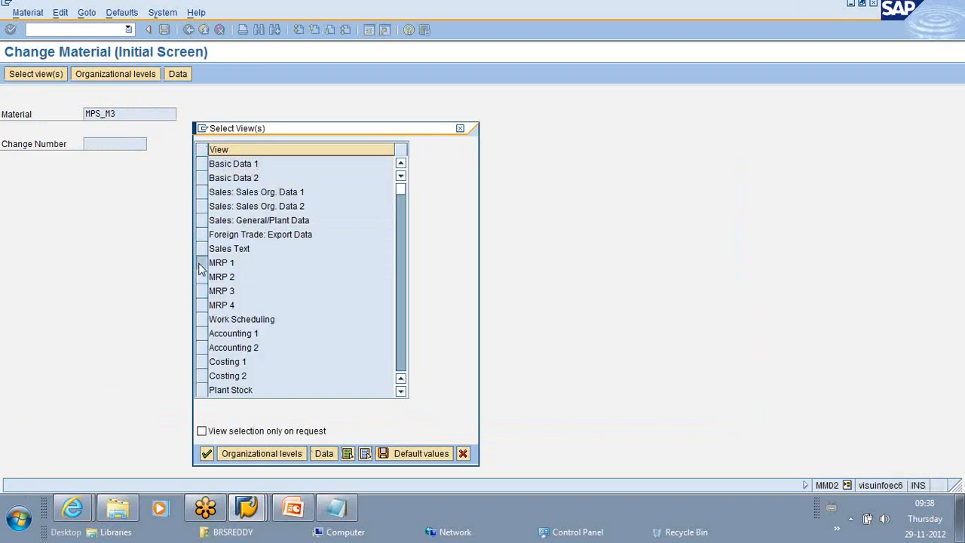
click(202, 262)
click(206, 453)
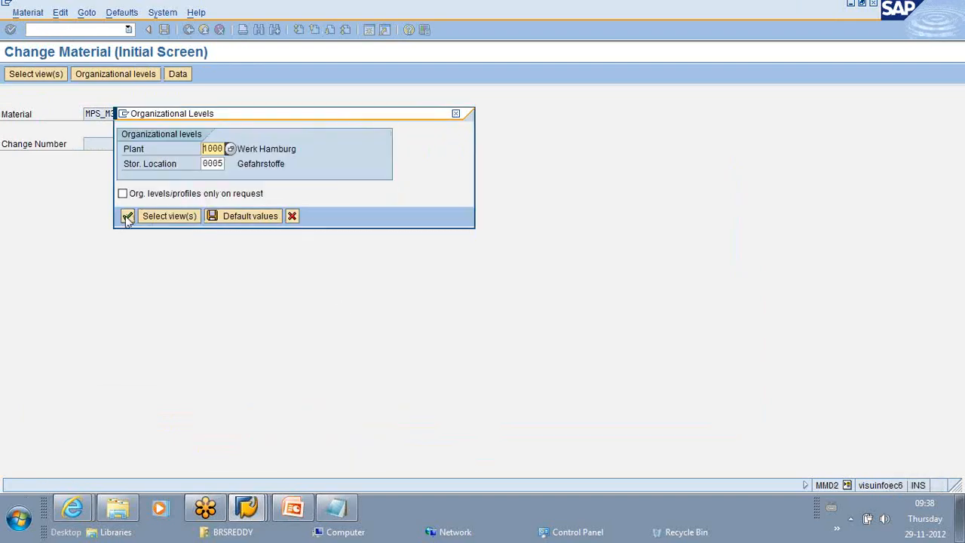
key(Return)
Set the planning time fence of MPS_M3 to 17 and save the material.
click(332, 292)
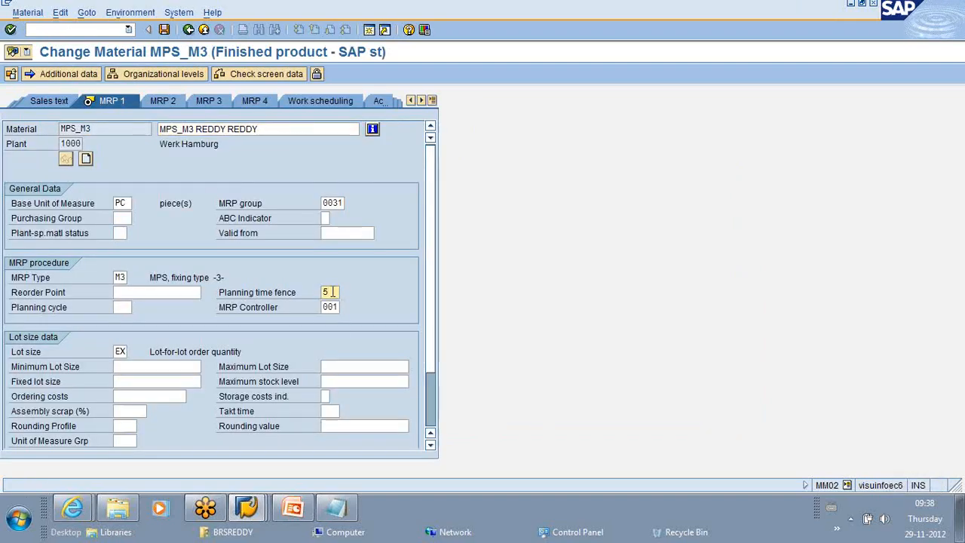
key(BackSpace)
text(17)
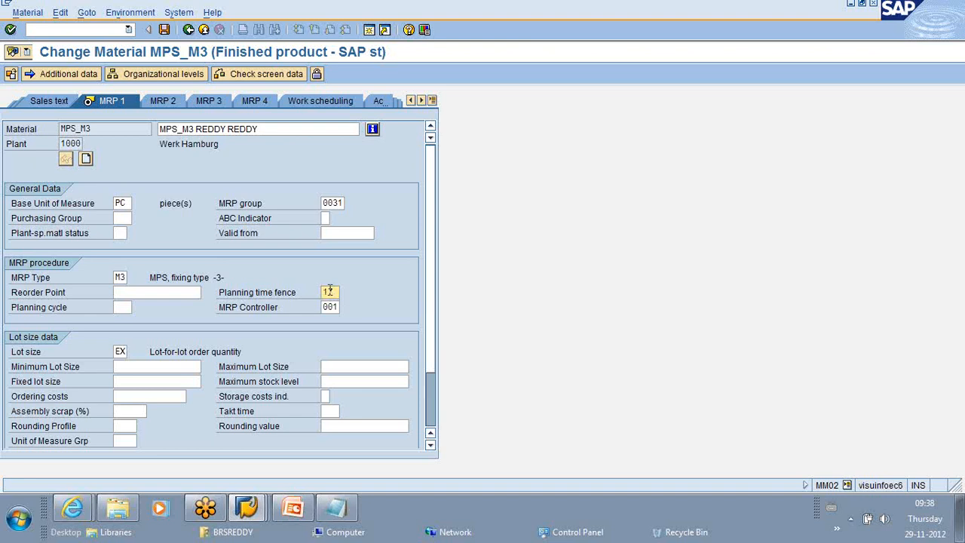
click(164, 30)
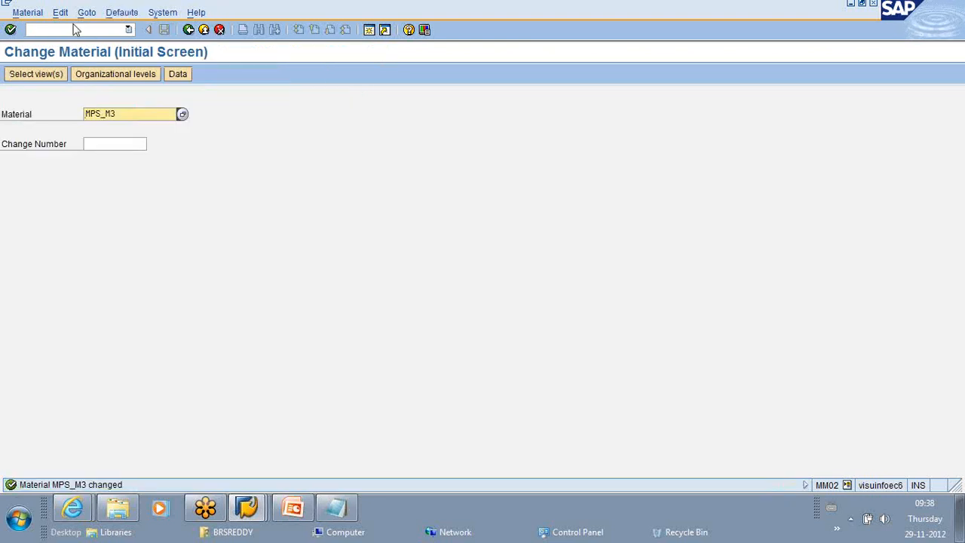
click(75, 28)
text(/N D)
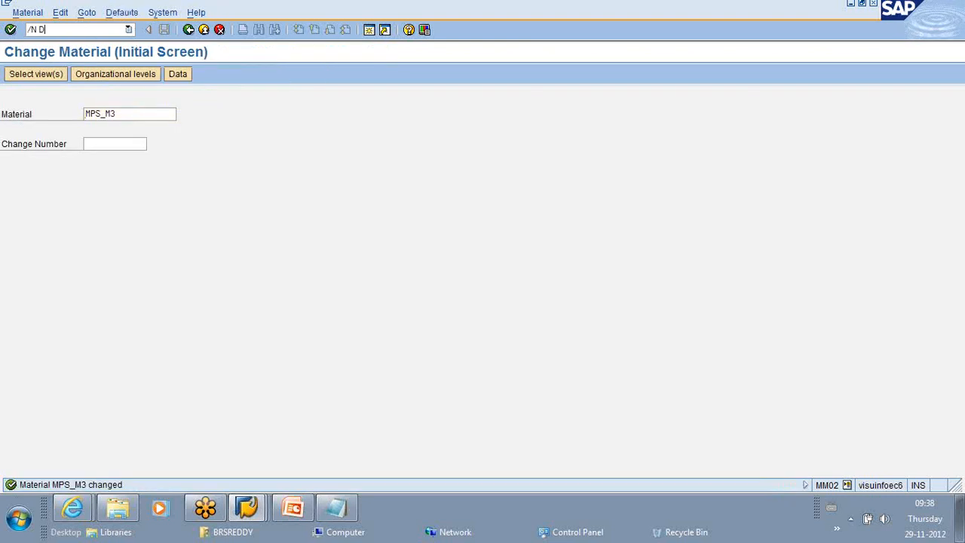
text(MD41)
key(Return)
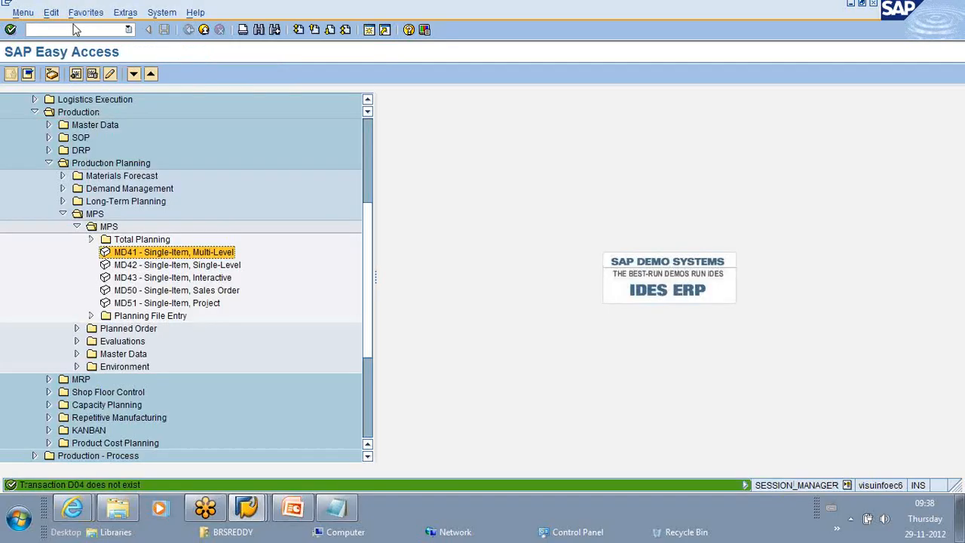
Display the stock/requirements list (MD04) for material MPS_M3.
click(43, 29)
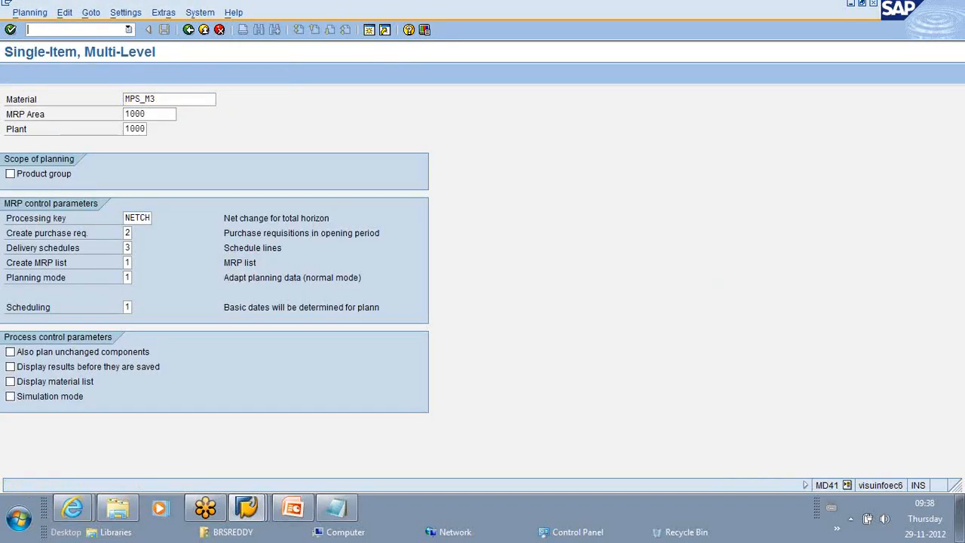
text(/N MD04)
key(Return)
key(Return)
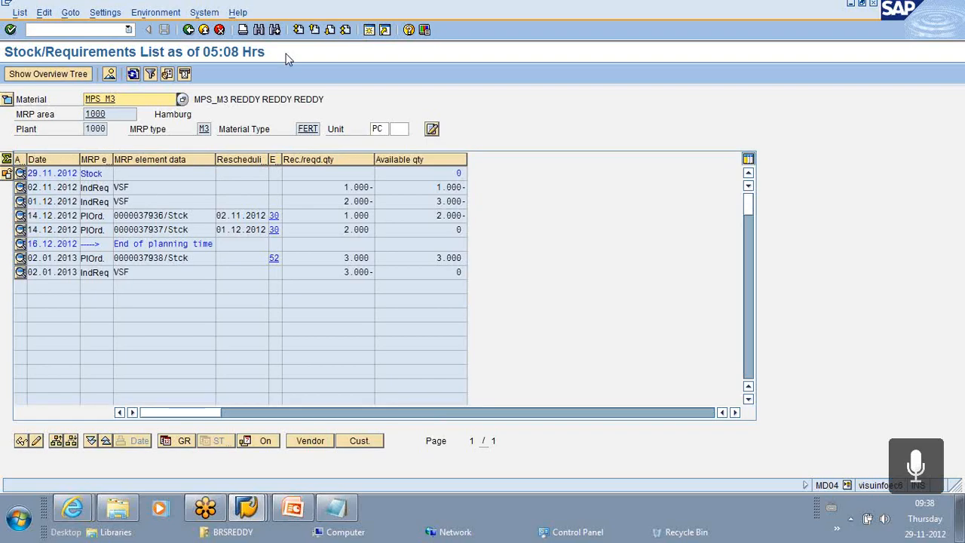
Switch to the other SAP session and refresh the stock/requirements list of MPS_M4.
click(246, 507)
click(247, 457)
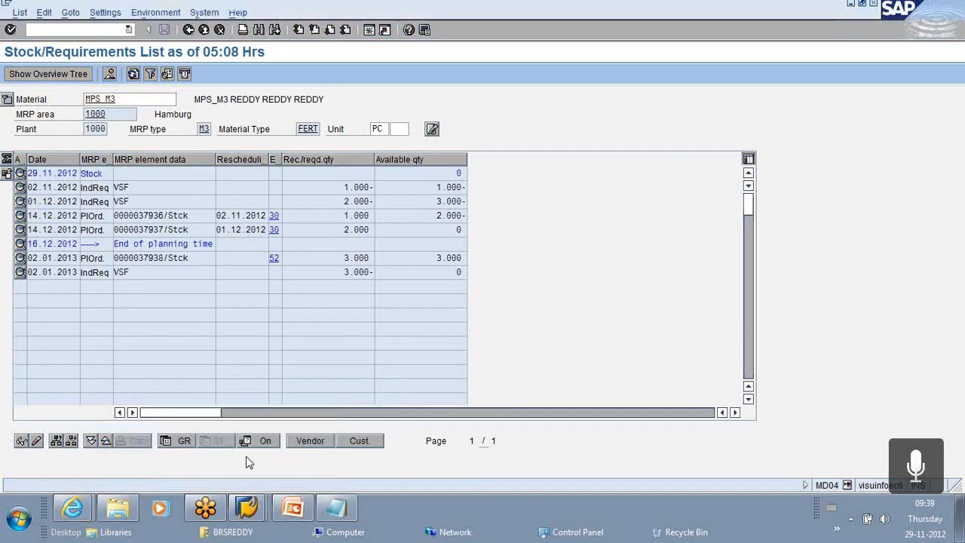
click(67, 30)
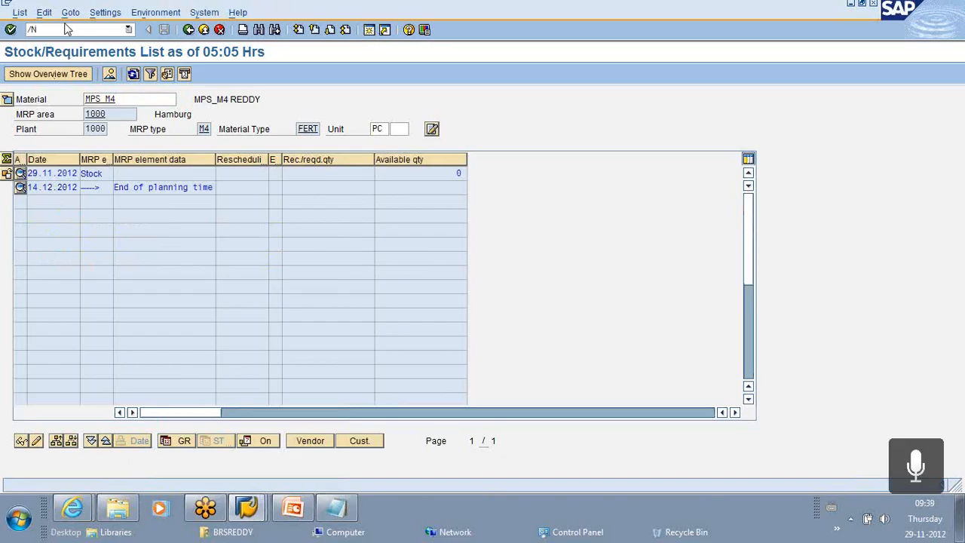
key(Return)
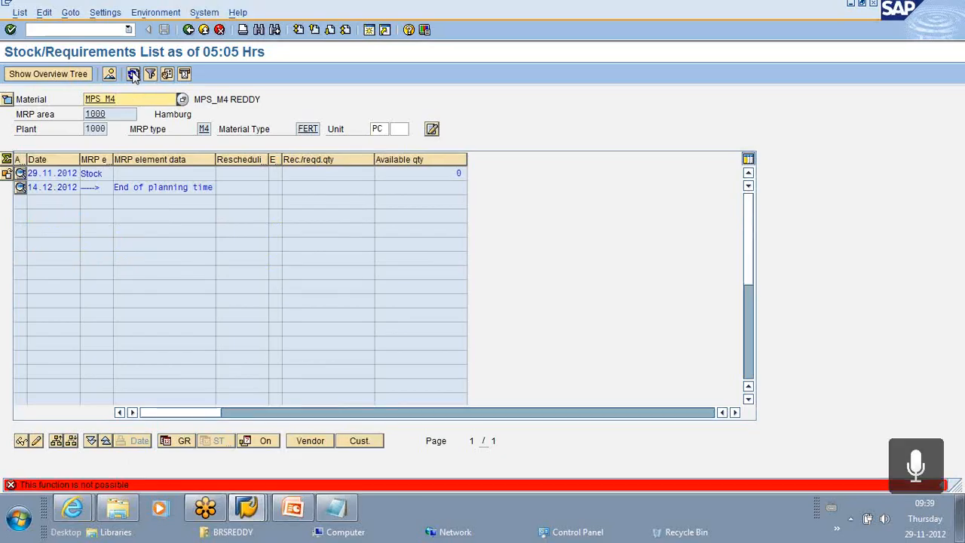
click(133, 73)
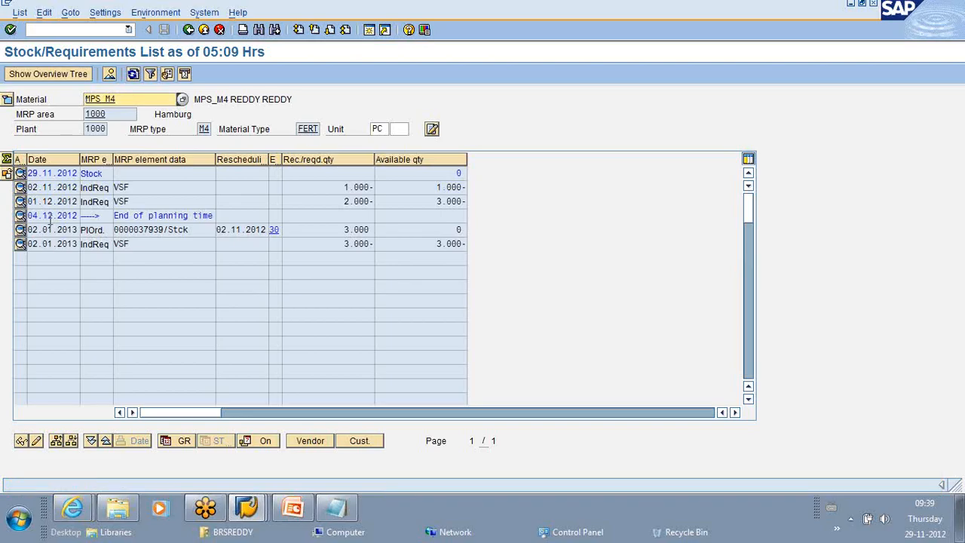
Open MPS_M4 in transaction MM02 with only the MRP 1 view for plant 1000, and save the material.
click(51, 30)
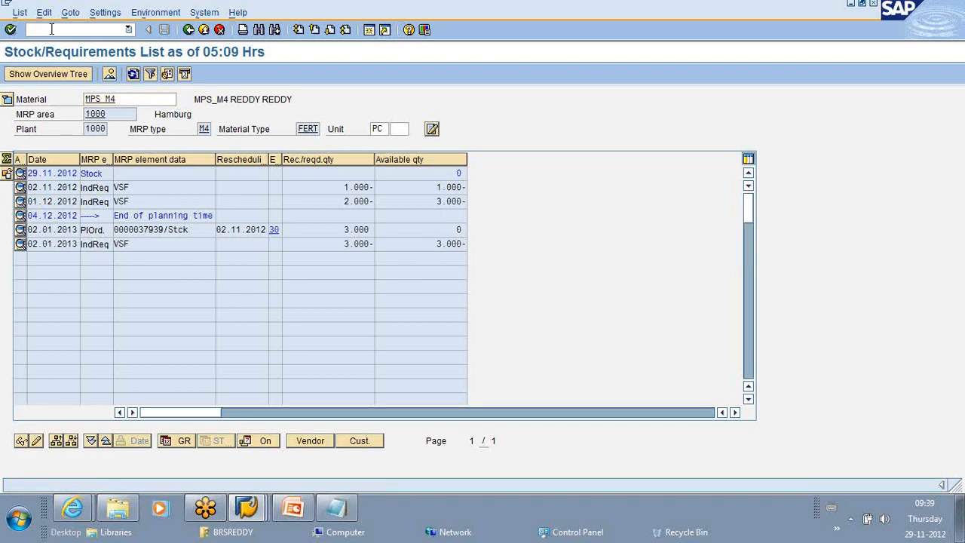
text(/N MM02)
key(Return)
key(Return)
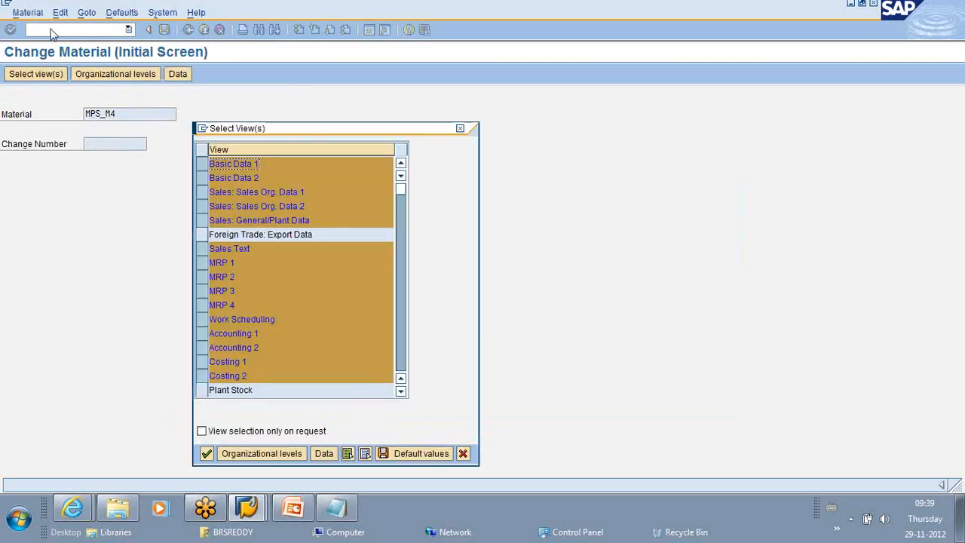
click(365, 453)
click(201, 265)
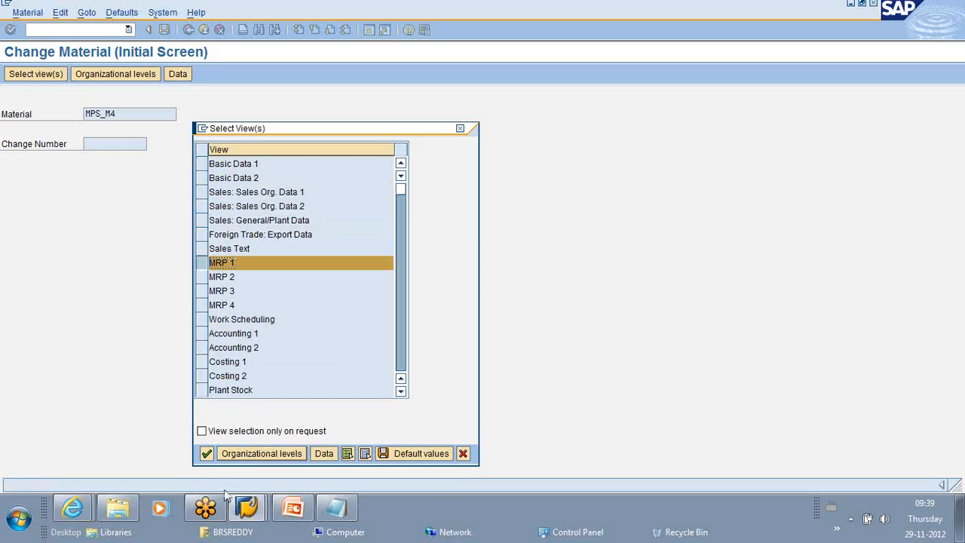
click(207, 456)
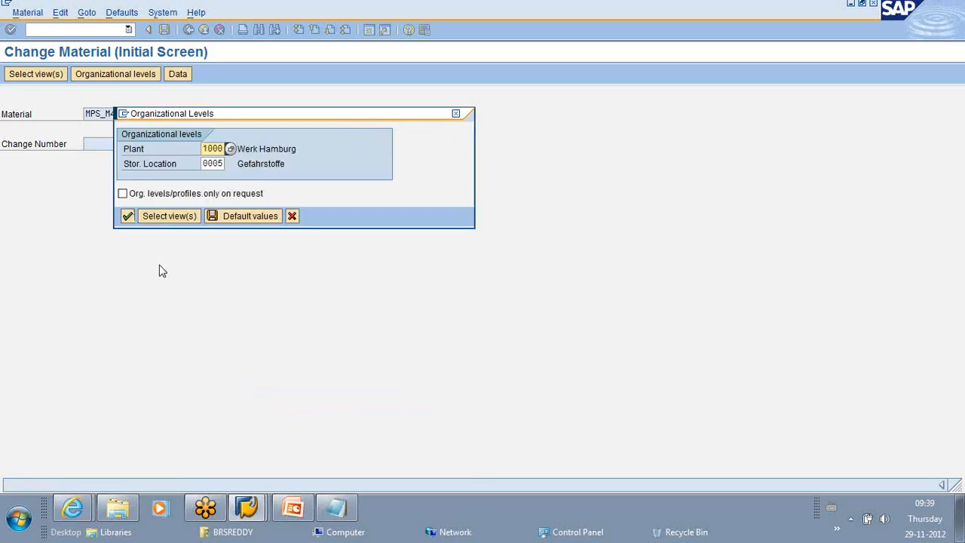
click(129, 217)
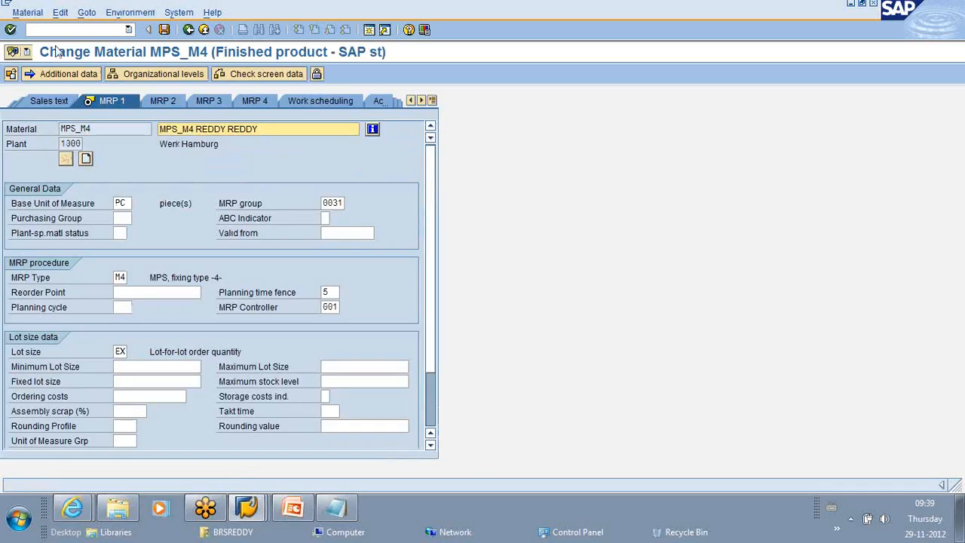
click(164, 30)
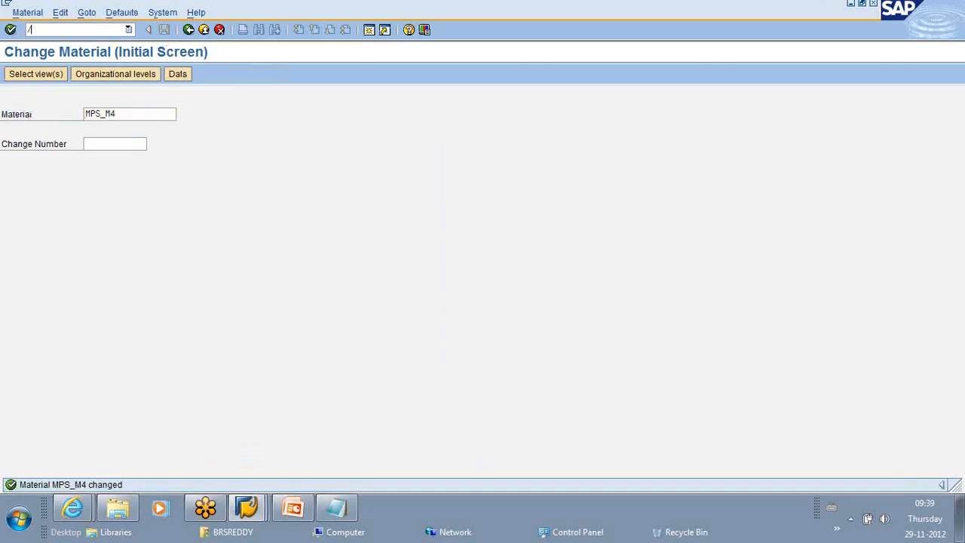
Display the stock/requirements list (MD04) for material MPS_M4.
text(/N MD04)
key(Return)
key(Return)
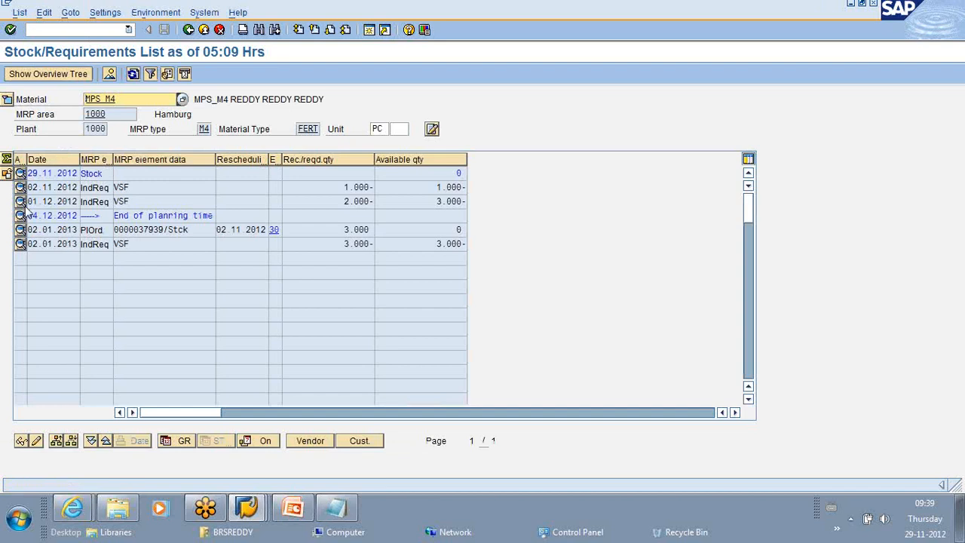
Reopen material MPS_M4 for change in MM02 with only the MRP 1 view, plant 1000 and storage location 0005.
click(50, 29)
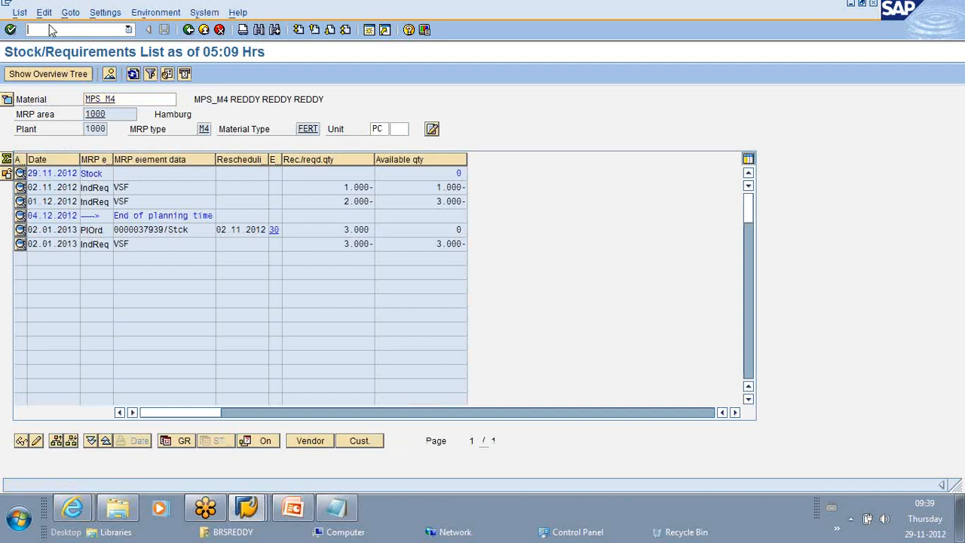
text(/N MM02)
key(Return)
key(Return)
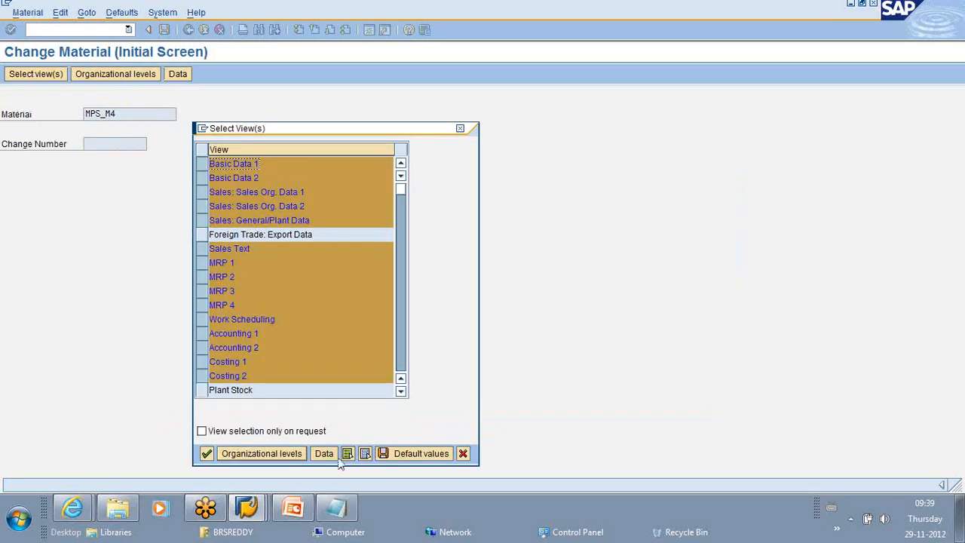
click(365, 453)
click(202, 262)
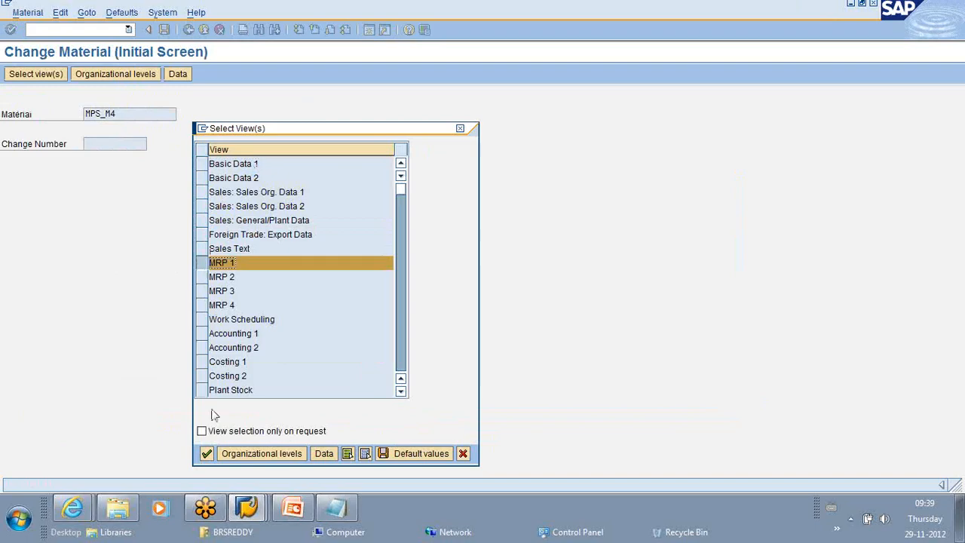
click(207, 453)
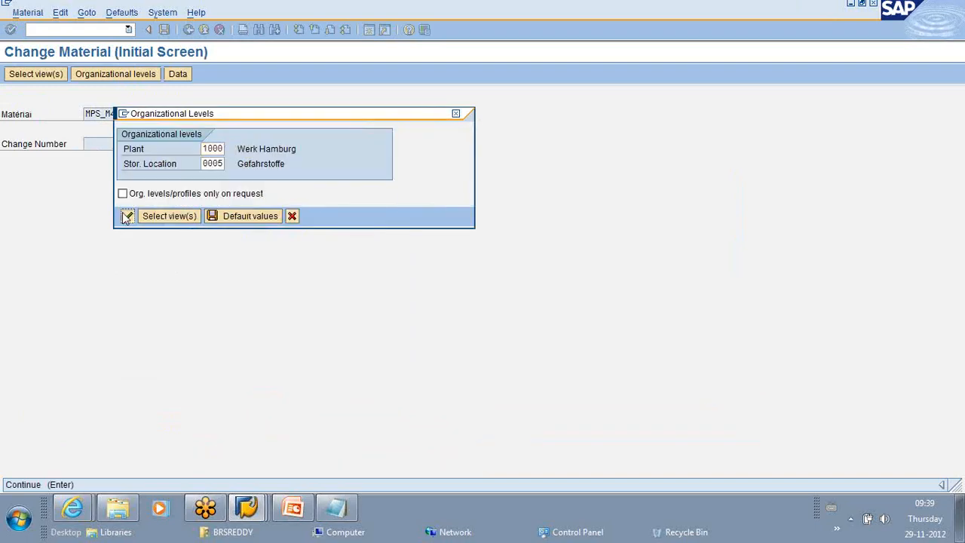
click(127, 218)
Set the planning time fence of MPS_M4 to 1 and save the material.
click(331, 291)
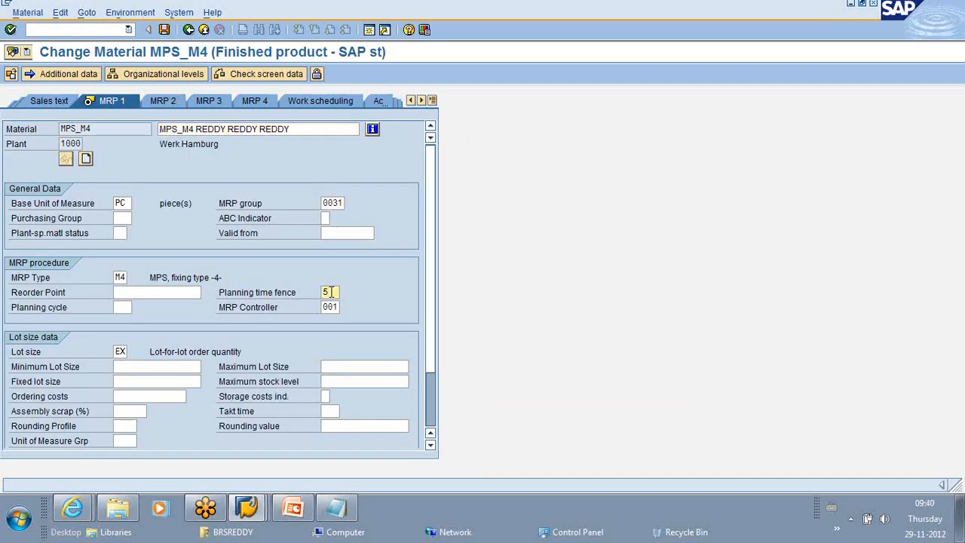
key(BackSpace)
text(1)
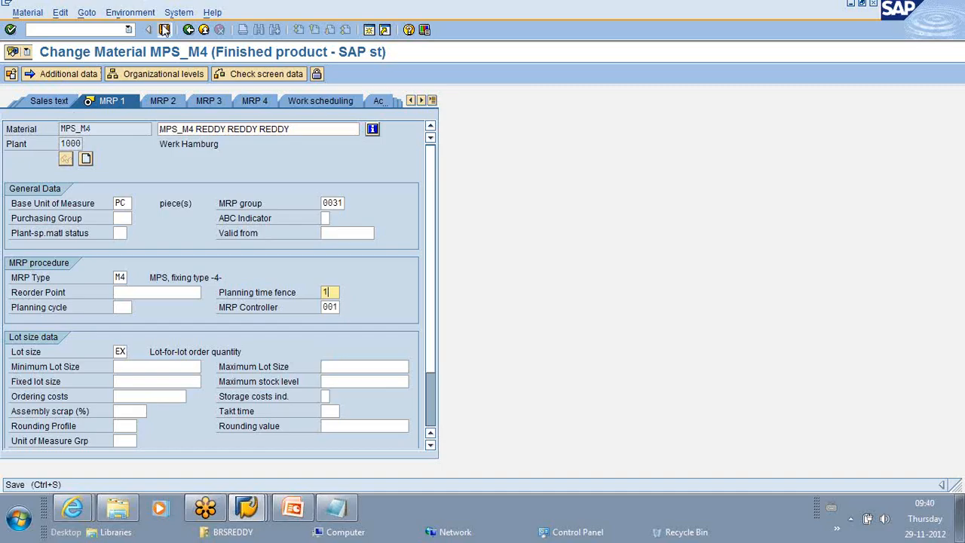
click(164, 30)
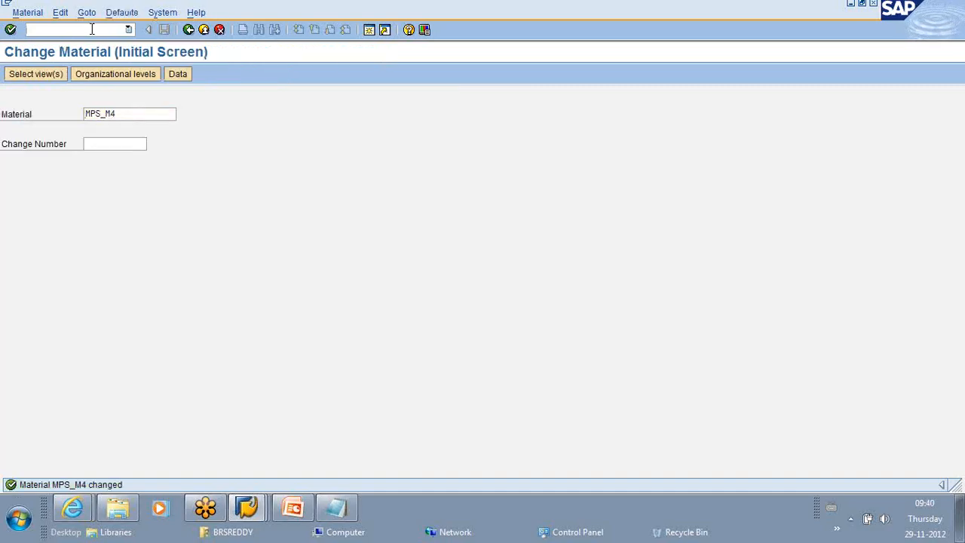
Display the MD04 stock/requirements list for MPS_M4 to check the end of the planning time fence.
text(/N MD04)
key(Return)
key(Return)
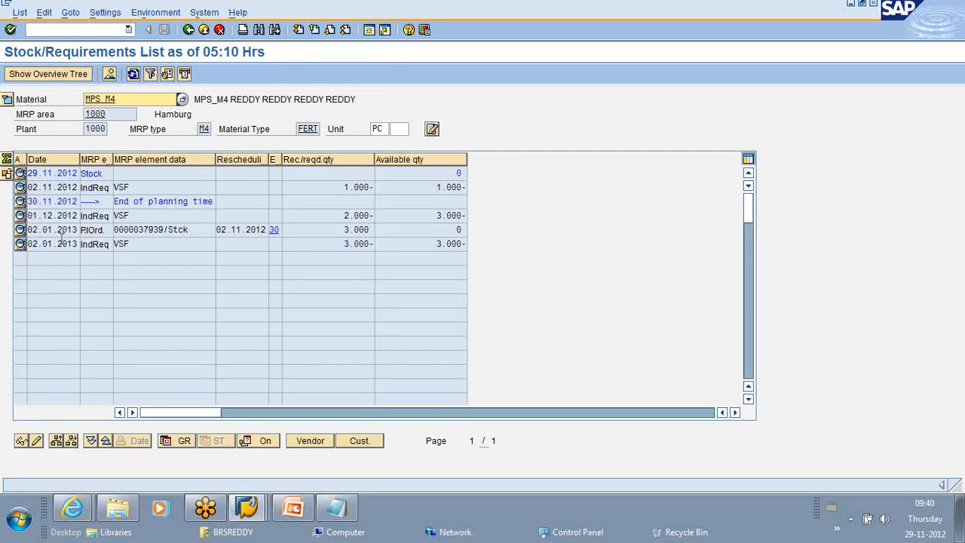
Run single-item, multi-level planning for material MPS_M4 in plant 1000 with processing key NETCH.
click(45, 29)
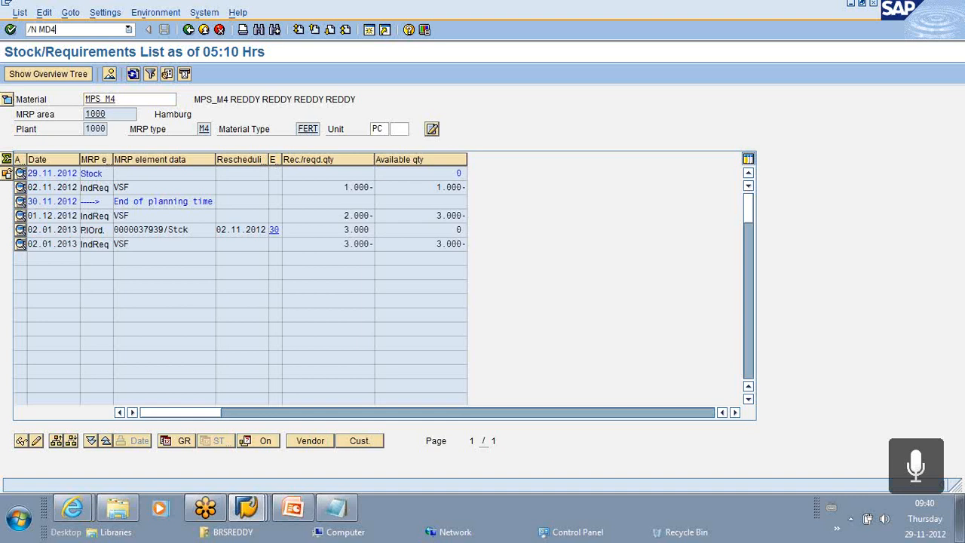
key(Return)
key(Return)
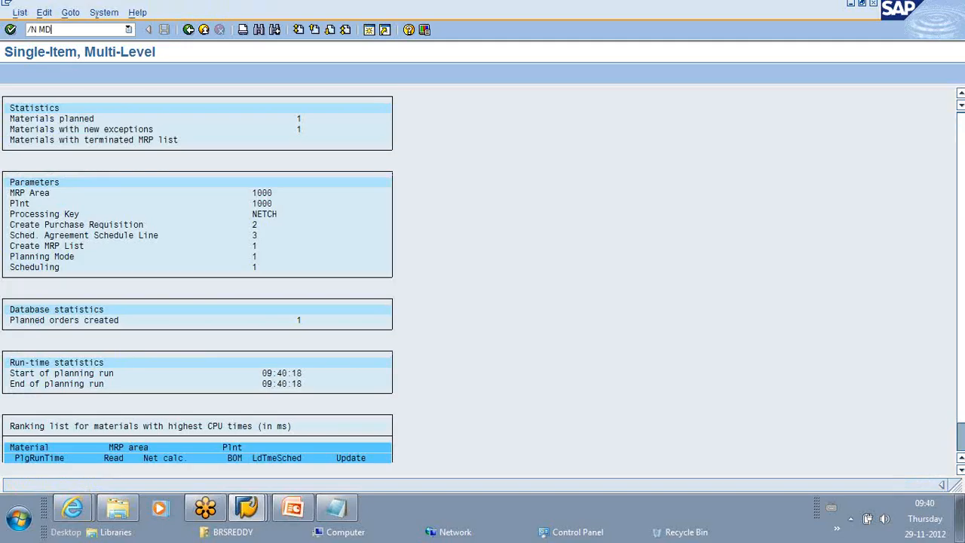
Display the stock/requirements list (MD04) for MPS_M4 to examine the planned orders around the planning time fence.
text(4)
key(Return)
key(Return)
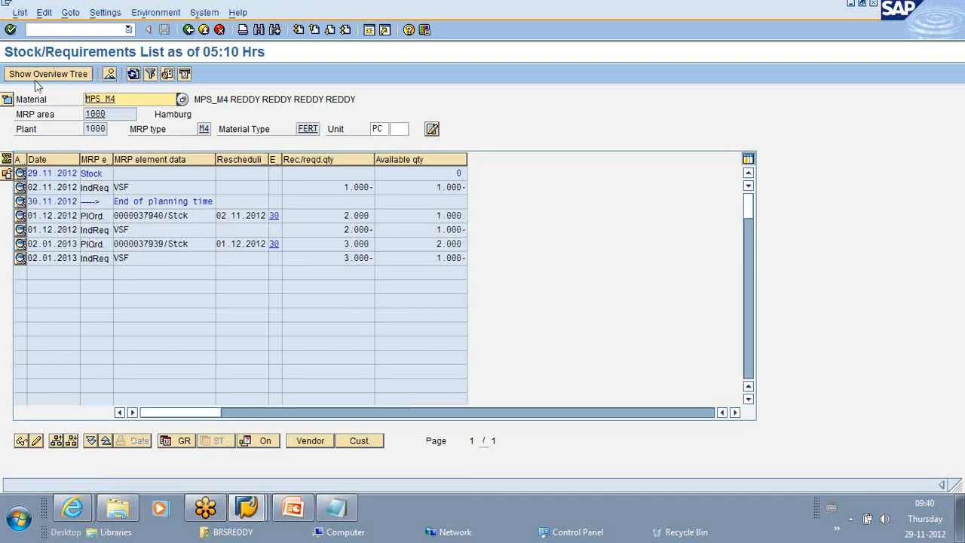
Open material MPS_M4 for change in MM02 with only the MRP 1 view selected.
click(64, 31)
text(/NM)
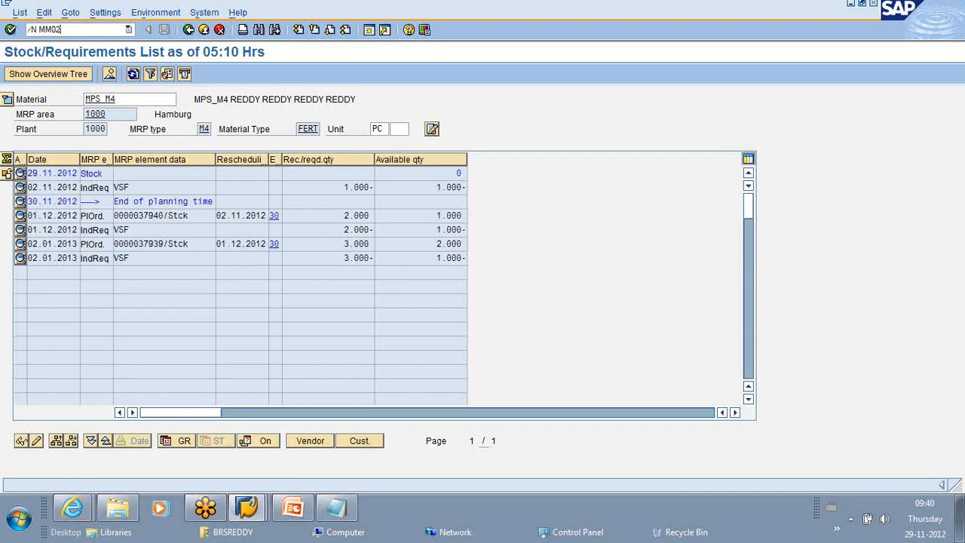
text(M02)
key(Return)
key(Return)
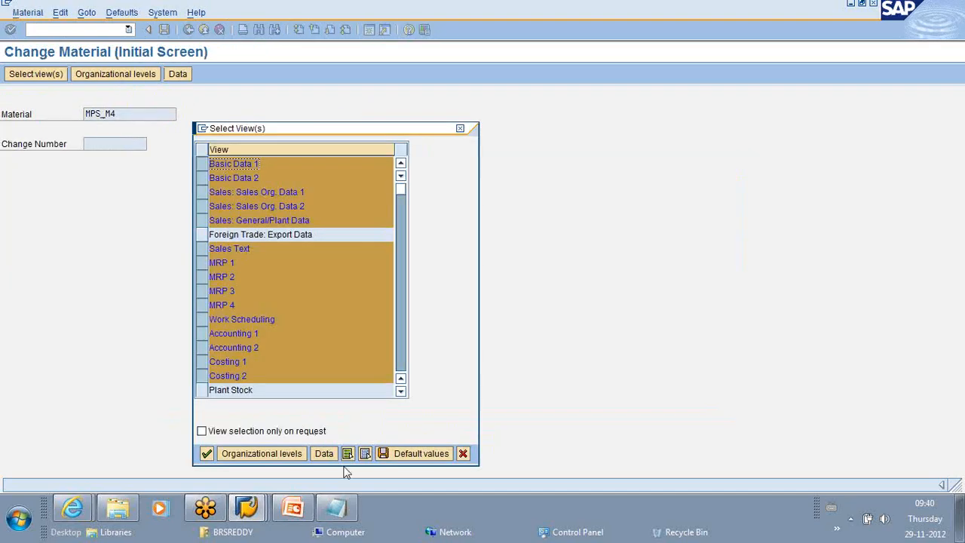
click(365, 453)
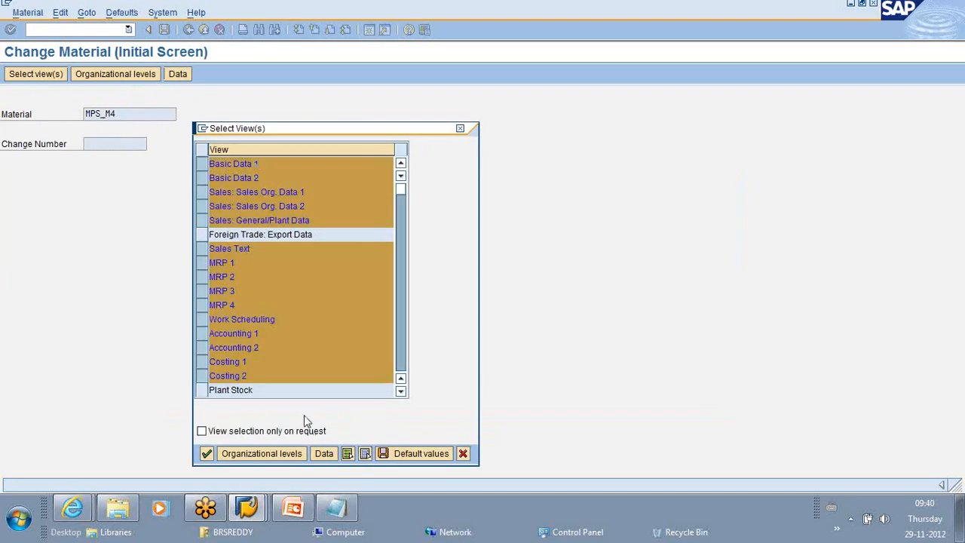
click(205, 264)
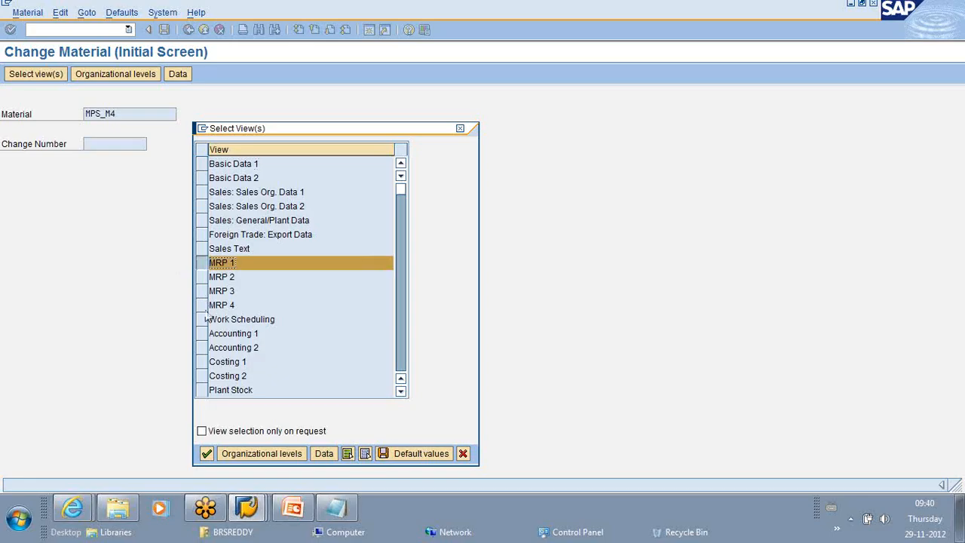
click(207, 453)
click(126, 216)
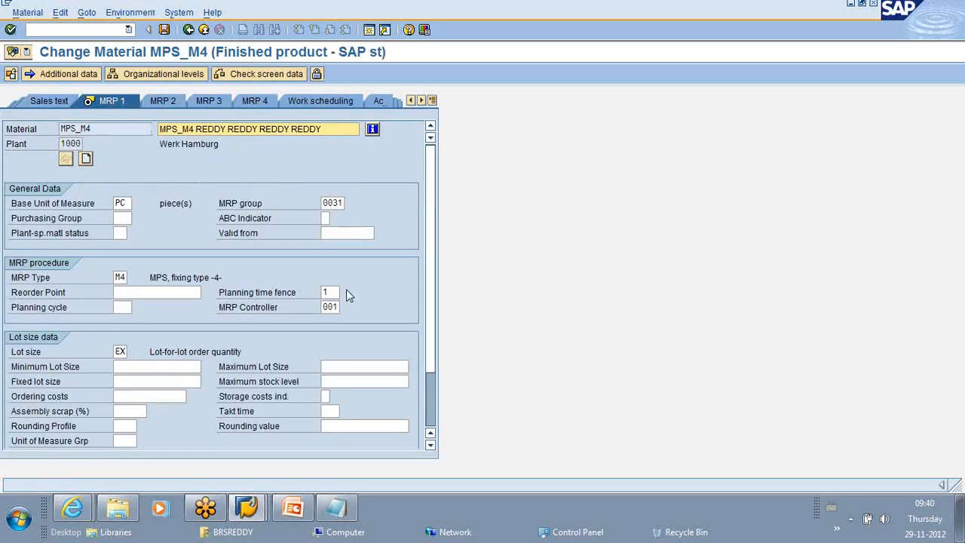
Set the planning time fence of MPS_M4 to 10 and save the material.
click(336, 292)
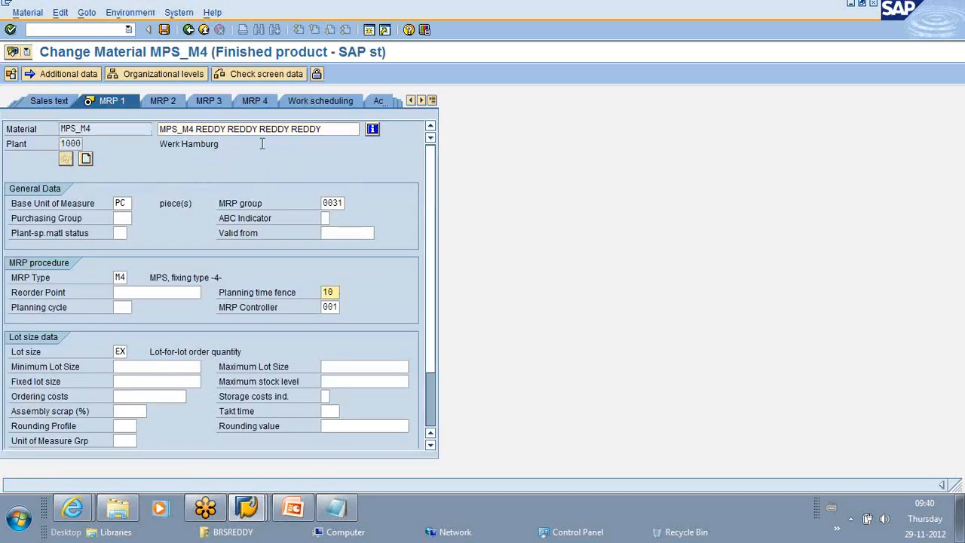
click(165, 30)
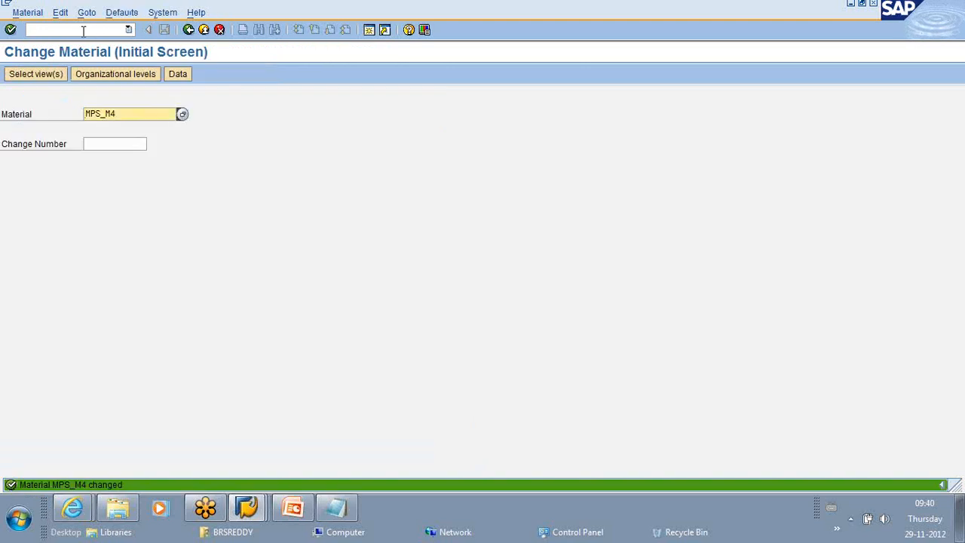
Display the MD04 list for MPS_M4 again and select the planned order dated 01.12.2012.
click(83, 30)
text(/N MD)
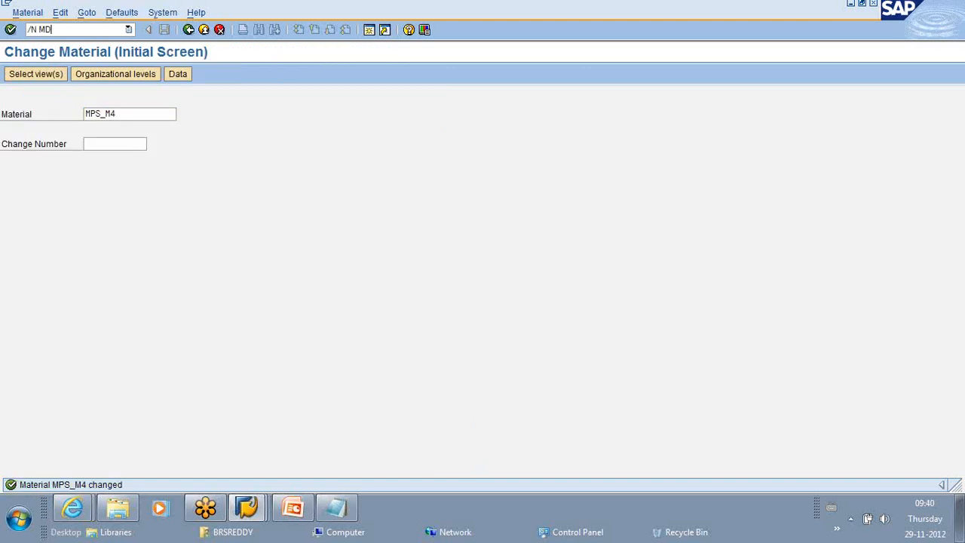
text(04)
key(Return)
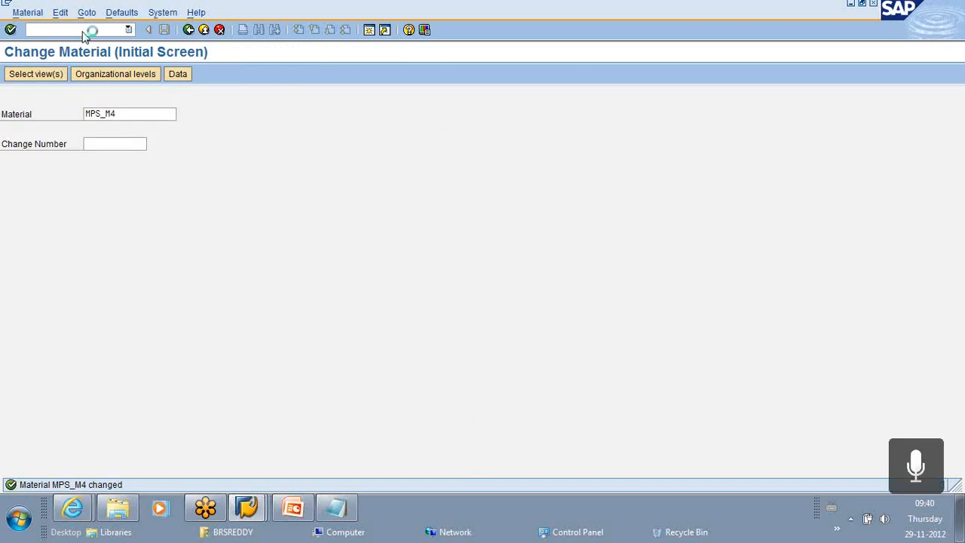
key(Return)
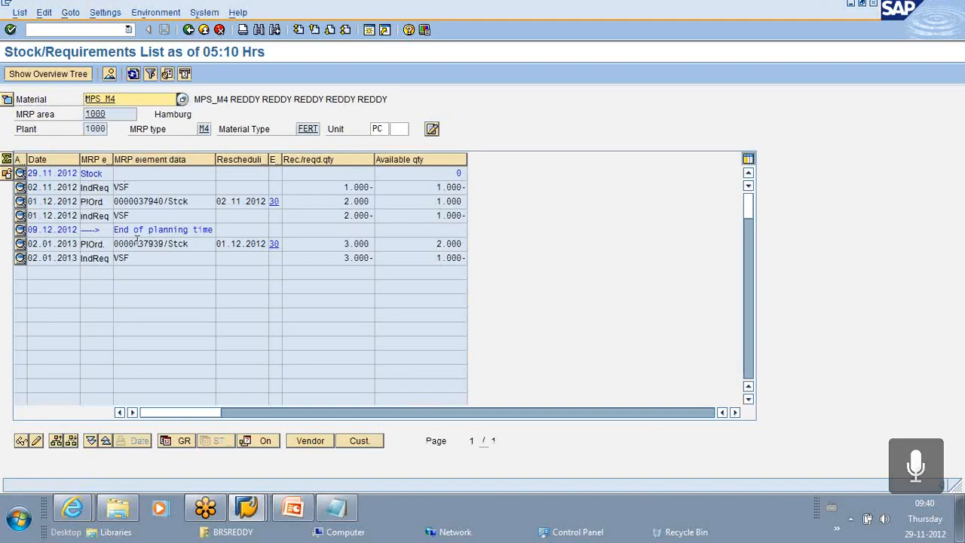
click(190, 201)
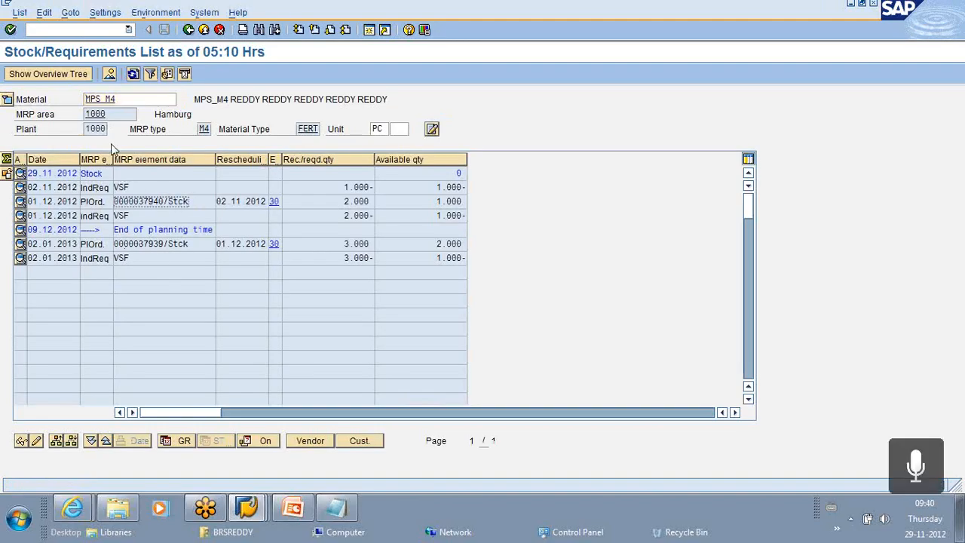
Switch to the stock/requirements list of MPS_M3 in the other session and refresh it.
key(alt+Tab)
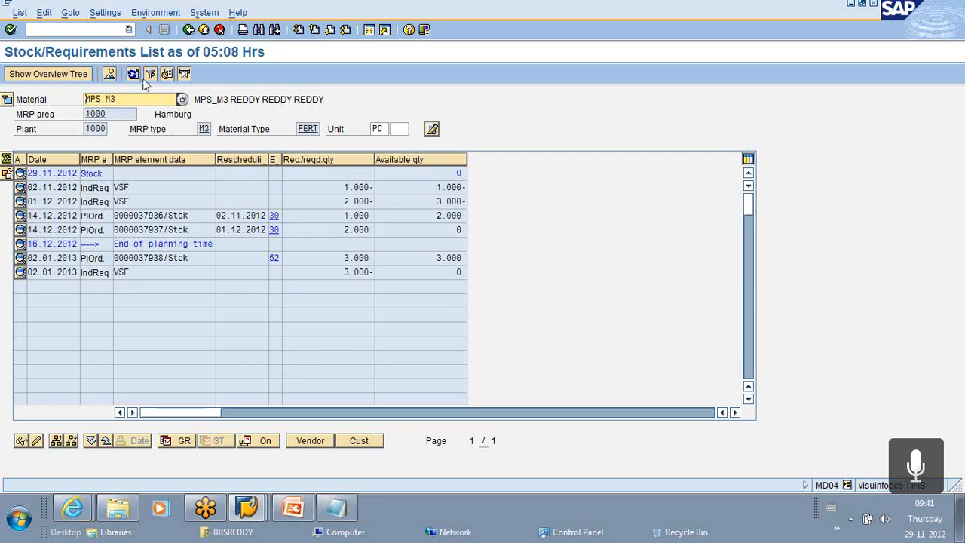
click(134, 74)
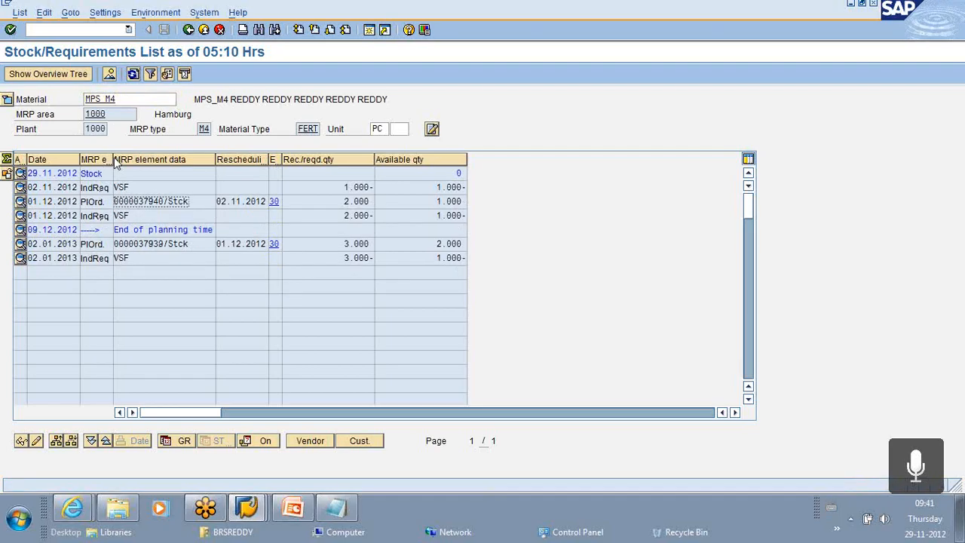
Switch to the session for creating planned independent requirements and close it.
key(alt+Tab)
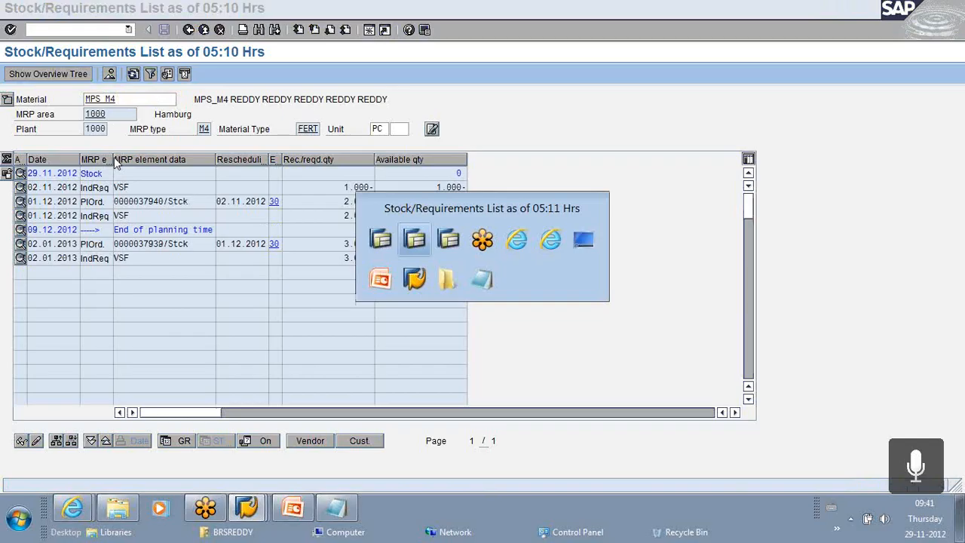
key(alt+Tab)
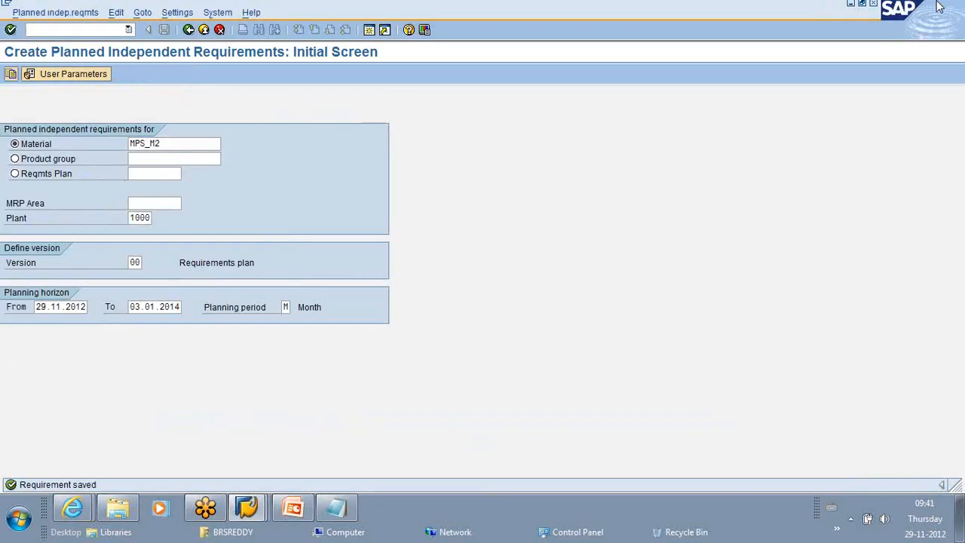
click(873, 4)
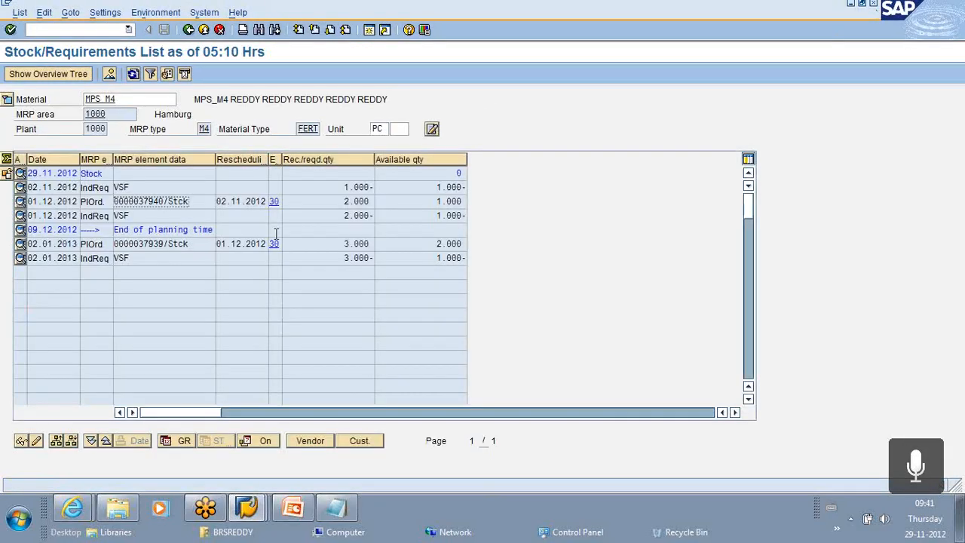
Compare the planned orders in the stock/requirements lists of MPS_M3 and MPS_M4 by alternating between both sessions.
key(alt+Tab)
key(alt+Tab)
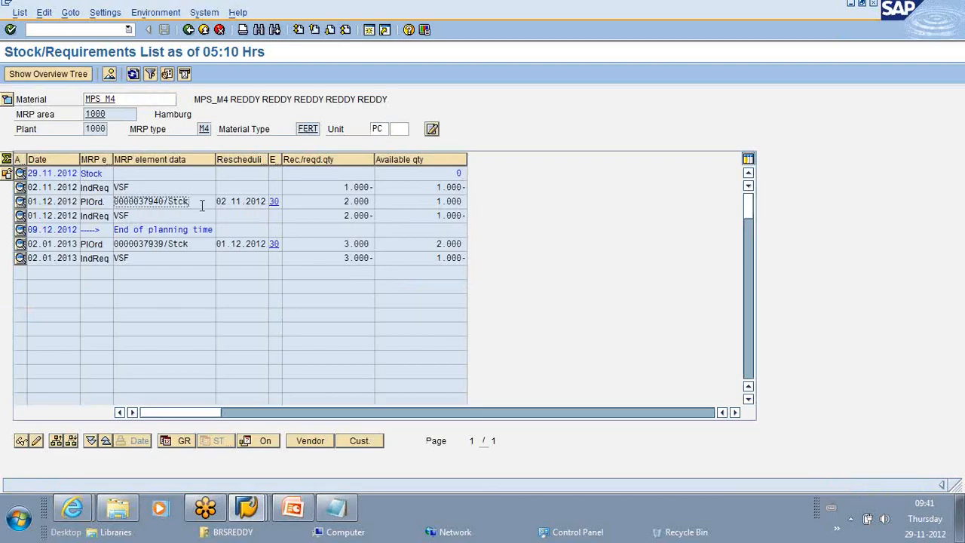
key(alt+Tab)
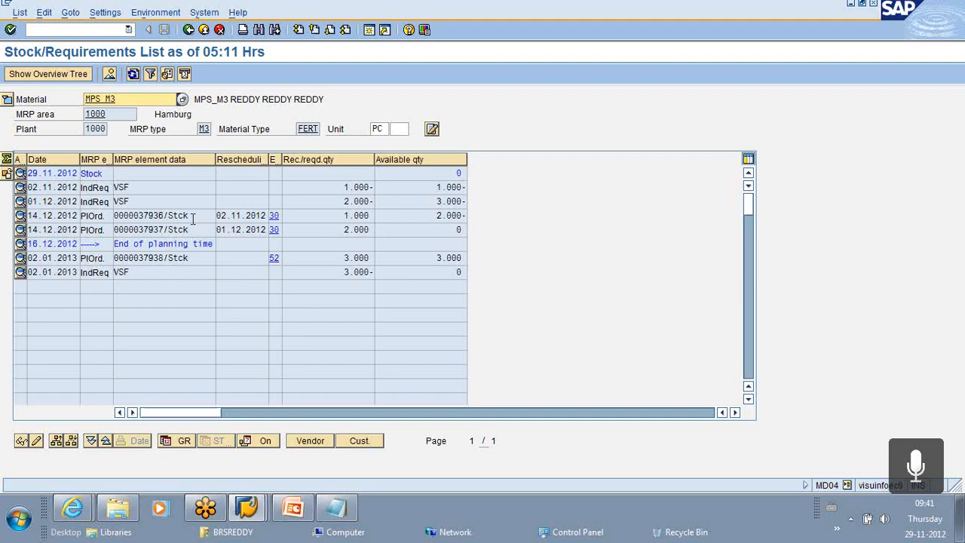
key(alt+Tab)
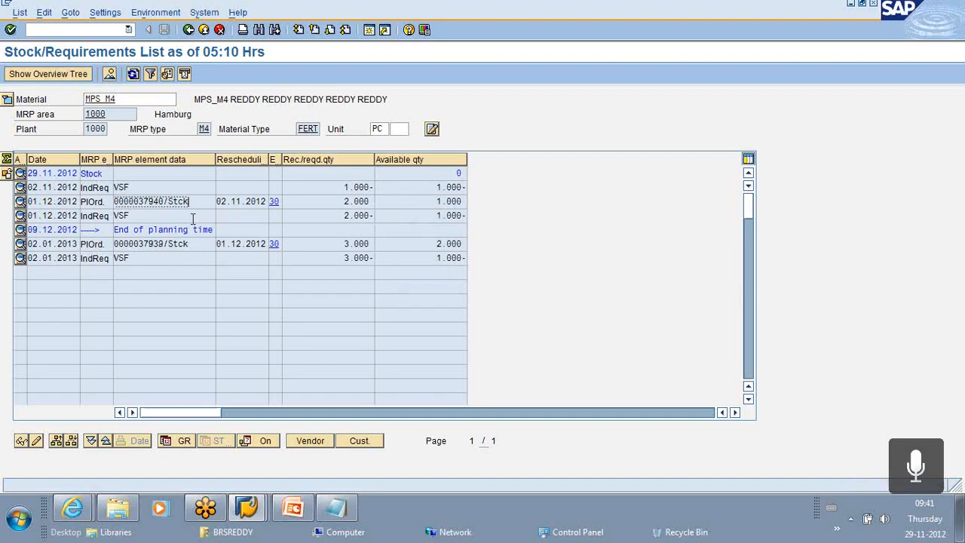
key(alt+Tab)
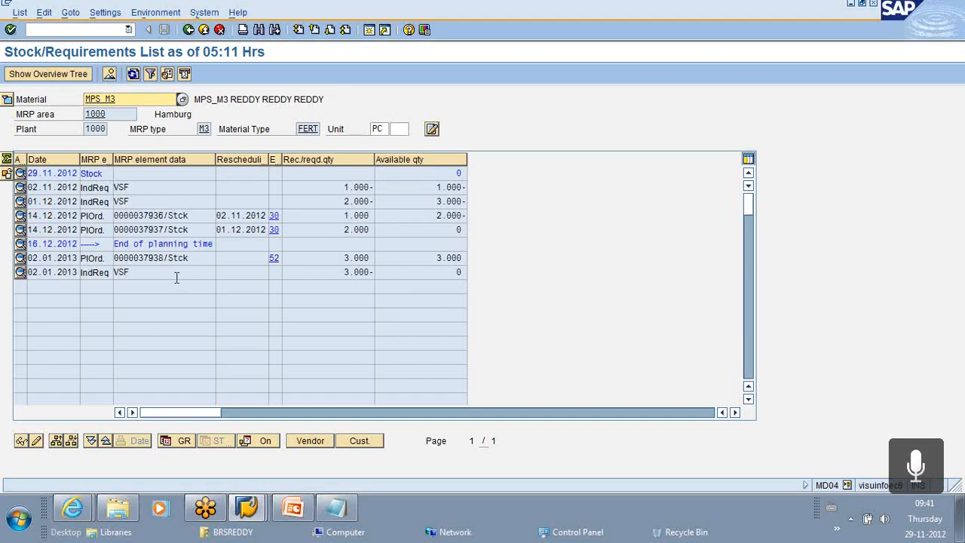
key(alt+Tab)
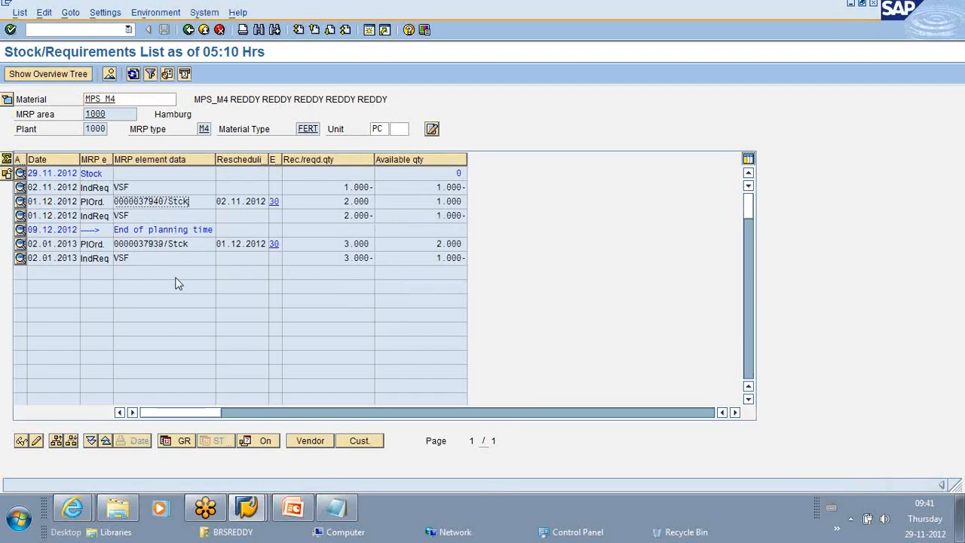
Firm the first planned order dated 14.12.2012 in the MPS_M3 list by setting its planned order firming indicator, and save it.
key(alt+Tab)
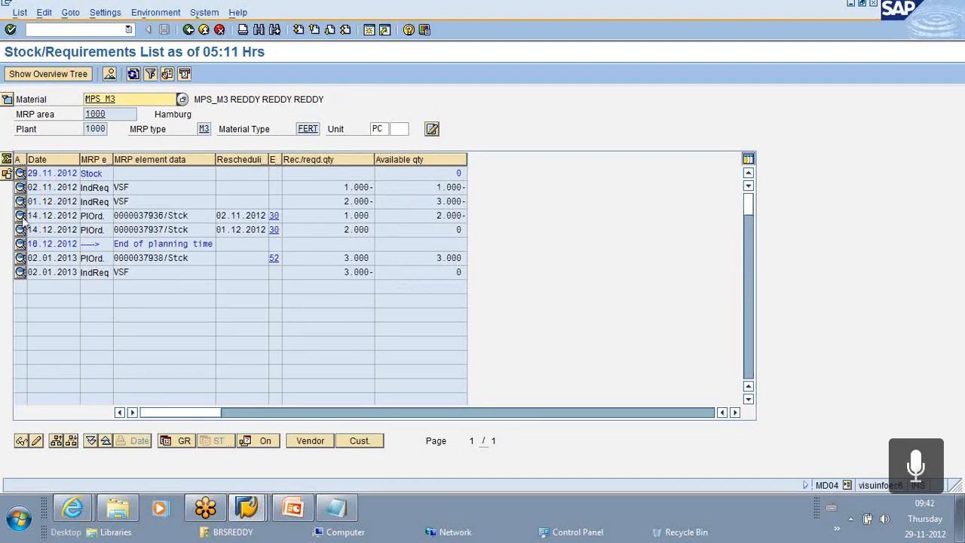
click(20, 216)
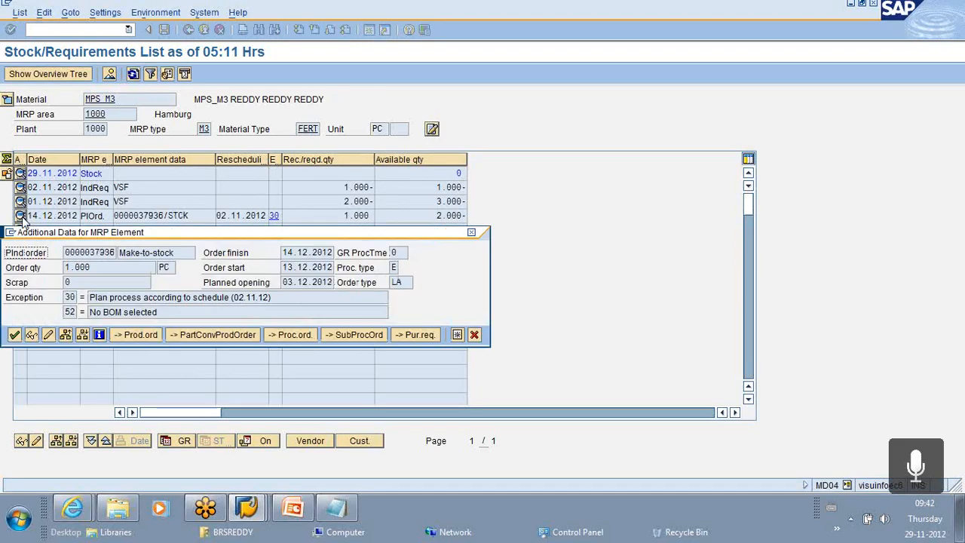
click(48, 335)
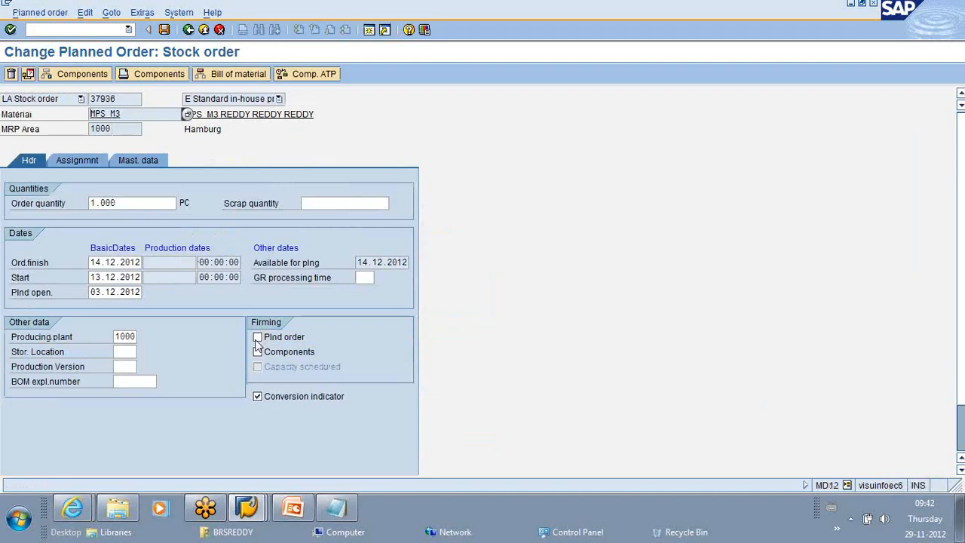
click(257, 338)
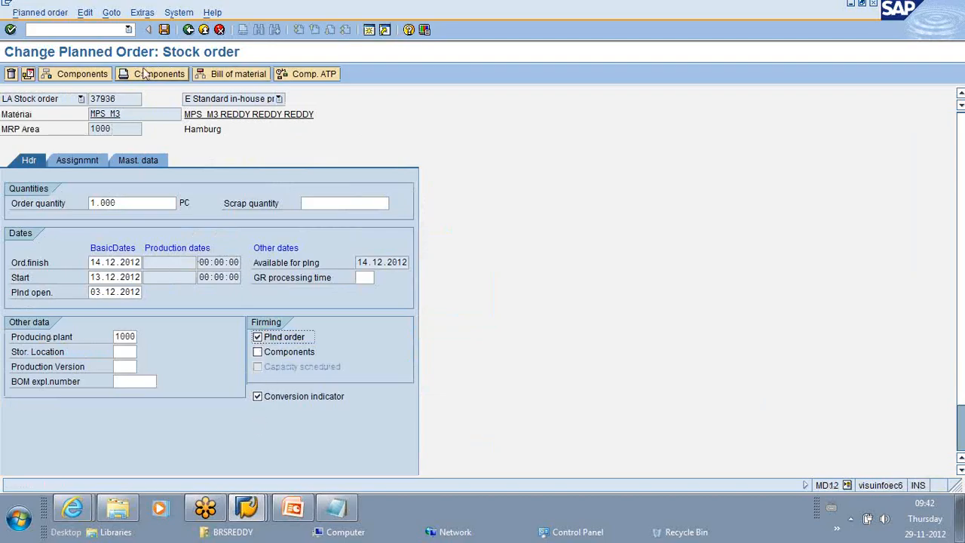
click(165, 29)
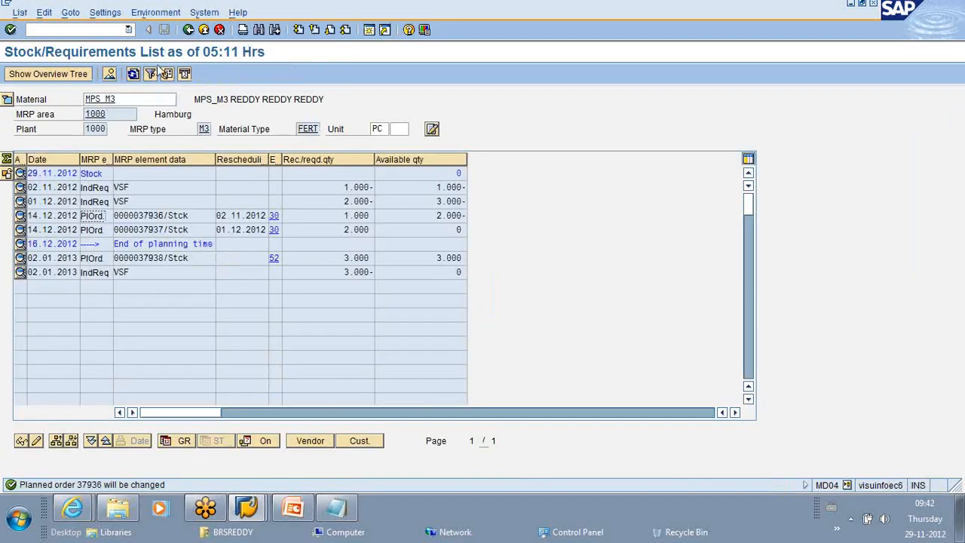
Refresh the MPS_M3 list and reopen the first planned order dated 14.12.2012 to check its firming indicator.
click(132, 74)
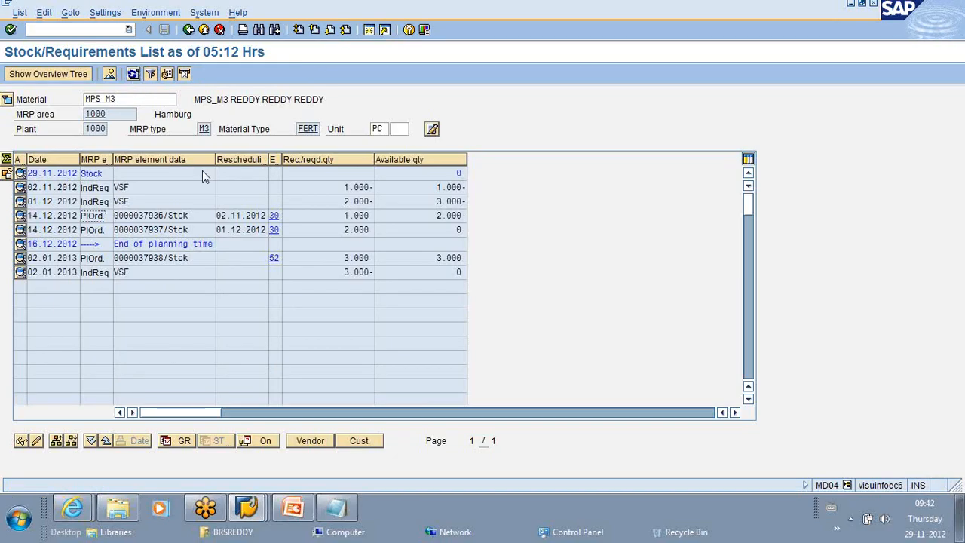
click(20, 216)
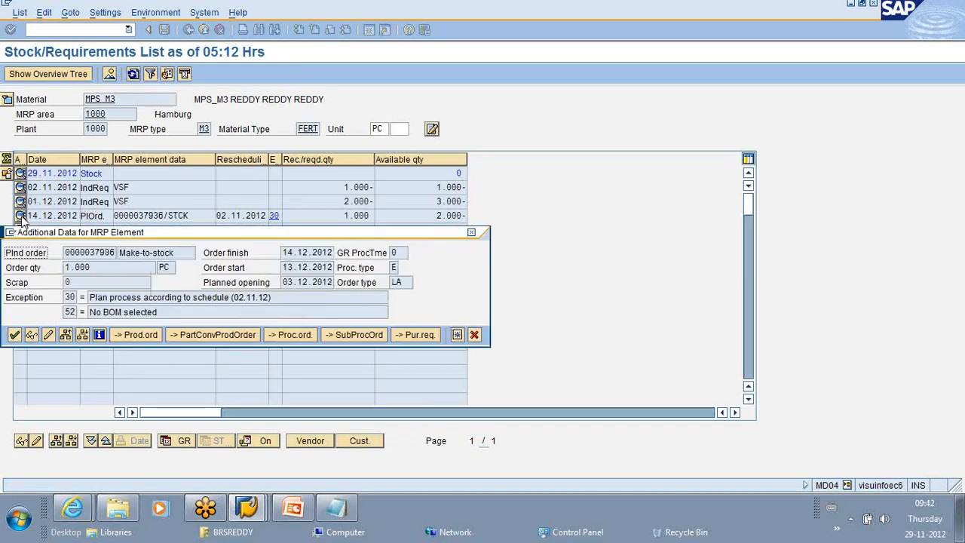
click(49, 335)
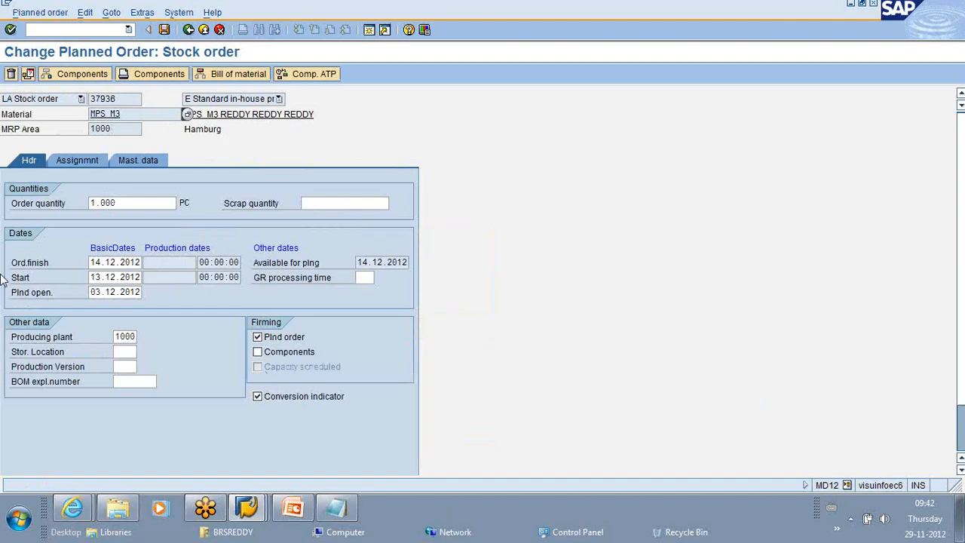
click(165, 29)
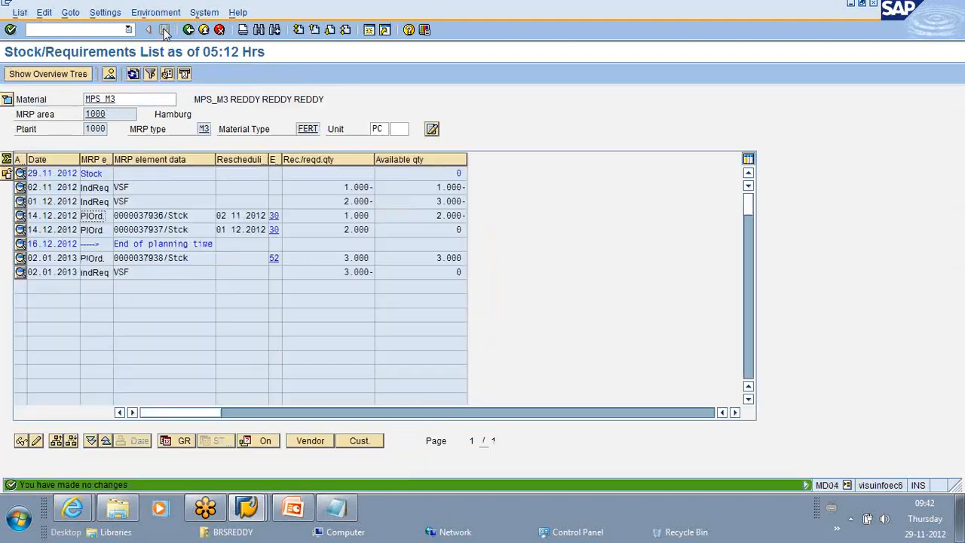
key(Return)
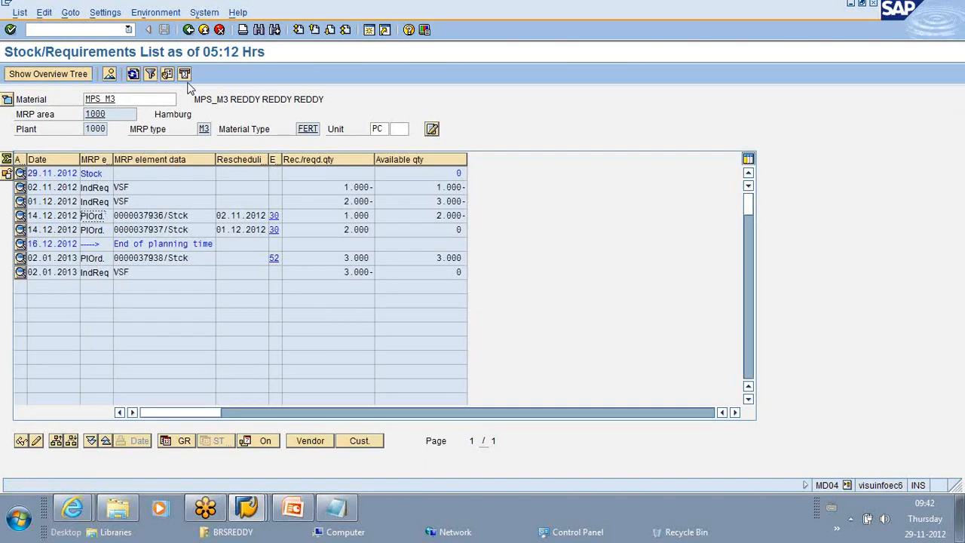
click(133, 75)
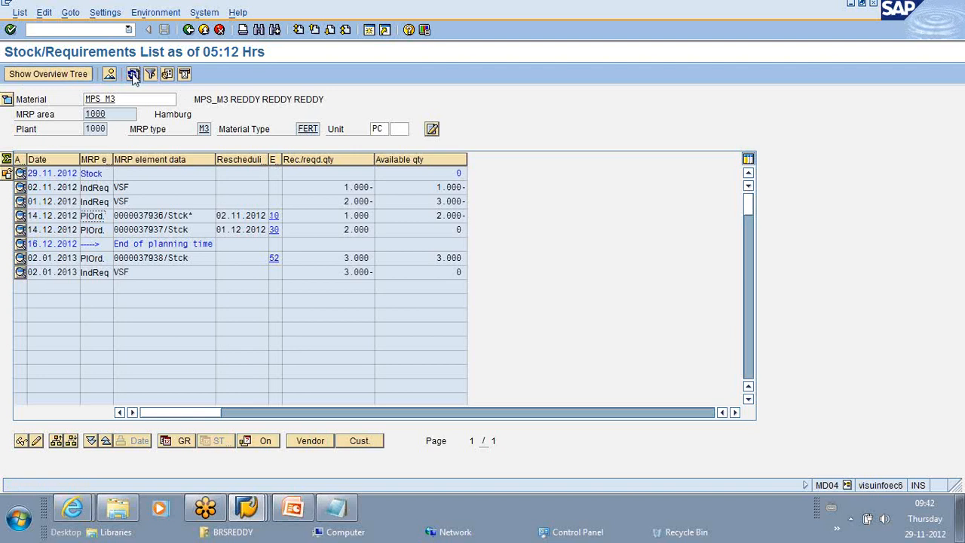
Compare the firmed and unfirmed planned orders of MPS_M3 with the planned orders of MPS_M4 by alternating between both sessions.
drag(195, 217, 120, 204)
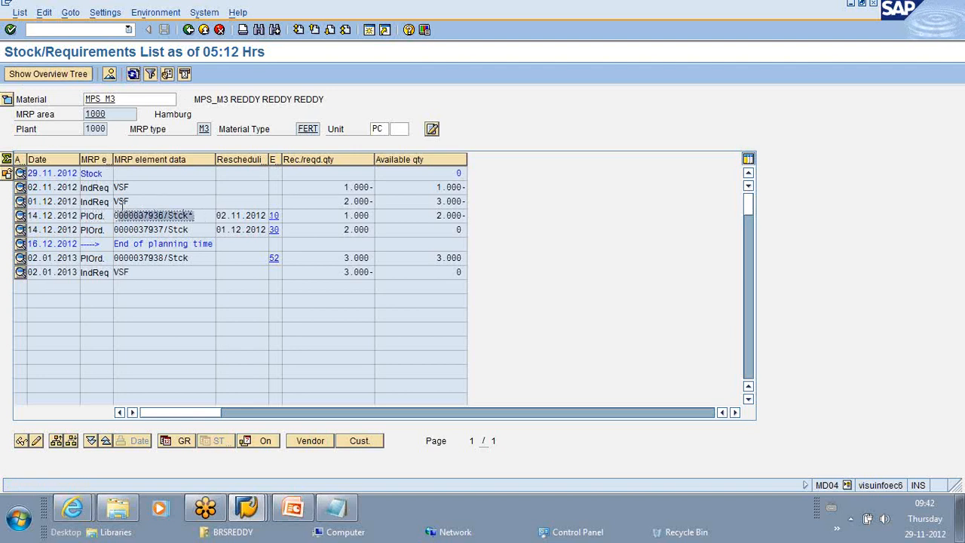
click(179, 285)
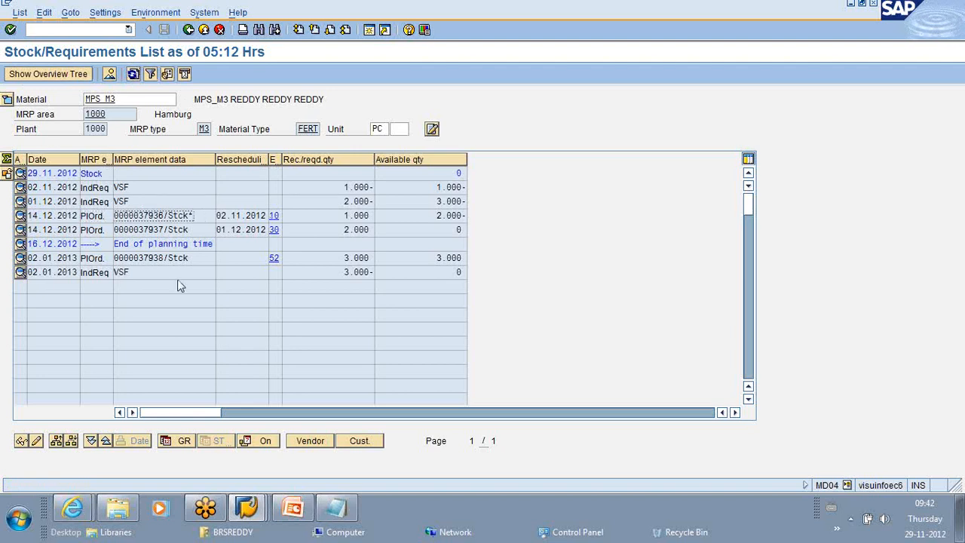
click(196, 230)
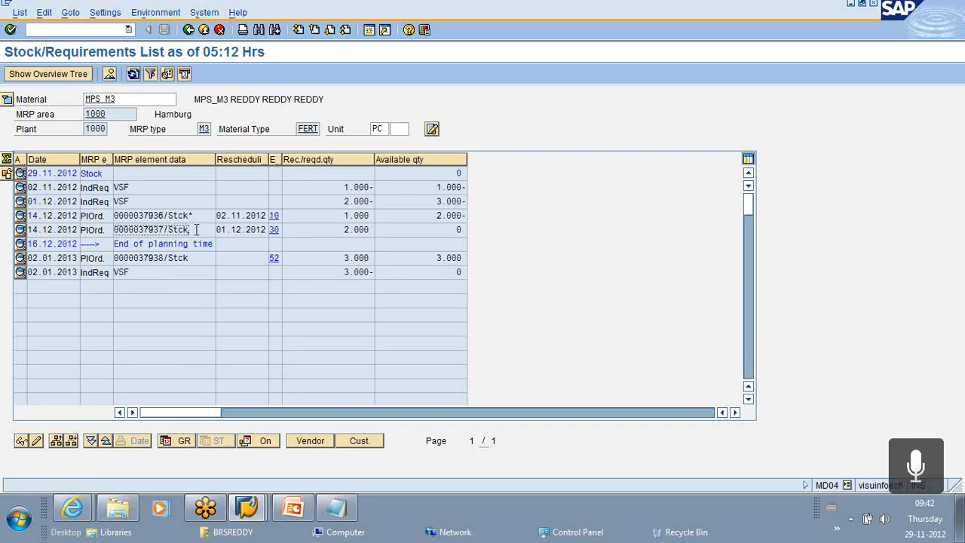
click(196, 215)
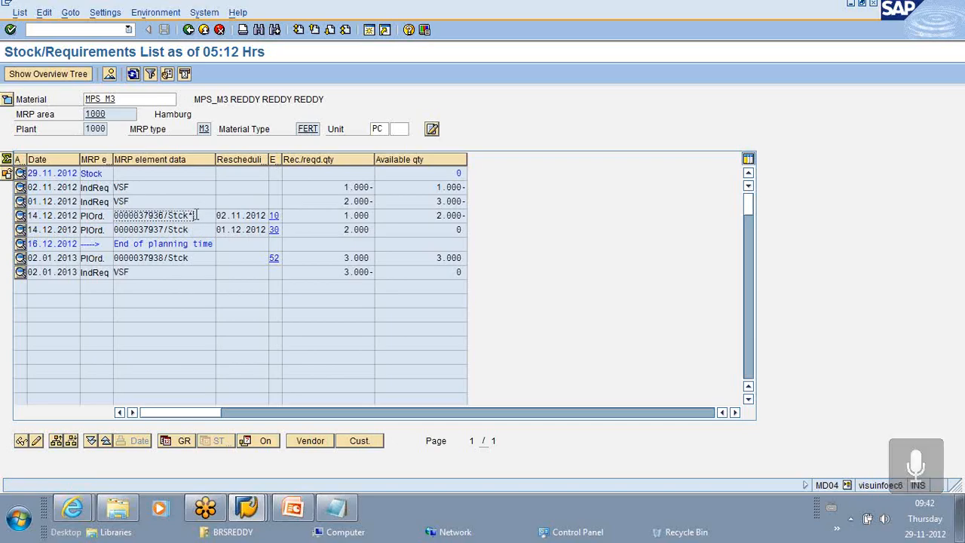
drag(196, 230, 115, 230)
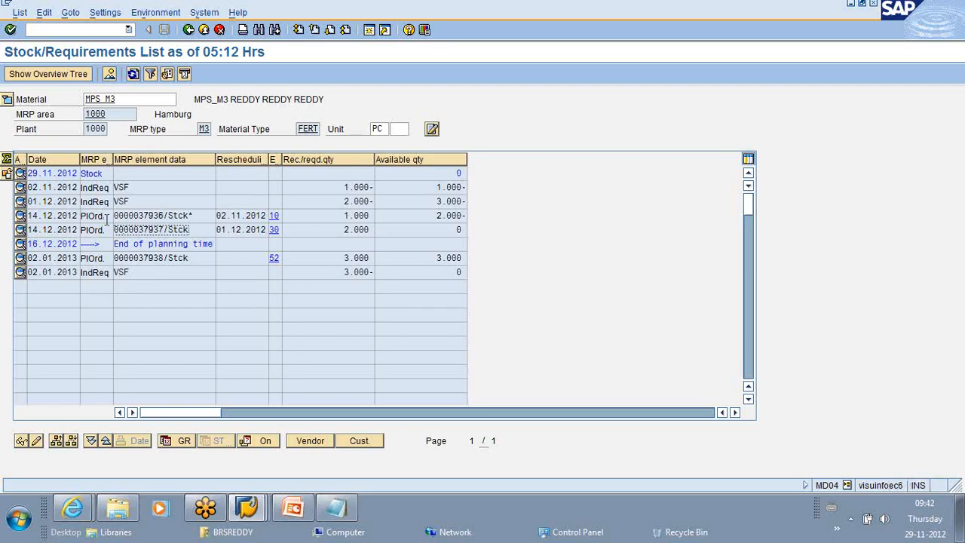
key(alt+Tab)
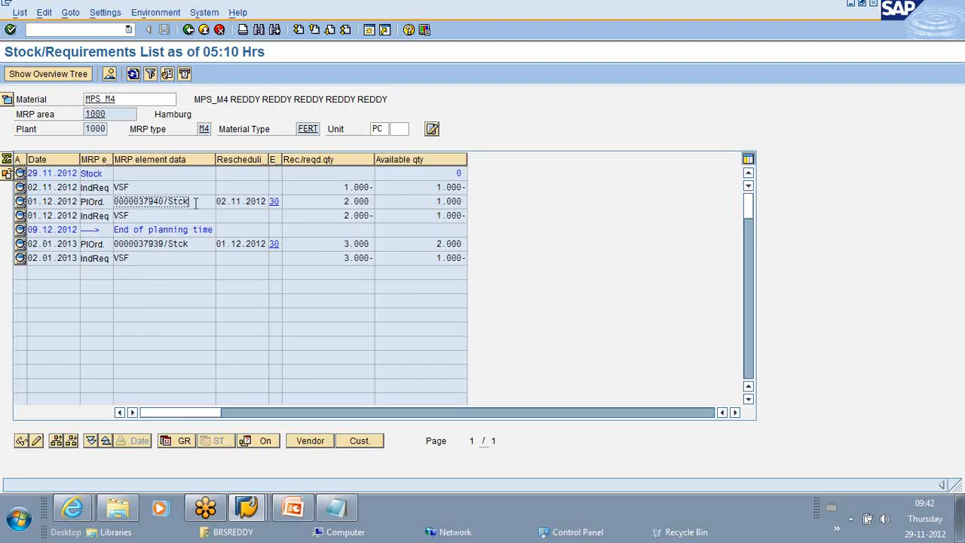
key(alt+Tab)
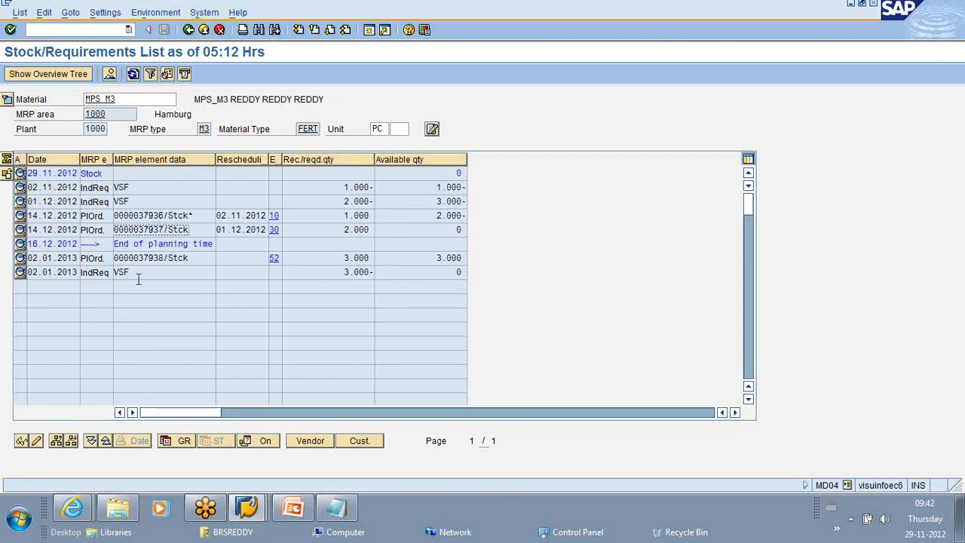
key(alt+Tab)
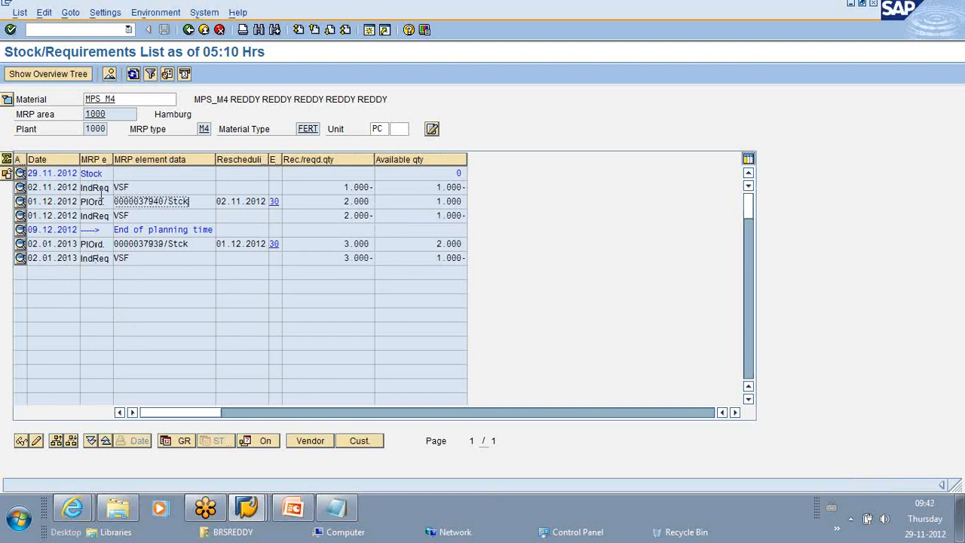
click(67, 27)
text(/N MM)
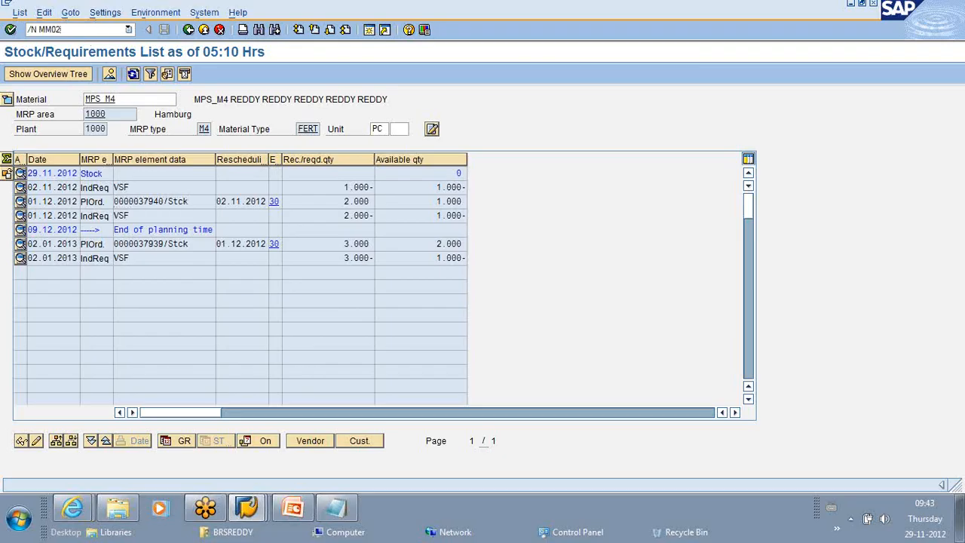
text(02)
key(Return)
key(Return)
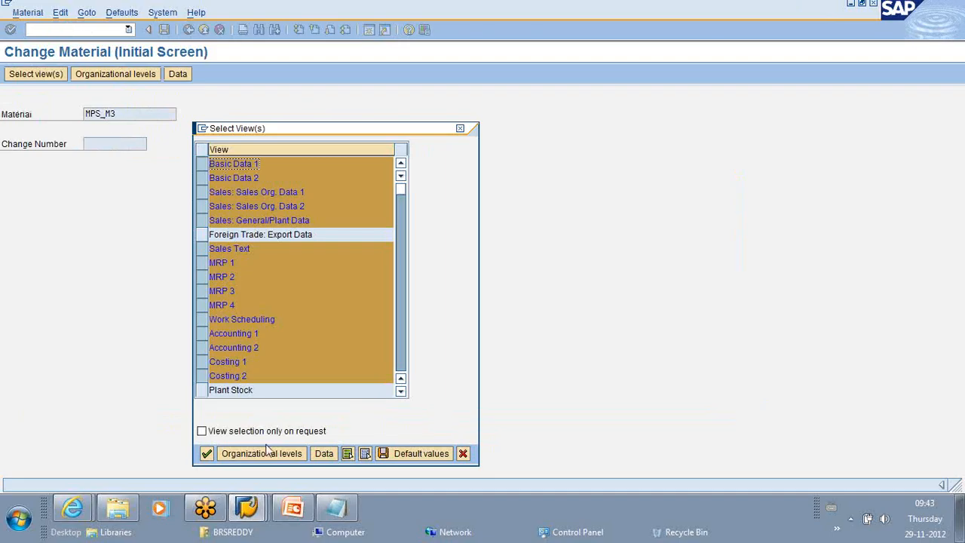
click(268, 452)
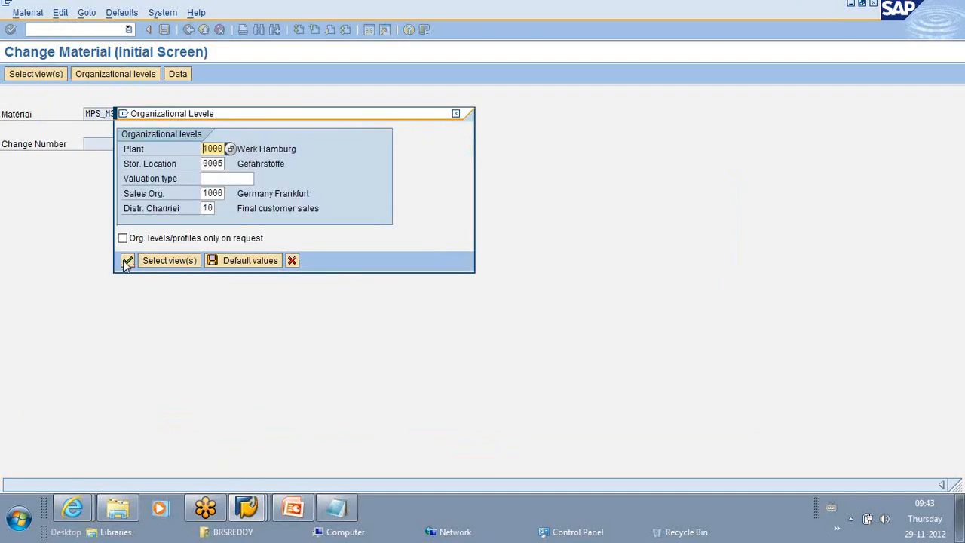
click(127, 261)
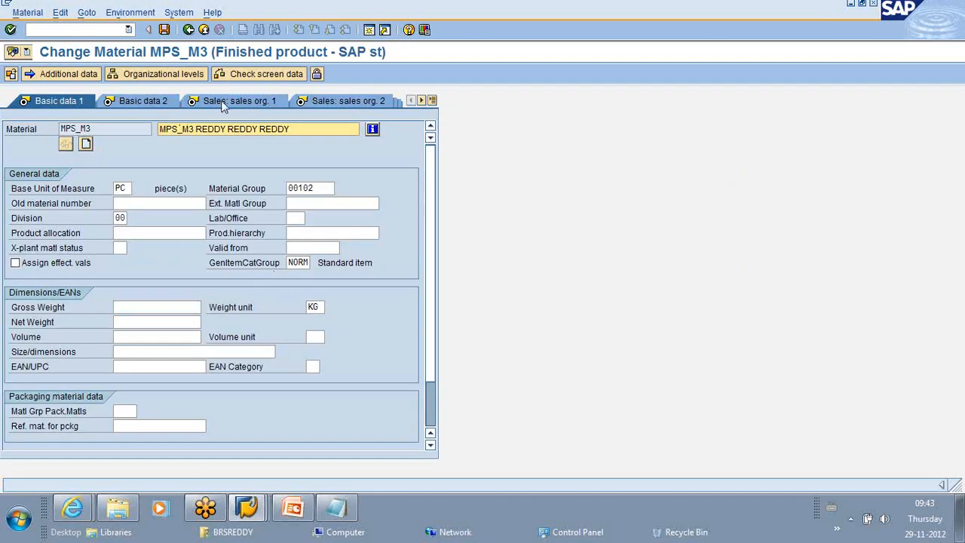
click(432, 101)
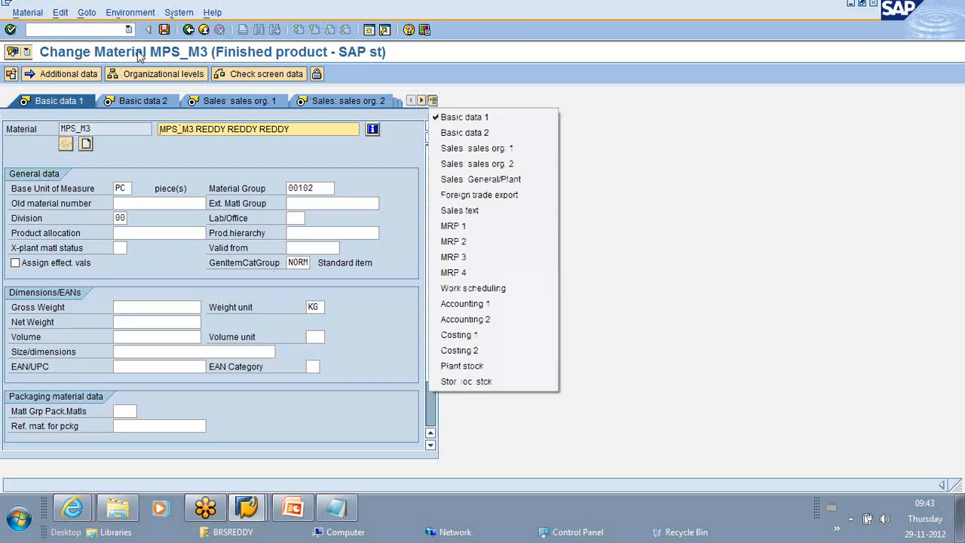
Restart the Change Material transaction MM02, dismiss the view selection and set the material to MPS_M4.
click(55, 30)
text(/N M02)
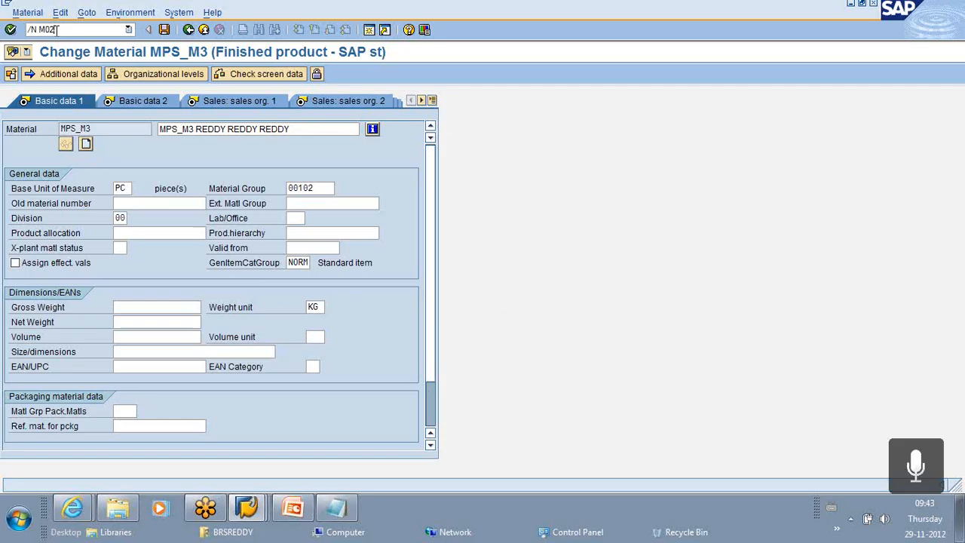
text(M)
key(Return)
key(Return)
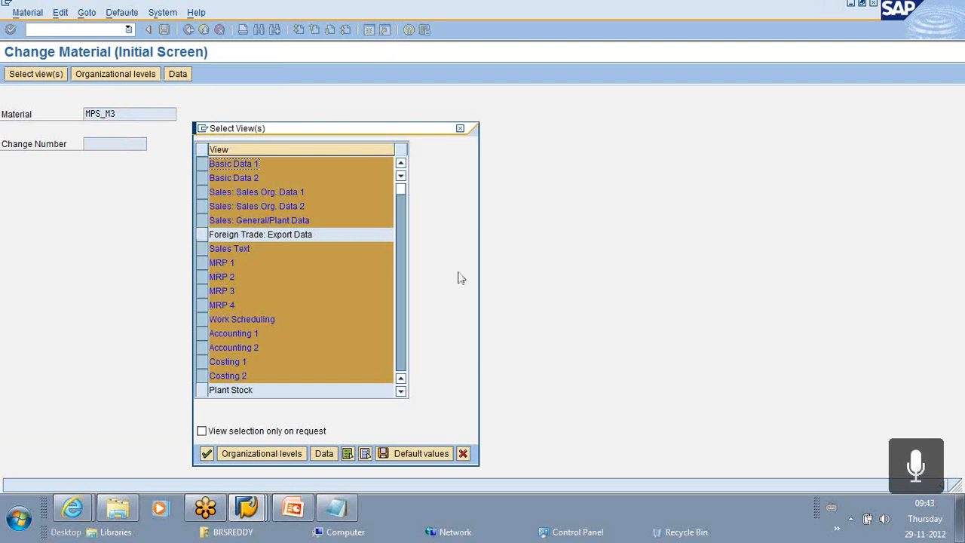
click(463, 453)
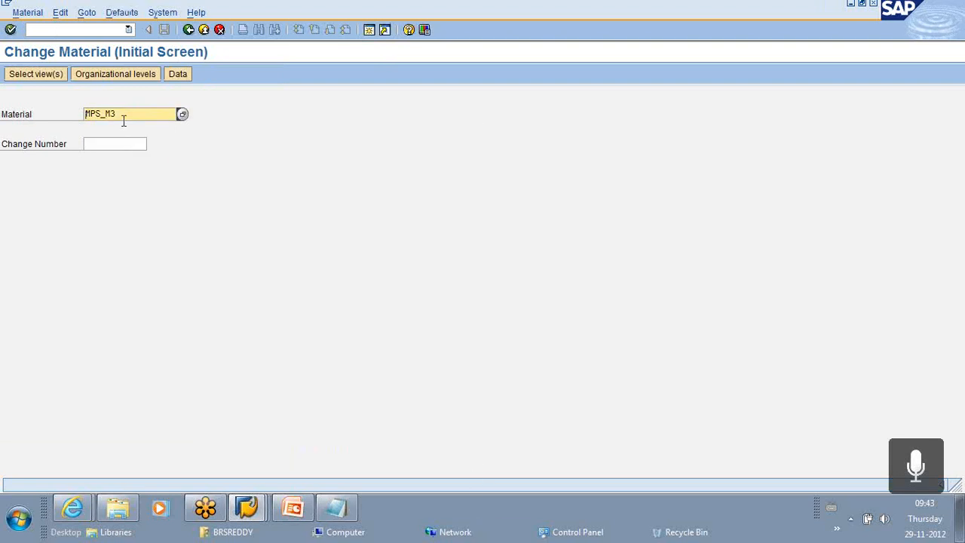
key(BackSpace)
text(4)
Open only the MRP 1 view of MPS_M4 for plant 1000 and storage location 0005.
click(23, 71)
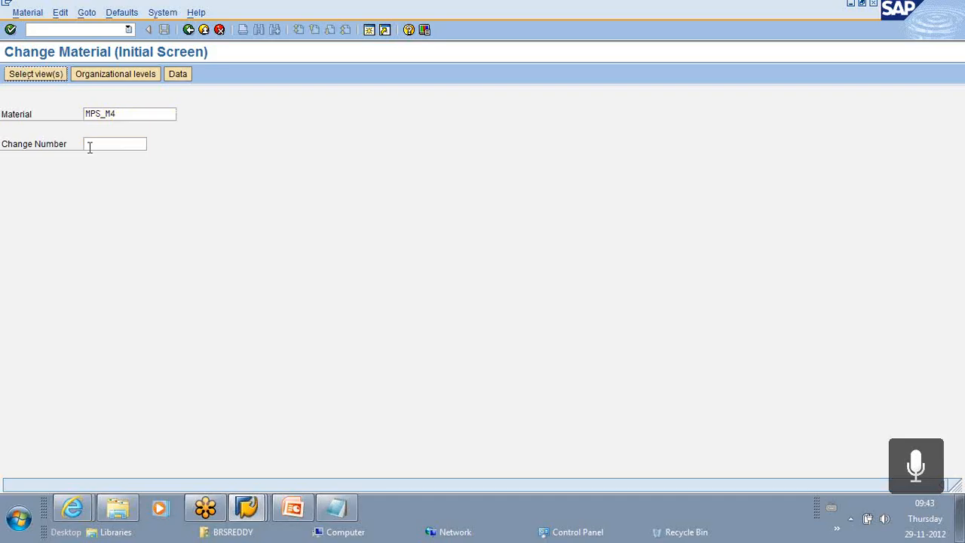
click(49, 75)
click(367, 455)
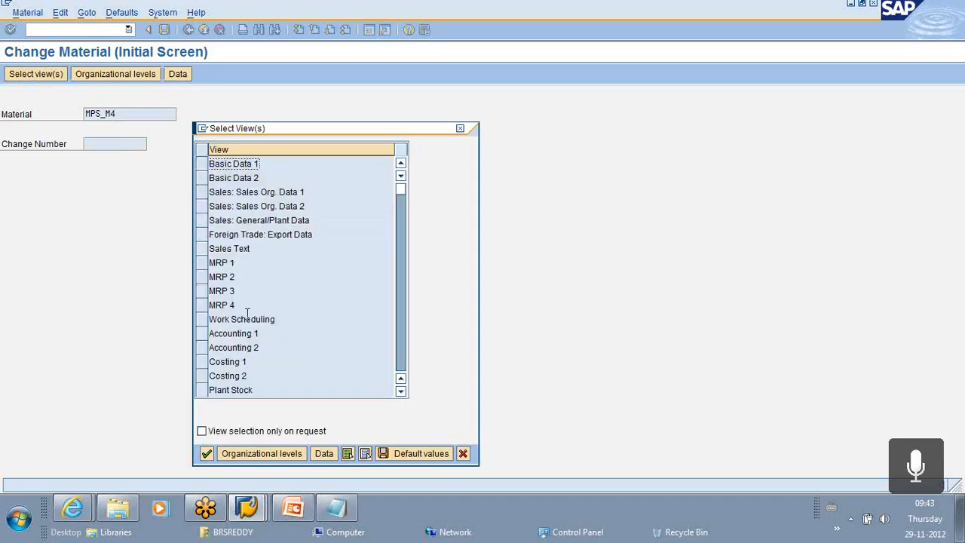
click(202, 262)
click(206, 453)
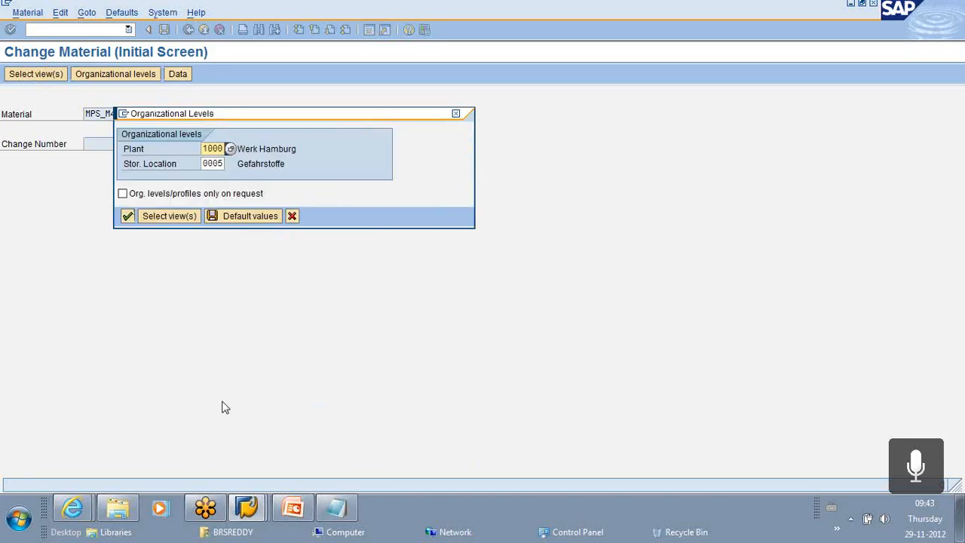
click(128, 216)
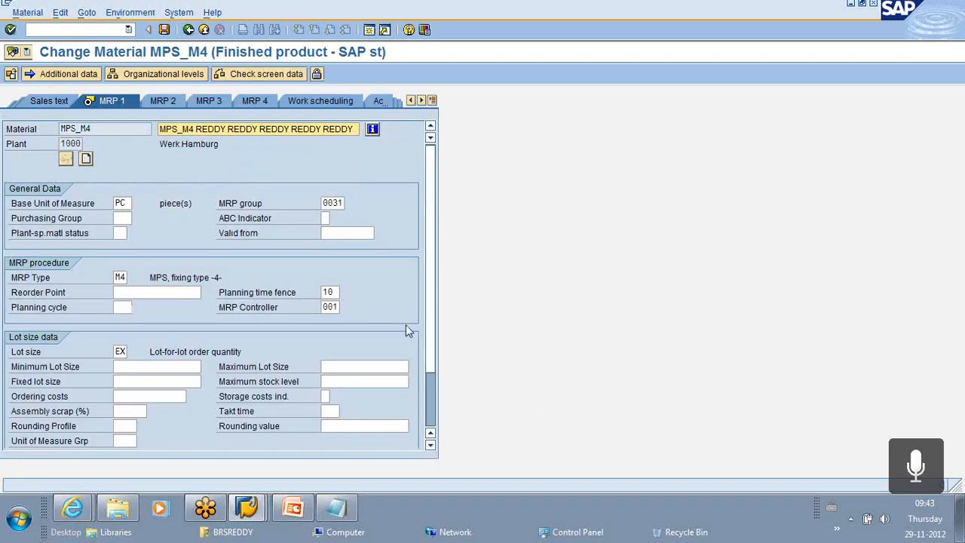
Set the planning time fence of MPS_M4 to 40 and save the material.
click(337, 293)
key(BackSpace)
key(BackSpace)
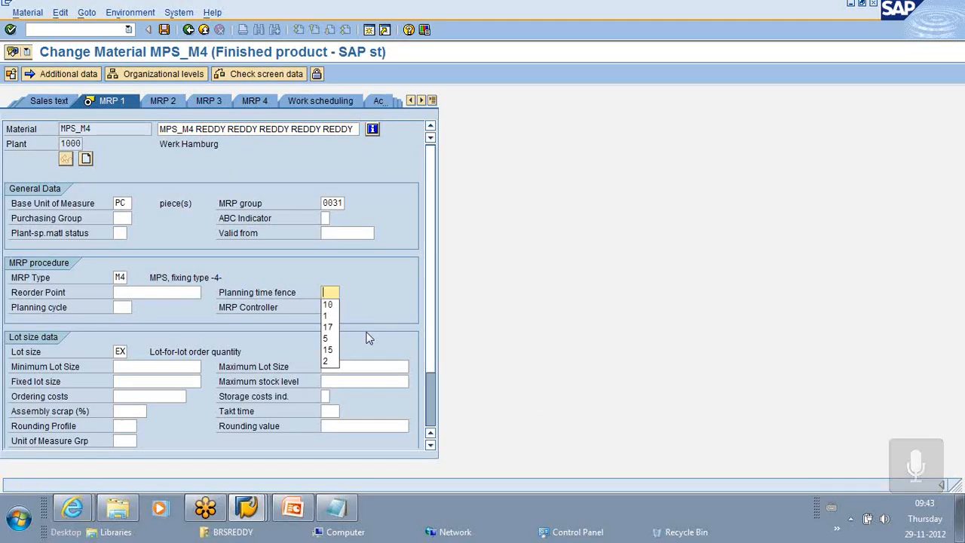
text(40)
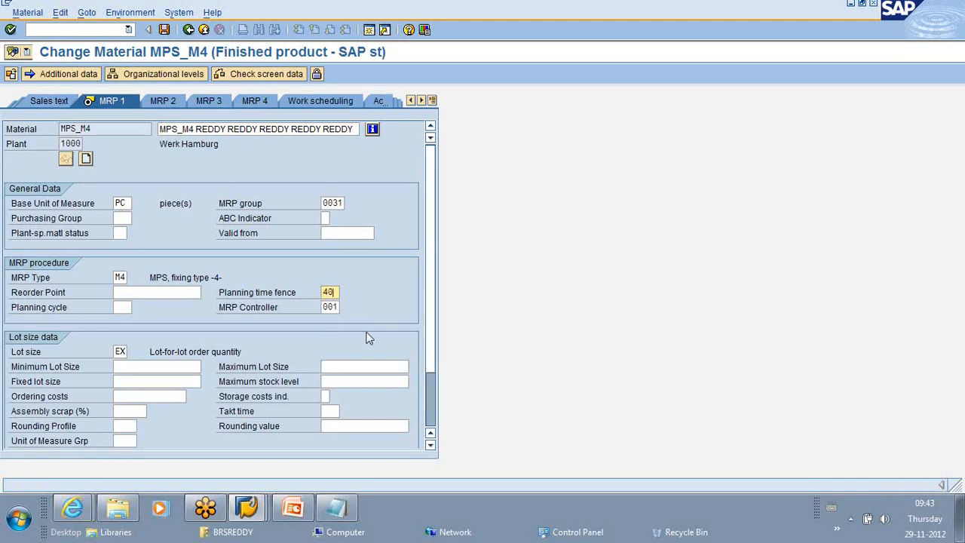
click(165, 30)
Open the stock/requirements list (MD04) of MPS_M4 and examine its two planned orders against the planning time fence.
click(83, 27)
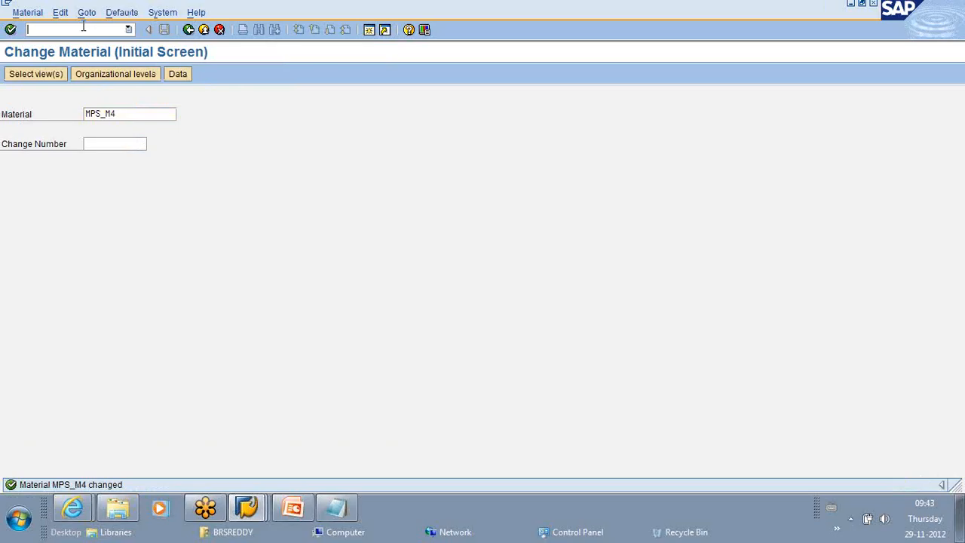
text(/)
text(MD04)
key(Return)
key(Return)
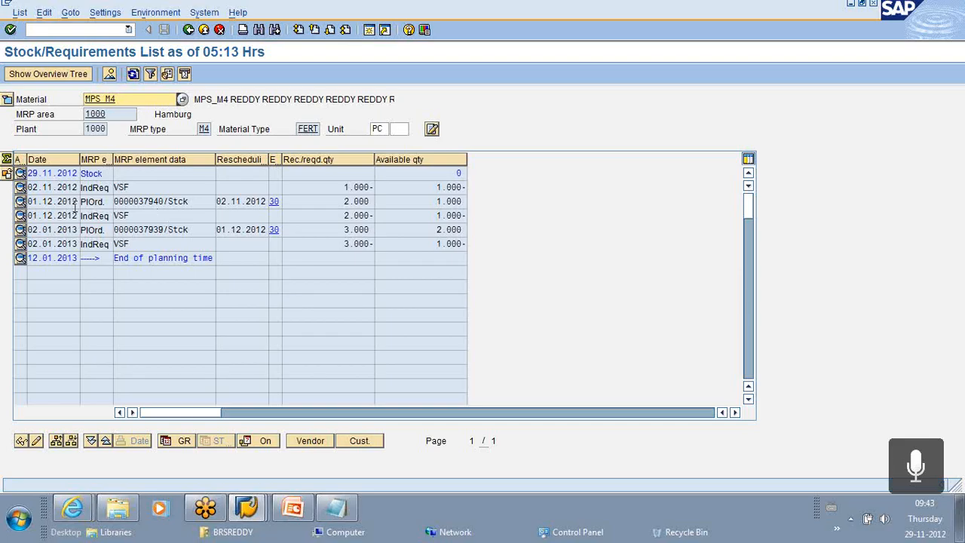
click(195, 205)
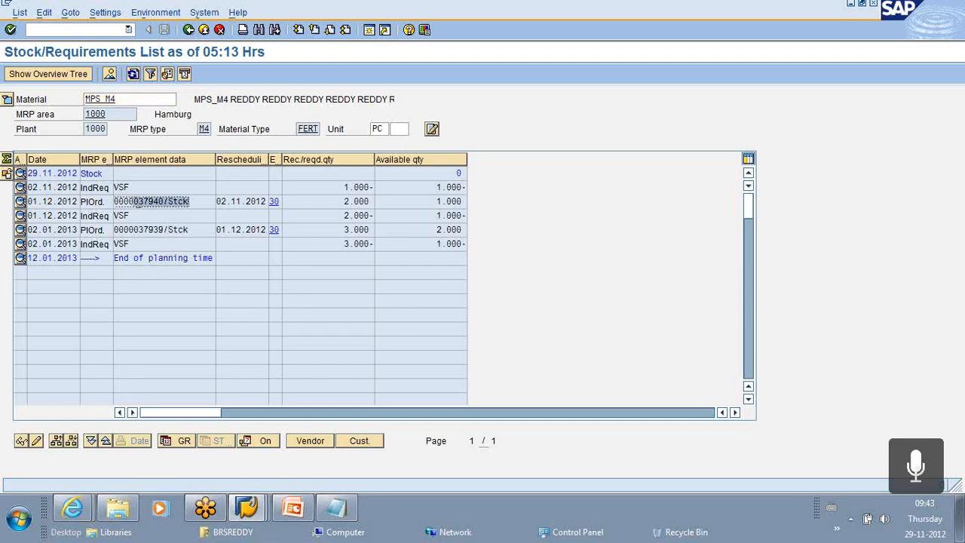
click(195, 234)
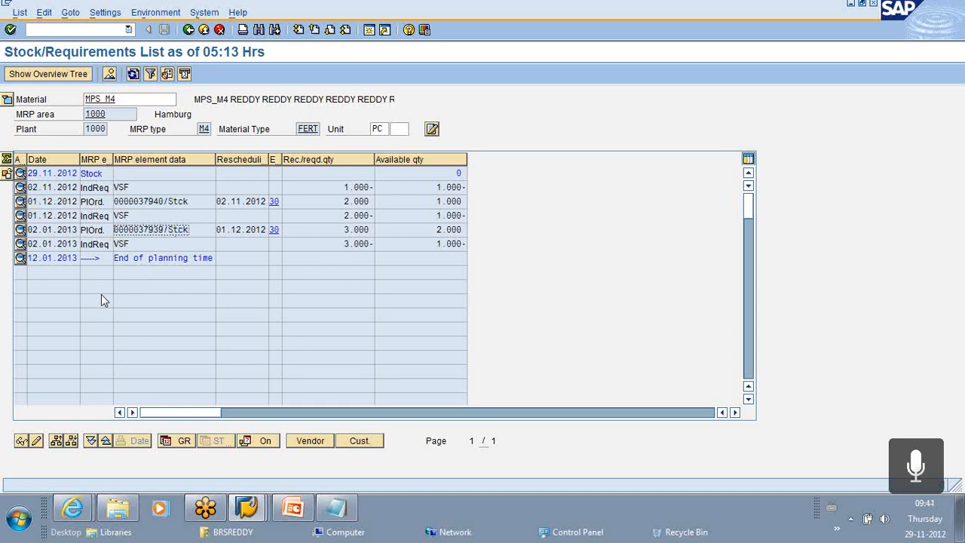
Firm the MPS_M4 planned order dated 02.01.2013 with its planned order firming indicator, save it and refresh the list.
click(22, 232)
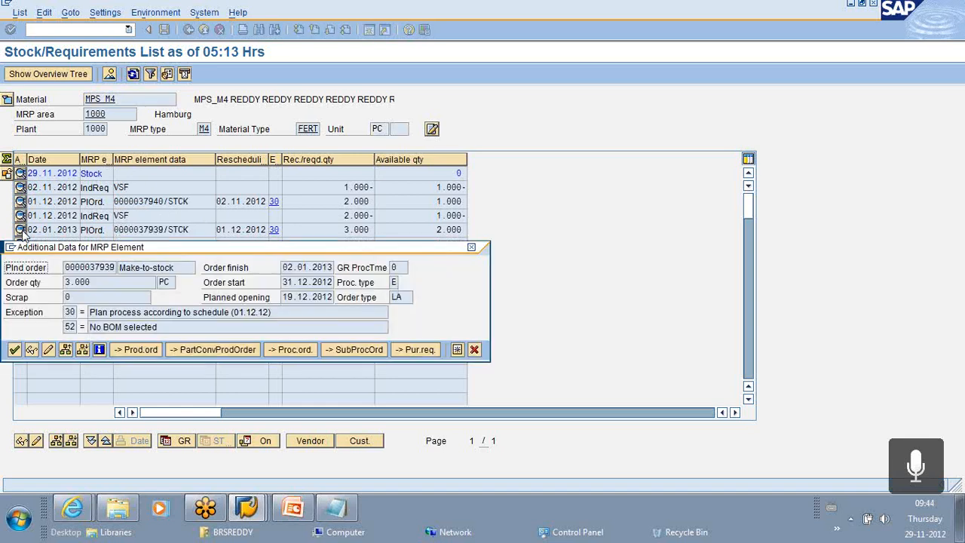
click(48, 350)
click(257, 337)
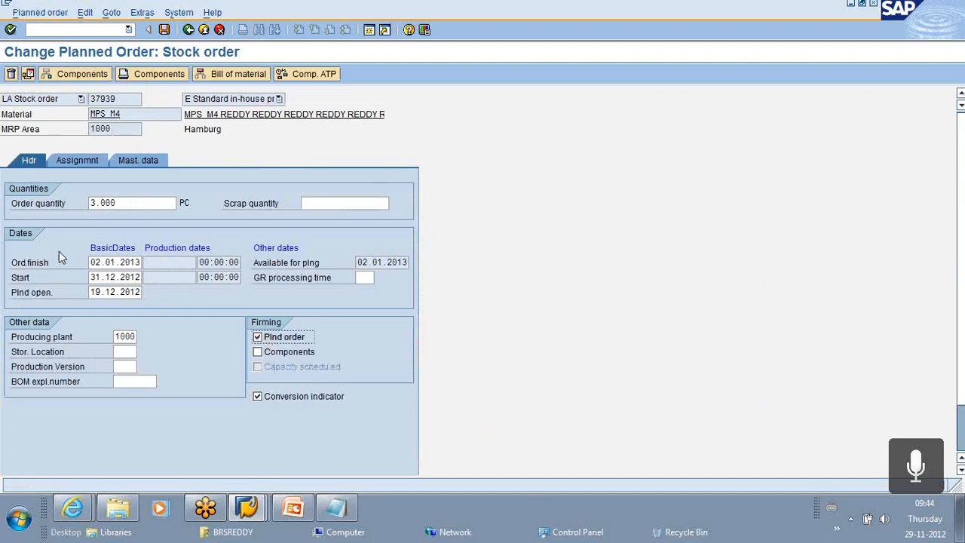
click(165, 30)
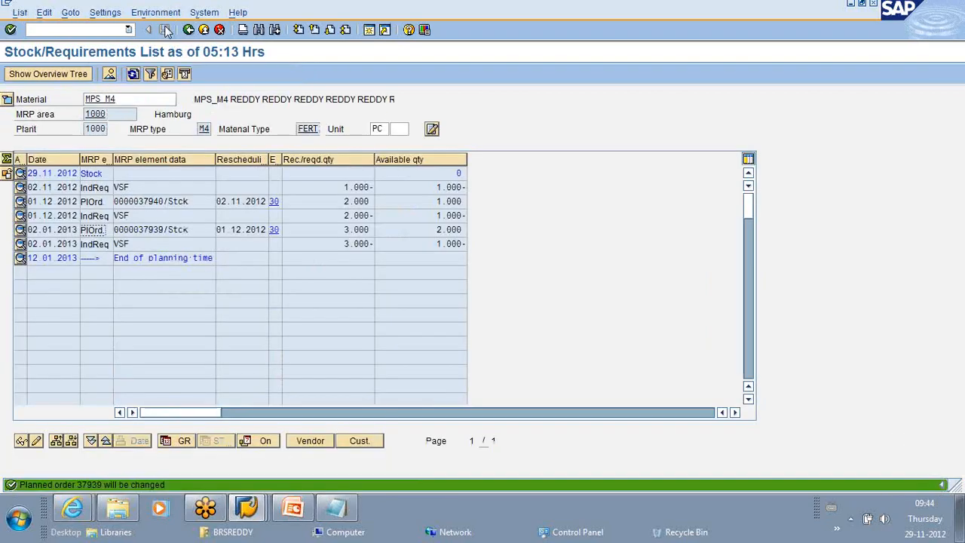
click(133, 73)
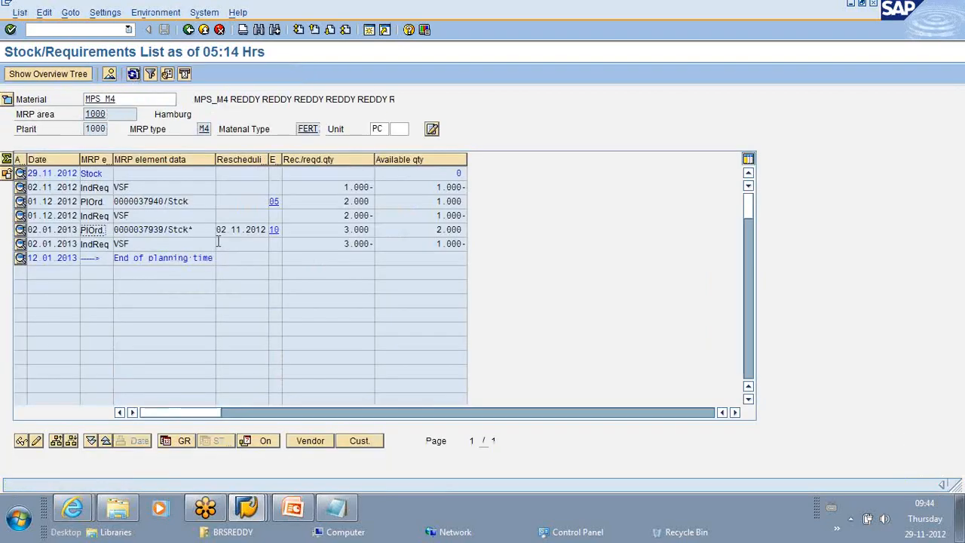
Compare the firmed planned orders in the stock/requirements lists of MPS_M4 and MPS_M3, including the received quantity in the MPS_M3 list.
click(167, 229)
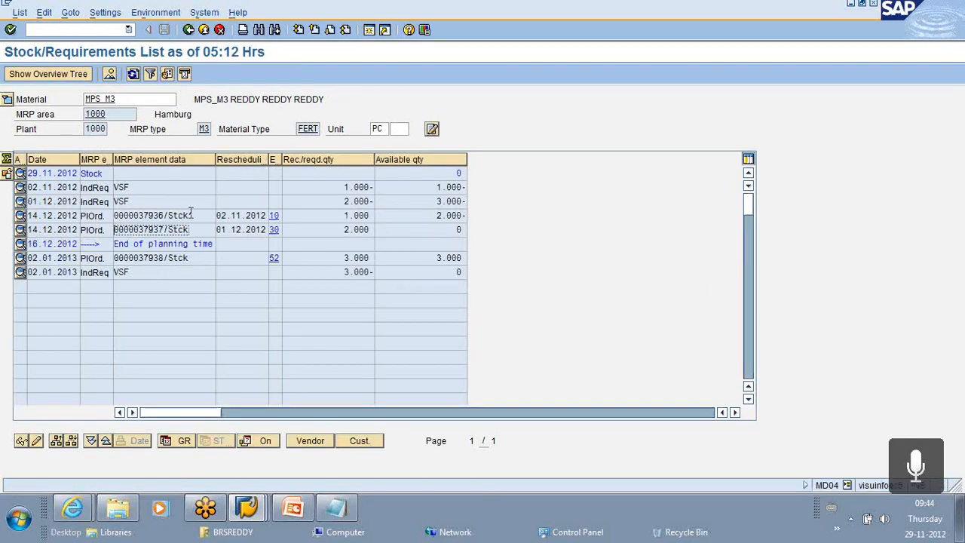
click(189, 216)
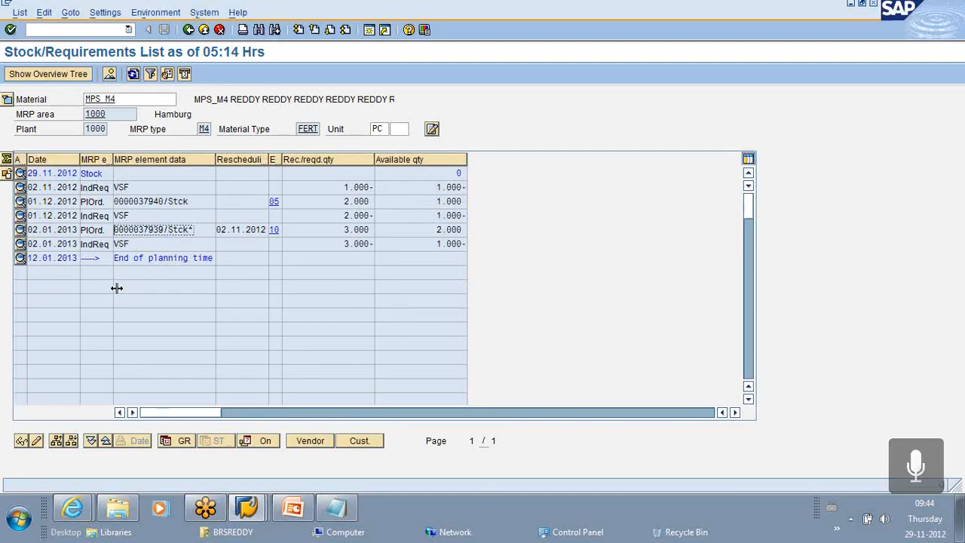
key(alt+Tab)
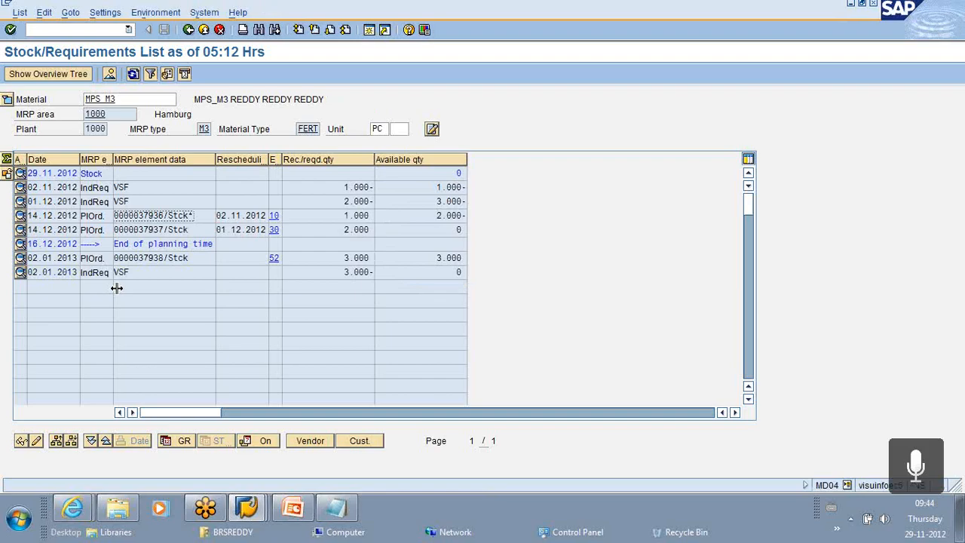
click(115, 99)
drag(114, 98, 81, 98)
key(ctrl+c)
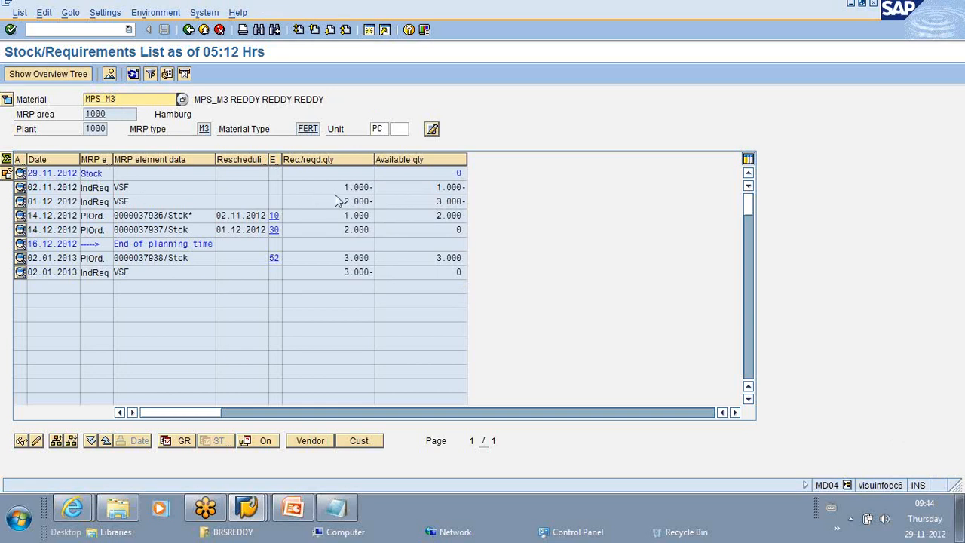
drag(336, 215, 376, 215)
key(ctrl+c)
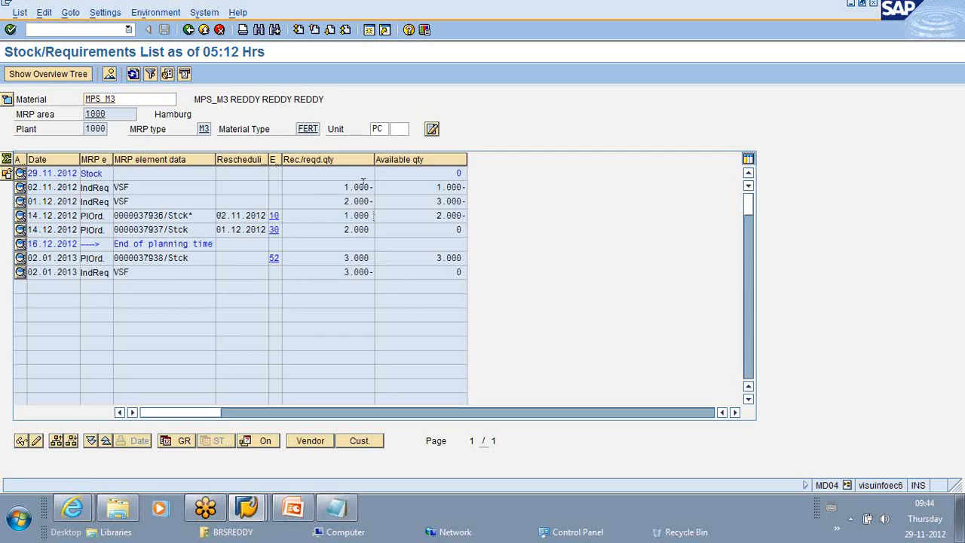
Check the 02.11.2012 requirement against the firmed planned order of MPS_M3, and open its planned independent requirements for change (MD62).
drag(343, 217, 373, 217)
drag(344, 187, 377, 187)
click(373, 187)
click(344, 215)
click(73, 28)
text(/N MD62)
key(Return)
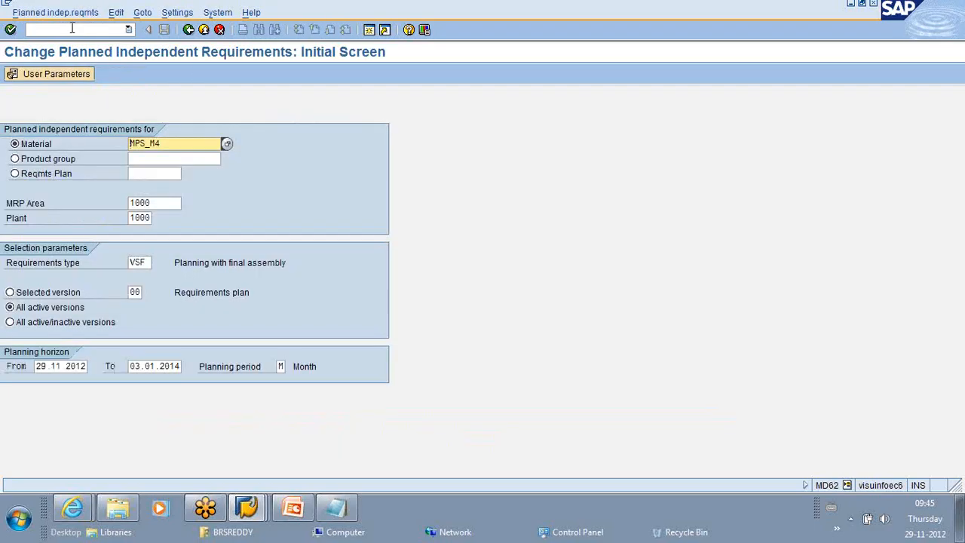
click(167, 142)
key(BackSpace)
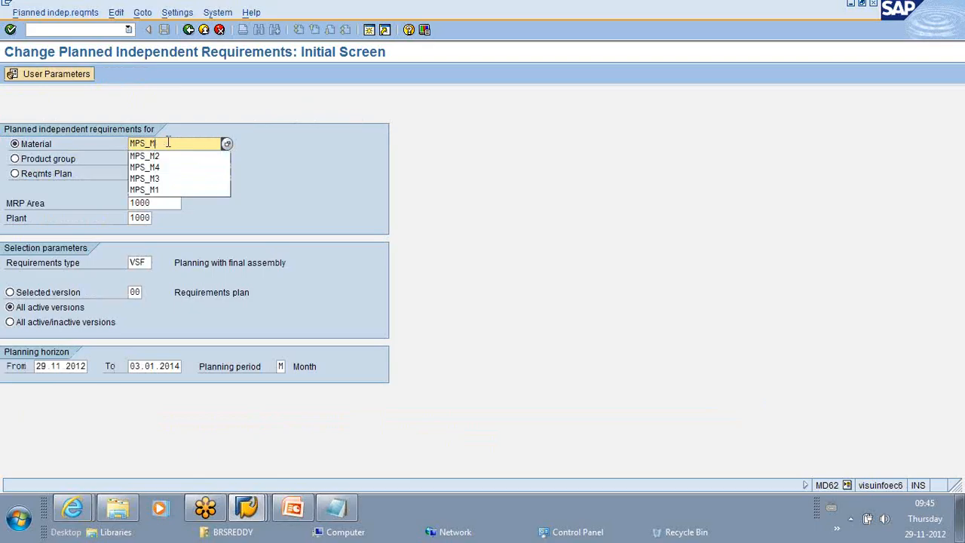
text(3)
key(Return)
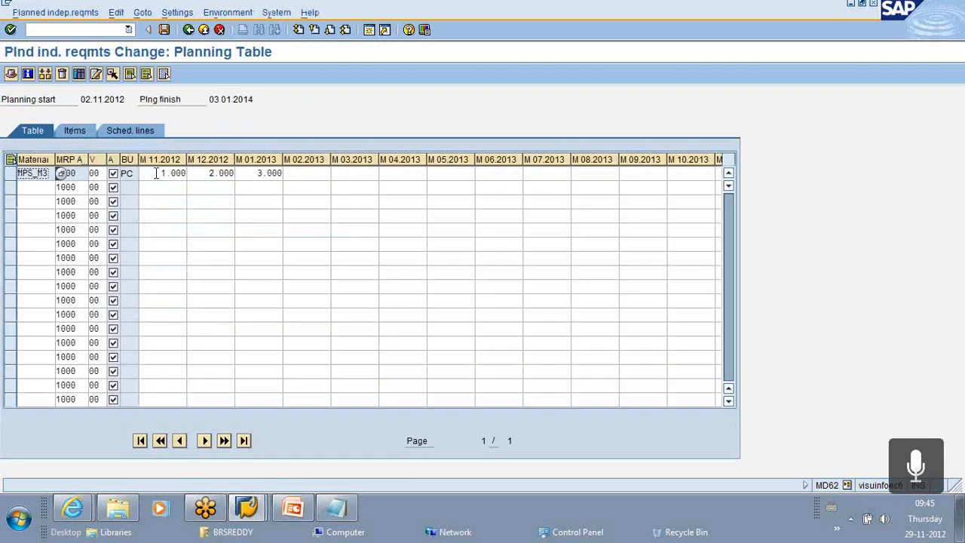
Set the MPS_M3 planned independent requirement for month 11.2012 to 1500 and save it.
click(156, 172)
key(Delete)
key(Delete)
key(Delete)
key(Delete)
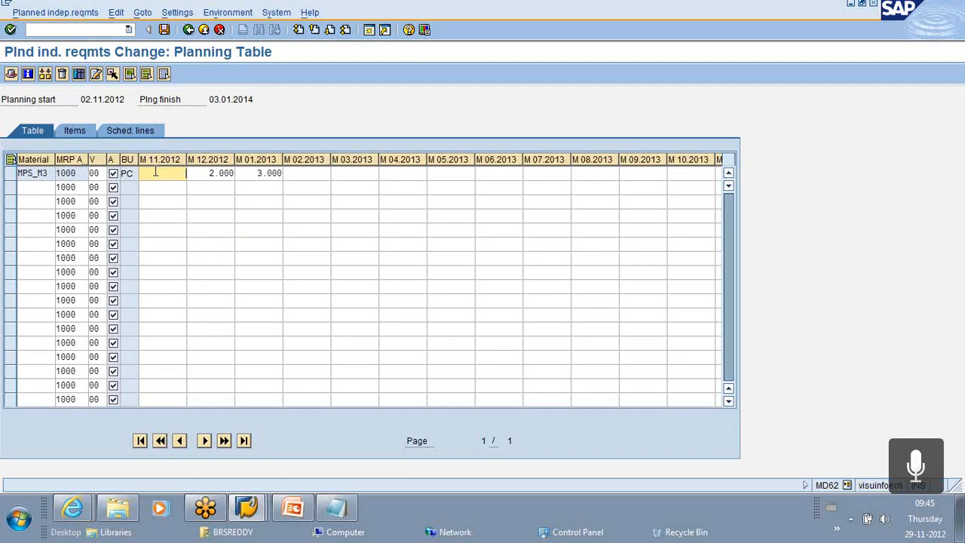
text(500)
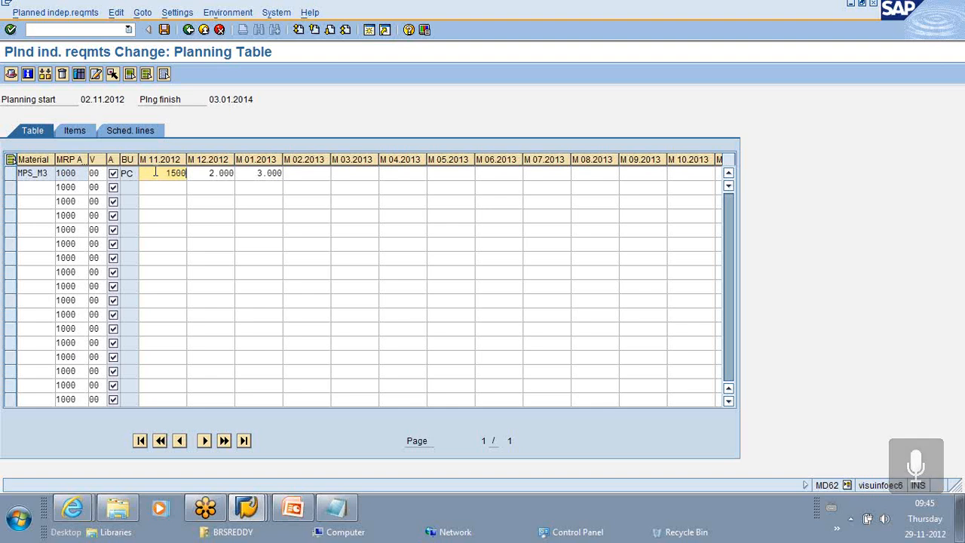
click(164, 29)
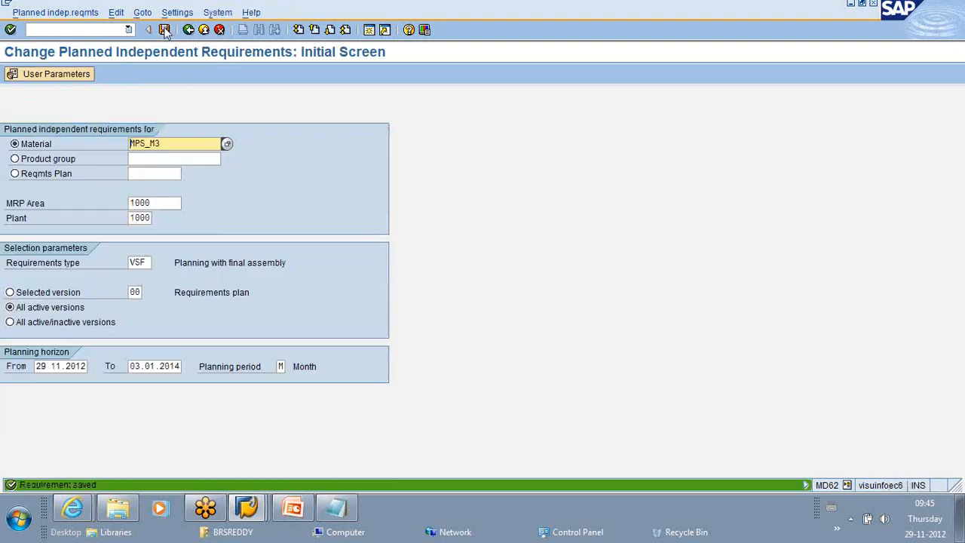
Open the stock/requirements list (MD04) of MPS_M3 and check the required quantity dated 02.11.2012.
click(33, 30)
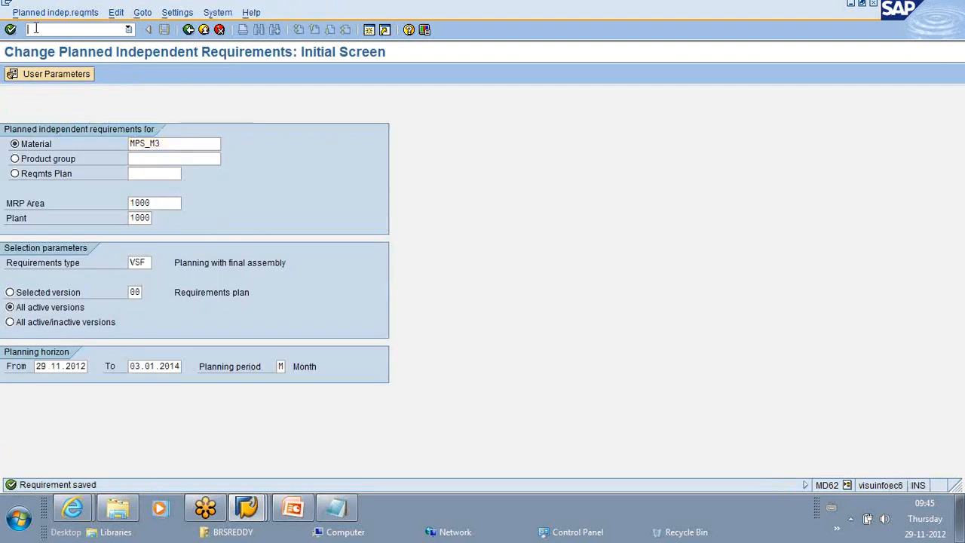
text(/N MD04)
key(Return)
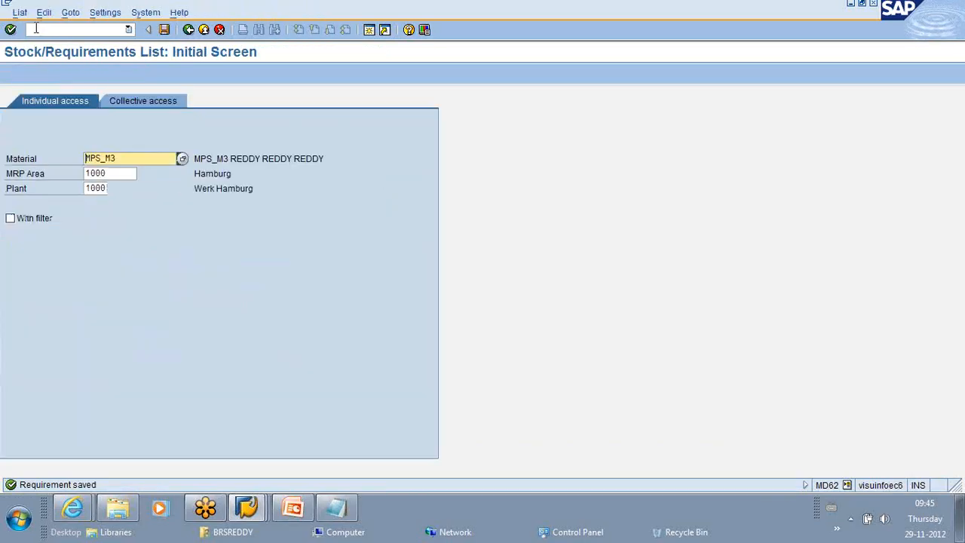
key(Return)
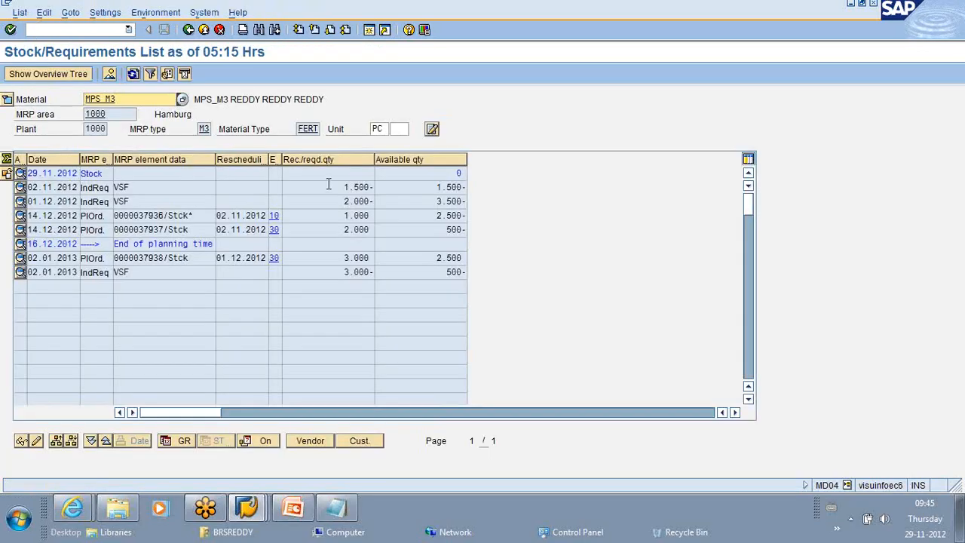
drag(342, 187, 386, 187)
click(386, 187)
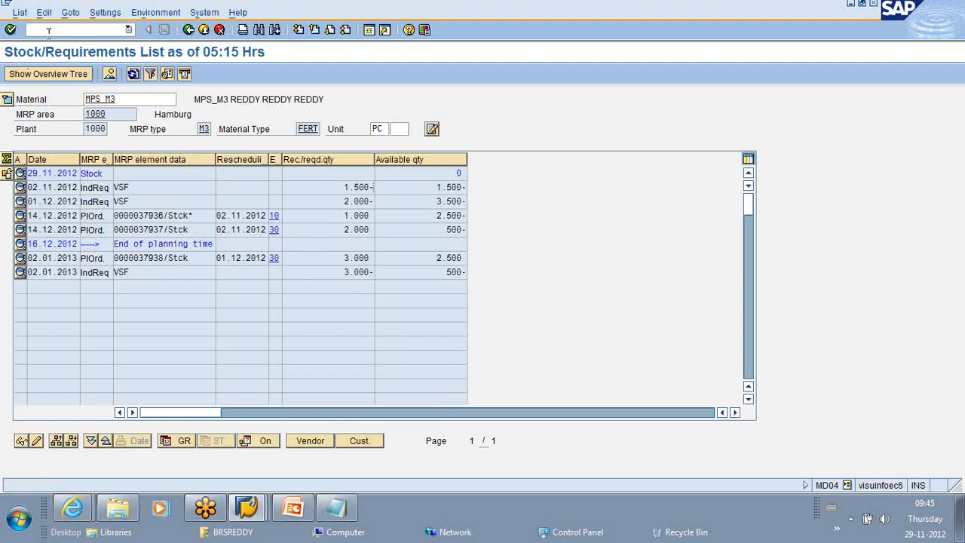
Run single-item, multi-level MPS planning (MD41) for MPS_M3 with the existing parameters.
text(/N)
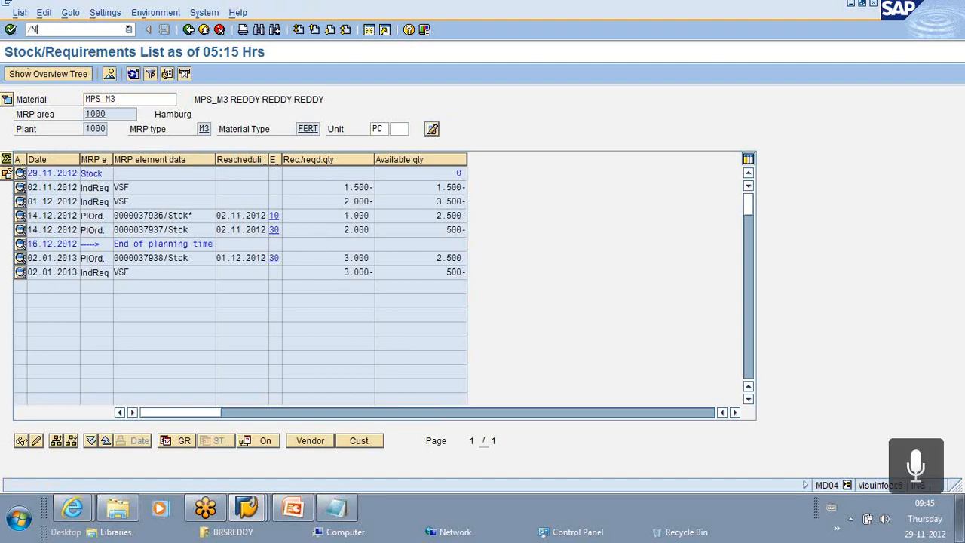
text( MD41)
key(Return)
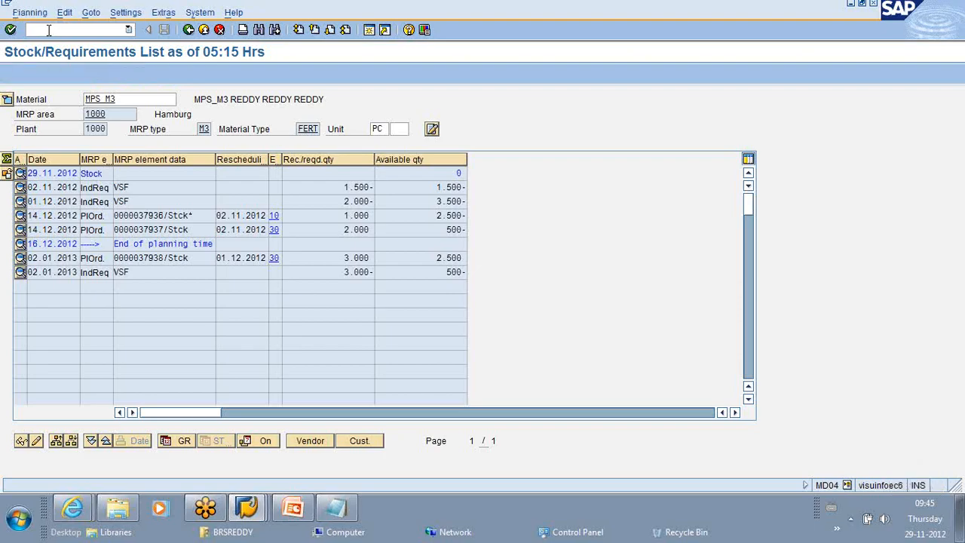
key(Return)
key(Return)
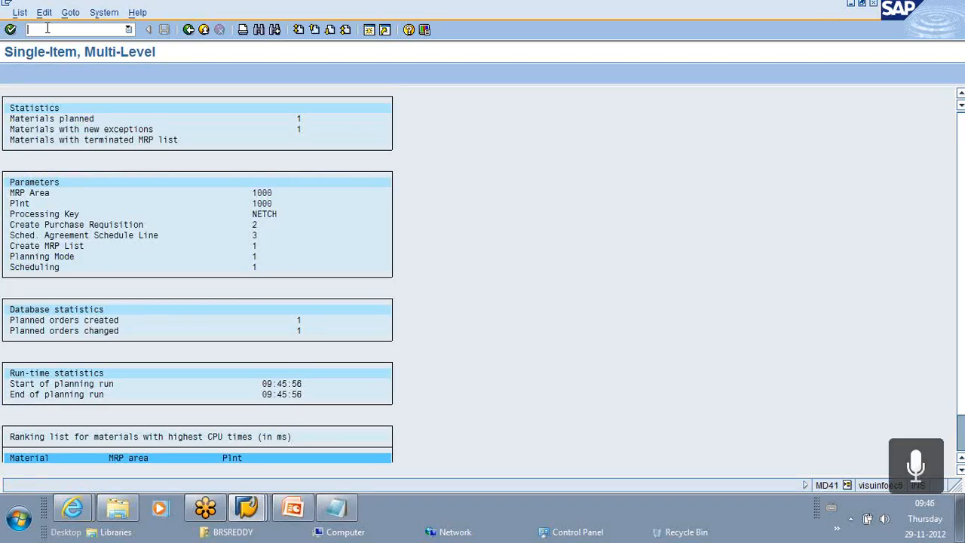
Reopen the stock/requirements list (MD04) of MPS_M3 and examine its planned orders and quantities around the end of the planning time fence.
text(/N MD0)
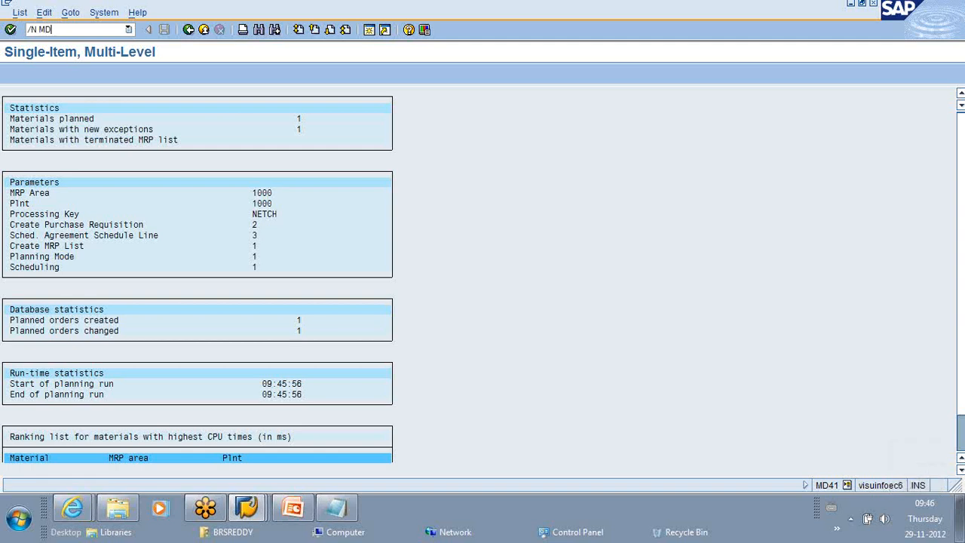
text(4)
key(Return)
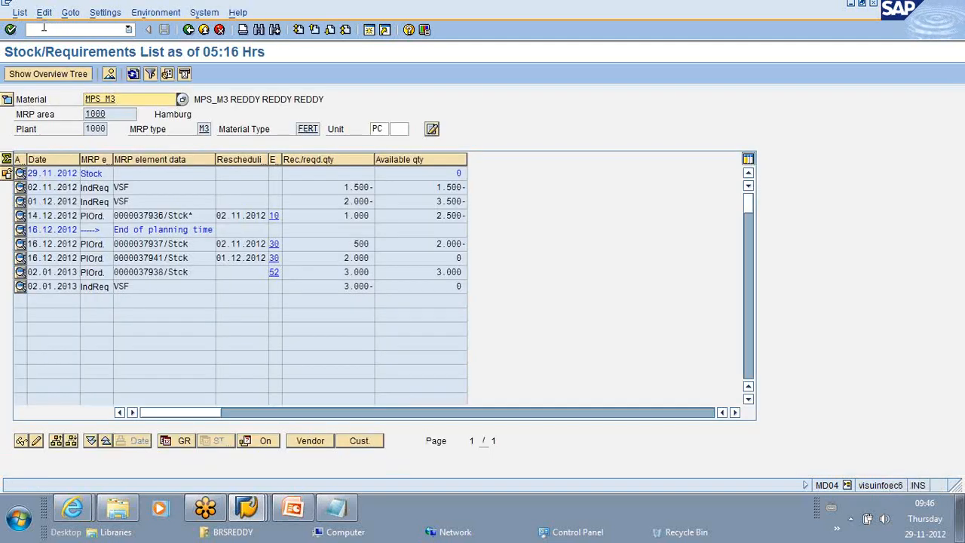
drag(195, 217, 122, 215)
click(122, 215)
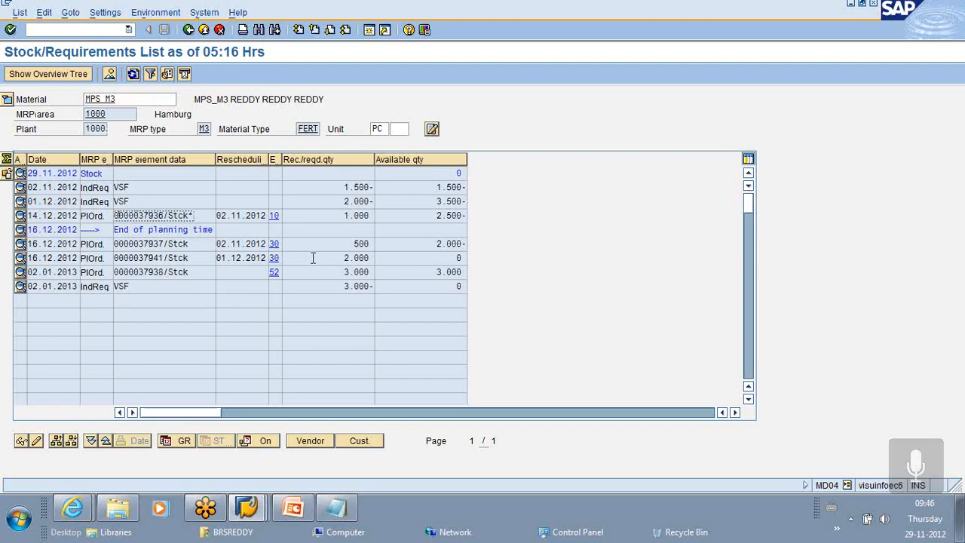
drag(351, 242, 370, 243)
click(373, 243)
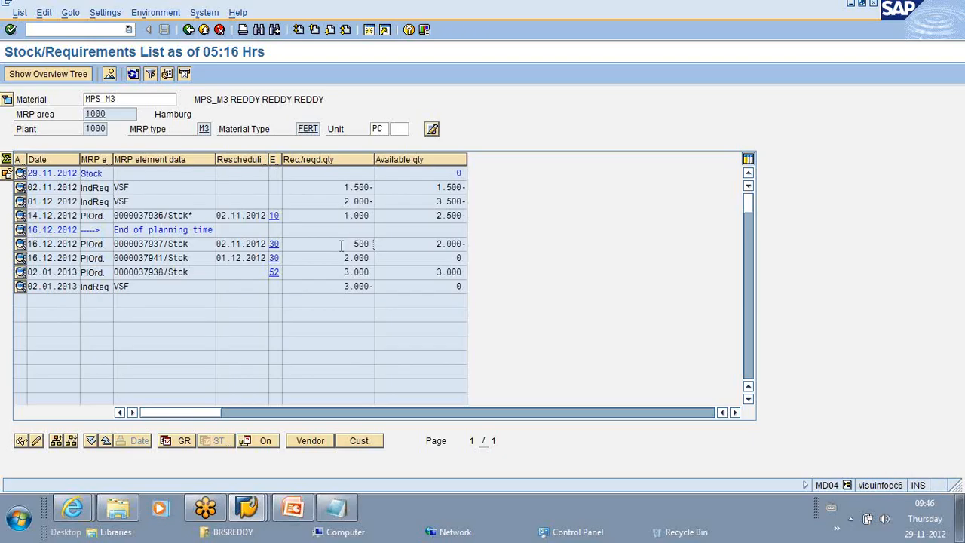
drag(348, 246, 387, 244)
click(387, 245)
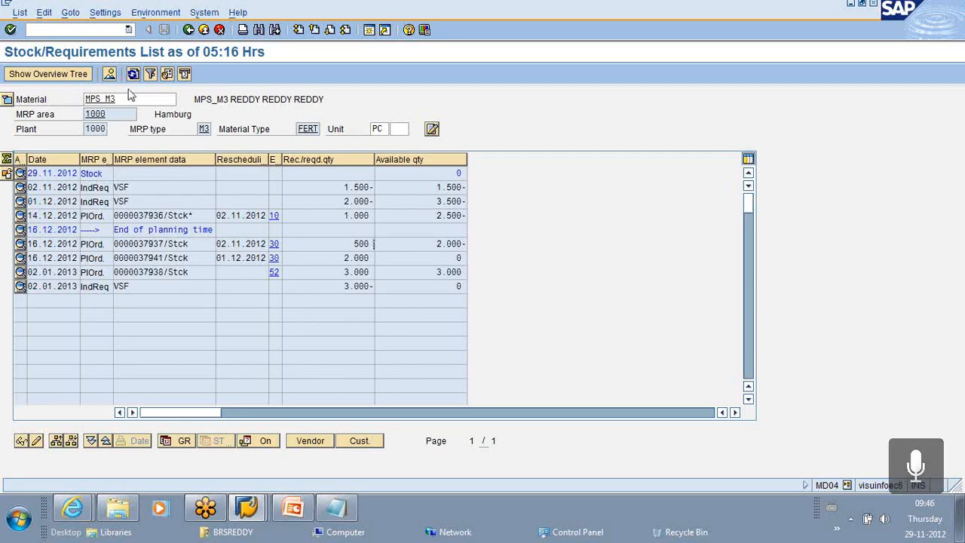
drag(129, 98, 85, 95)
click(85, 97)
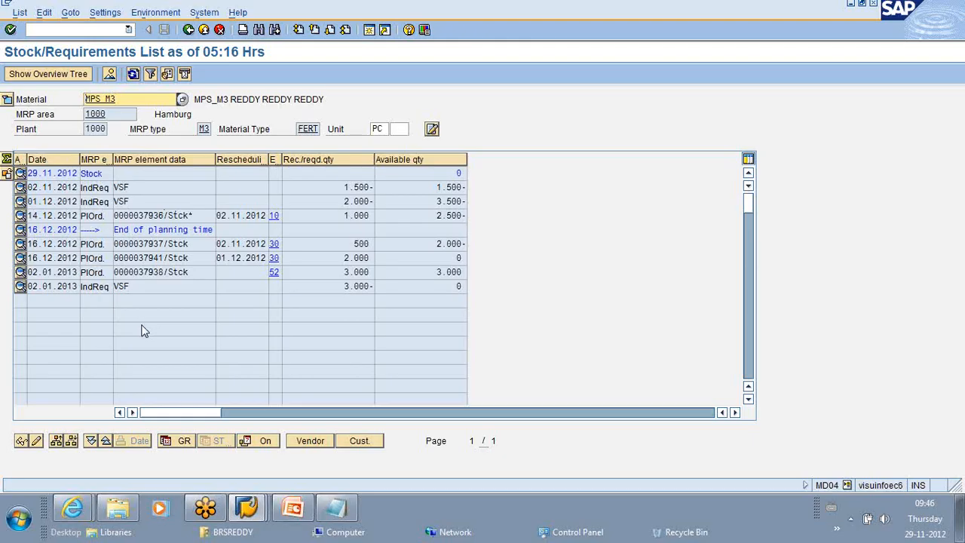
click(334, 258)
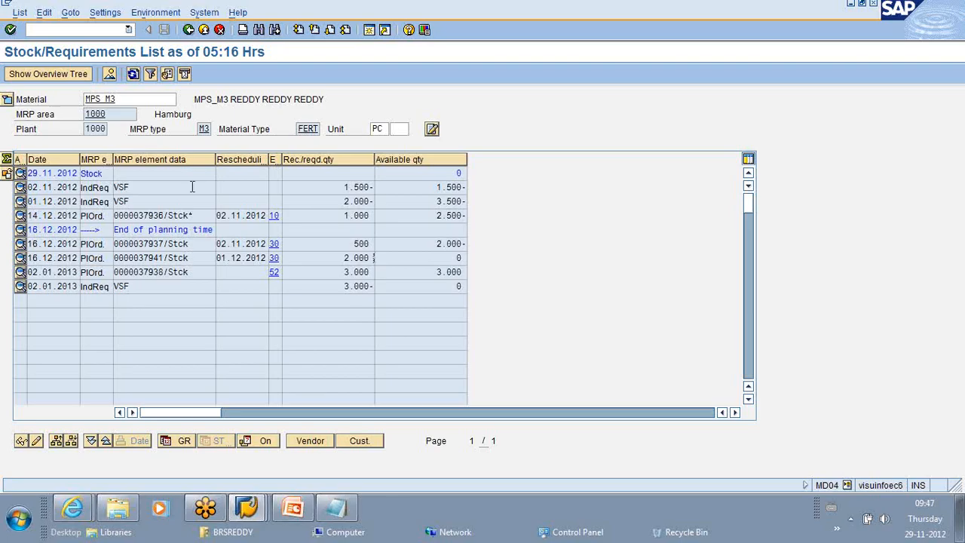
Switch the stock/requirements list to MPS_M4 and examine its firmed and unfirmed planned orders and the received quantity dated 02.01.2013.
click(103, 99)
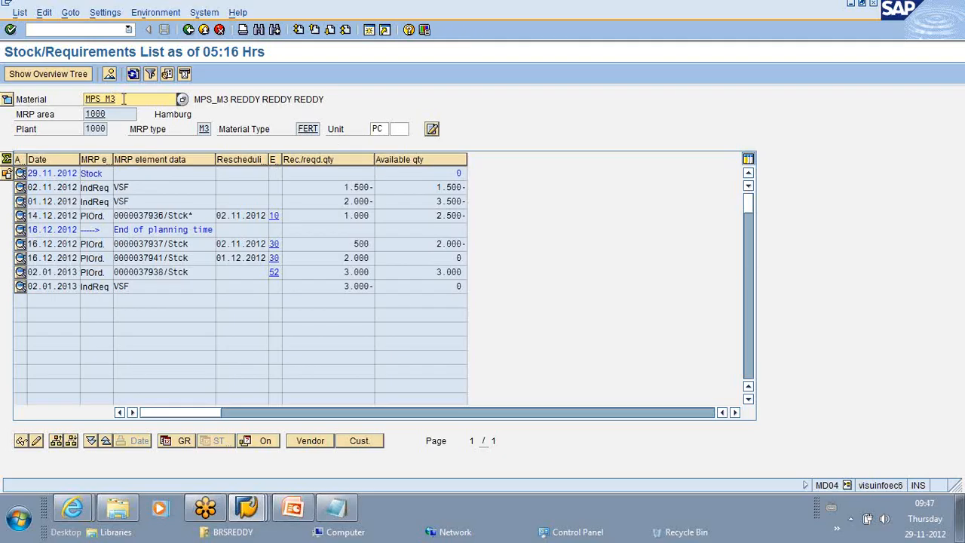
key(BackSpace)
text(4)
click(133, 73)
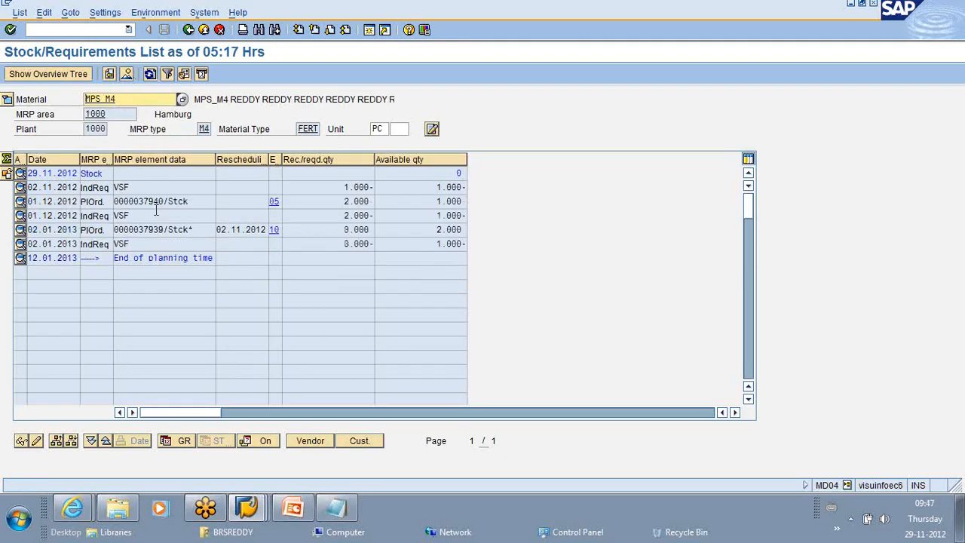
click(204, 228)
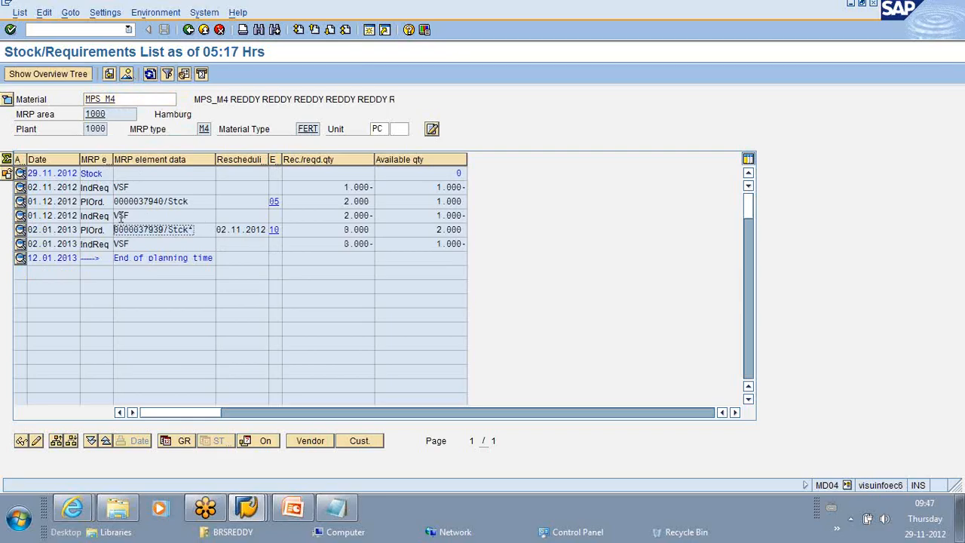
drag(202, 203, 116, 199)
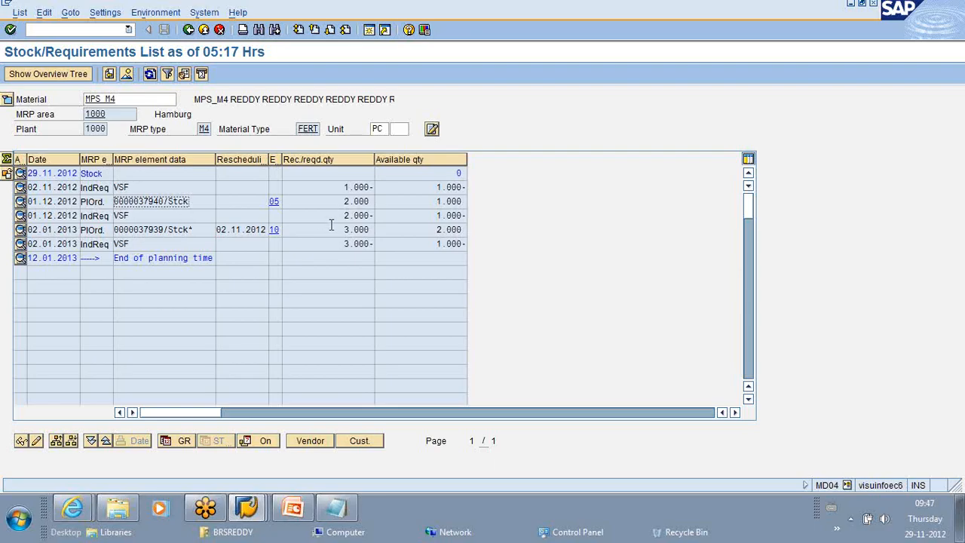
drag(332, 226, 372, 227)
click(372, 228)
Open the planned independent requirements of MPS_M4 for change (MD62), saving the user parameters with plant 1000 and requirement type VSF.
text(/N MD62)
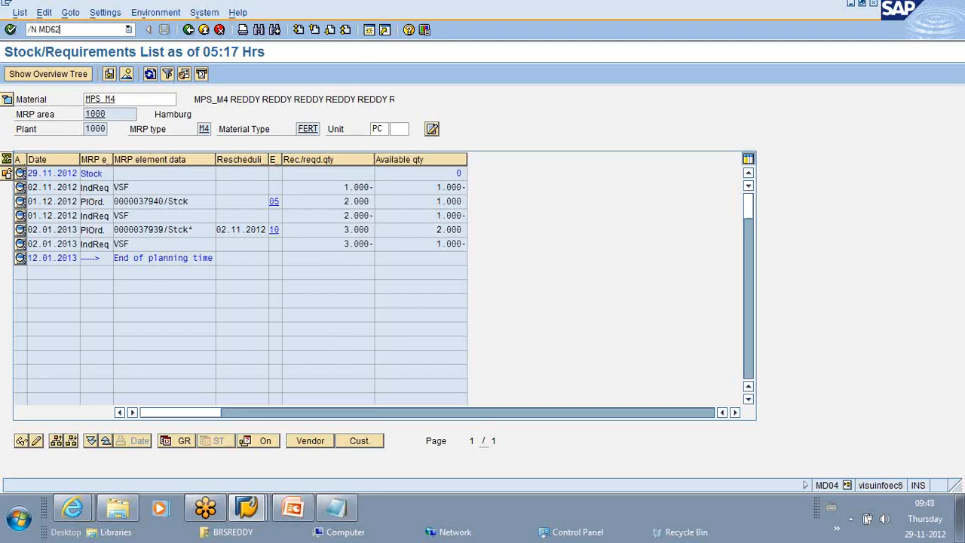
key(Return)
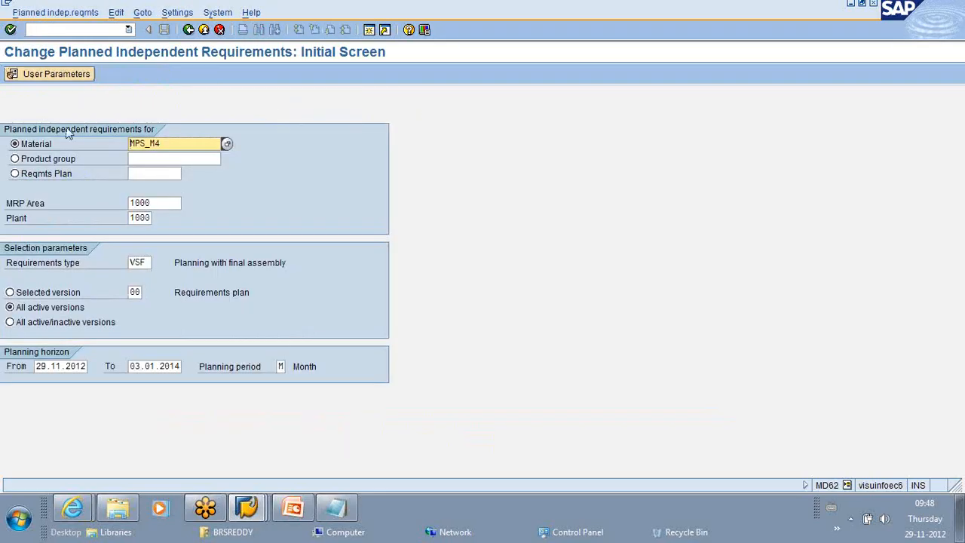
click(43, 74)
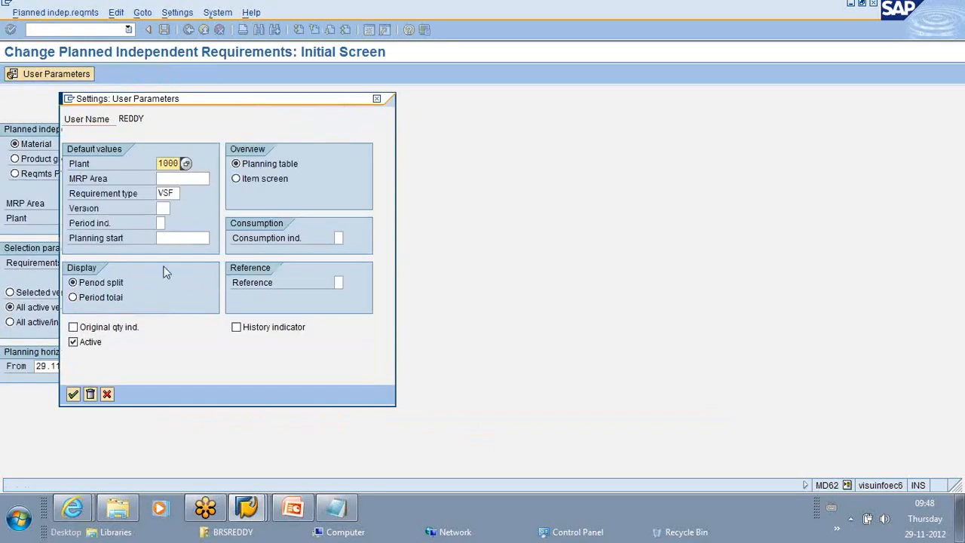
click(74, 396)
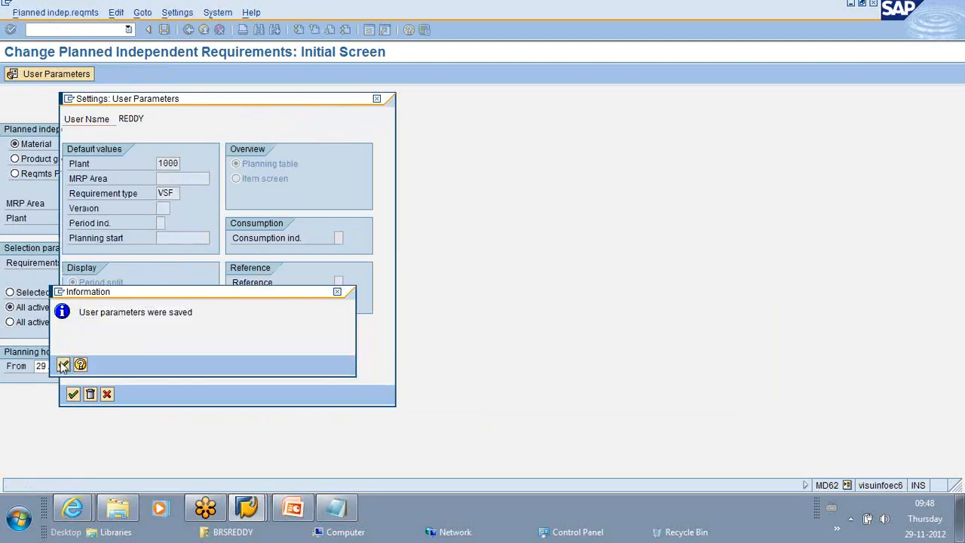
click(63, 365)
click(11, 29)
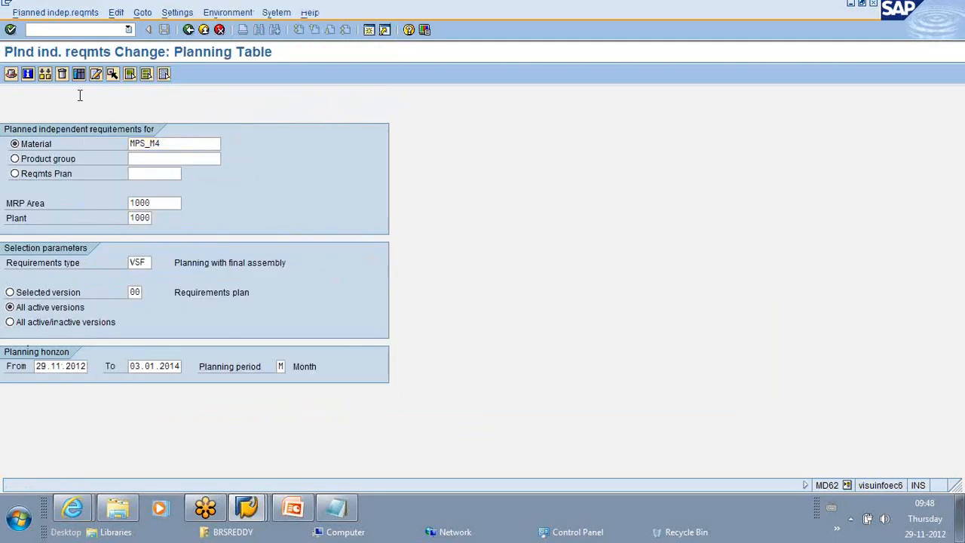
Set the MPS_M4 planned independent requirement for month 01.2013 to 5000 and save it.
click(256, 174)
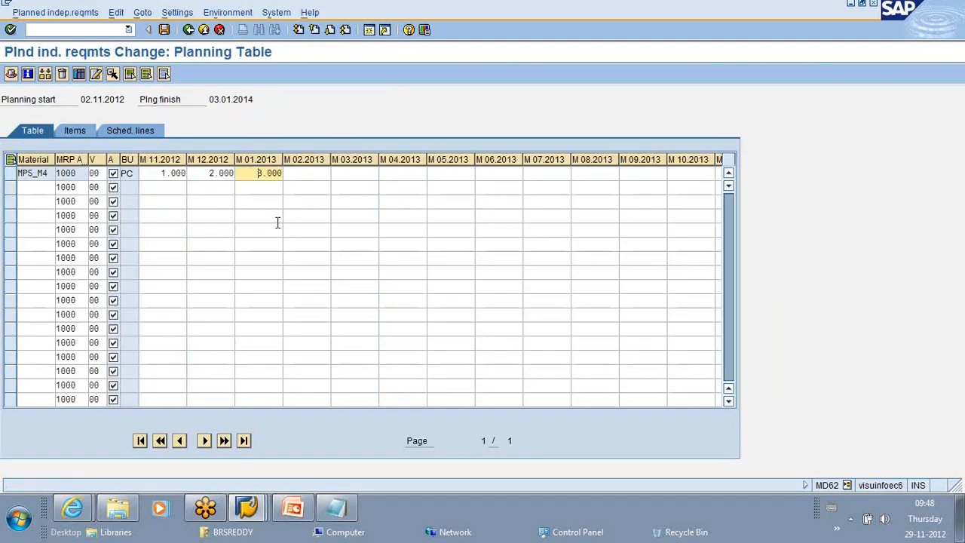
key(BackSpace)
key(BackSpace)
key(BackSpace)
key(BackSpace)
key(BackSpace)
text(5000)
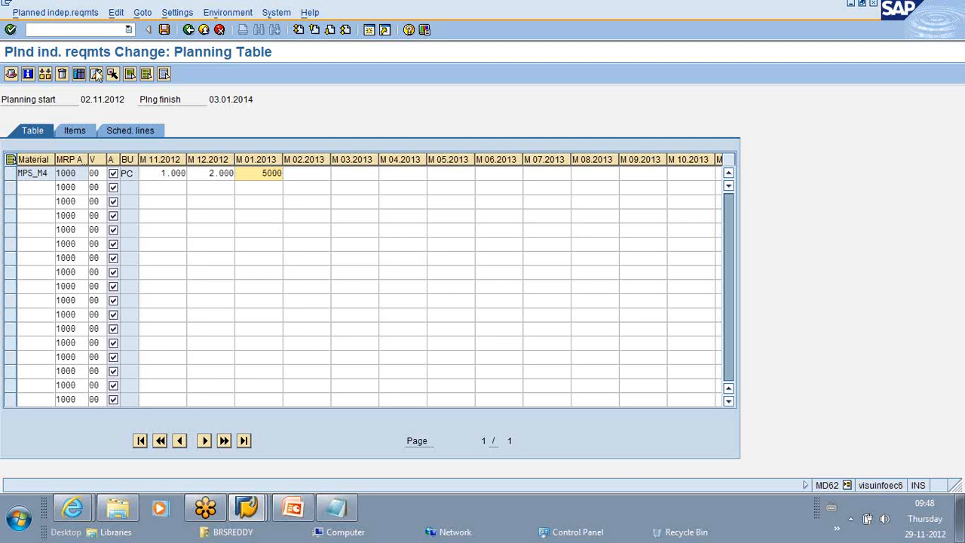
click(163, 30)
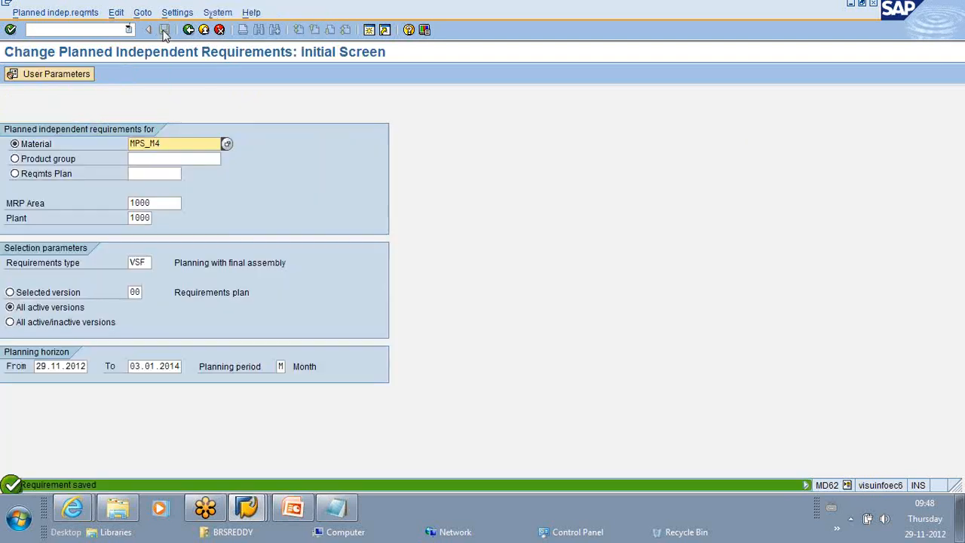
Open the stock/requirements list (MD04) of MPS_M4 with its changed January 2013 requirement.
click(65, 30)
text(/N MD04)
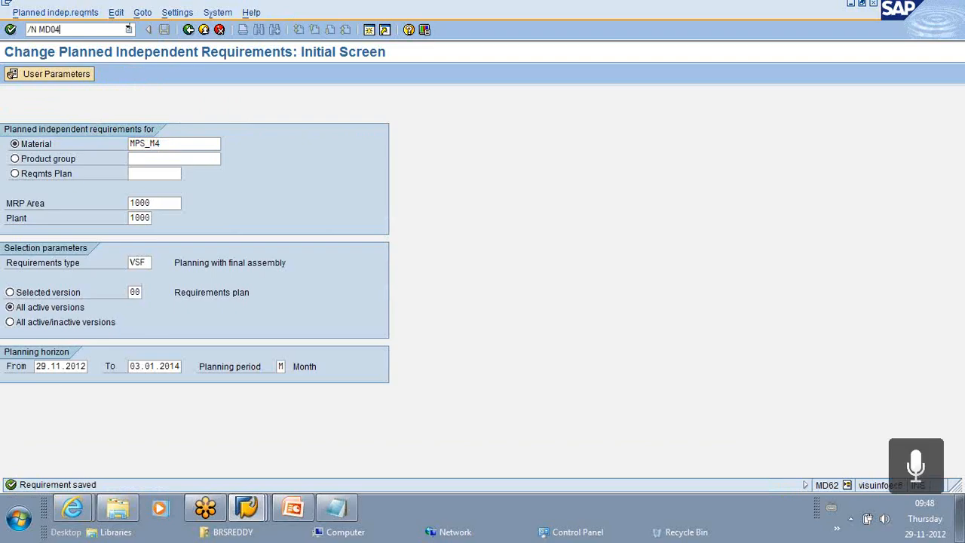
key(Return)
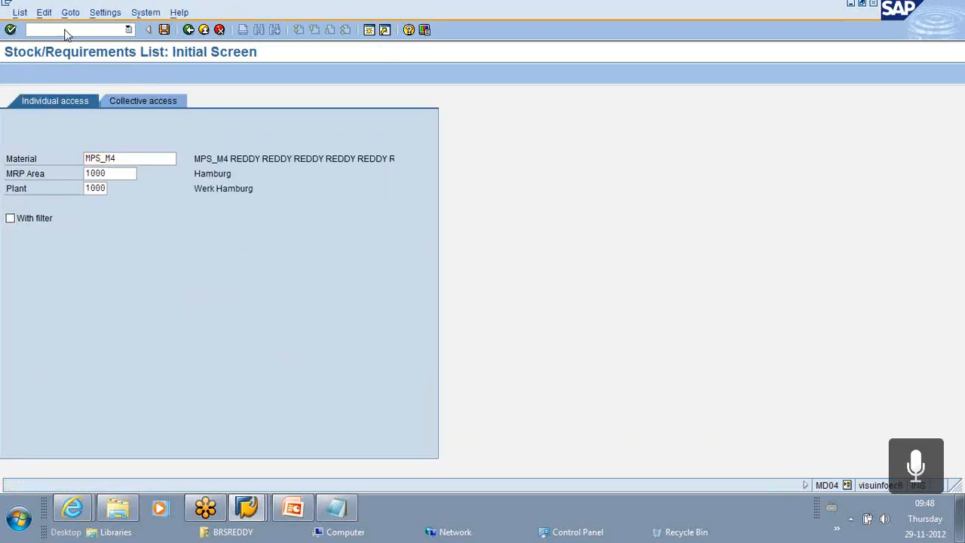
key(Return)
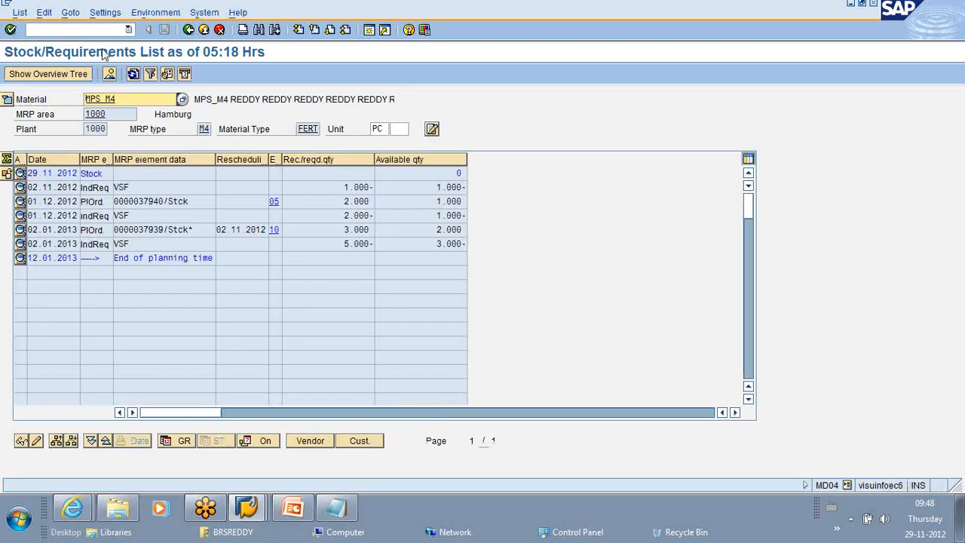
Examine the changed January 2013 requirement of MPS_M4 and the firmed planned order dated 02.01.2013.
click(325, 242)
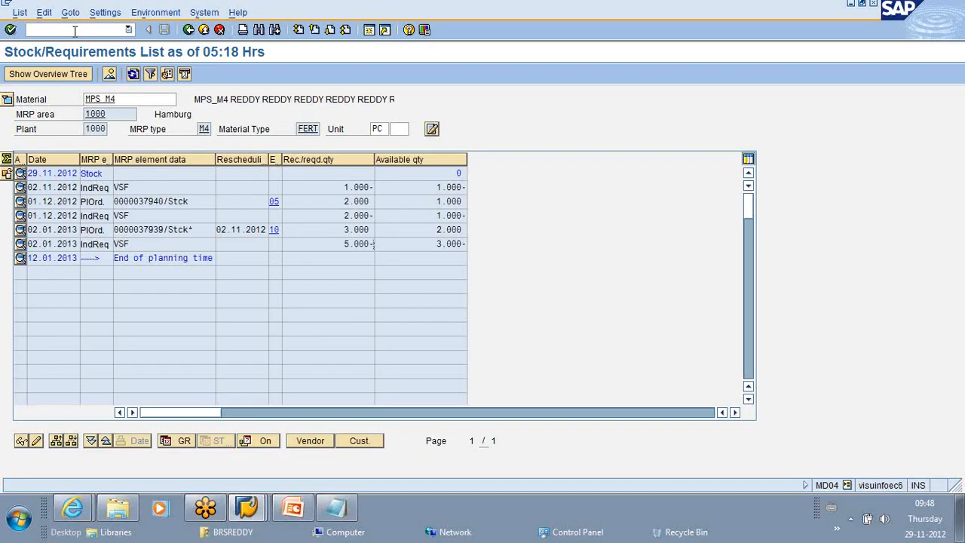
click(202, 229)
drag(203, 229, 89, 225)
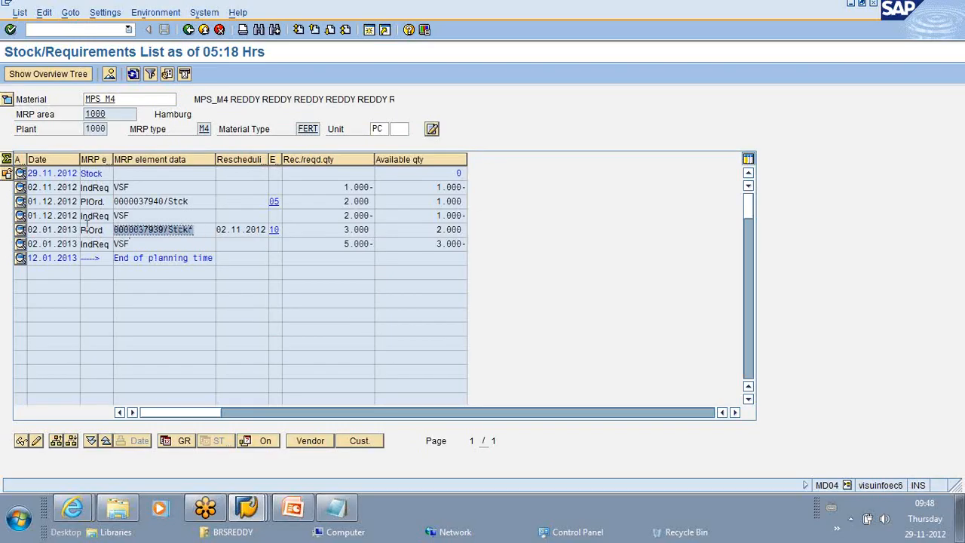
drag(343, 228, 391, 226)
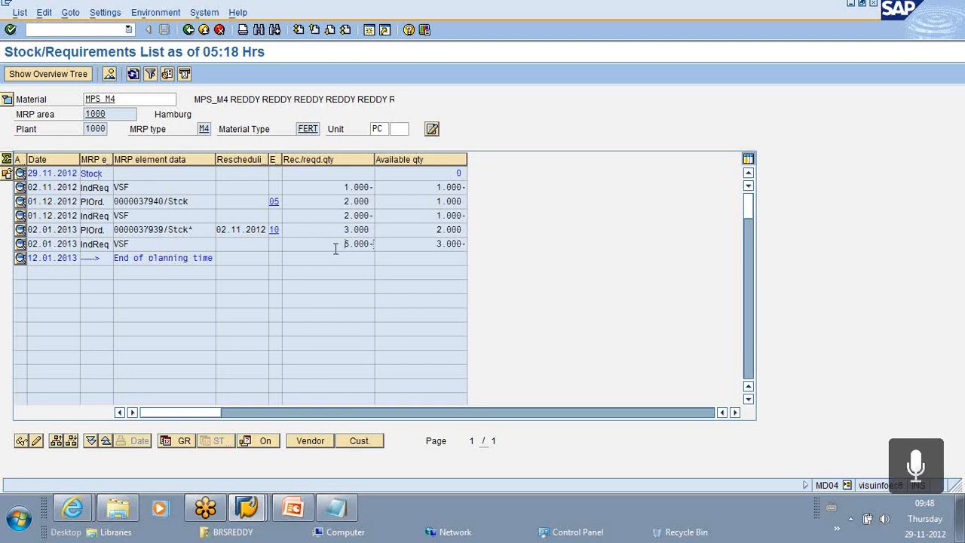
click(375, 245)
Run single-item, multi-level master production scheduling (MD41) for MPS_M4 with the preset parameters.
click(54, 33)
text(/N MD41)
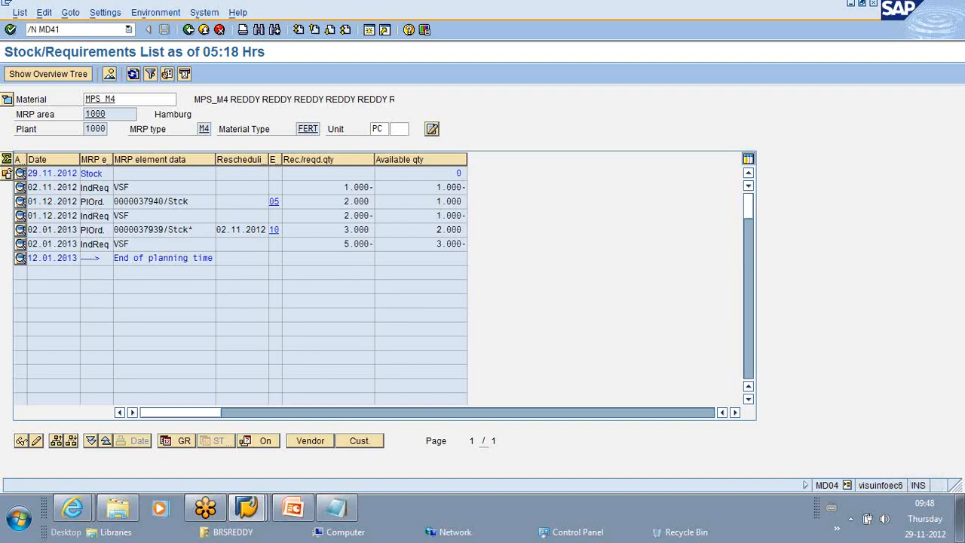
key(Return)
key(Return)
key(Return)
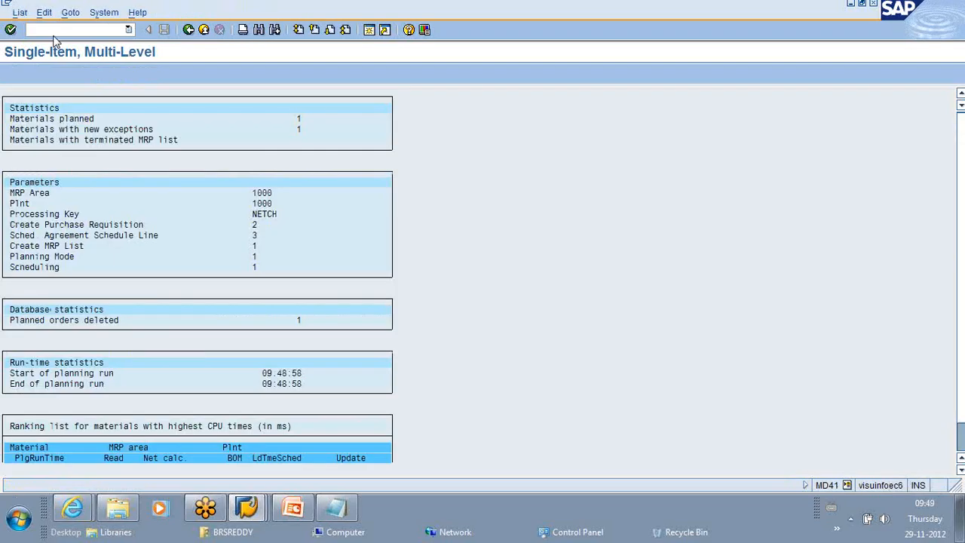
Open the stock/requirements list (MD04) of MPS_M4 and examine the firmed planned order dated 02.01.2013 after the planning run.
click(55, 30)
text(/N MD)
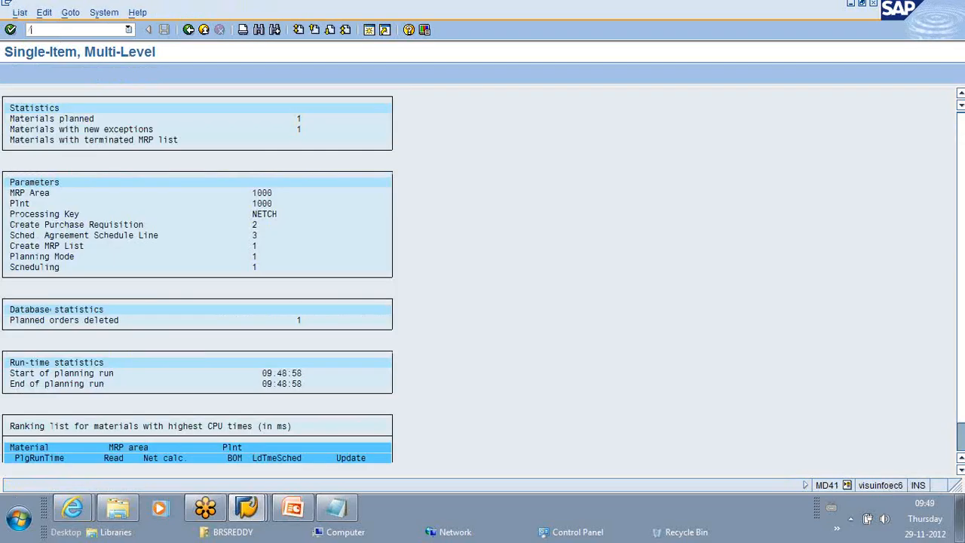
text(04)
key(Return)
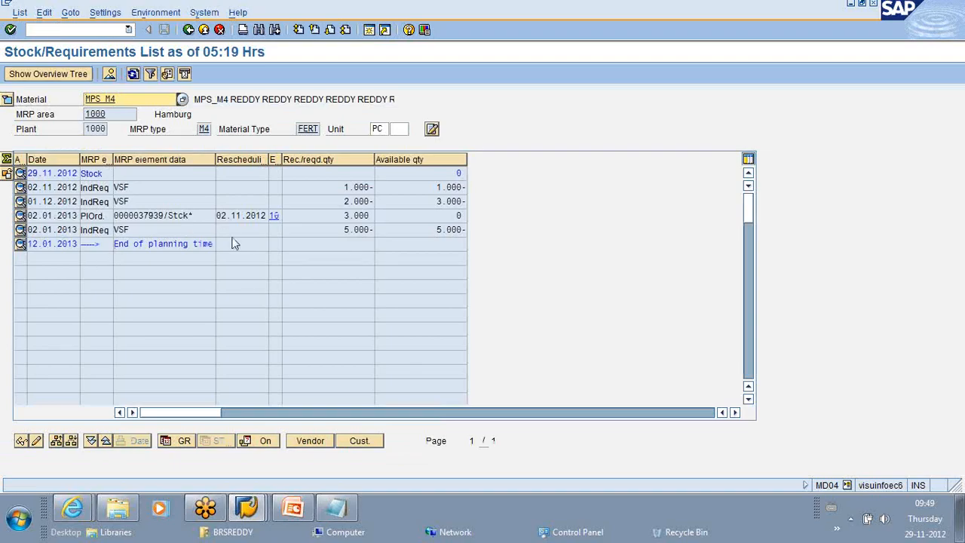
click(339, 215)
click(209, 216)
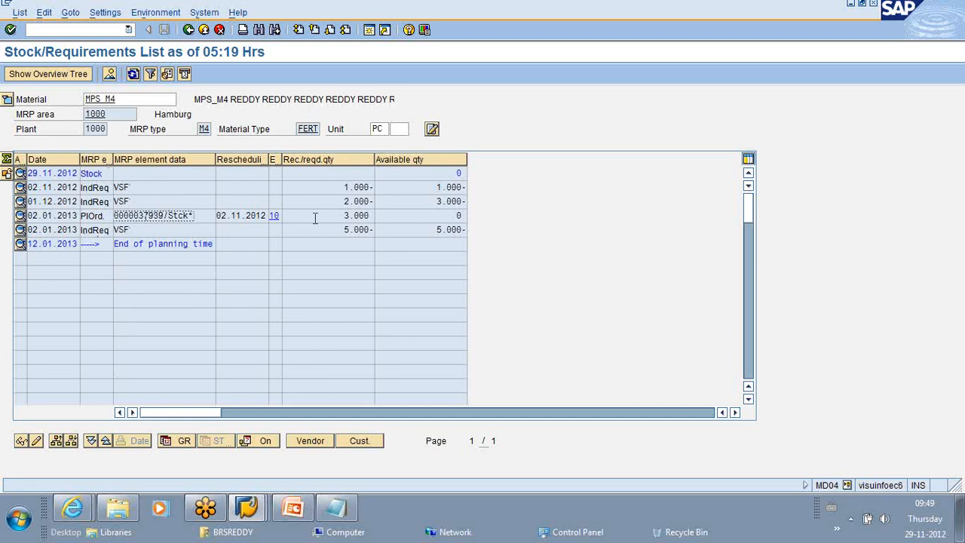
click(358, 215)
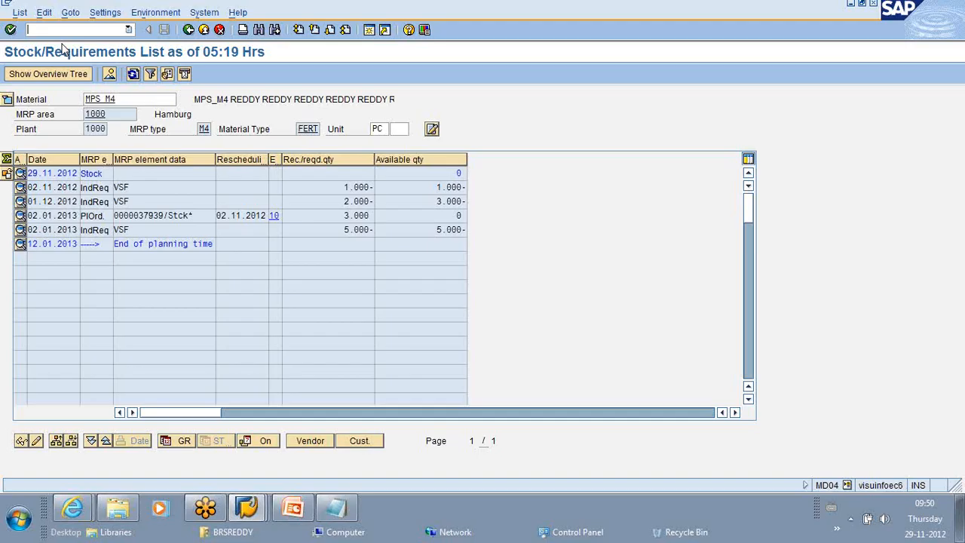
Start creating a material (MM01) named MRP_P1, using MPS_M1 as the material to copy from.
text(/N MM01)
key(Return)
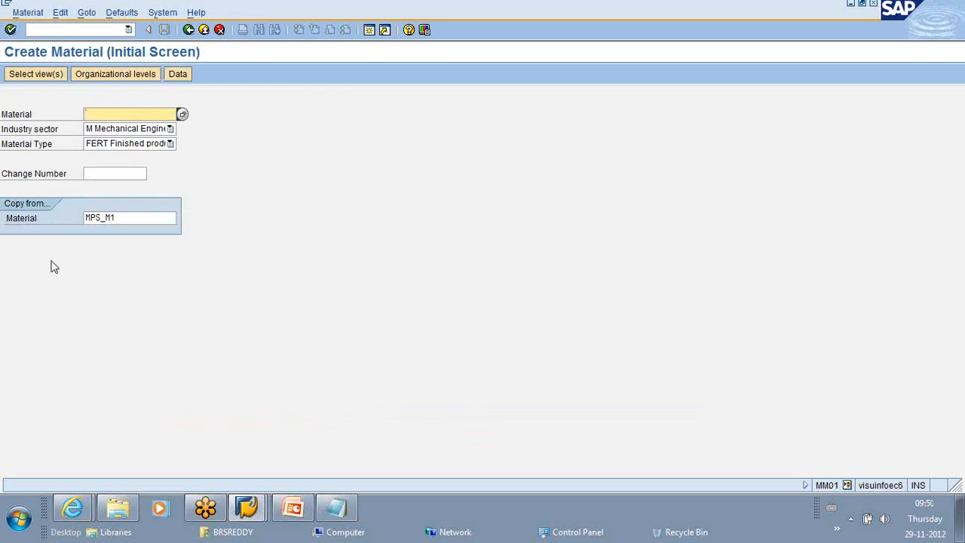
click(125, 217)
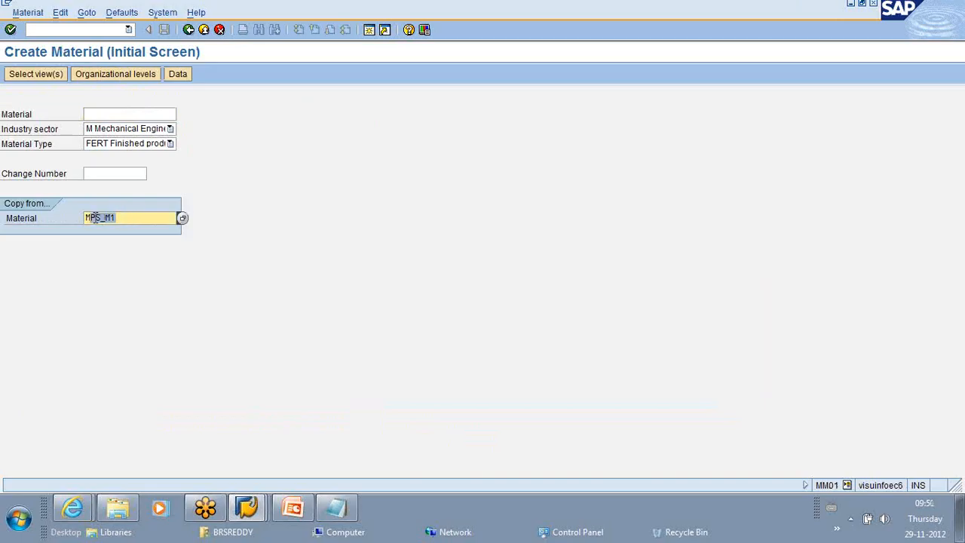
click(94, 113)
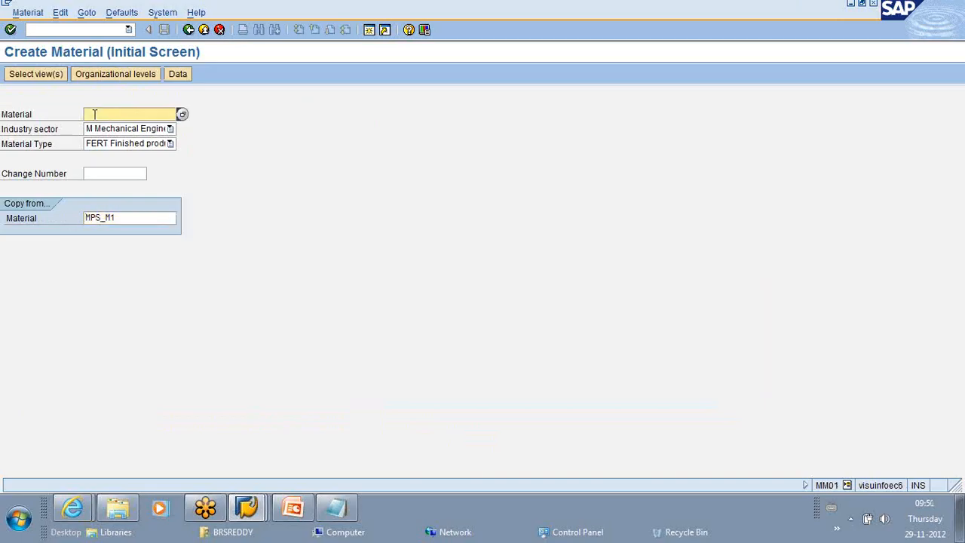
text(MPS_M1)
key(BackSpace)
key(BackSpace)
key(BackSpace)
key(BackSpace)
key(BackSpace)
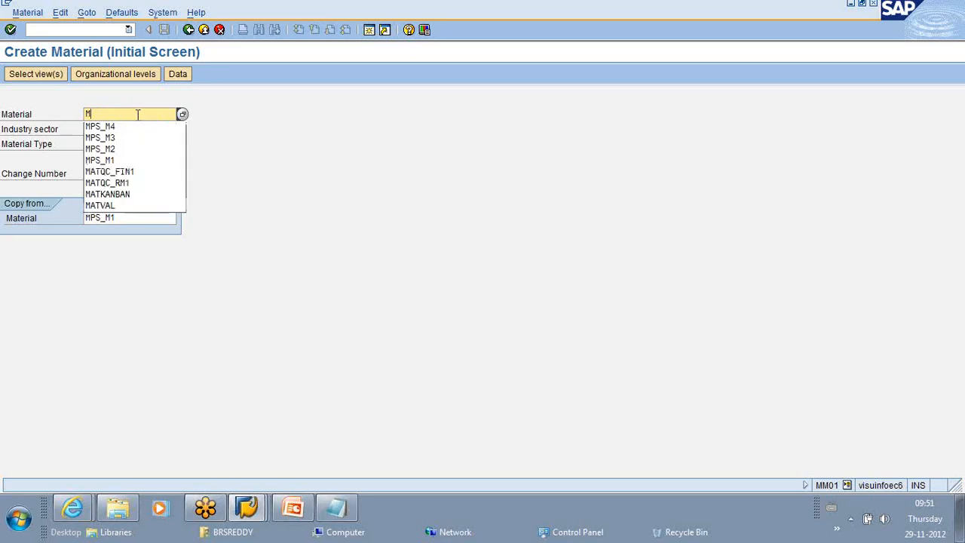
text(RP_P1)
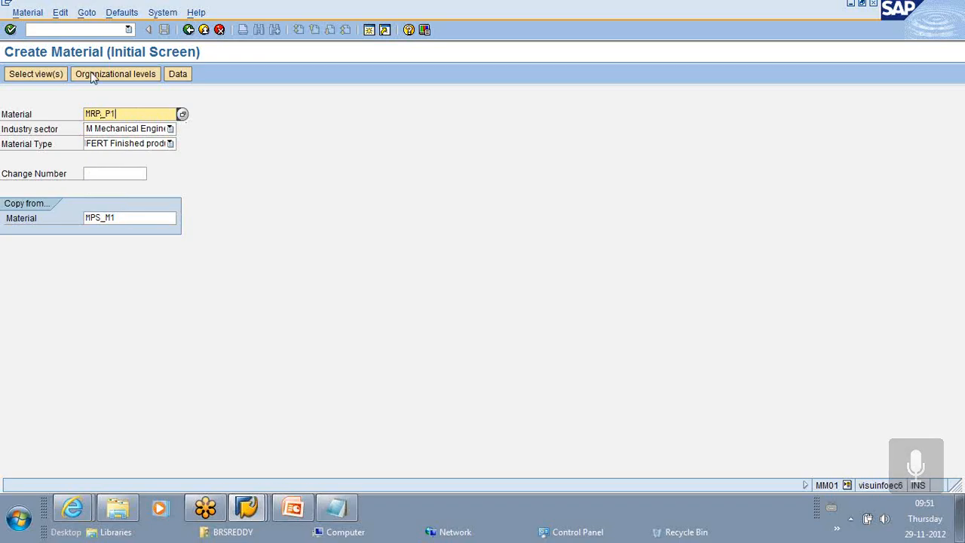
Accept the preselected views and organizational levels for material MRP_P1.
click(23, 74)
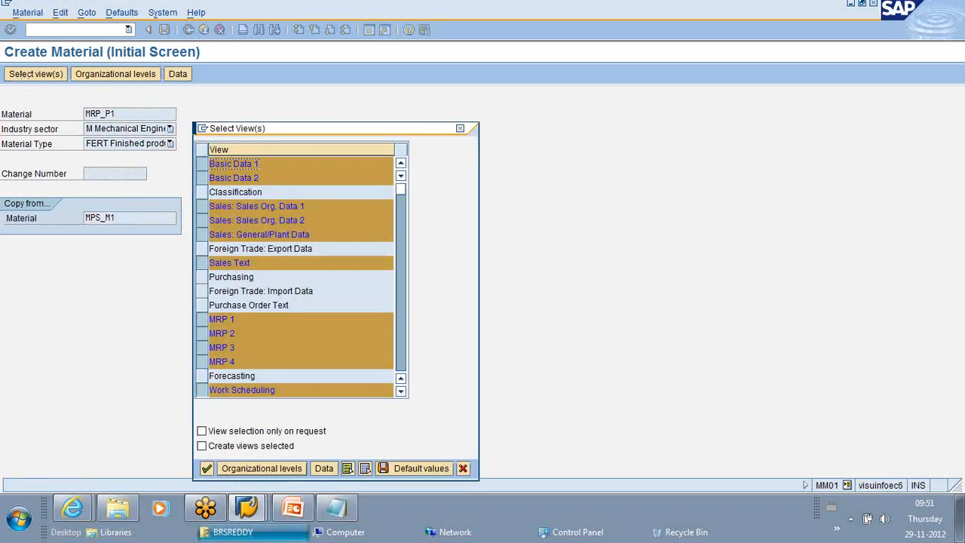
click(205, 470)
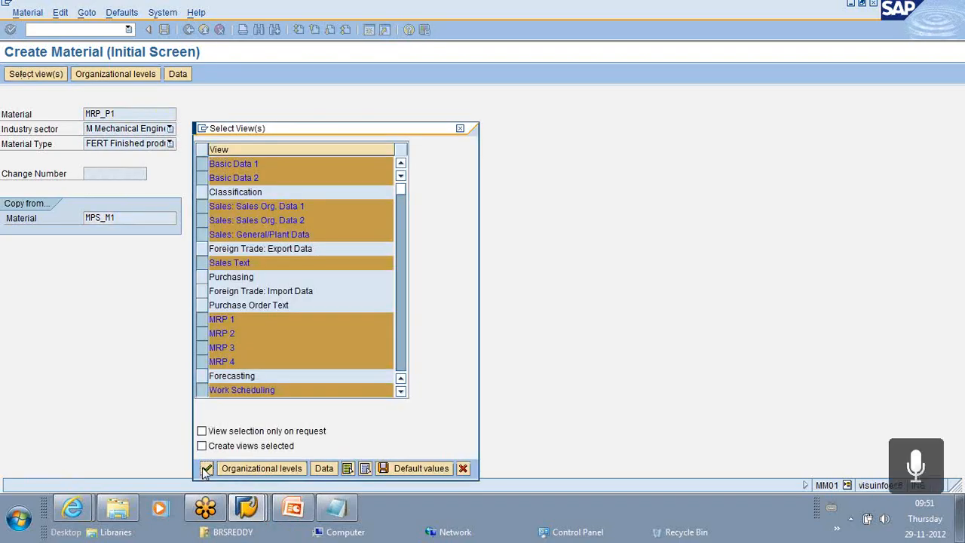
click(127, 291)
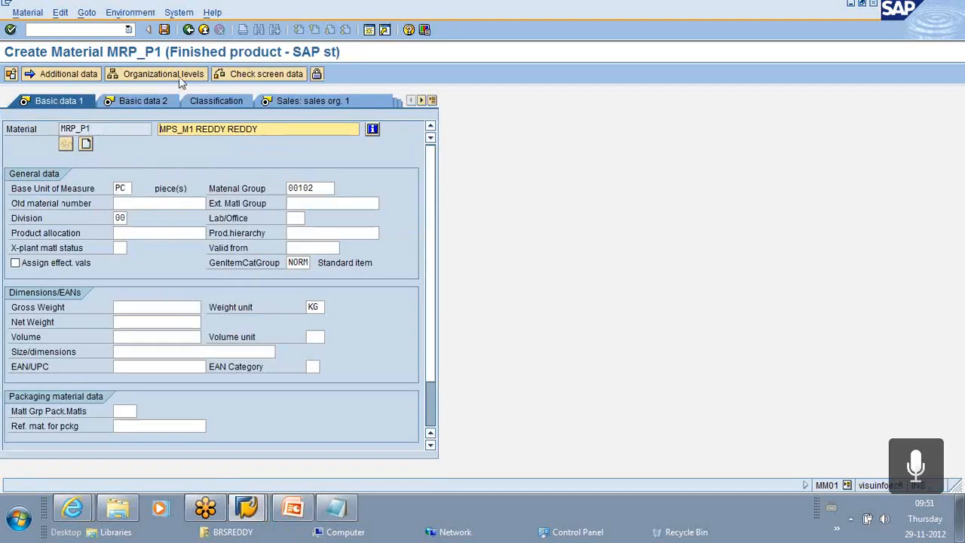
Replace the copied material description in Basic data 1 with MRP_P1.
key(BackSpace)
key(BackSpace)
key(BackSpace)
key(BackSpace)
key(BackSpace)
key(BackSpace)
key(BackSpace)
key(BackSpace)
key(BackSpace)
key(BackSpace)
key(BackSpace)
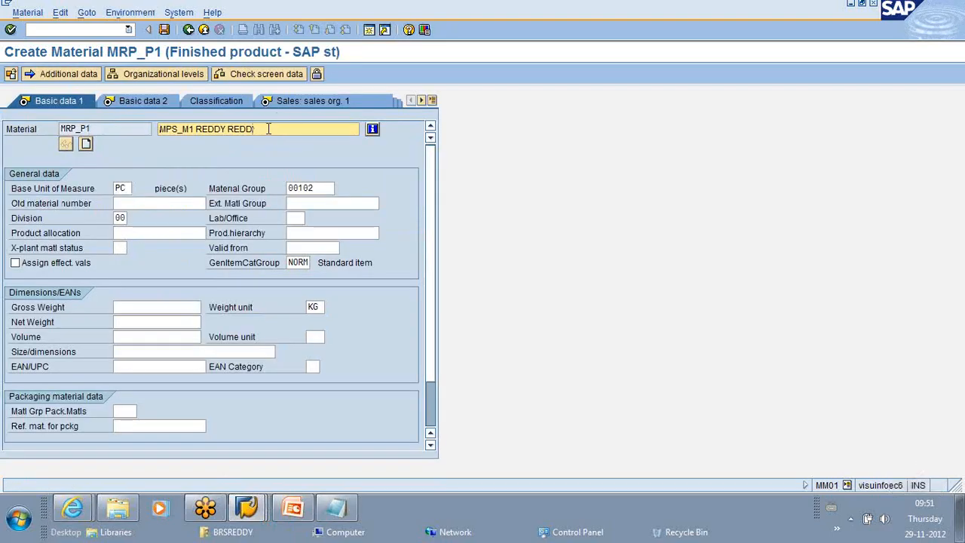
key(BackSpace)
key(BackSpace)
key(BackSpace)
key(BackSpace)
key(BackSpace)
key(BackSpace)
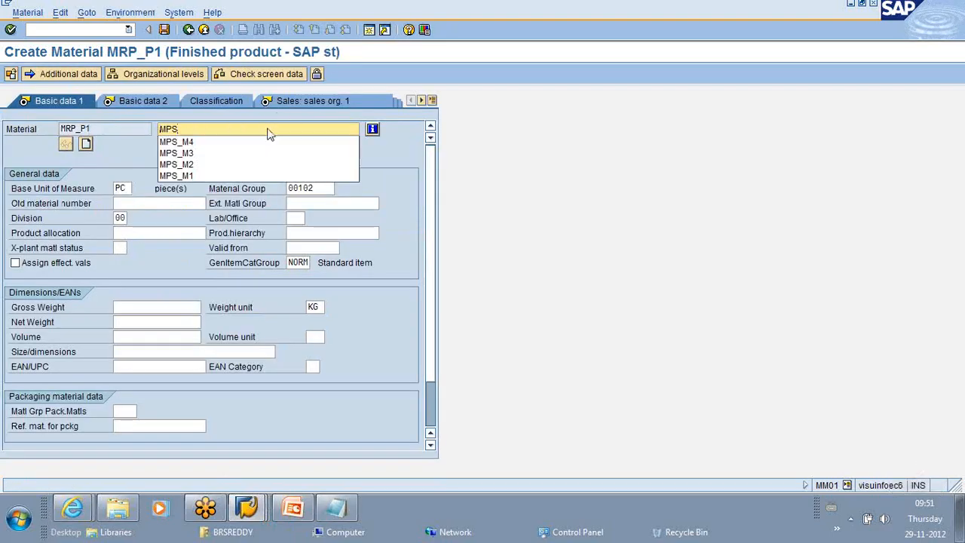
drag(103, 129, 58, 129)
key(ctrl+c)
click(170, 129)
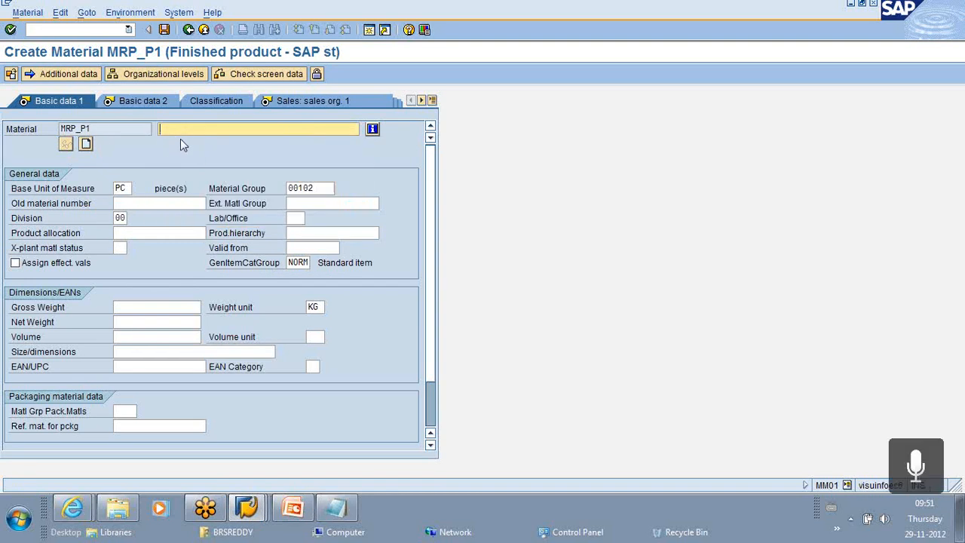
key(ctrl+v)
Replace the German (DE) description in the material's additional data with MRP_P1 and return to the main data.
click(82, 74)
click(111, 189)
key(BackSpace)
key(BackSpace)
key(BackSpace)
key(BackSpace)
key(BackSpace)
key(BackSpace)
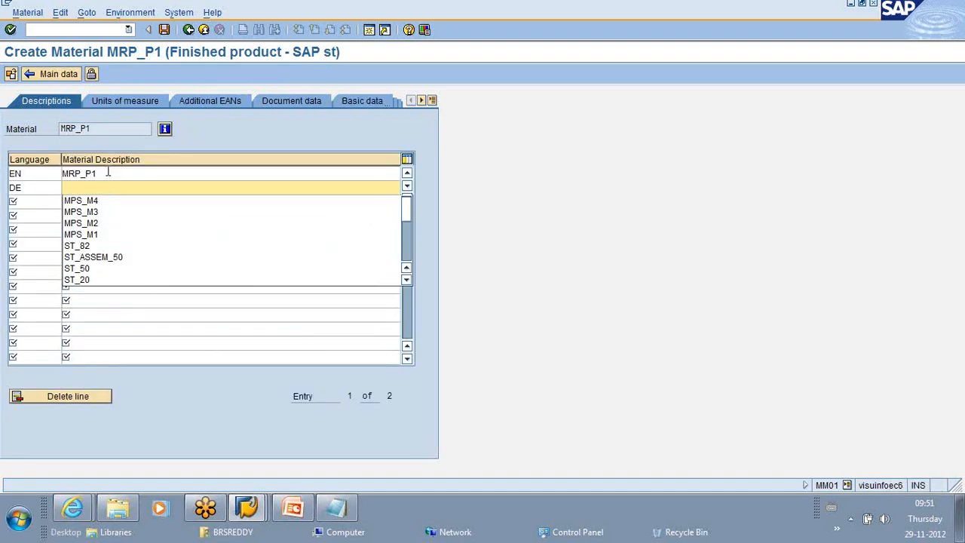
drag(108, 173, 53, 173)
key(ctrl+c)
click(88, 189)
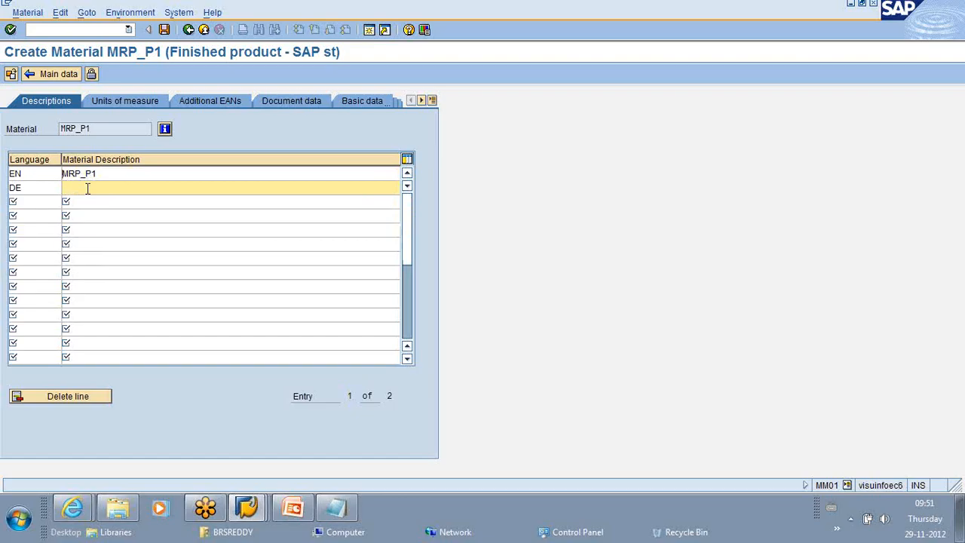
key(ctrl+v)
click(47, 73)
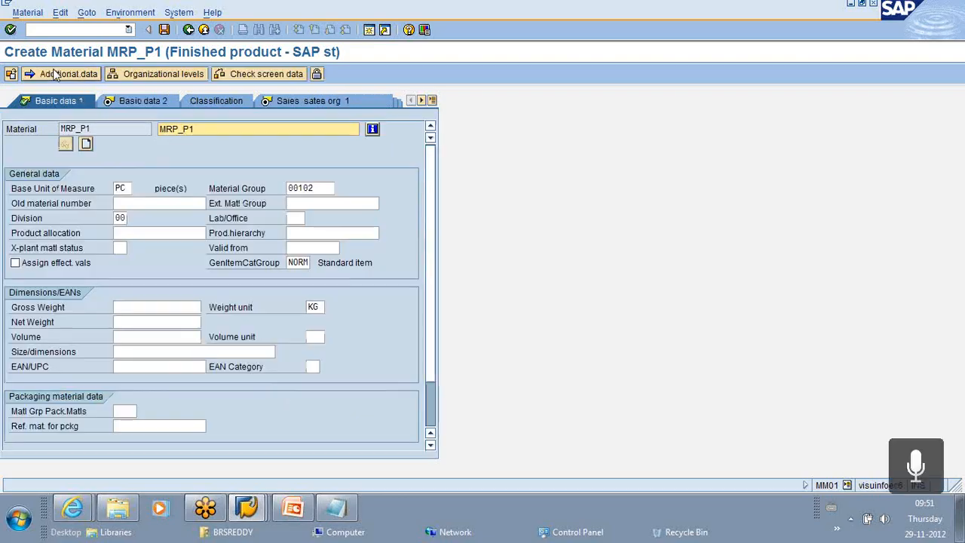
Accept the Basic data 2 and sales views unchanged and replace the English sales text with MRP_P1.
click(127, 102)
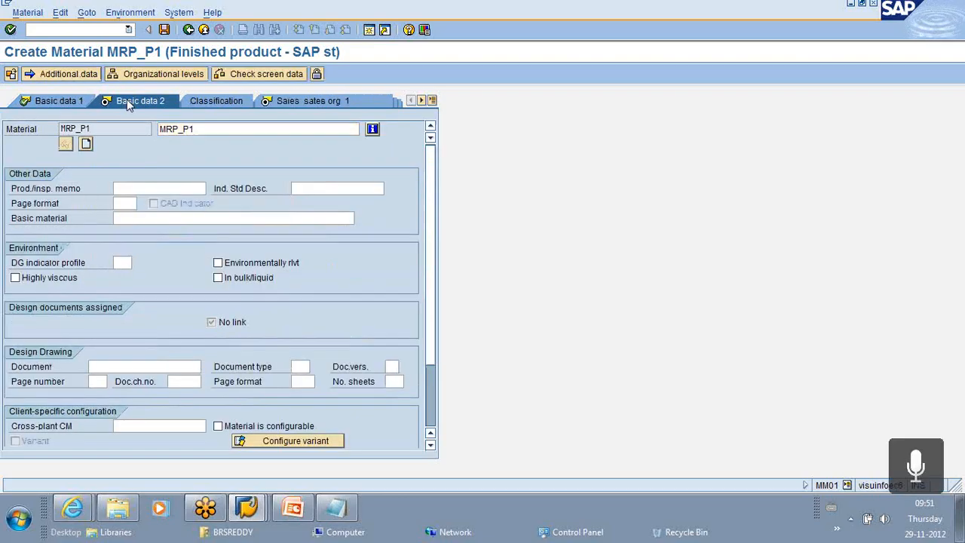
key(Return)
key(Return)
key(Return)
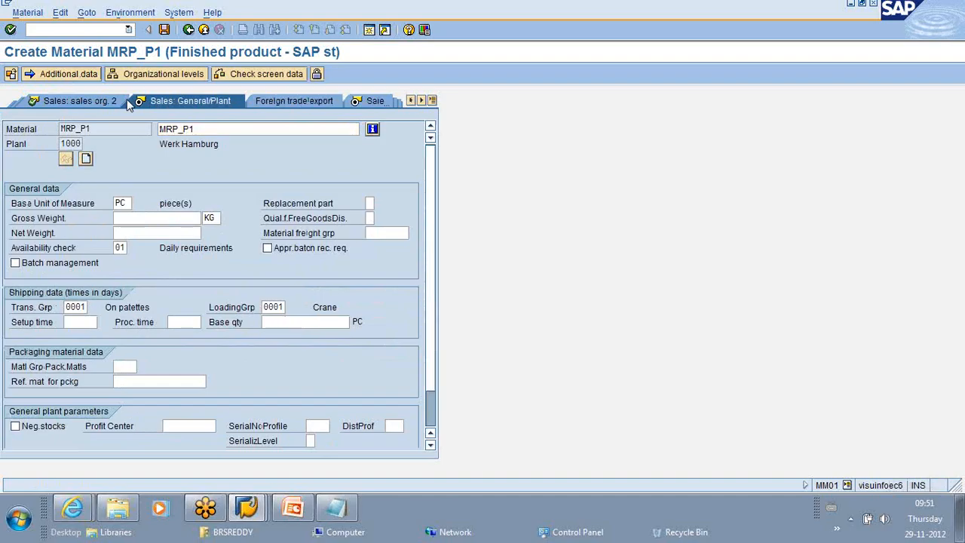
key(Return)
click(194, 263)
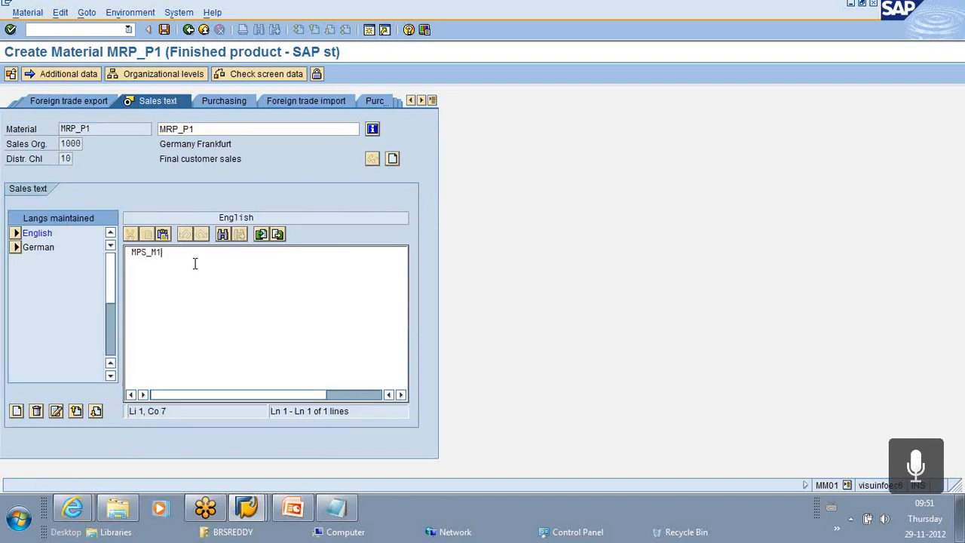
key(BackSpace)
key(BackSpace)
key(BackSpace)
key(BackSpace)
key(BackSpace)
key(BackSpace)
key(ctrl+v)
Replace the German sales text with MRP_P1 and confirm the entry.
double_click(32, 248)
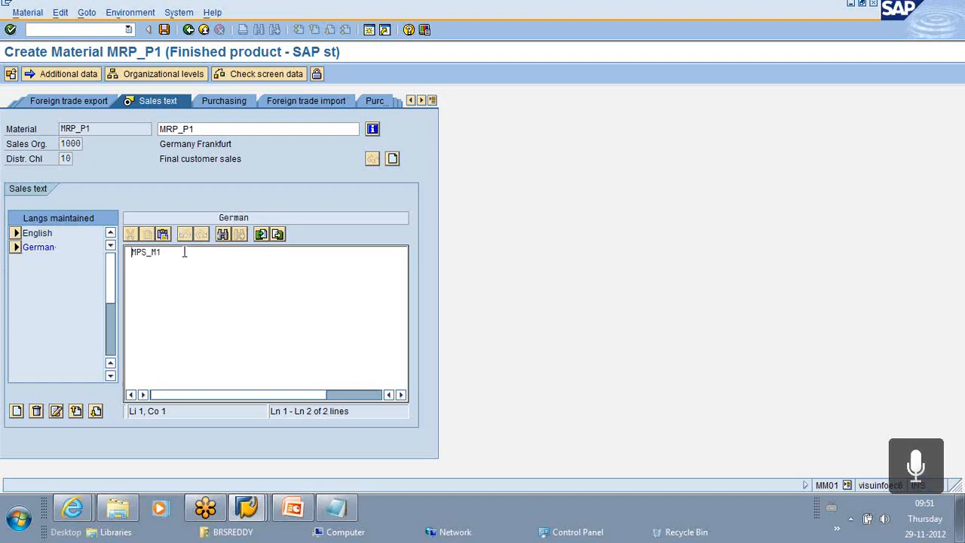
click(182, 254)
key(BackSpace)
key(BackSpace)
key(BackSpace)
key(BackSpace)
key(BackSpace)
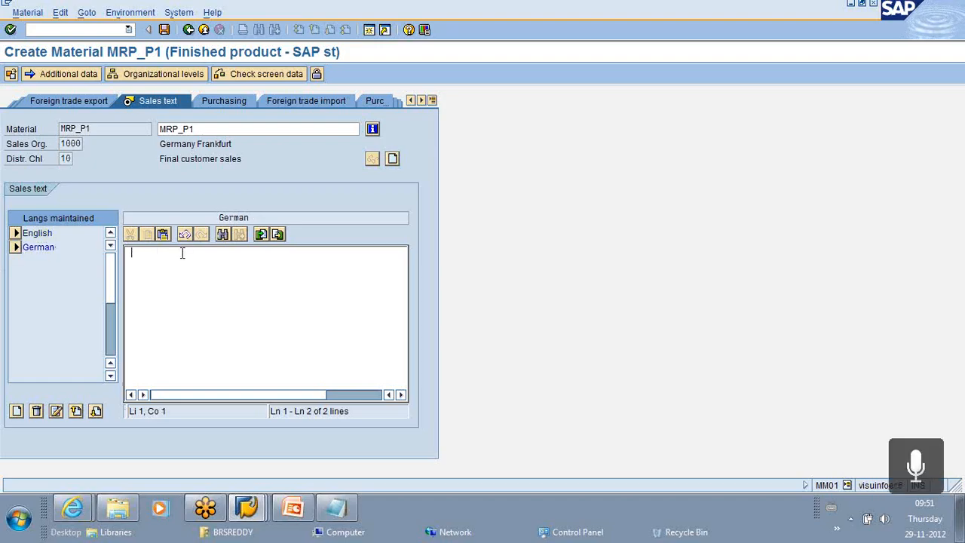
key(ctrl+v)
click(10, 31)
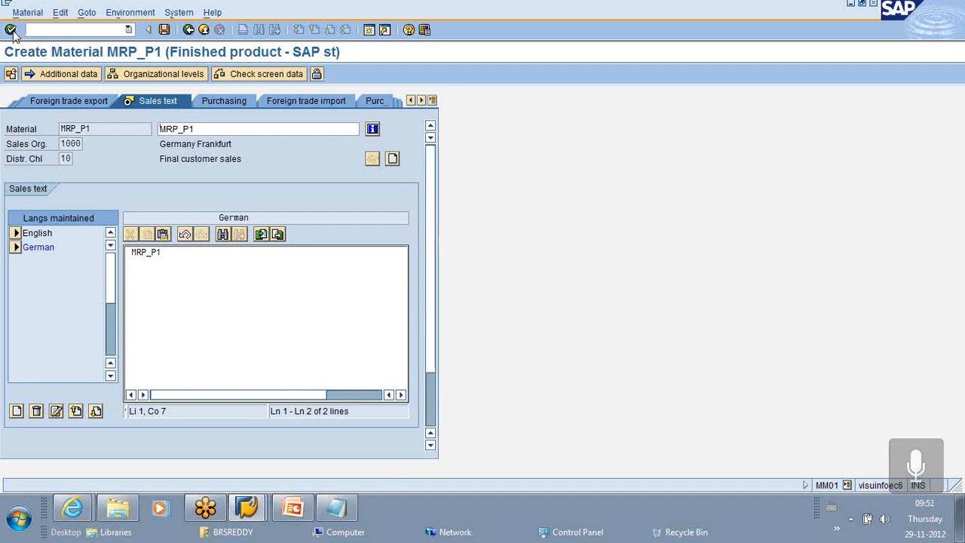
Set the MRP type of MRP_P1 to P1 (MRP, fixing type -1-) in the MRP 1 view and confirm it.
click(124, 278)
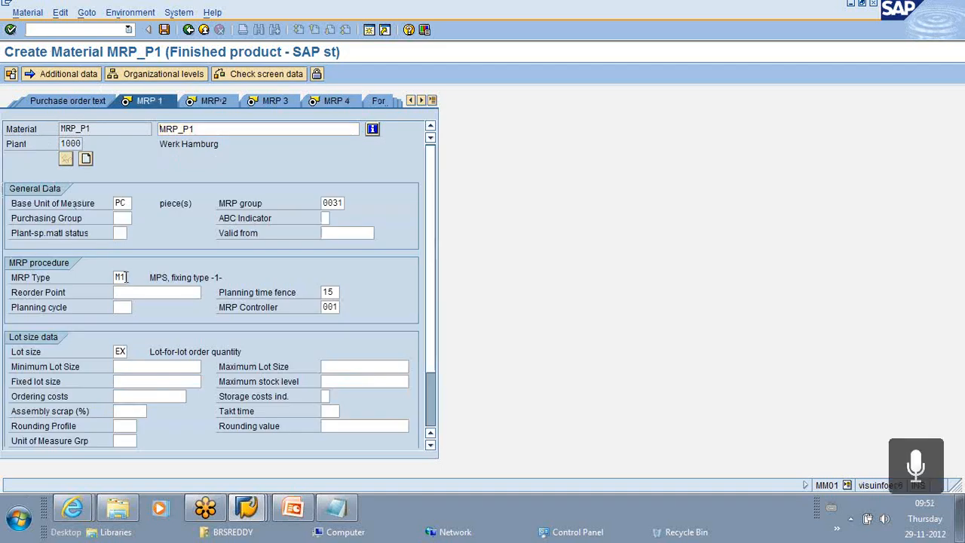
click(133, 279)
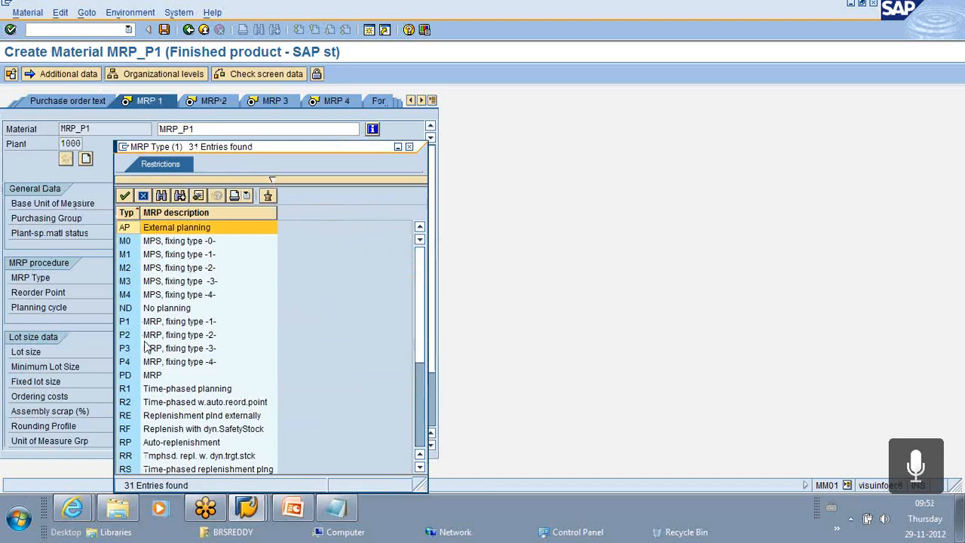
click(160, 323)
double_click(162, 322)
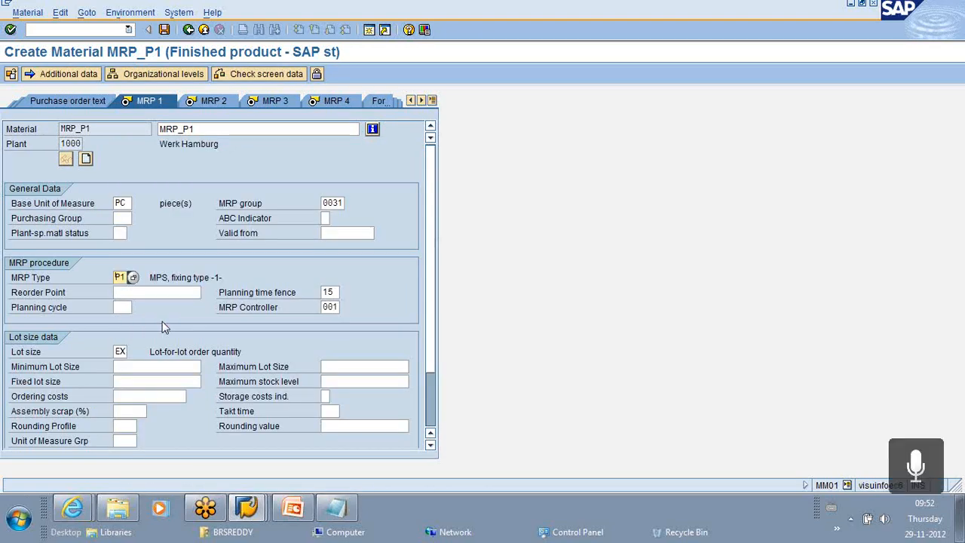
key(Return)
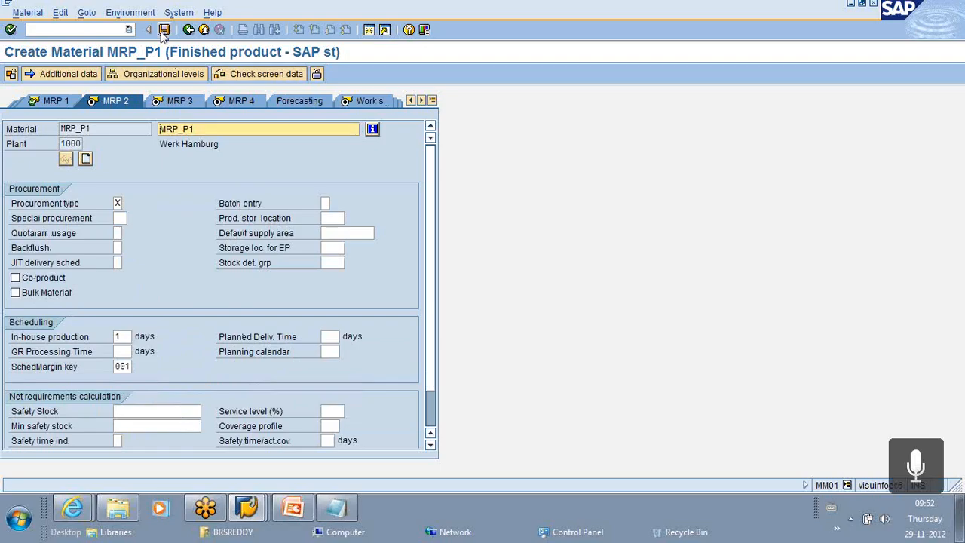
Accept the remaining views from MRP 2 to Costing 2 unchanged and save the new material MRP_P1.
key(Return)
key(Return)
key(Return)
key(Return)
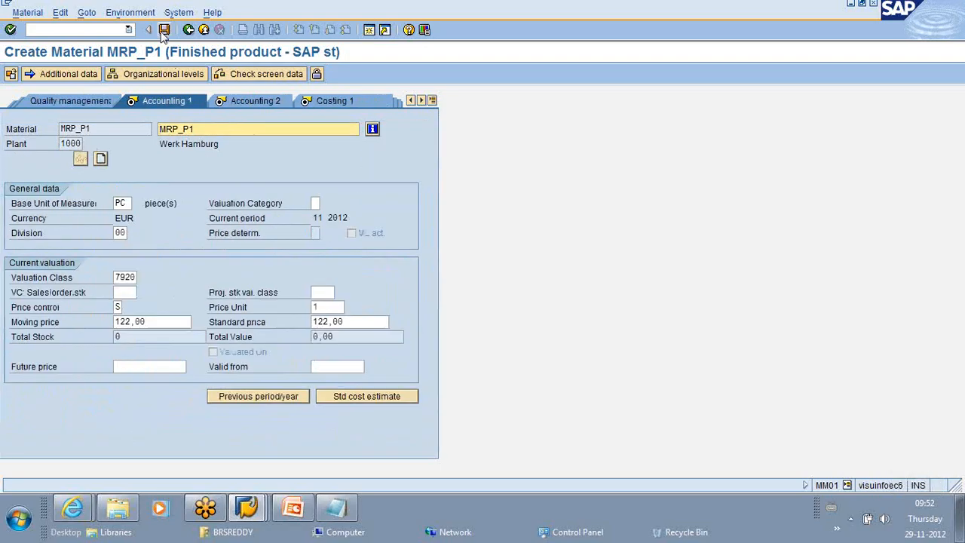
key(Return)
key(Return)
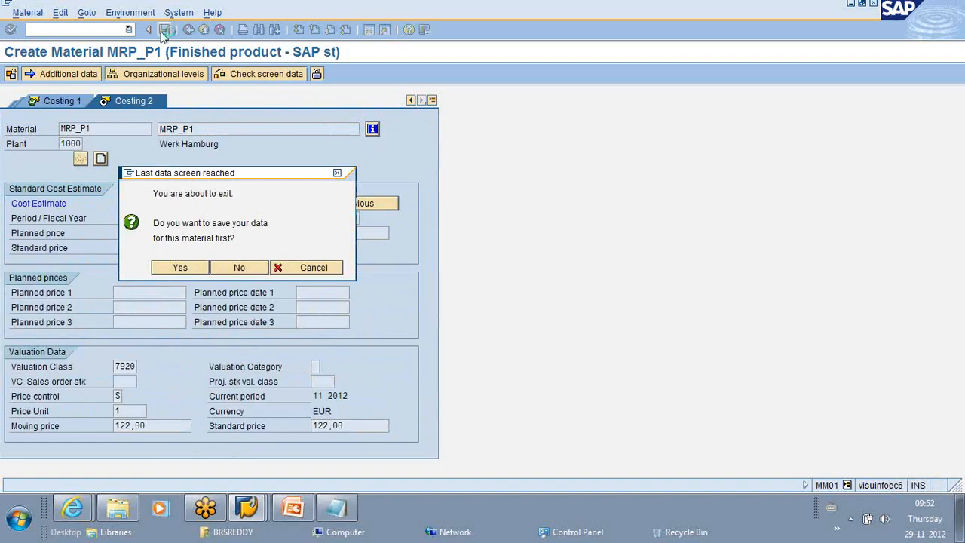
key(Return)
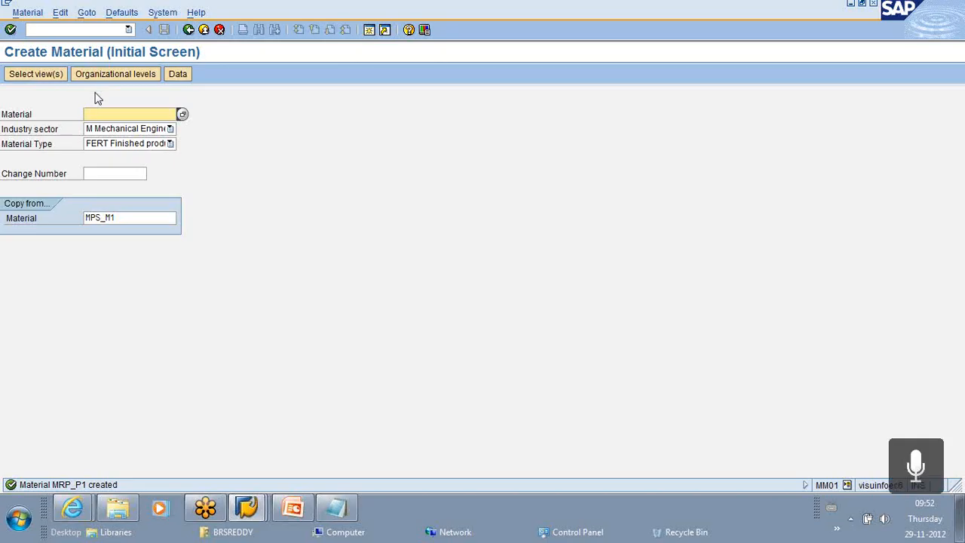
Start MD61, save the user parameters with plant 1000 and requirements type VSF, and open the planning table for MRP_P1.
click(58, 30)
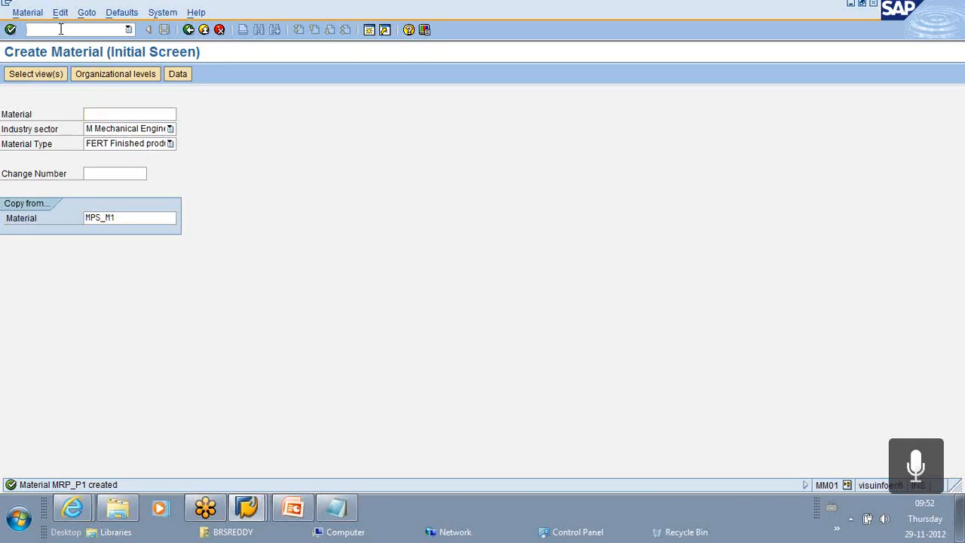
text(/N MD61)
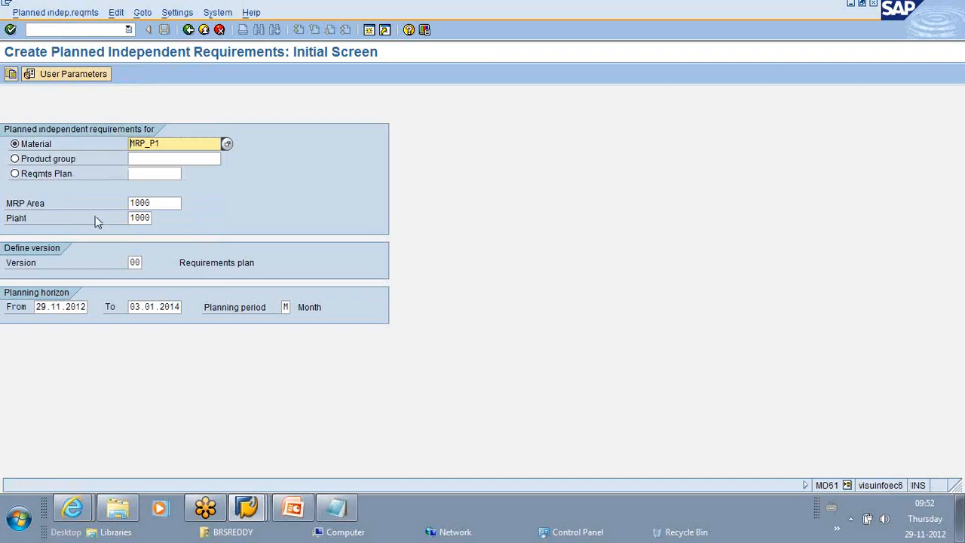
click(71, 74)
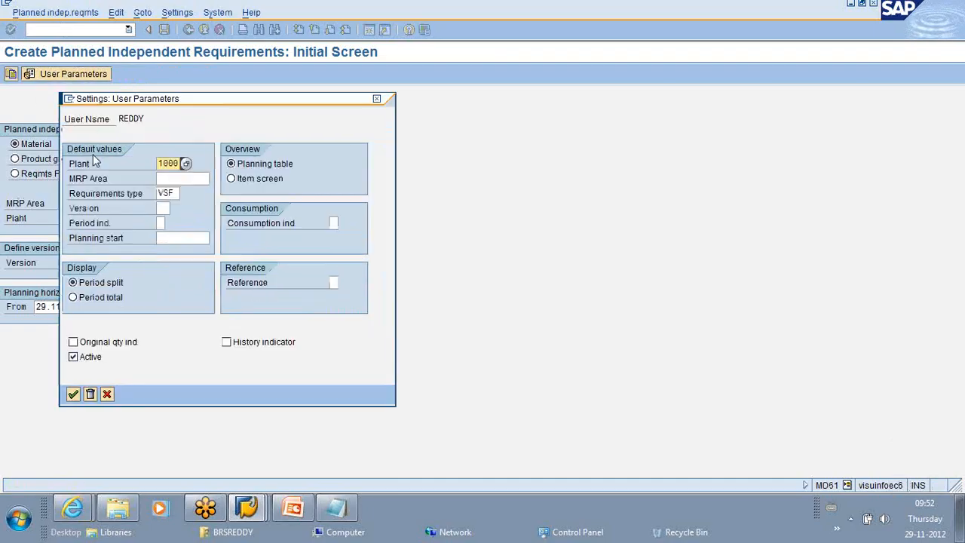
click(74, 395)
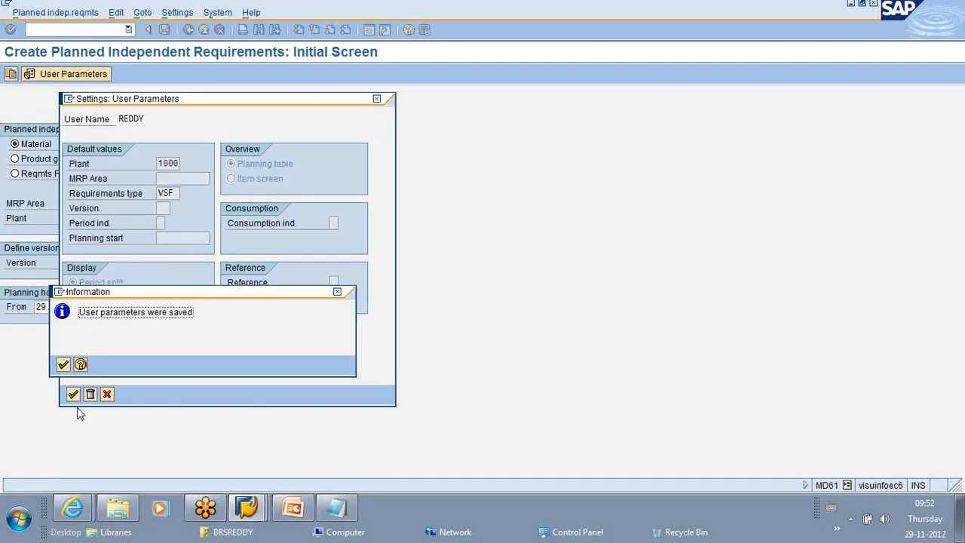
click(63, 364)
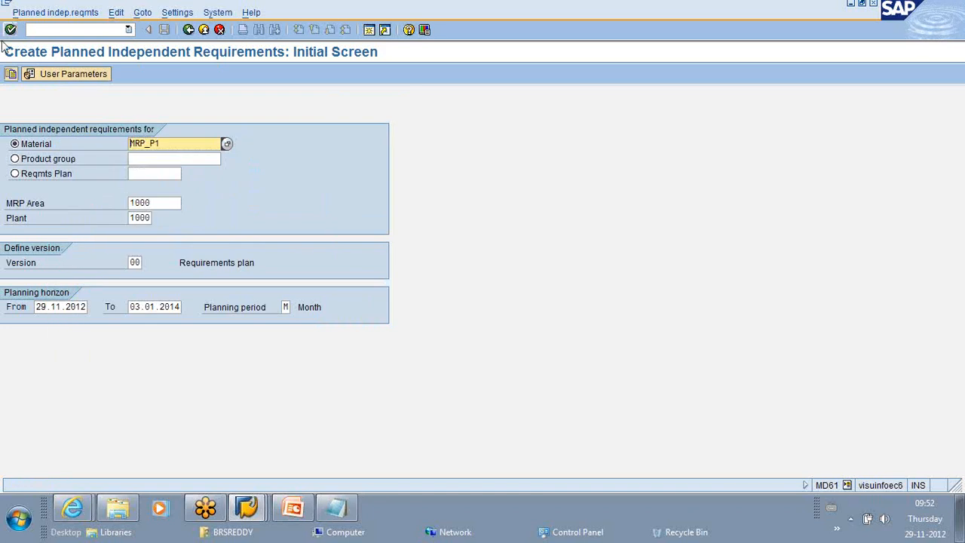
click(10, 29)
Enter planned independent requirements of 1000 for 11.2012, 2000 for 12.2012 and 3000 for 01.2013, and save them despite the warning.
click(165, 174)
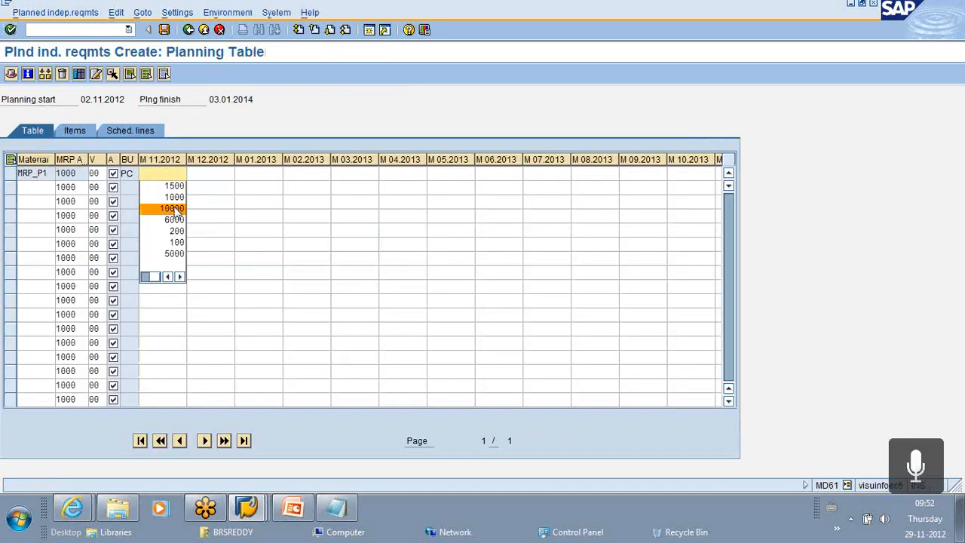
click(175, 198)
click(204, 173)
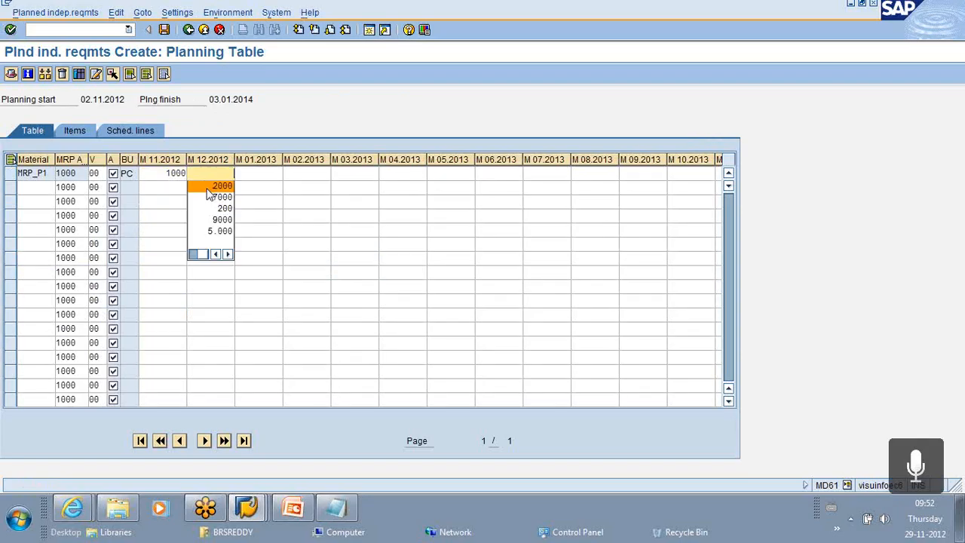
click(212, 186)
click(241, 174)
click(244, 191)
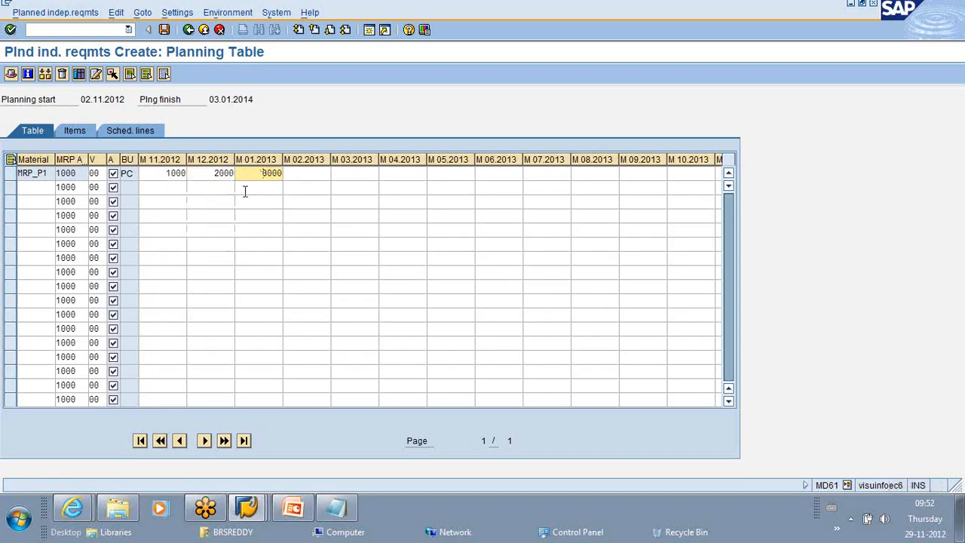
click(164, 30)
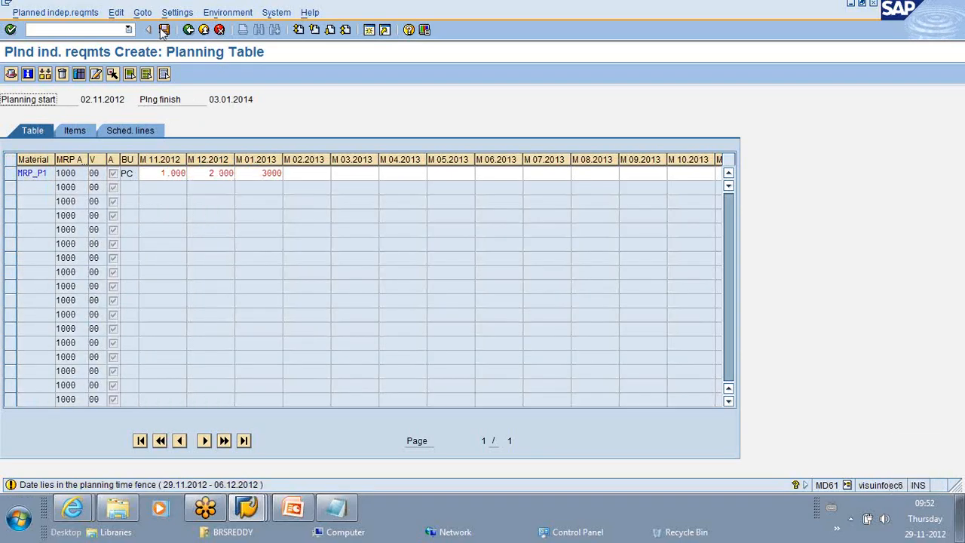
key(Return)
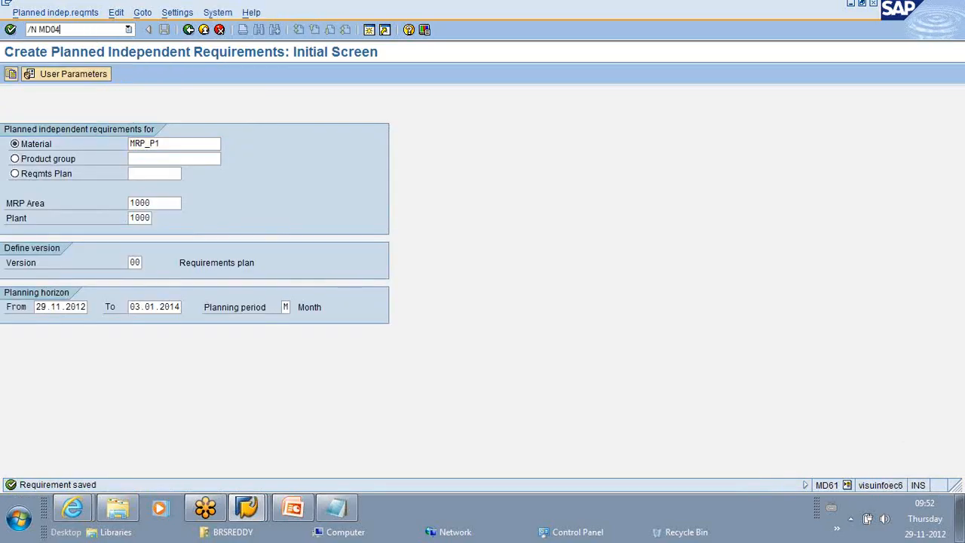
Display the stock/requirements list (MD04) of MRP_P1 in plant 1000 to check the new requirements.
key(Return)
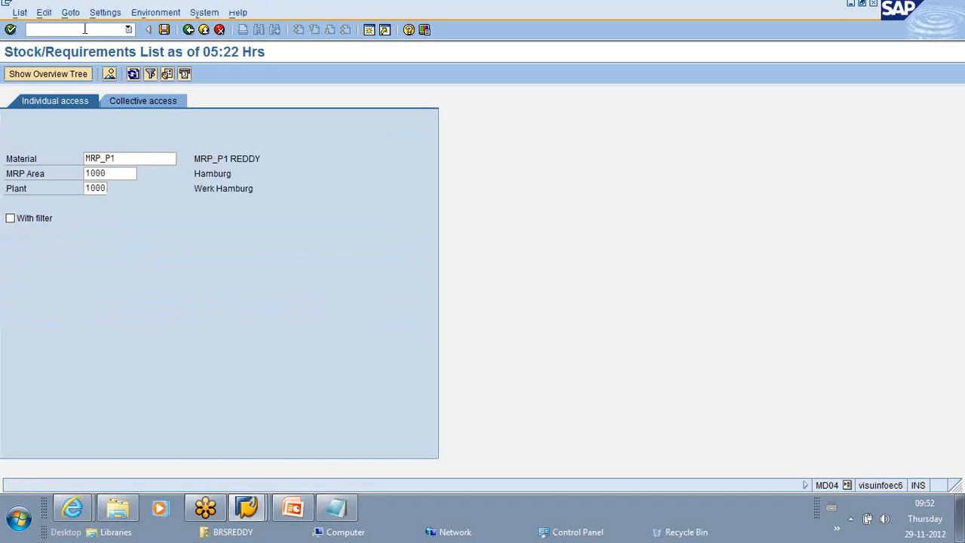
key(Return)
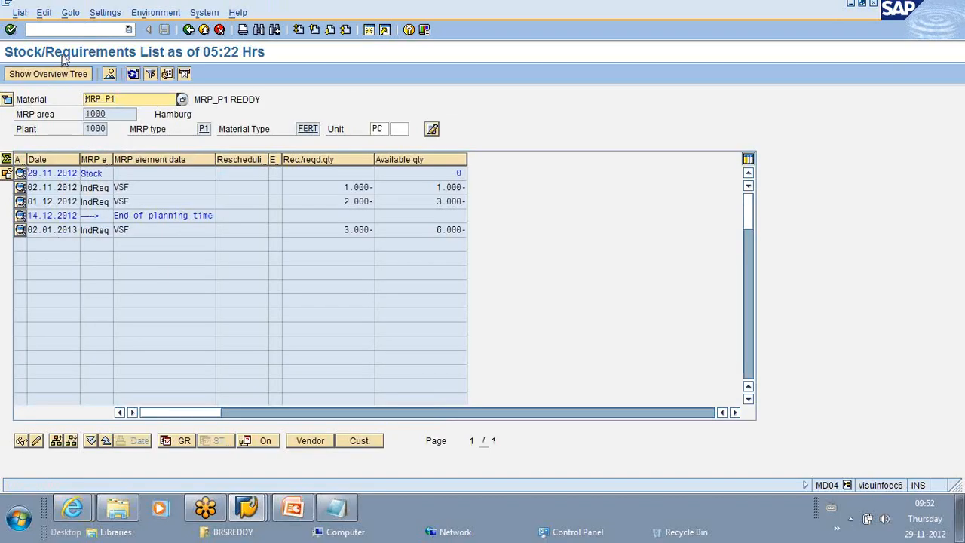
Open MRP_P1 for change (MM02) with only the MRP 1 view, for plant 1000 and storage location 0005.
click(52, 31)
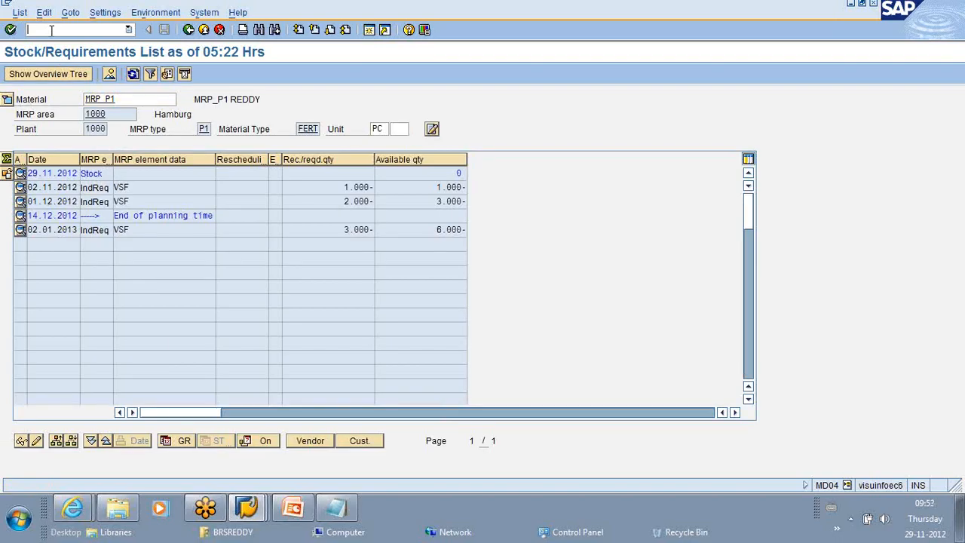
text(/N MM02)
key(Return)
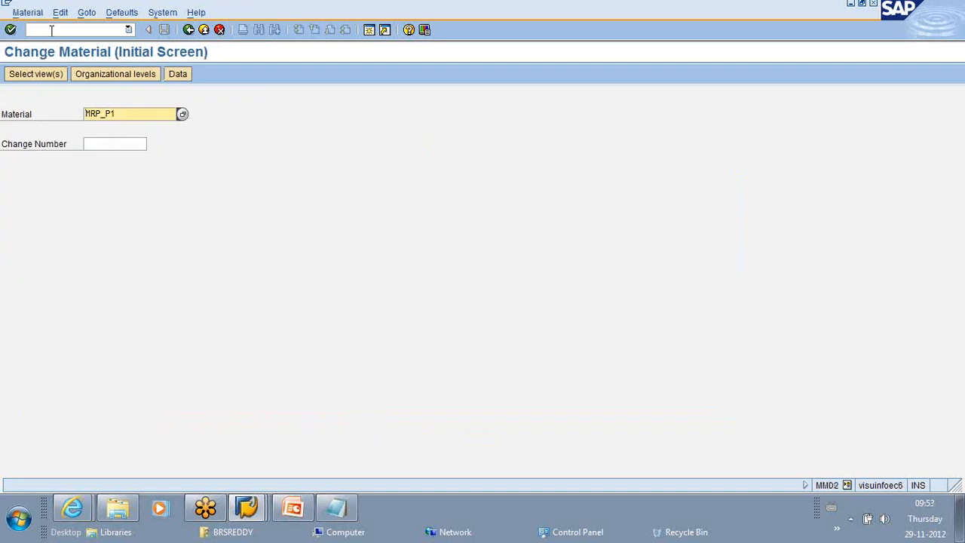
click(52, 33)
key(Return)
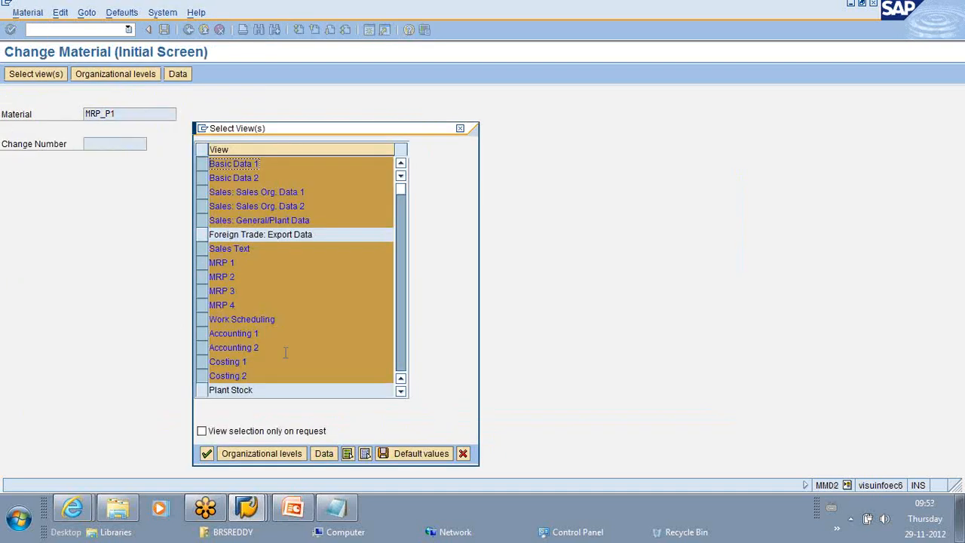
click(364, 453)
click(201, 264)
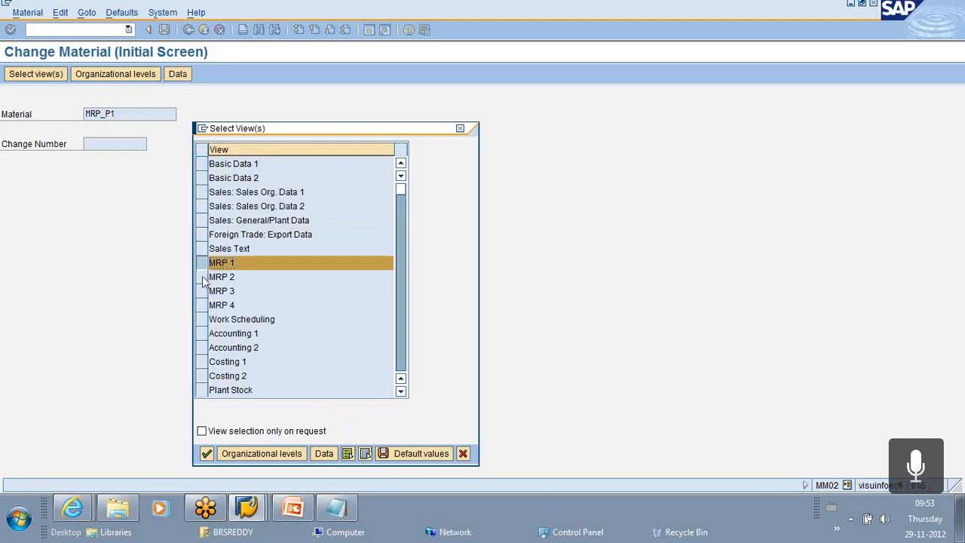
click(206, 453)
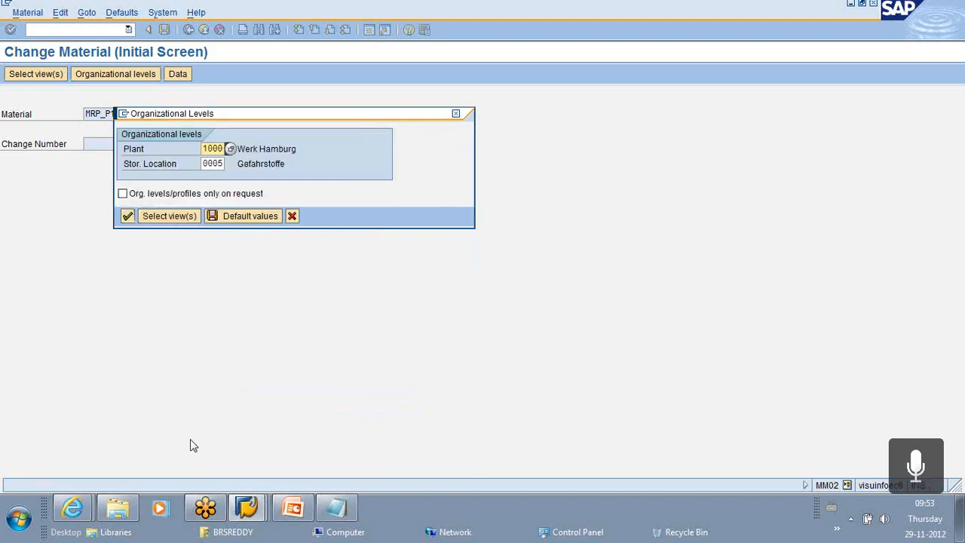
click(128, 216)
Set the planning time fence of MRP_P1 to 2 and save the material.
click(333, 292)
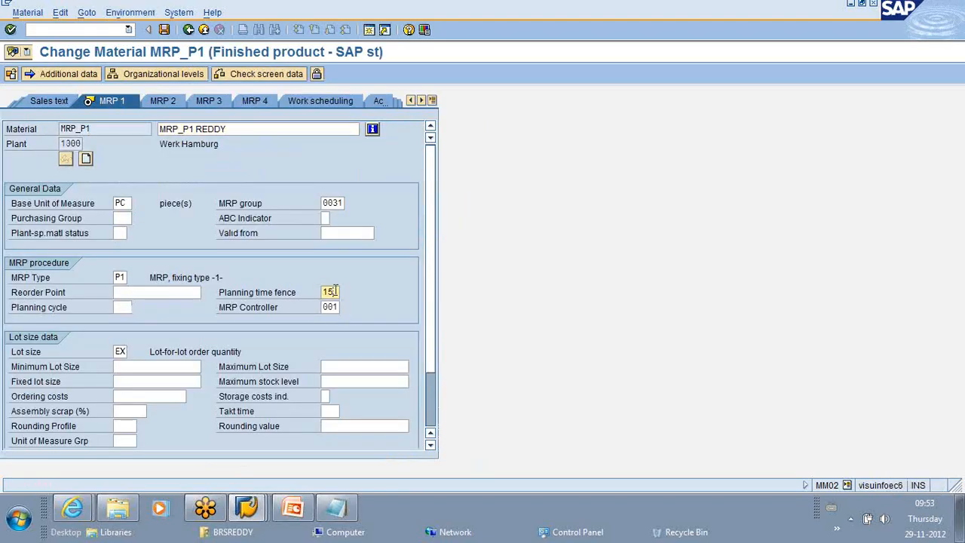
key(BackSpace)
key(BackSpace)
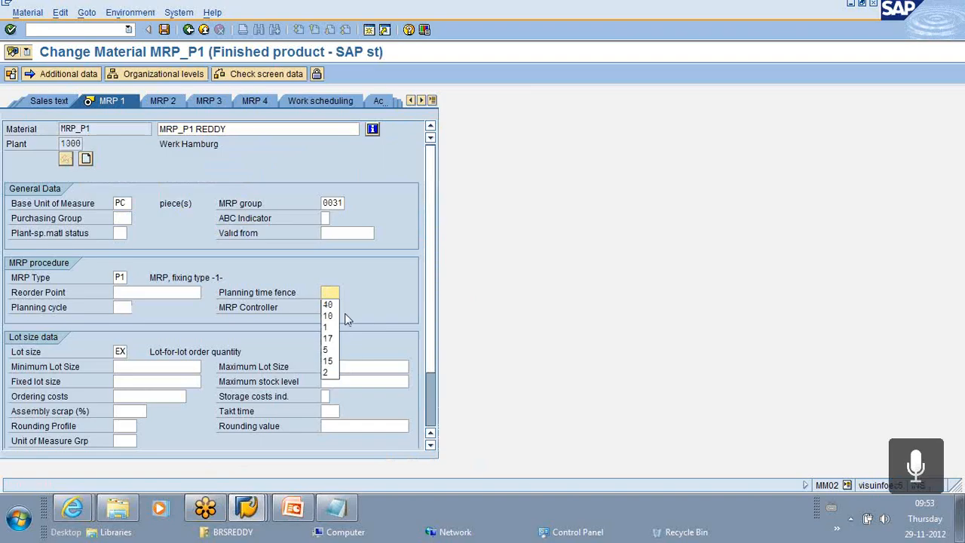
text(2)
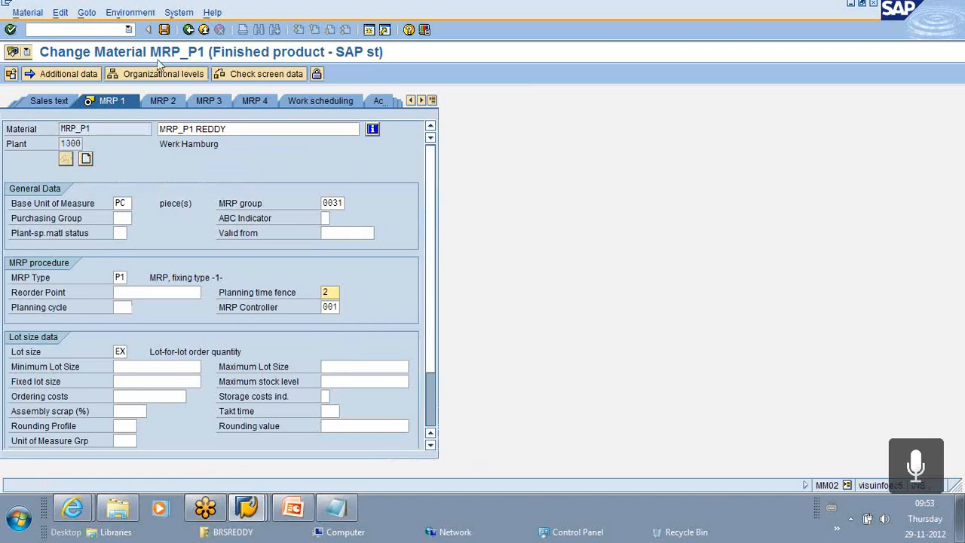
click(163, 30)
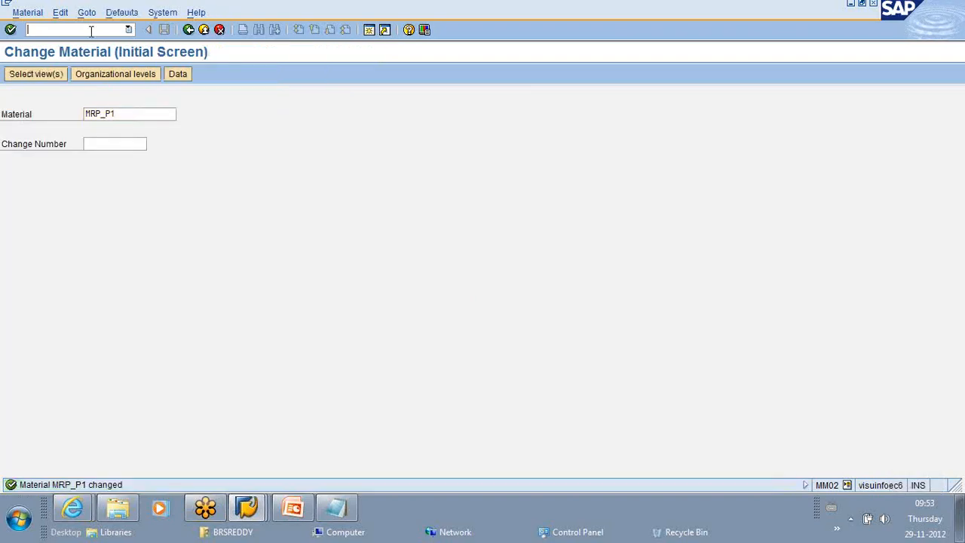
Display the stock/requirements list (MD04) of MRP_P1 again to check where the planning time fence ends.
text(/N MD)
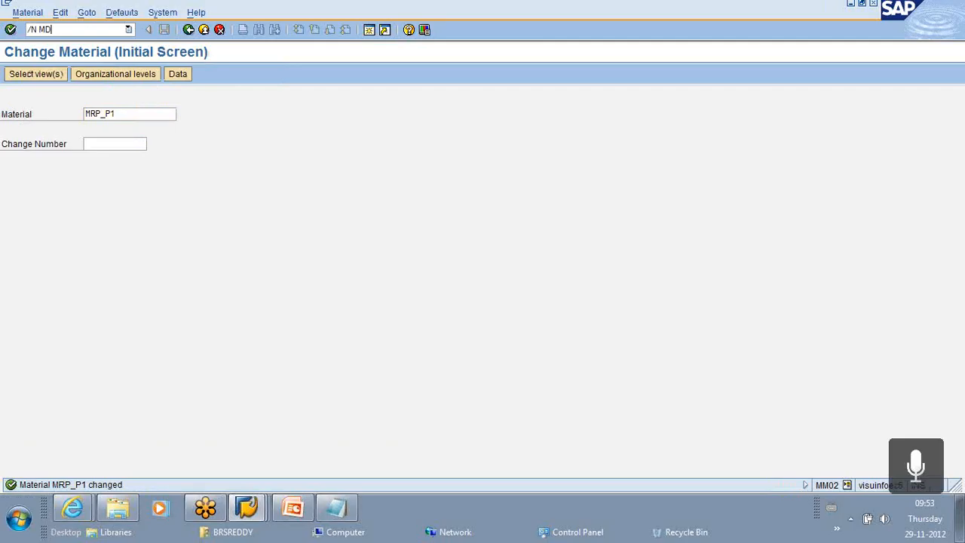
text(04)
key(Return)
key(Return)
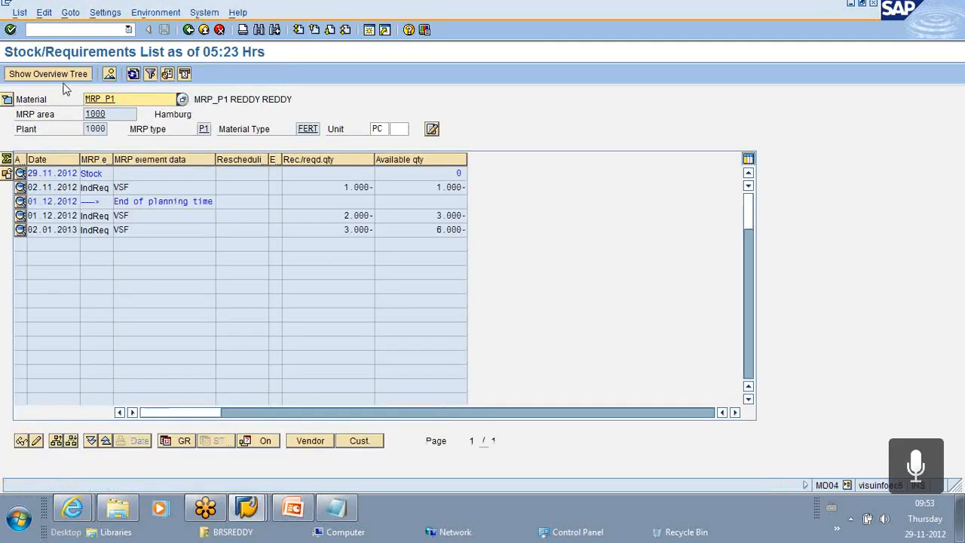
Run single-item, multi-level planning (MD02) for MRP_P1 in plant 1000 with processing key NETCH and planning mode 1.
click(38, 30)
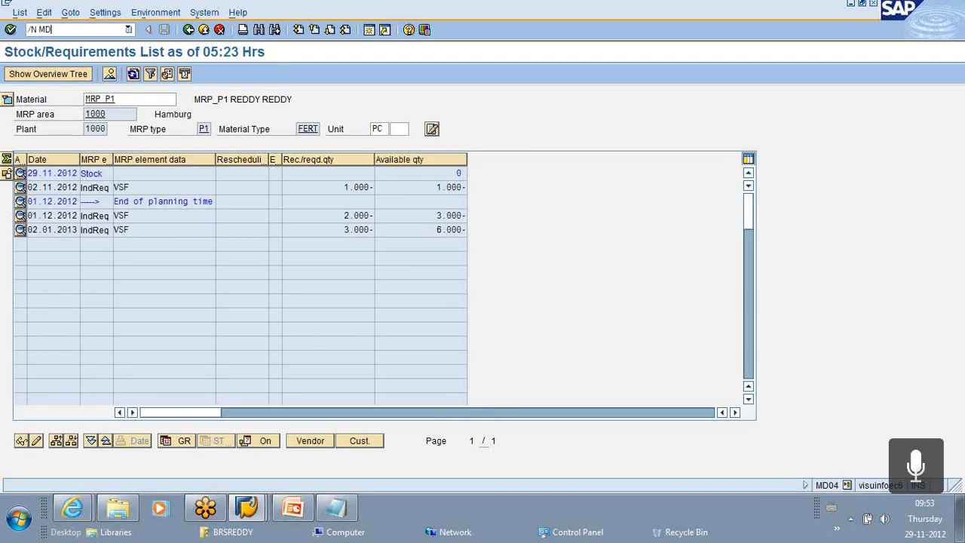
text(/N MD02)
key(Return)
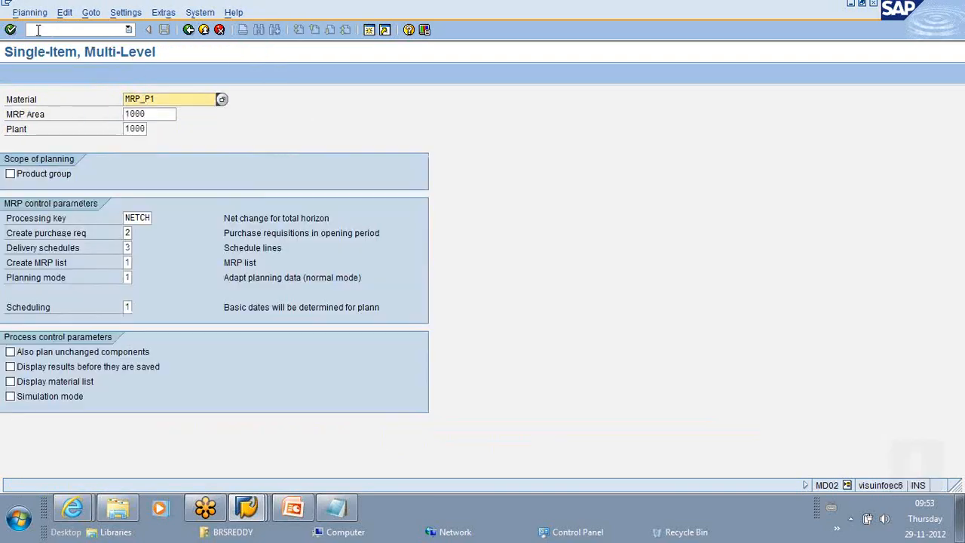
key(Return)
key(Return)
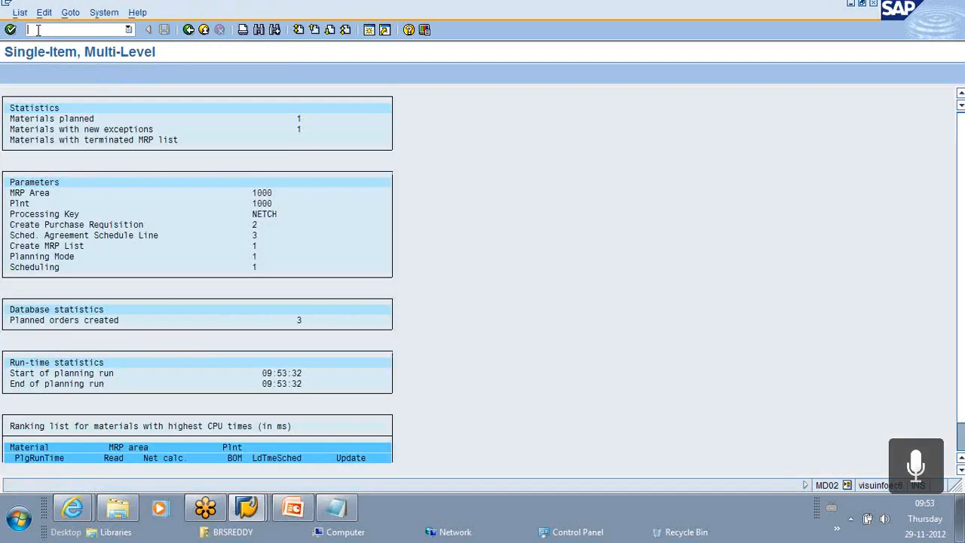
Display the stock/requirements list (MD04) of MRP_P1 to examine the planned orders from the planning run.
text(/N MD0)
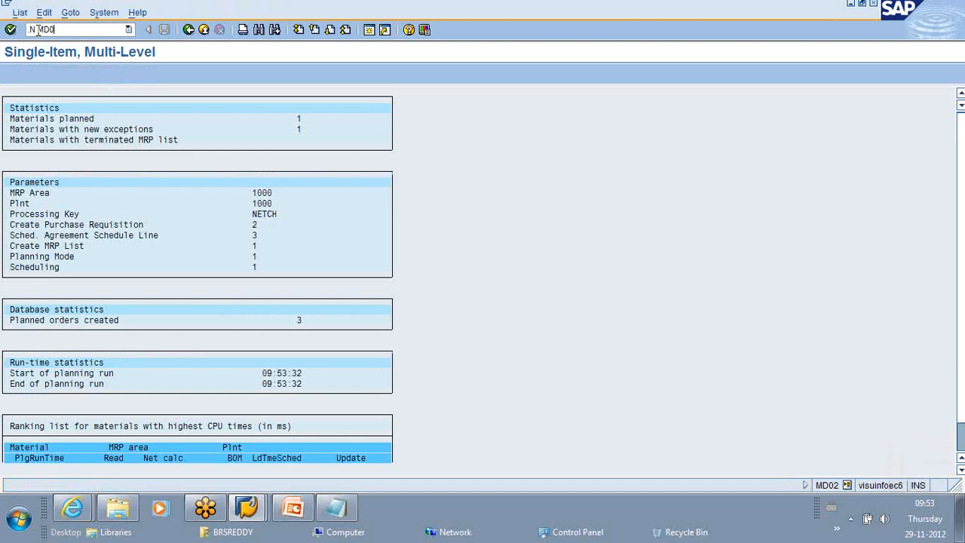
text(4)
key(Return)
text(/)
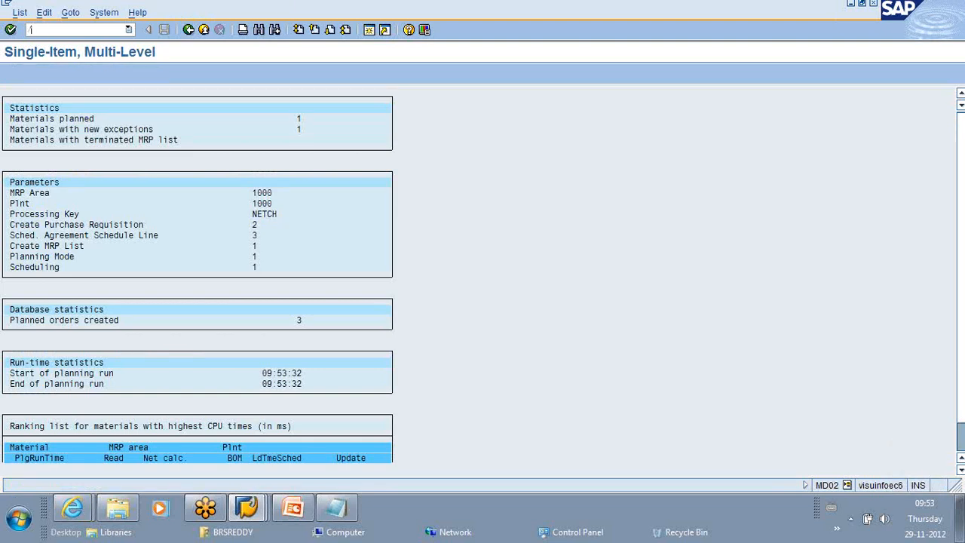
text(N MD04)
key(Return)
key(Return)
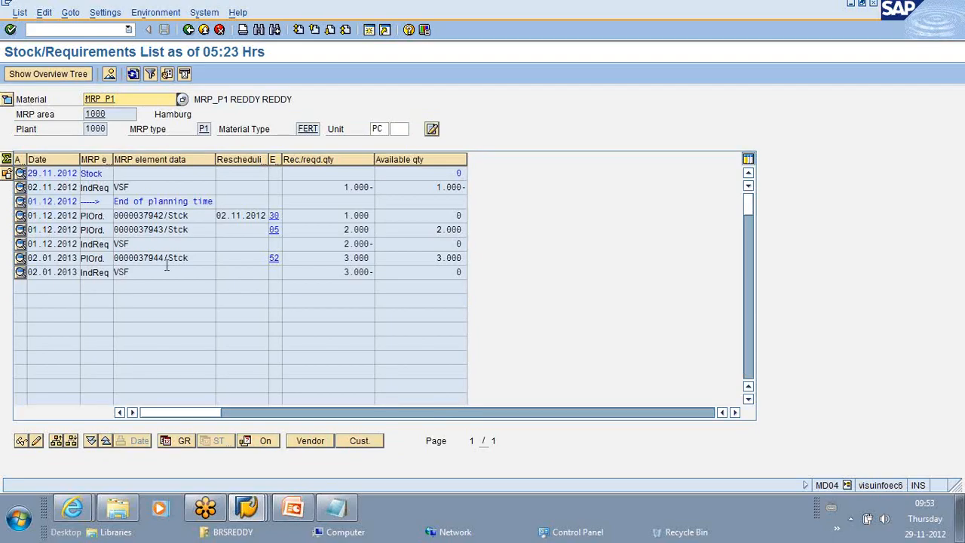
In the MRP 1 view of MRP_P1 for plant 1000 (MM02), set the planning time fence to 10 and save the material.
click(57, 30)
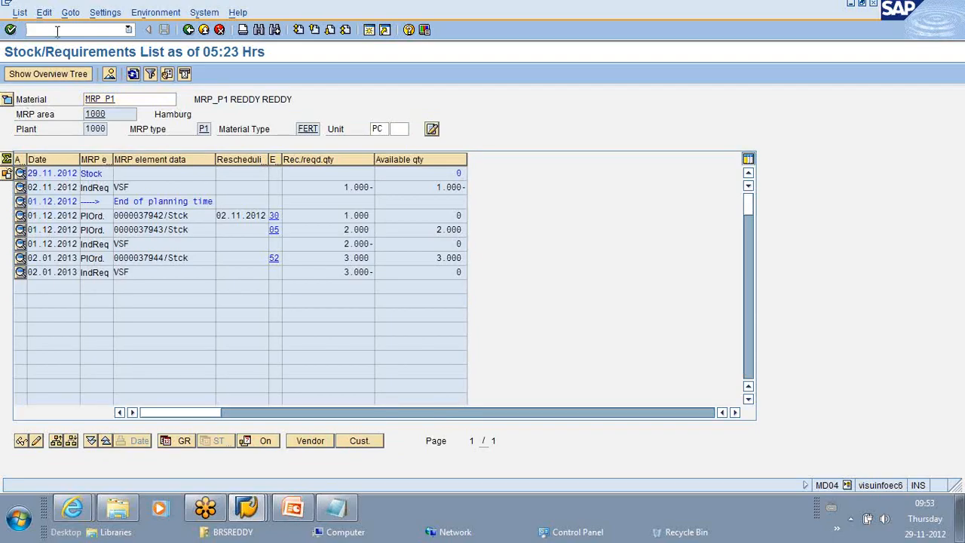
text(/NMM02)
key(Return)
key(Return)
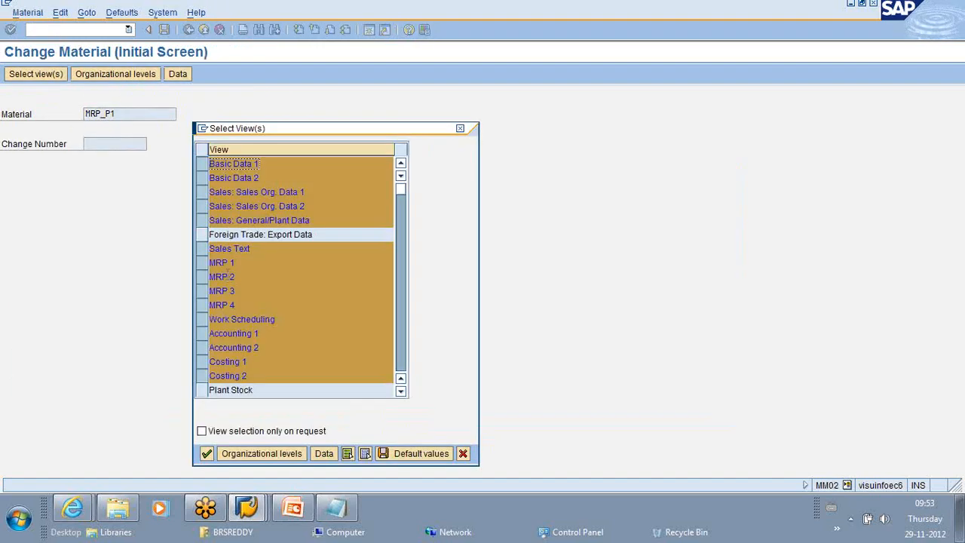
click(365, 453)
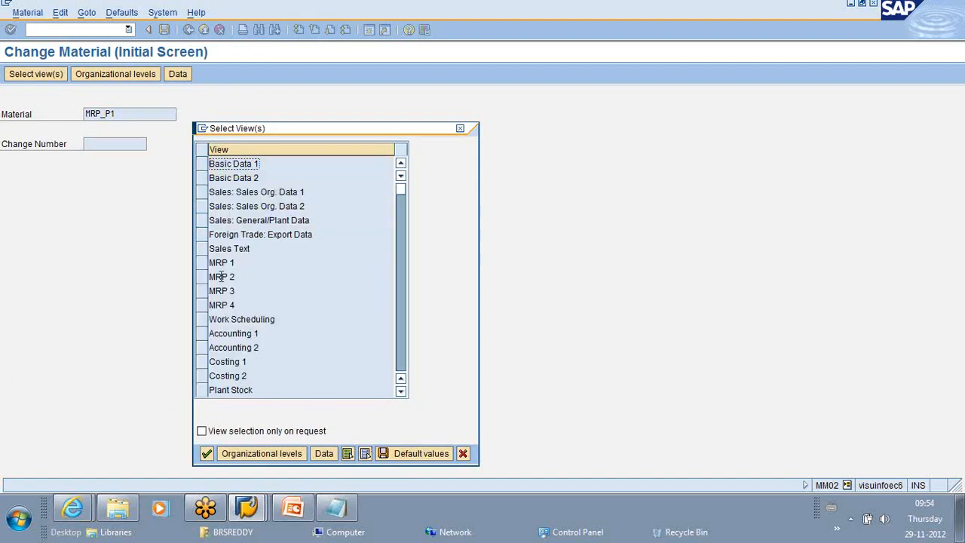
click(201, 264)
click(207, 453)
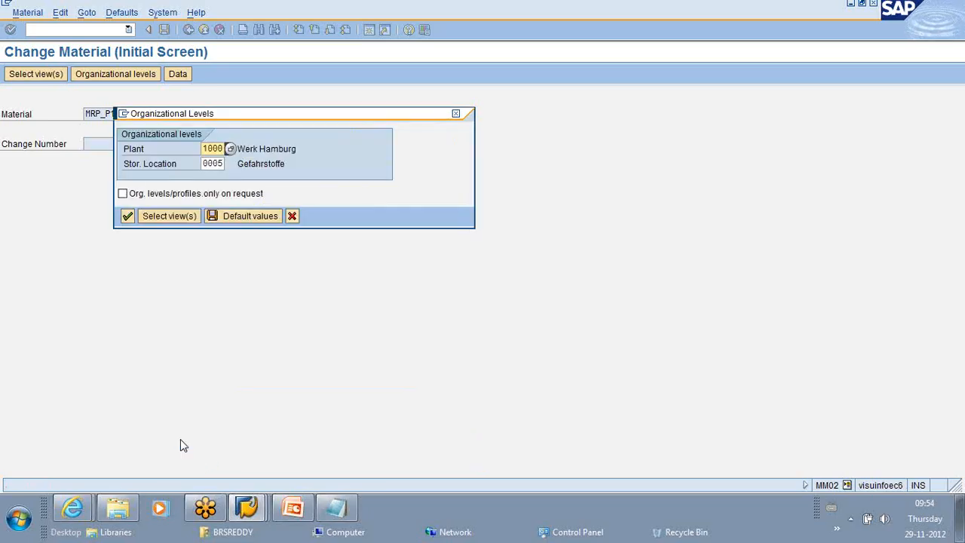
click(128, 217)
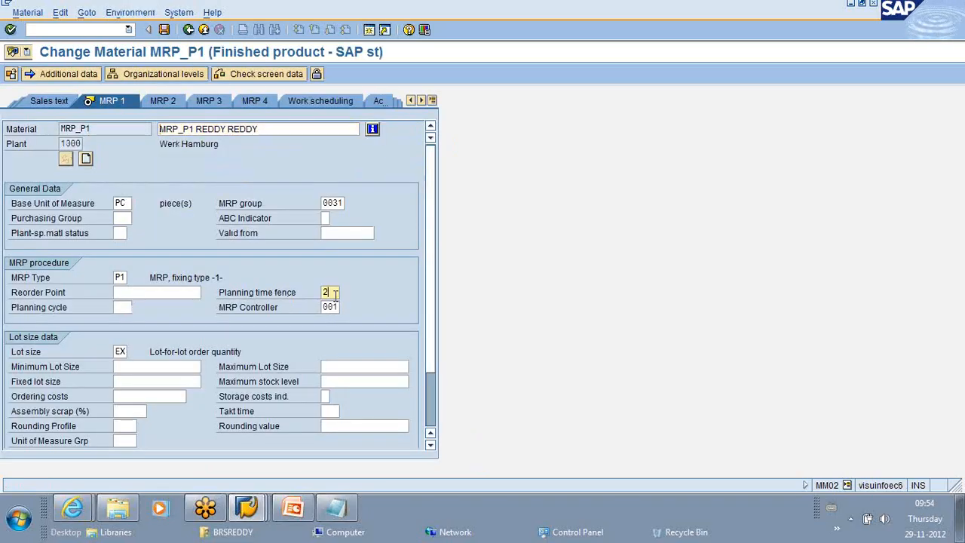
key(BackSpace)
text(10)
click(164, 30)
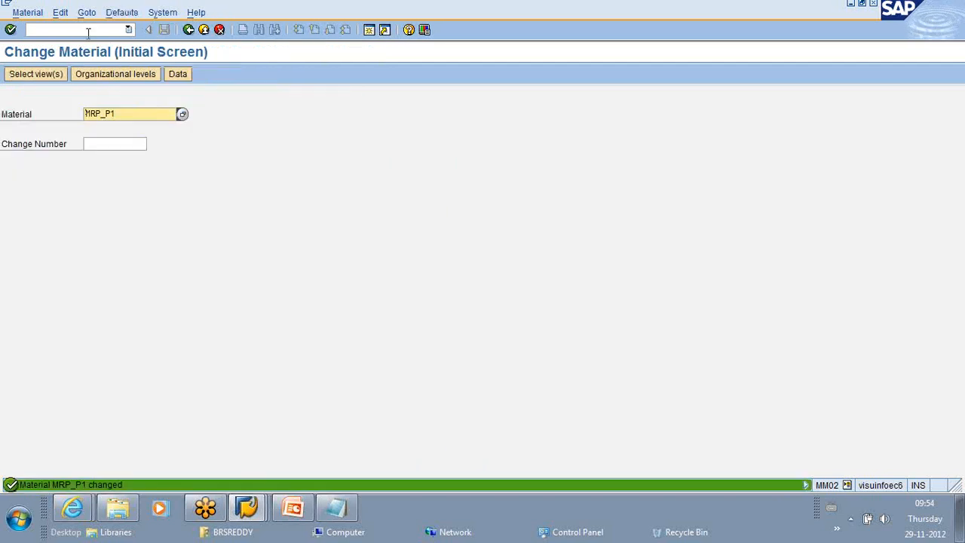
Display the stock/requirements list (MD04) of MRP_P1 and examine the firming of the planned orders inside the planning time fence.
click(87, 28)
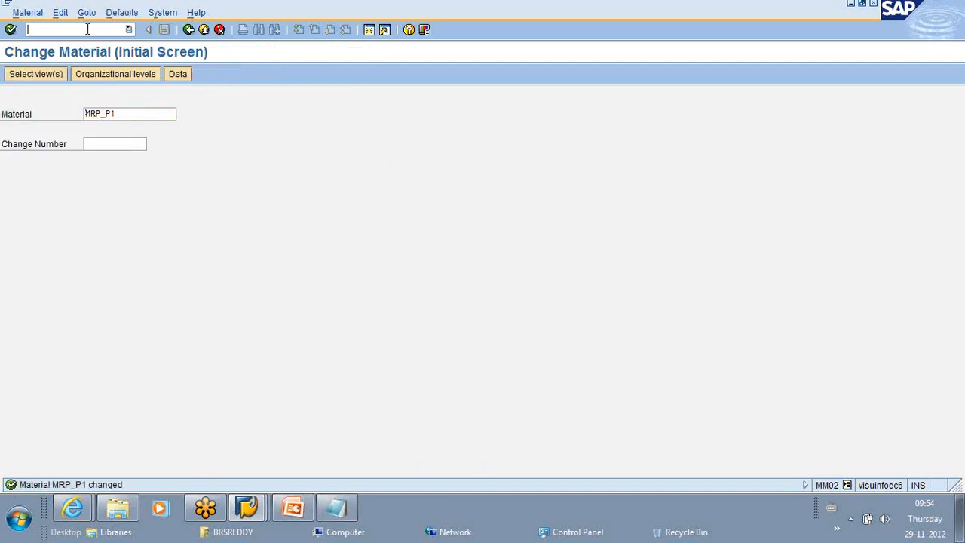
text(/N MD03)
key(BackSpace)
text(4)
key(Return)
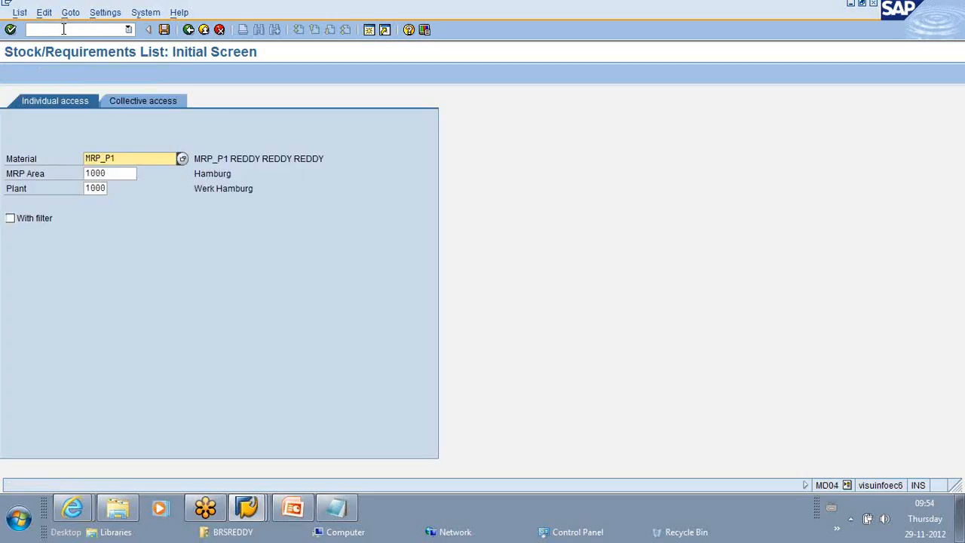
key(Return)
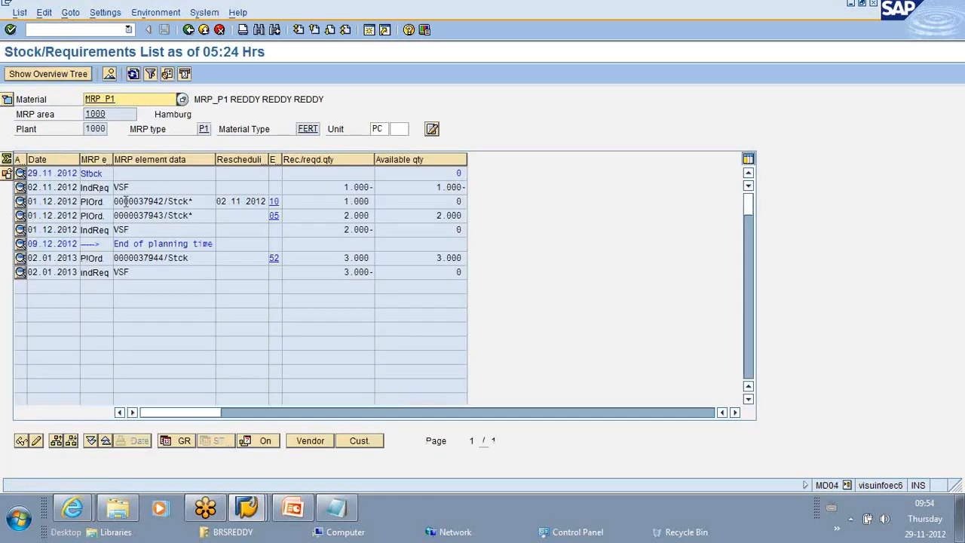
click(204, 193)
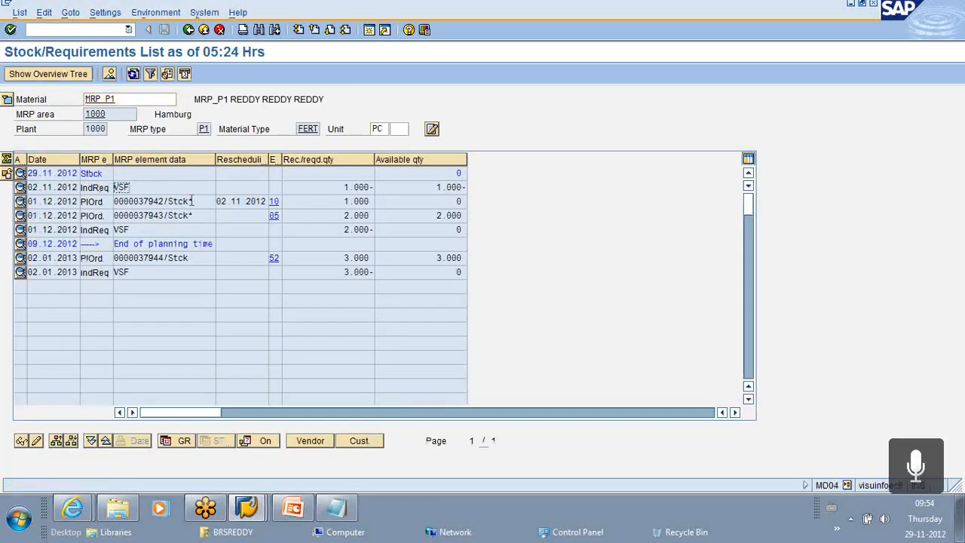
drag(193, 201, 116, 201)
click(116, 201)
drag(195, 216, 128, 216)
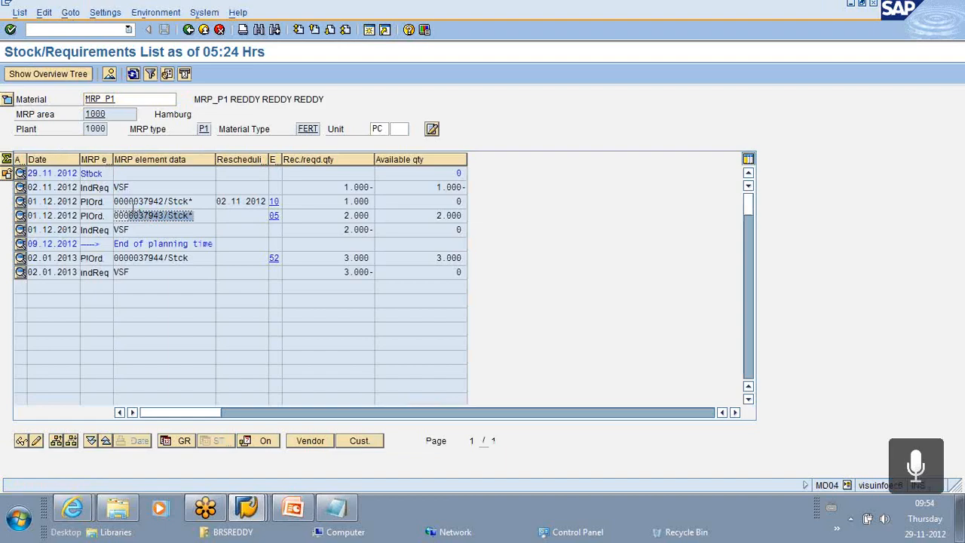
click(129, 216)
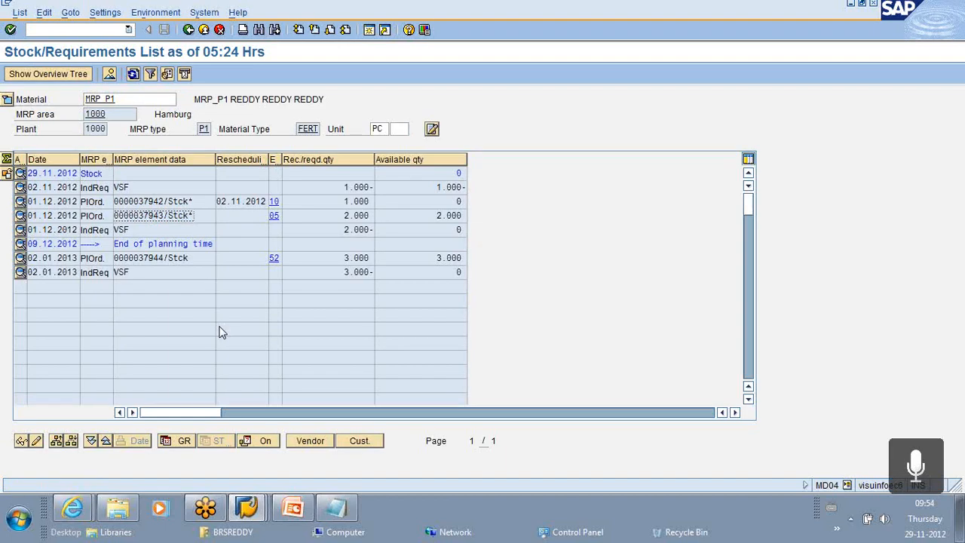
drag(331, 201, 356, 198)
click(340, 201)
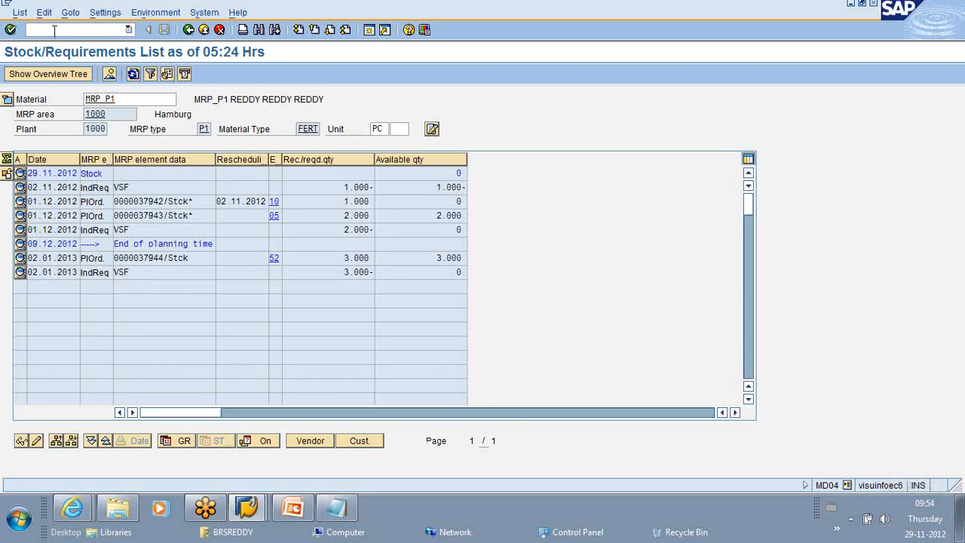
Change the planned independent requirement (MD62) of MRP_P1 for month 11.2012 to 5000 and save it.
text(/N M)
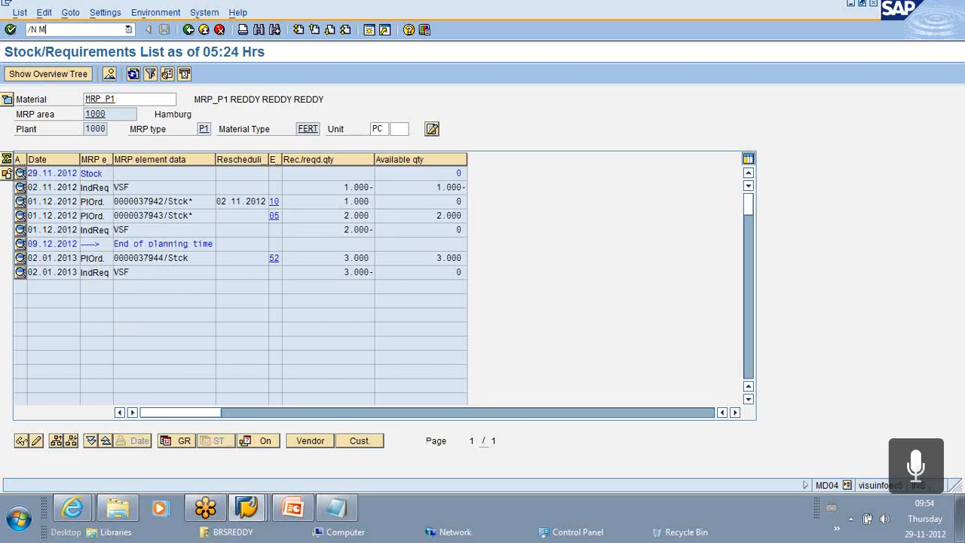
text(D61)
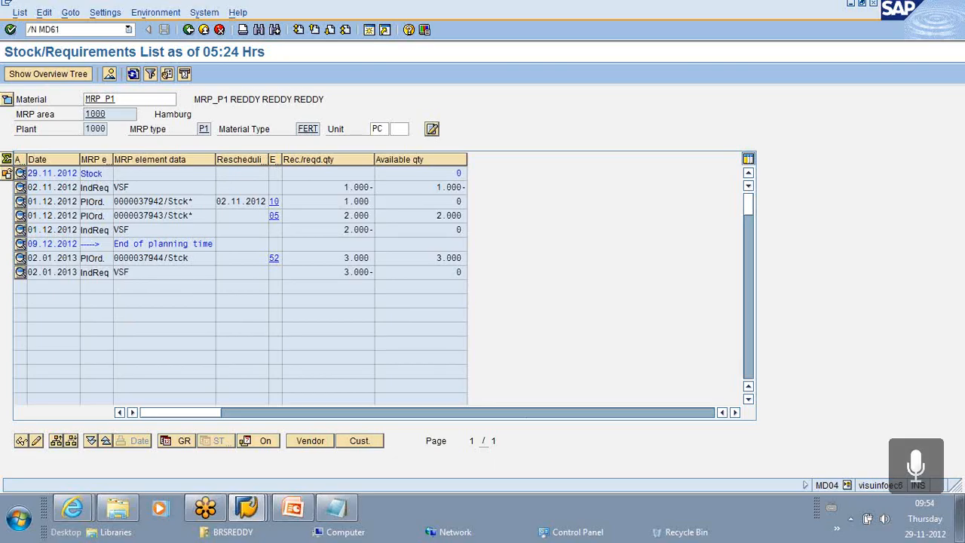
key(BackSpace)
text(2)
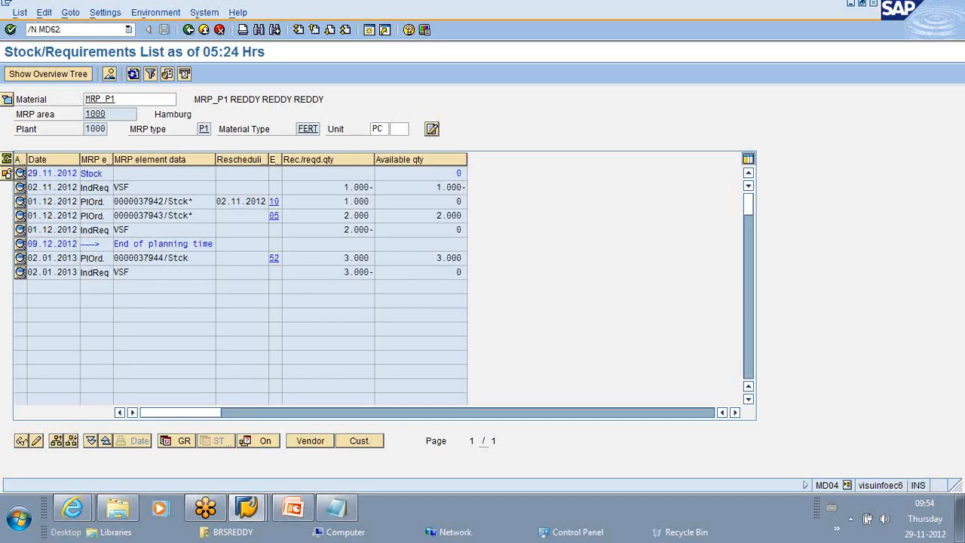
key(Return)
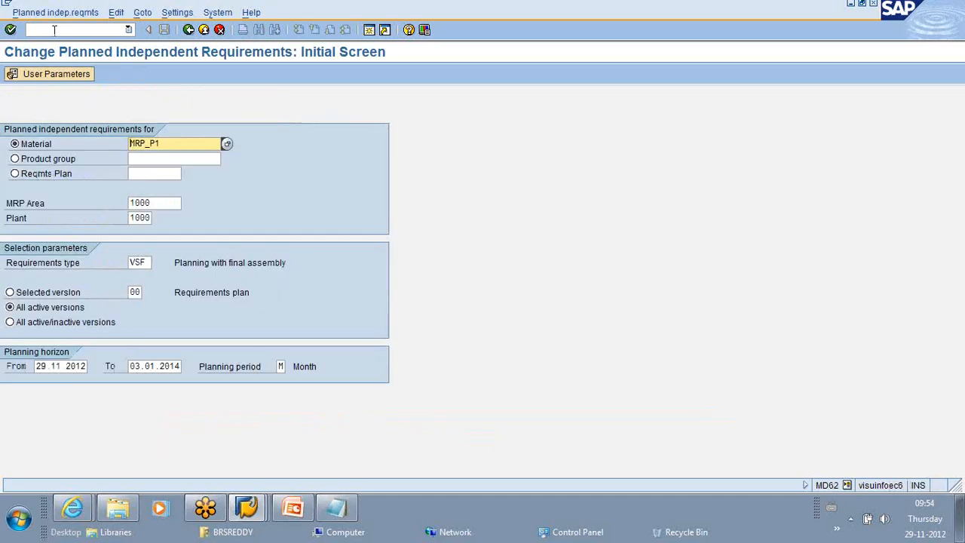
key(Return)
click(158, 174)
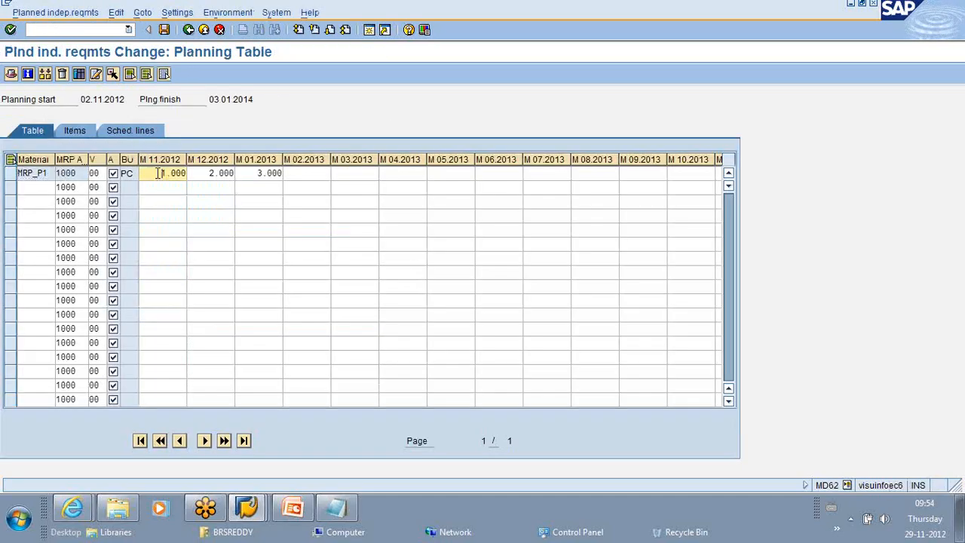
key(BackSpace)
key(BackSpace)
key(BackSpace)
text(5000)
click(165, 29)
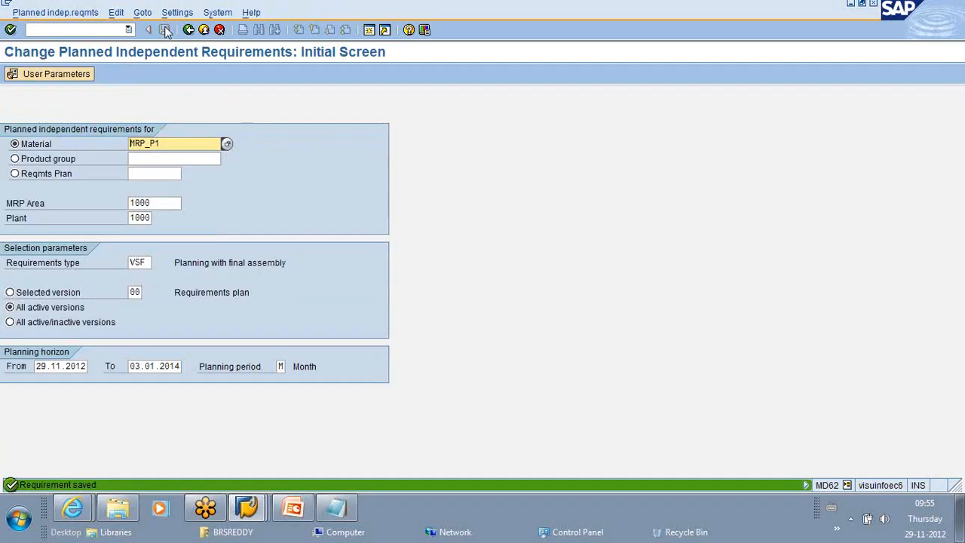
Display the stock/requirements list (MD04) of MRP_P1 to check the changed November requirement.
text(/nmd62)
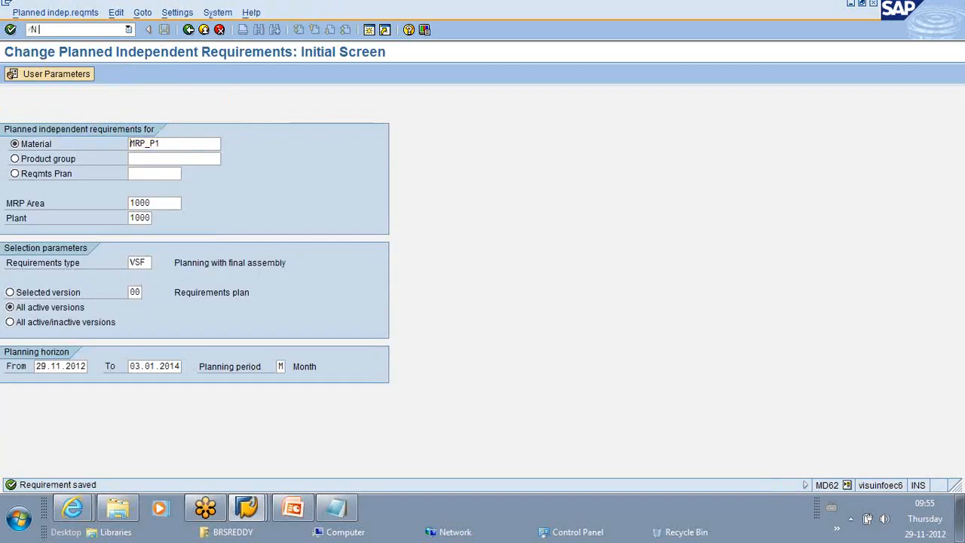
key(Return)
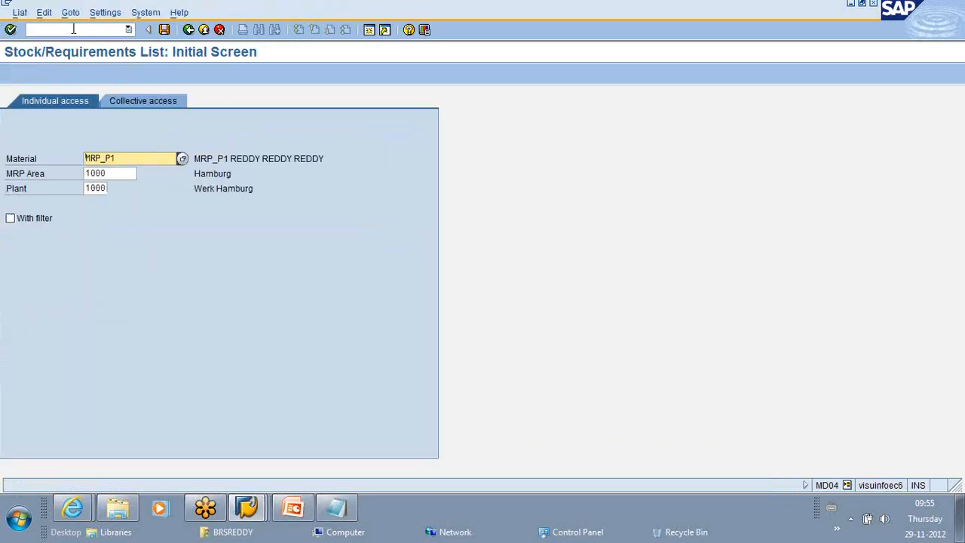
key(Return)
click(338, 190)
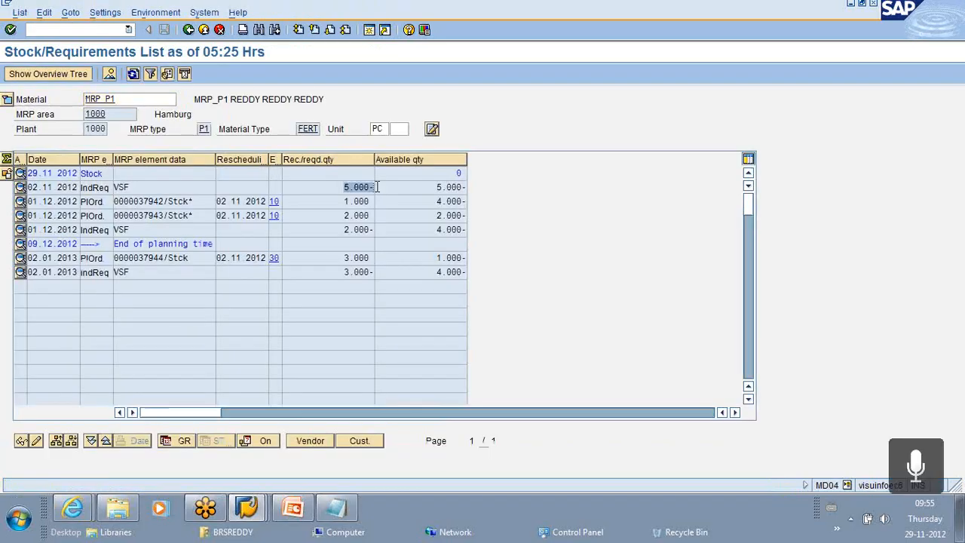
Run single-item, multi-level planning (MD02) again for MRP_P1 in plant 1000 with processing key NETCH and planning mode 1.
click(69, 29)
text(/N MD02)
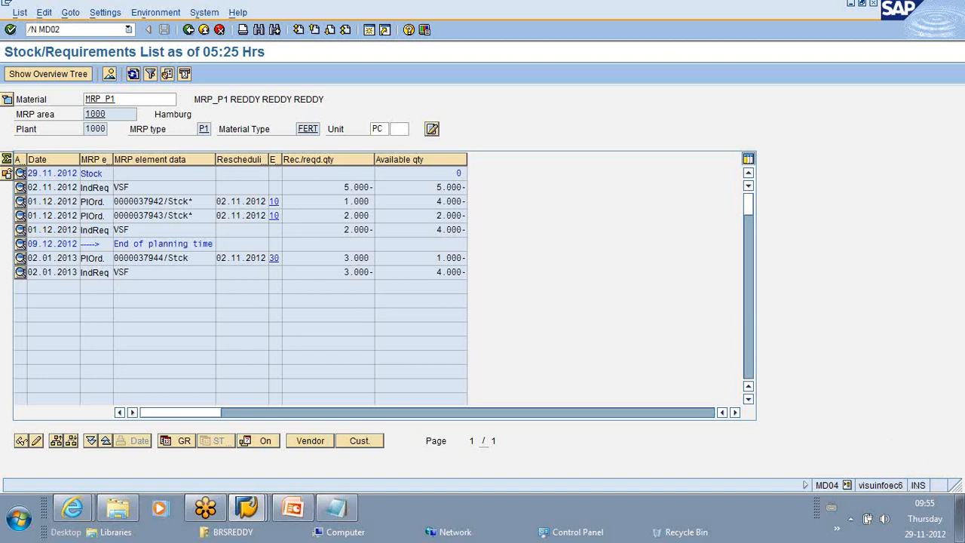
key(Return)
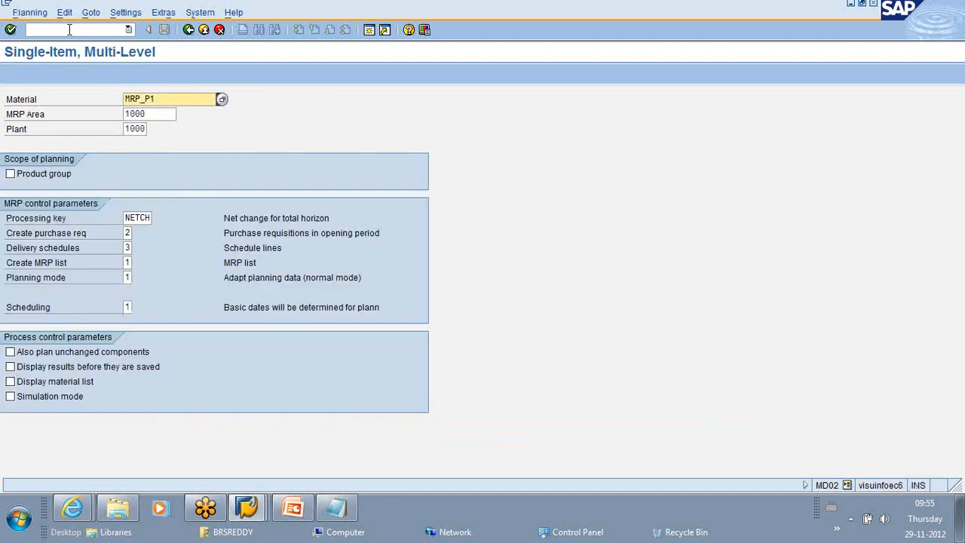
key(Return)
key(Return)
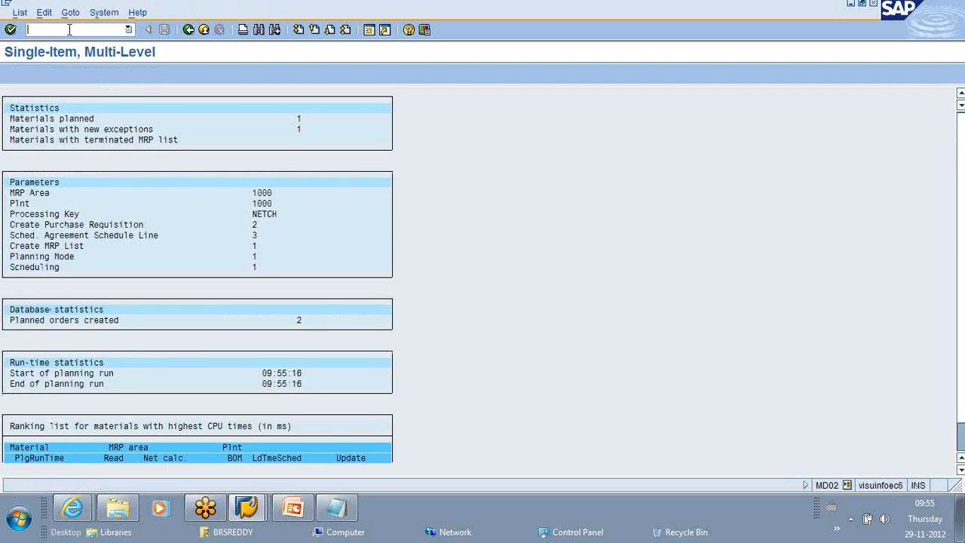
Display the stock/requirements list (MD04) of MRP_P1 to examine the planned orders placed at the end of the planning time fence.
text(/N MD04)
key(Return)
key(Return)
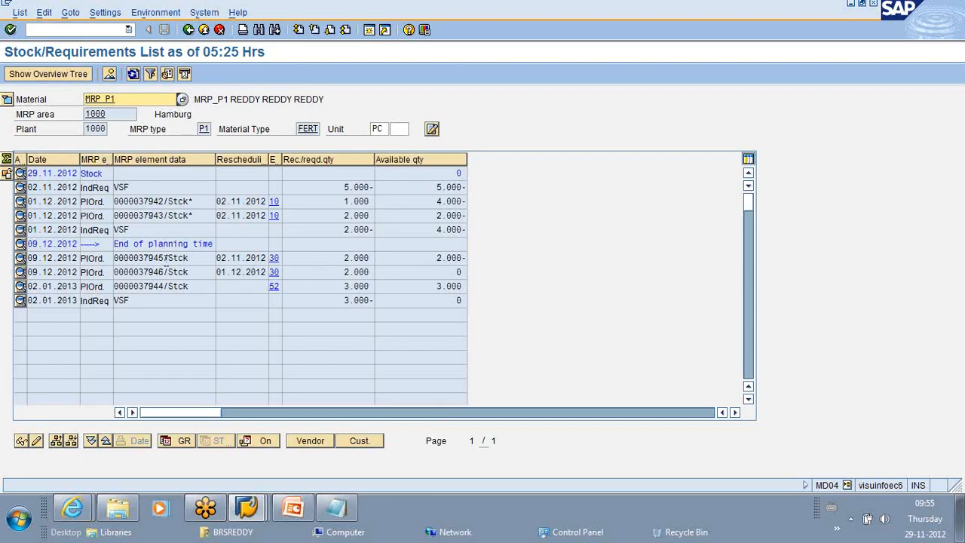
drag(340, 259, 400, 273)
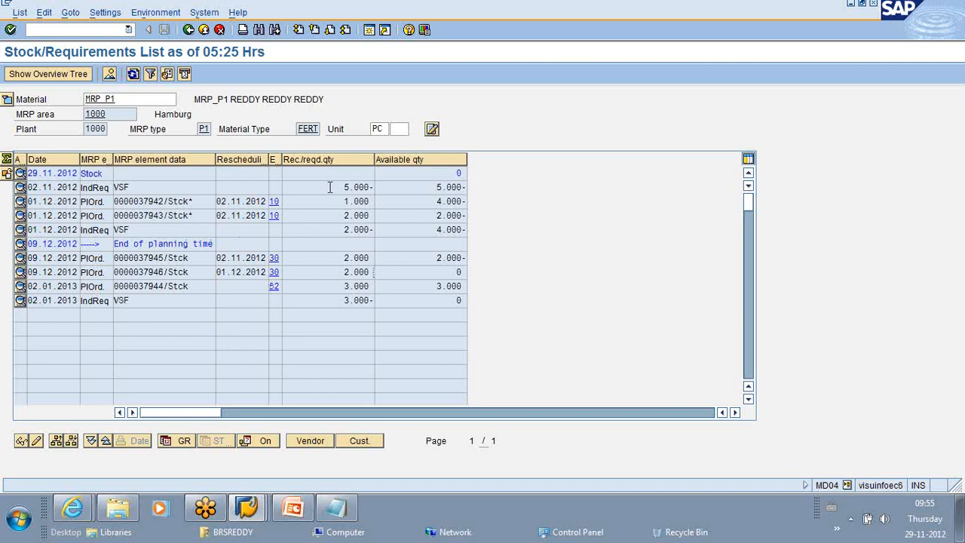
drag(330, 188, 382, 187)
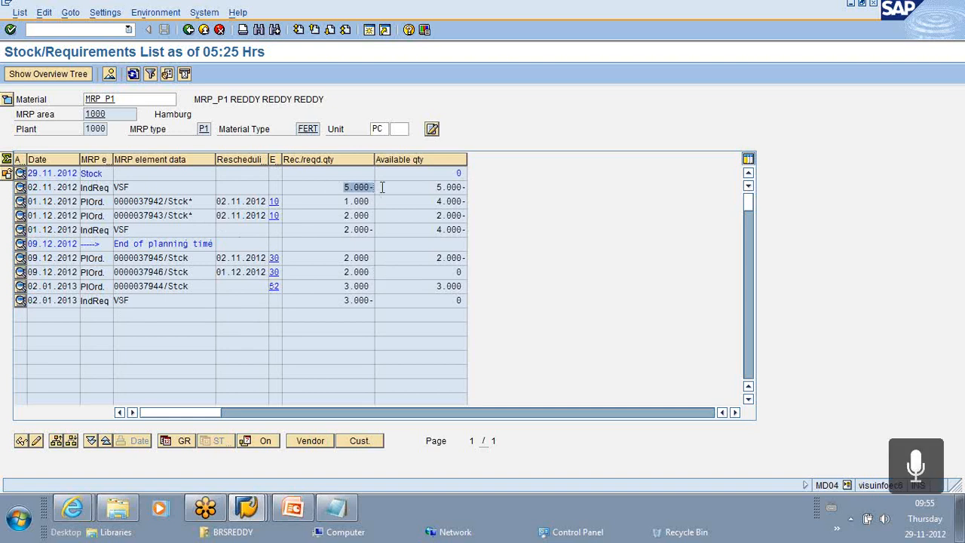
Display the material master of MRP_P1 from the list, check its MRP 1 and MRP 2 views, and return to the list.
double_click(96, 100)
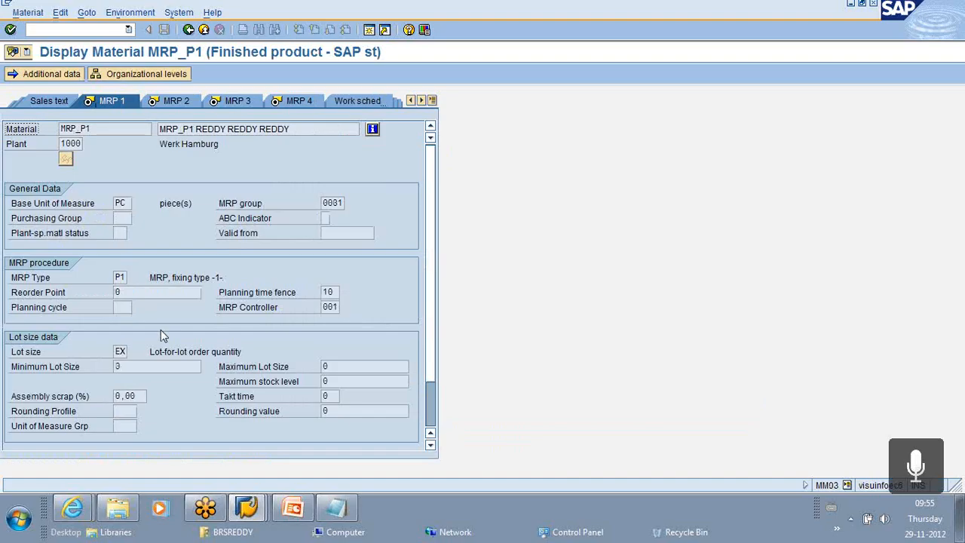
click(181, 103)
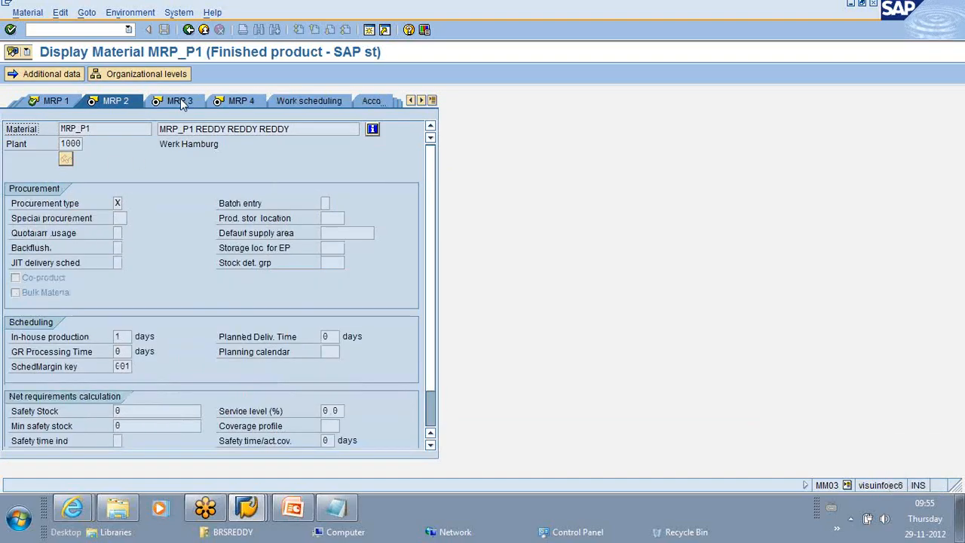
click(188, 29)
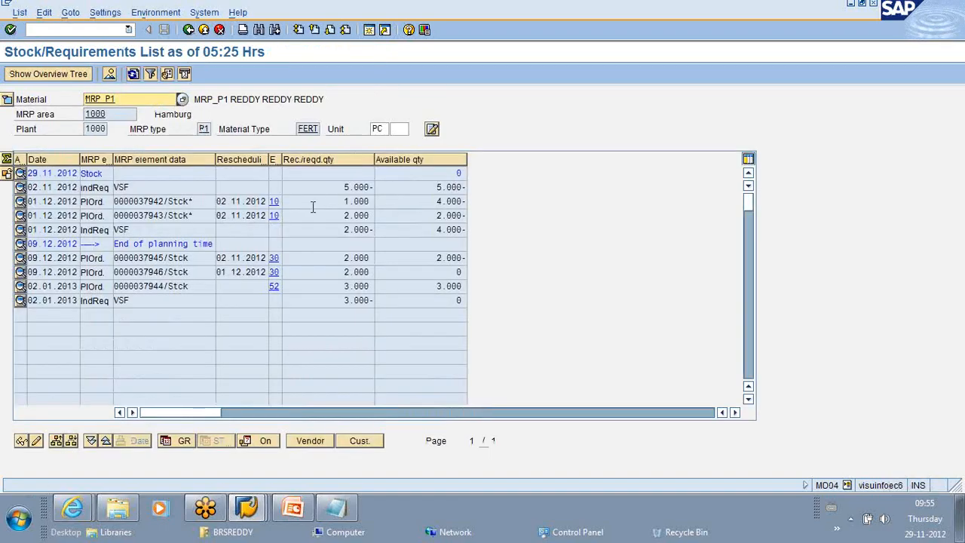
Compare the November requirement with the planned order quantities after the planning time fence, and reopen the MRP 1 view of MRP_P1 for display.
drag(329, 189, 383, 187)
click(384, 187)
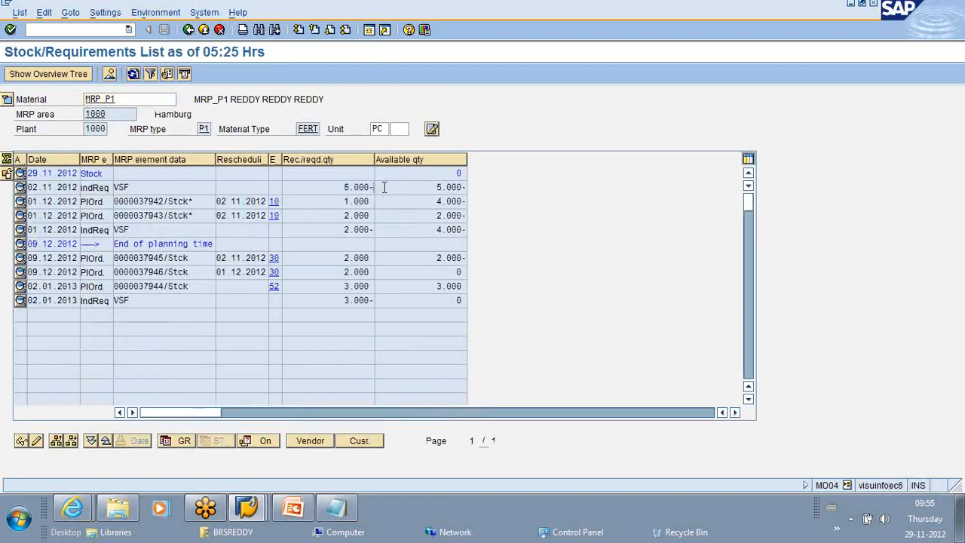
drag(340, 258, 390, 272)
click(391, 258)
click(391, 272)
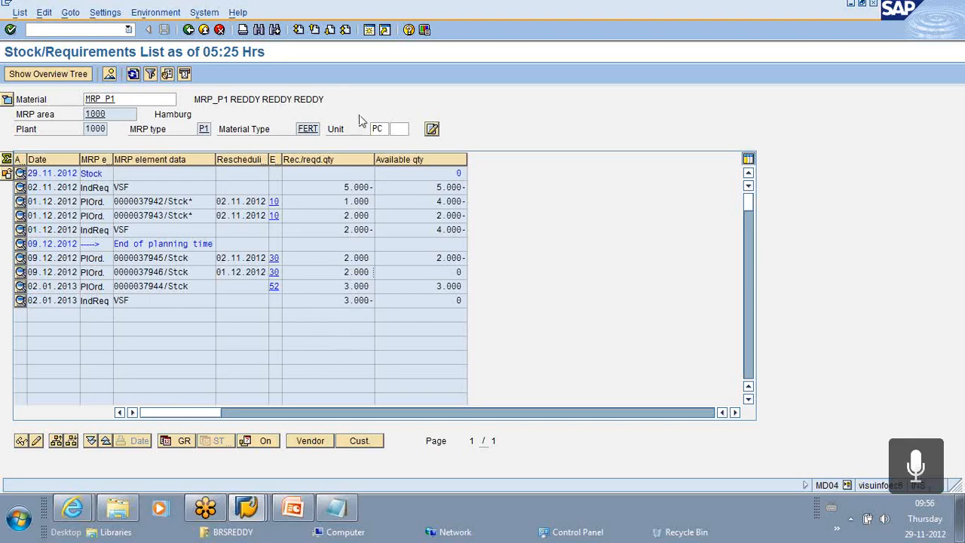
click(373, 187)
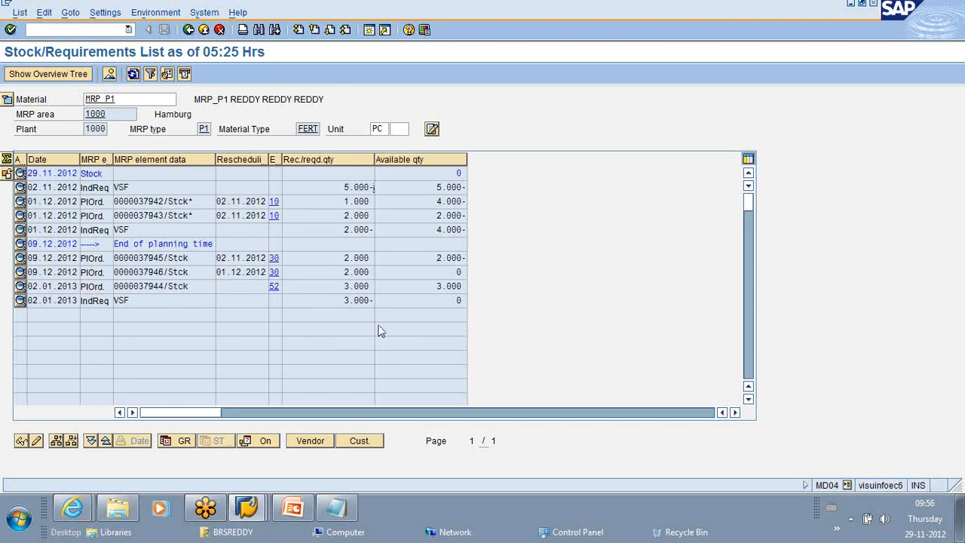
click(363, 286)
double_click(104, 101)
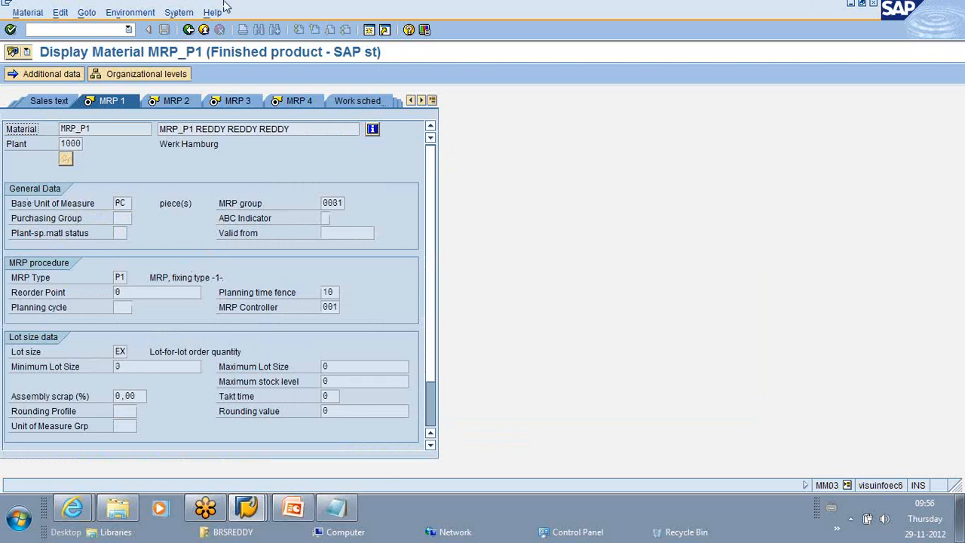
Return to the stock/requirements list, switch to the REDDY notes in Notepad, and duplicate the MPS_M1 and MPS_M2 headings on the same line.
click(188, 30)
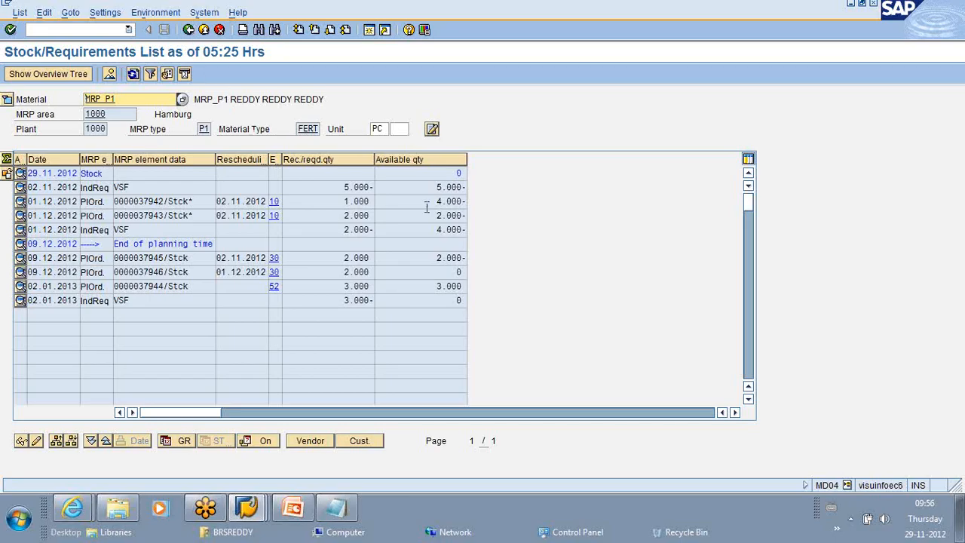
click(337, 508)
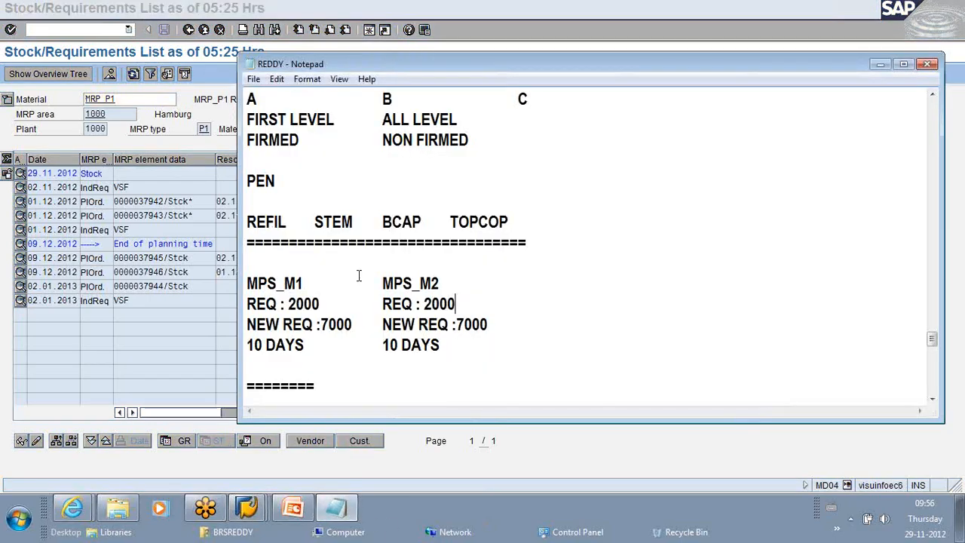
drag(248, 282, 471, 276)
key(ctrl+c)
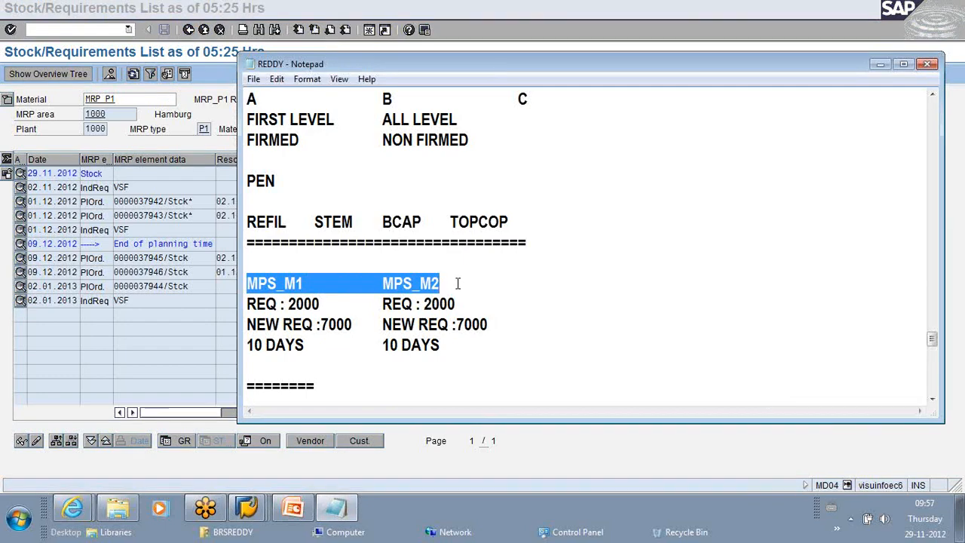
click(457, 282)
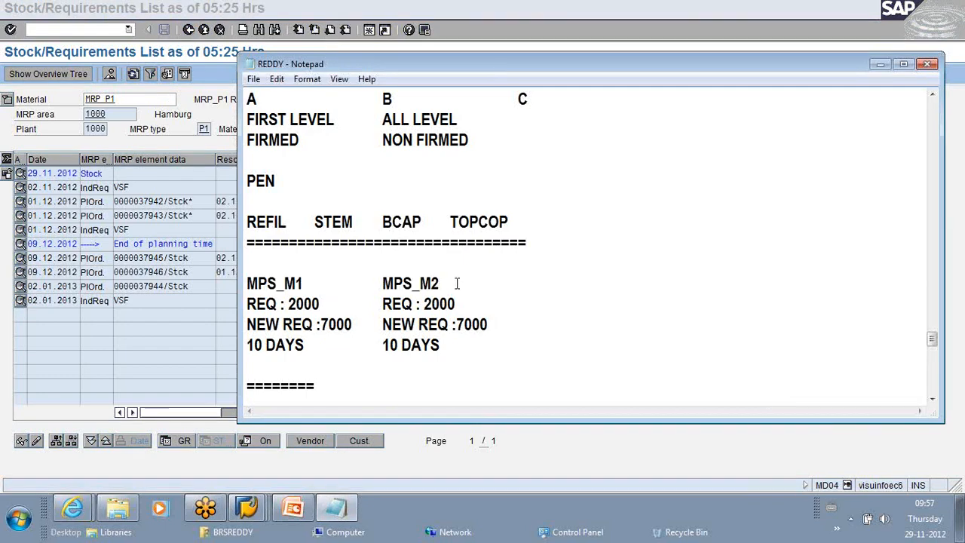
key(Tab)
key(ctrl+v)
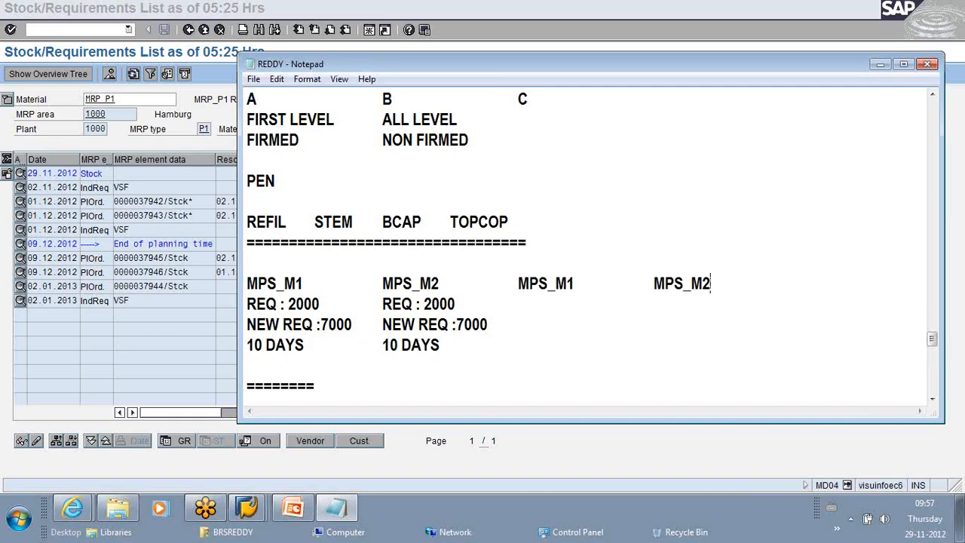
Rename the two duplicated headings MPS_M3 and MPS_M4 and save the notes file.
click(581, 282)
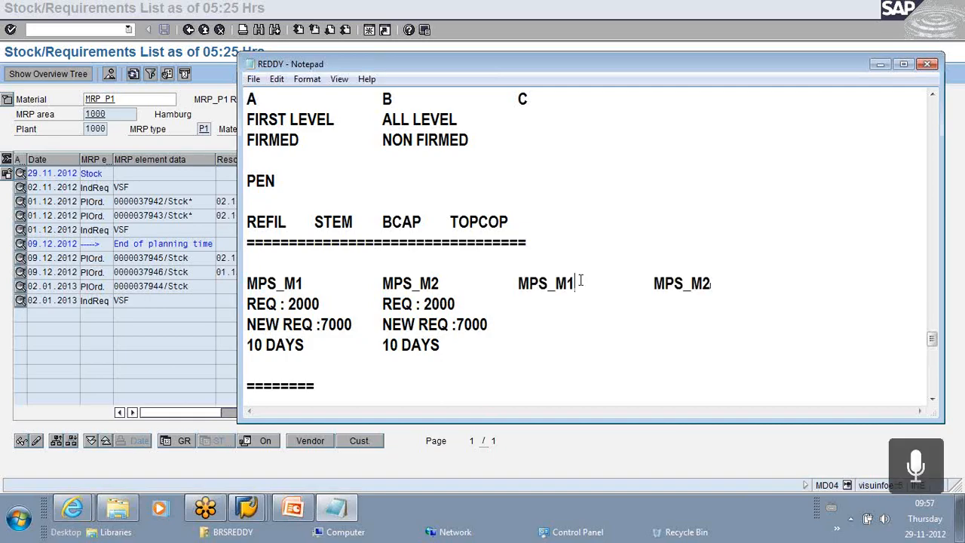
key(BackSpace)
text(3)
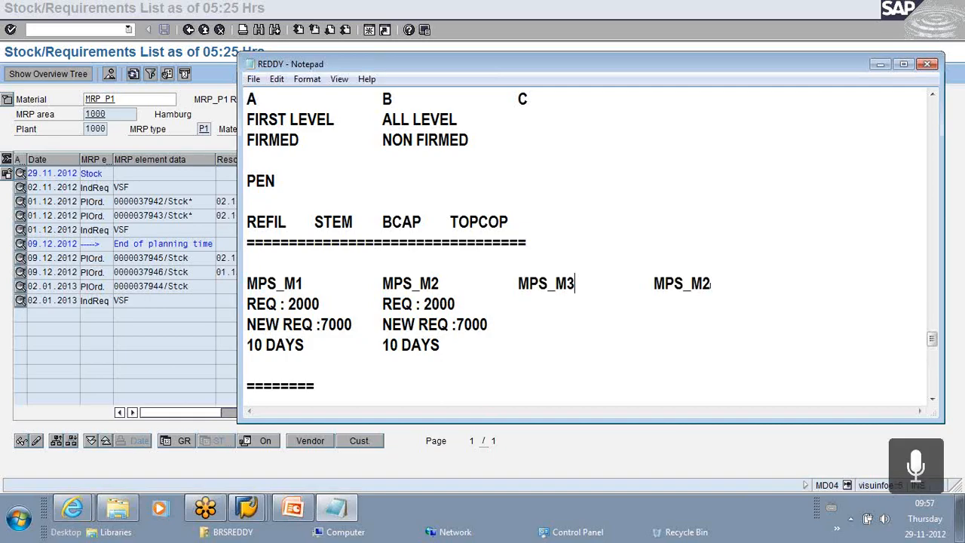
click(723, 282)
key(BackSpace)
text(4)
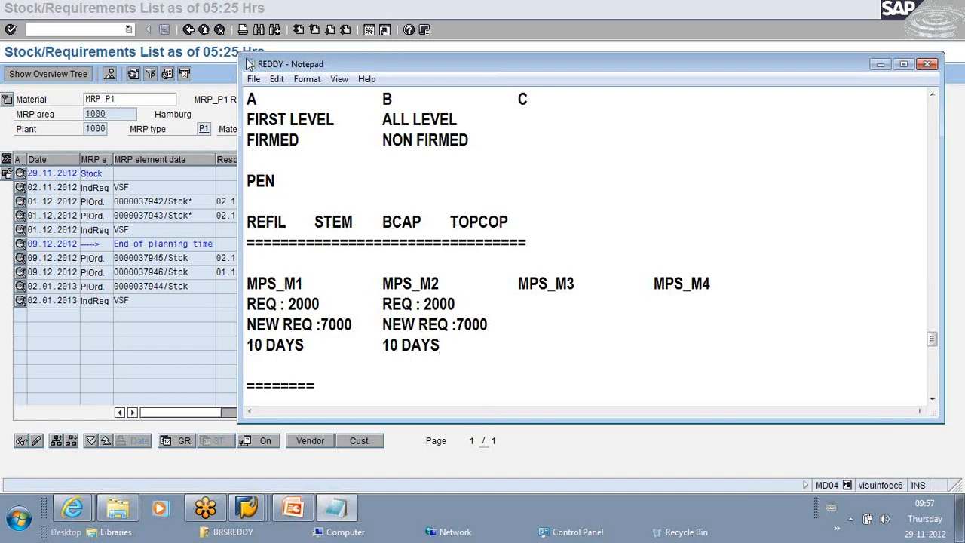
click(253, 79)
click(254, 79)
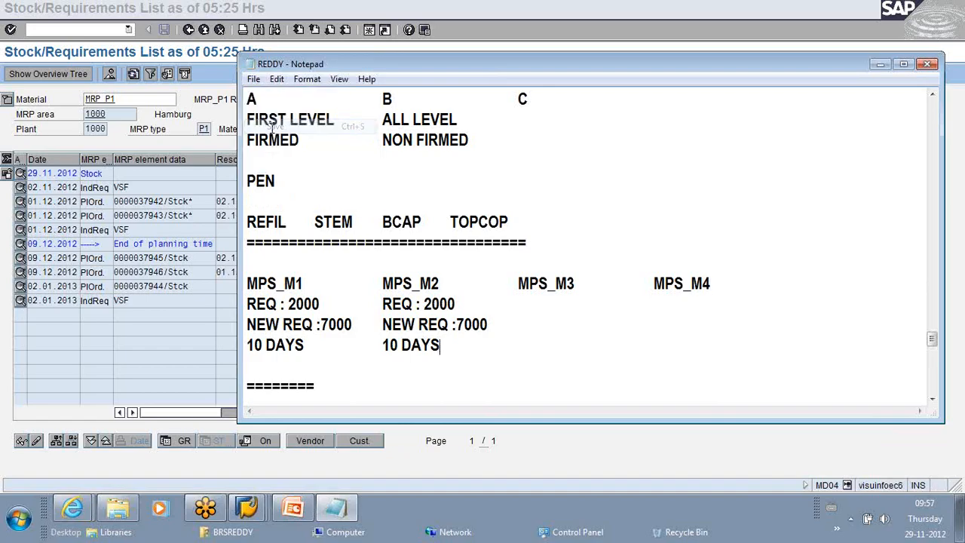
click(619, 296)
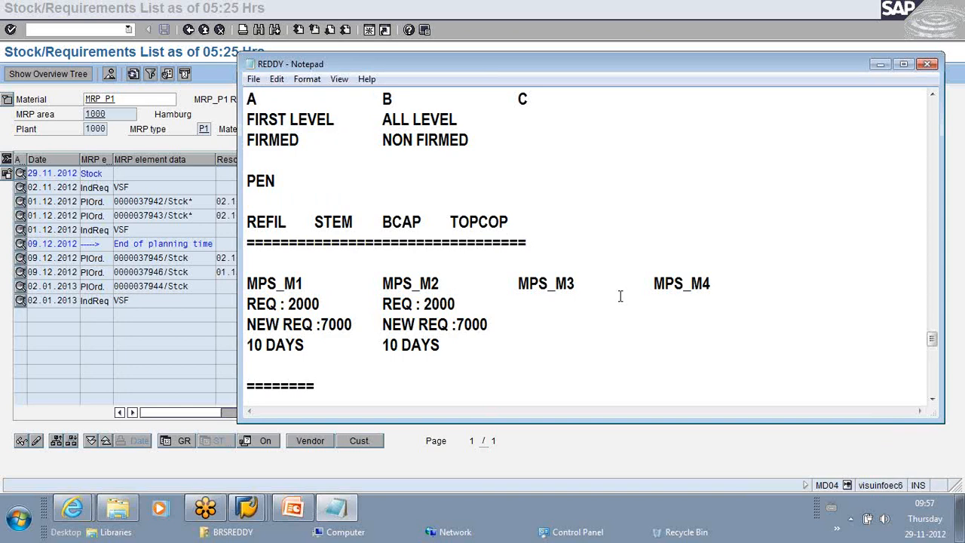
scroll(620, 296, down, 2)
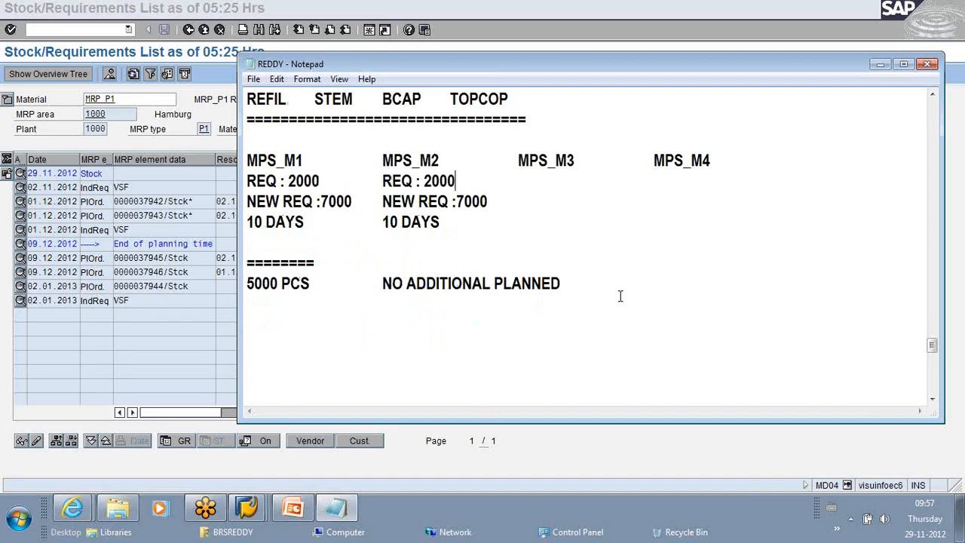
scroll(620, 296, up, 1)
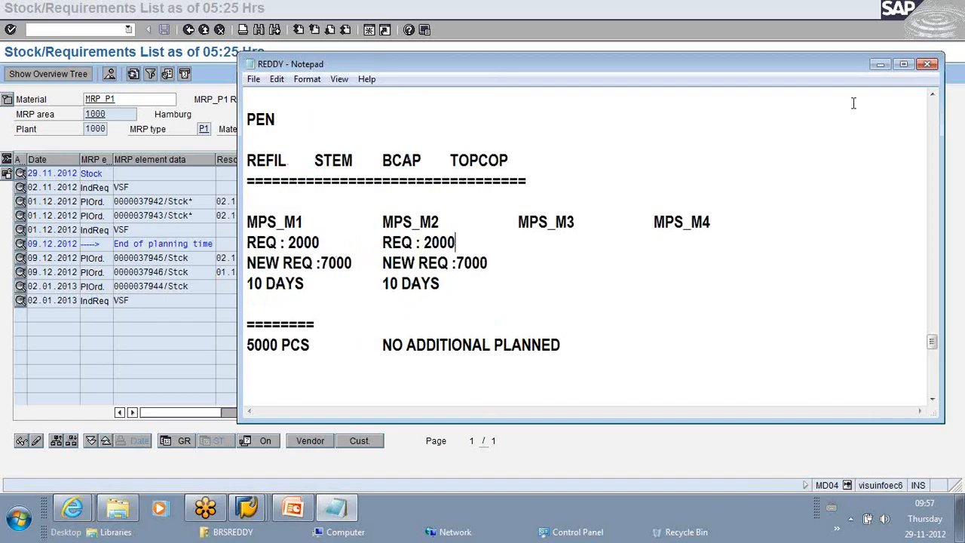
Switch back to SAP, display the material master of MRP_P1 from the list, and open the possible entries for its MRP type.
click(195, 286)
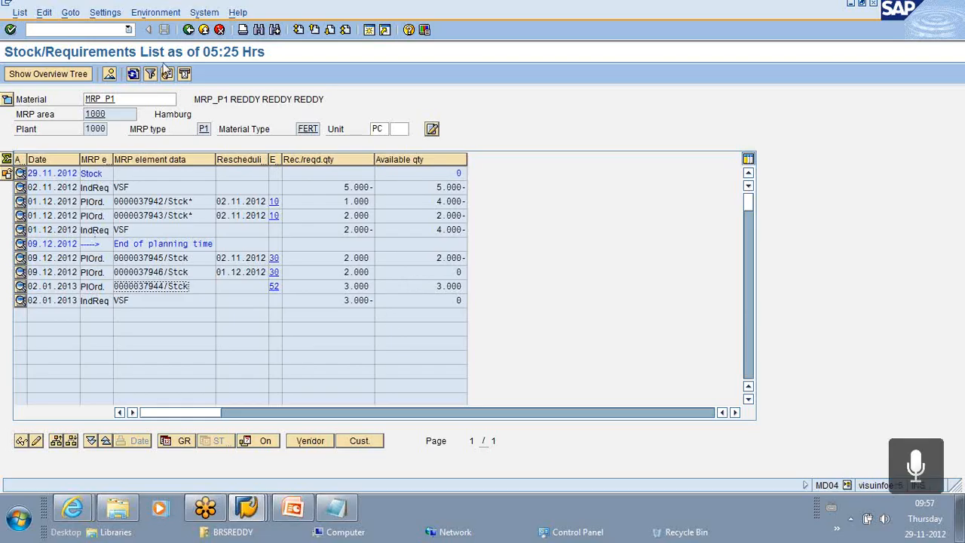
double_click(96, 103)
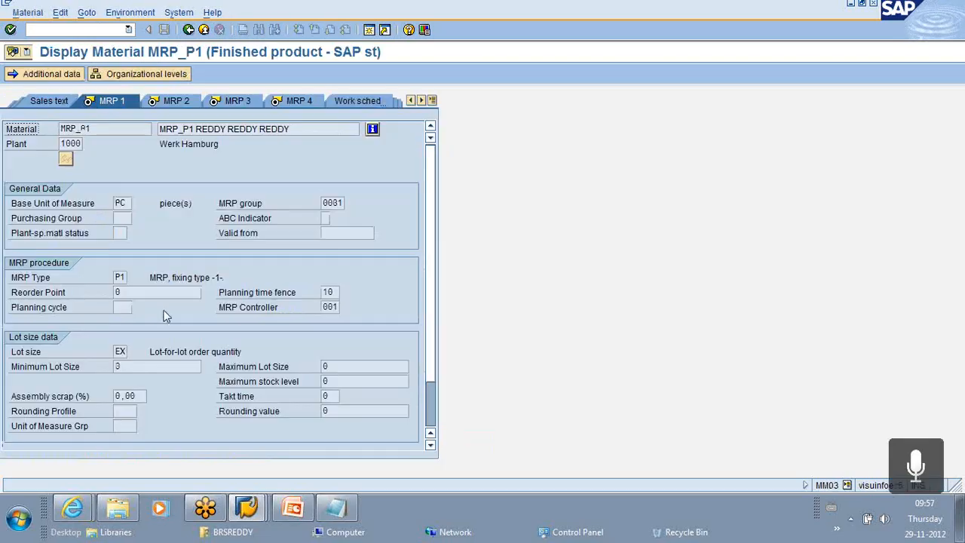
click(120, 275)
click(134, 277)
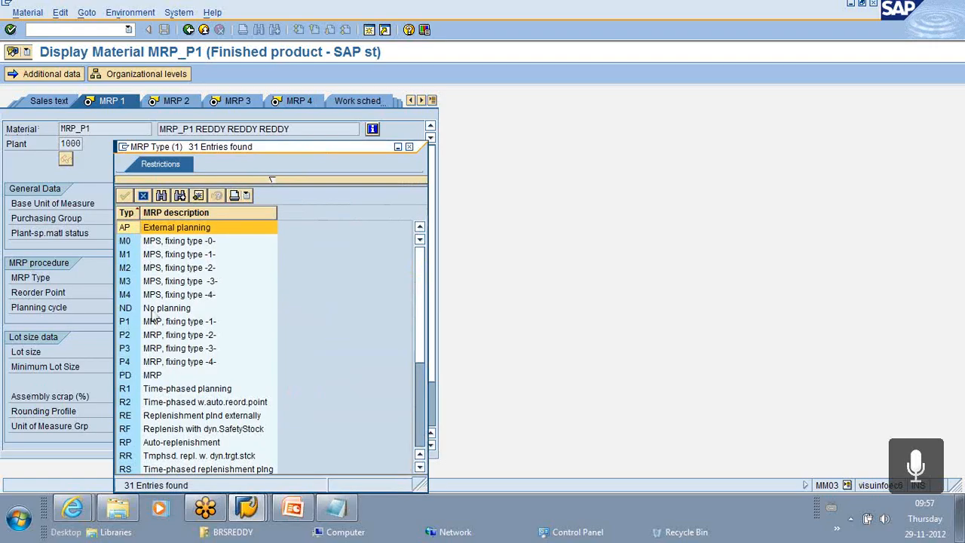
scroll(151, 286, down, 5)
scroll(151, 315, up, 5)
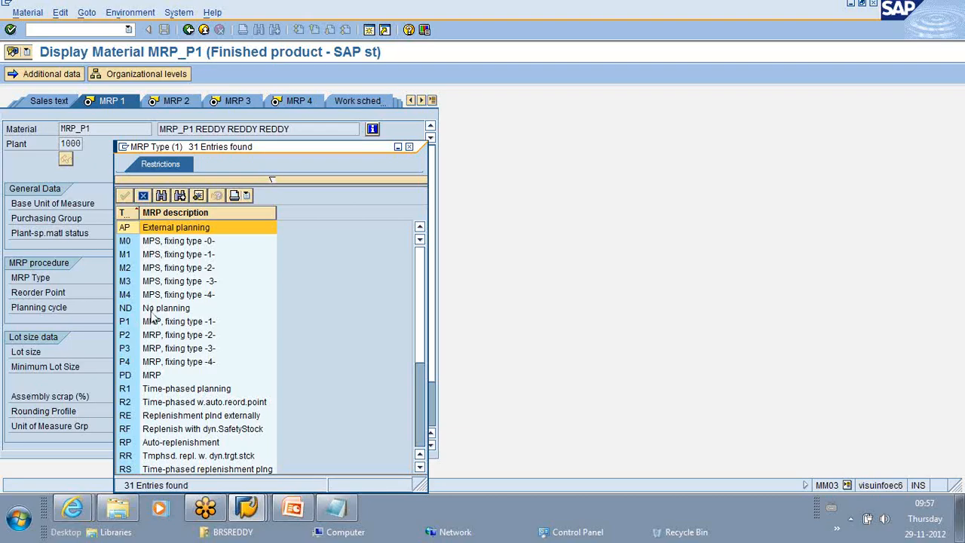
Compare the M0 to M4, ND, P1 to P4 and PD entries among the MRP types, and close the value list without choosing one.
click(191, 244)
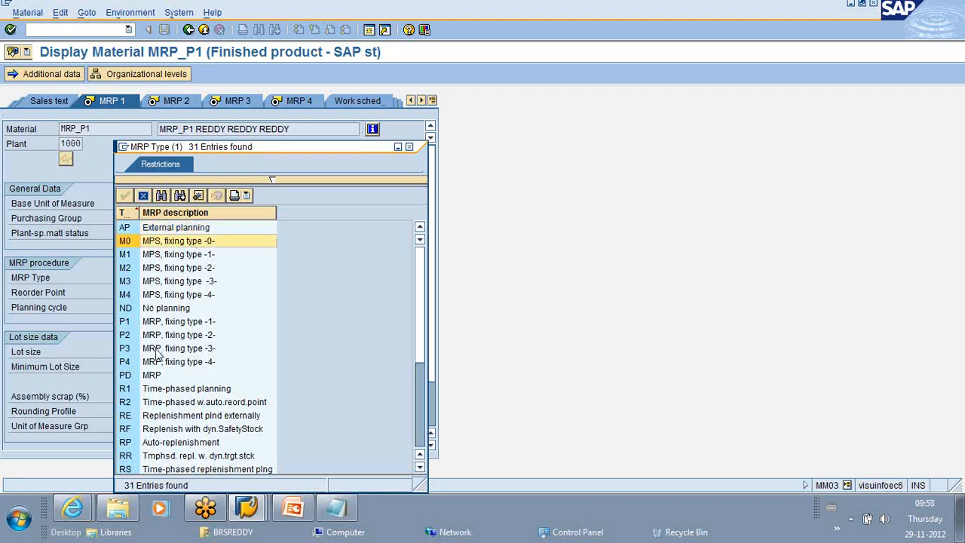
click(160, 375)
click(166, 242)
click(160, 379)
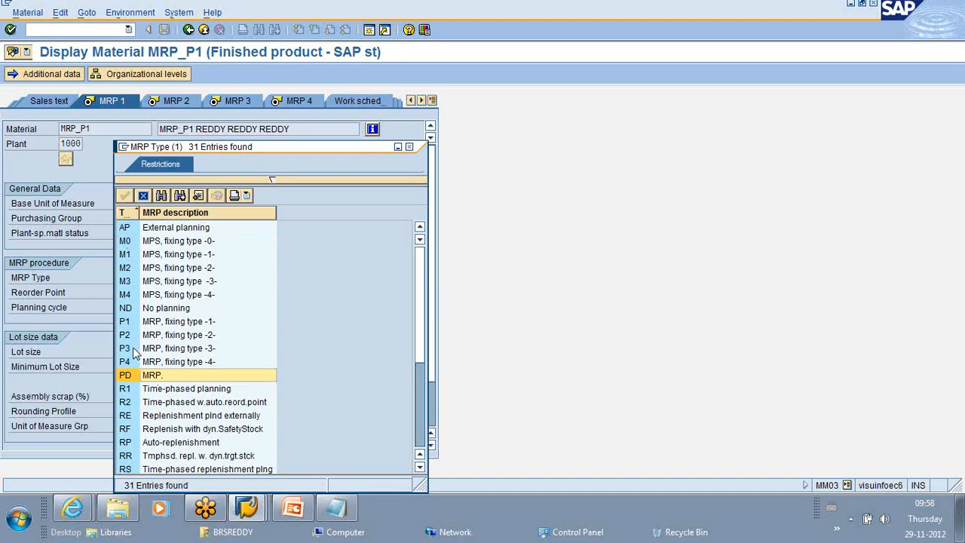
click(136, 309)
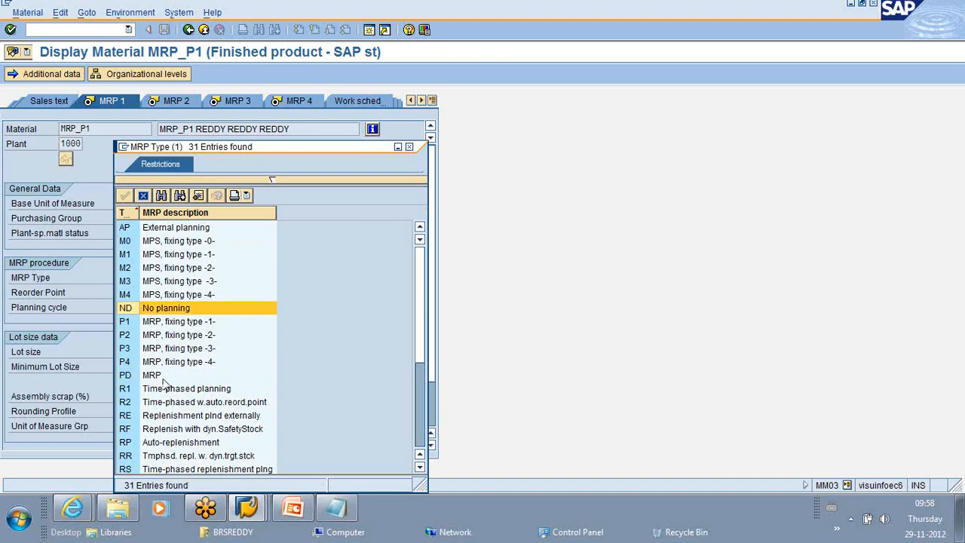
click(149, 232)
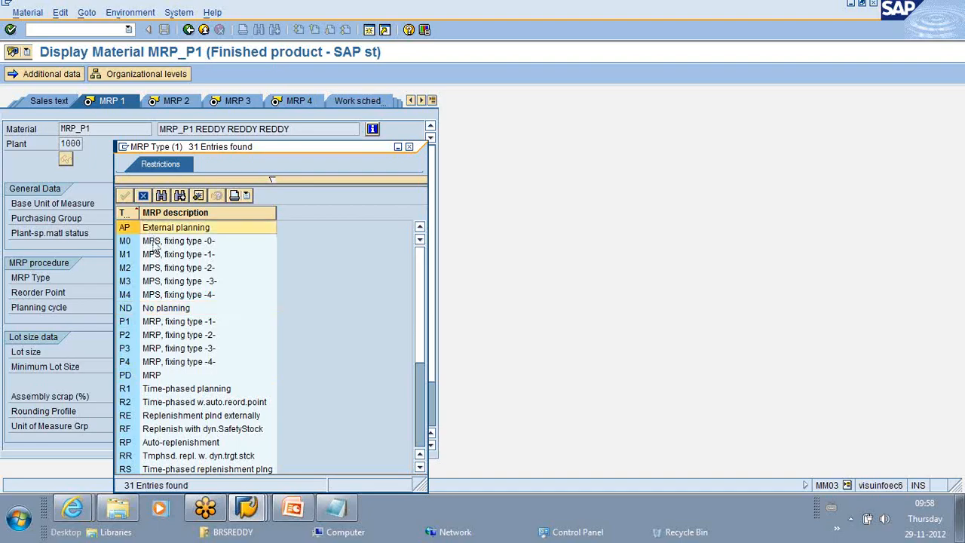
drag(303, 152, 592, 84)
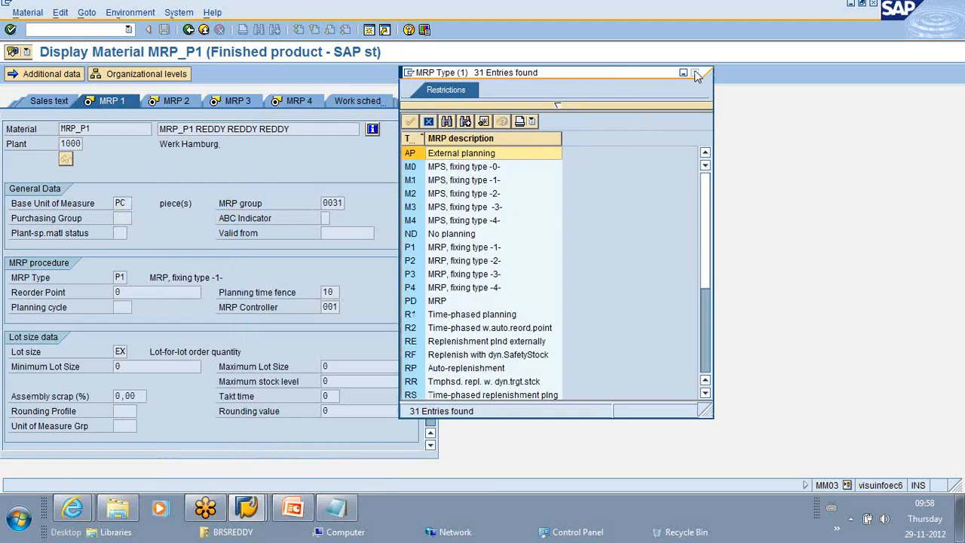
click(738, 188)
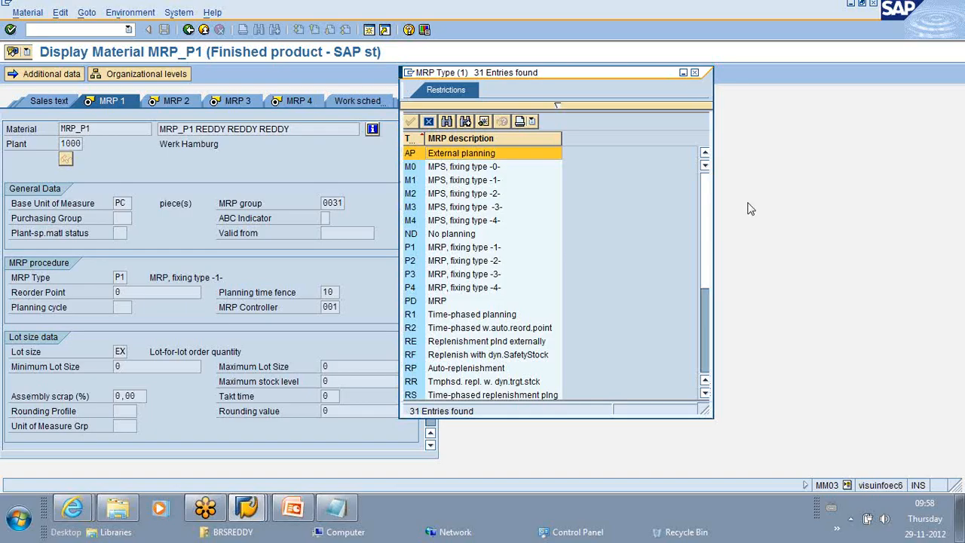
click(694, 73)
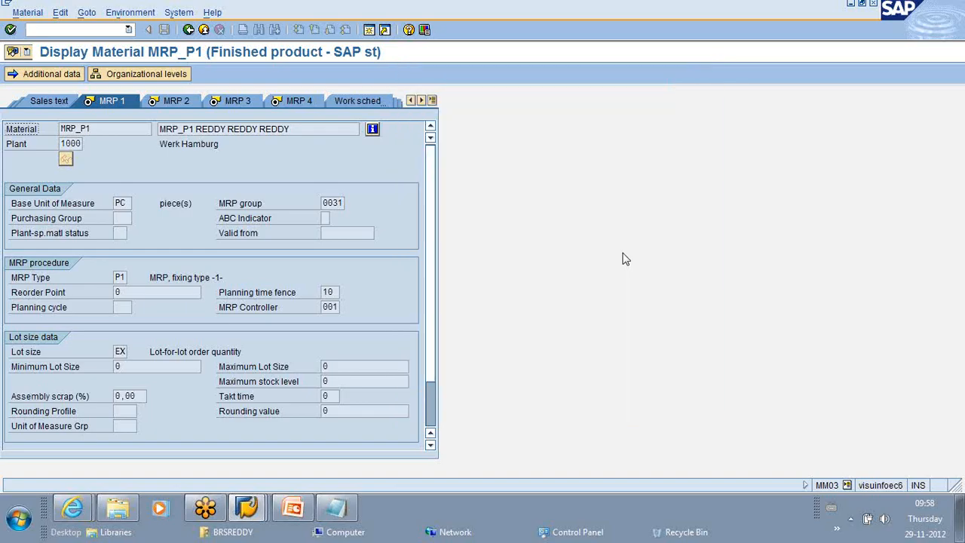
Review the MPS_M1 to MPS_M4 comparison in the Notepad notes, save the file and close it.
click(338, 508)
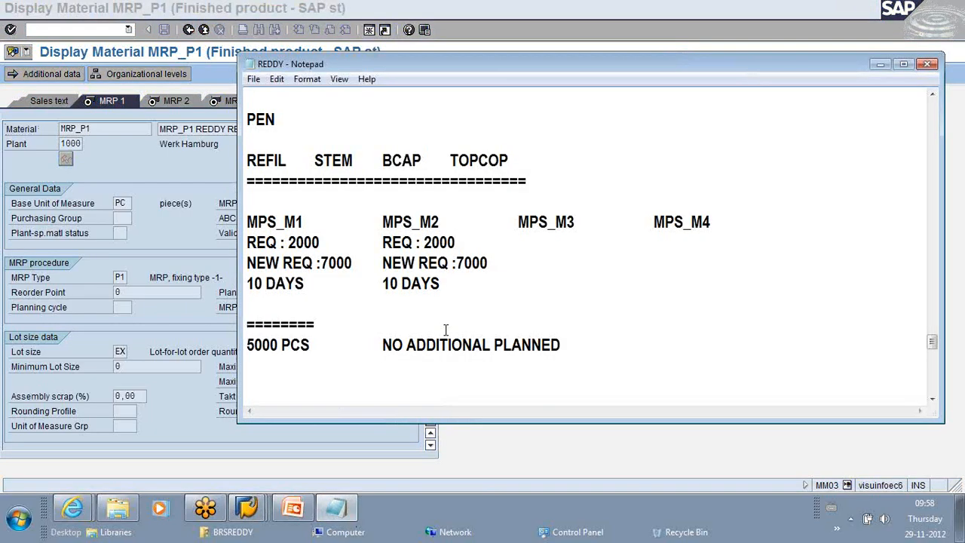
scroll(445, 329, down, 2)
scroll(446, 330, up, 2)
scroll(445, 329, down, 2)
scroll(446, 330, up, 2)
scroll(932, 106, up, 1)
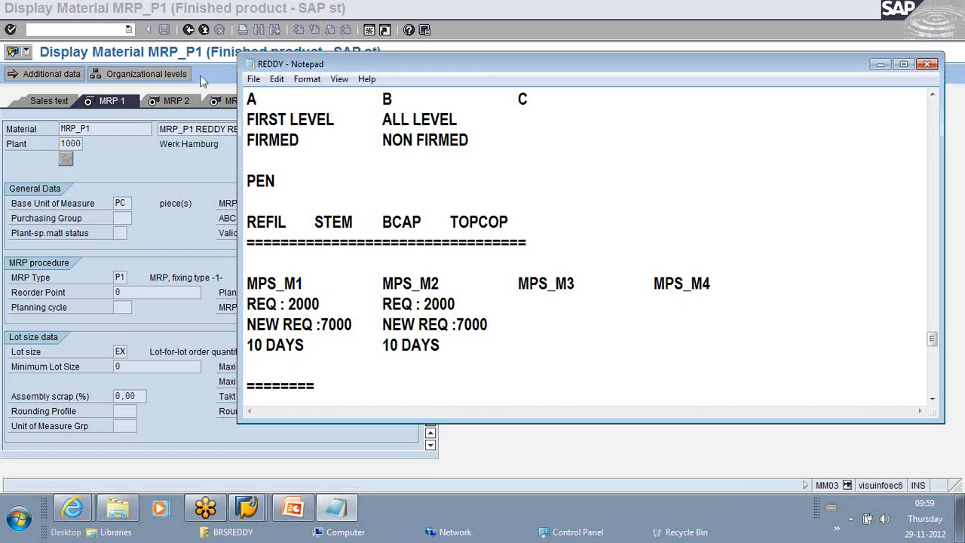
click(254, 80)
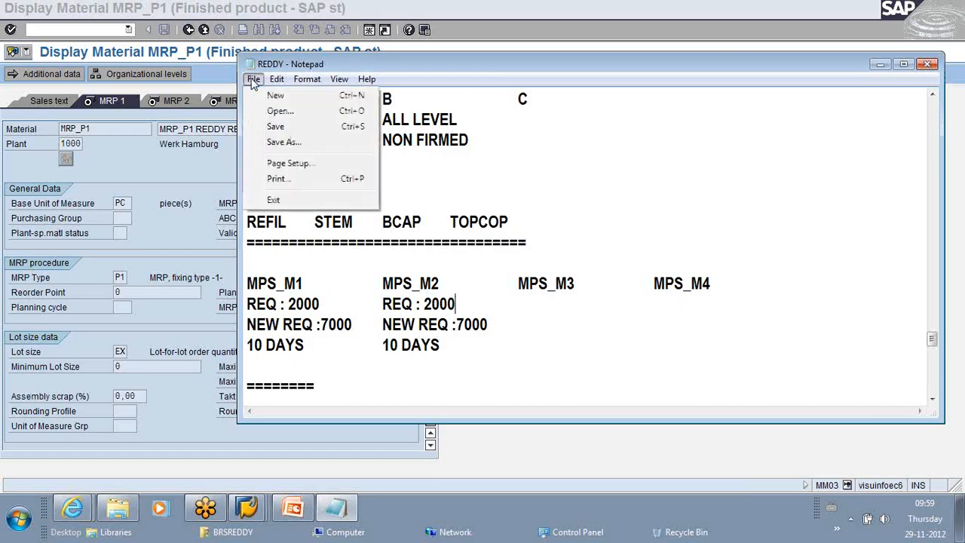
click(275, 127)
click(928, 66)
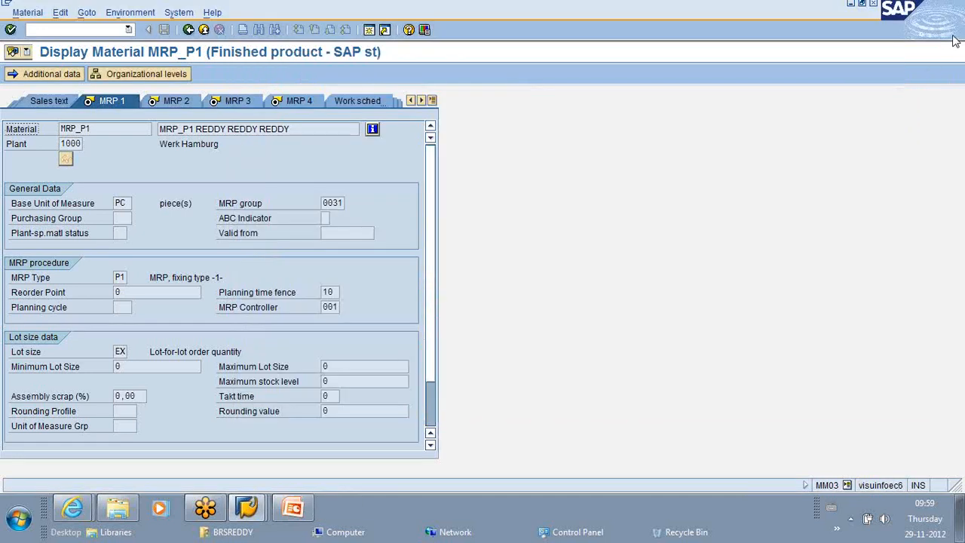